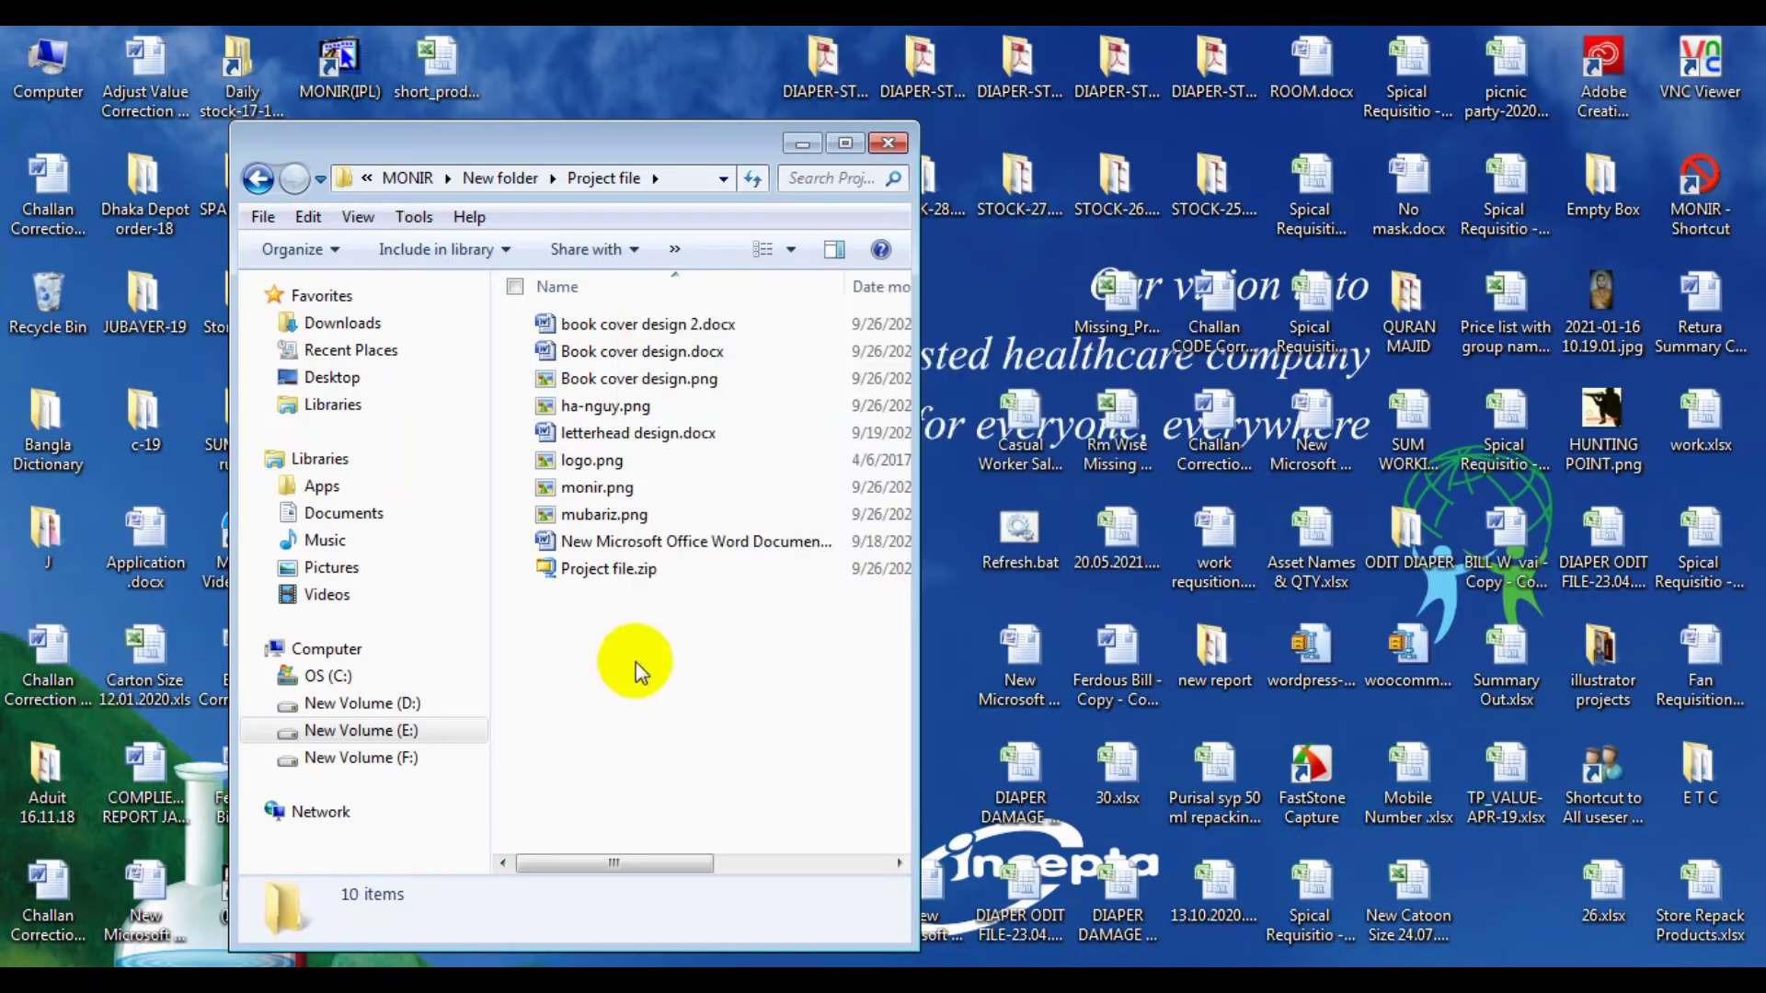
# - Create a new Word document named invoice.docx in the folder and open it in Word
pyautogui.doubleClick(659, 140)
pyautogui.rightClick(405, 534)
pyautogui.moveTo(464, 847)
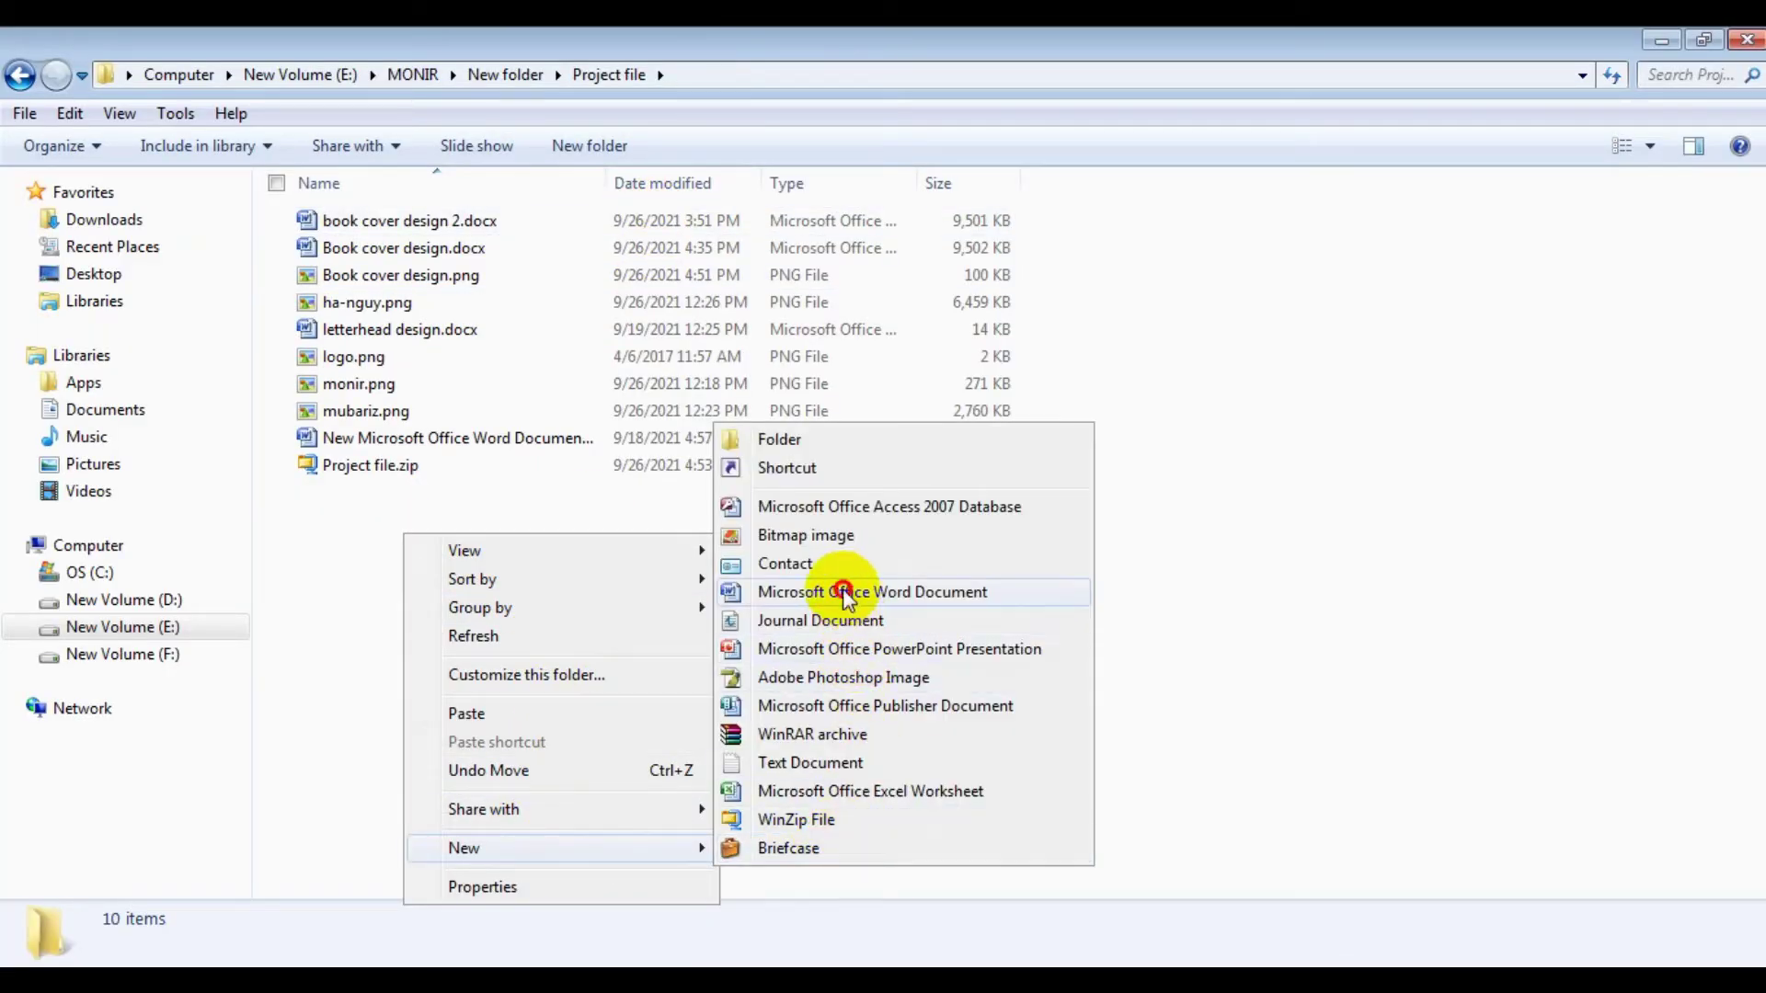
pyautogui.click(840, 592)
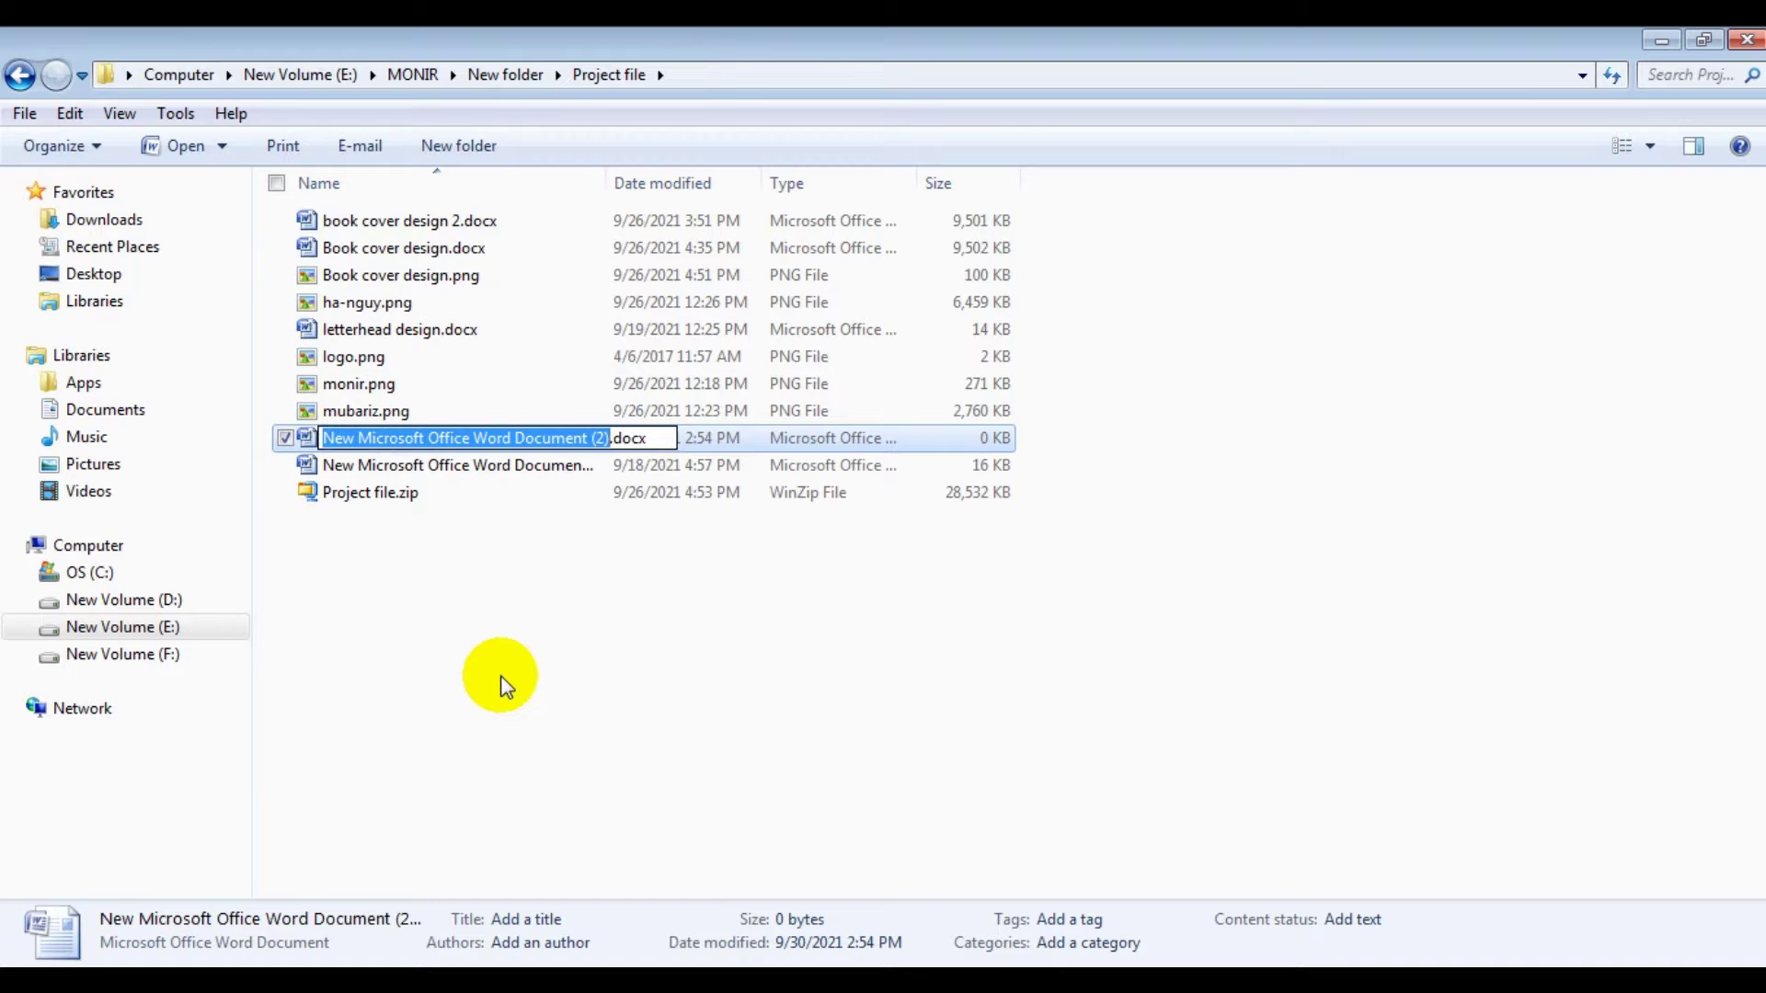
pyautogui.write('invoice')
pyautogui.press('Return')
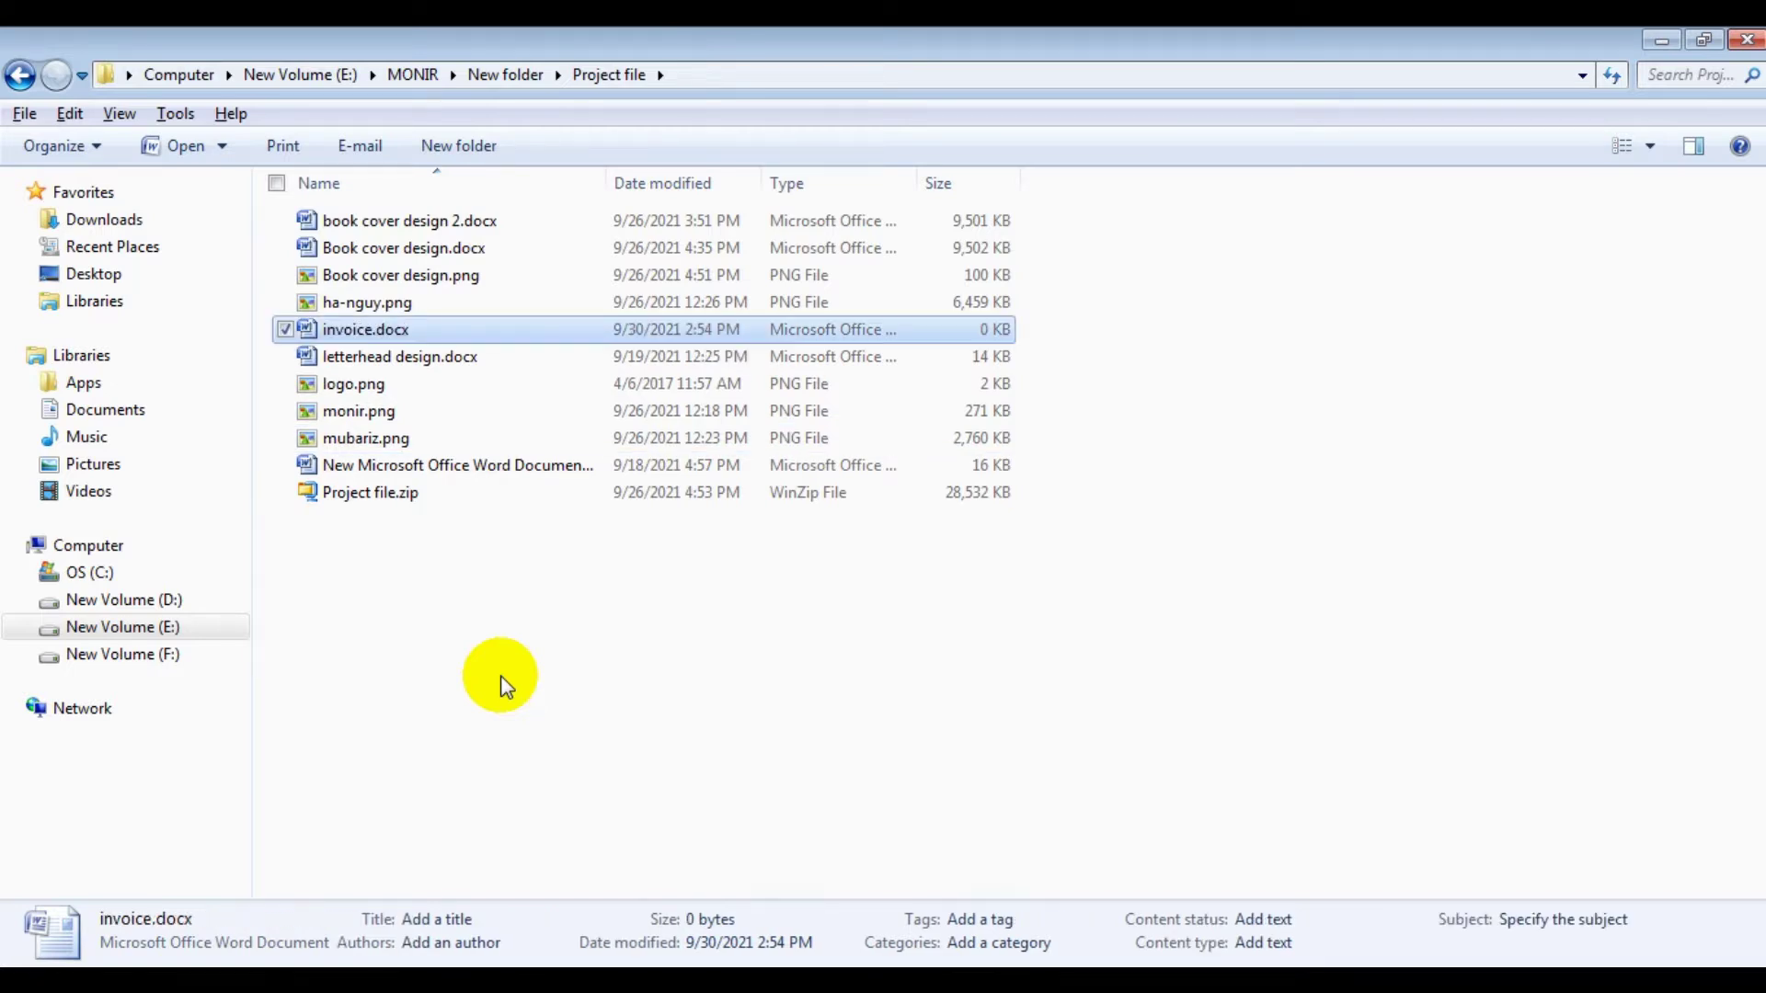
pyautogui.rightClick(341, 336)
pyautogui.click(393, 354)
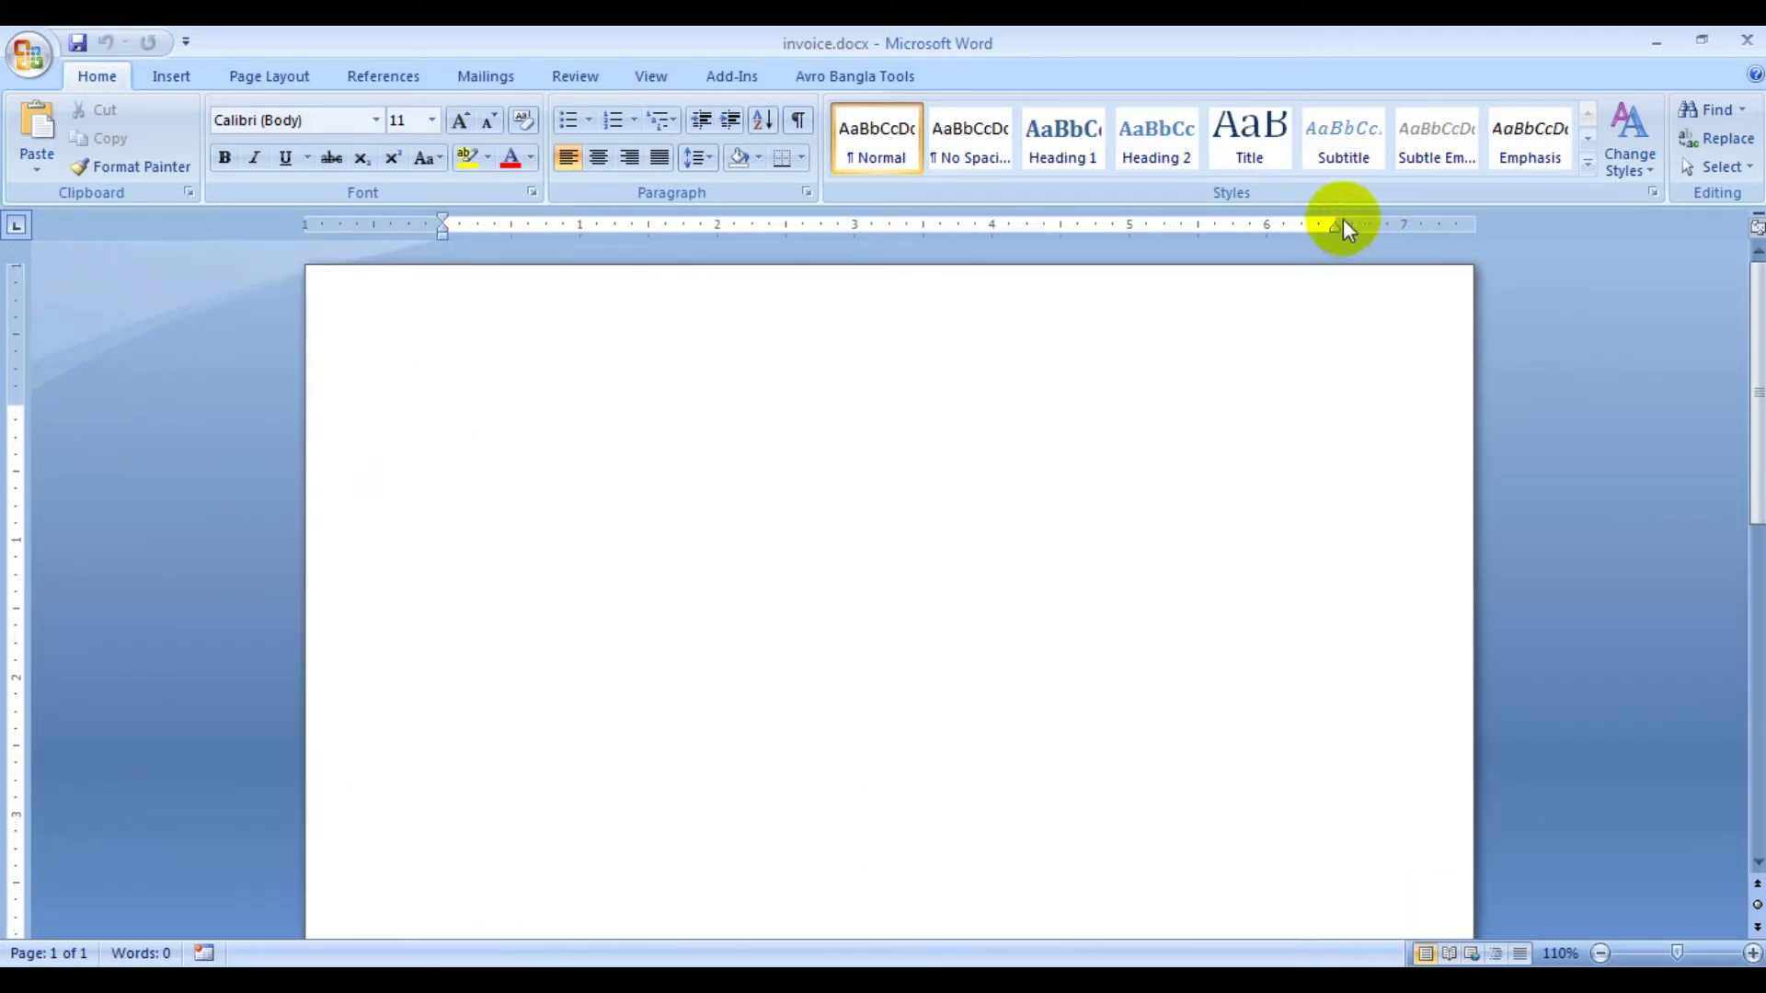
# - Drag the ruler markers to widen the text area and lower the bottom margin
pyautogui.moveTo(1334, 225)
pyautogui.mouseDown()
pyautogui.moveTo(1475, 222)
pyautogui.moveTo(1445, 223)
pyautogui.mouseUp()
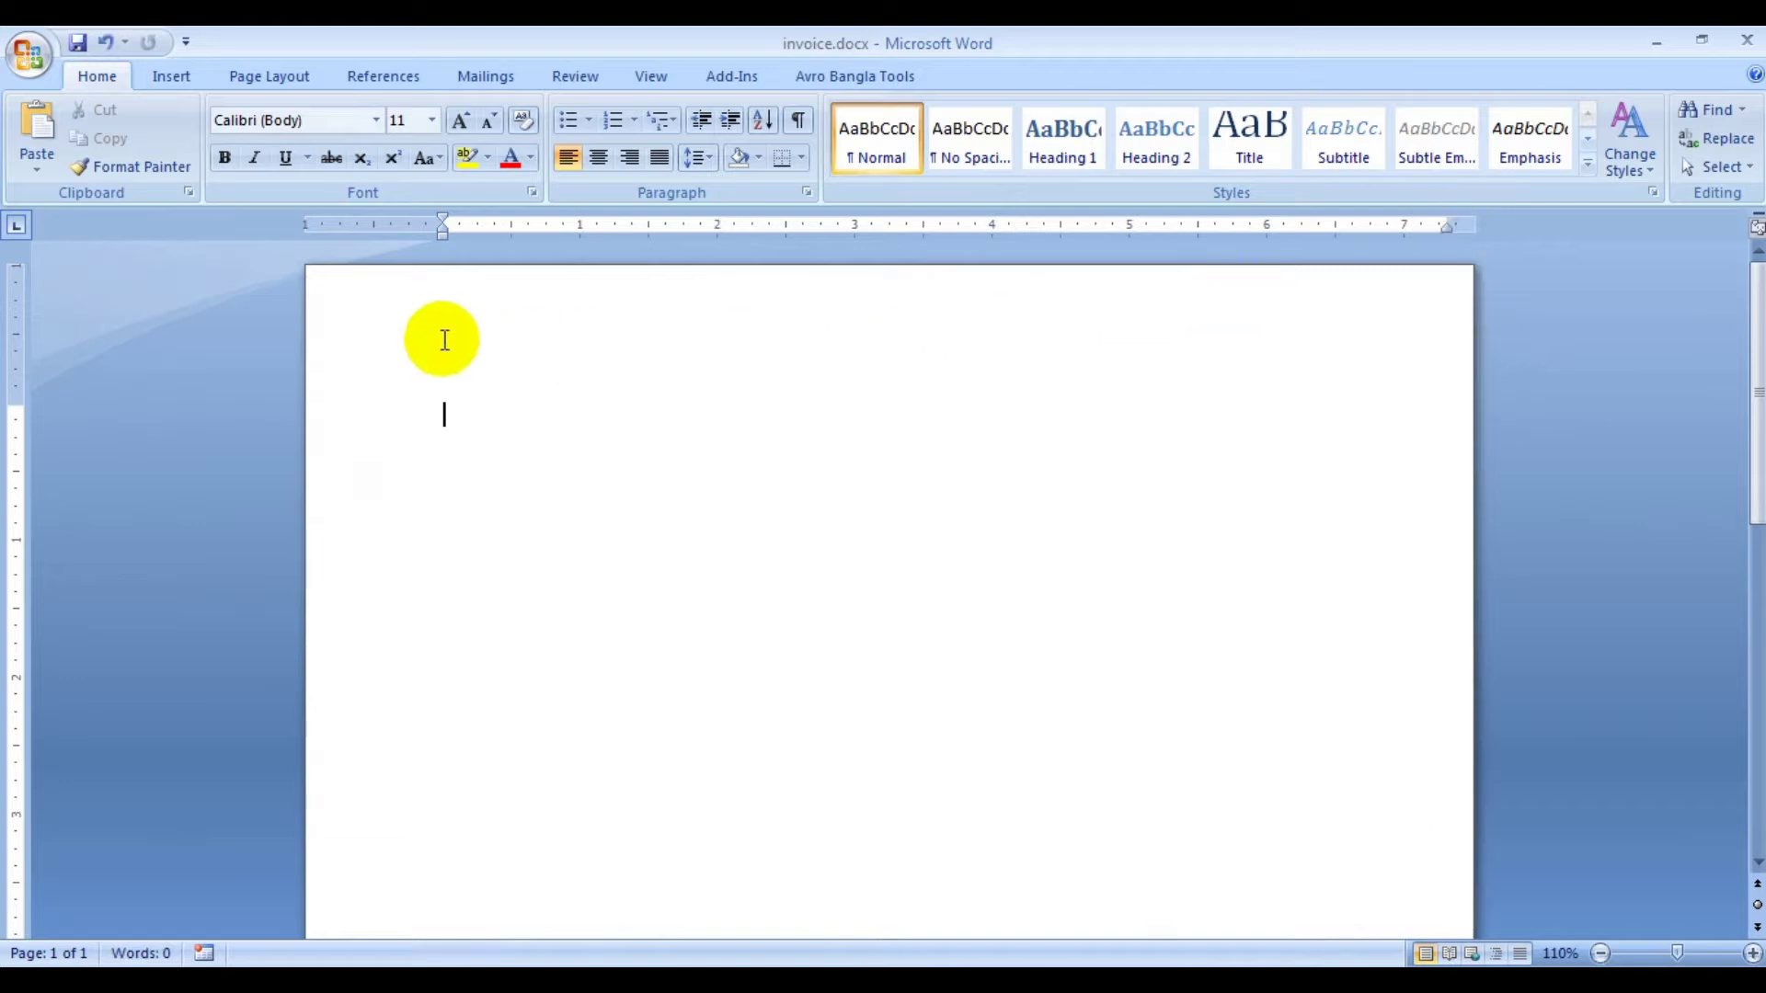
pyautogui.moveTo(442, 230); pyautogui.dragTo(337, 225)
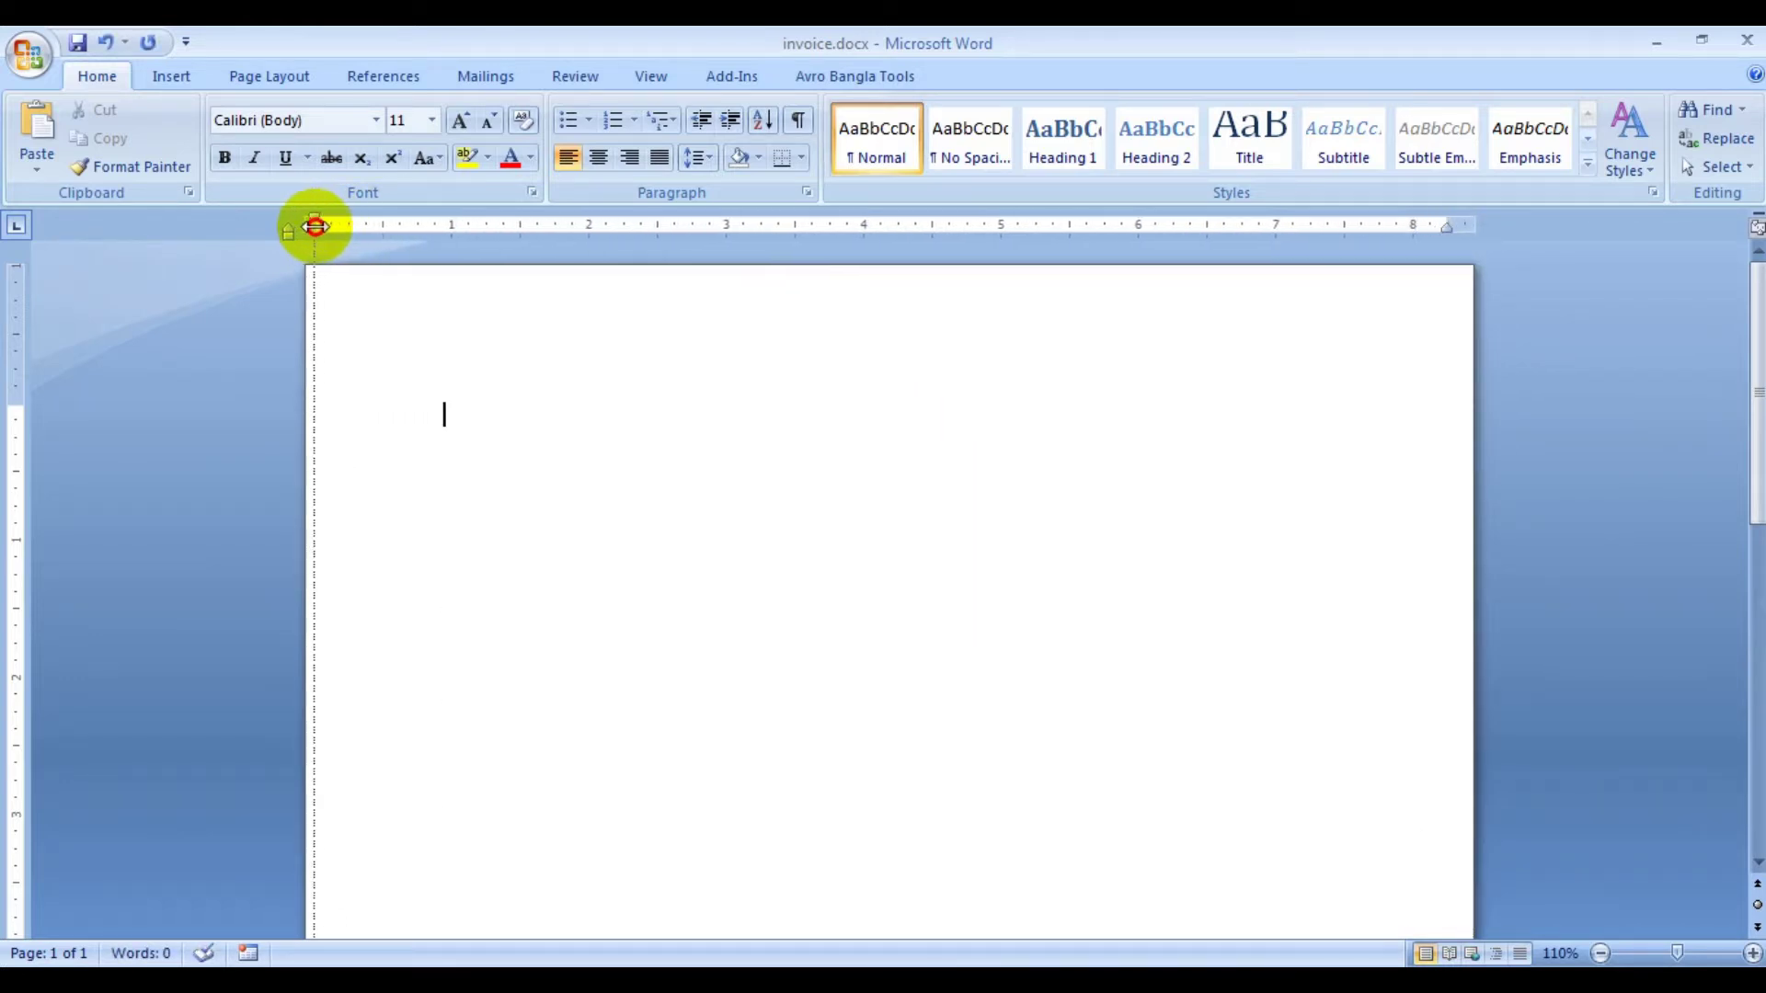
pyautogui.doubleClick(317, 231)
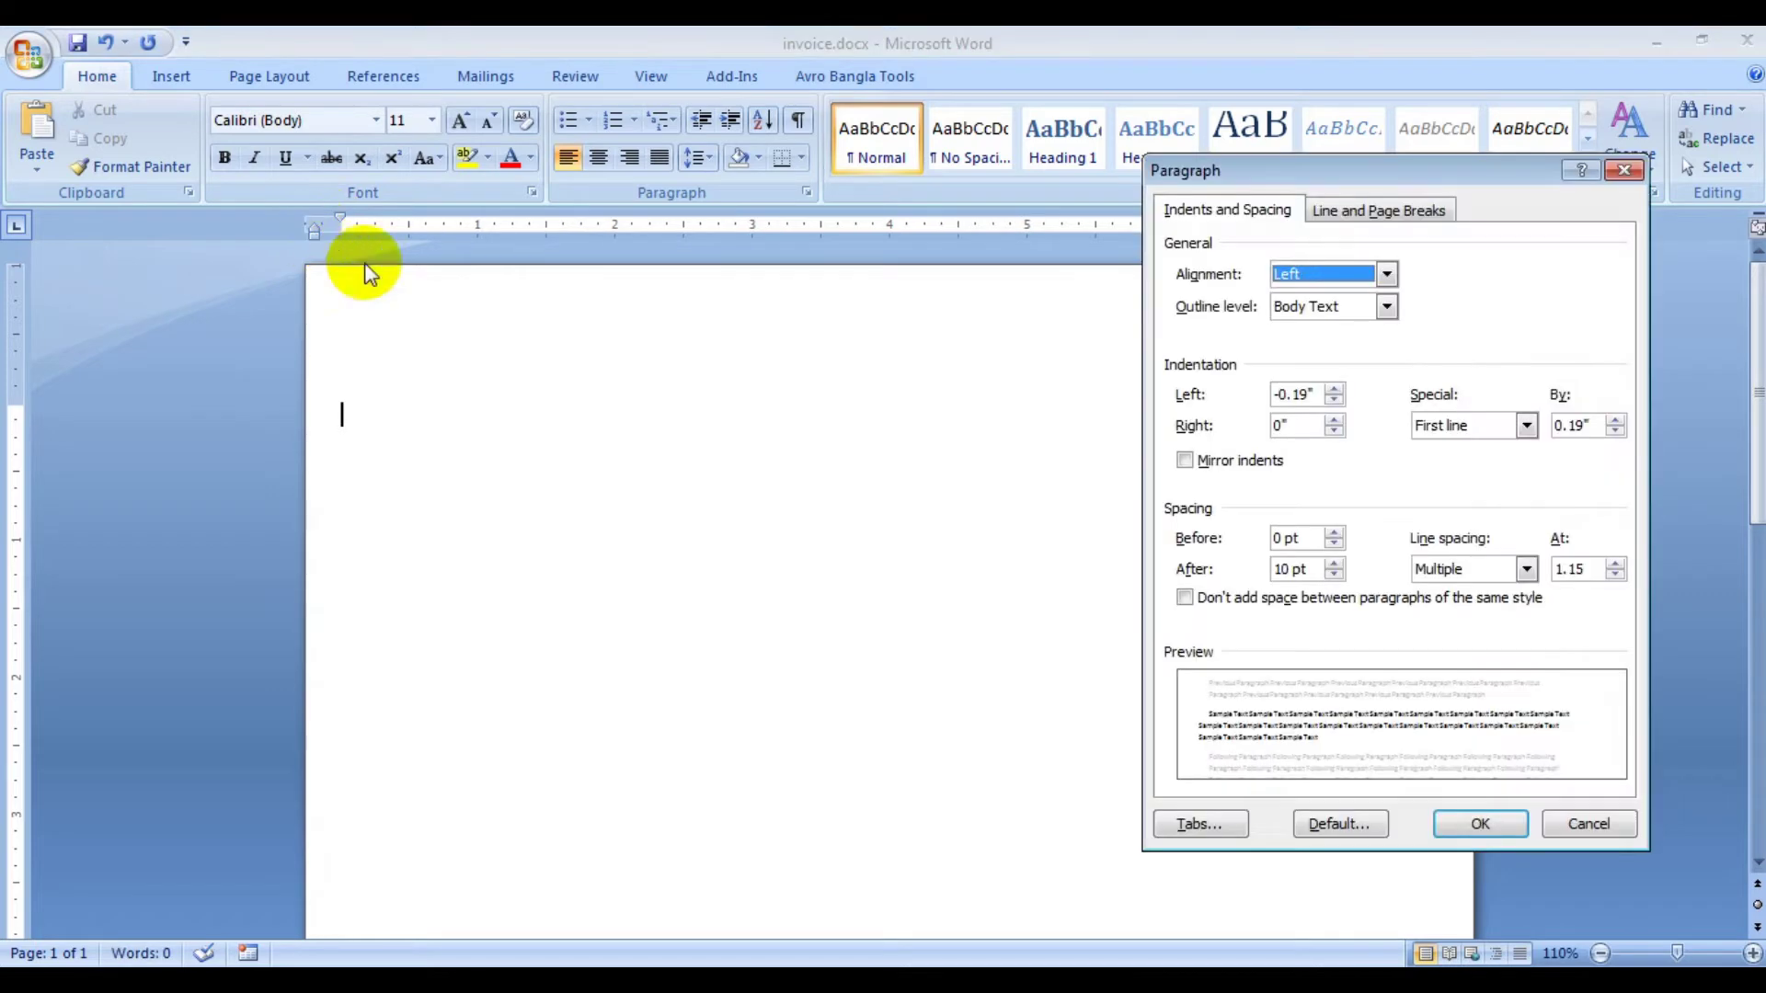
pyautogui.click(1578, 824)
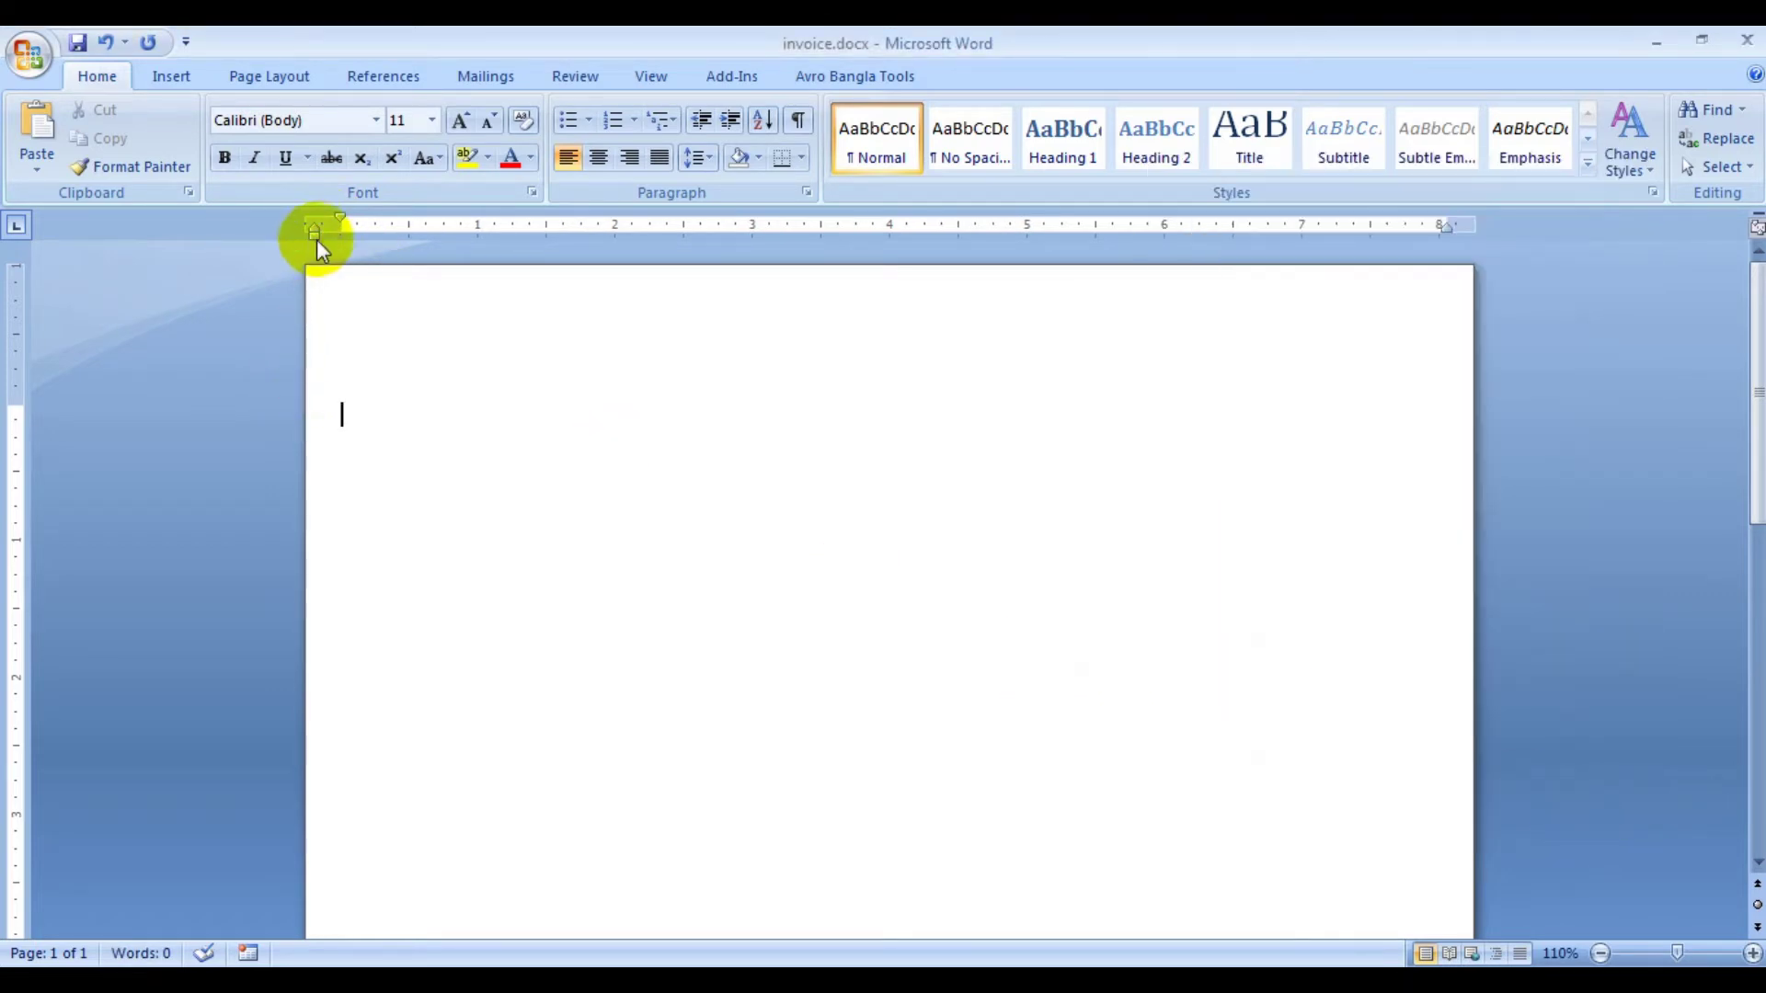
pyautogui.moveTo(313, 234)
pyautogui.mouseDown()
pyautogui.moveTo(365, 219)
pyautogui.moveTo(341, 230)
pyautogui.mouseUp()
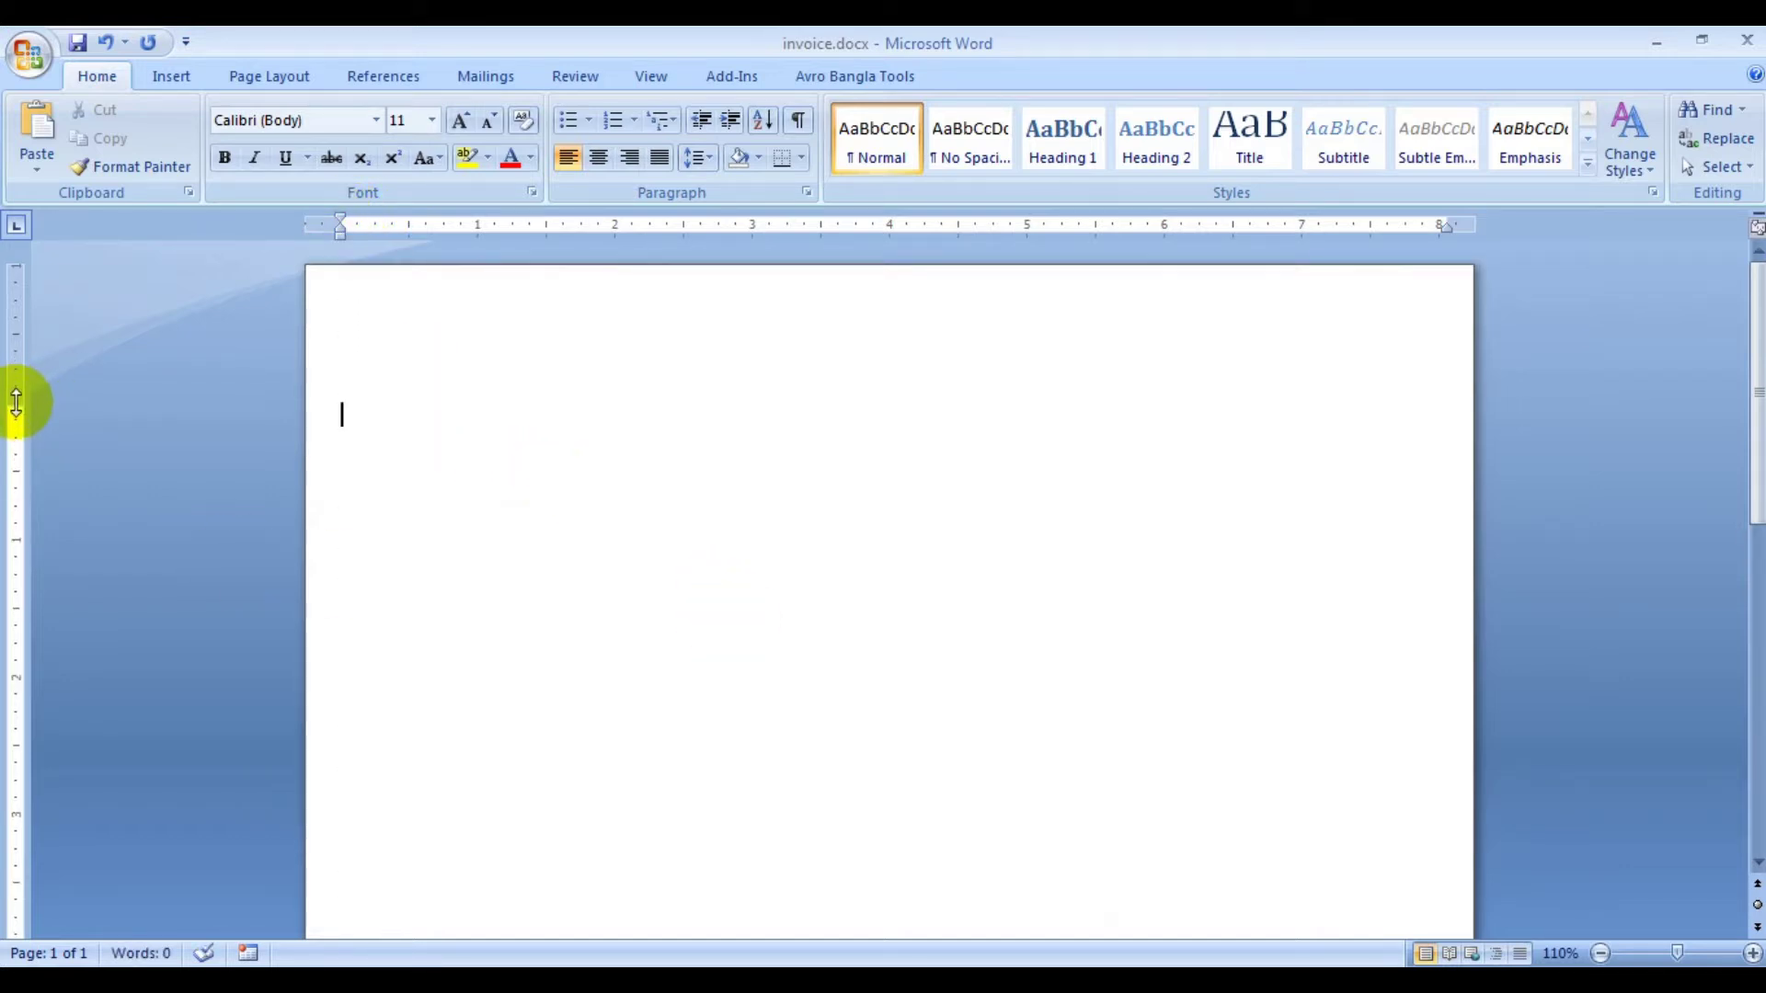
pyautogui.scroll(-5, 55, 460)
pyautogui.scroll(-5, 111, 717)
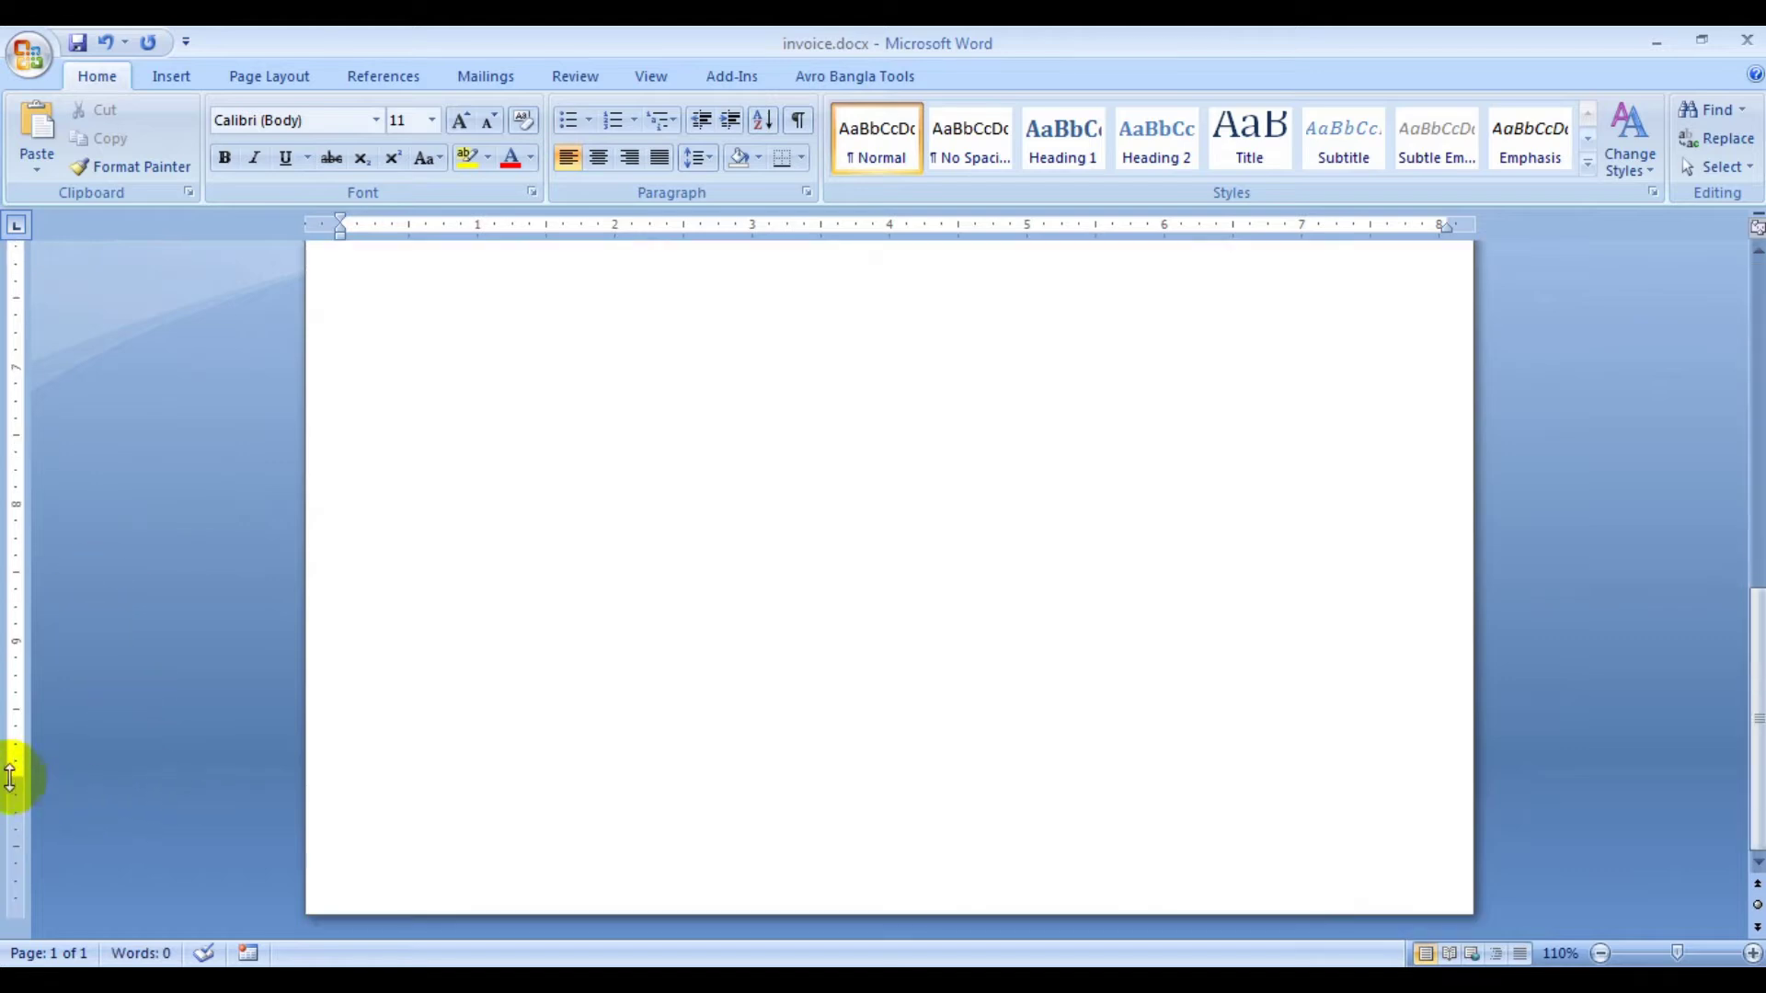
pyautogui.moveTo(9, 778); pyautogui.dragTo(9, 890)
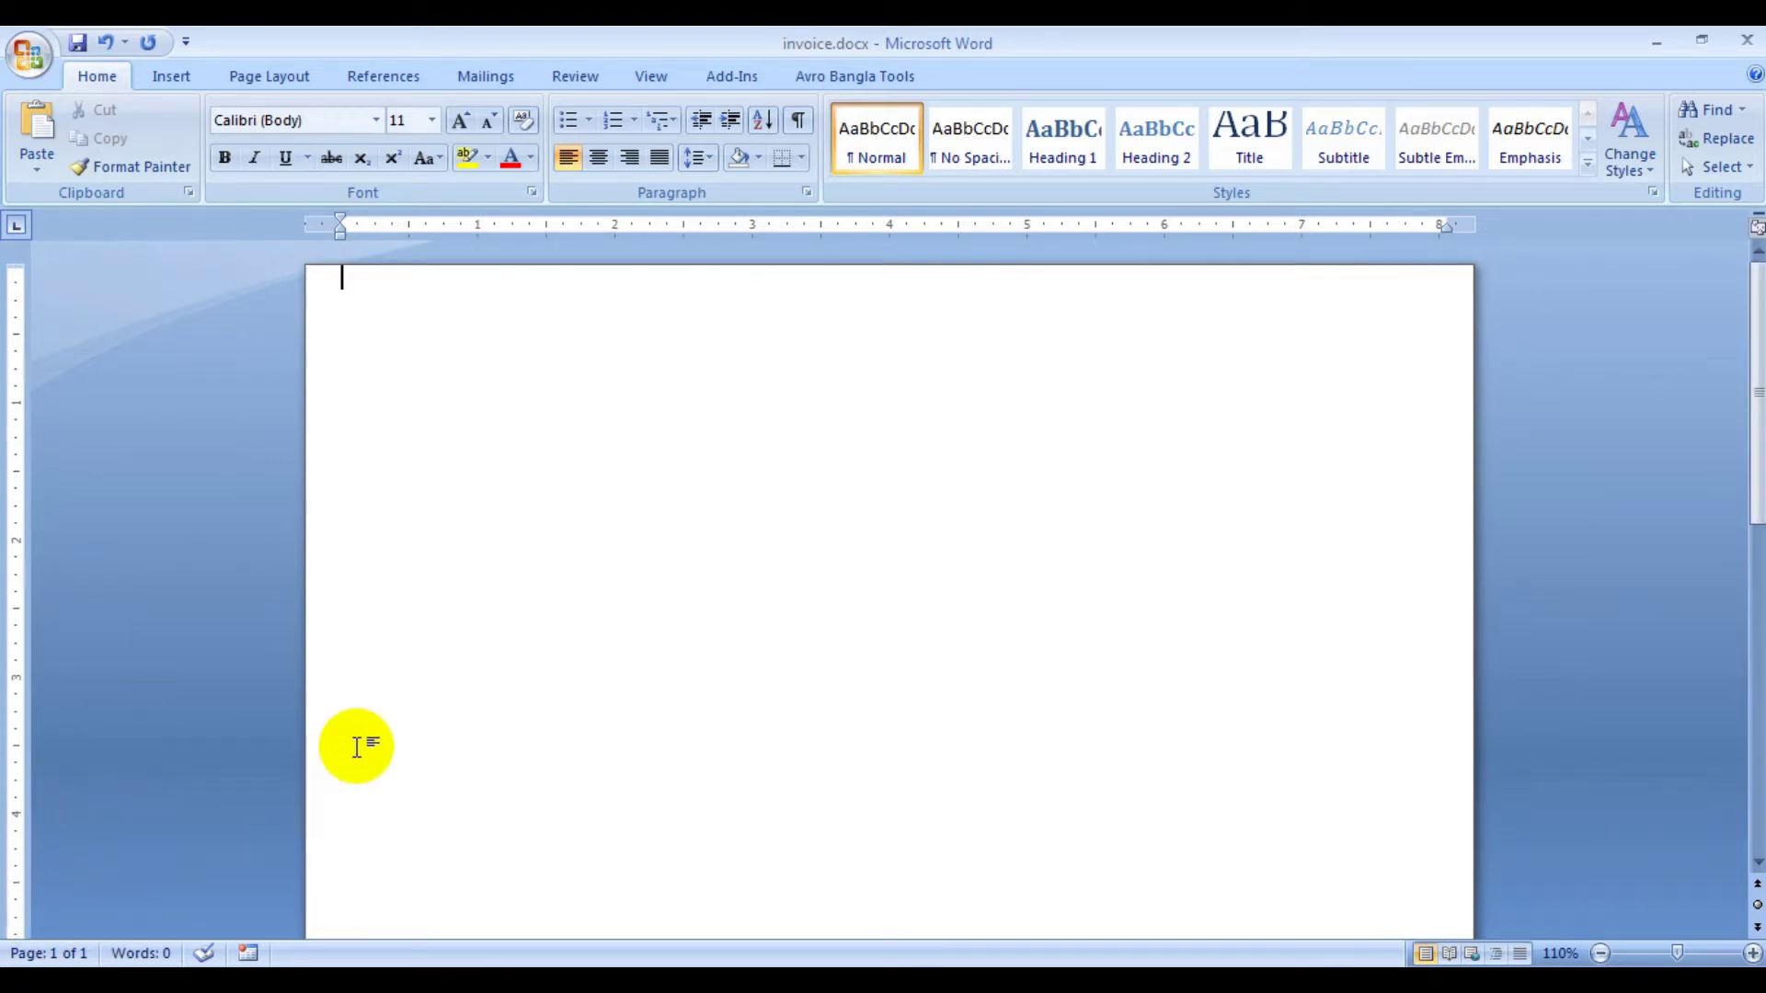
# - Apply Narrow 0.5-inch margins and the Legal 8.5 x 14 inch paper size
pyautogui.click(263, 81)
pyautogui.click(210, 146)
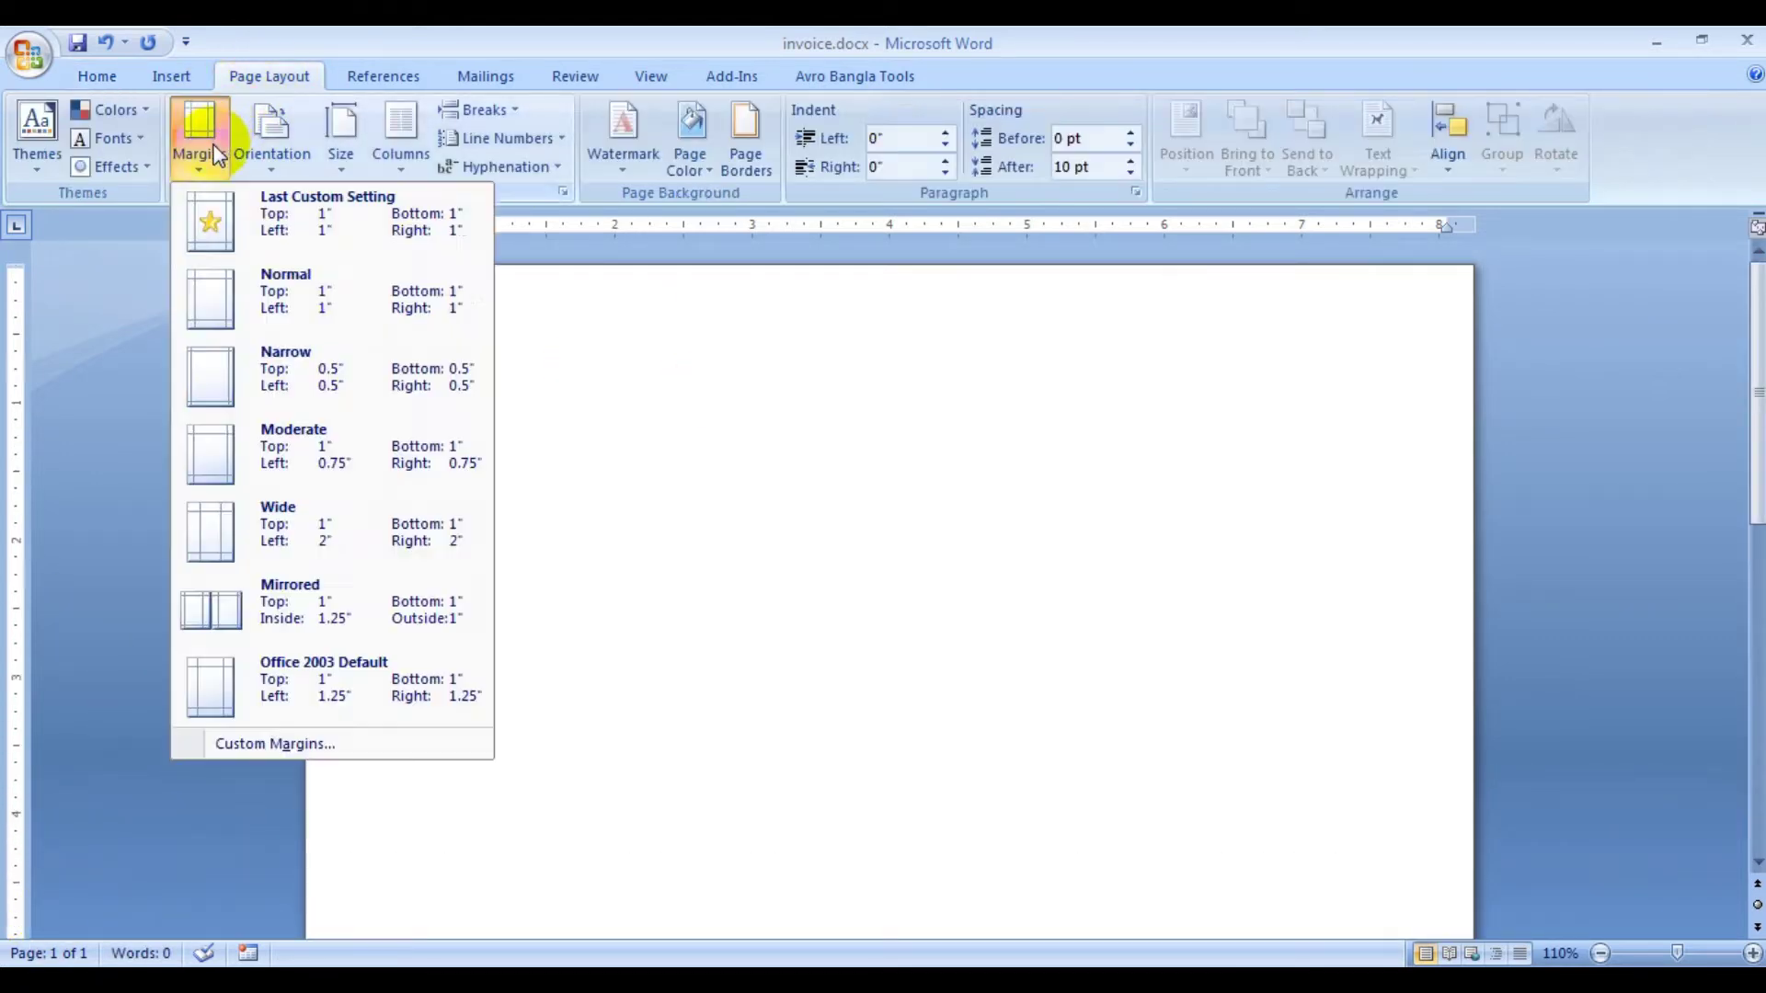
pyautogui.click(259, 377)
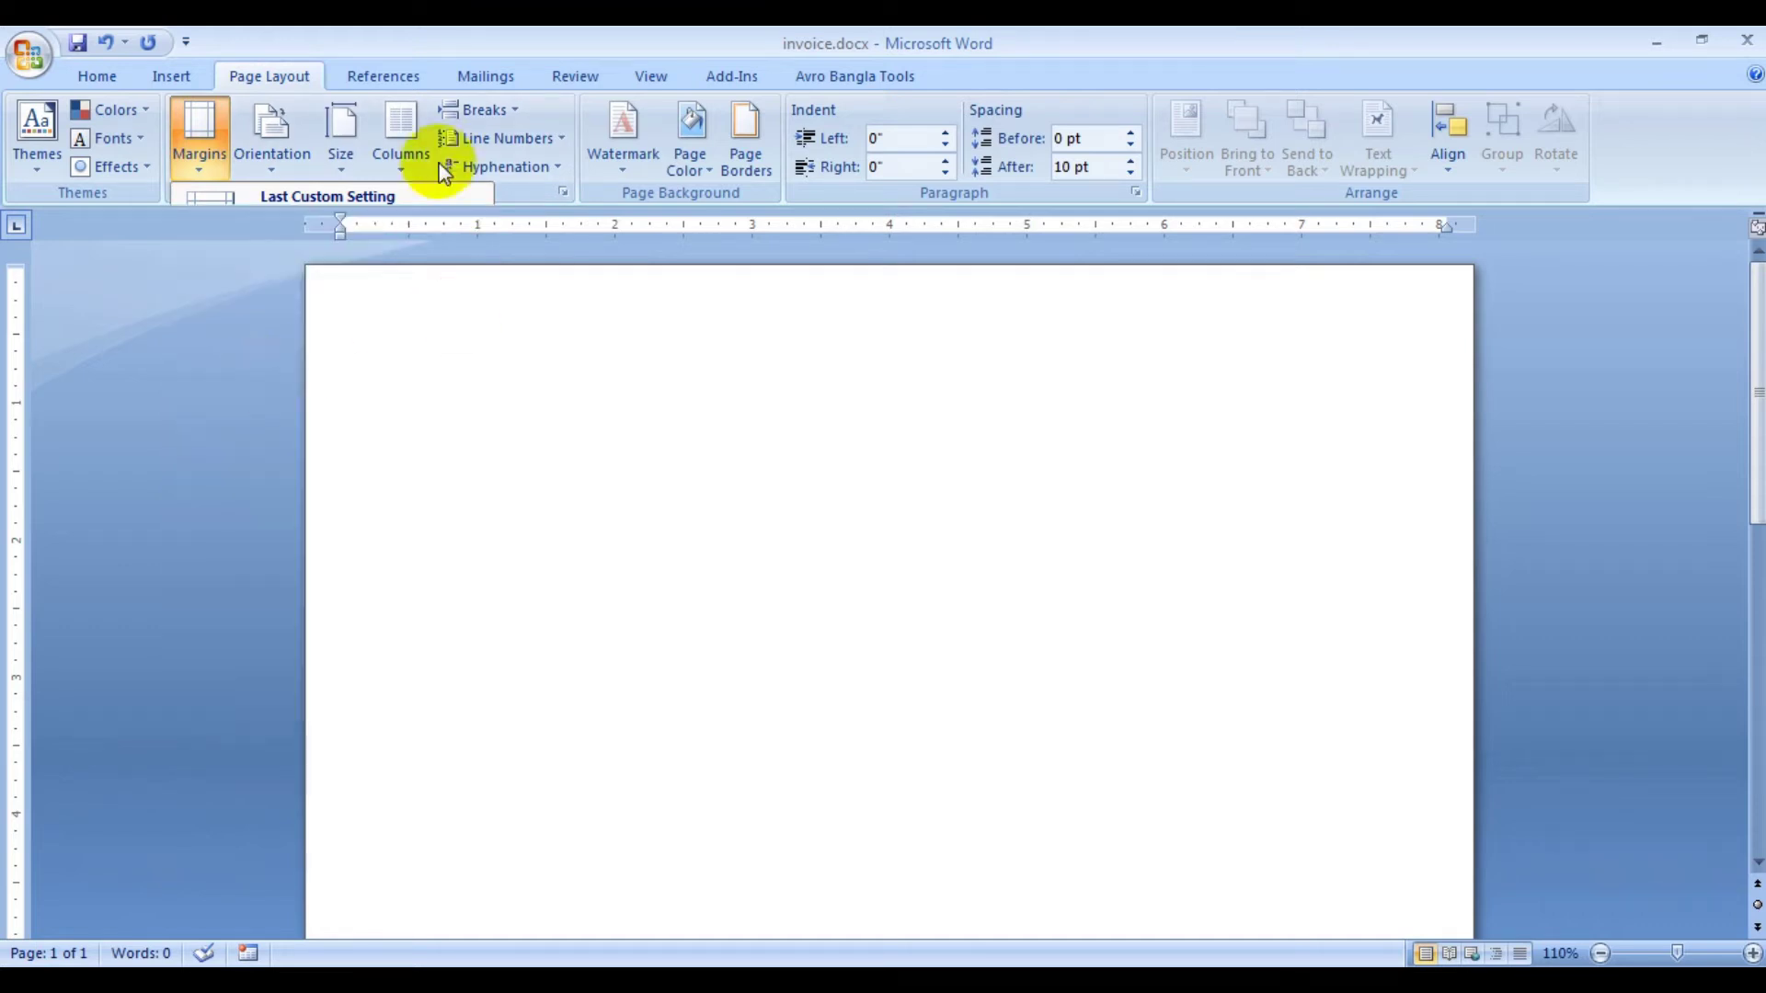
pyautogui.click(342, 143)
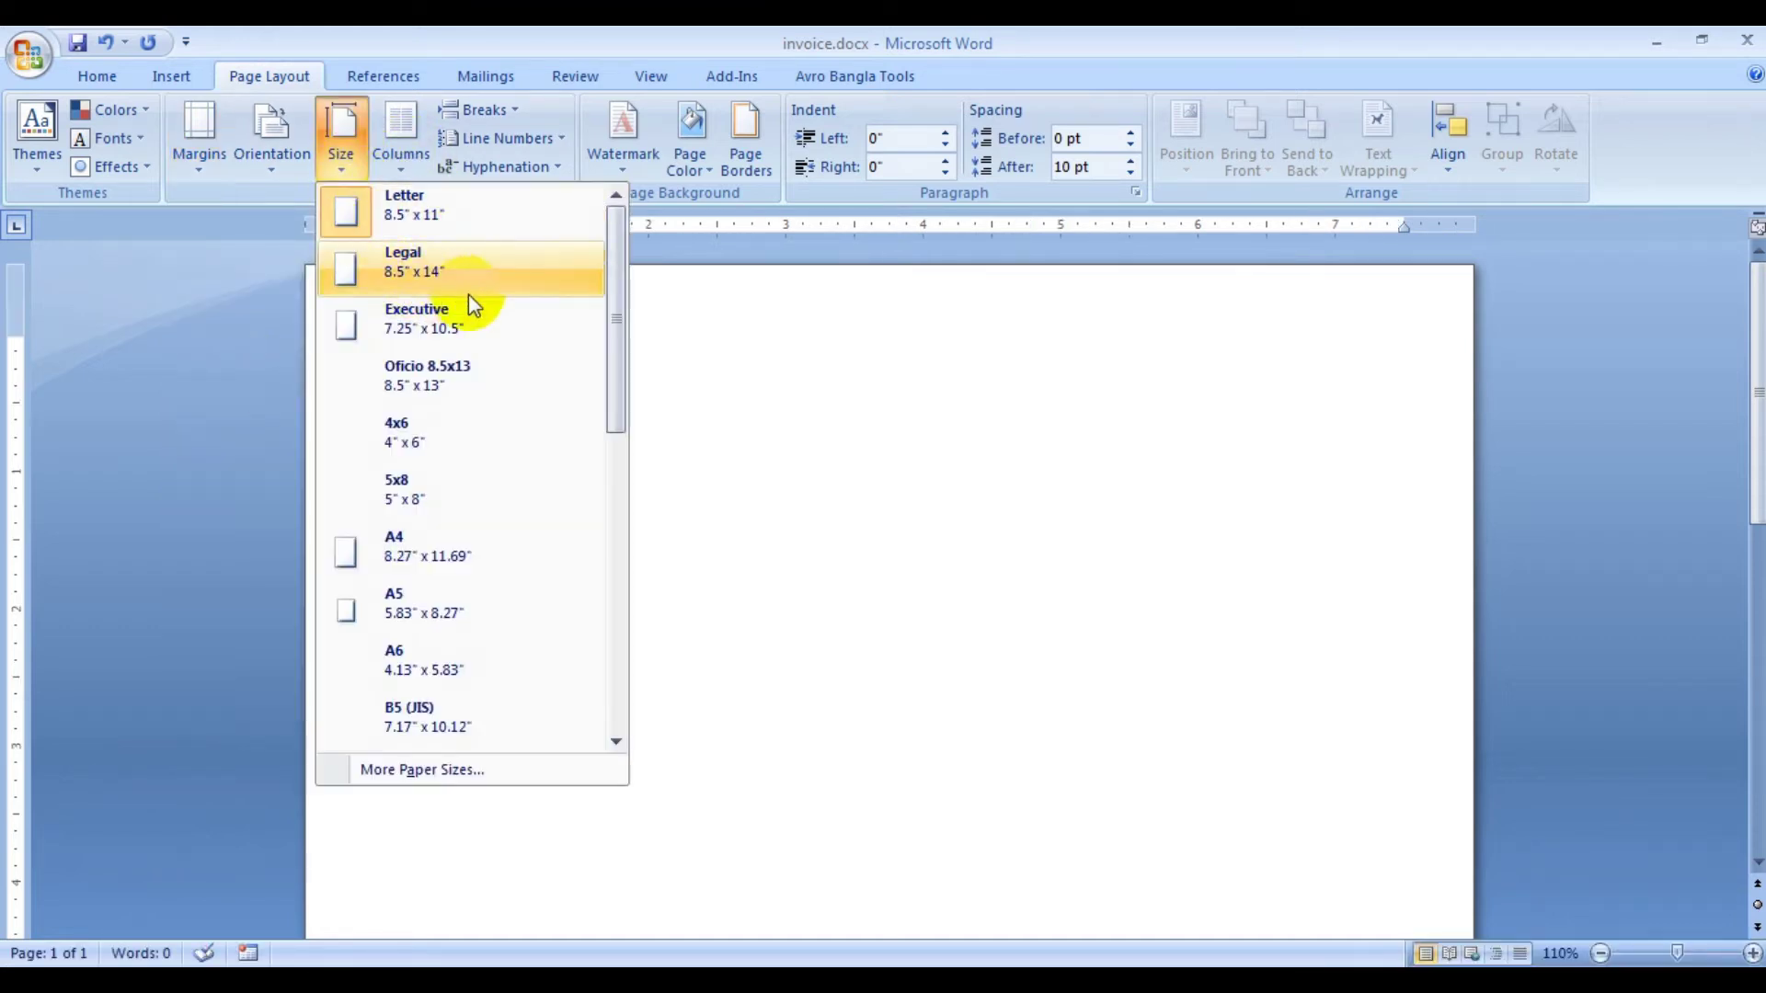
pyautogui.click(443, 276)
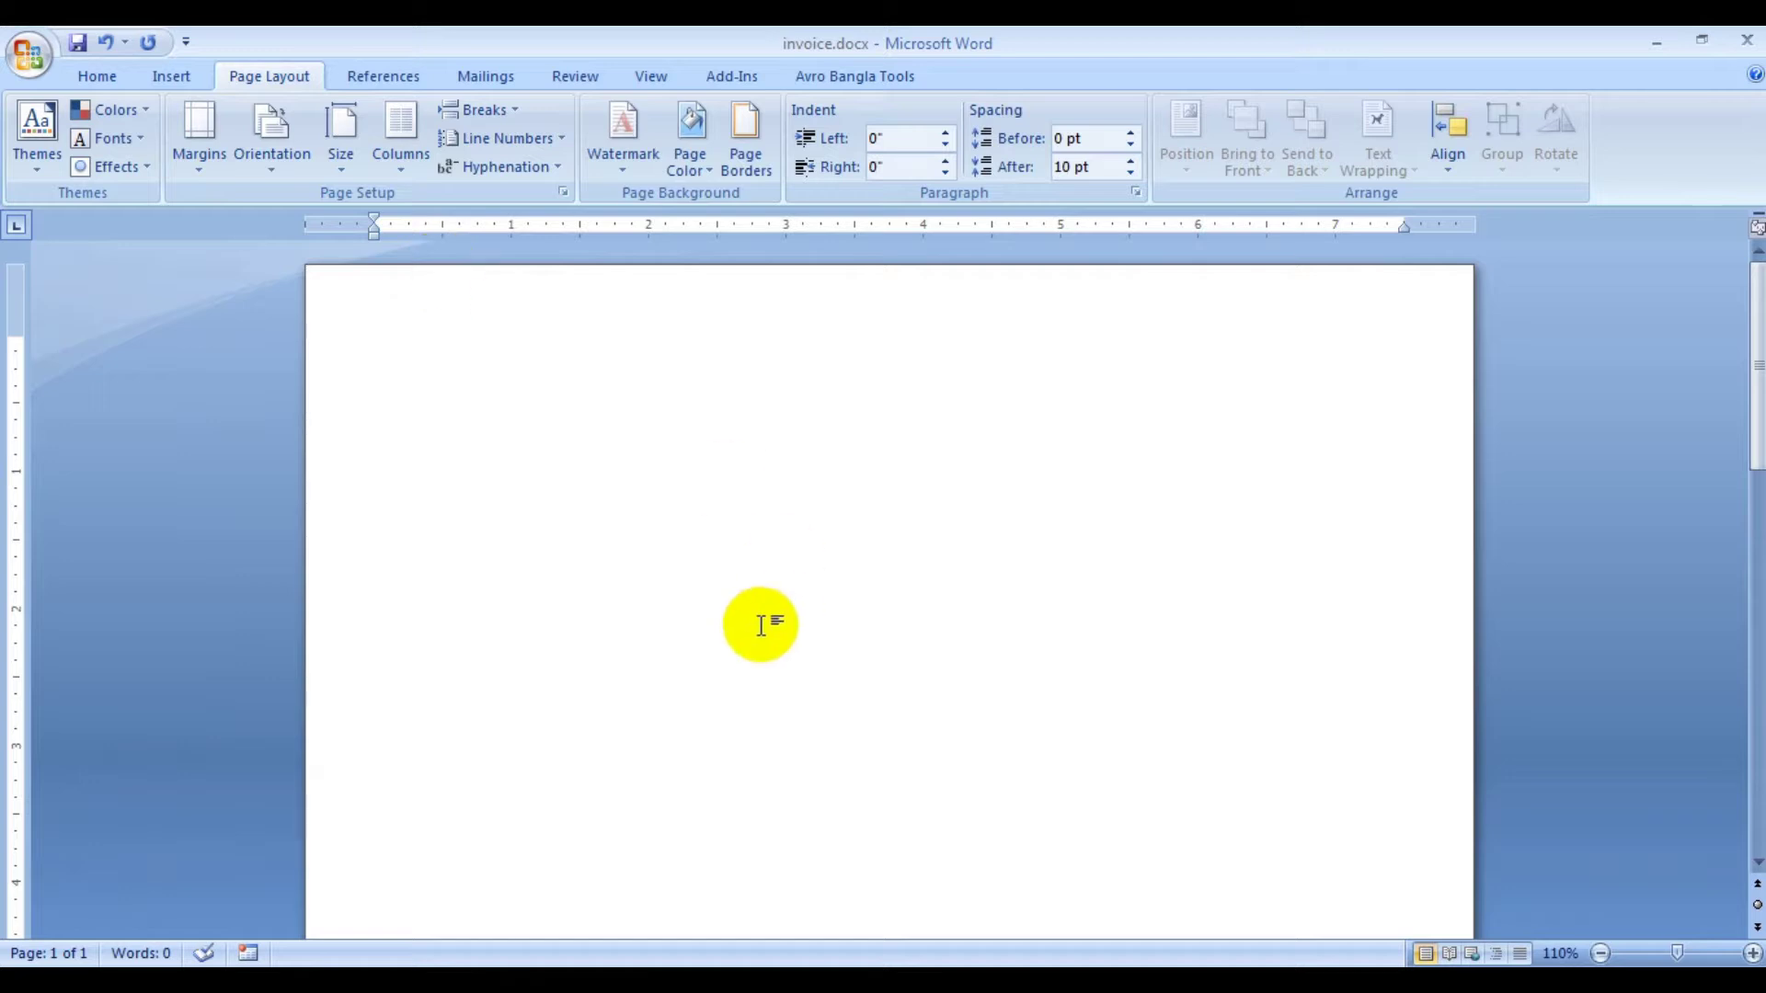
# - Insert a text box at the top and type Business Name
pyautogui.click(171, 76)
pyautogui.click(395, 157)
pyautogui.click(378, 224)
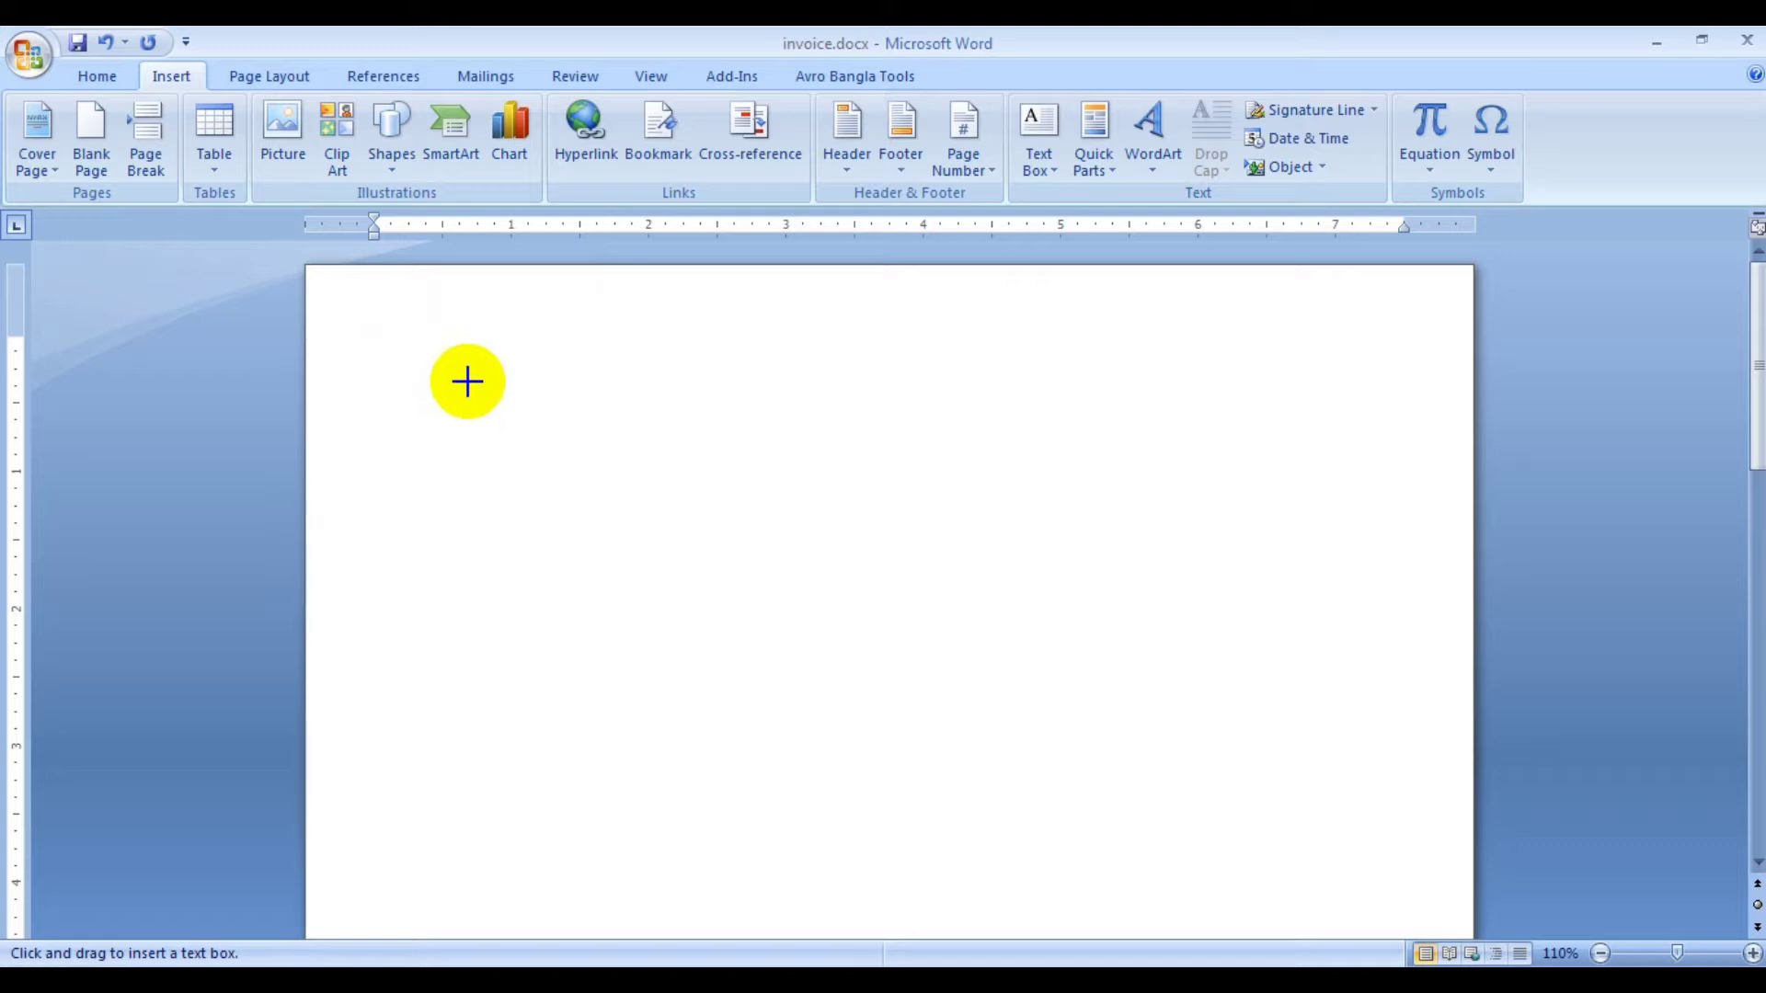
pyautogui.write('Business')
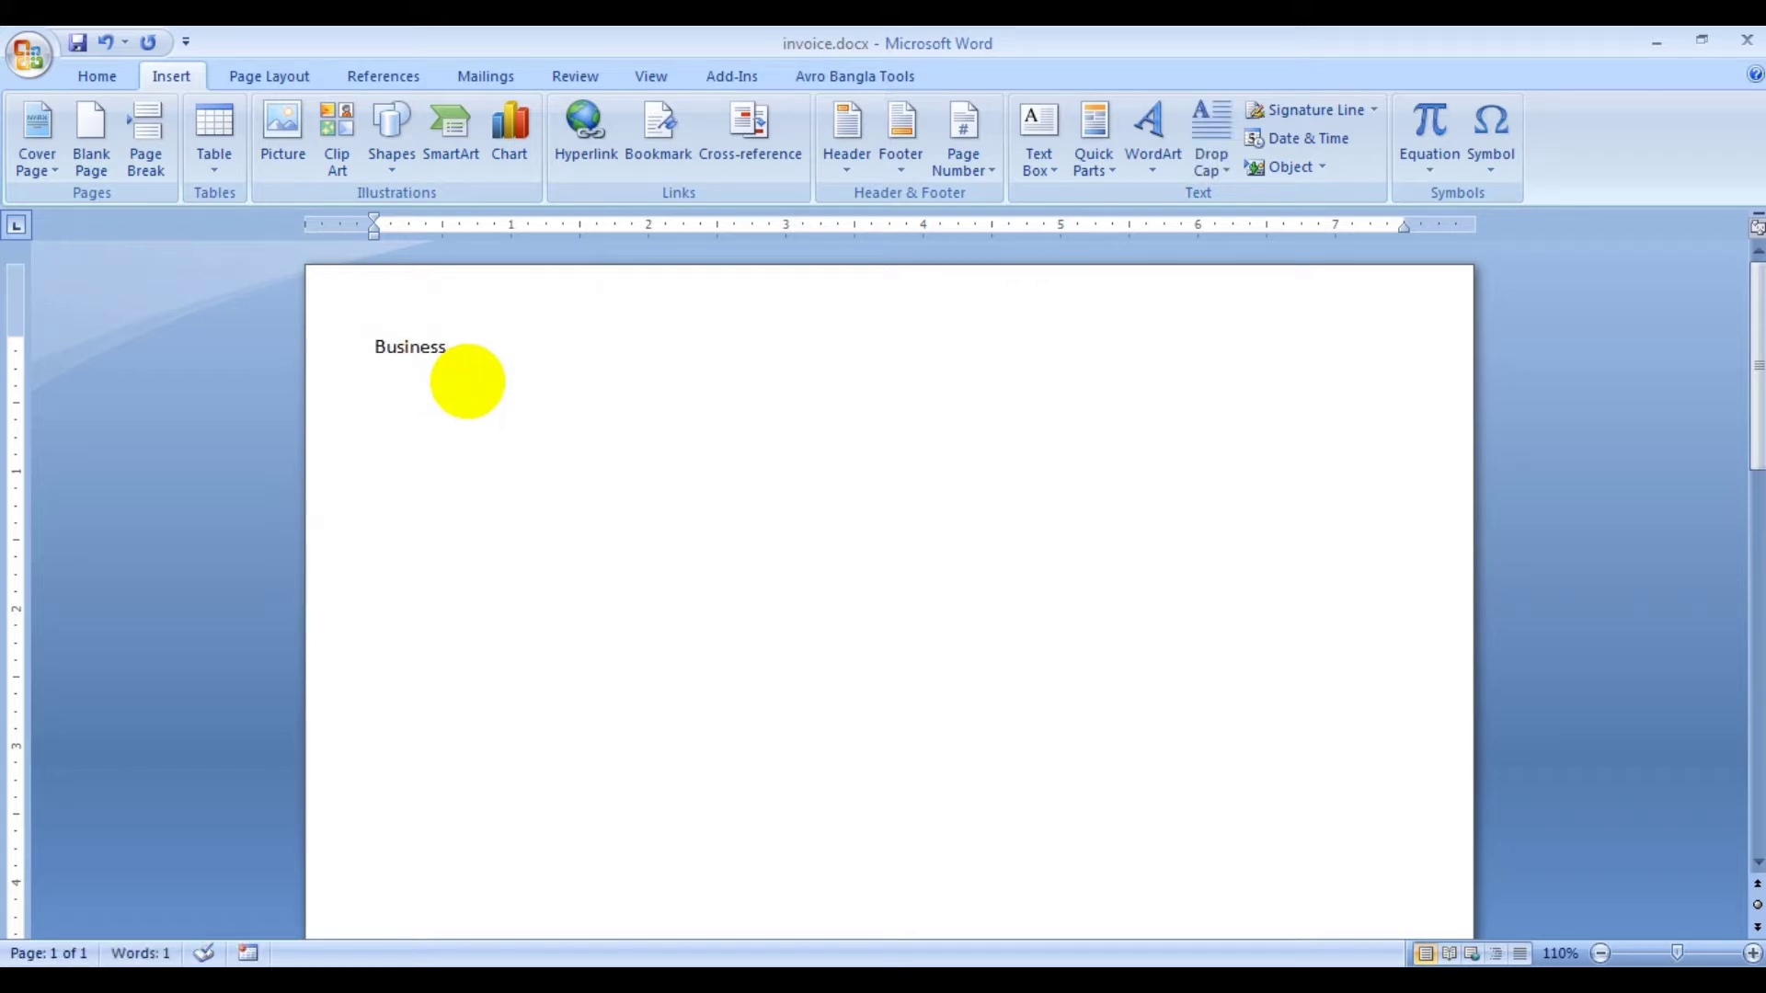
pyautogui.write(' Name')
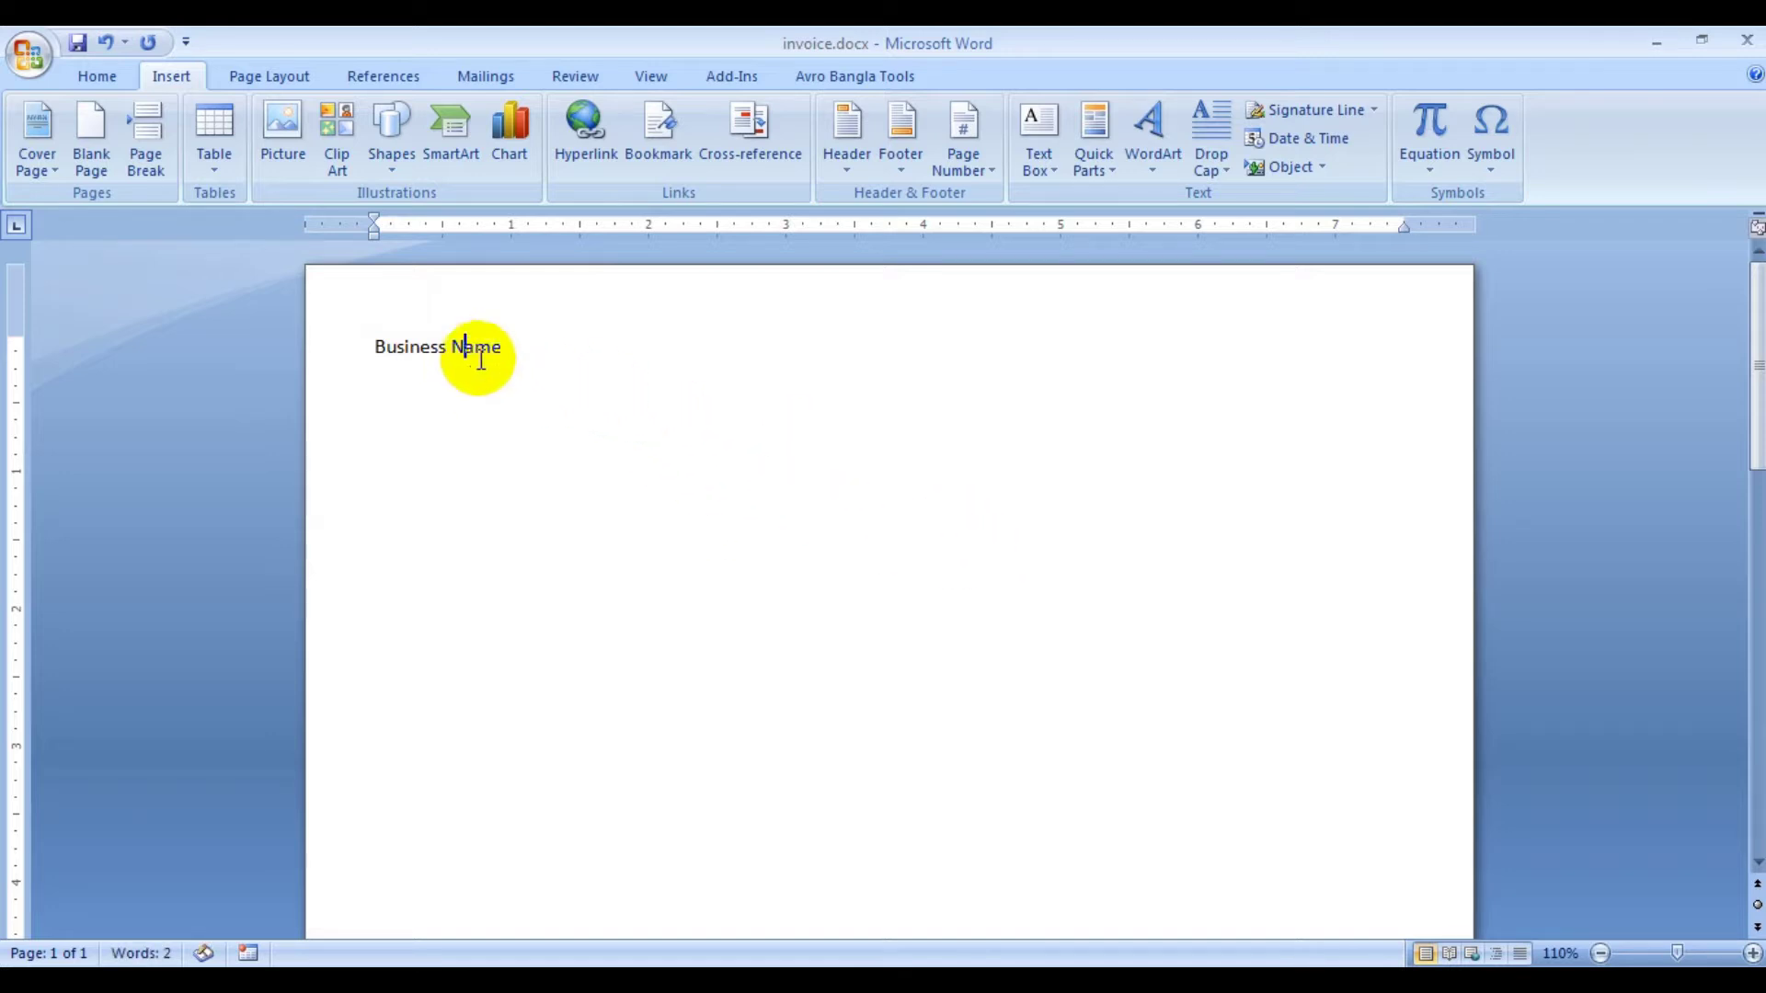
# - Format the Business Name line in Arial Black at 16 point
pyautogui.tripleClick(412, 340)
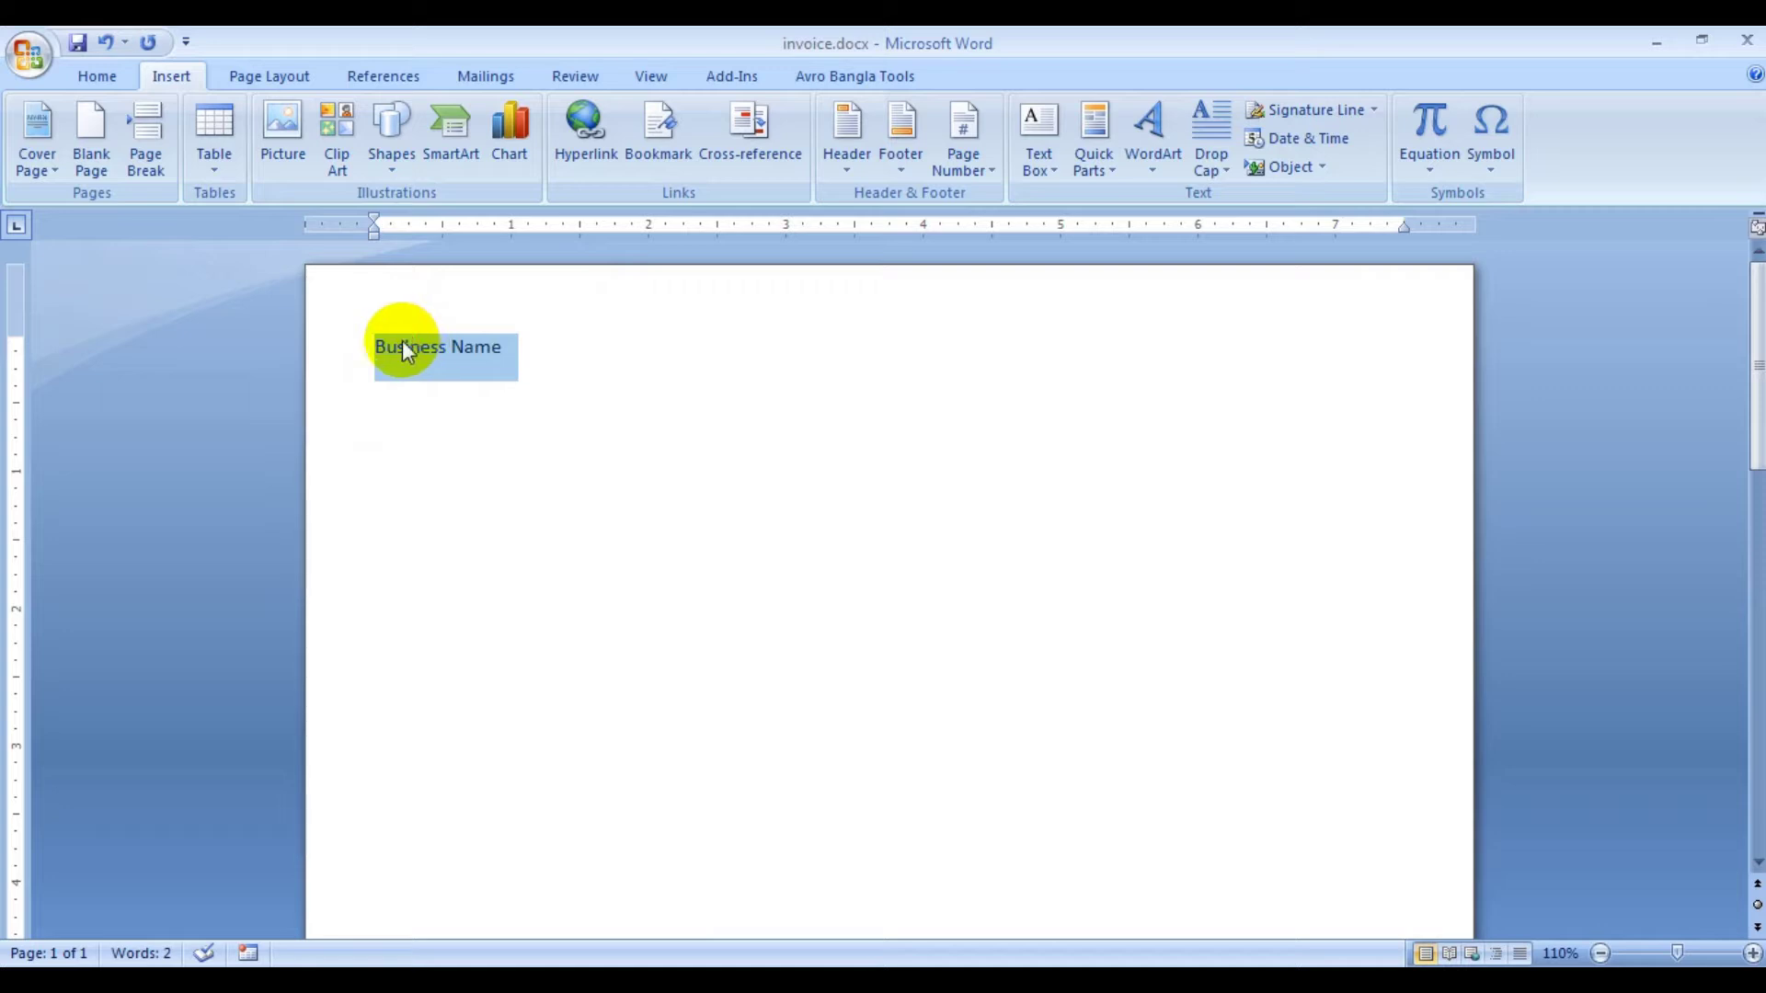
pyautogui.click(97, 75)
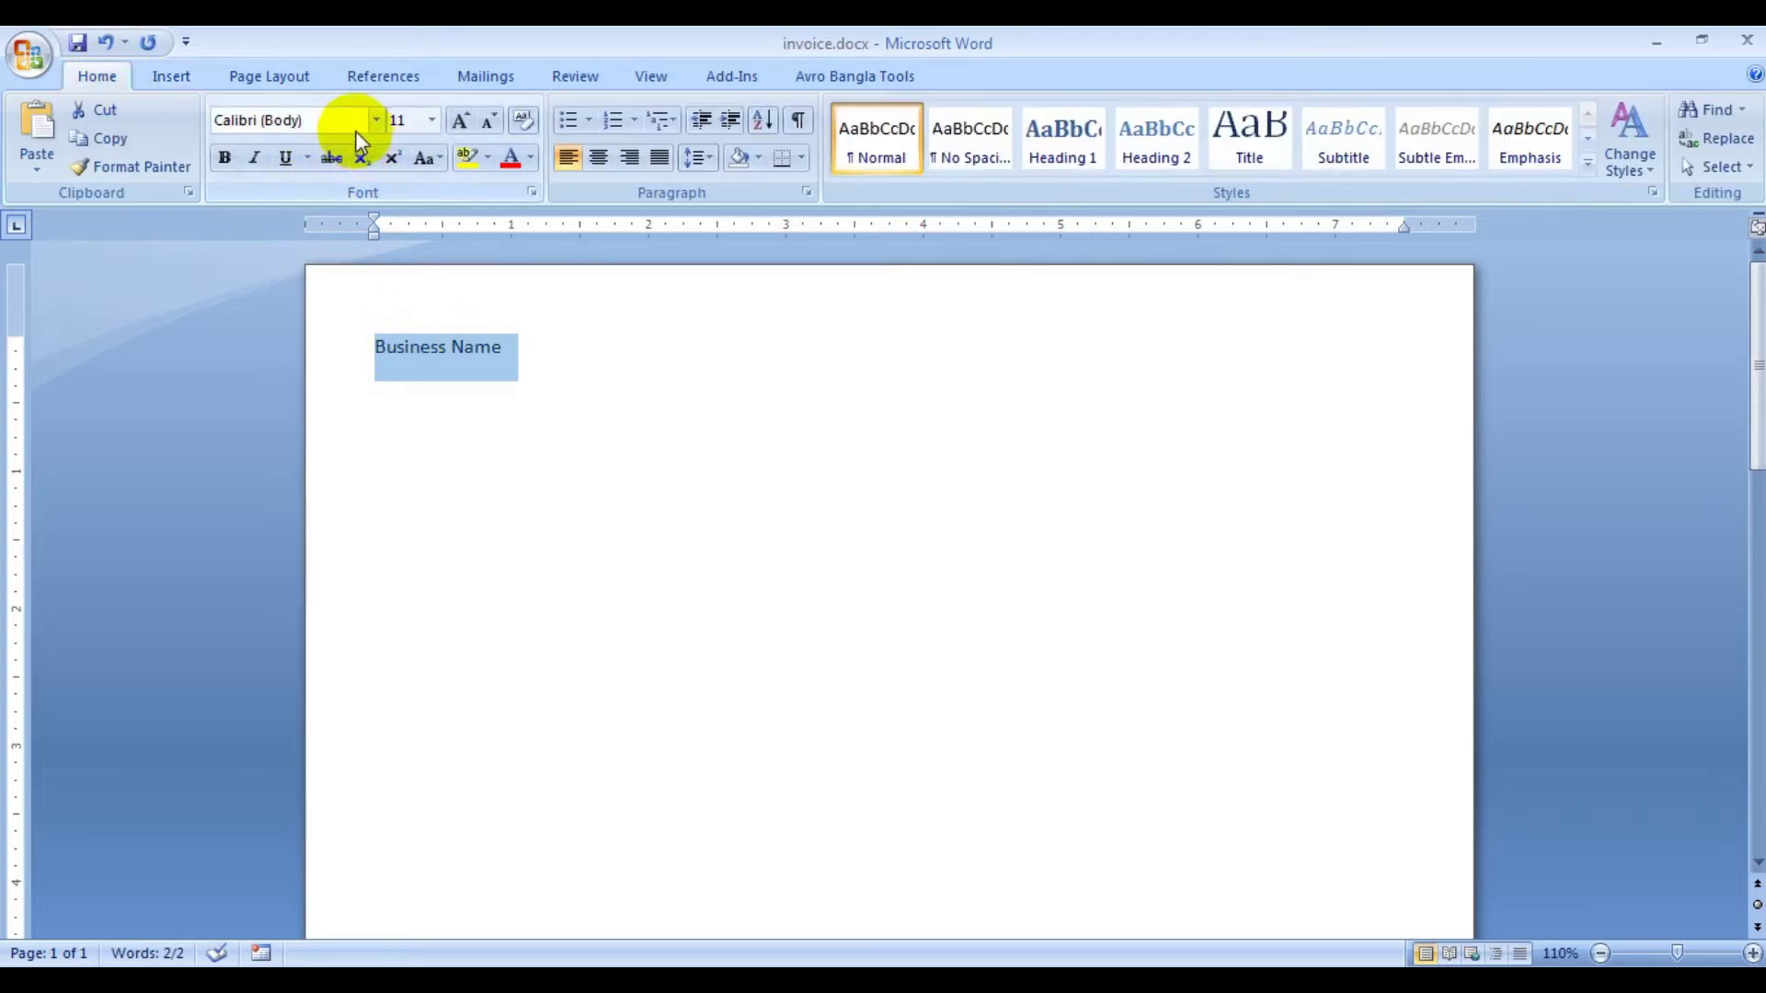
pyautogui.click(377, 110)
pyautogui.click(376, 124)
pyautogui.click(379, 266)
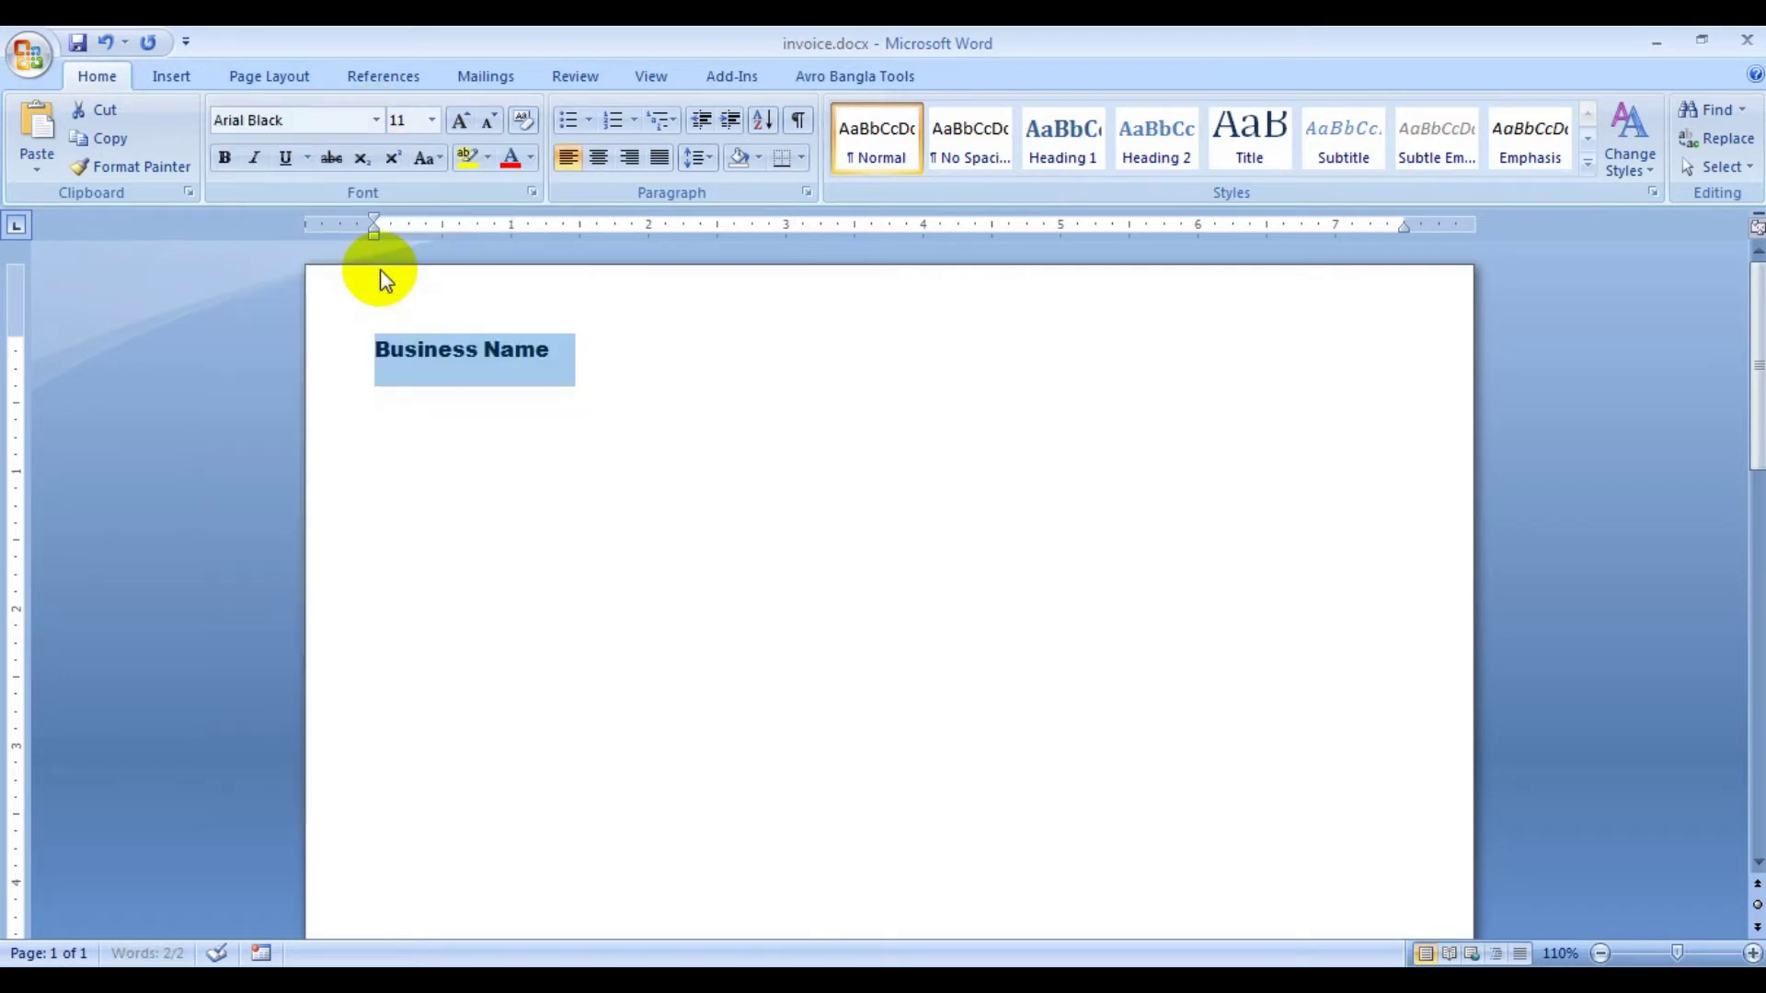
pyautogui.click(431, 120)
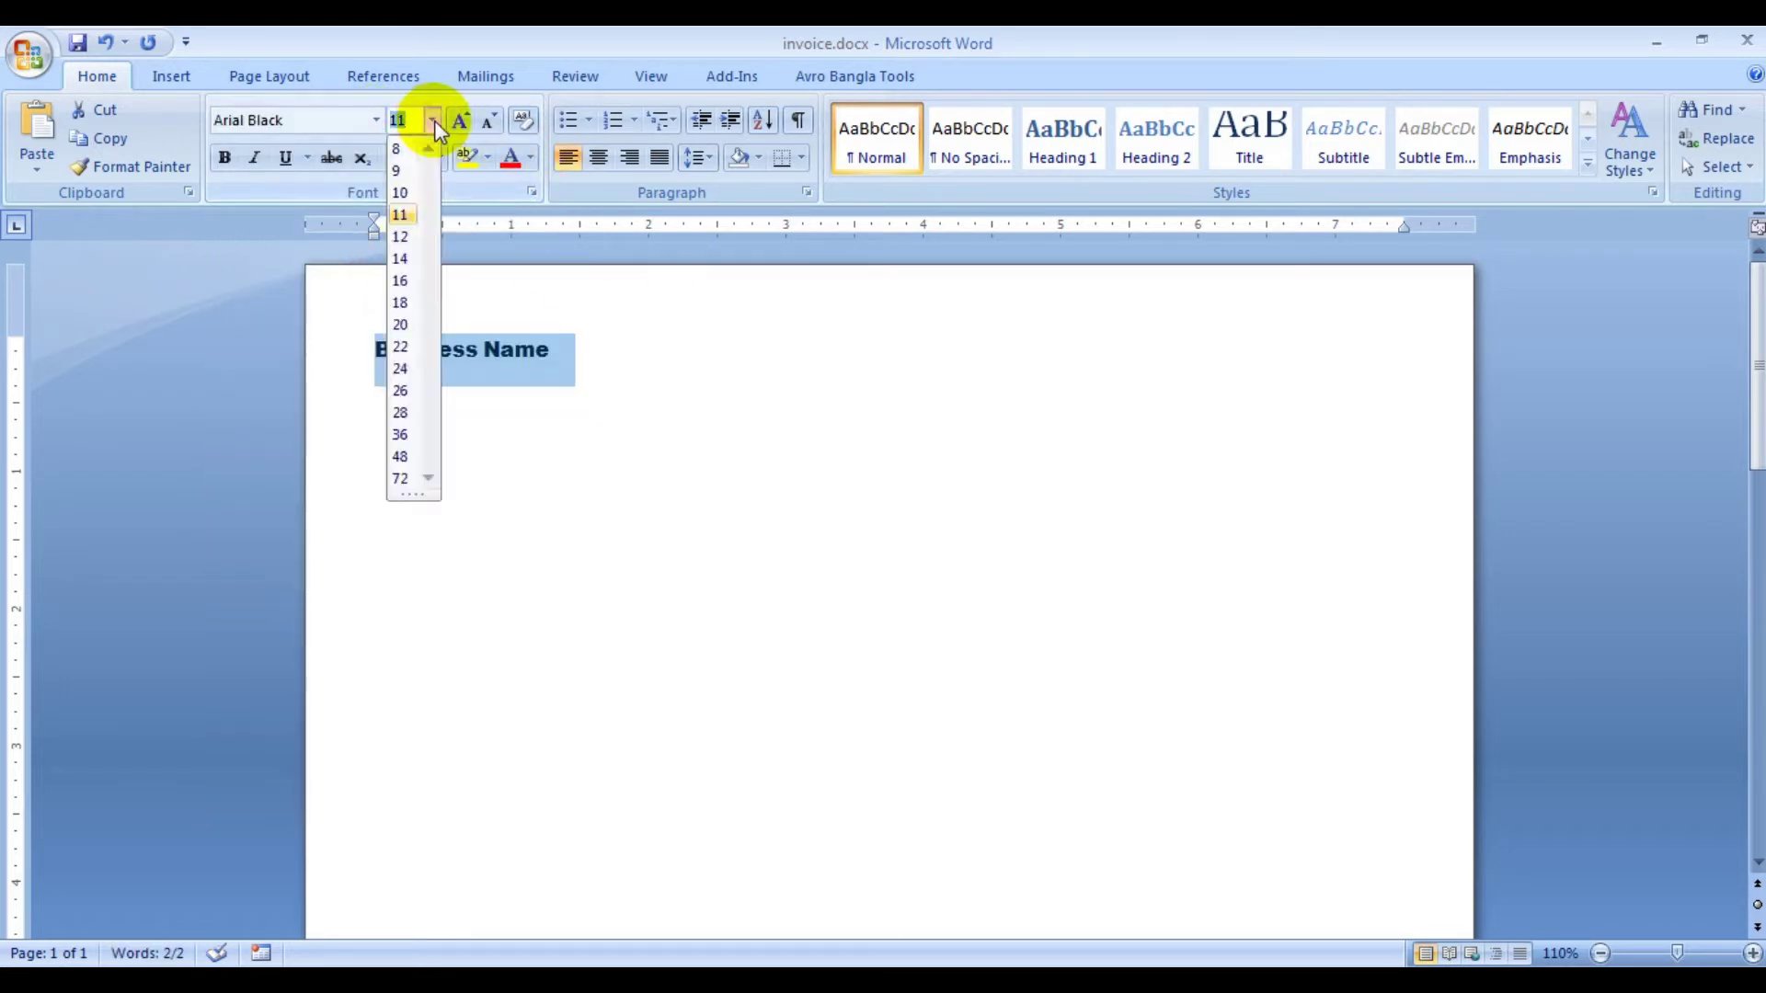
pyautogui.click(413, 281)
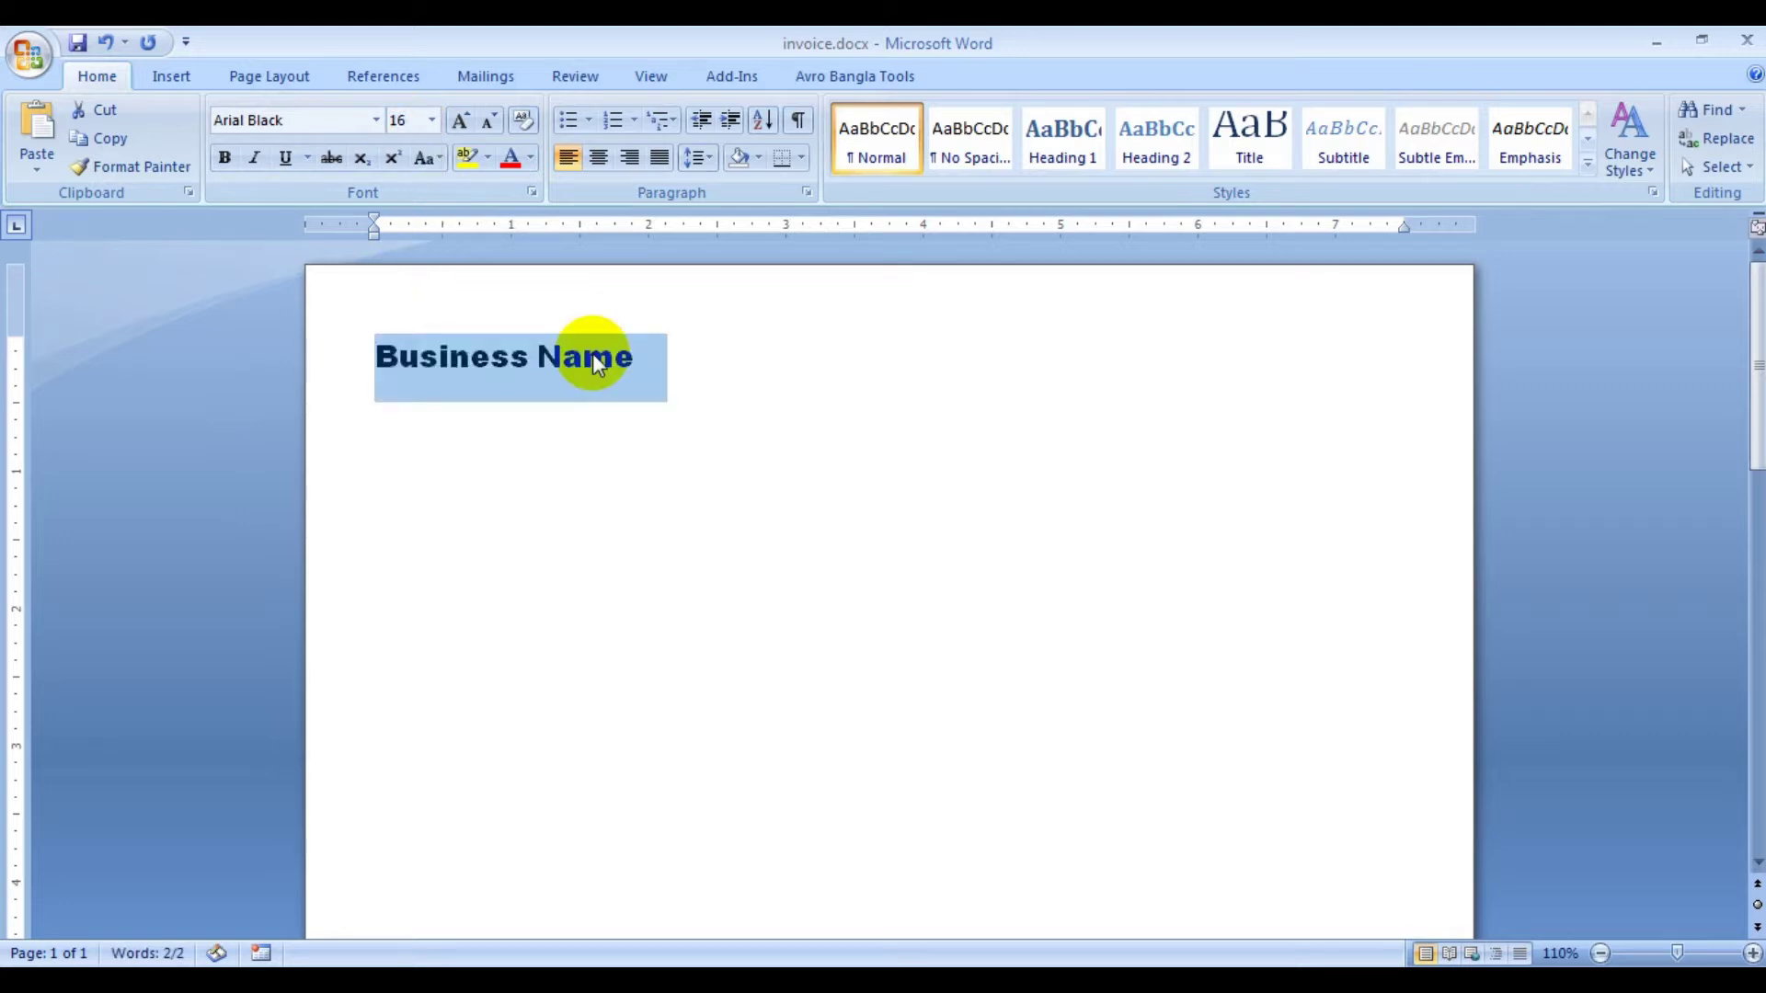
pyautogui.click(666, 367)
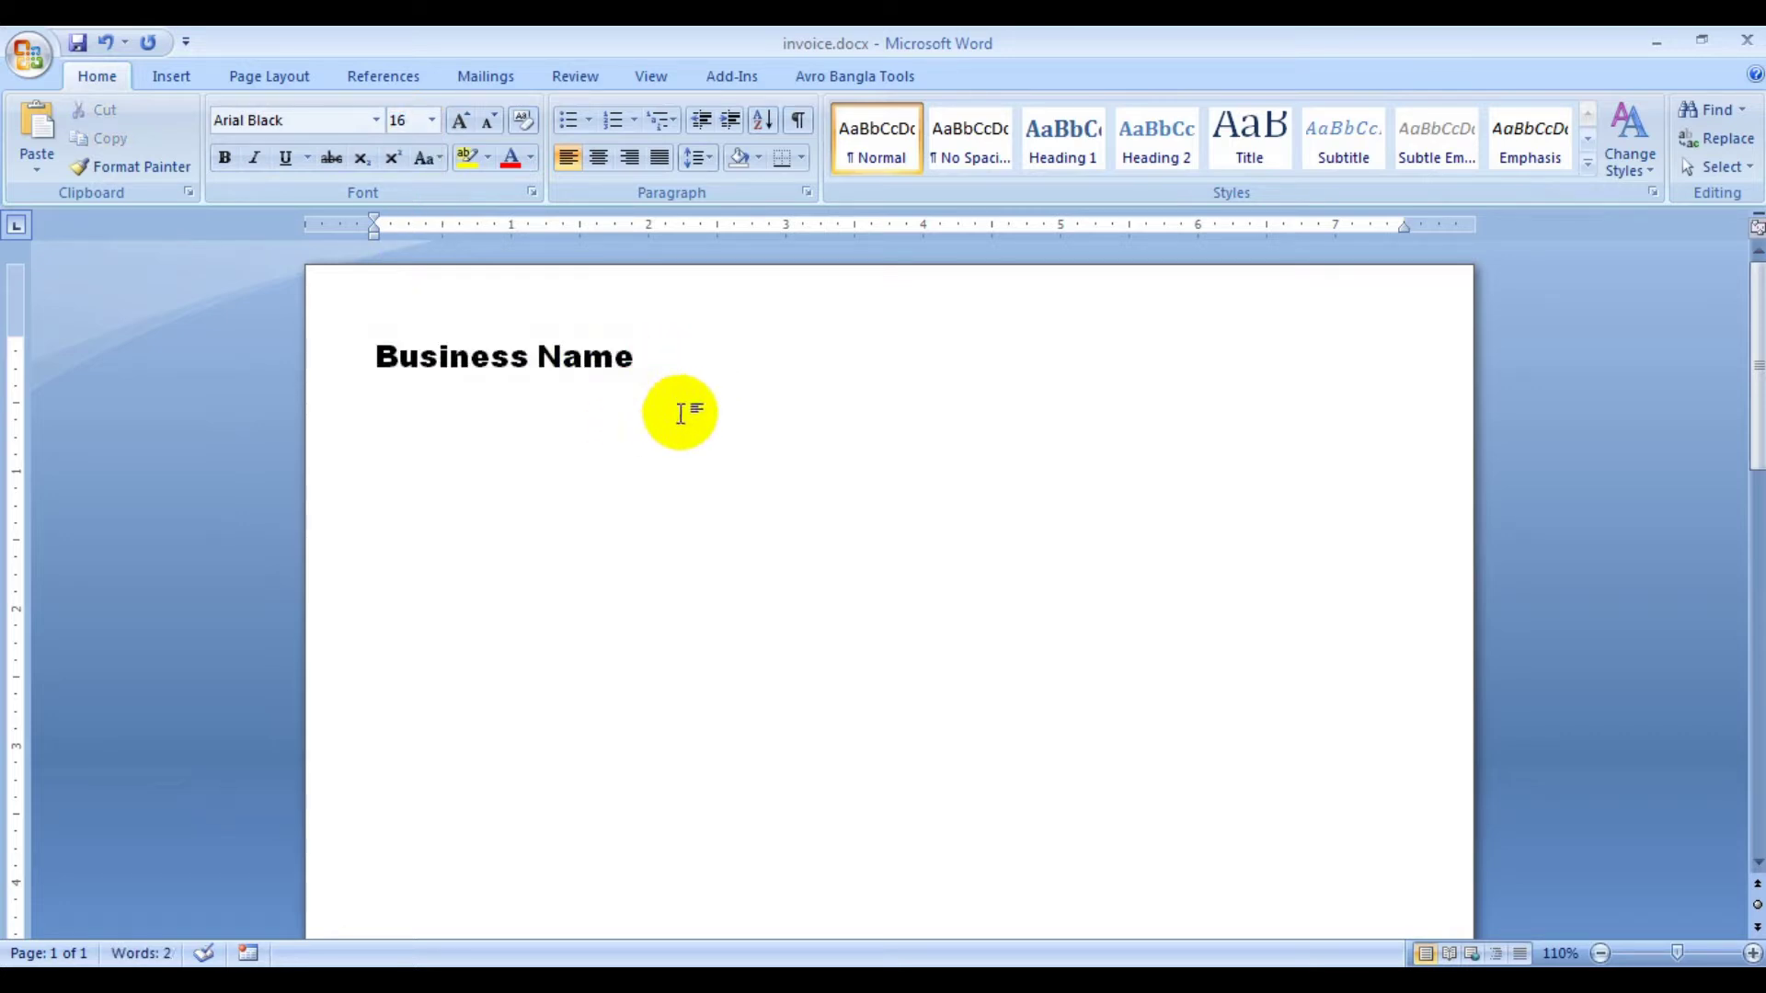
pyautogui.click(173, 80)
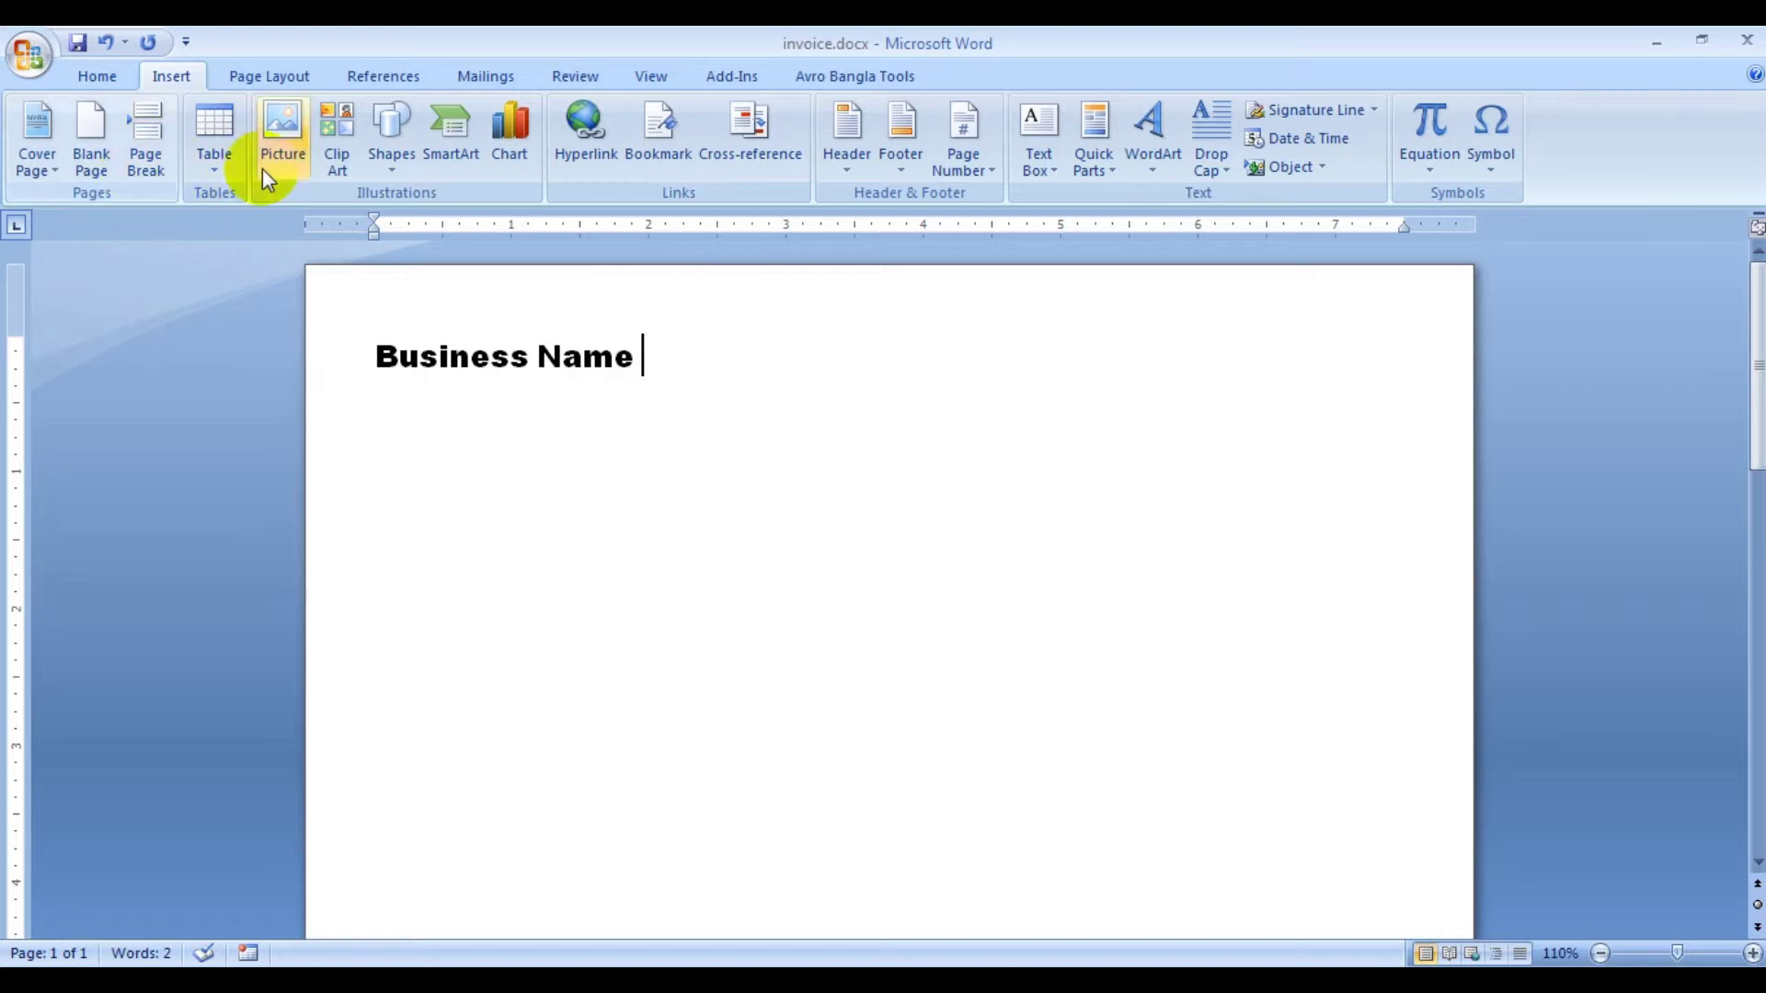
# - Draw a text box below the heading, about 2.94 inches wide and 1.21 inches tall
pyautogui.click(386, 175)
pyautogui.click(384, 224)
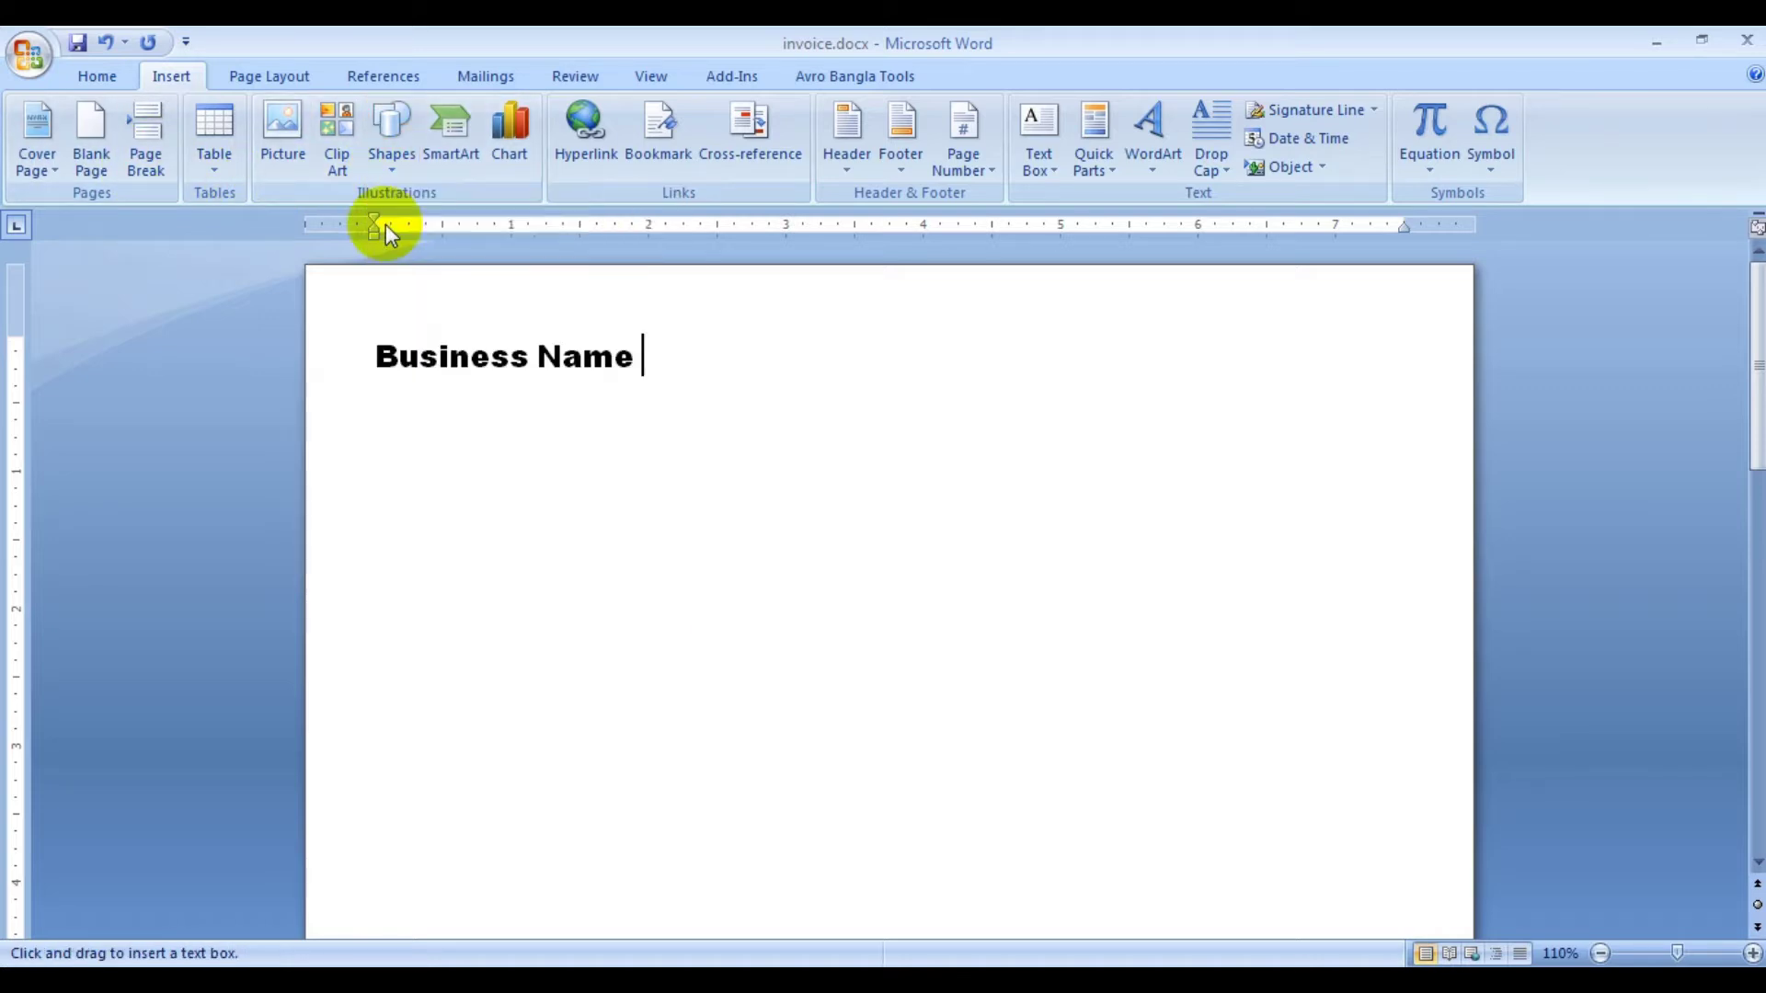
pyautogui.click(591, 500)
pyautogui.moveTo(737, 572); pyautogui.dragTo(878, 575)
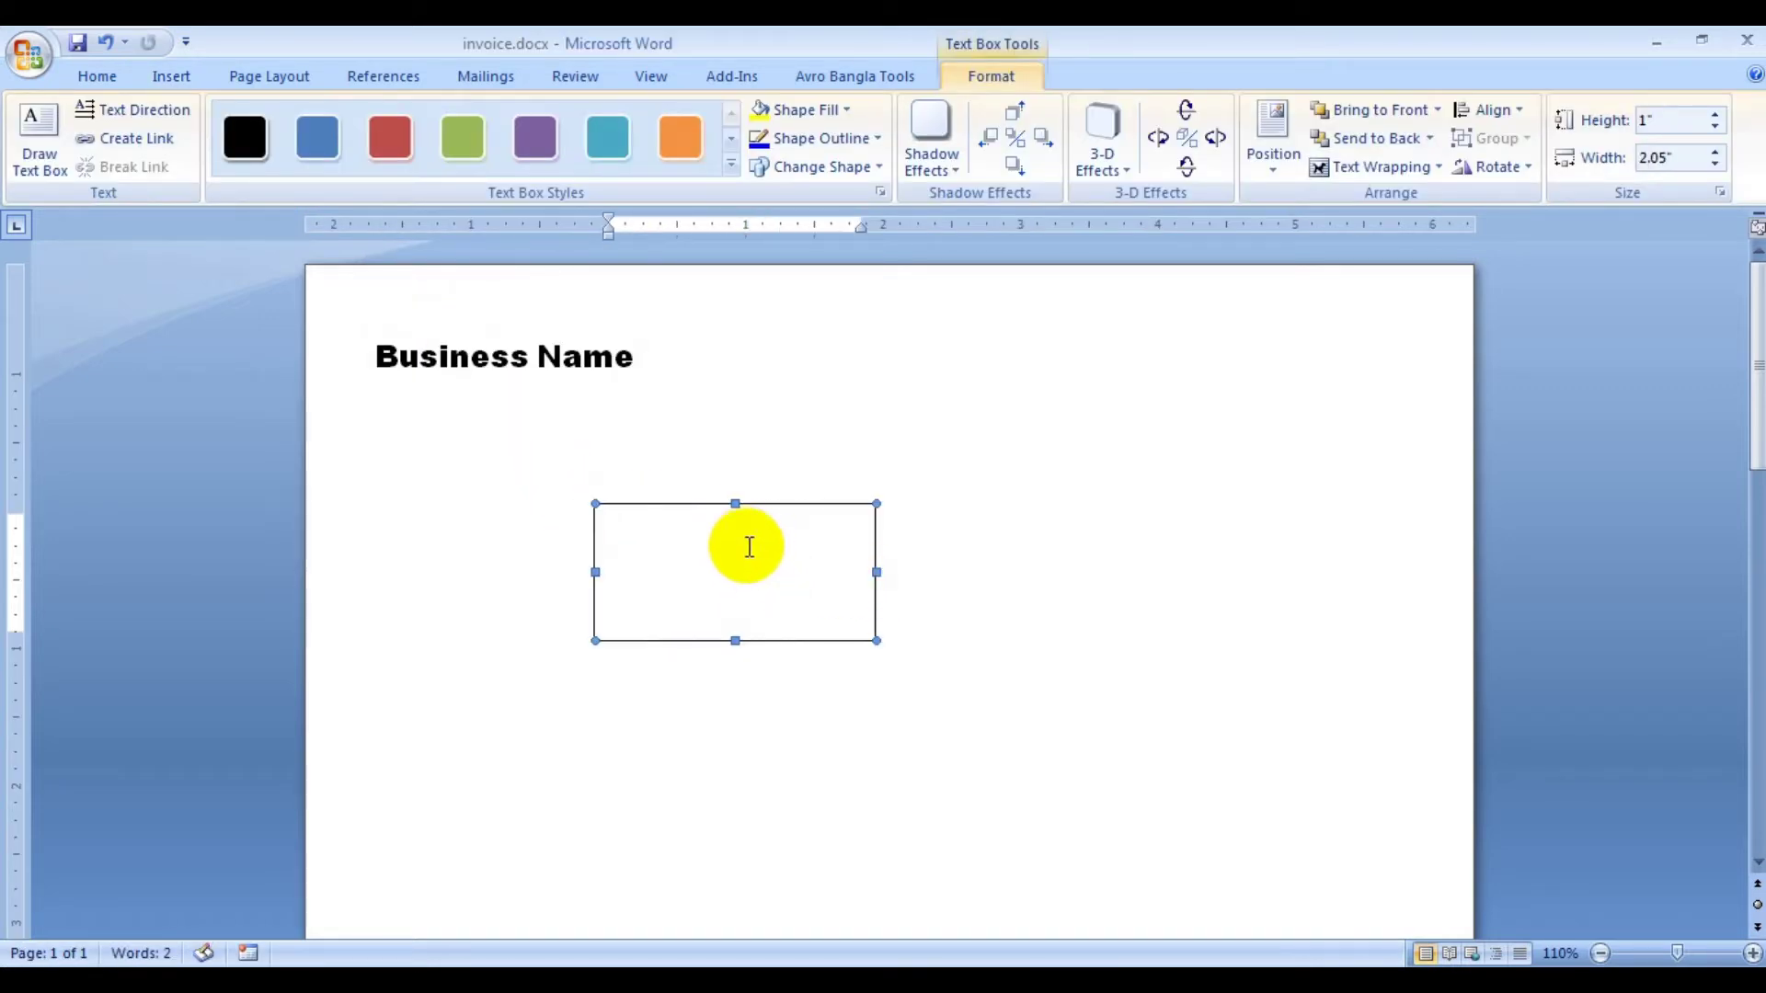
pyautogui.moveTo(736, 641); pyautogui.dragTo(736, 670)
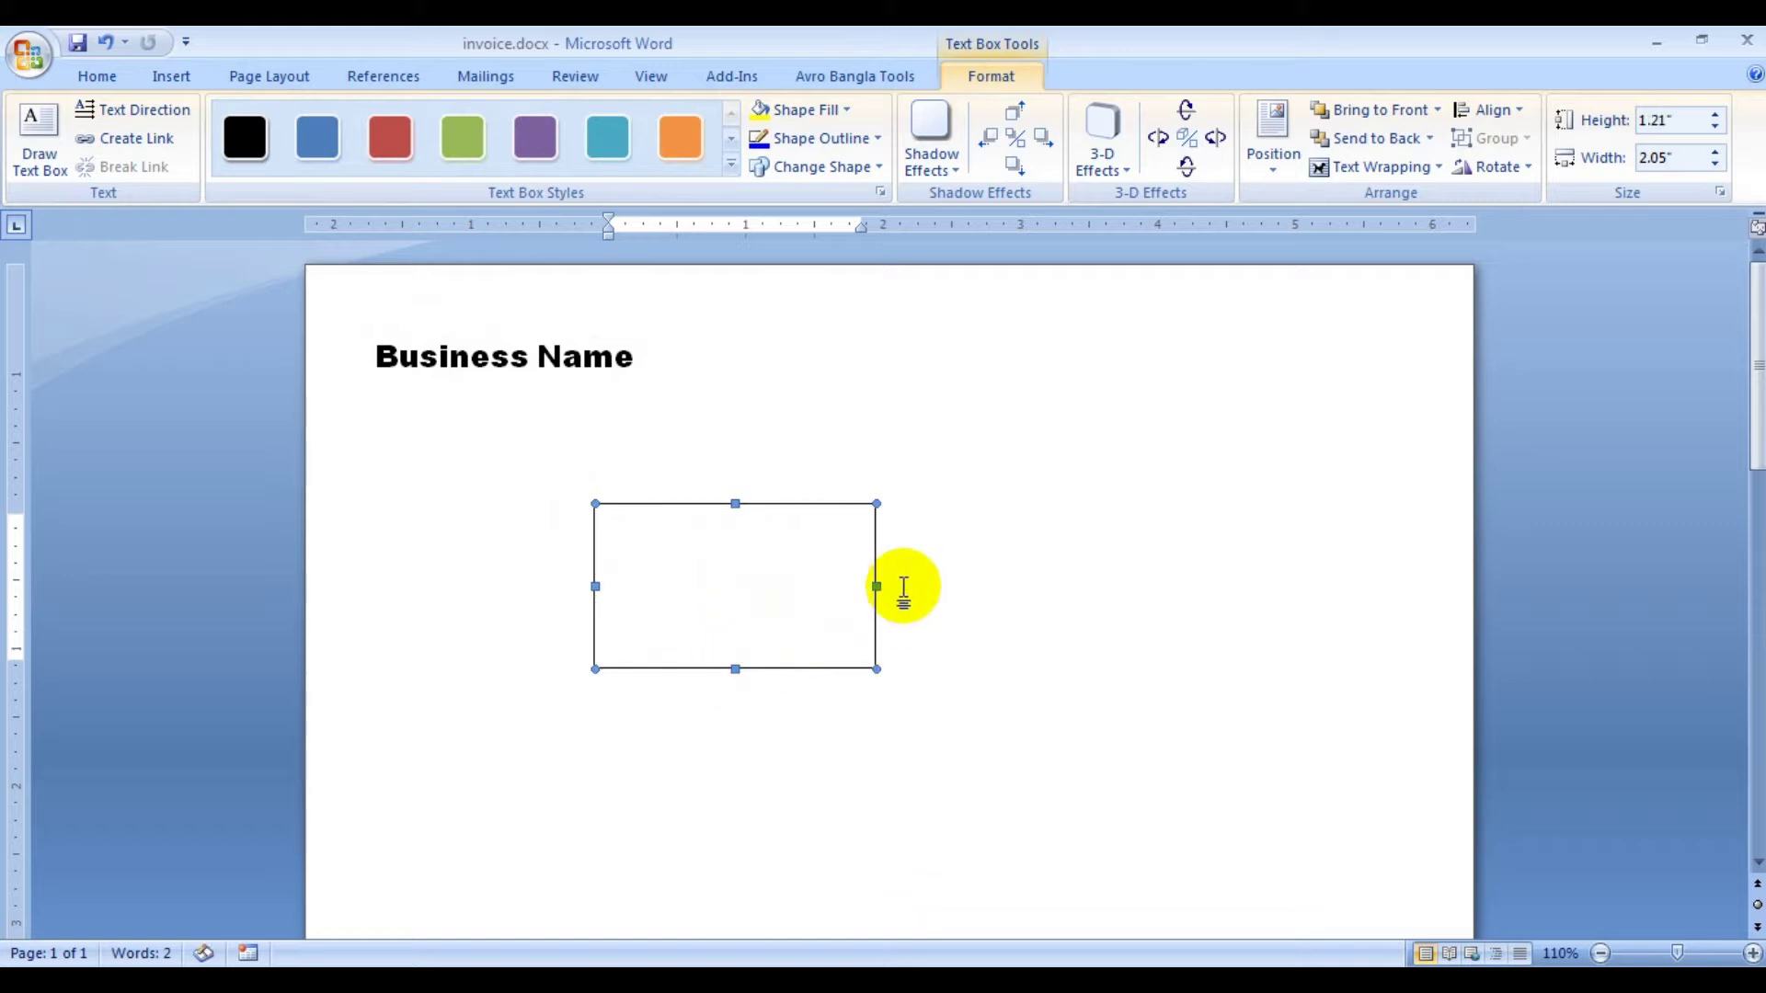
pyautogui.moveTo(875, 586); pyautogui.dragTo(1003, 586)
# - Type Primary Business Address, Address line 1 and Address line 2 on separate lines
pyautogui.click(741, 520)
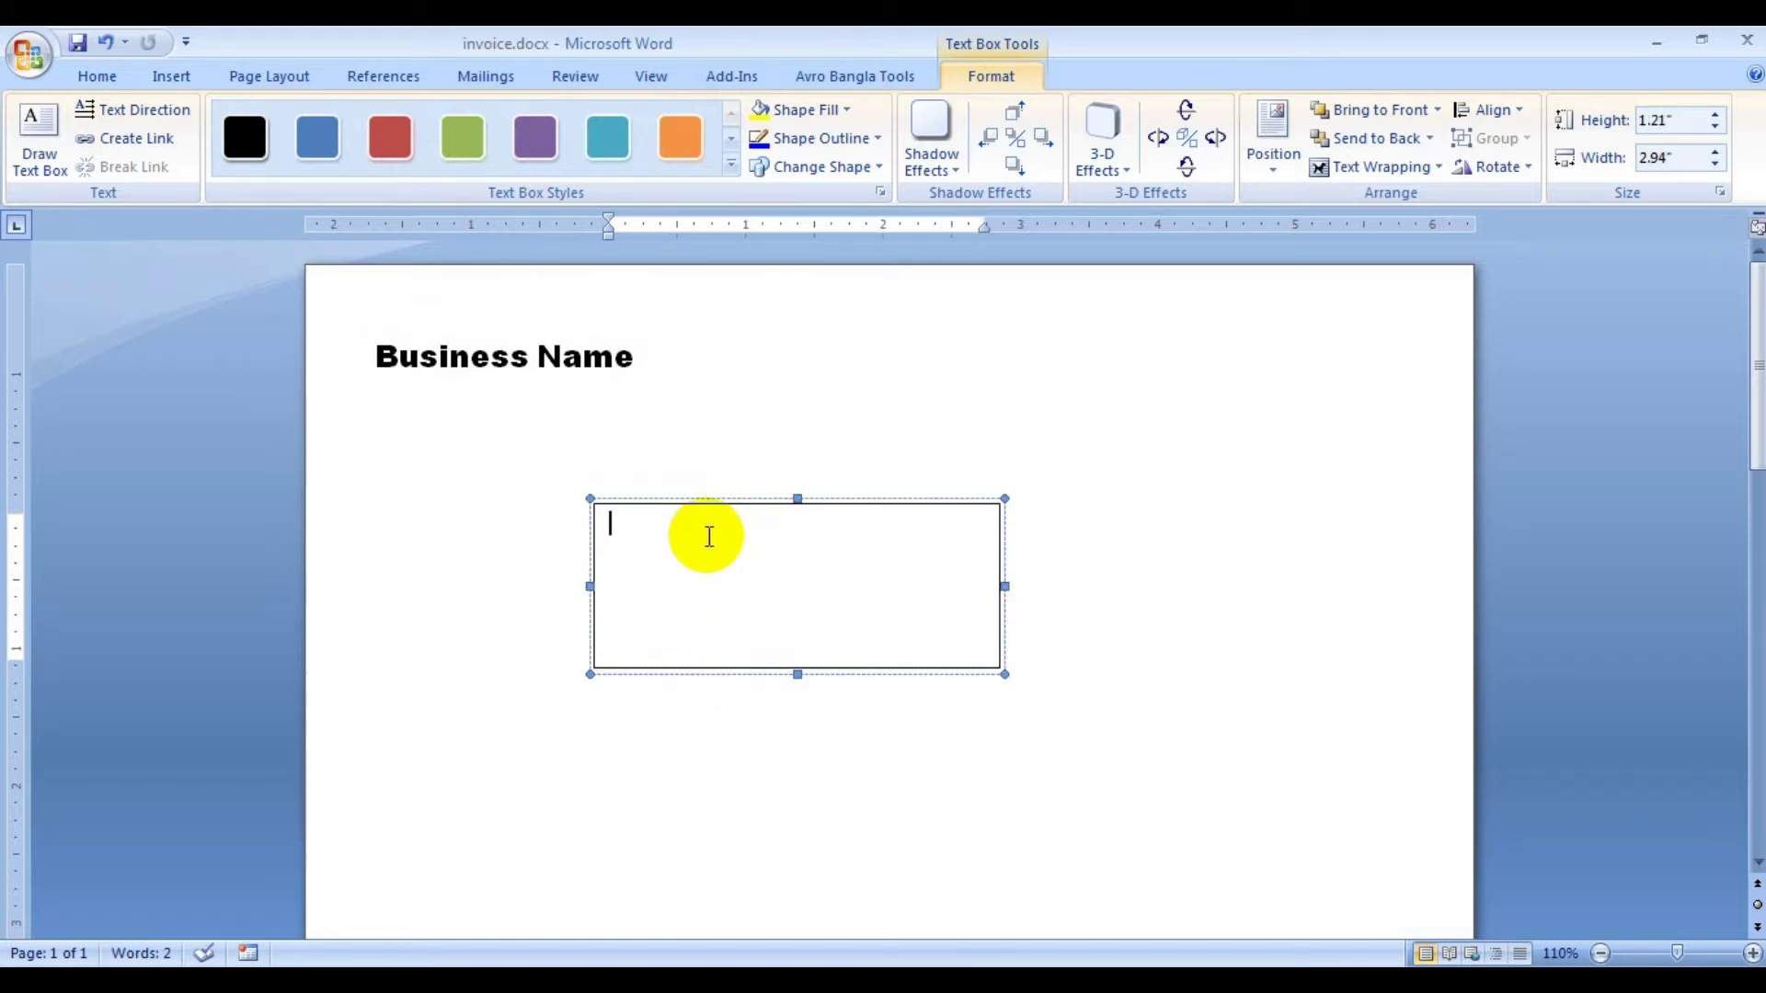
pyautogui.write('P')
pyautogui.write('ru')
pyautogui.write('ima')
pyautogui.write('name')
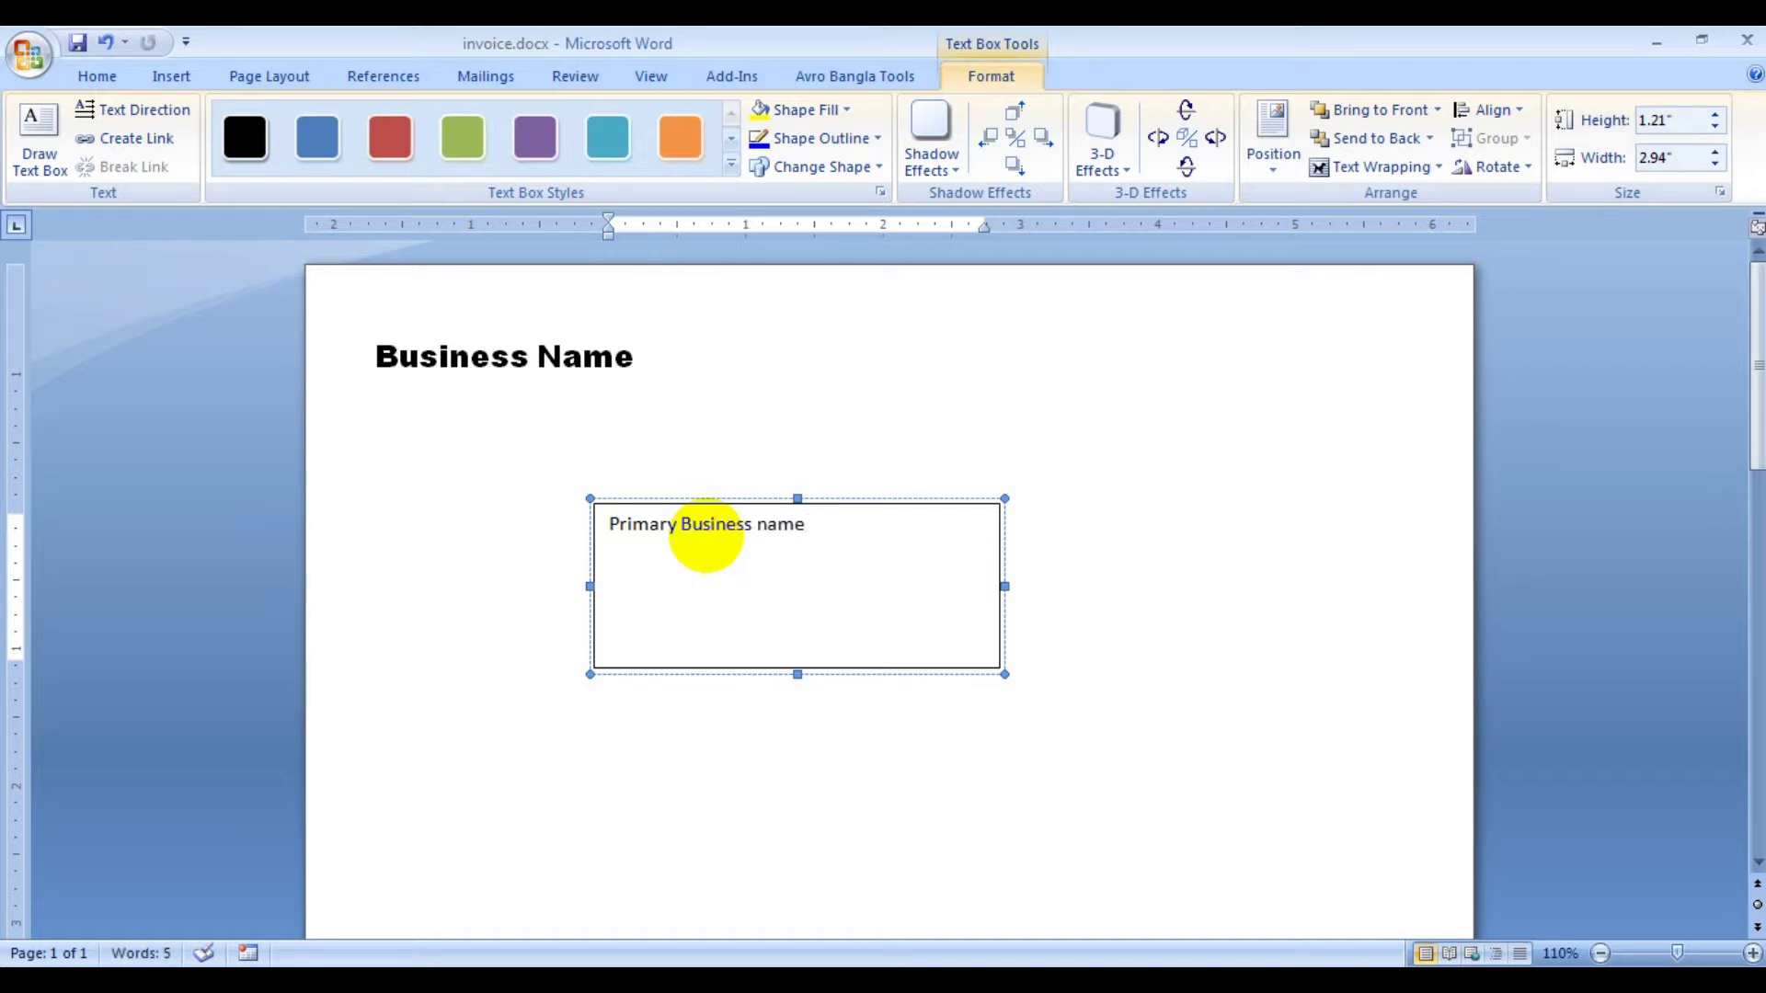
pyautogui.press('BackSpace')
pyautogui.press('BackSpace')
pyautogui.press('BackSpace')
pyautogui.write('Address line 1')
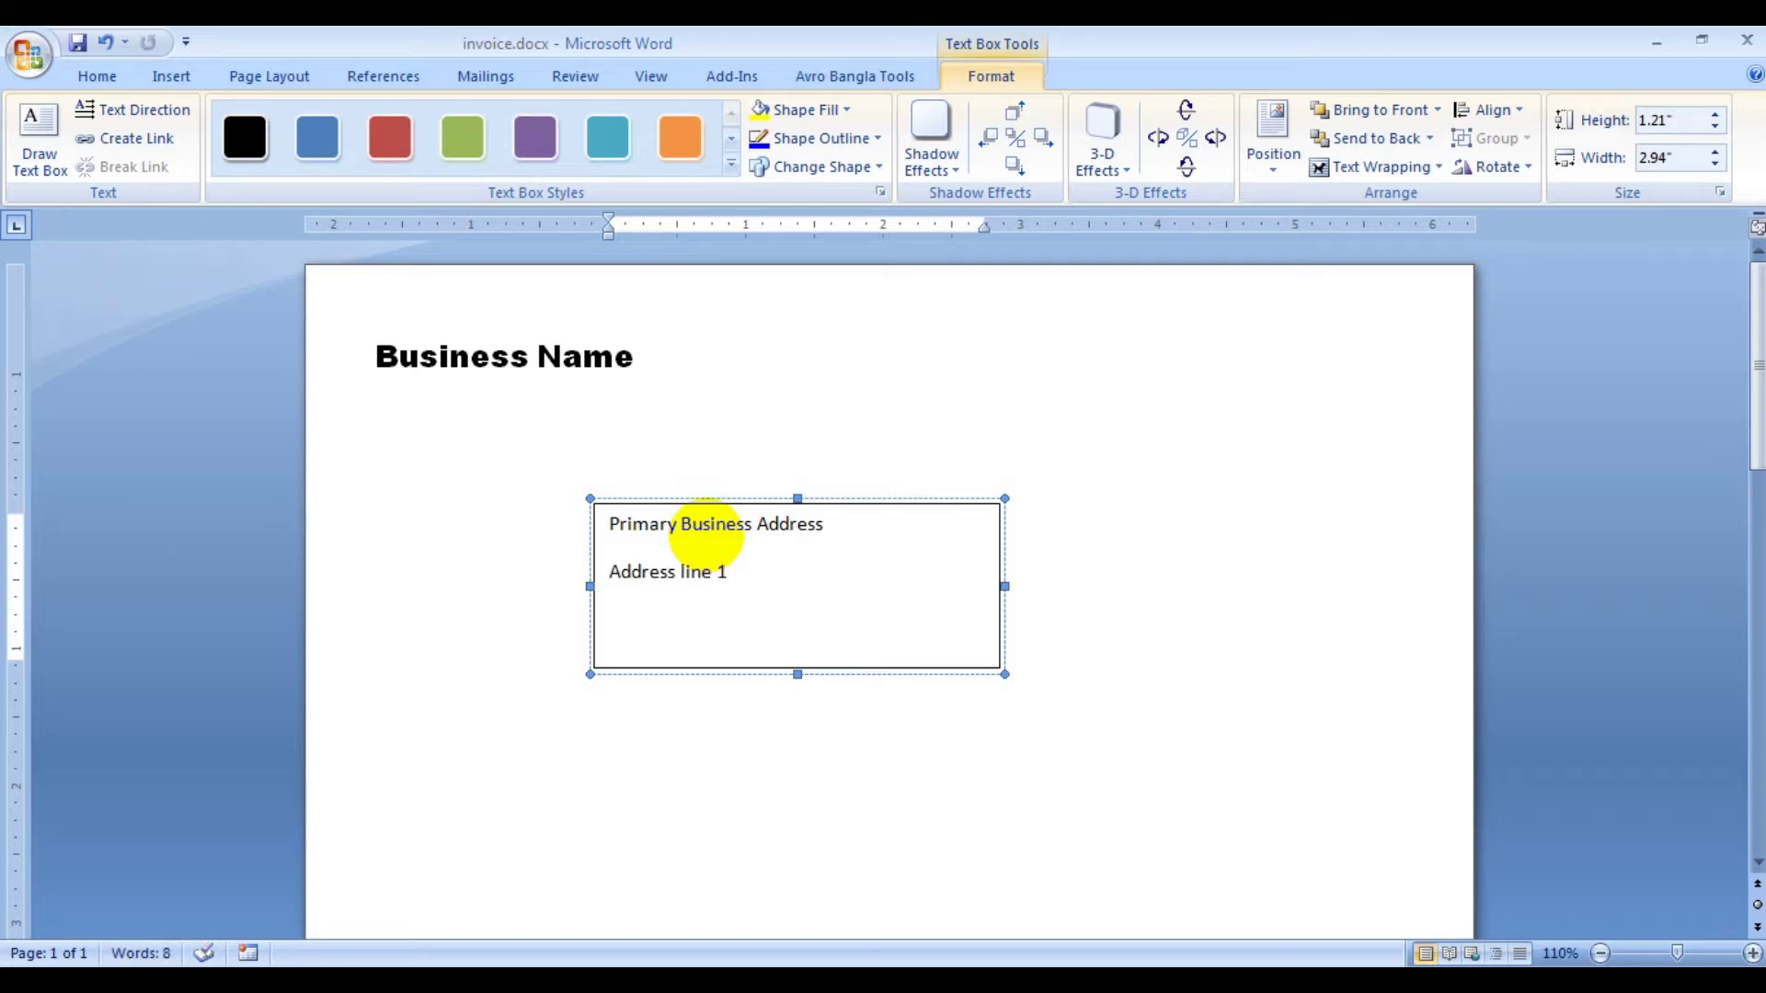
pyautogui.press('Return')
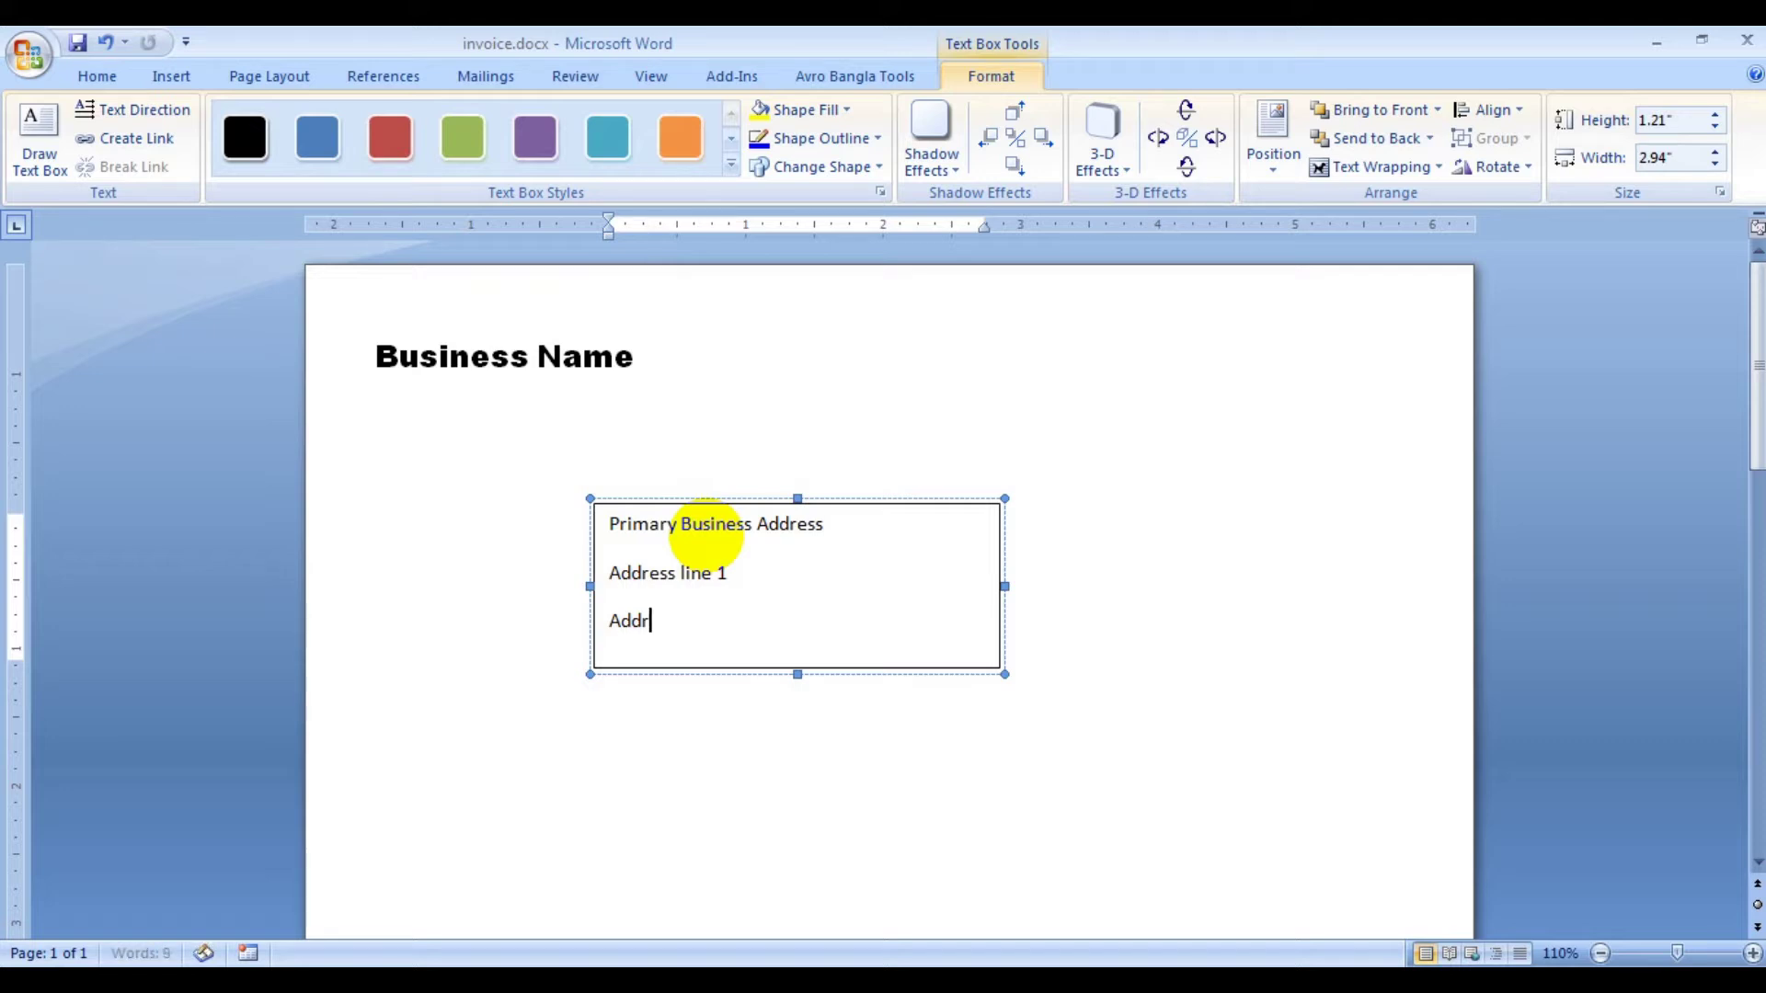
pyautogui.write('ess line 2')
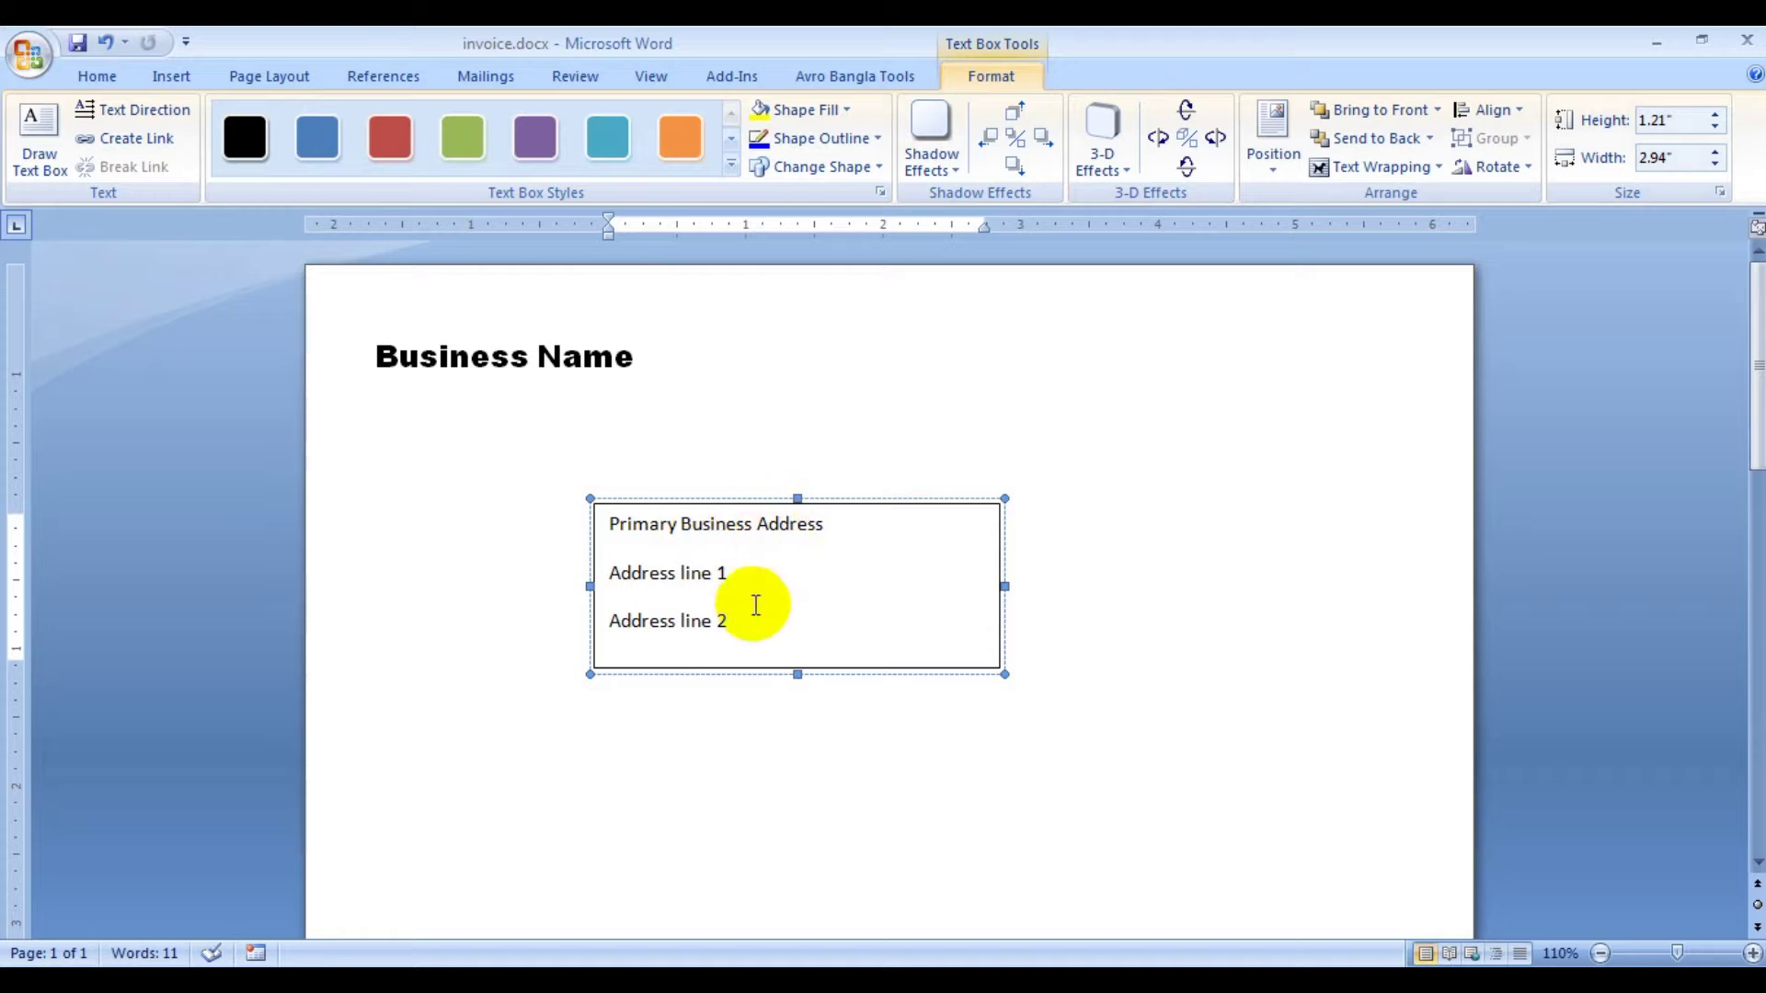
# - Set the address lines to 1.0 spacing with no space after, and shrink the box to fit
pyautogui.moveTo(731, 621); pyautogui.dragTo(603, 525)
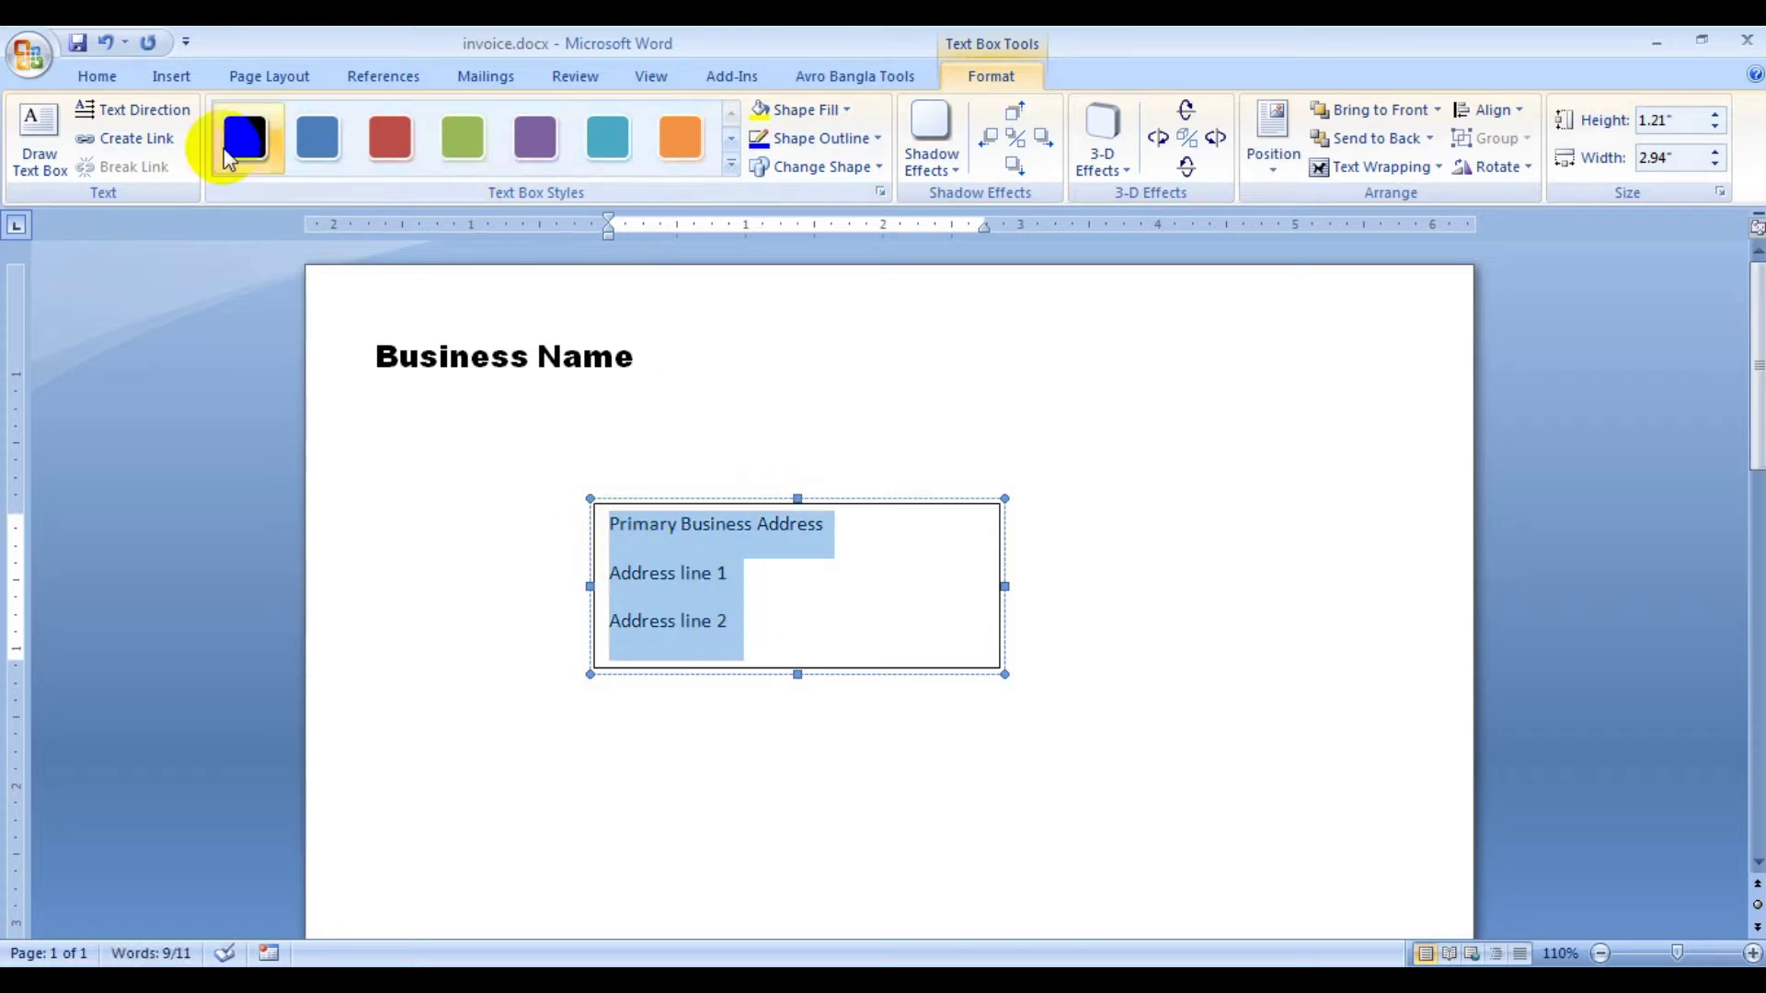
pyautogui.click(97, 75)
pyautogui.click(710, 163)
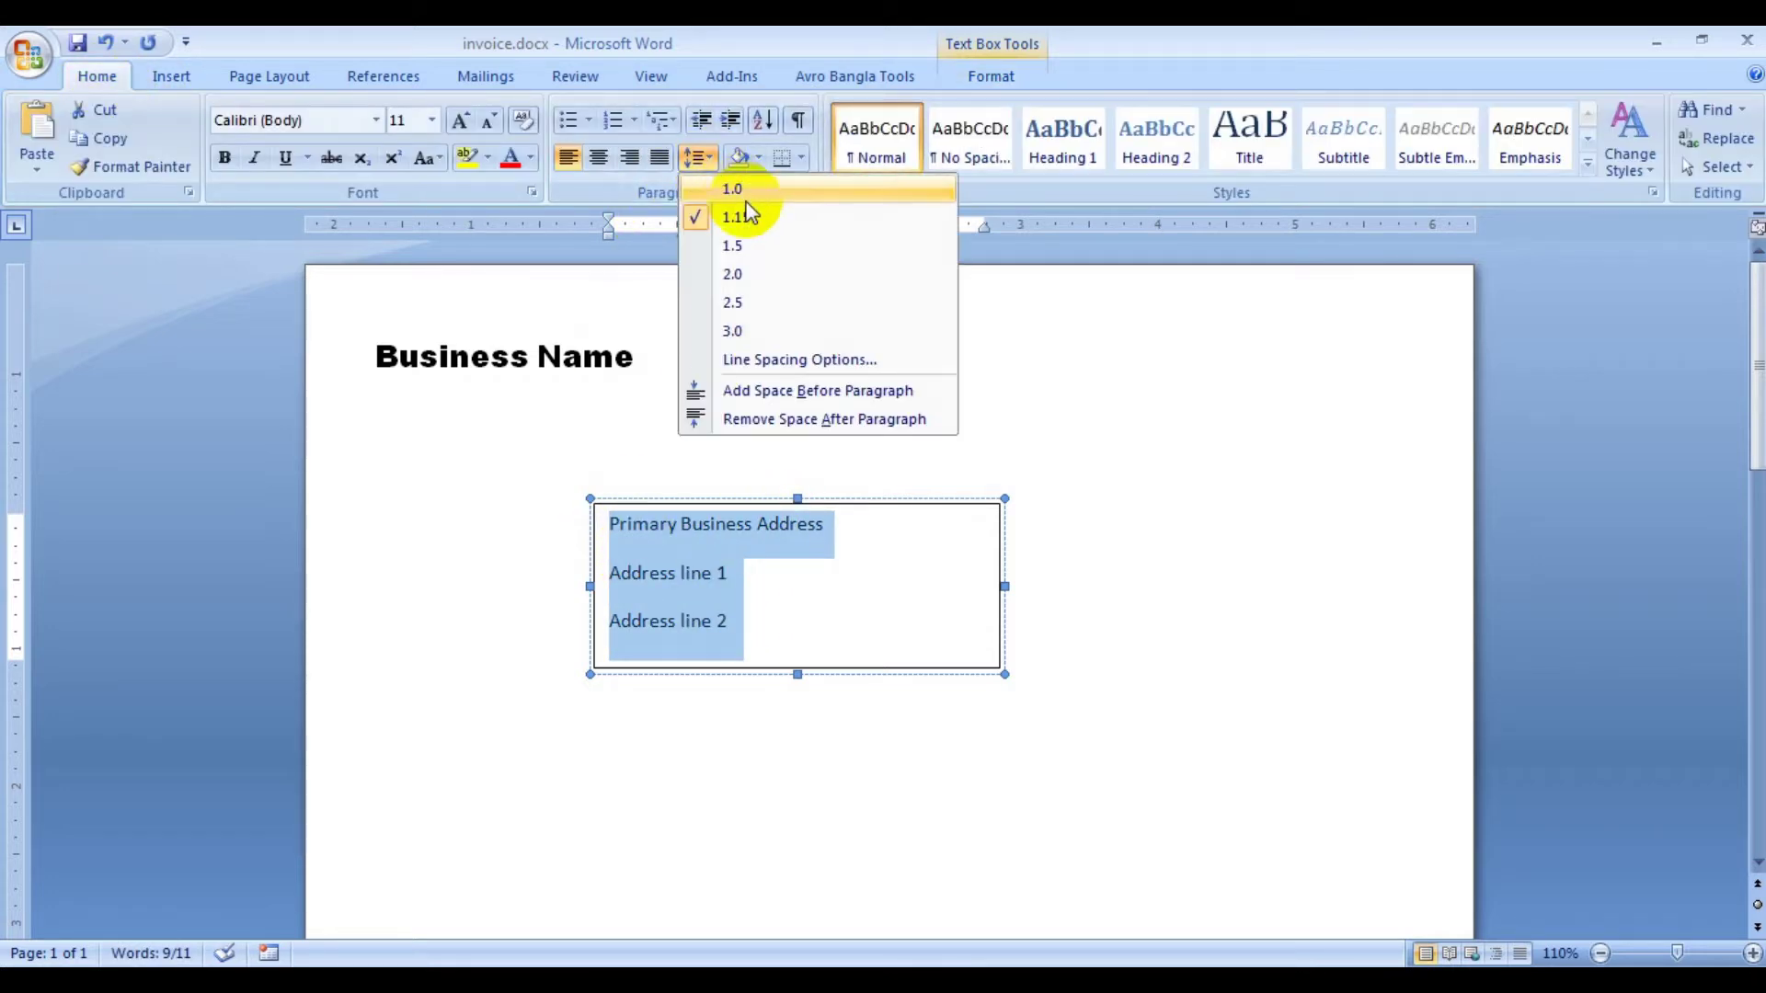
pyautogui.click(727, 180)
pyautogui.click(710, 162)
pyautogui.click(755, 425)
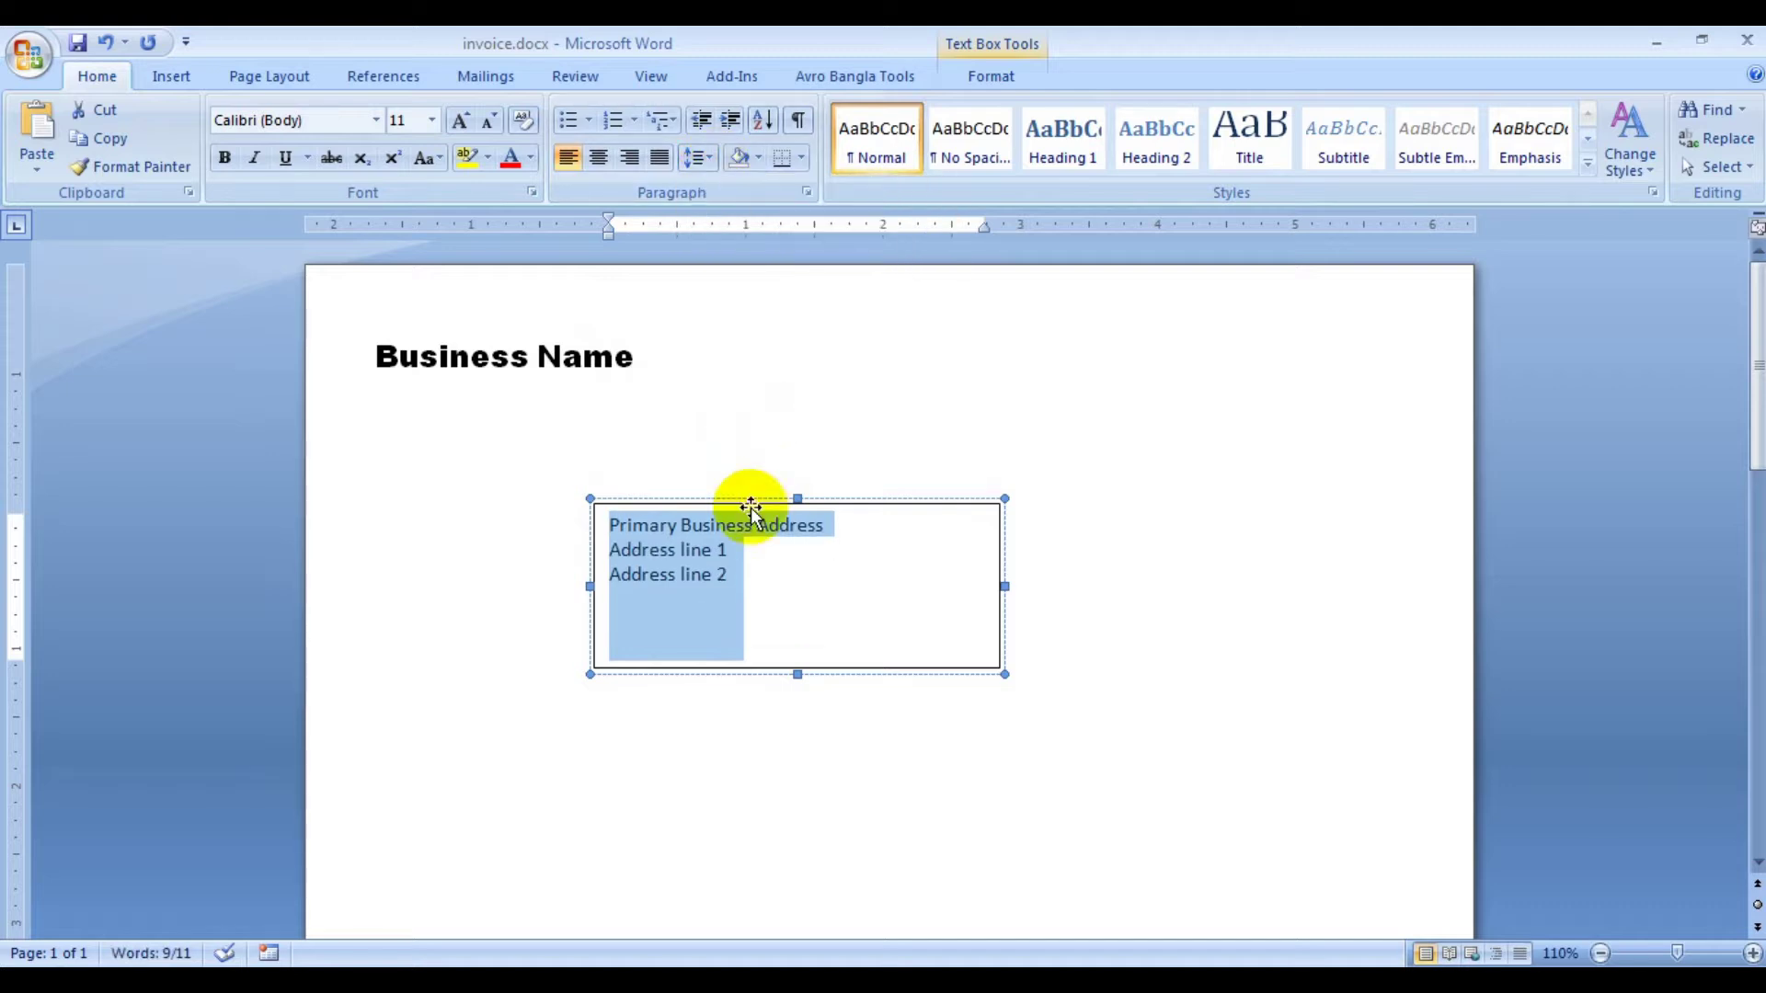
pyautogui.click(763, 607)
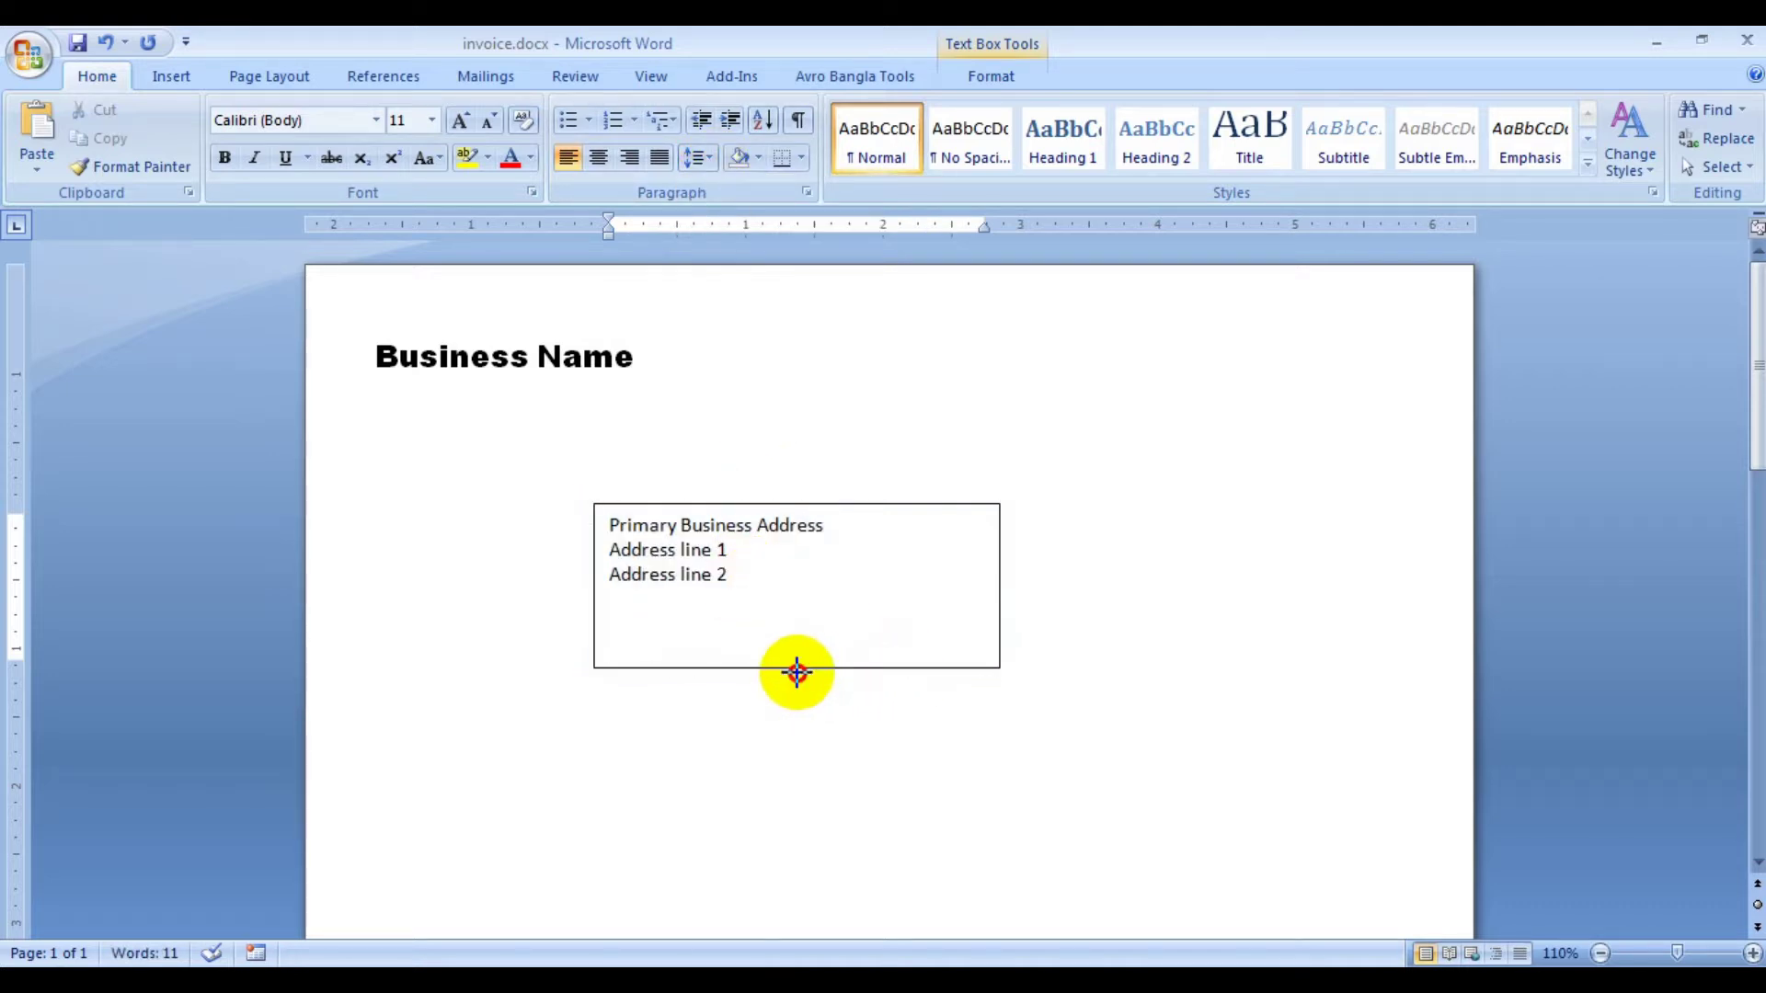
pyautogui.moveTo(797, 674); pyautogui.dragTo(798, 602)
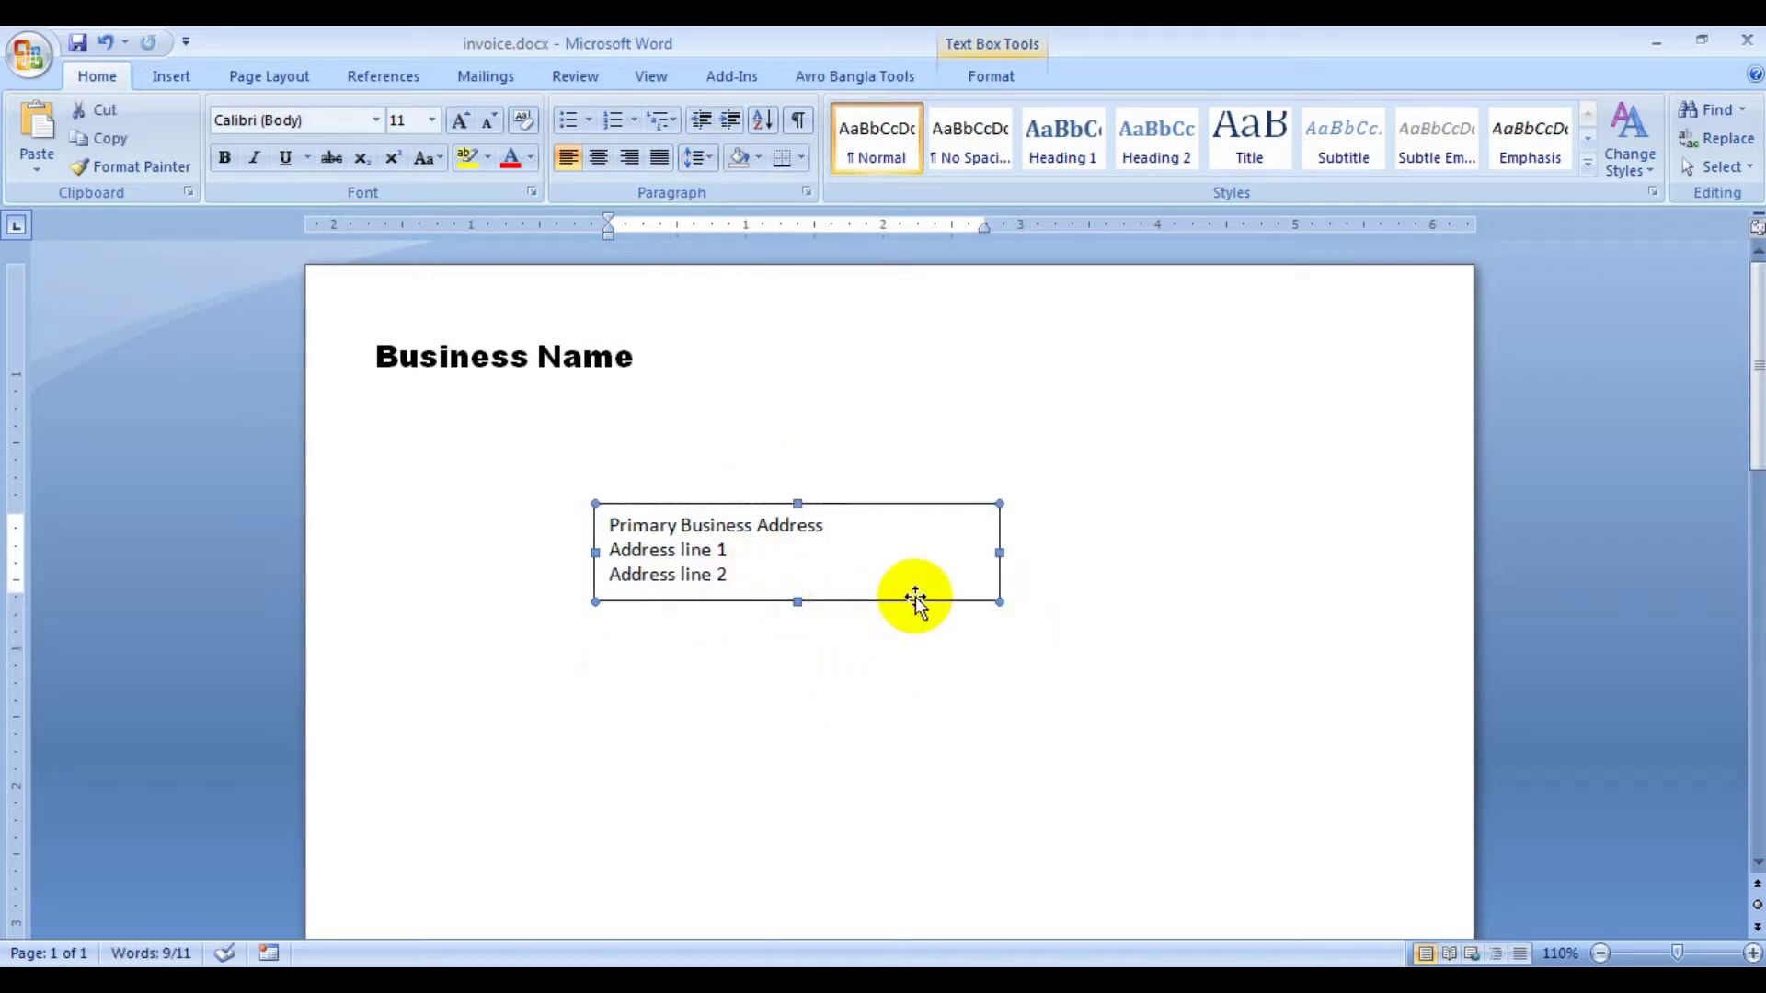
pyautogui.moveTo(999, 553); pyautogui.dragTo(858, 553)
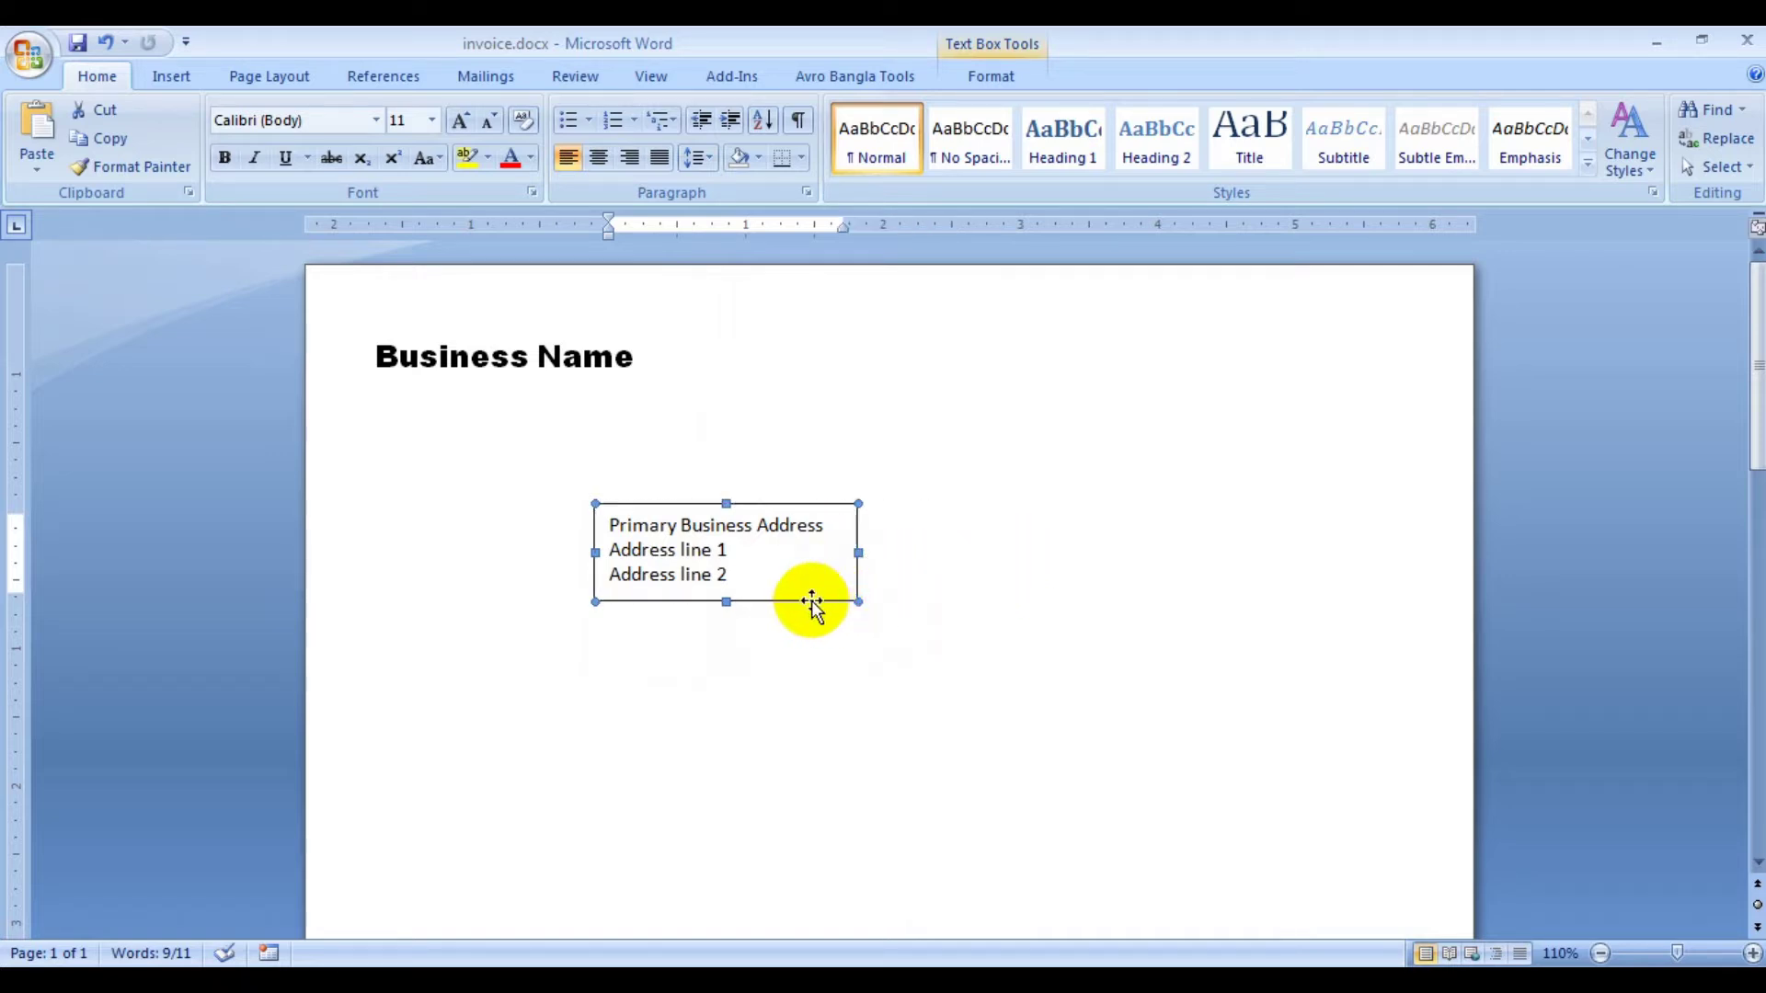
# - Copy the address box and paste a duplicate of it
pyautogui.rightClick(811, 601)
pyautogui.click(891, 643)
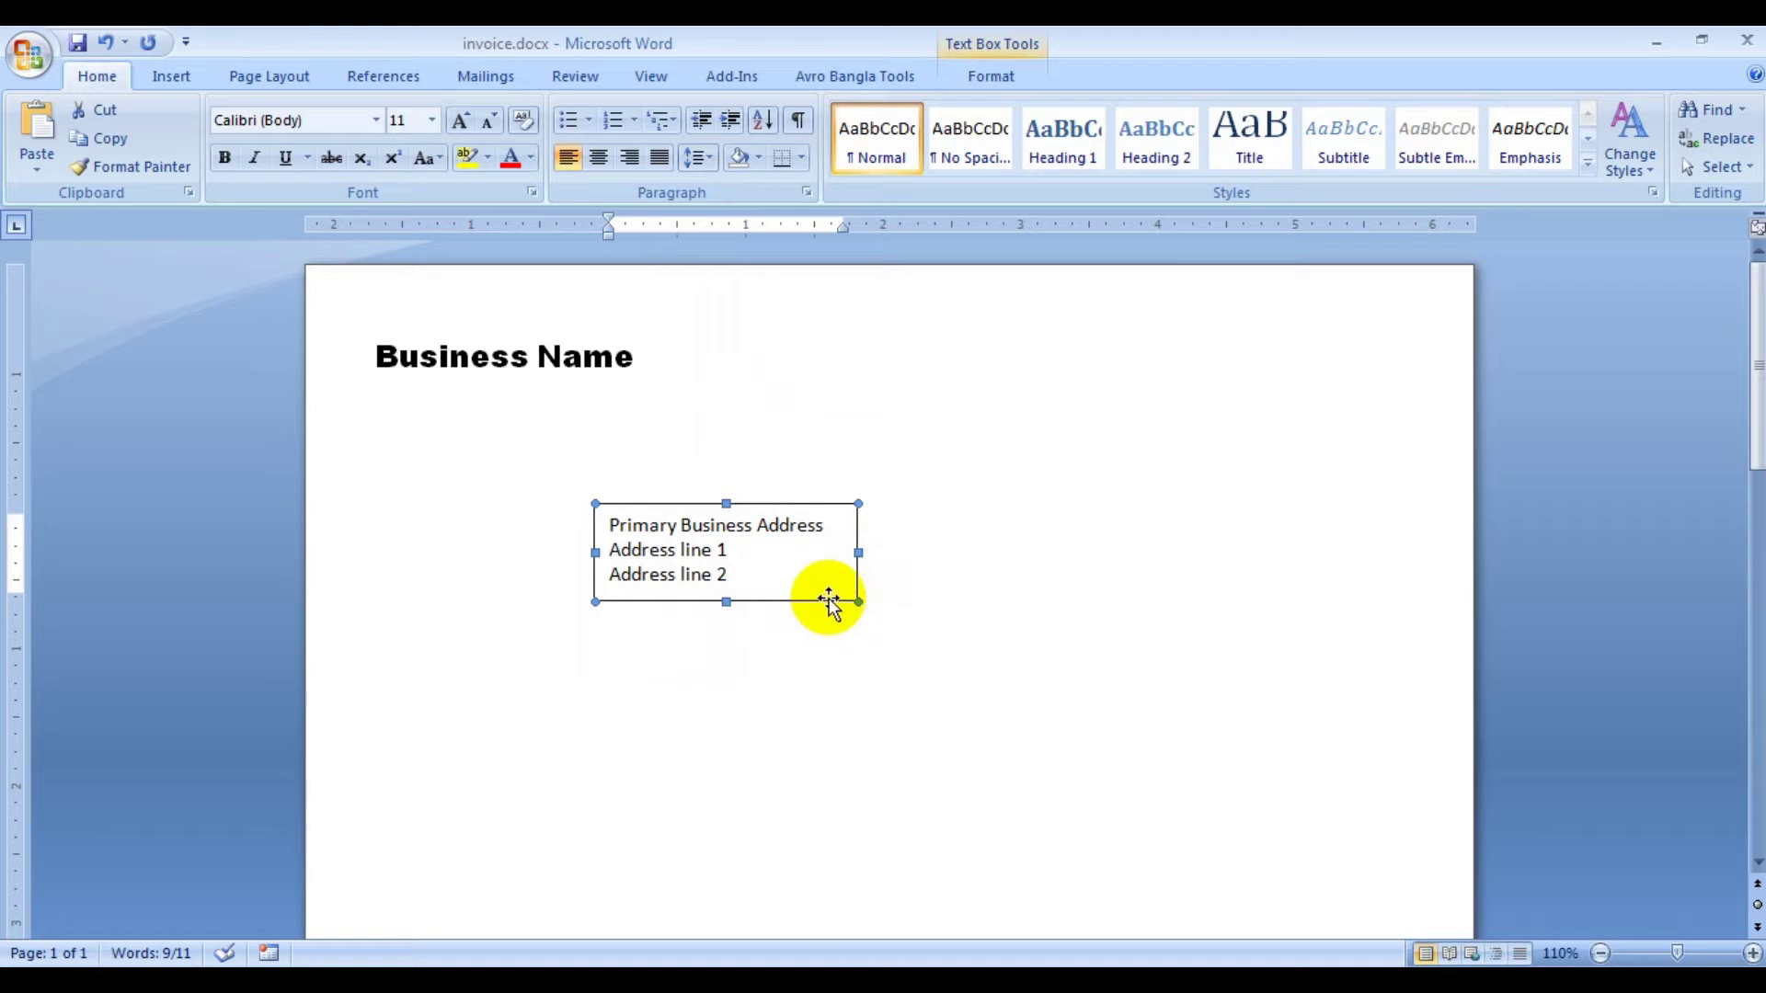
pyautogui.rightClick(830, 599)
pyautogui.click(950, 655)
pyautogui.hotkey('ctrl', 'v')
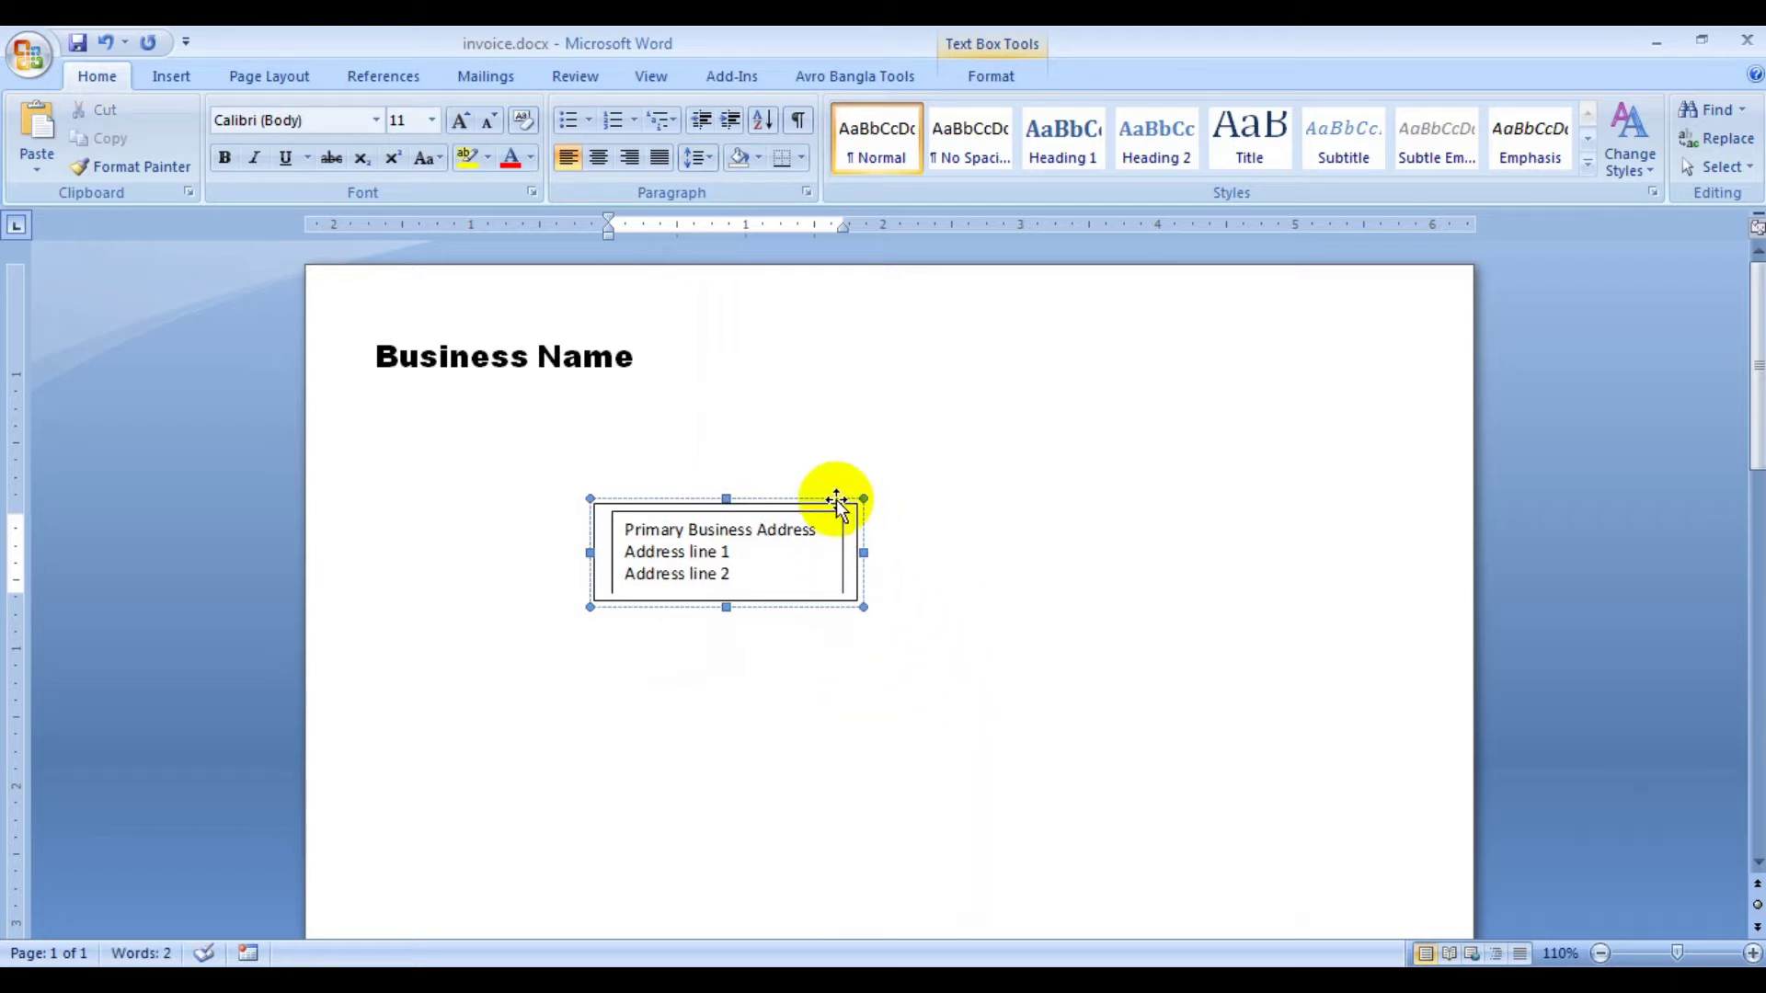
pyautogui.moveTo(858, 504); pyautogui.dragTo(1004, 498)
# - Place the duplicate right of the address box and replace its text with Phone: 000000000 and Email:
pyautogui.hotkey('ctrl', 'z')
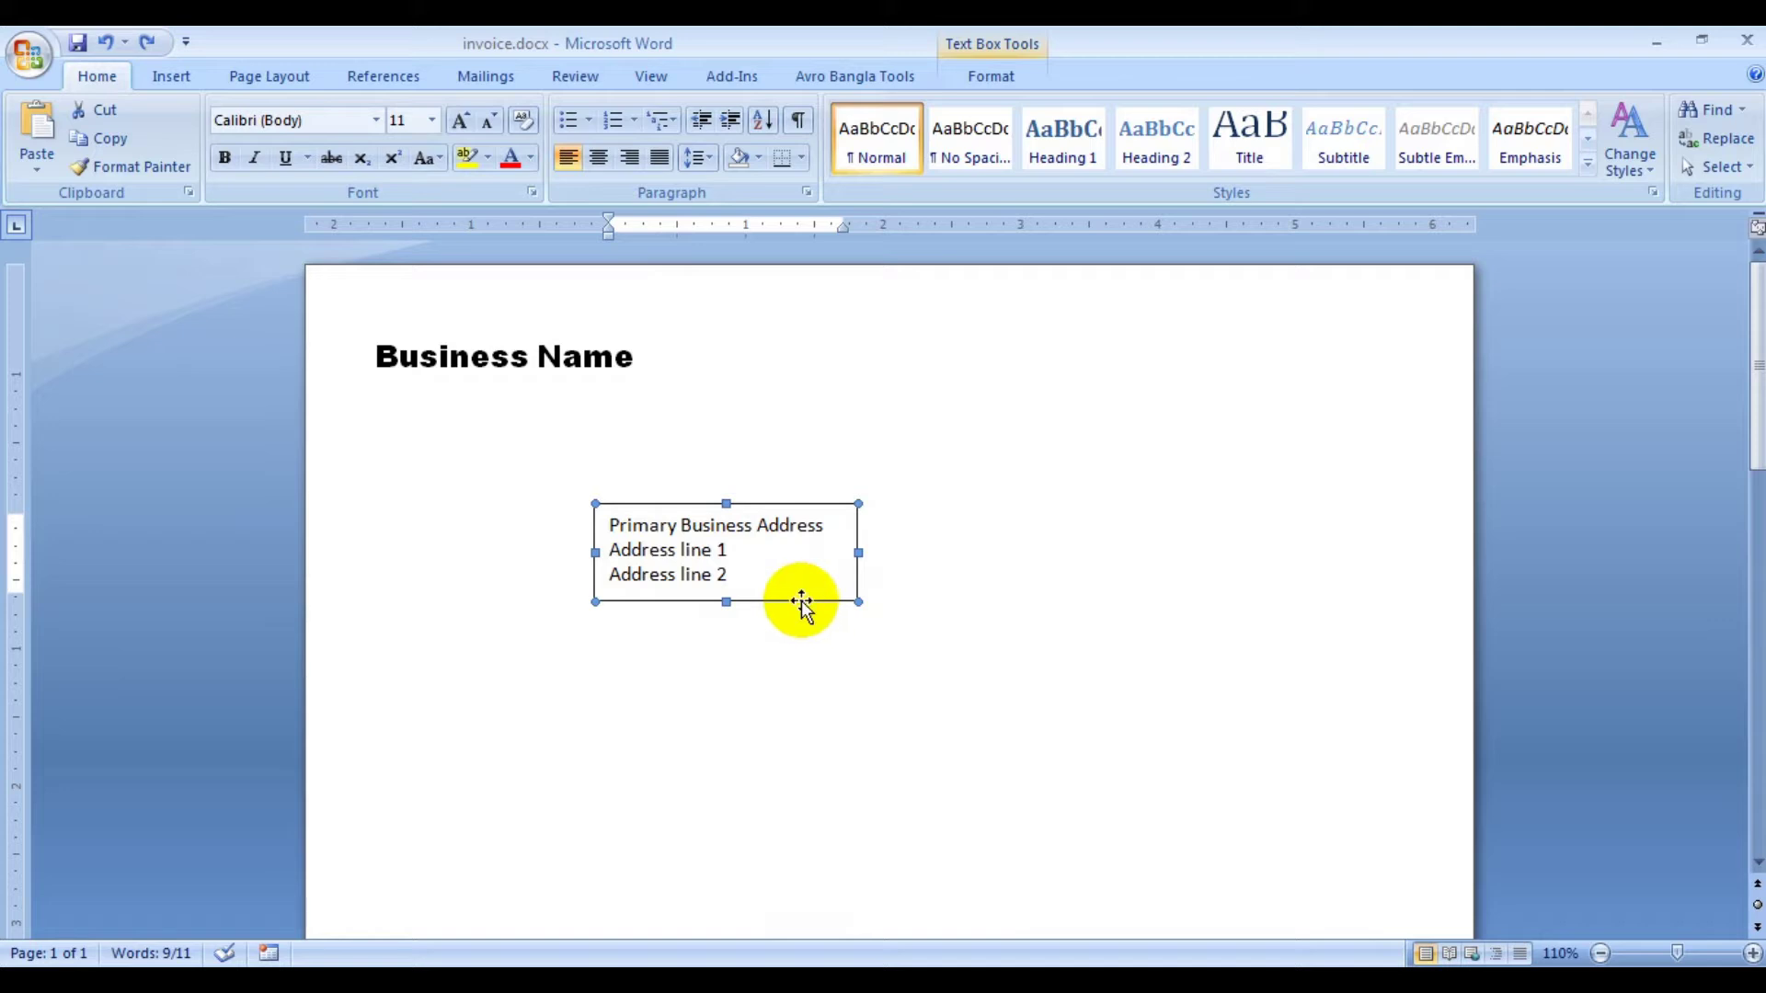
pyautogui.moveTo(802, 598); pyautogui.dragTo(1176, 583)
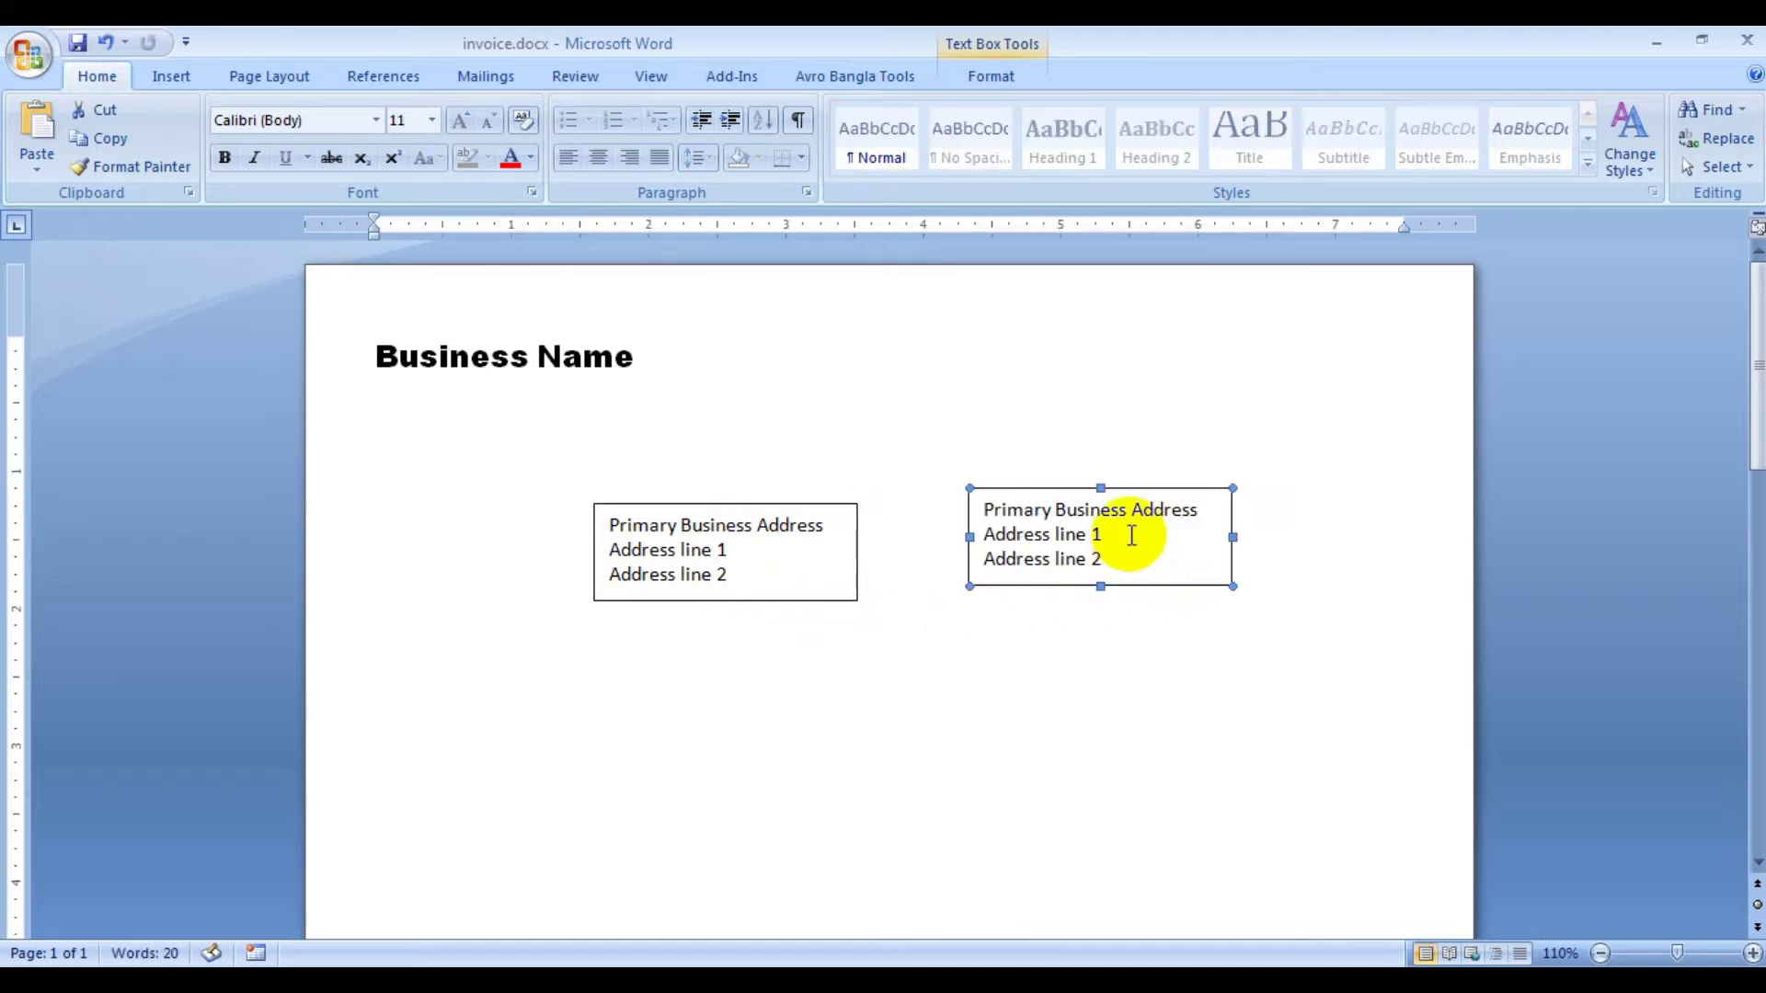
pyautogui.tripleClick(1092, 533)
pyautogui.hotkey('ctrl', 'a')
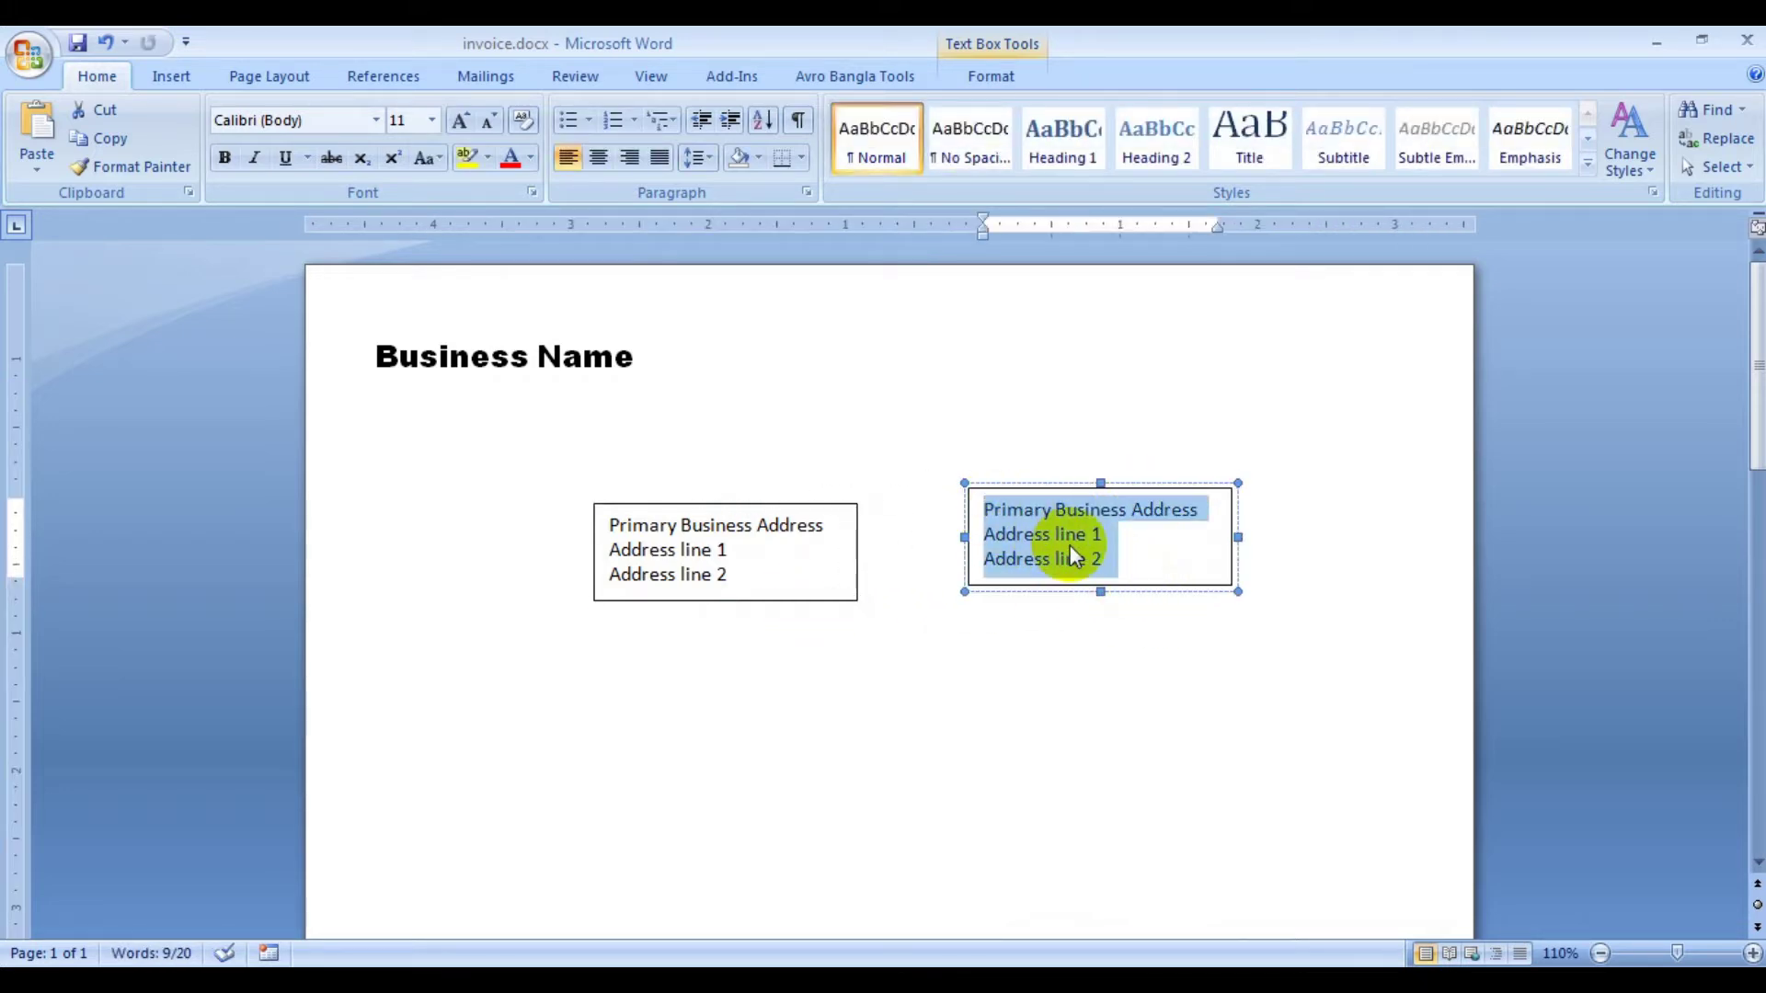
pyautogui.press('Delete')
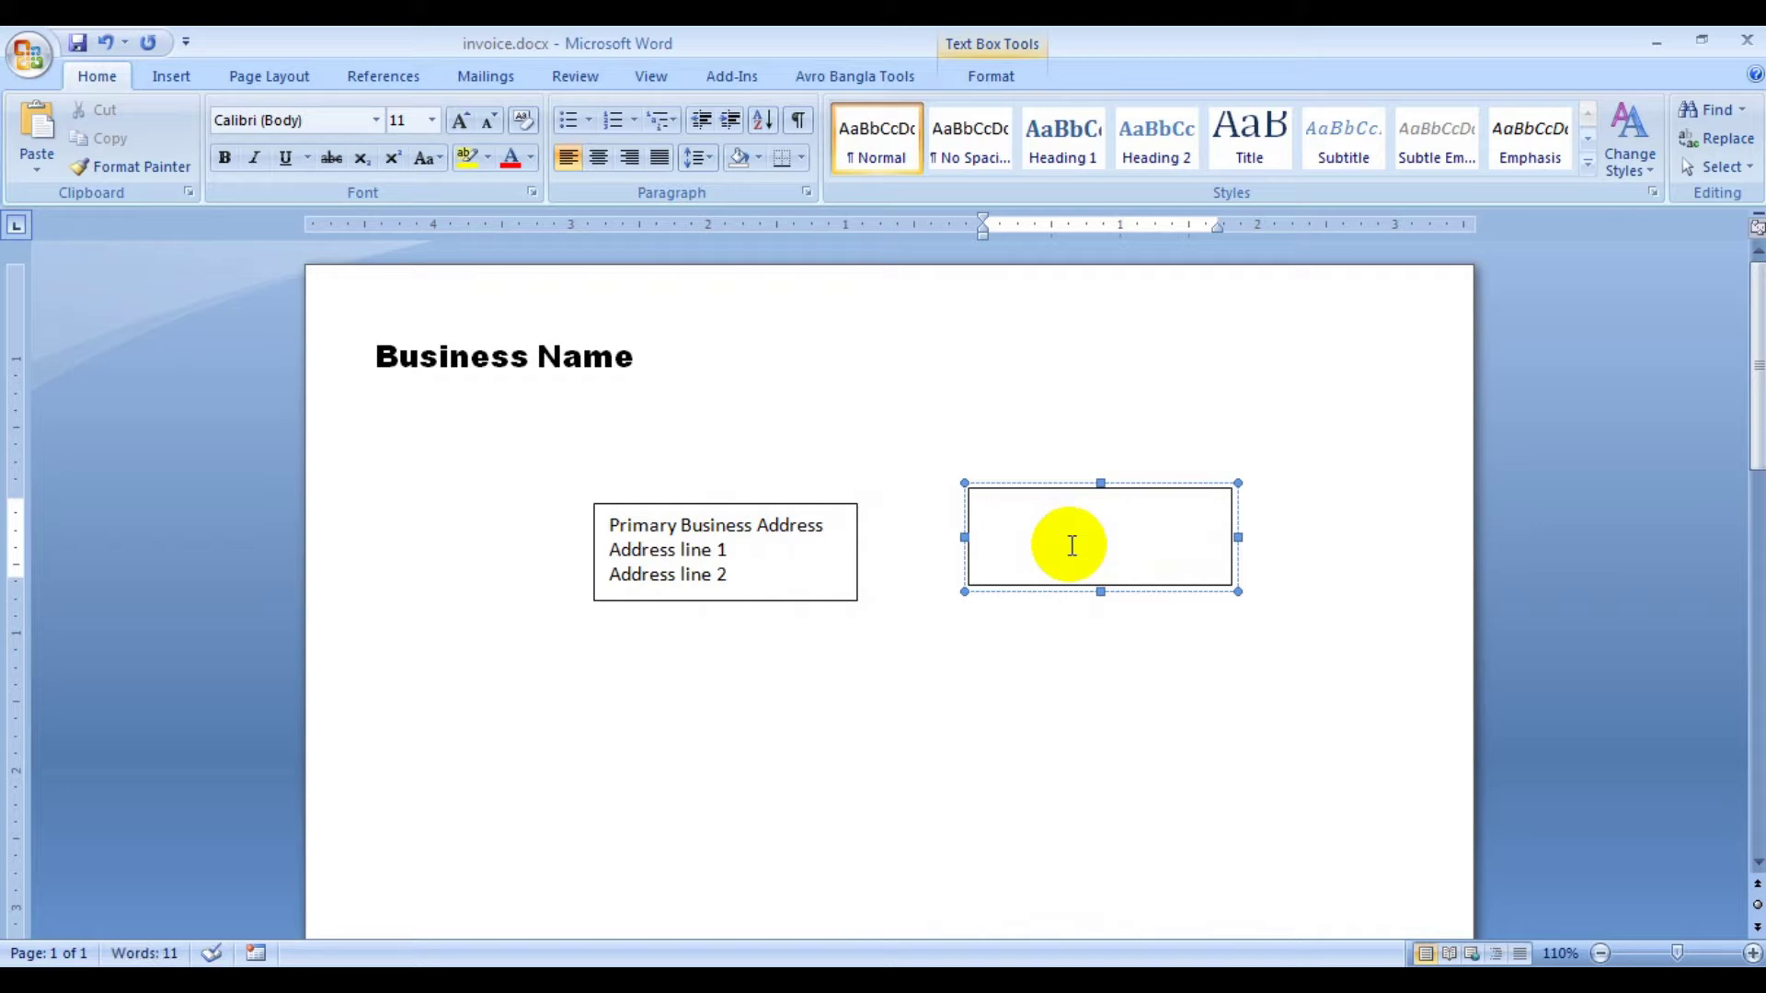
pyautogui.write('Phon')
pyautogui.write('e: ')
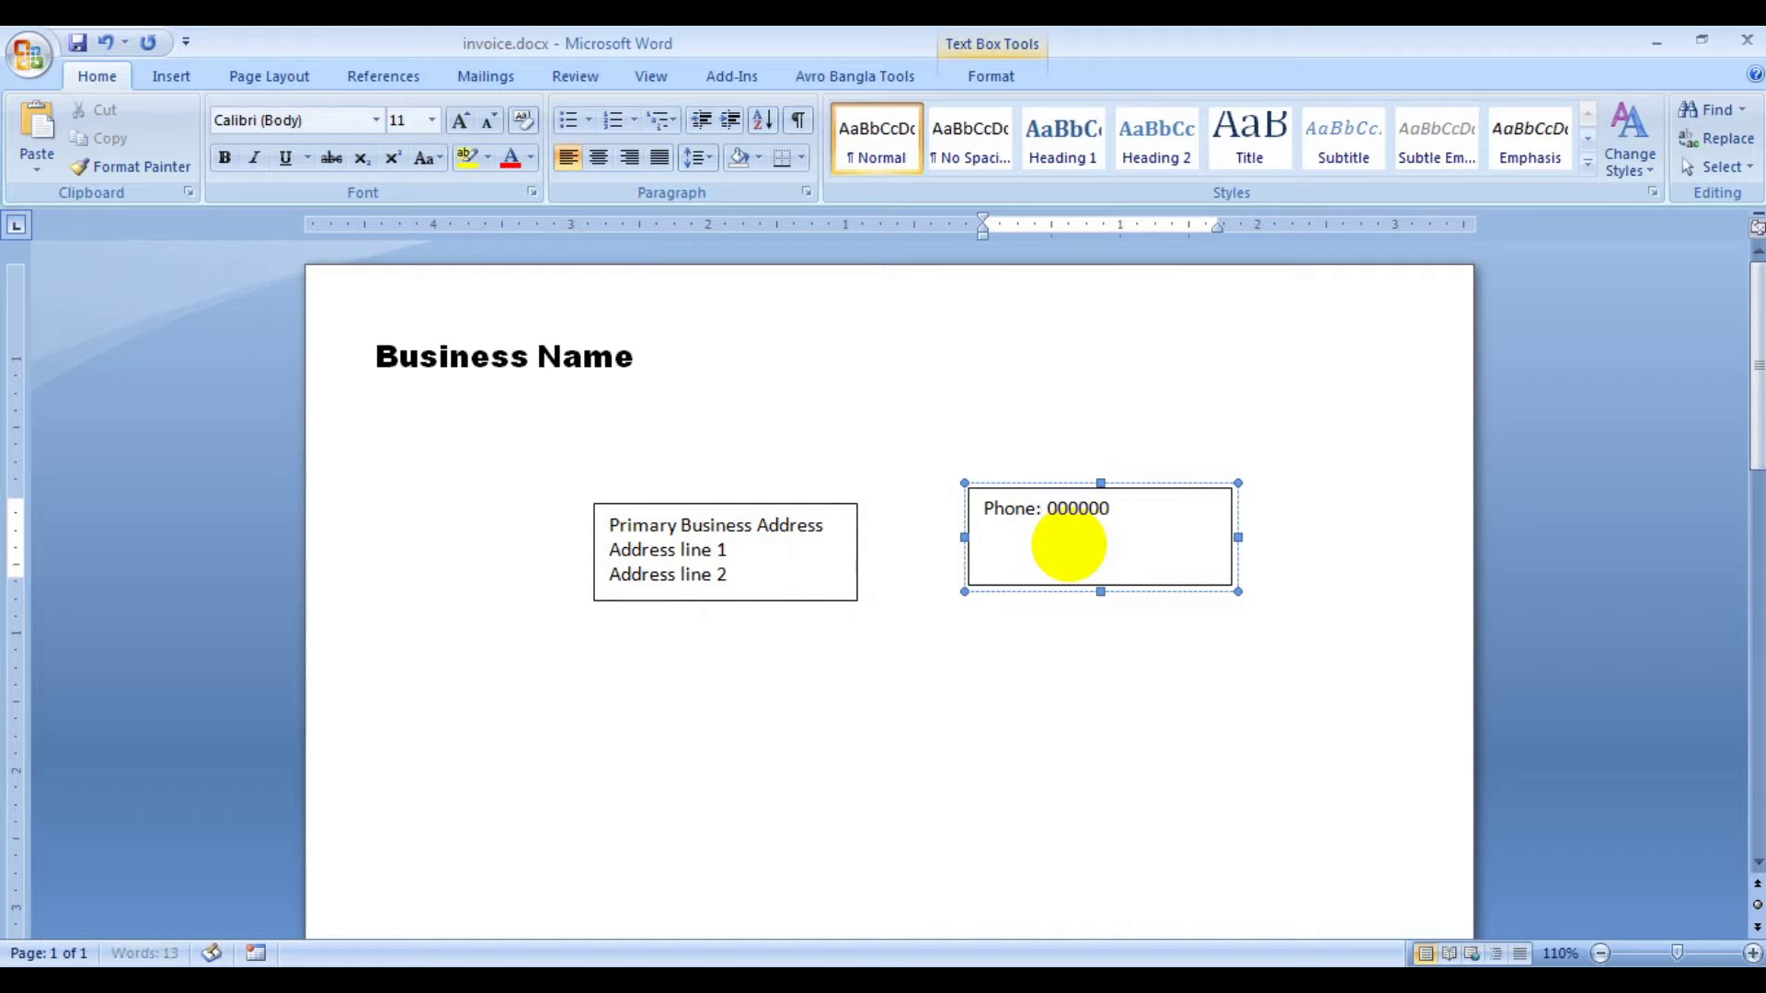
pyautogui.write('000')
pyautogui.write('mail:')
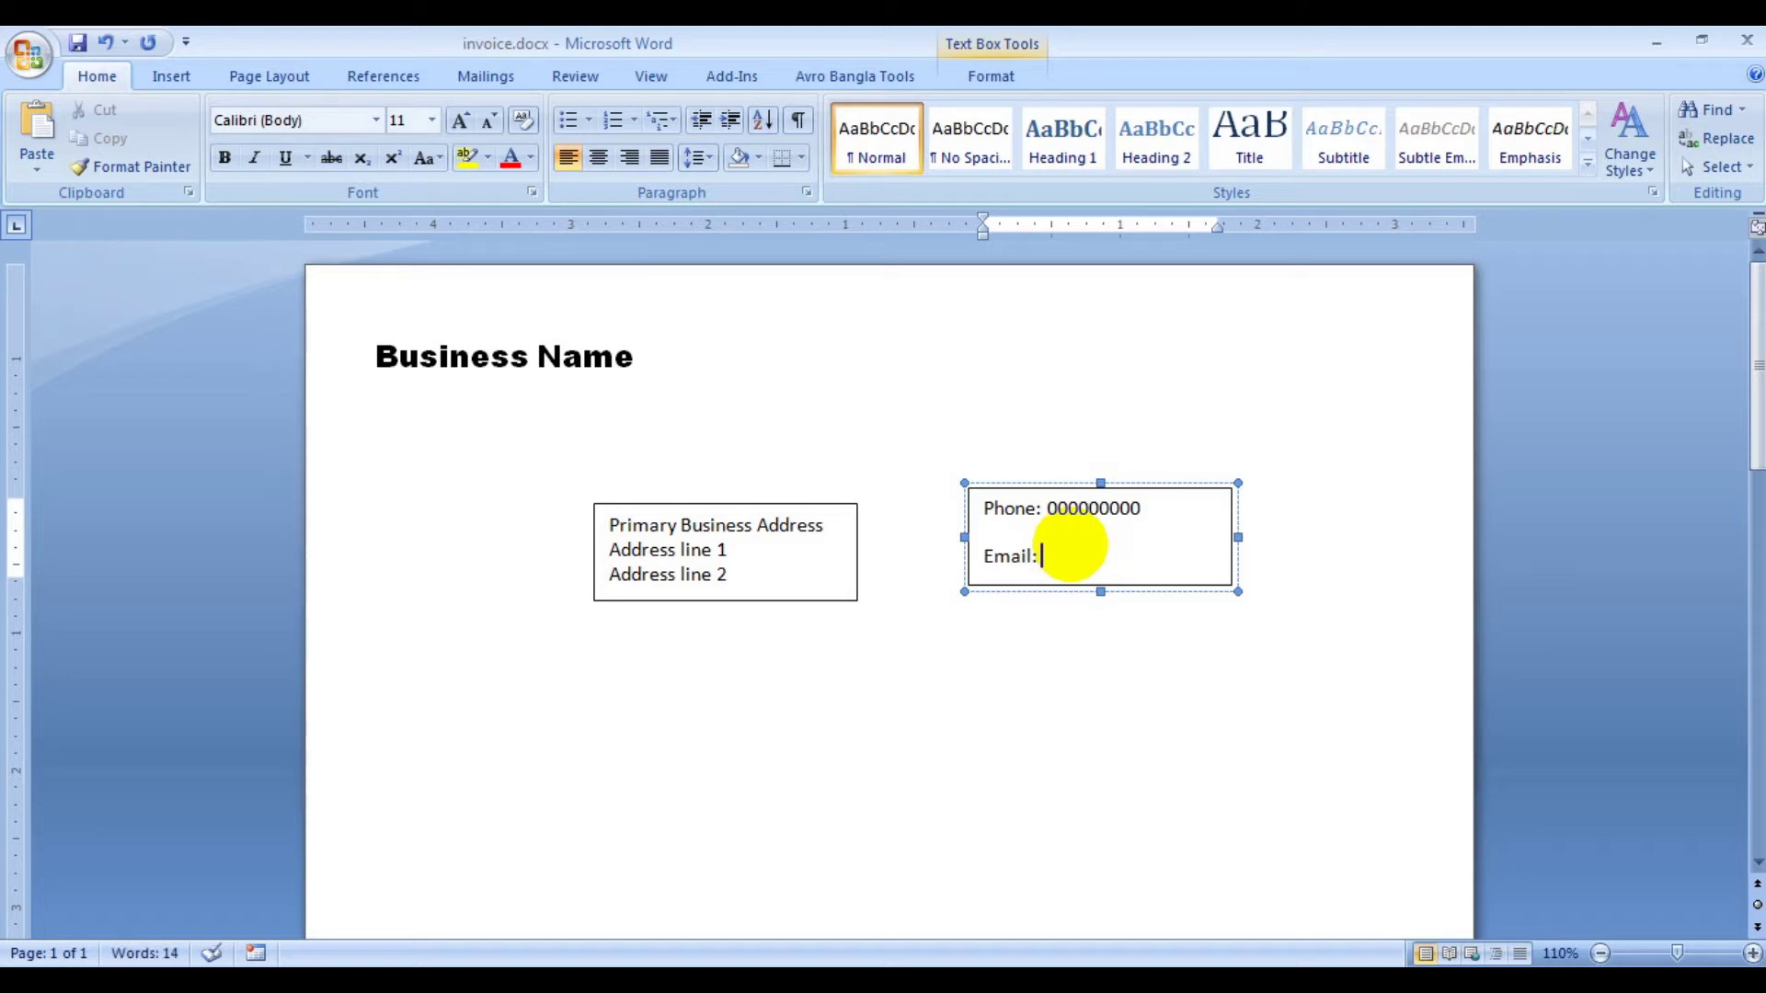
# - Make the contact box taller and add 'Email: Business Email here' and 'Fax: 000000000' lines
pyautogui.moveTo(1101, 591); pyautogui.dragTo(1120, 669)
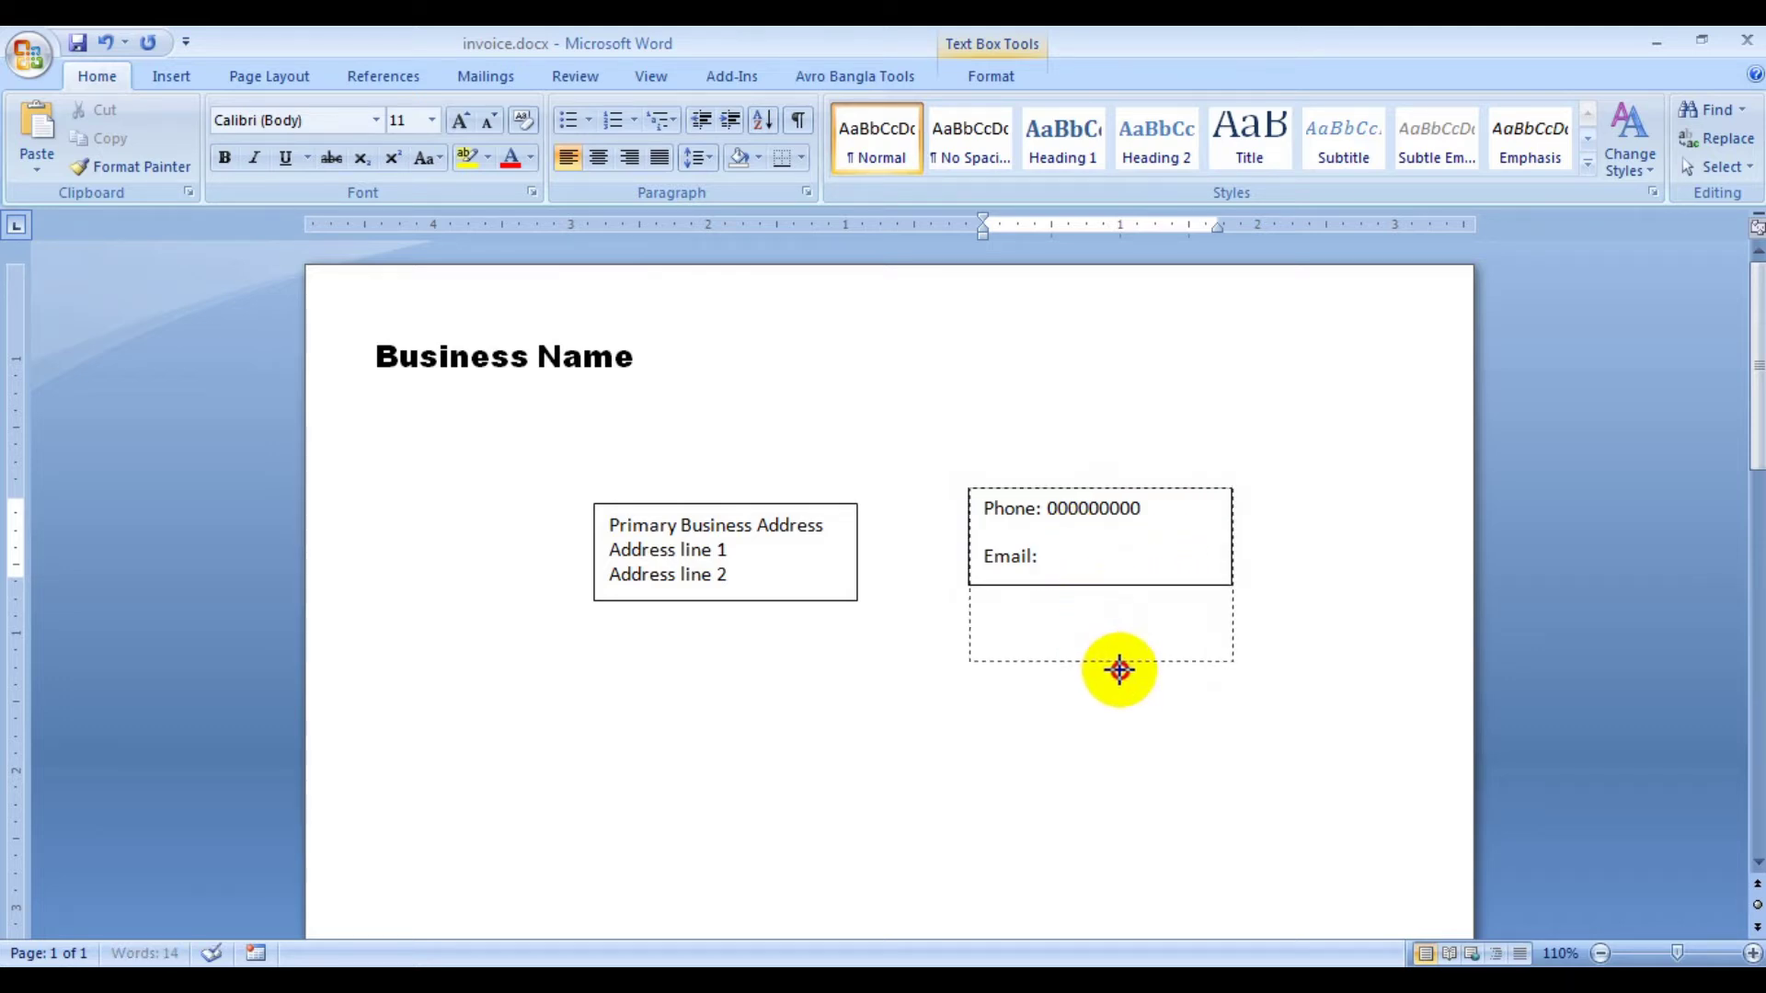
pyautogui.press('Return')
pyautogui.write('fa')
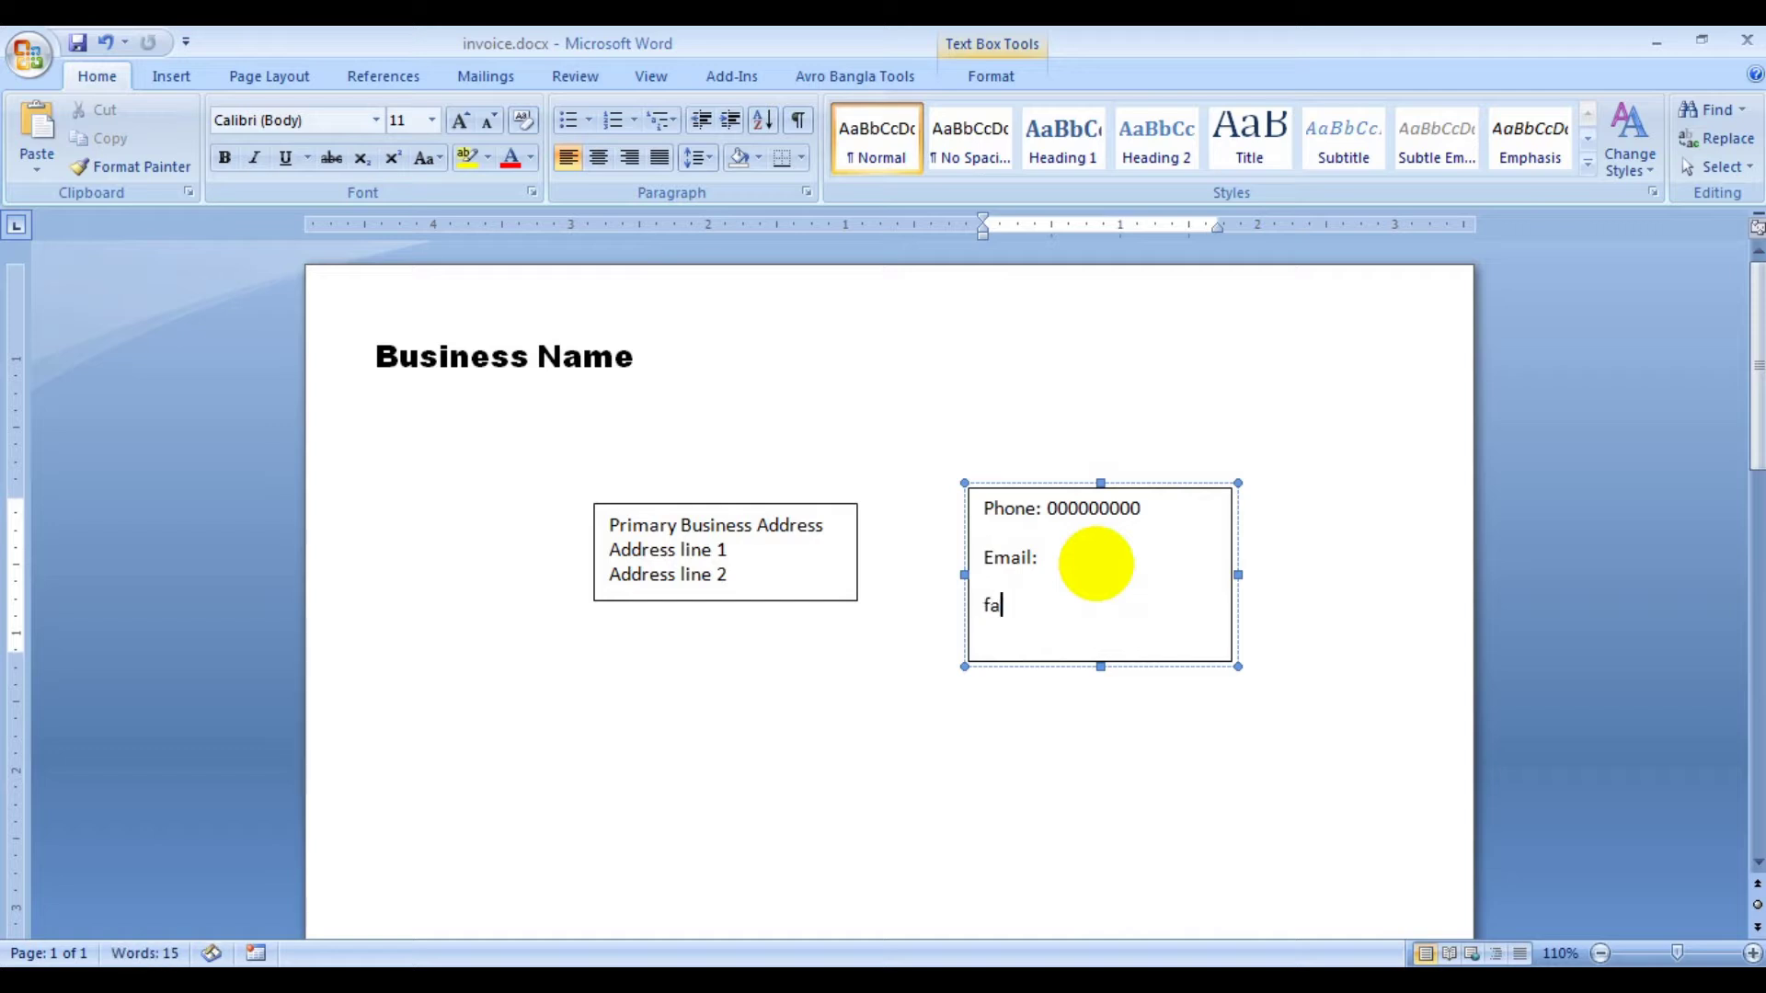
pyautogui.press('BackSpace')
pyautogui.press('BackSpace')
pyautogui.write('Fax: ')
pyautogui.write('000')
pyautogui.write('00')
pyautogui.click(1068, 556)
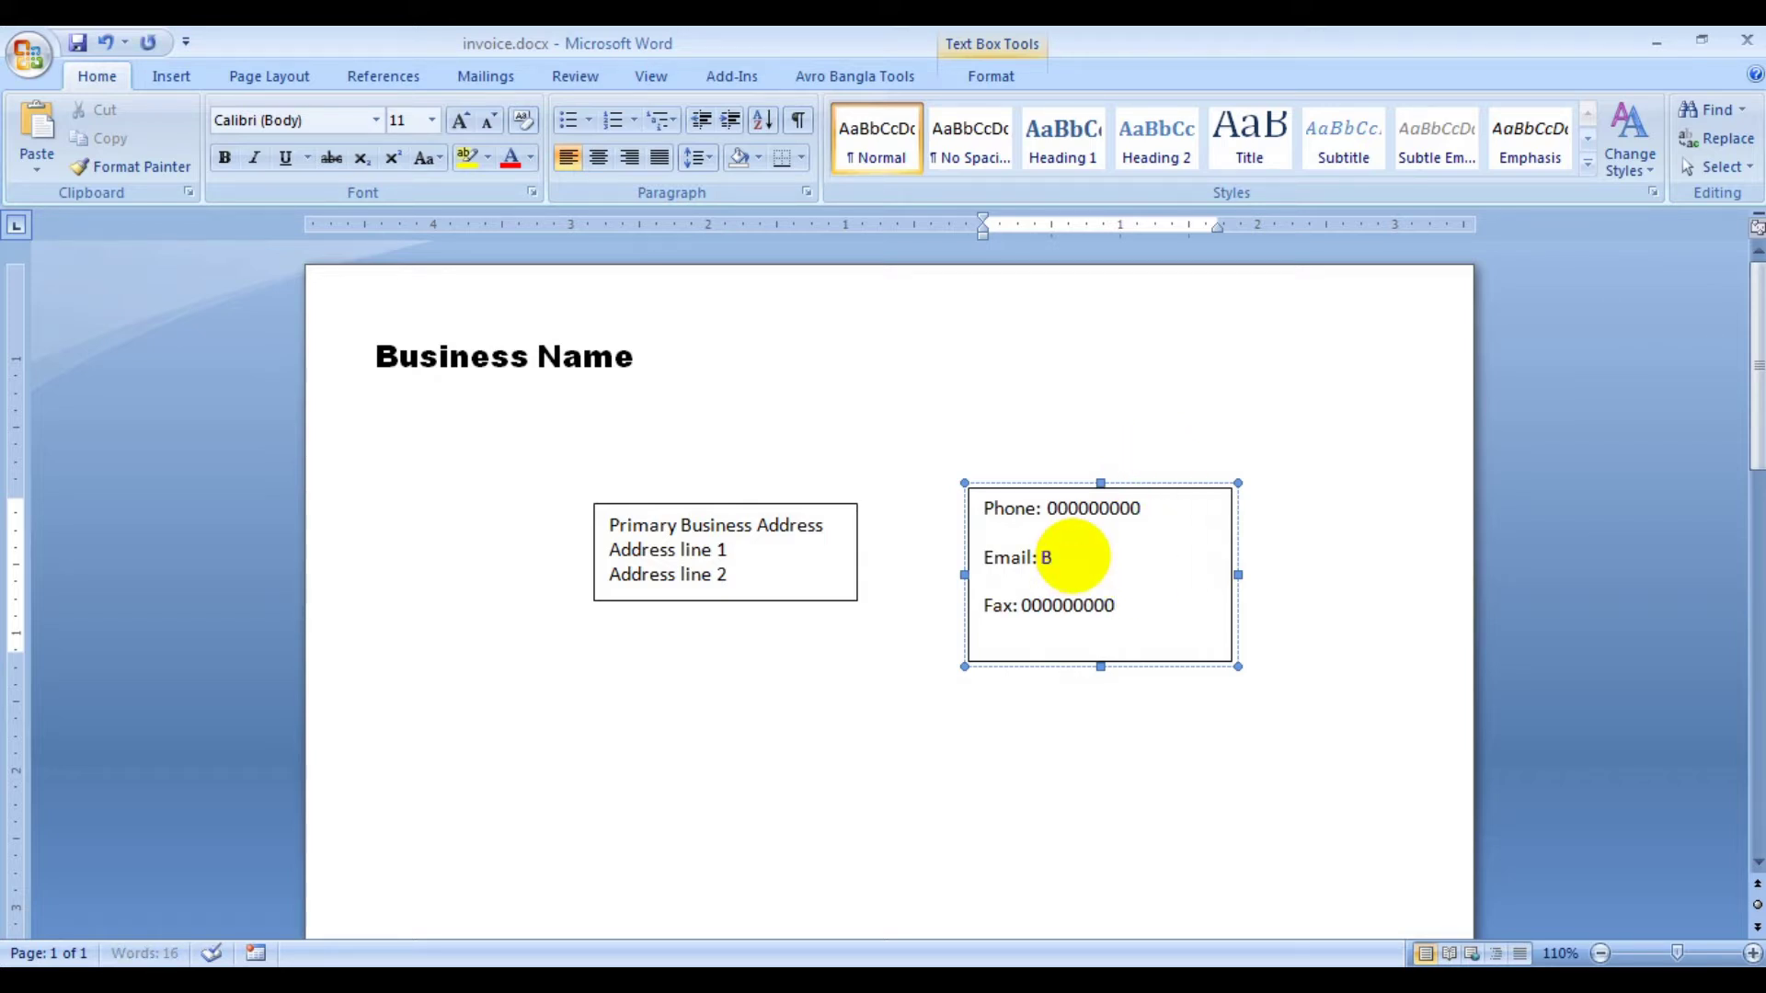
pyautogui.write('usiness')
pyautogui.write(' Email')
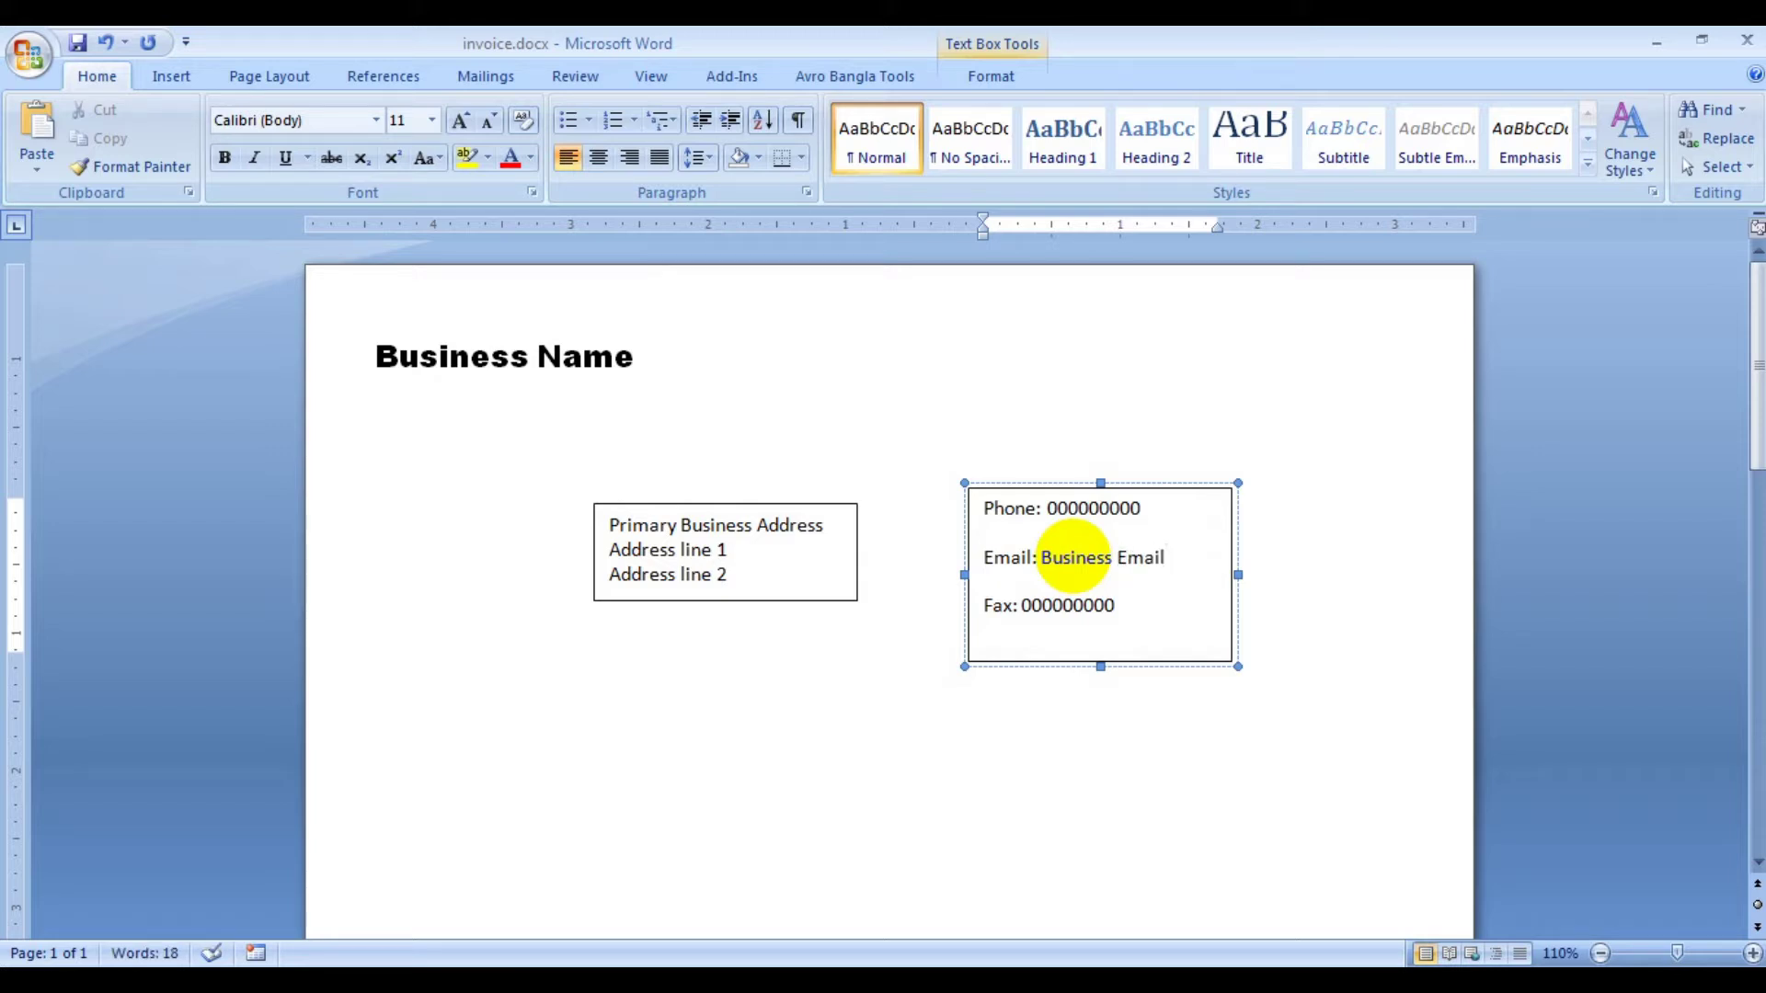
pyautogui.write(' here')
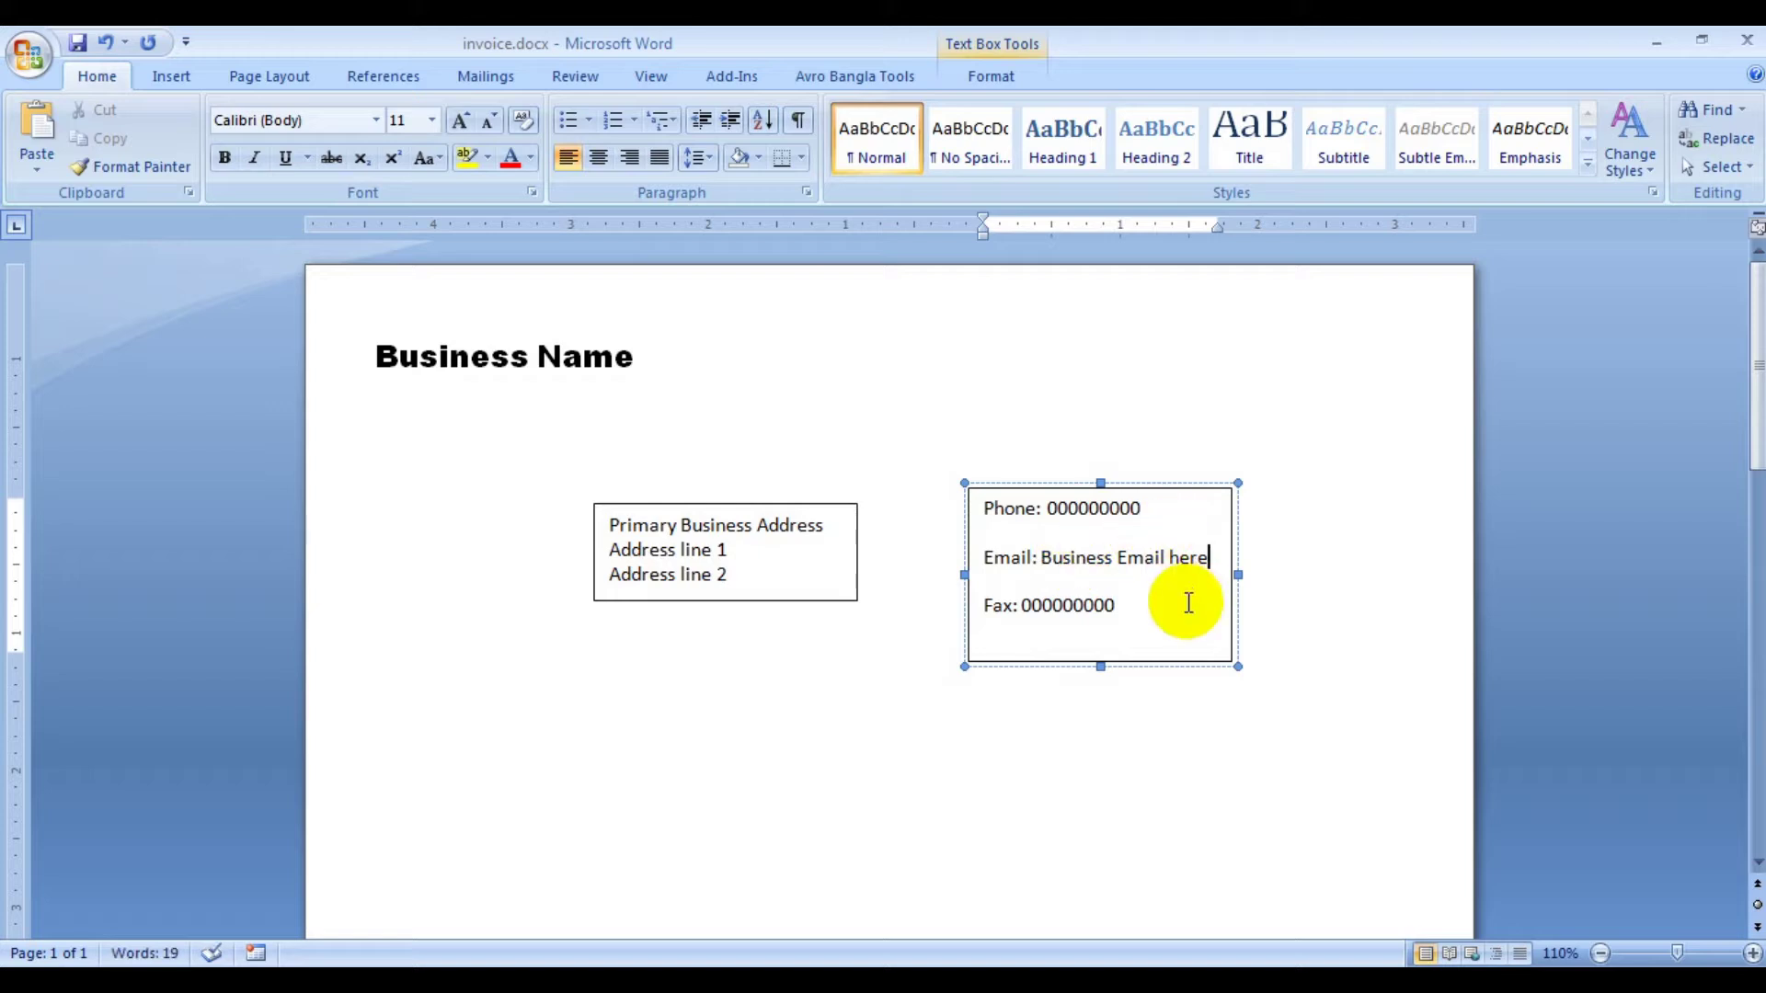
pyautogui.moveTo(1183, 603)
pyautogui.mouseDown()
pyautogui.moveTo(1048, 518)
pyautogui.moveTo(982, 509)
pyautogui.mouseUp()
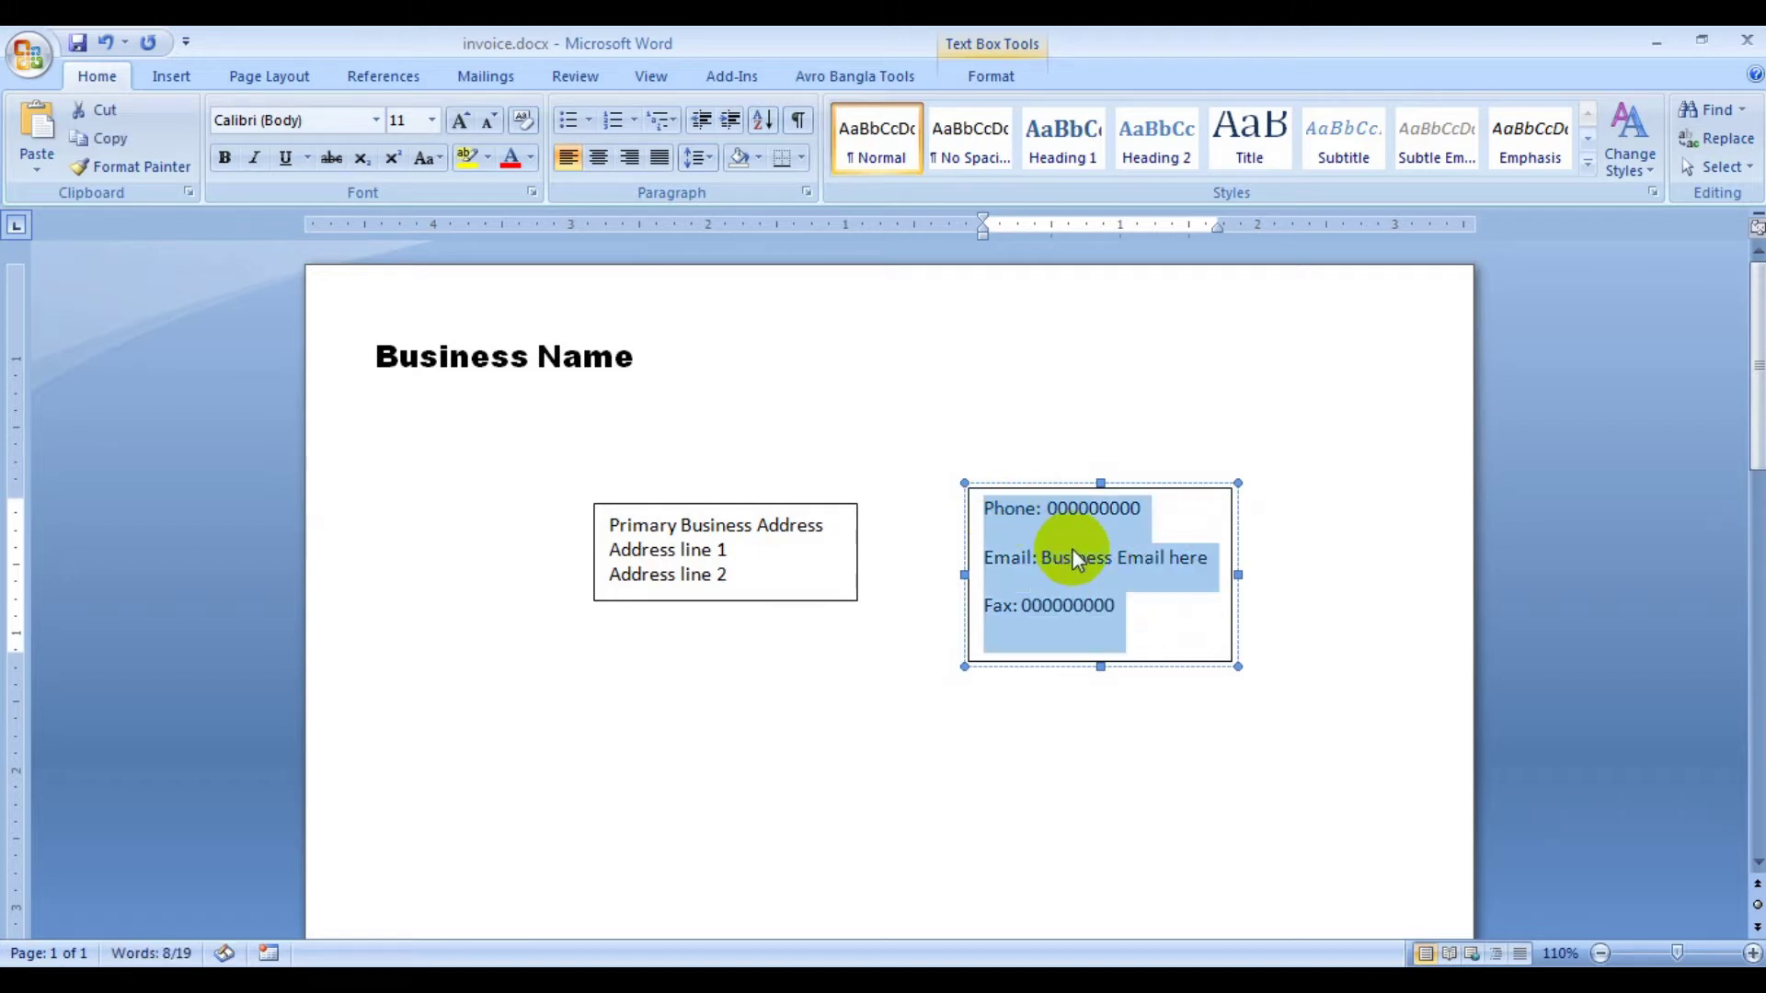
# - Set the contact lines to 1.0 spacing with no space after and shrink the box to fit
pyautogui.click(714, 165)
pyautogui.click(727, 189)
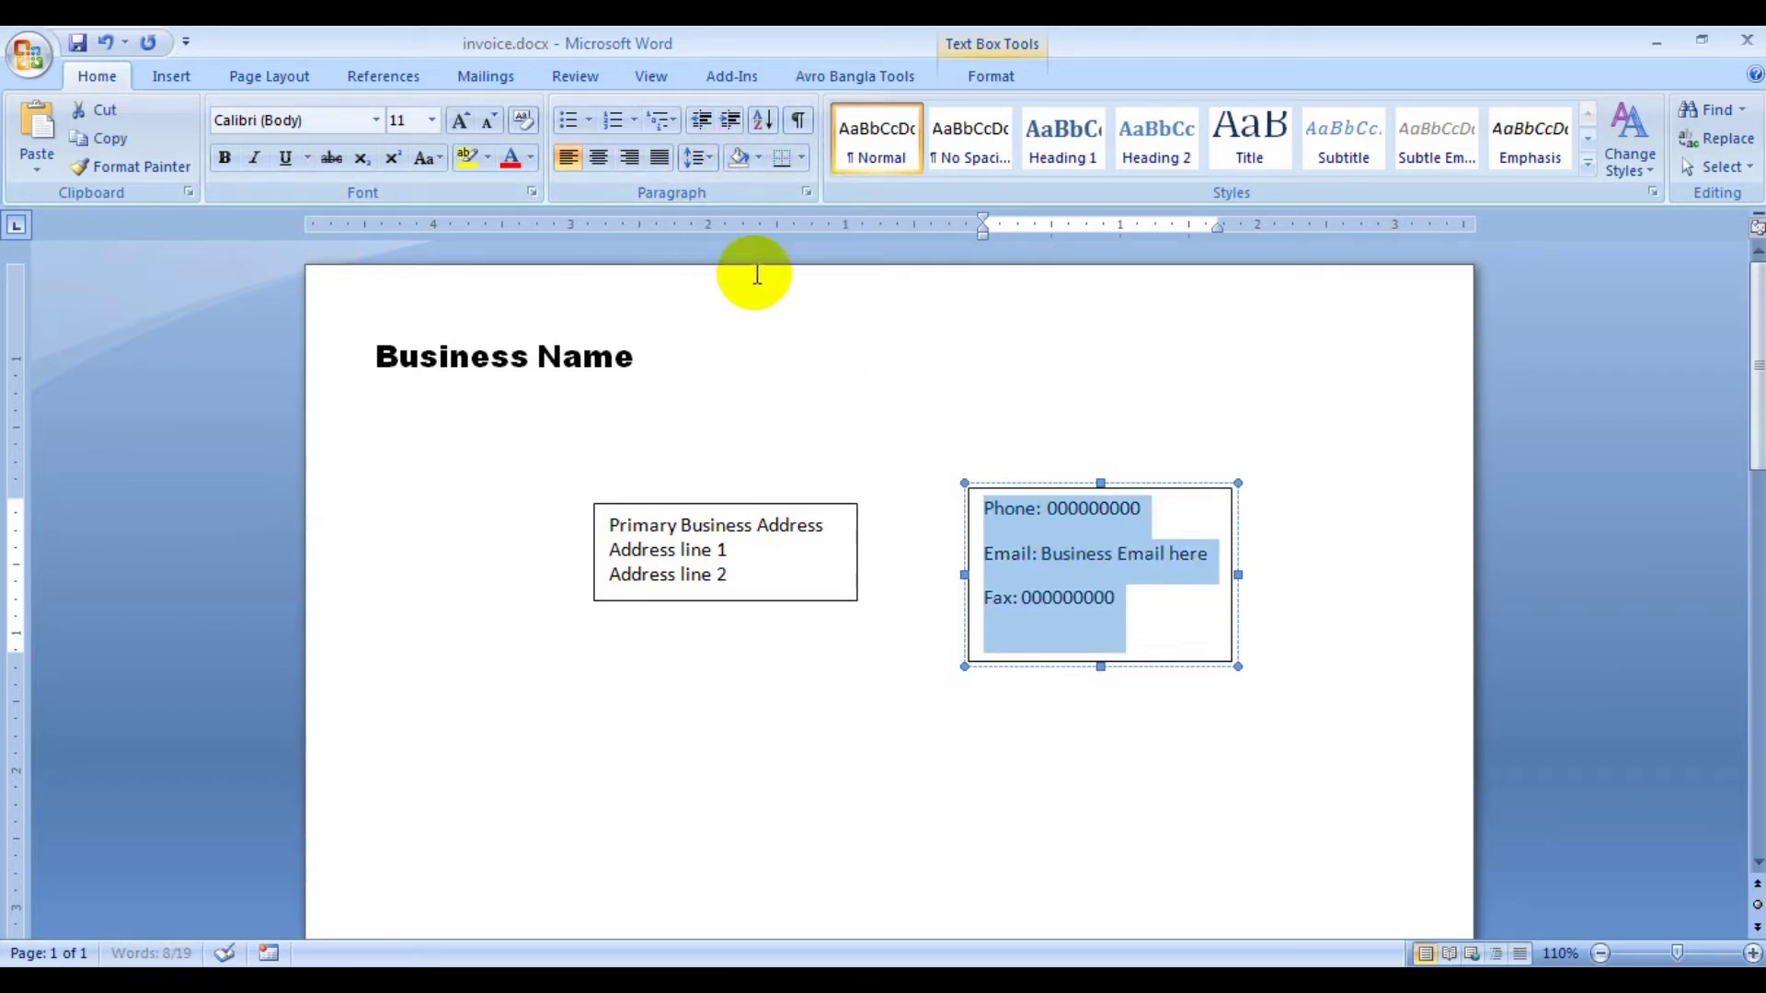
pyautogui.click(697, 160)
pyautogui.click(764, 419)
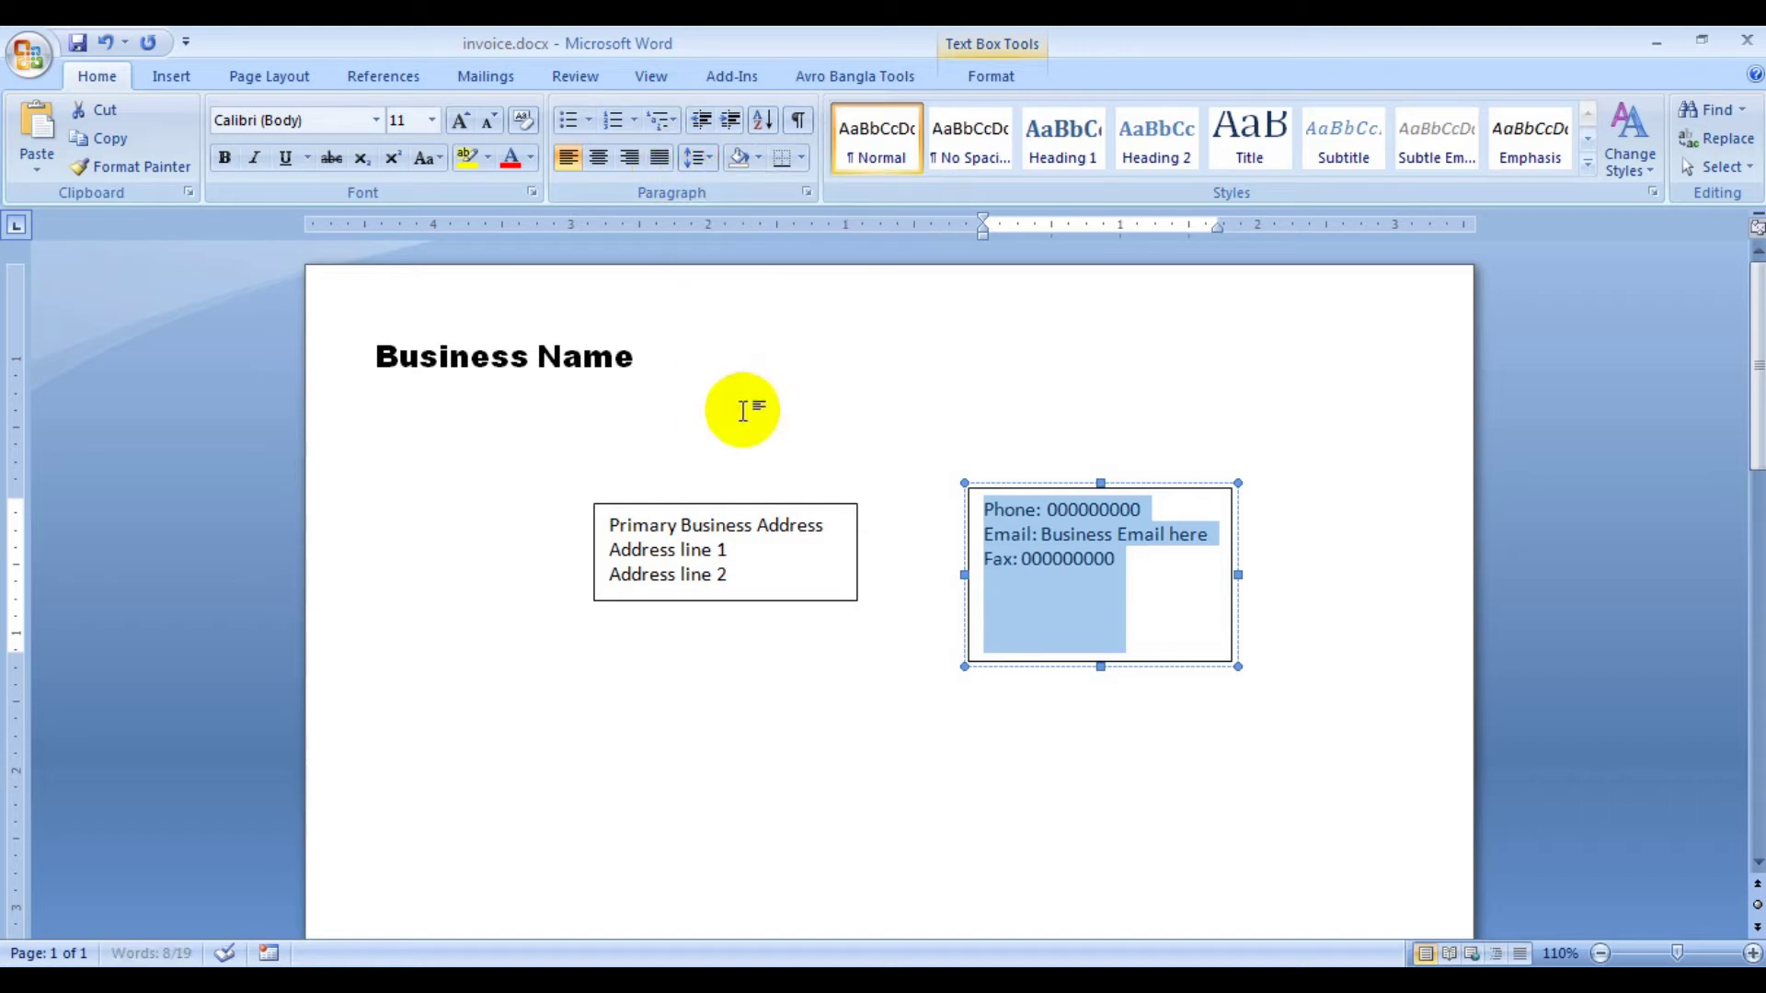
pyautogui.click(1108, 618)
pyautogui.moveTo(1101, 668); pyautogui.dragTo(1101, 593)
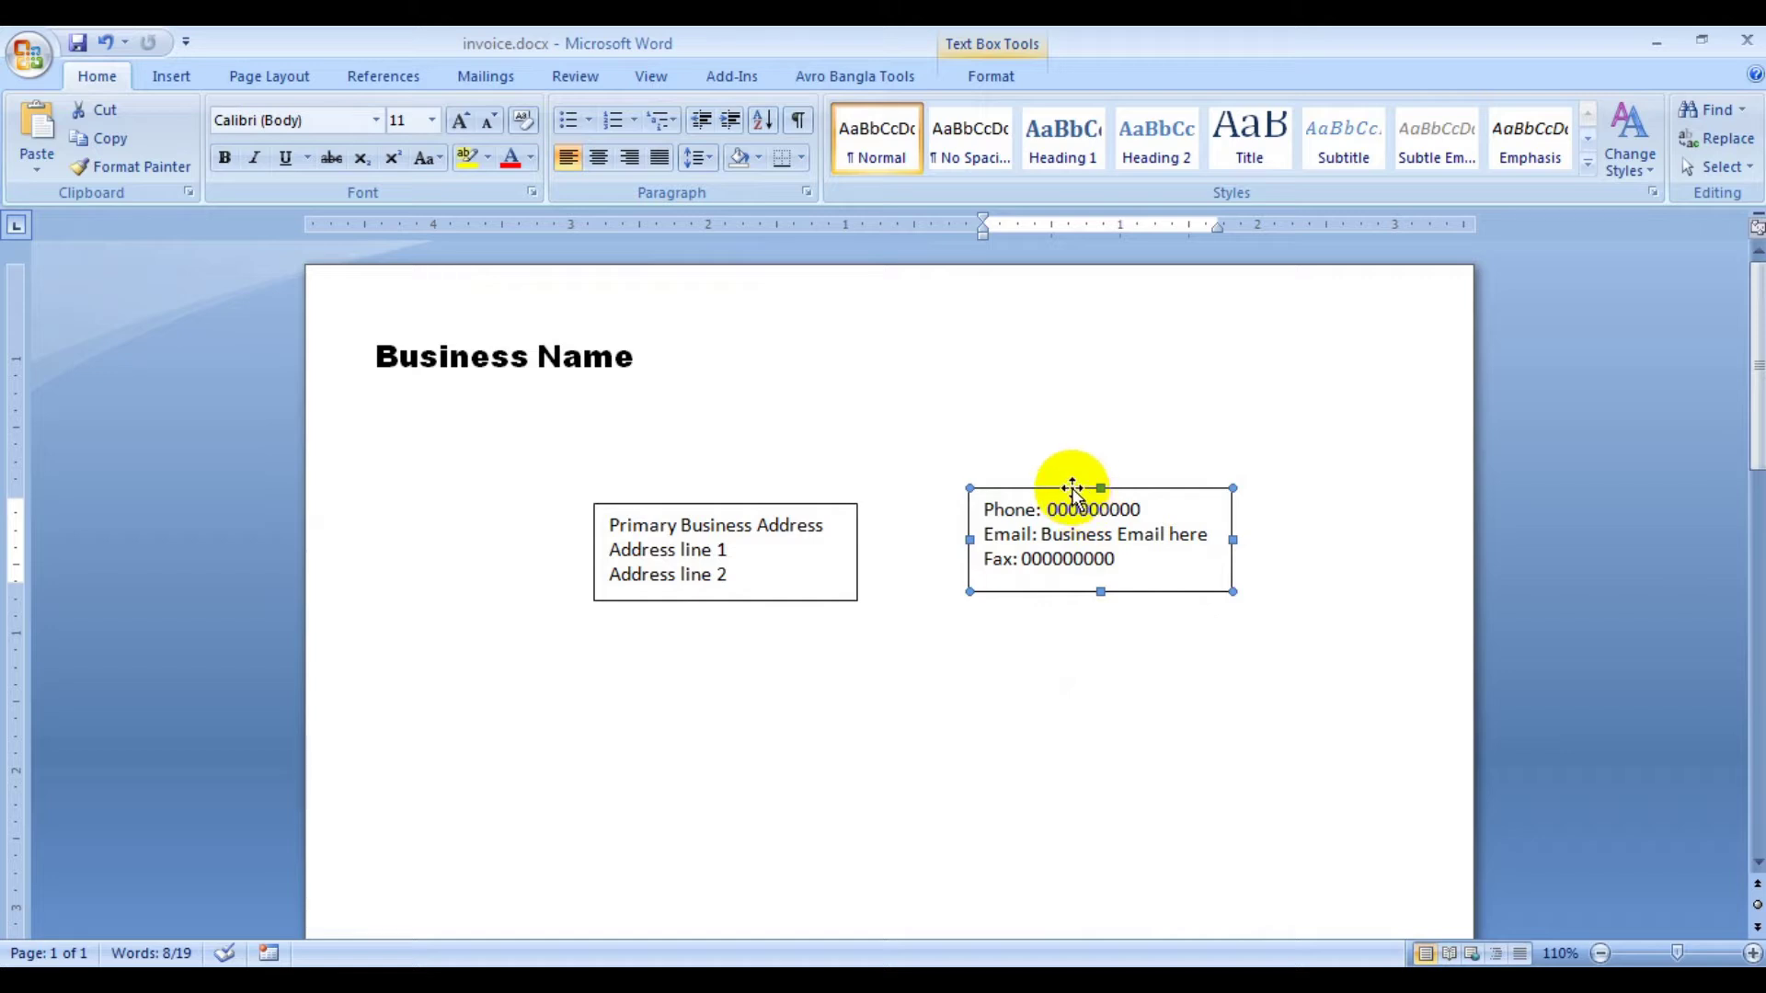
# - Move the contact box directly against the address box and select both boxes
pyautogui.click(964, 485)
pyautogui.moveTo(1004, 496); pyautogui.dragTo(923, 502)
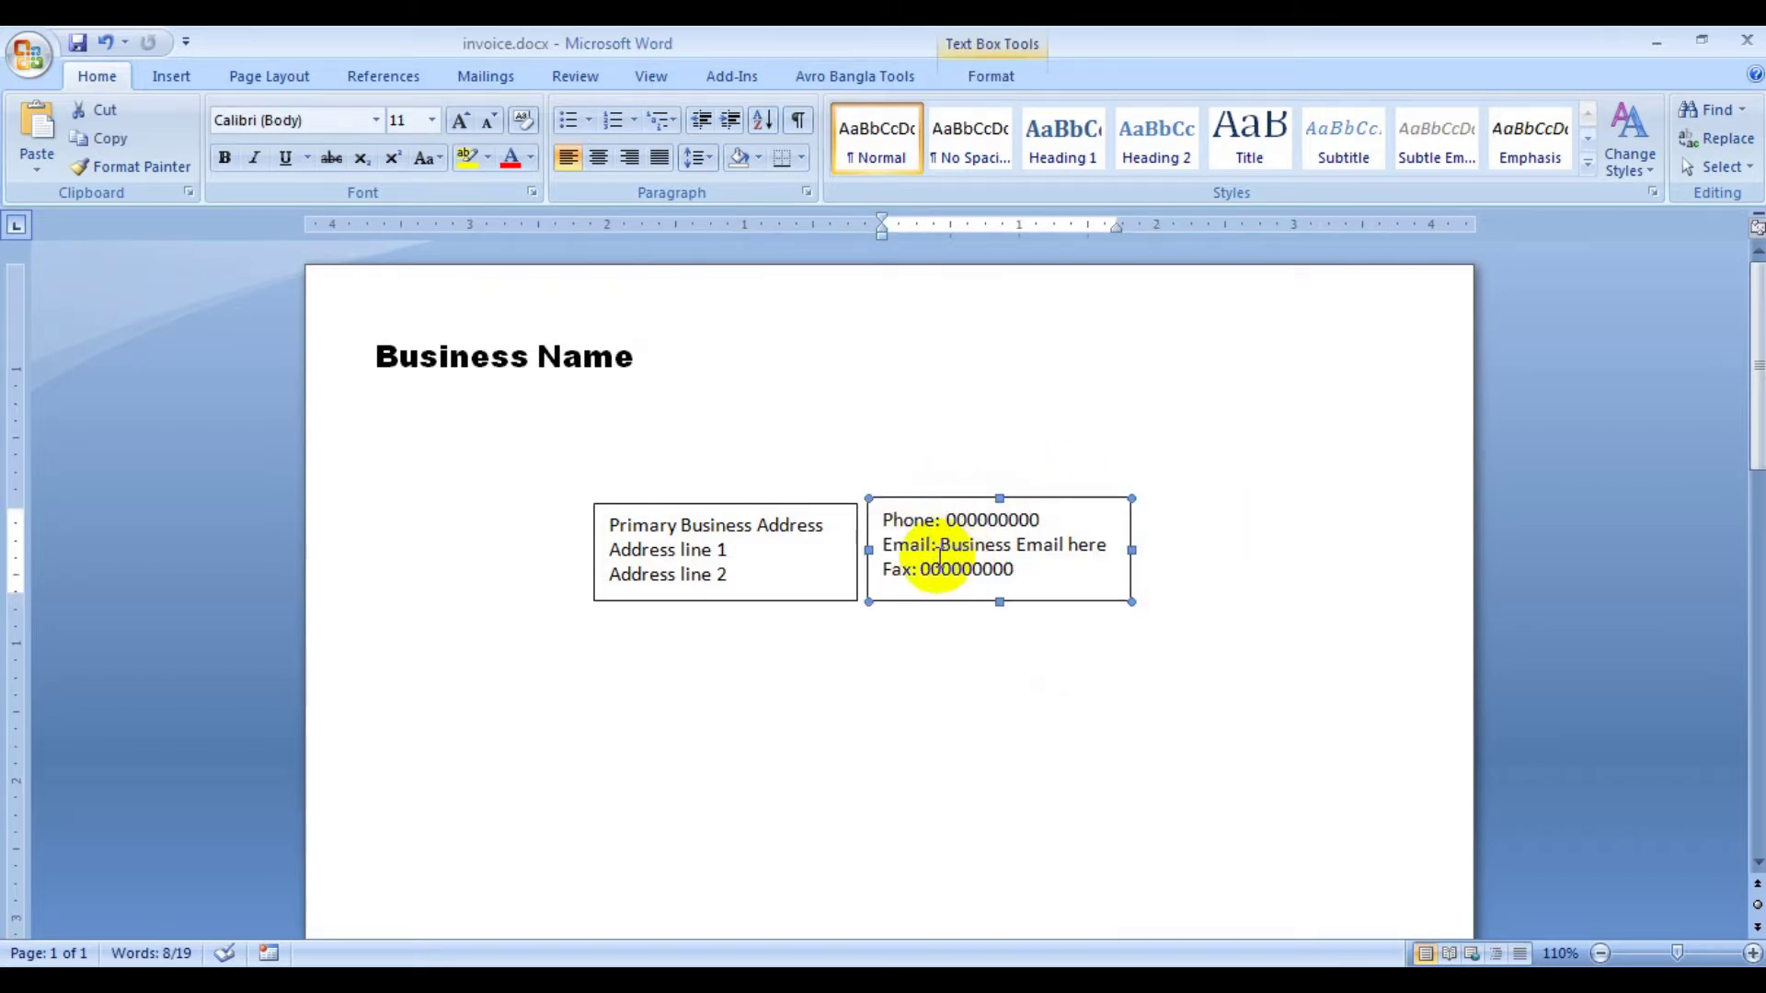
pyautogui.keyDown('shift'); pyautogui.click(772, 504); pyautogui.keyUp('shift')
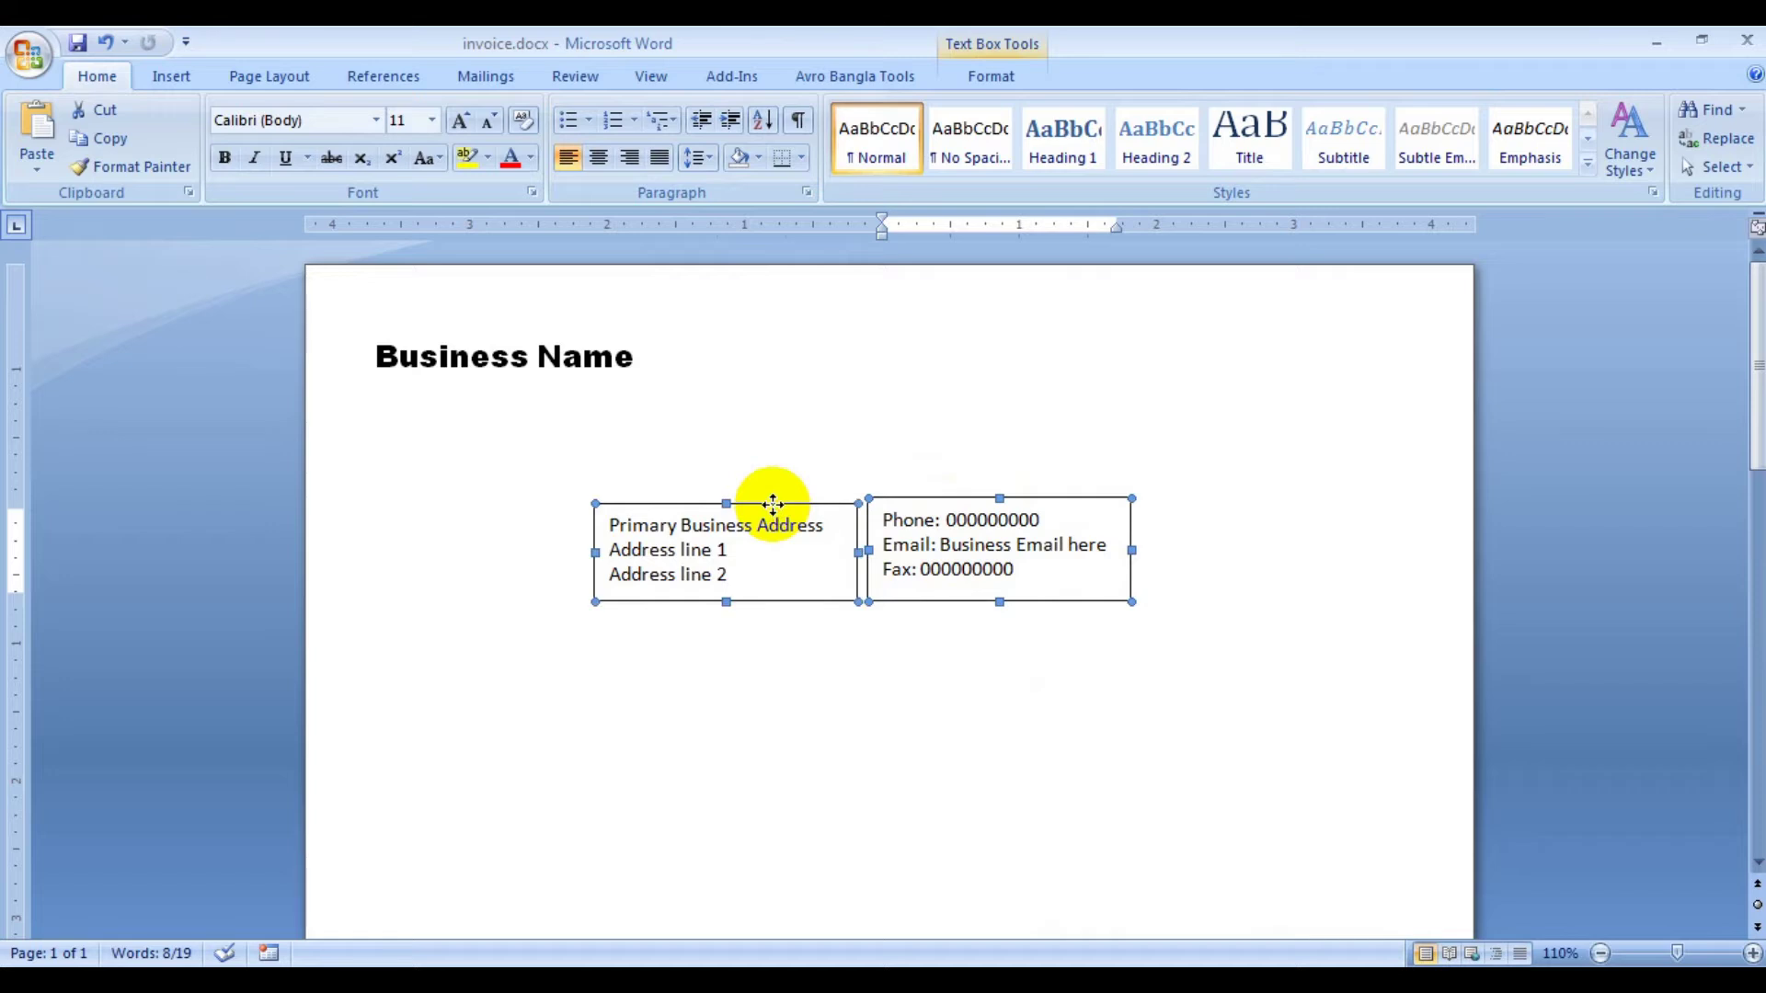
# - Align both boxes on their middles and move them to the top right, level with Business Name
pyautogui.click(990, 76)
pyautogui.click(1487, 110)
pyautogui.click(1536, 259)
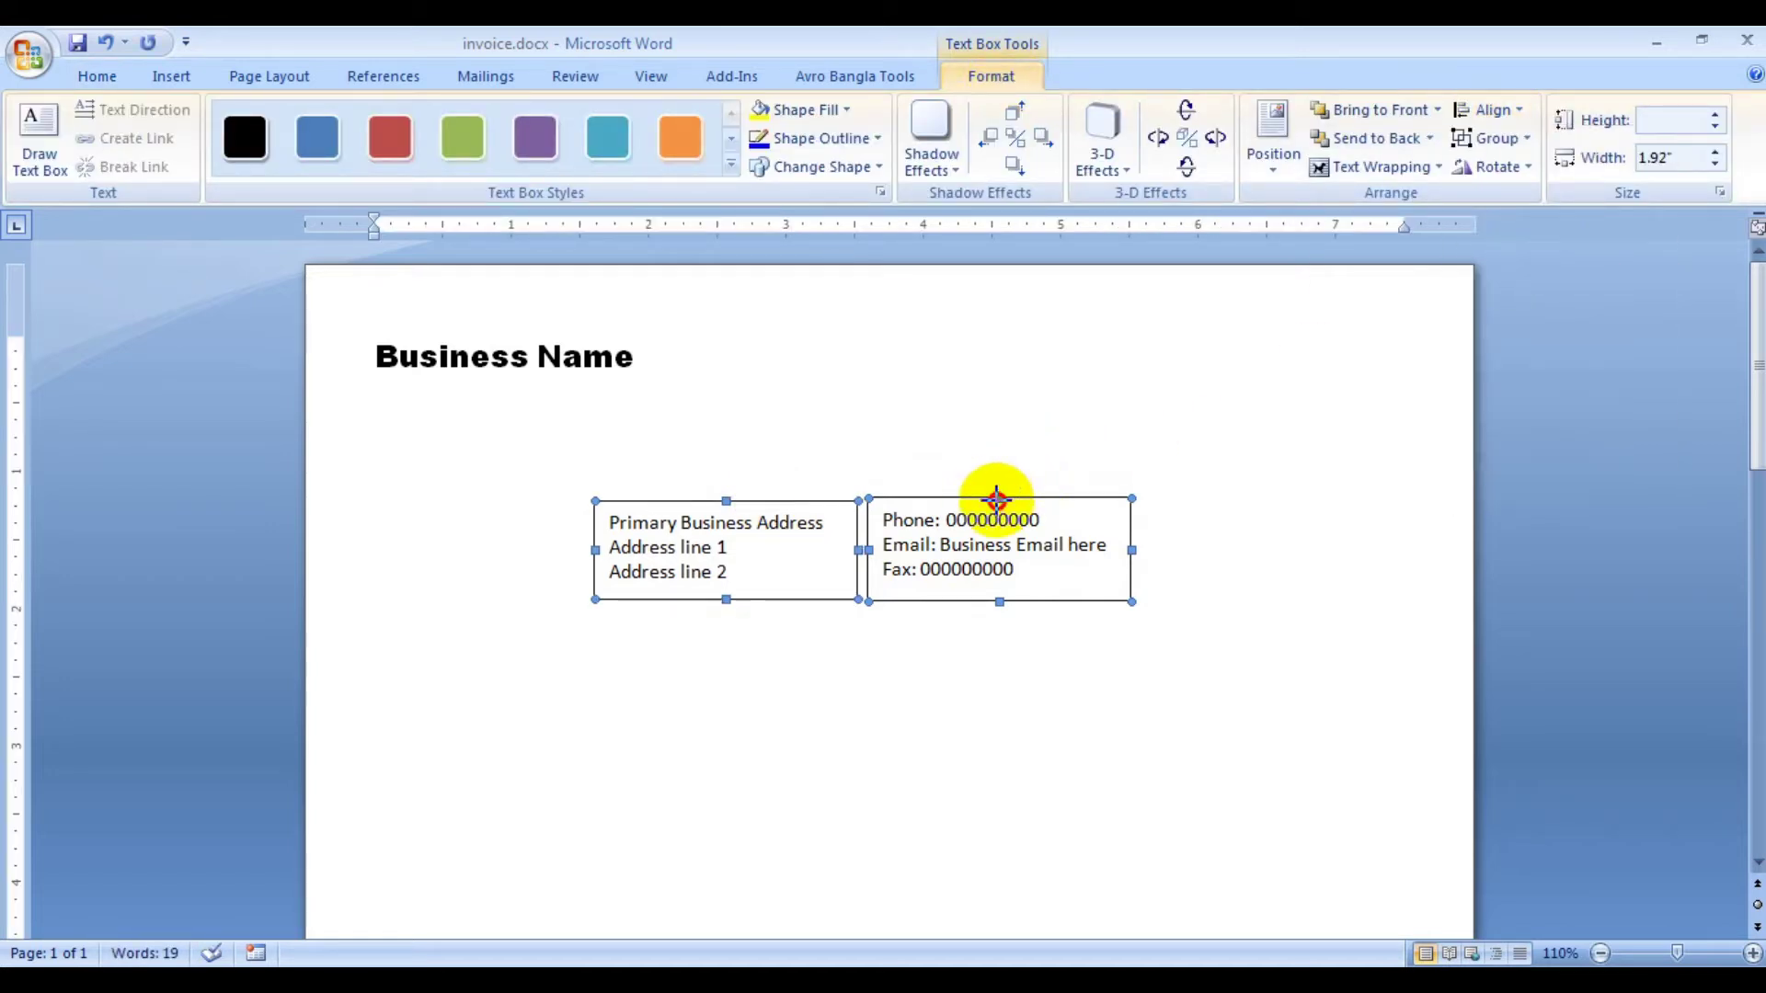
pyautogui.moveTo(996, 499); pyautogui.dragTo(1205, 363)
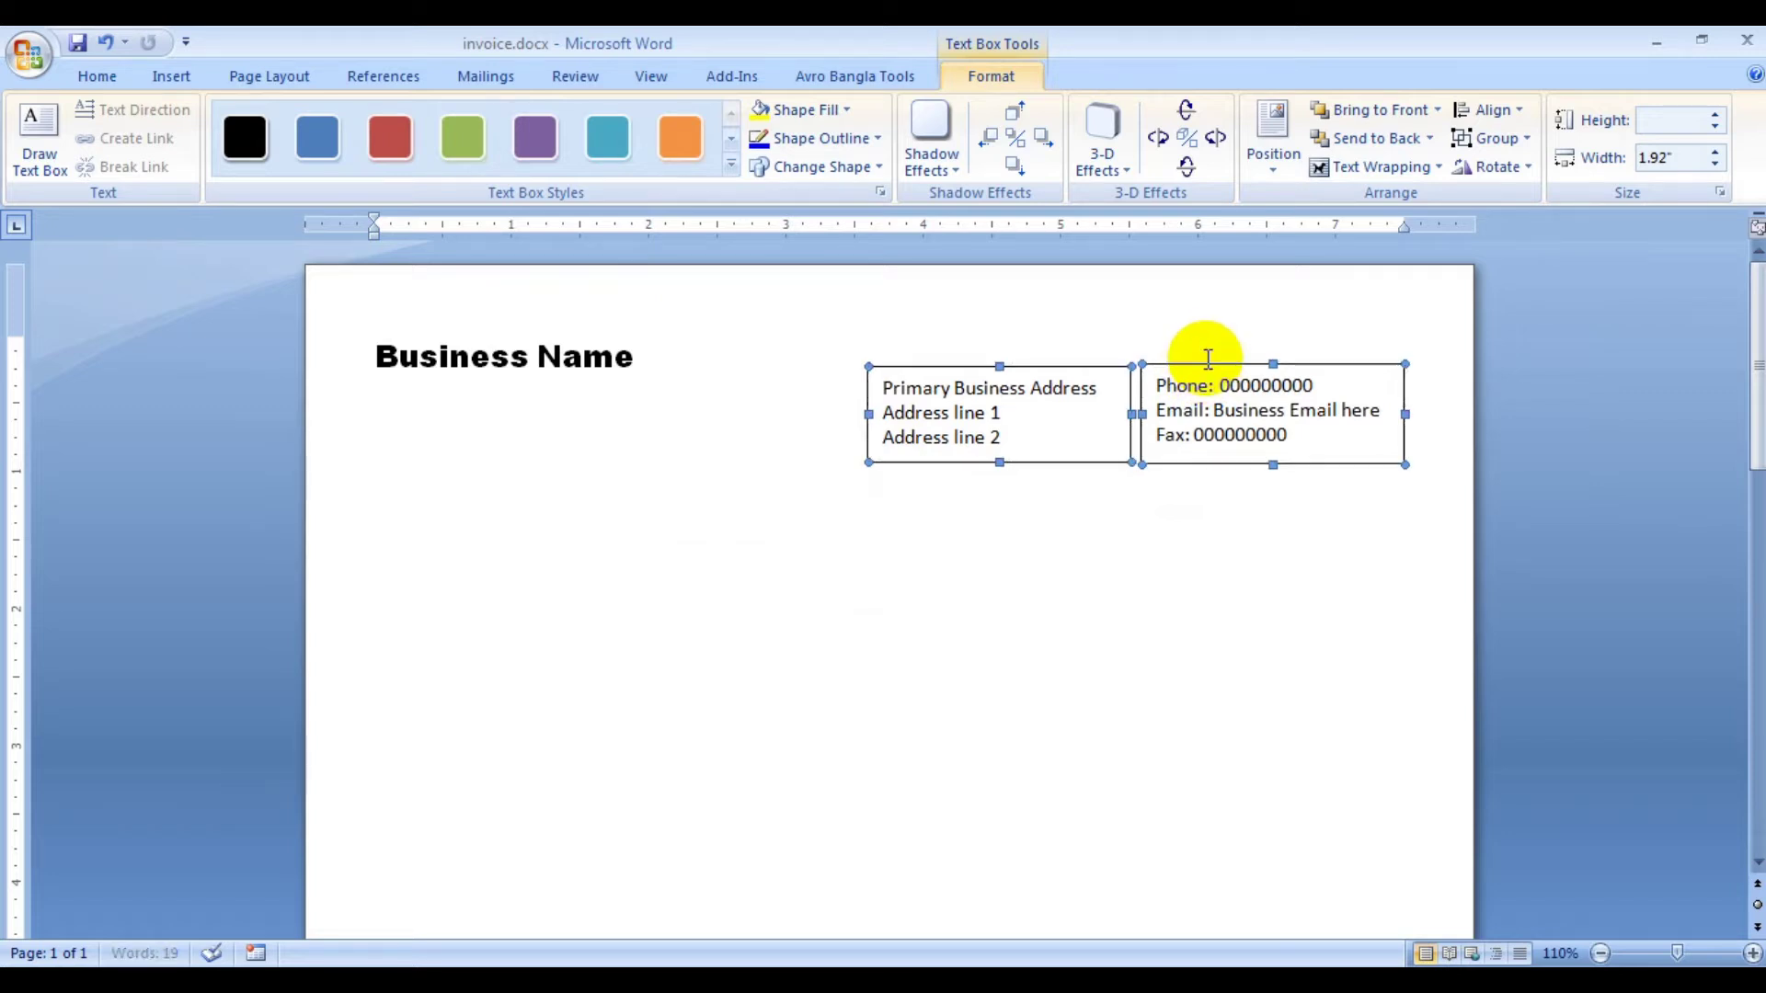
pyautogui.click(919, 661)
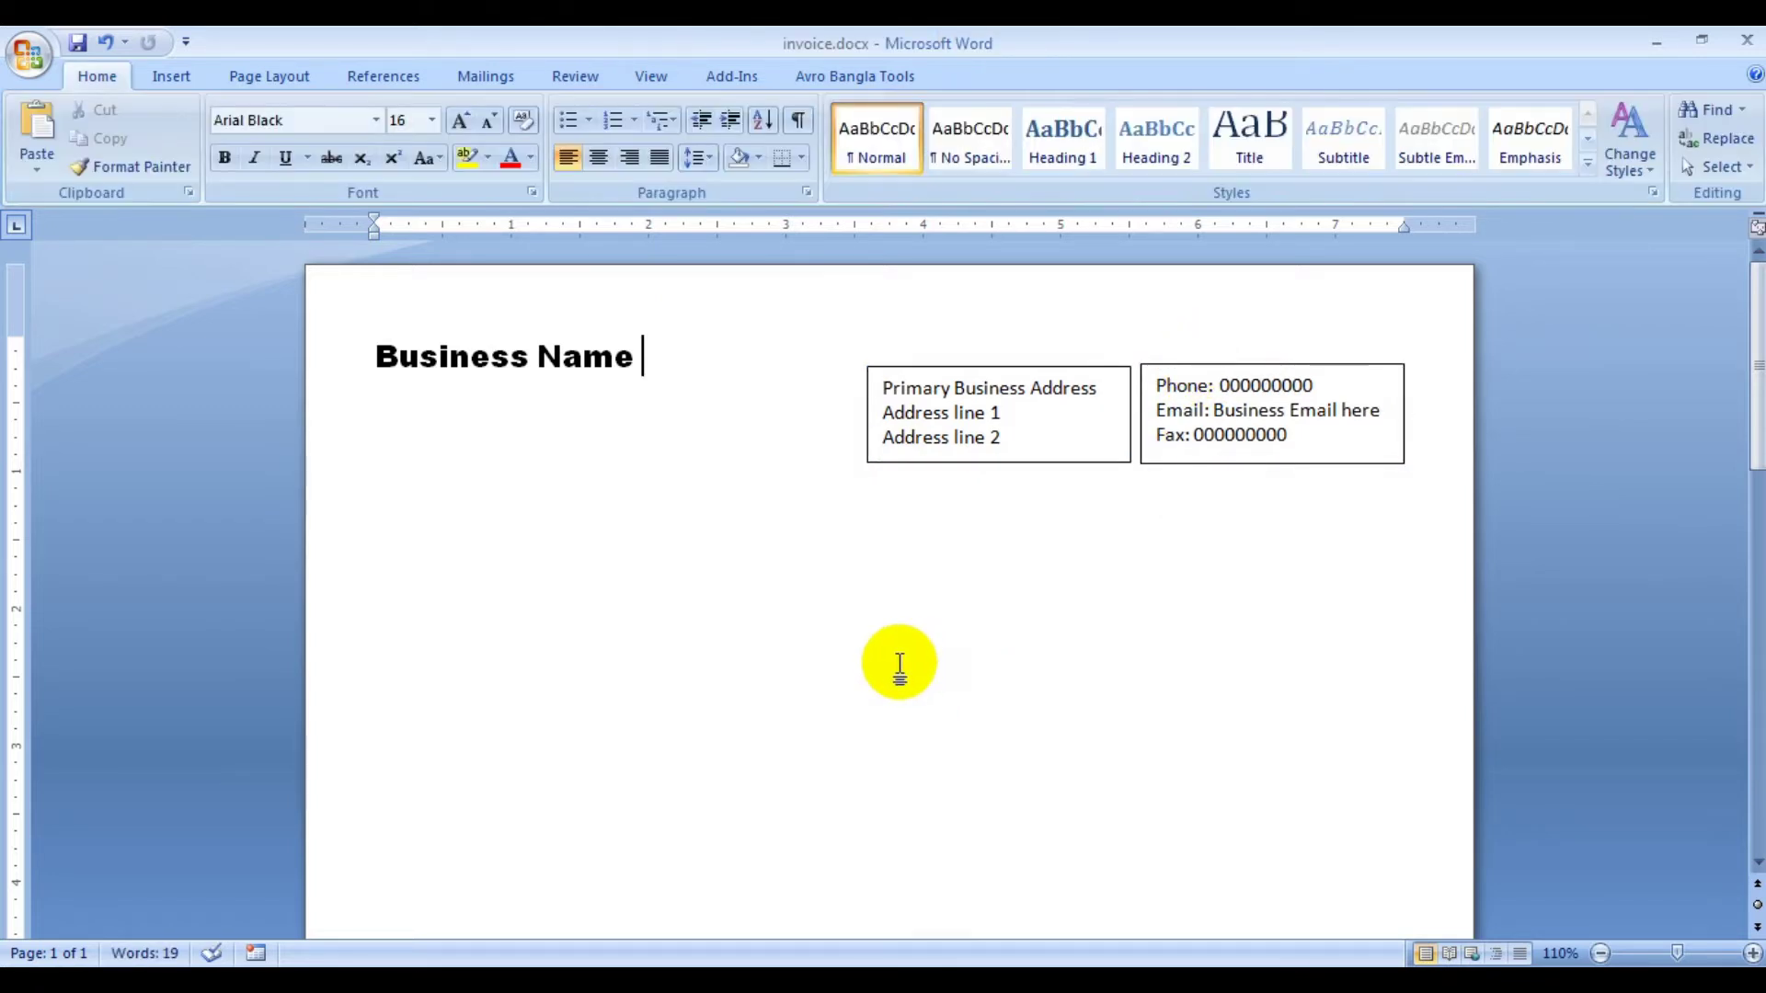
pyautogui.click(1036, 461)
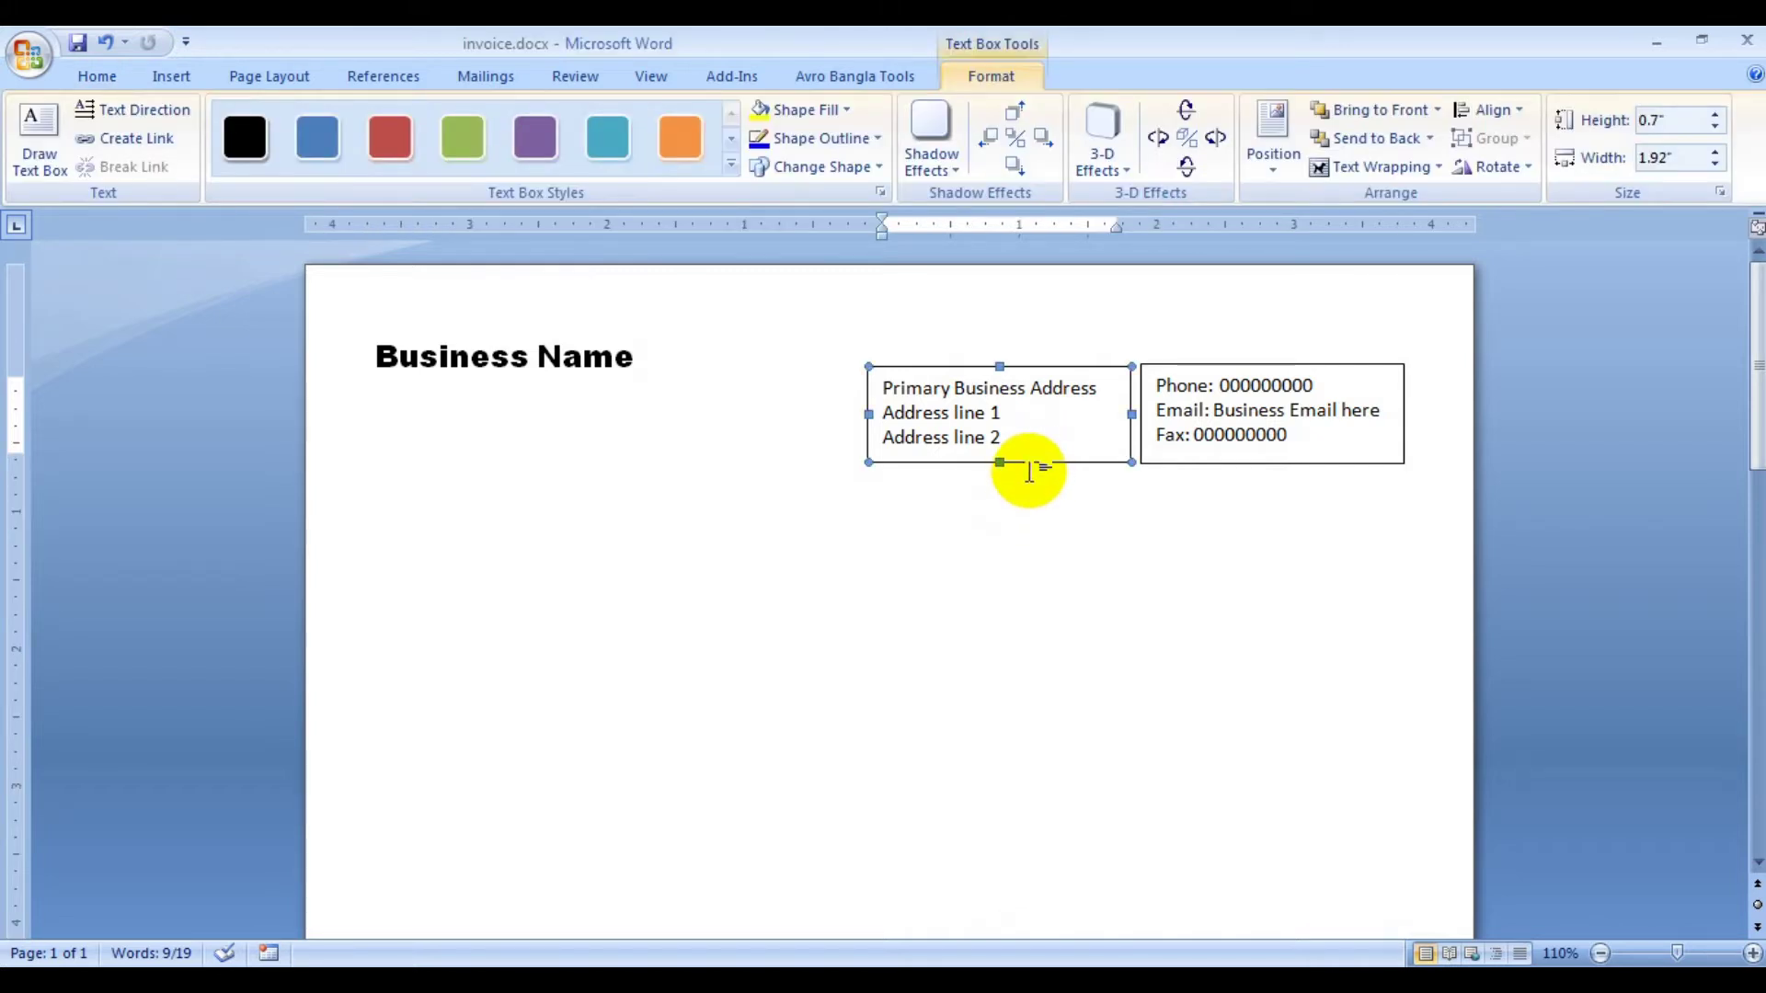
# - Paste a copy of the address box below Business Name and change its text to Invoice
pyautogui.rightClick(1028, 462)
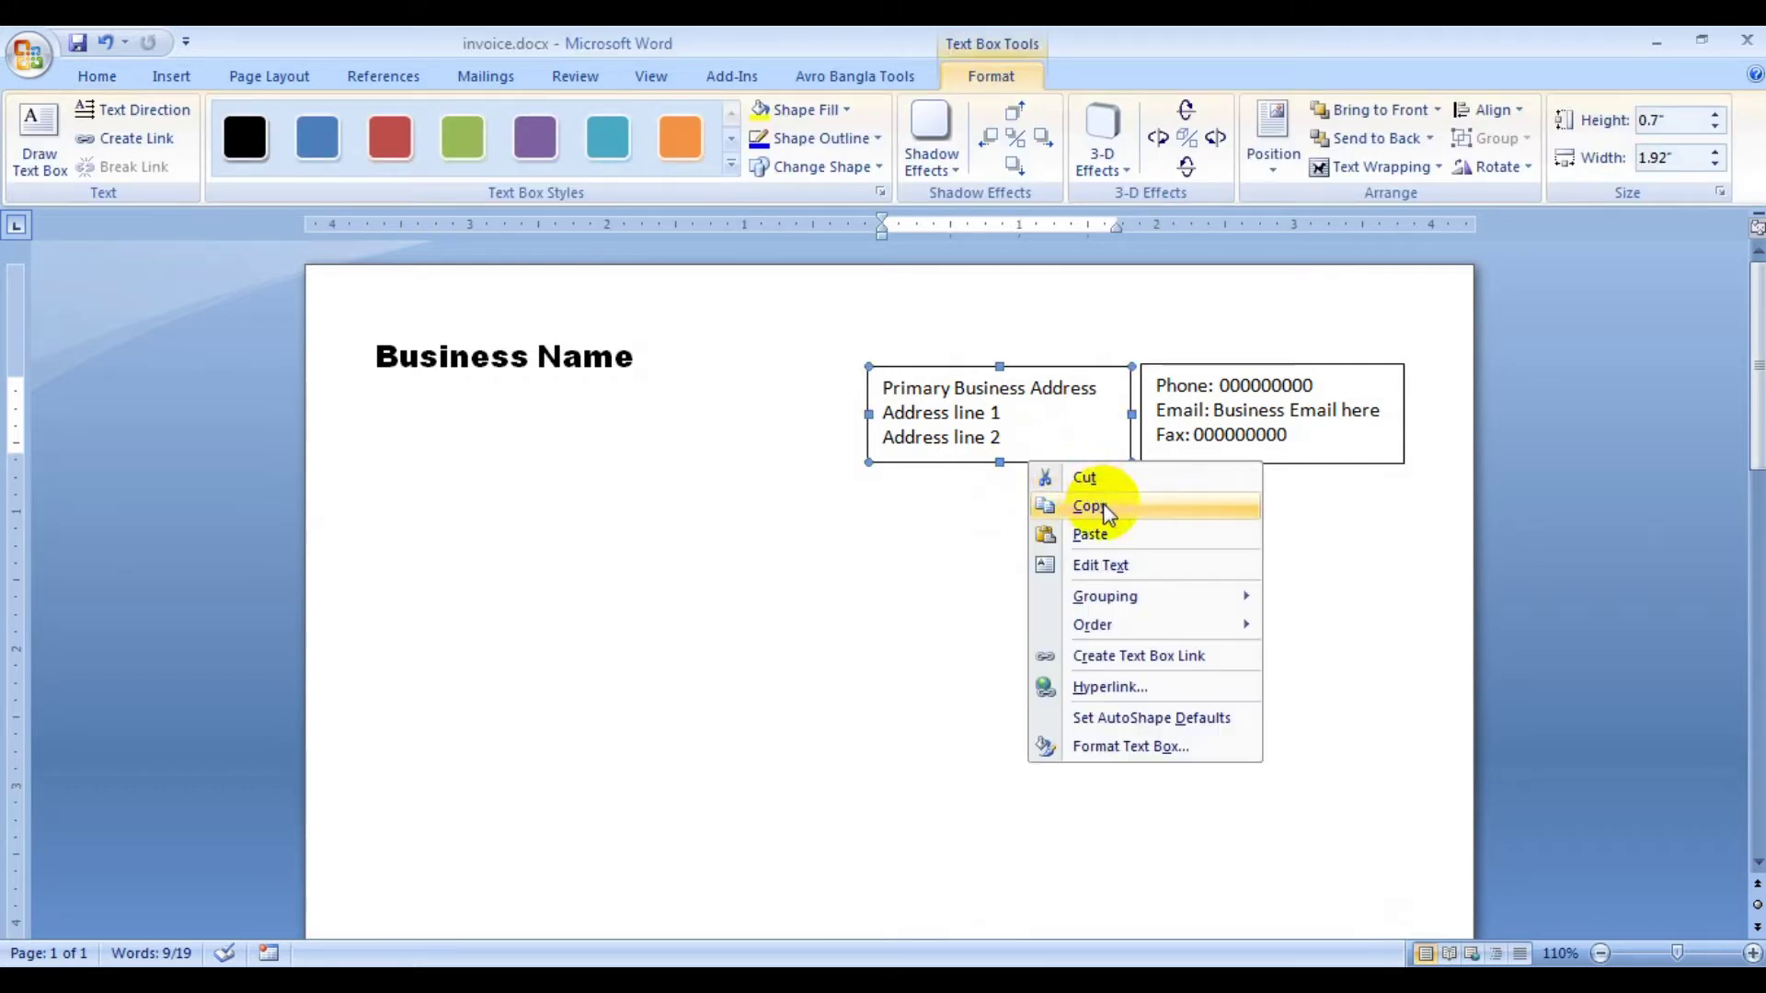
pyautogui.click(1088, 505)
pyautogui.click(440, 605)
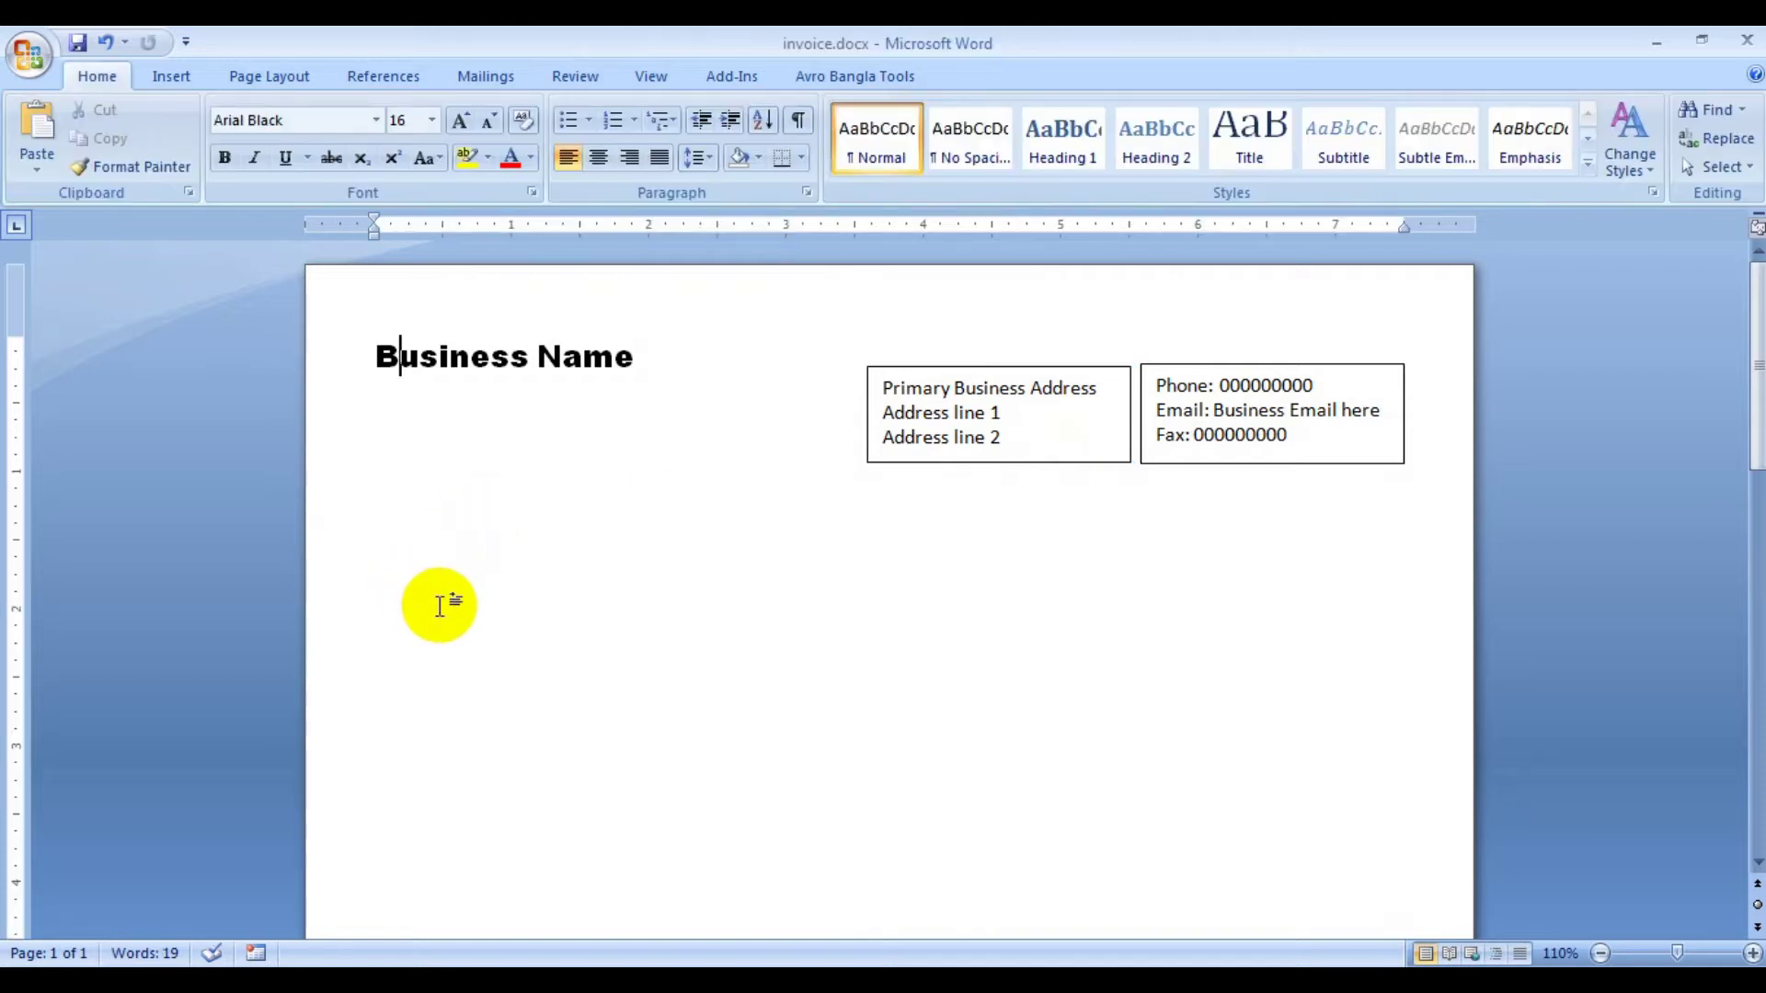
pyautogui.rightClick(379, 556)
pyautogui.click(458, 624)
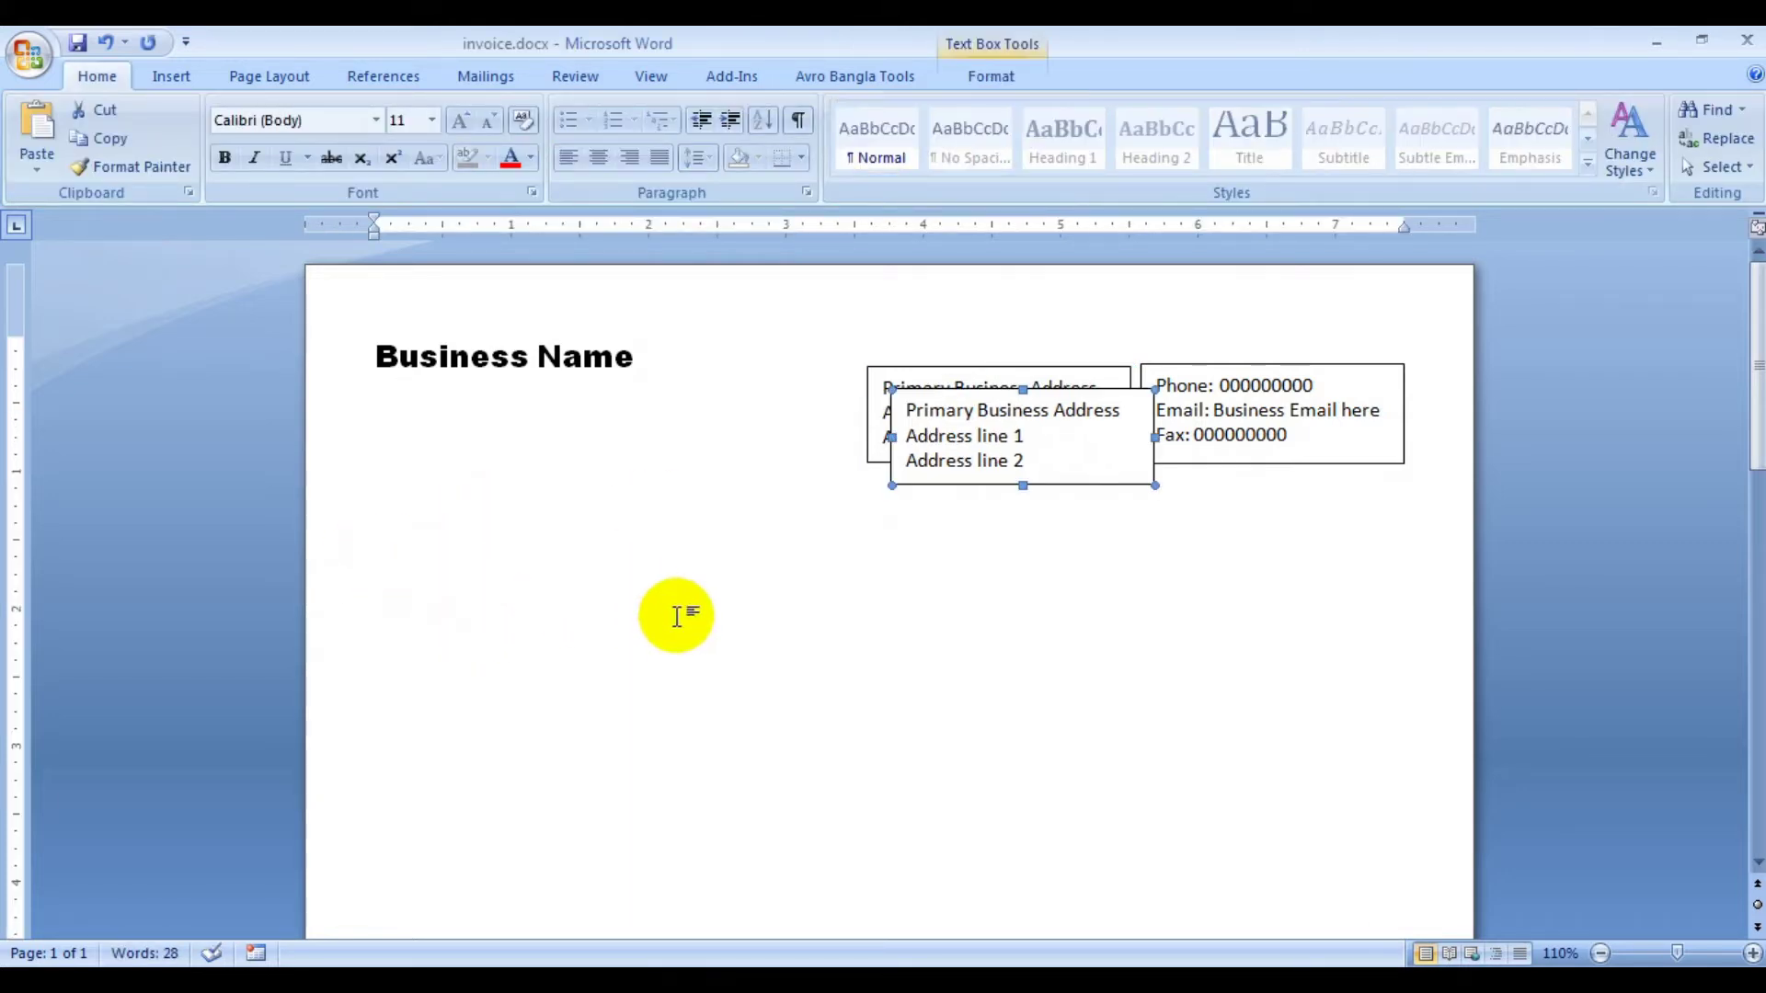
pyautogui.moveTo(946, 486)
pyautogui.mouseDown()
pyautogui.moveTo(461, 617)
pyautogui.moveTo(398, 552)
pyautogui.mouseUp()
pyautogui.press('Delete')
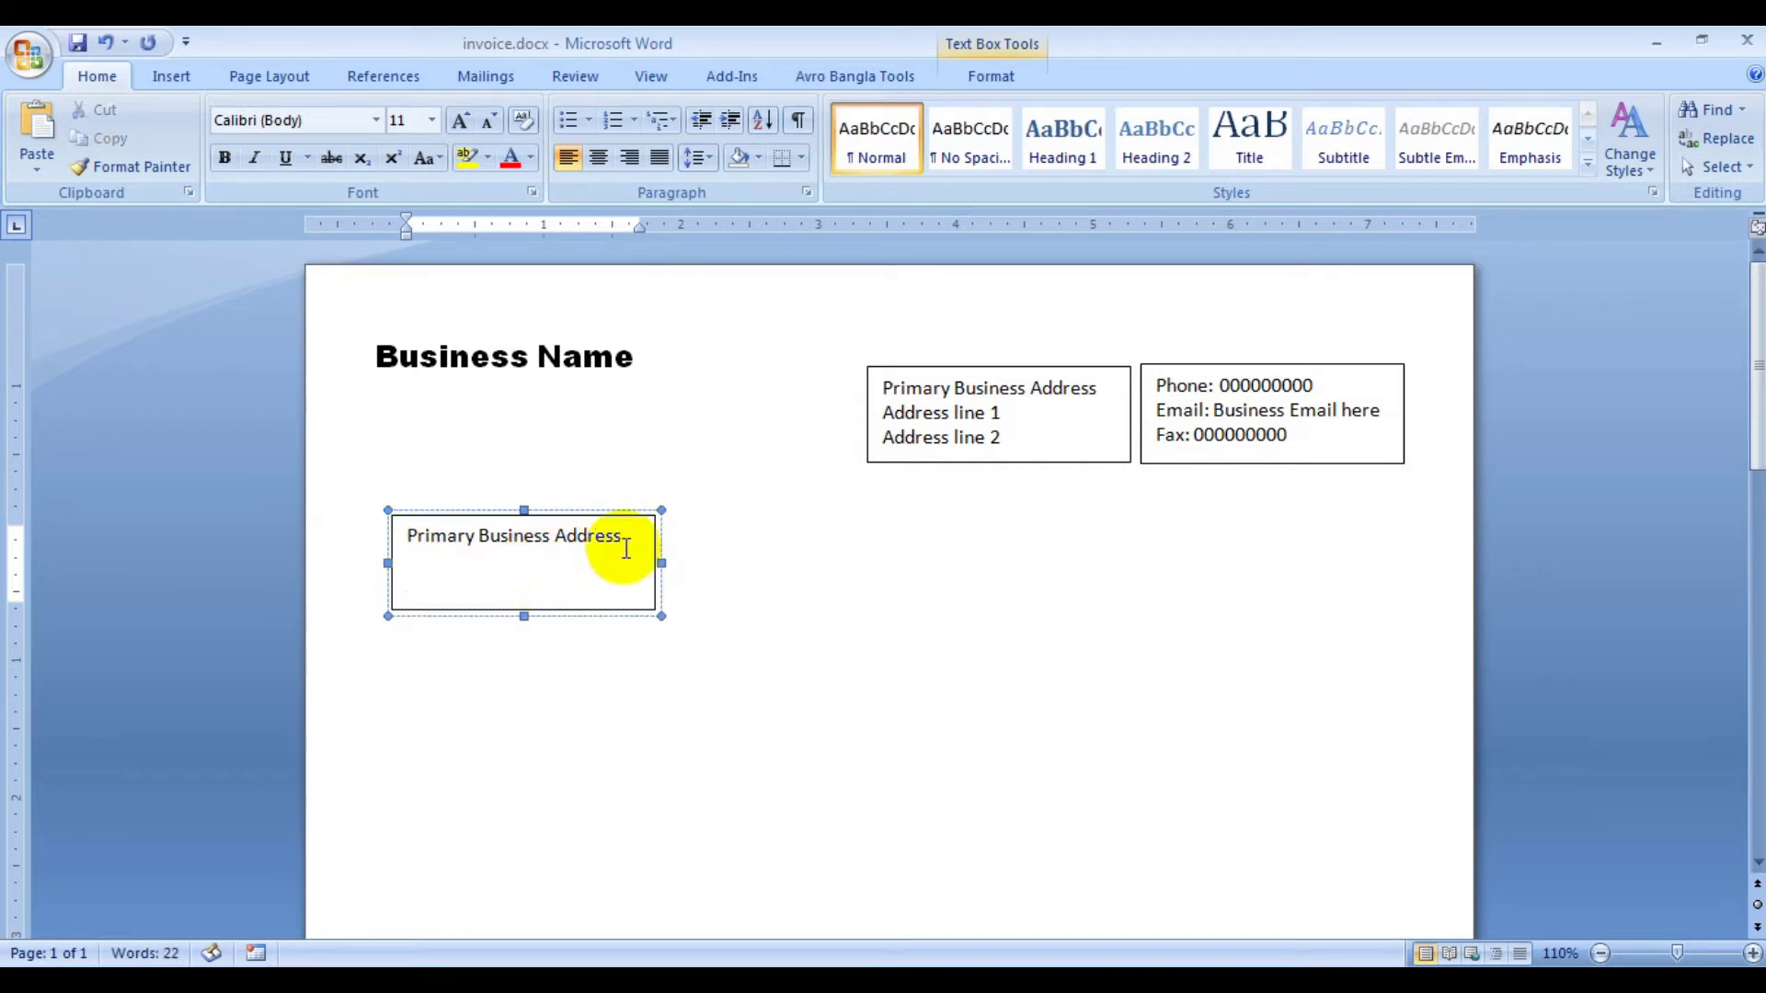
pyautogui.moveTo(611, 539); pyautogui.dragTo(405, 540)
pyautogui.write('I')
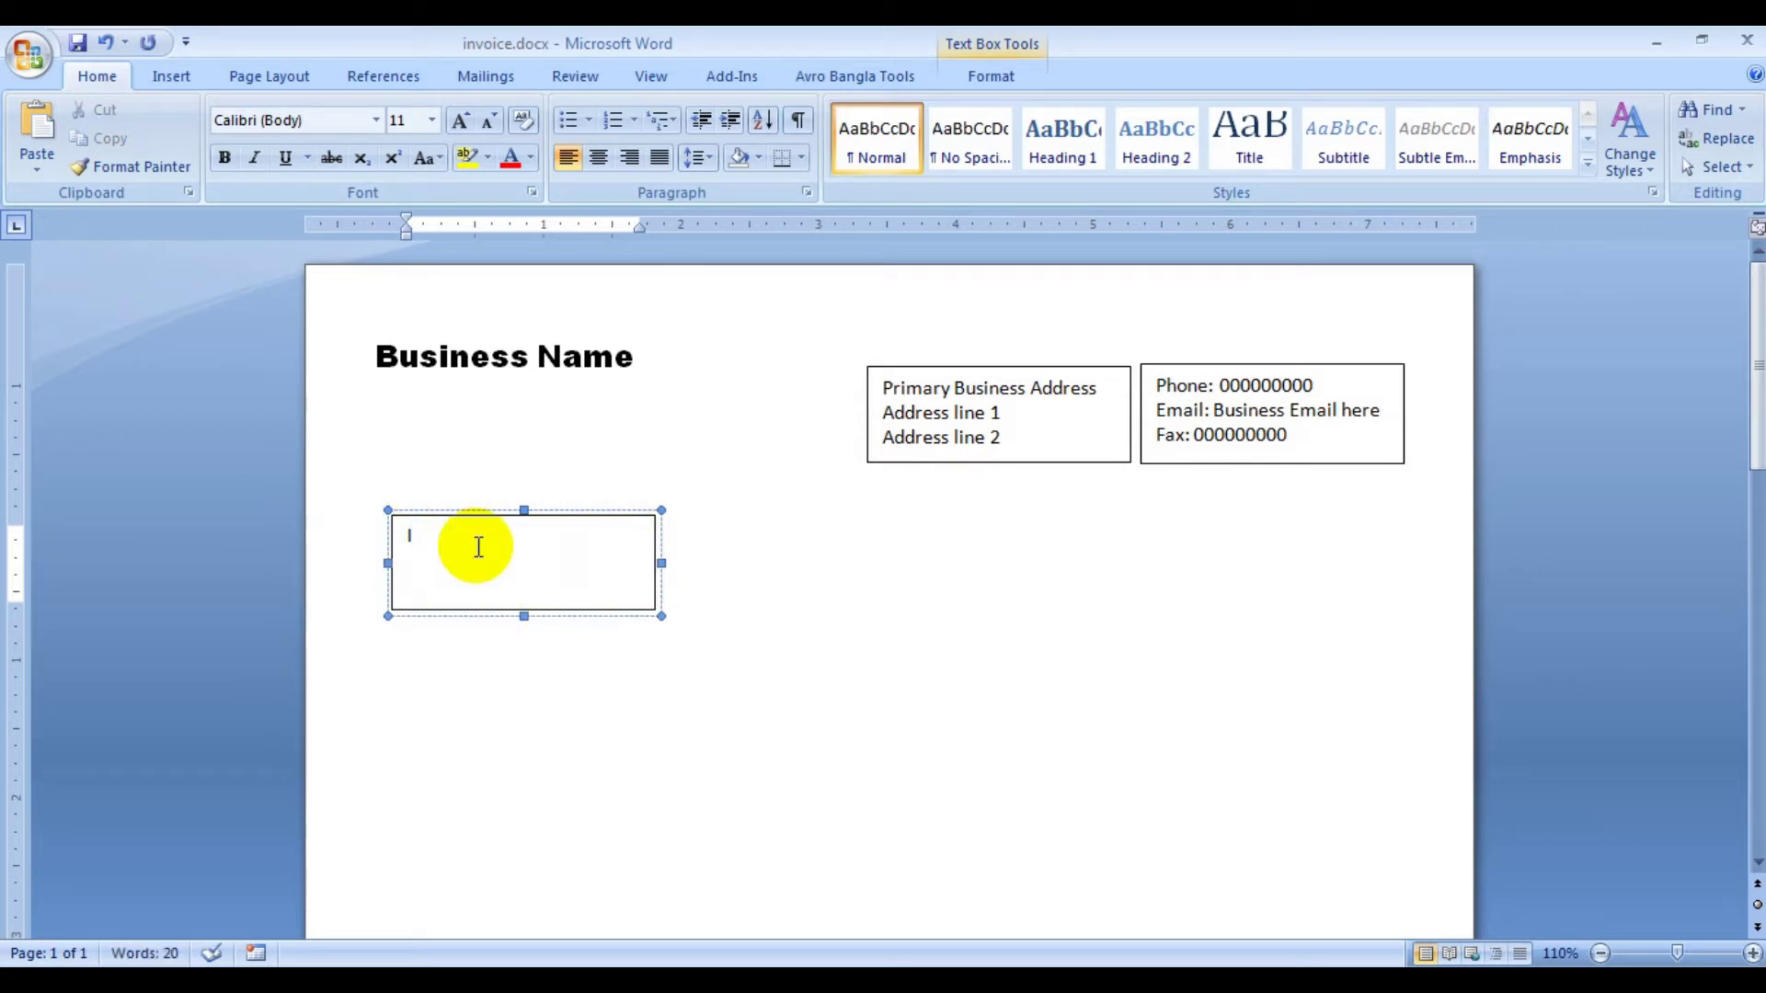
pyautogui.write('nvoice')
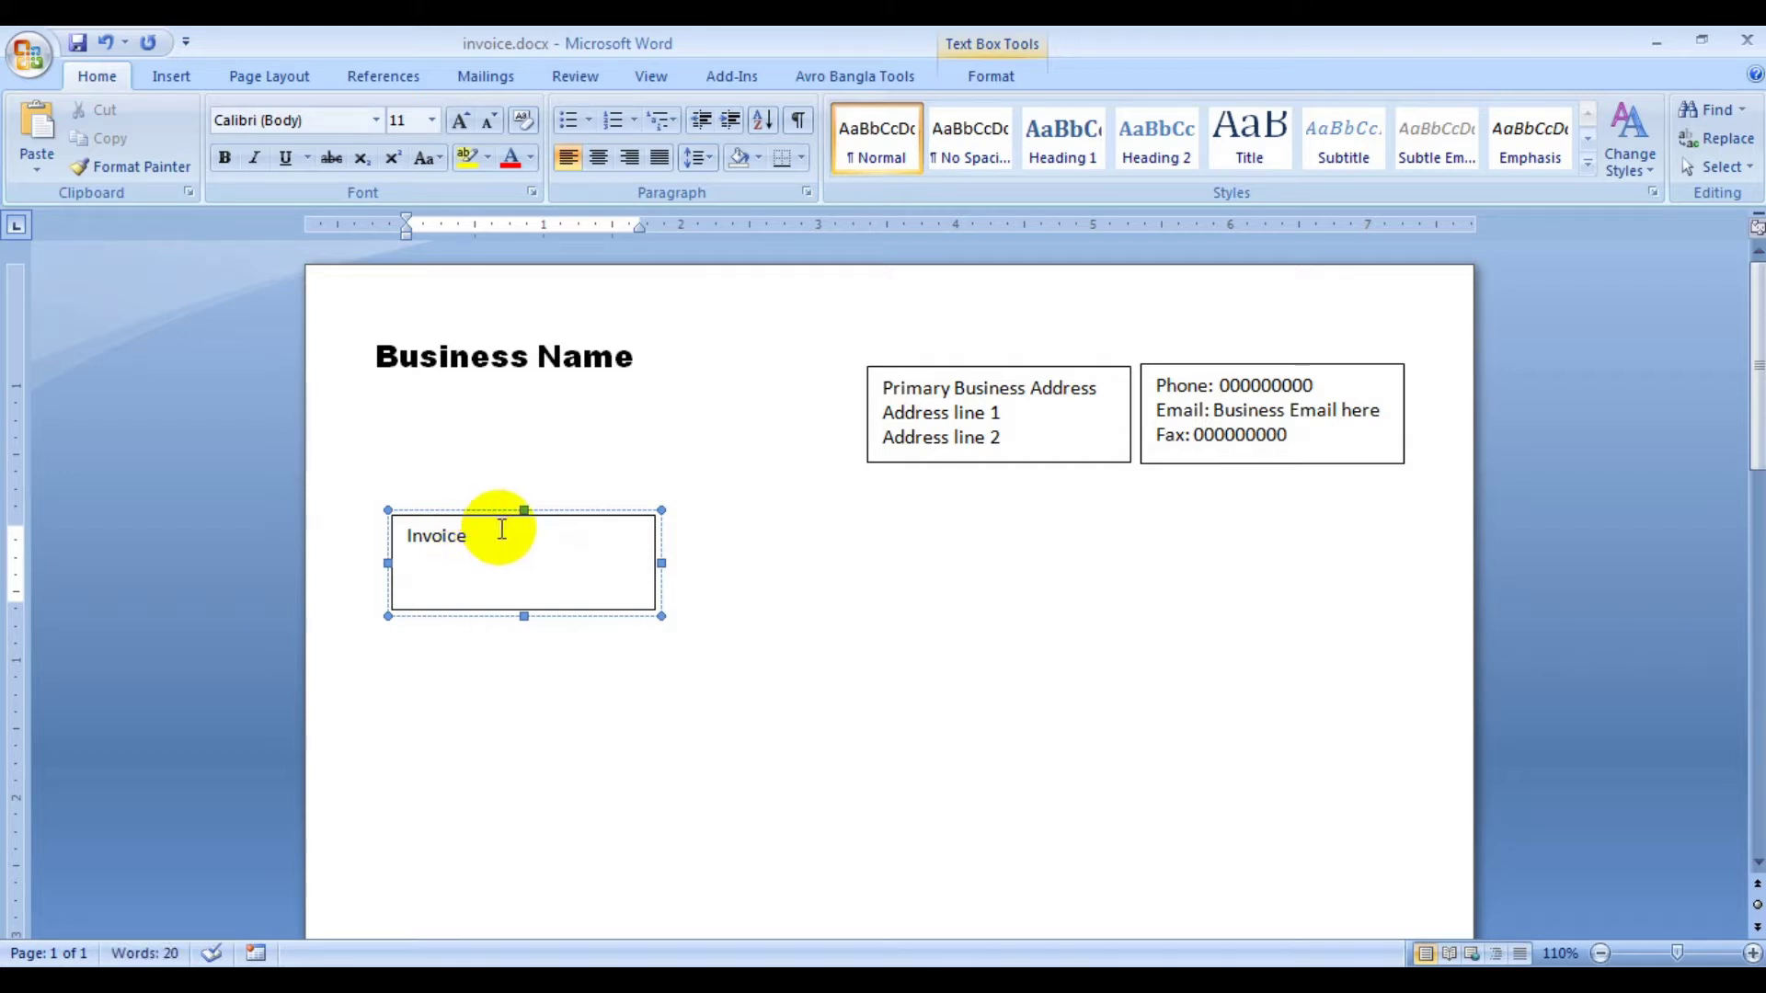
pyautogui.moveTo(500, 526); pyautogui.dragTo(406, 526)
# - Format the Invoice label as 20 pt italic Arial Black
pyautogui.click(376, 120)
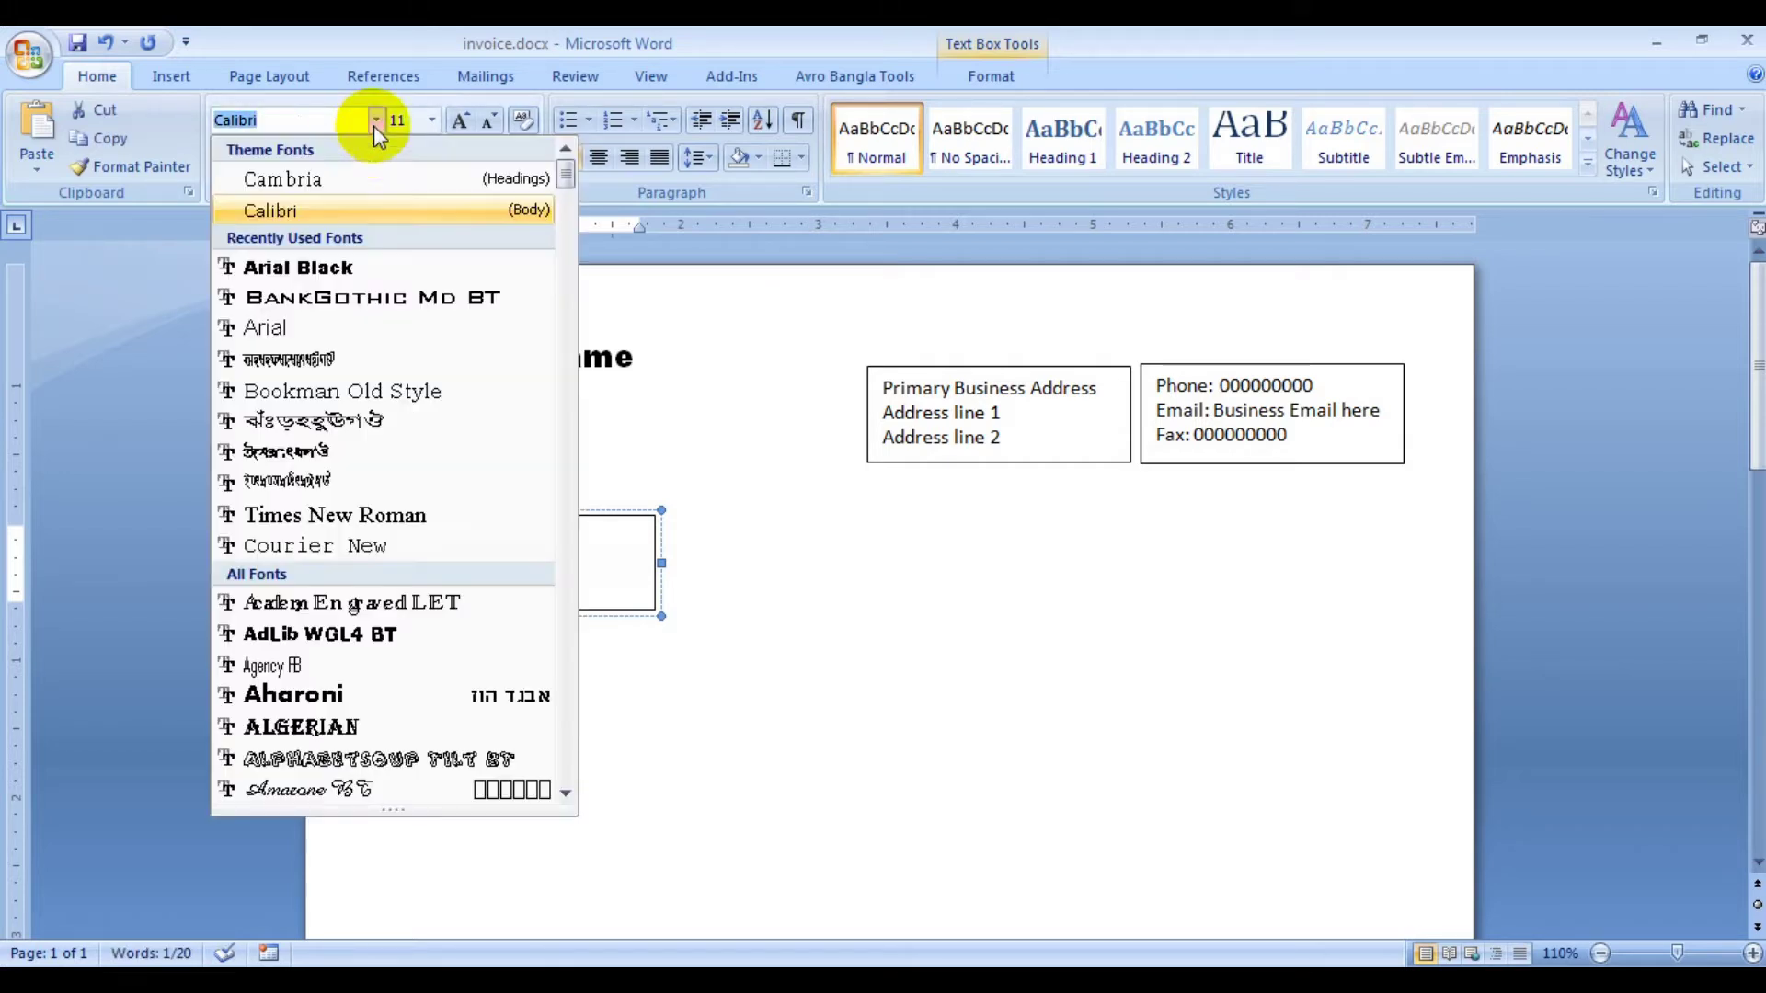
pyautogui.click(297, 266)
pyautogui.click(431, 121)
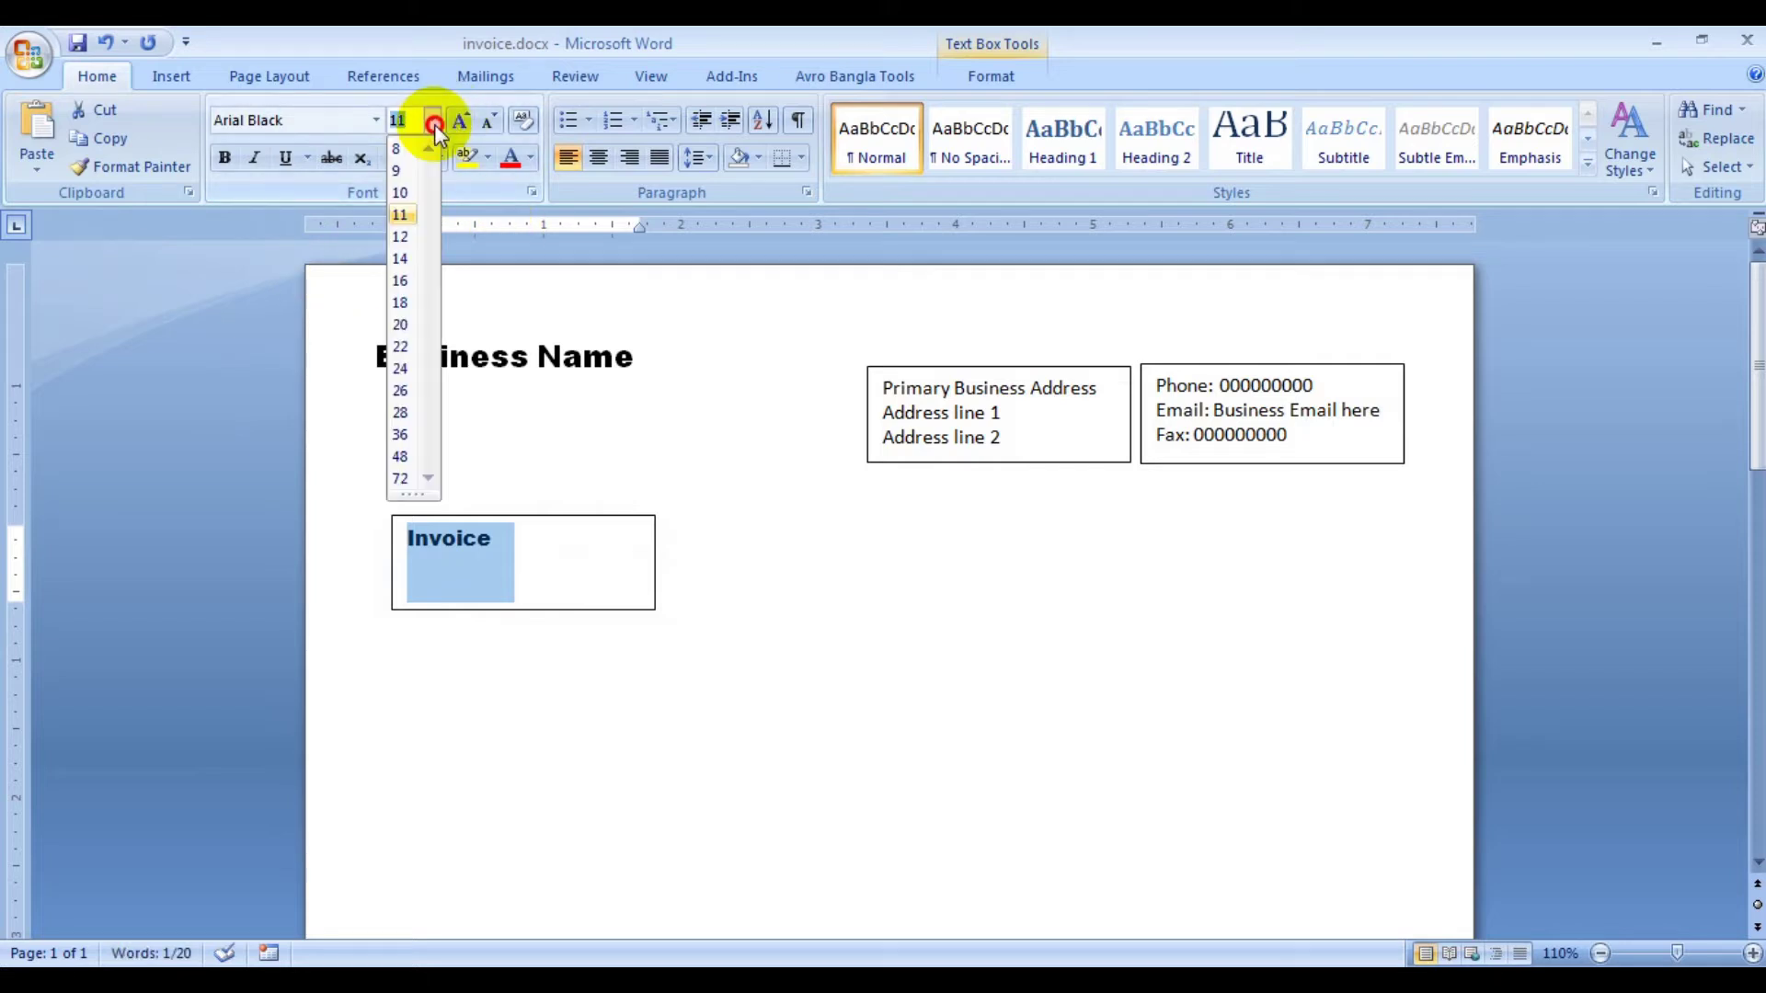
pyautogui.click(409, 336)
pyautogui.click(254, 157)
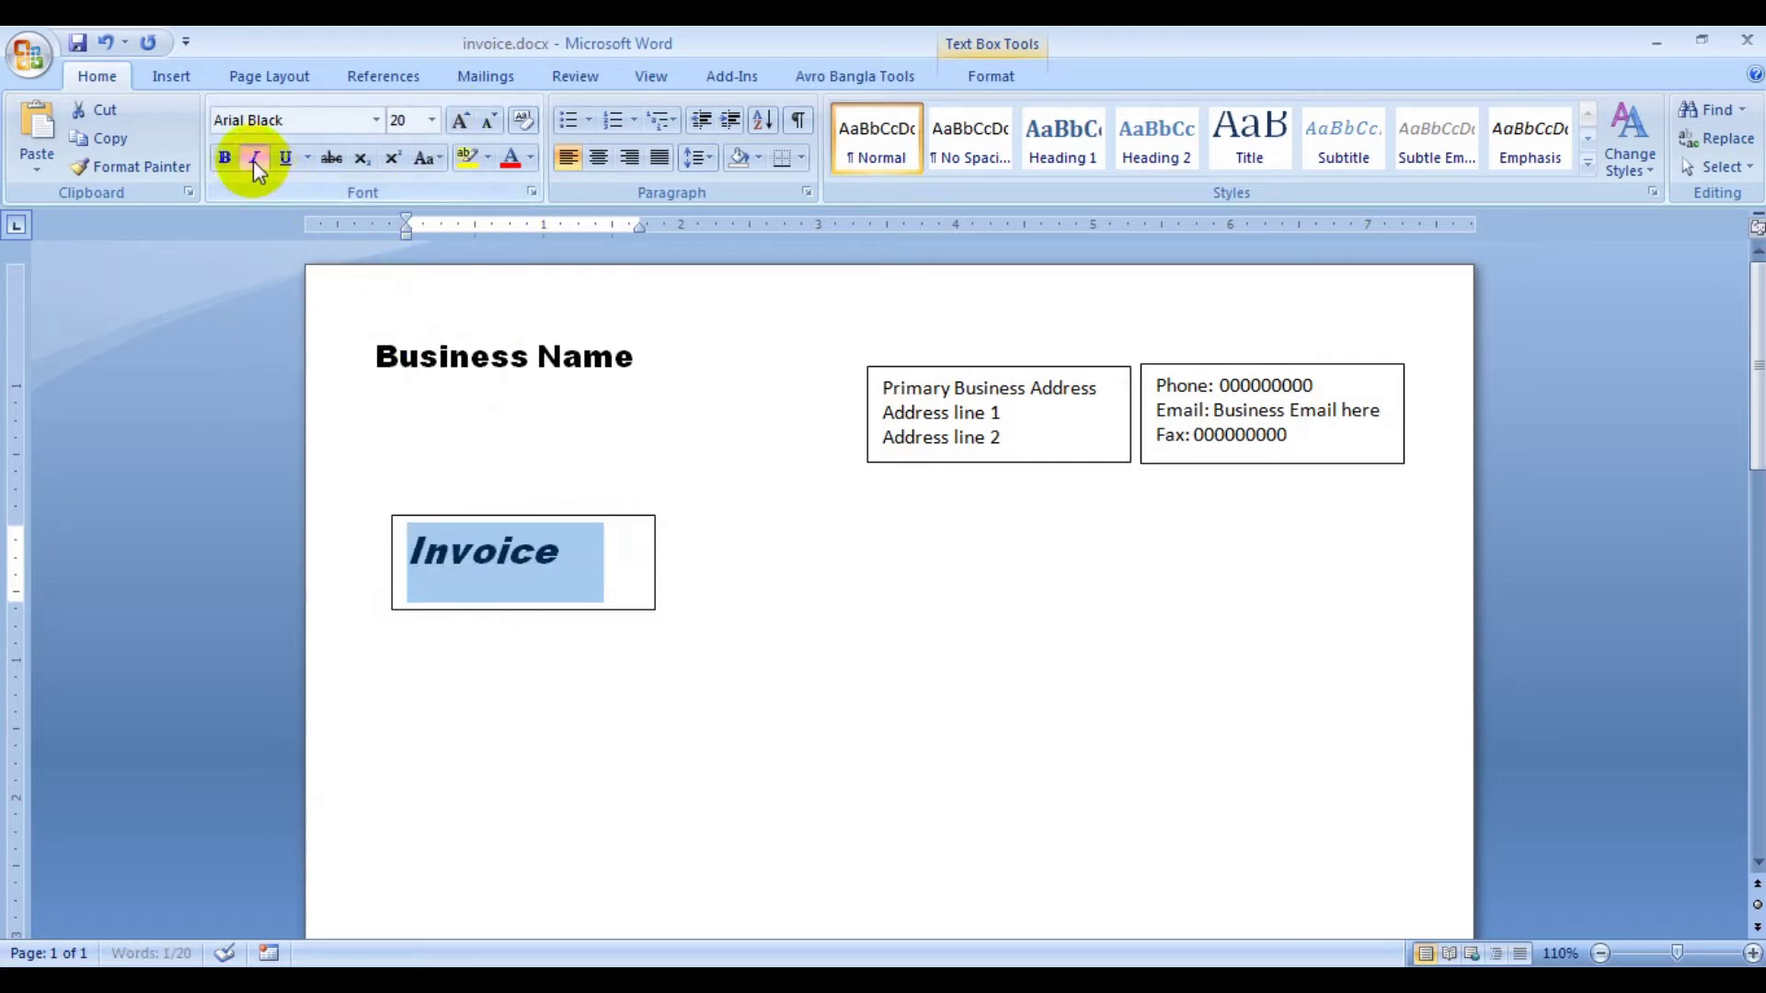
# - Shrink the Invoice box from the right and bottom to fit the word
pyautogui.click(609, 564)
pyautogui.click(653, 532)
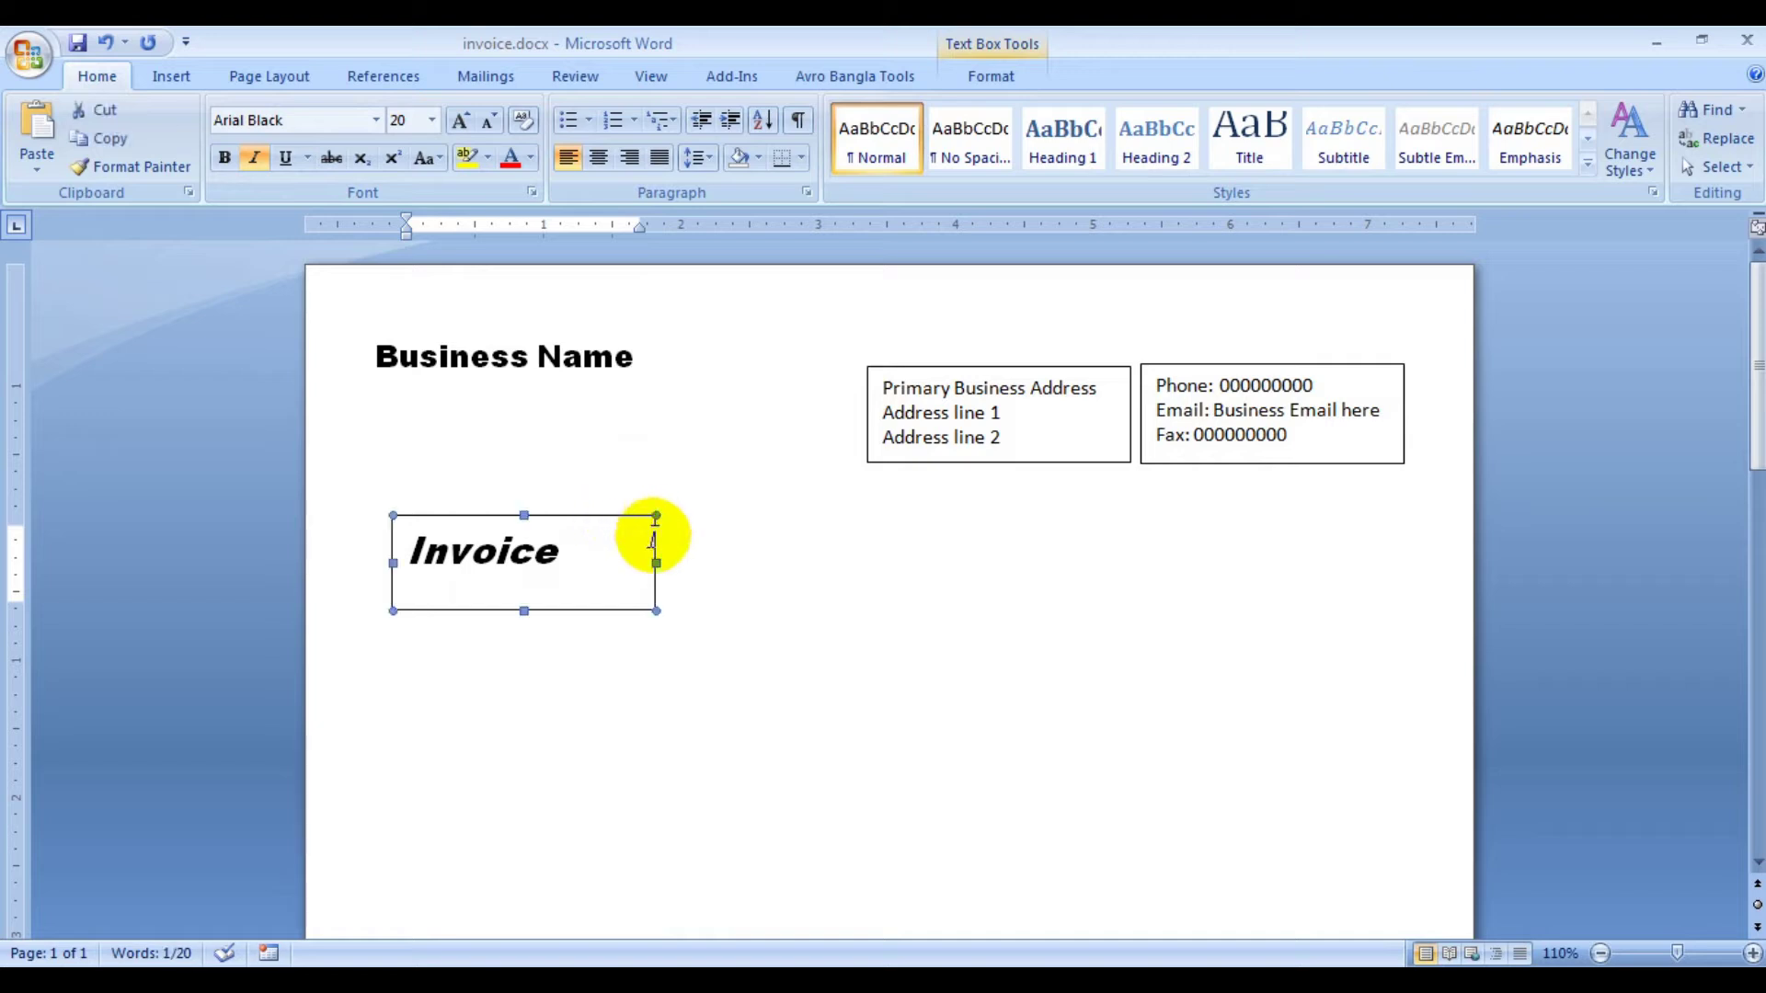
pyautogui.moveTo(656, 563); pyautogui.dragTo(596, 559)
pyautogui.moveTo(495, 611); pyautogui.dragTo(495, 580)
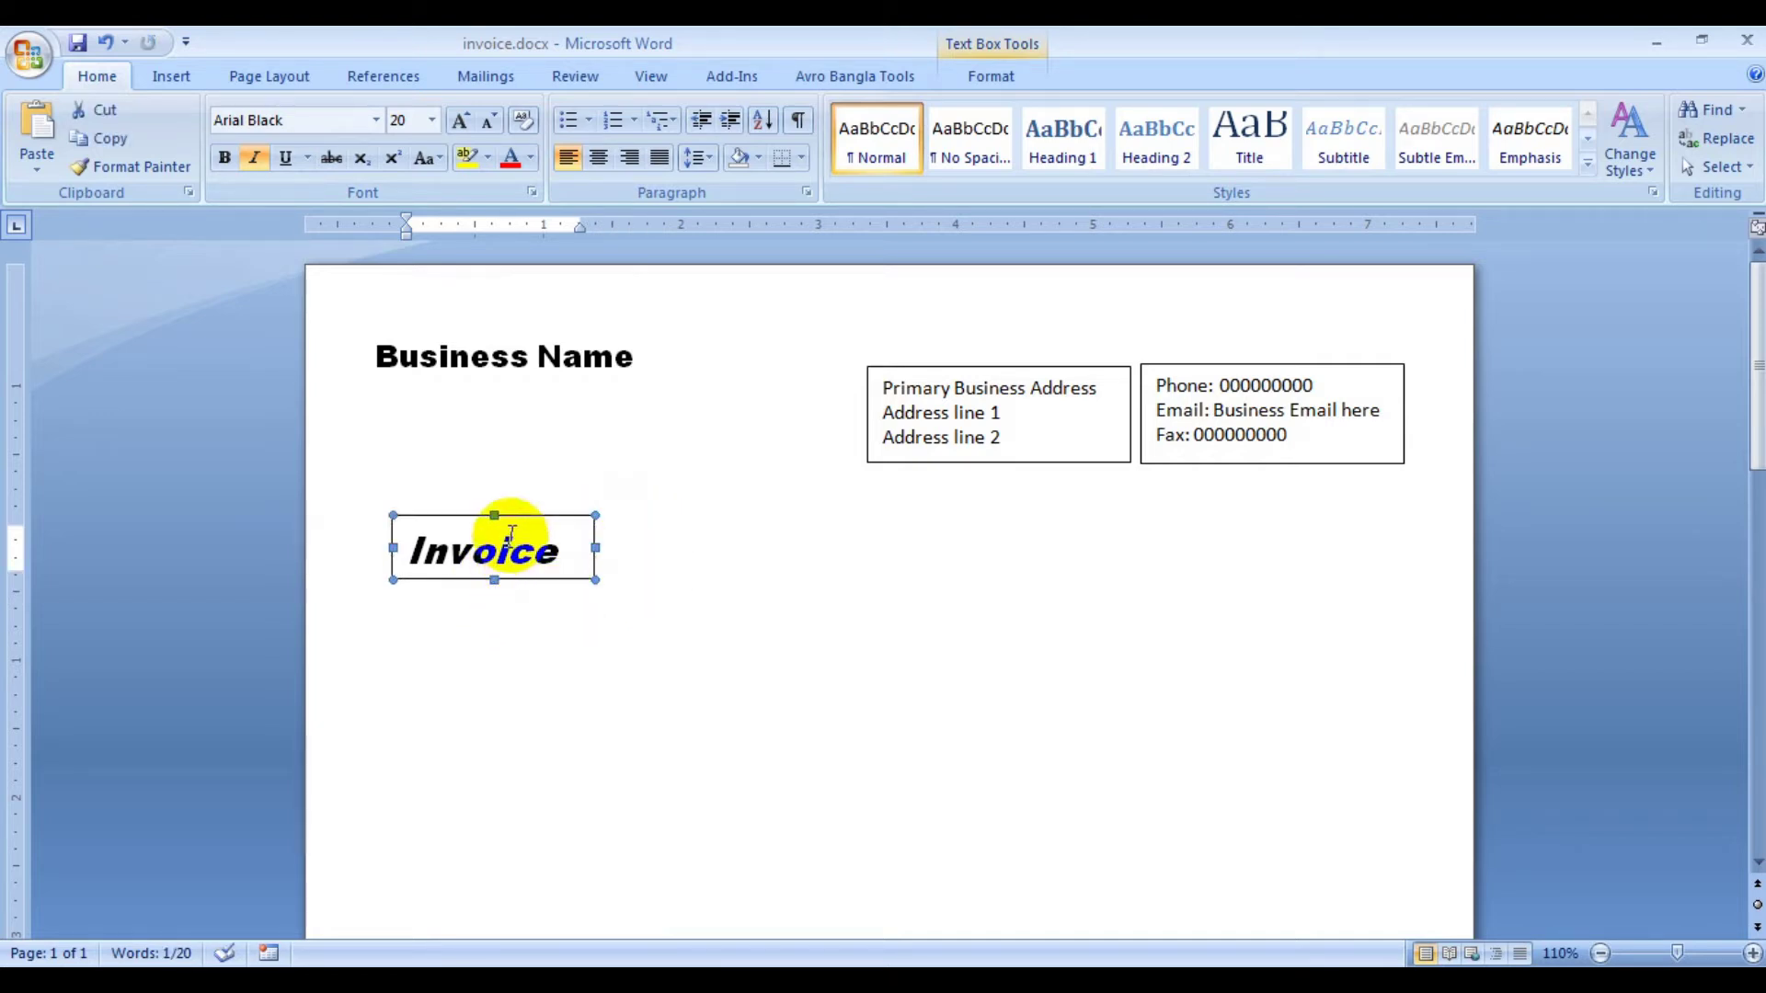
pyautogui.moveTo(495, 516); pyautogui.dragTo(494, 591)
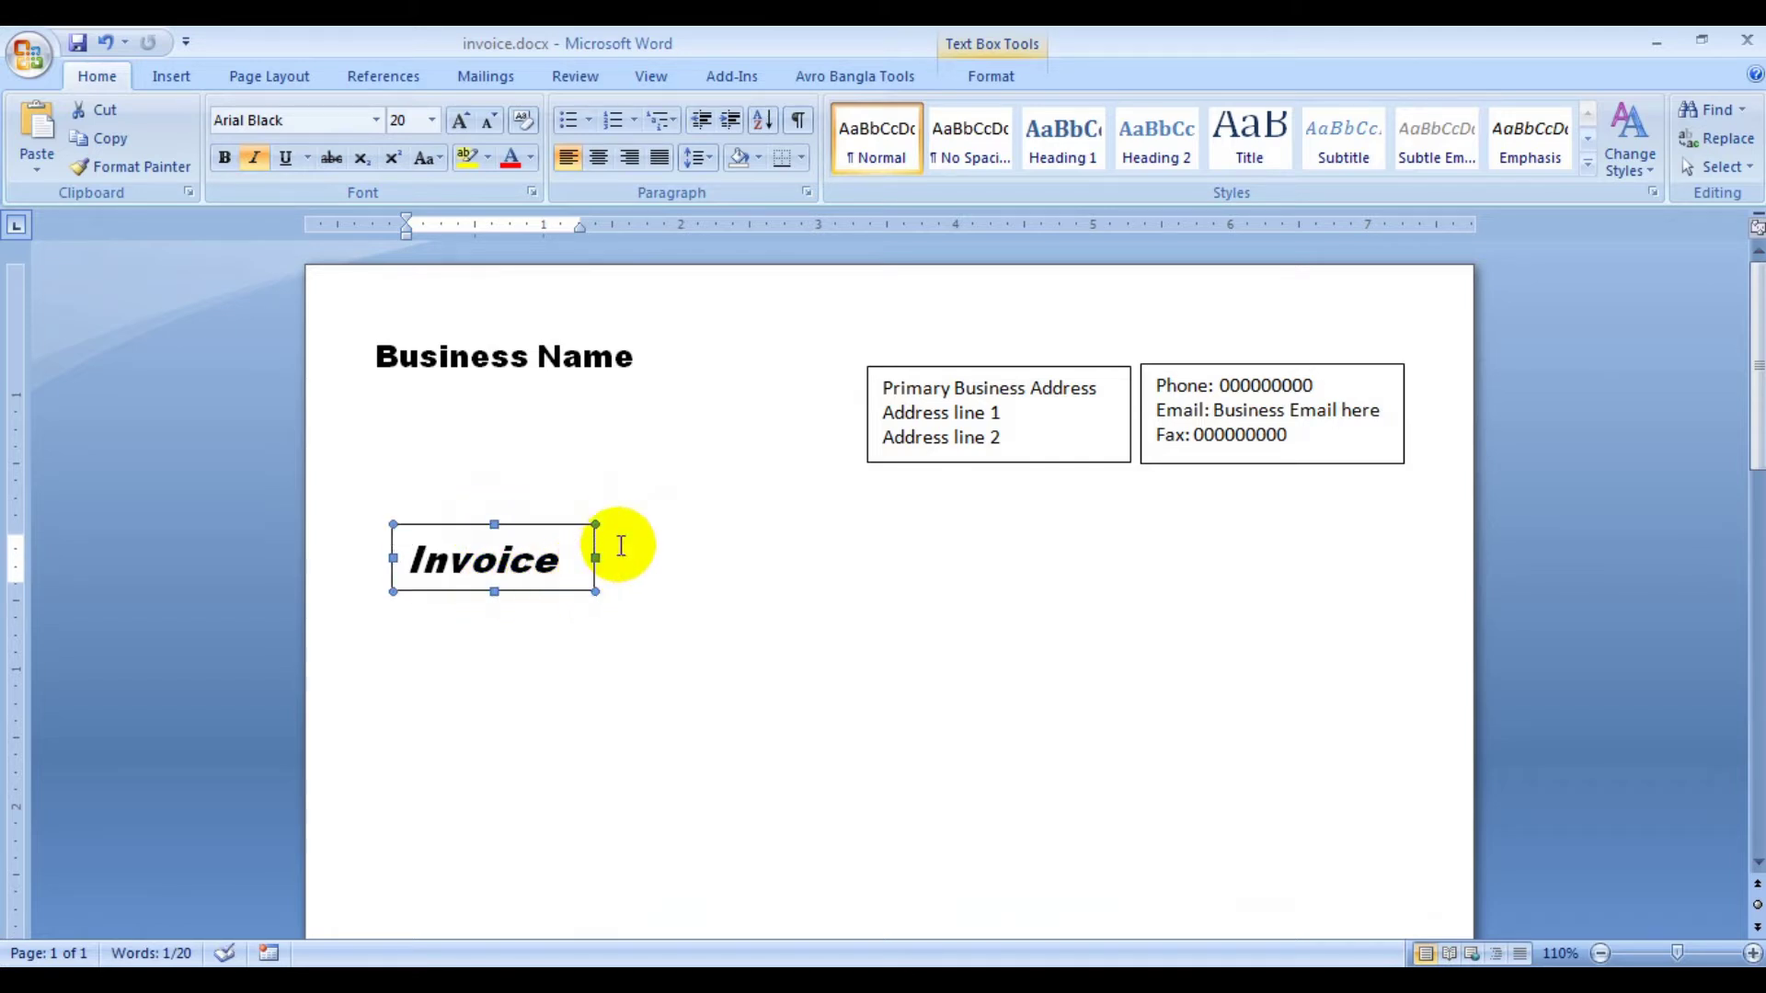
pyautogui.scroll(-3, 621, 546)
pyautogui.scroll(2, 619, 541)
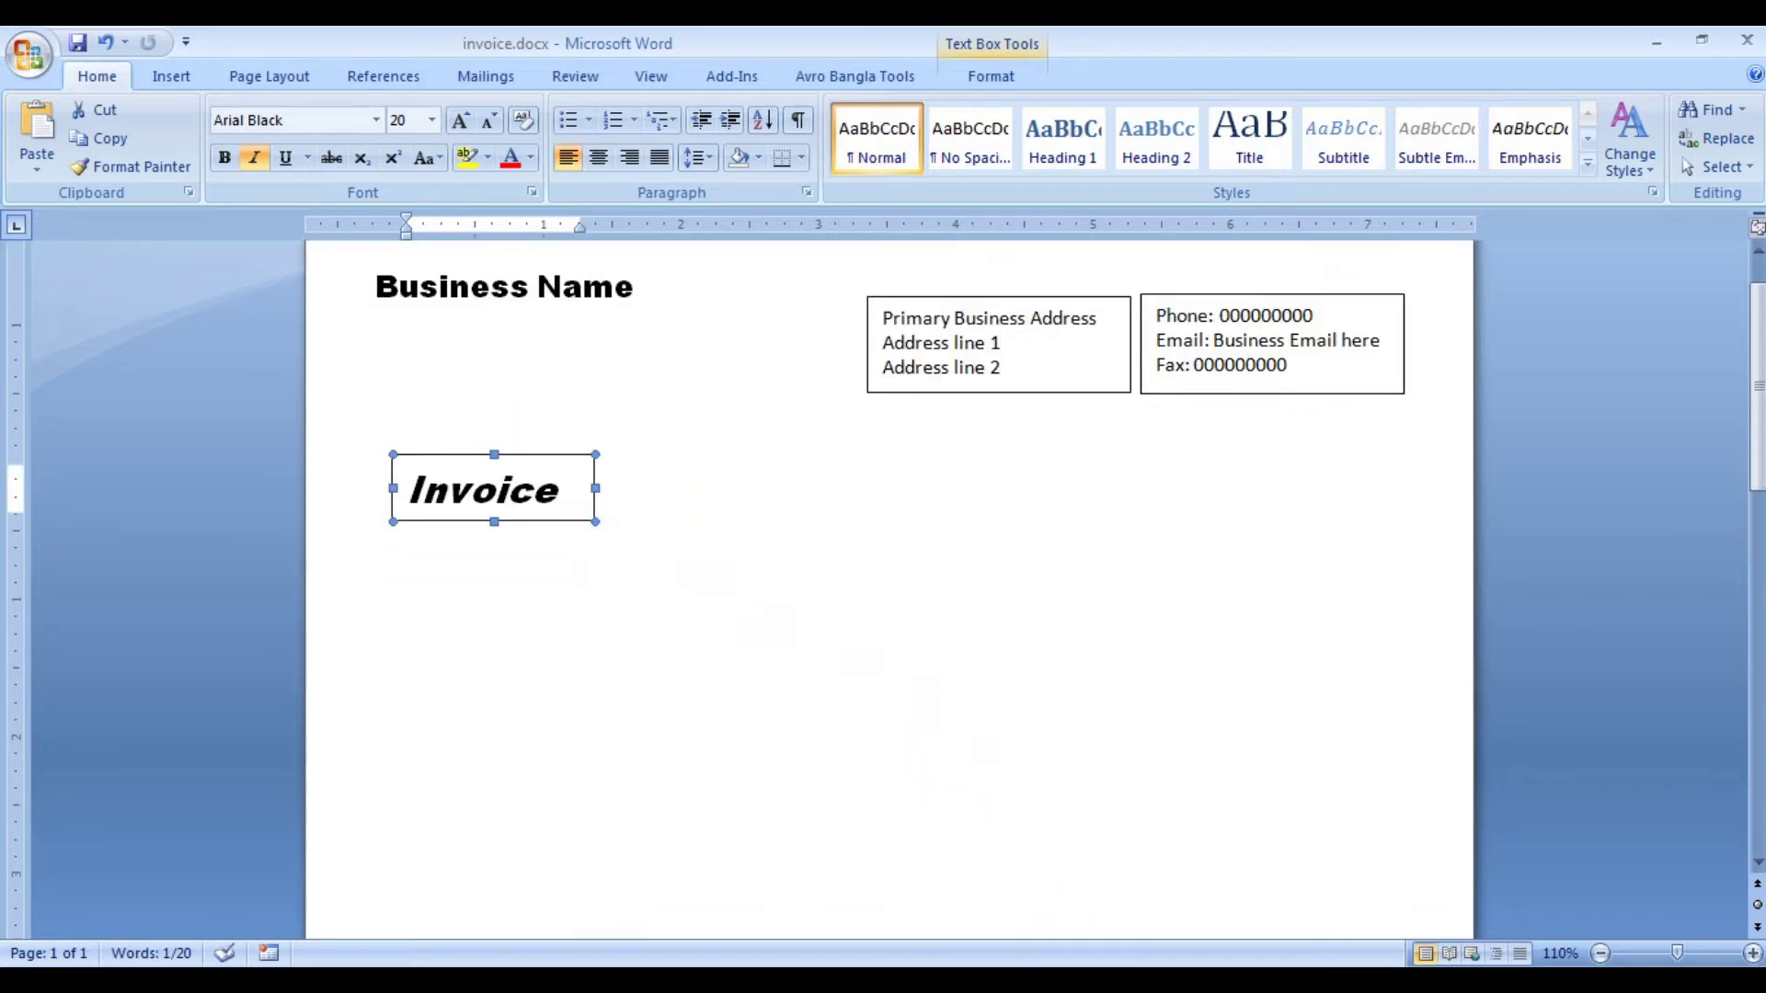
pyautogui.click(947, 394)
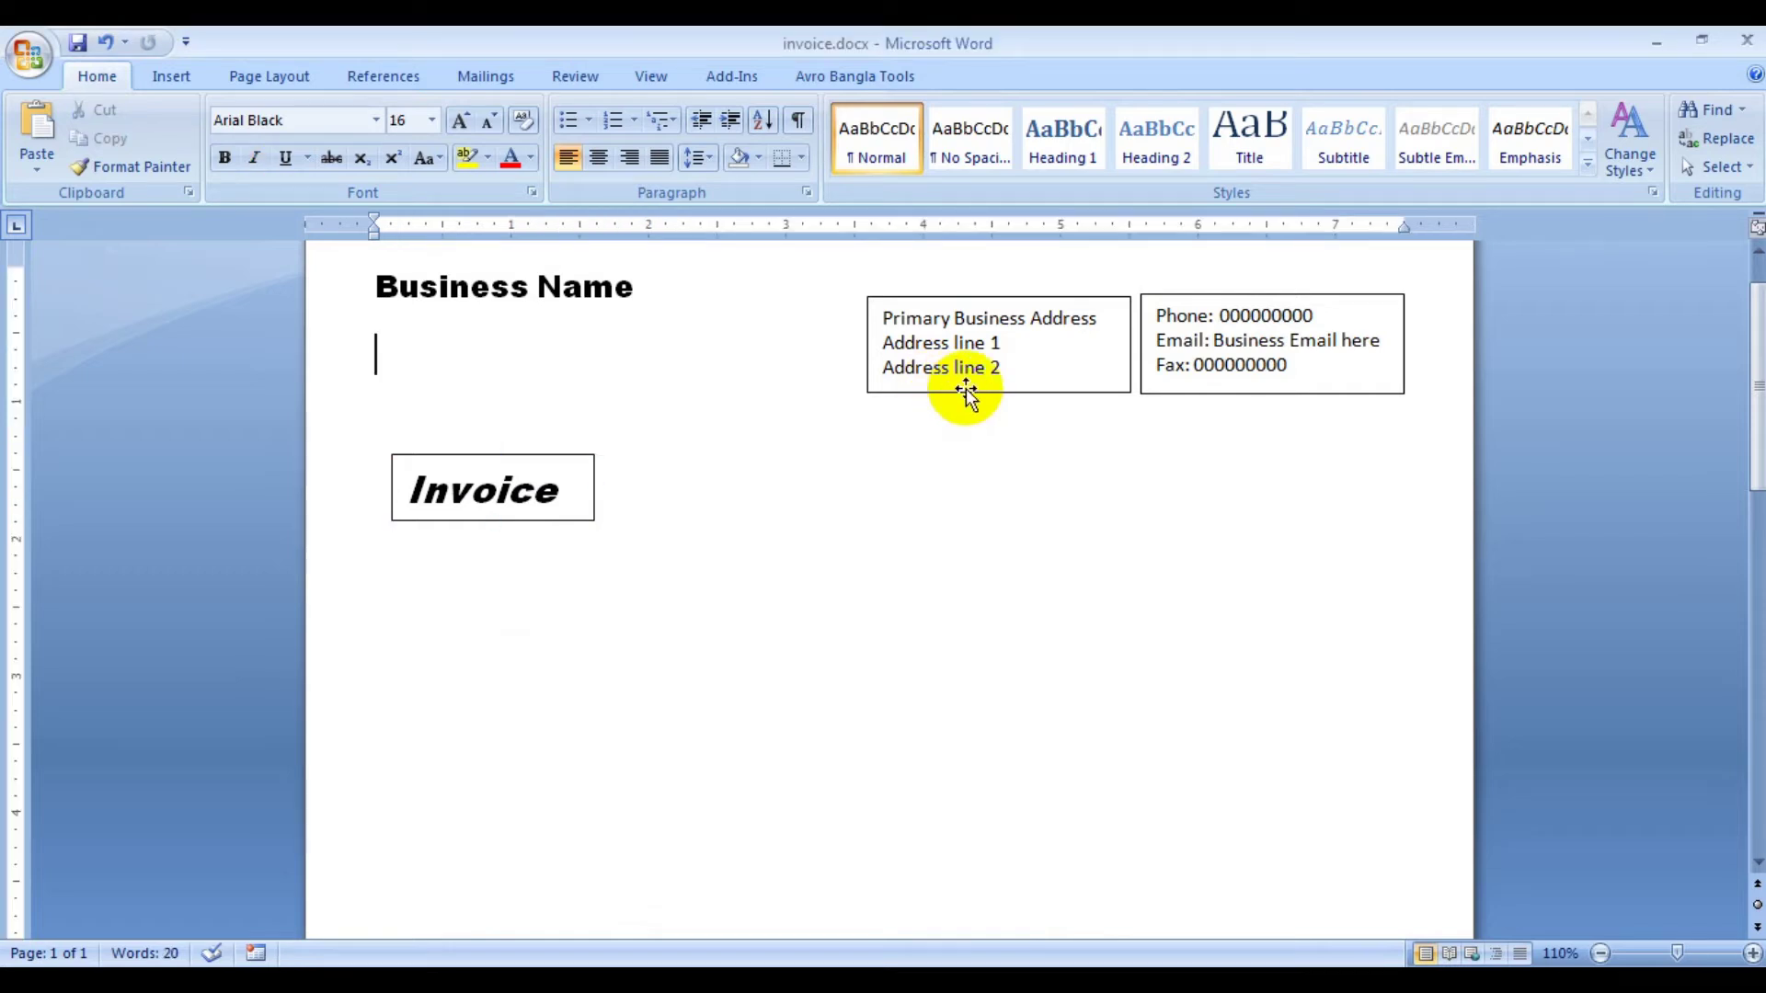
# - Copy the address box below Invoice and replace its first line with 'Bill To'
pyautogui.click(965, 390)
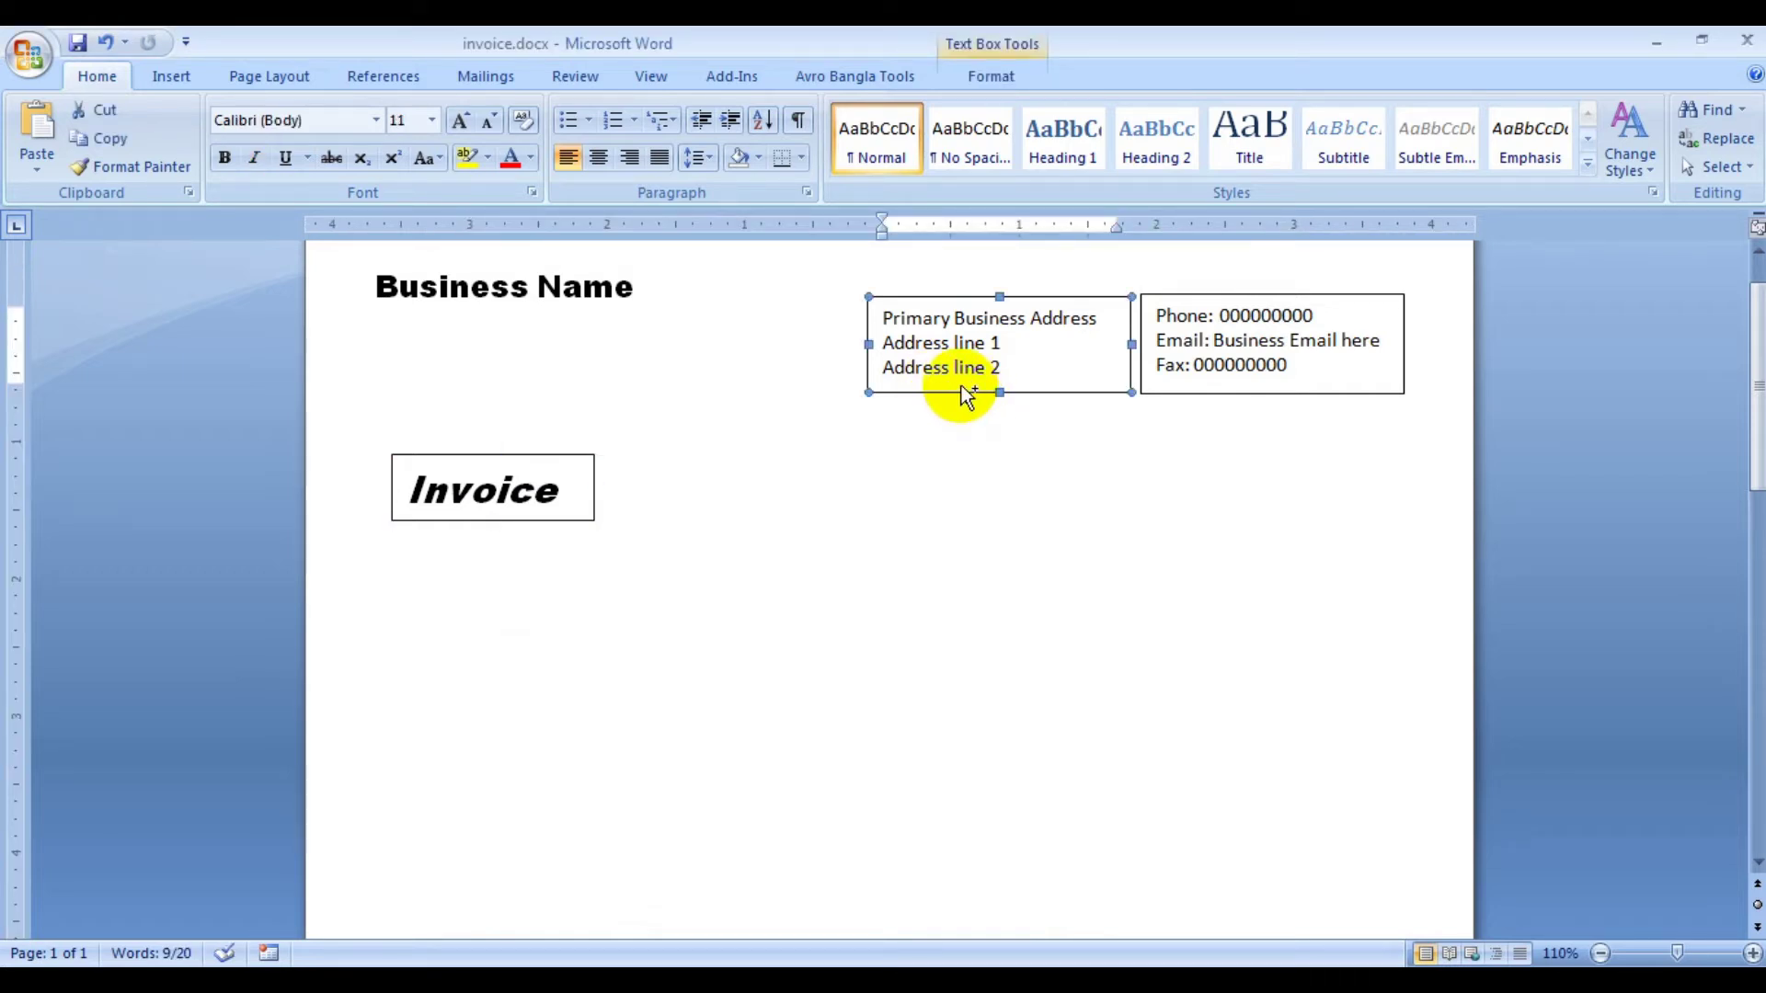
pyautogui.moveTo(962, 389); pyautogui.dragTo(475, 707)
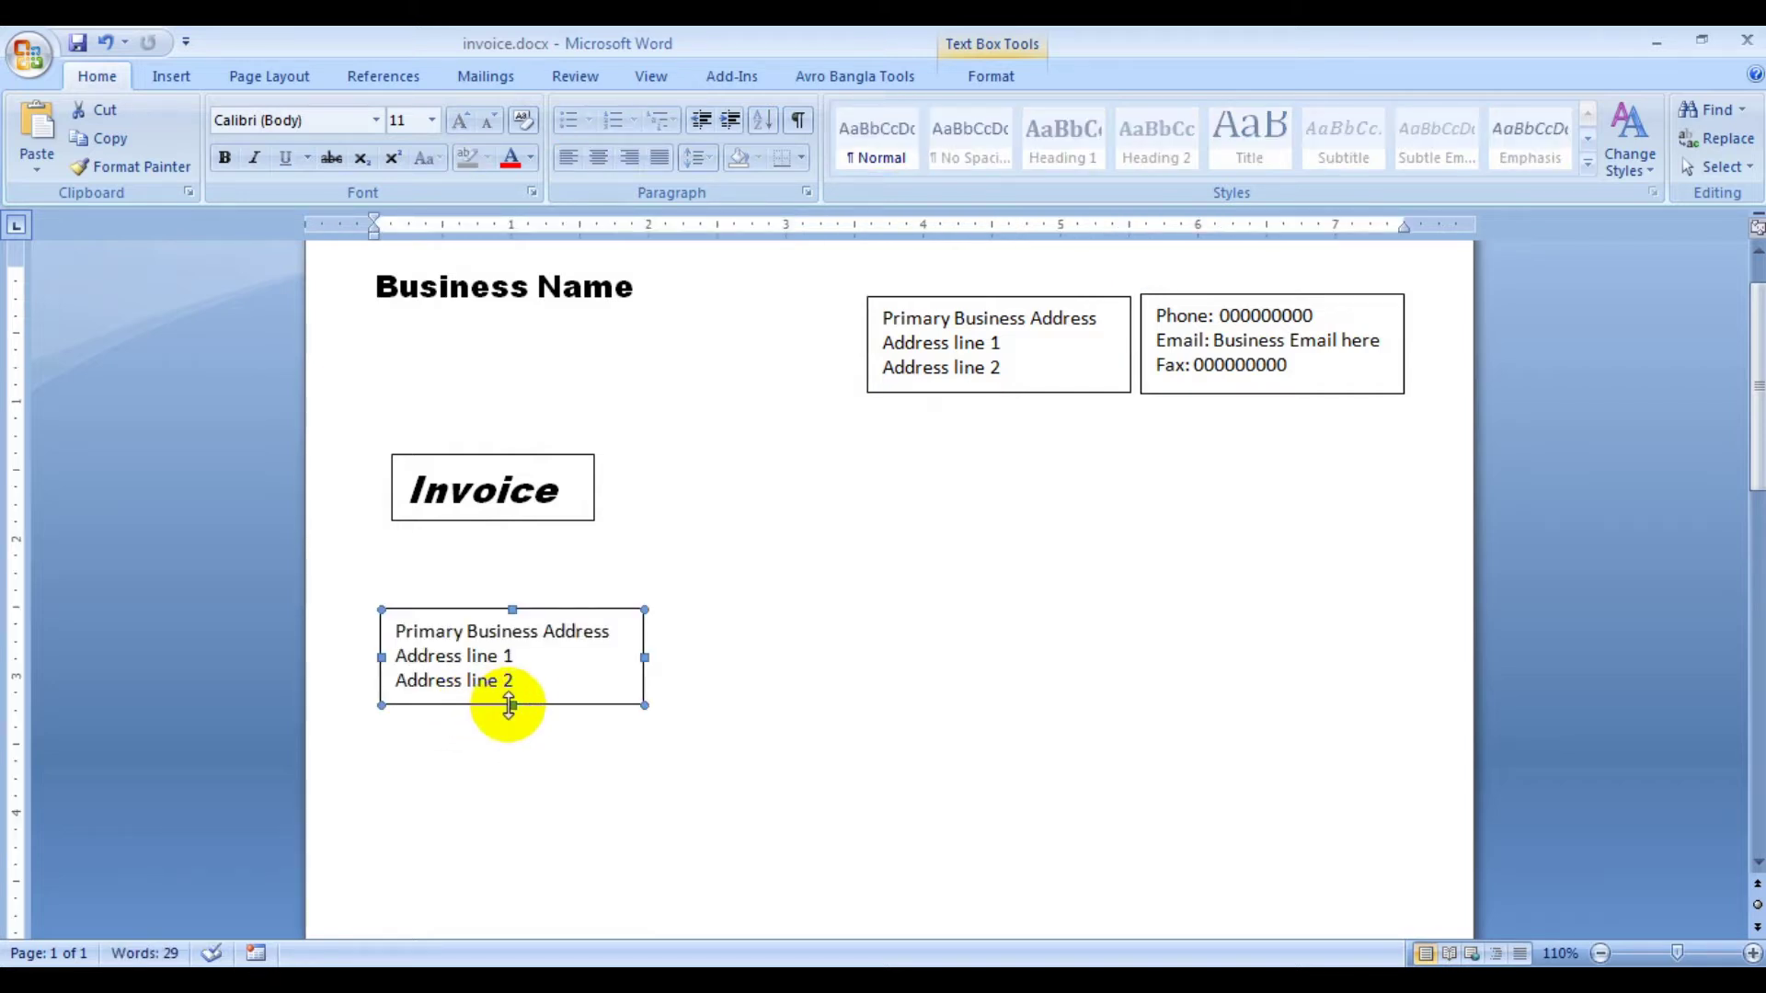
pyautogui.click(512, 678)
pyautogui.moveTo(619, 631); pyautogui.dragTo(418, 618)
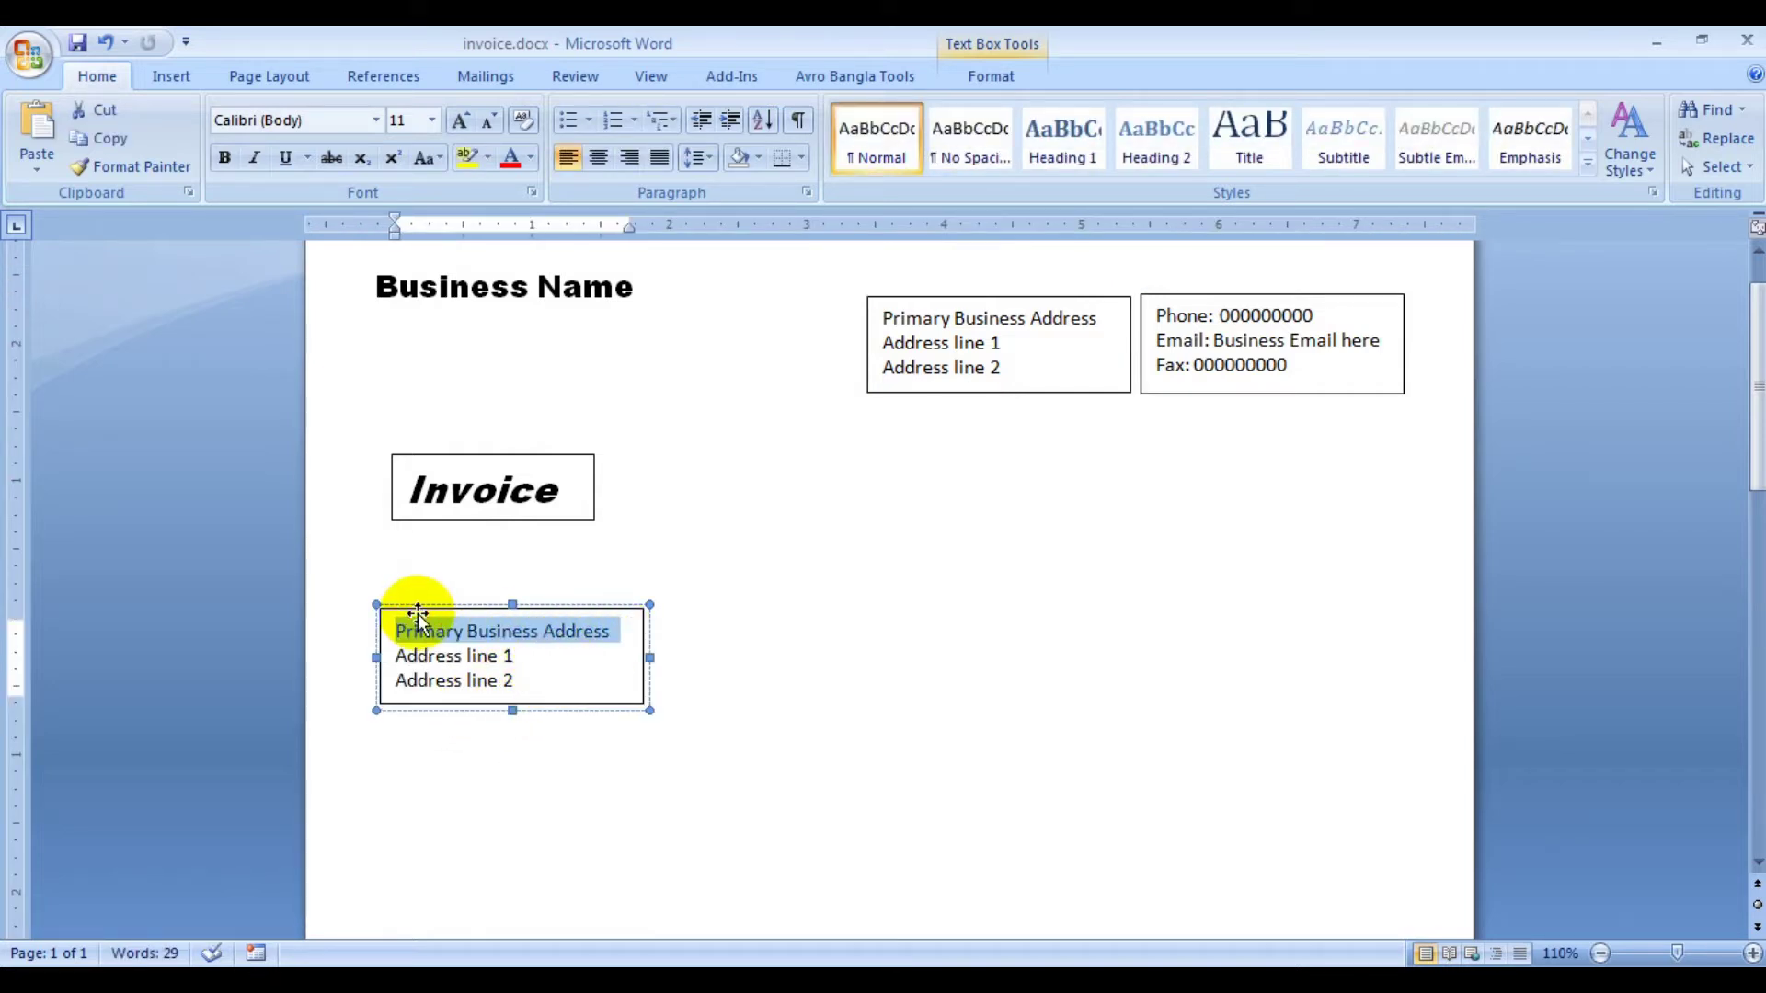
pyautogui.press('Delete')
pyautogui.press('Return')
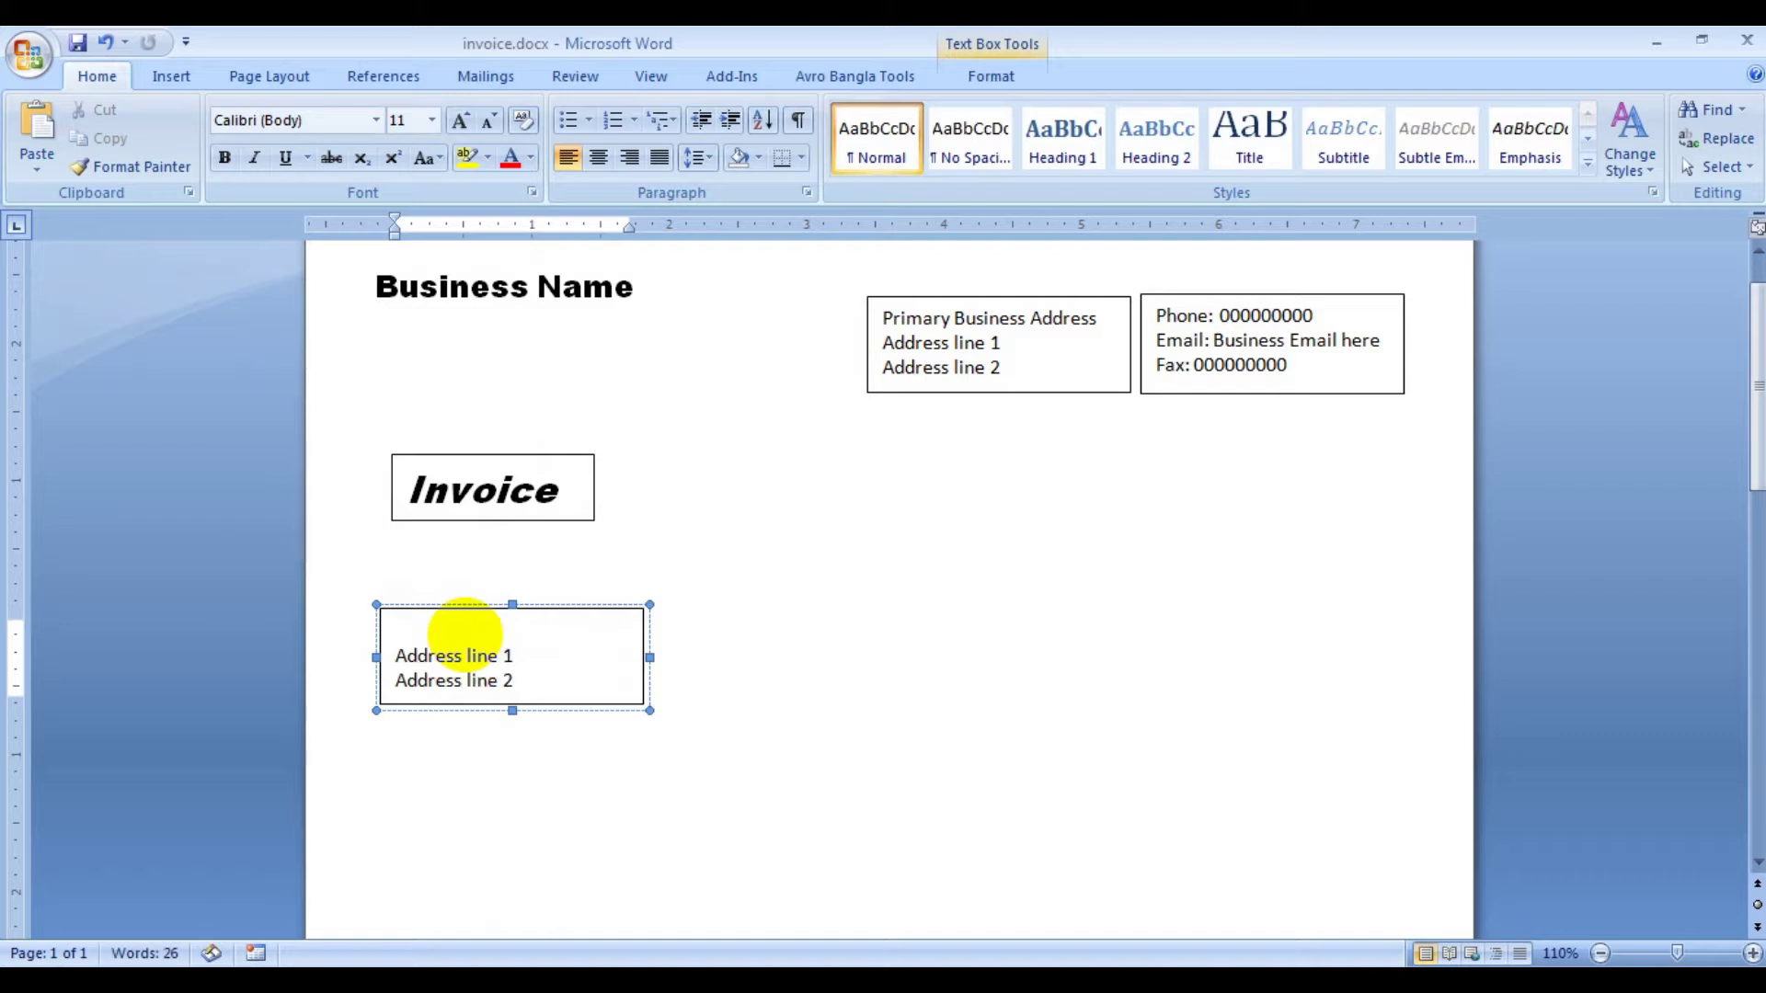
pyautogui.write('Bil')
pyautogui.write('l To:')
# - Replace Address line 1 with 'Name here' and make 'Bill To:' bold
pyautogui.click(445, 655)
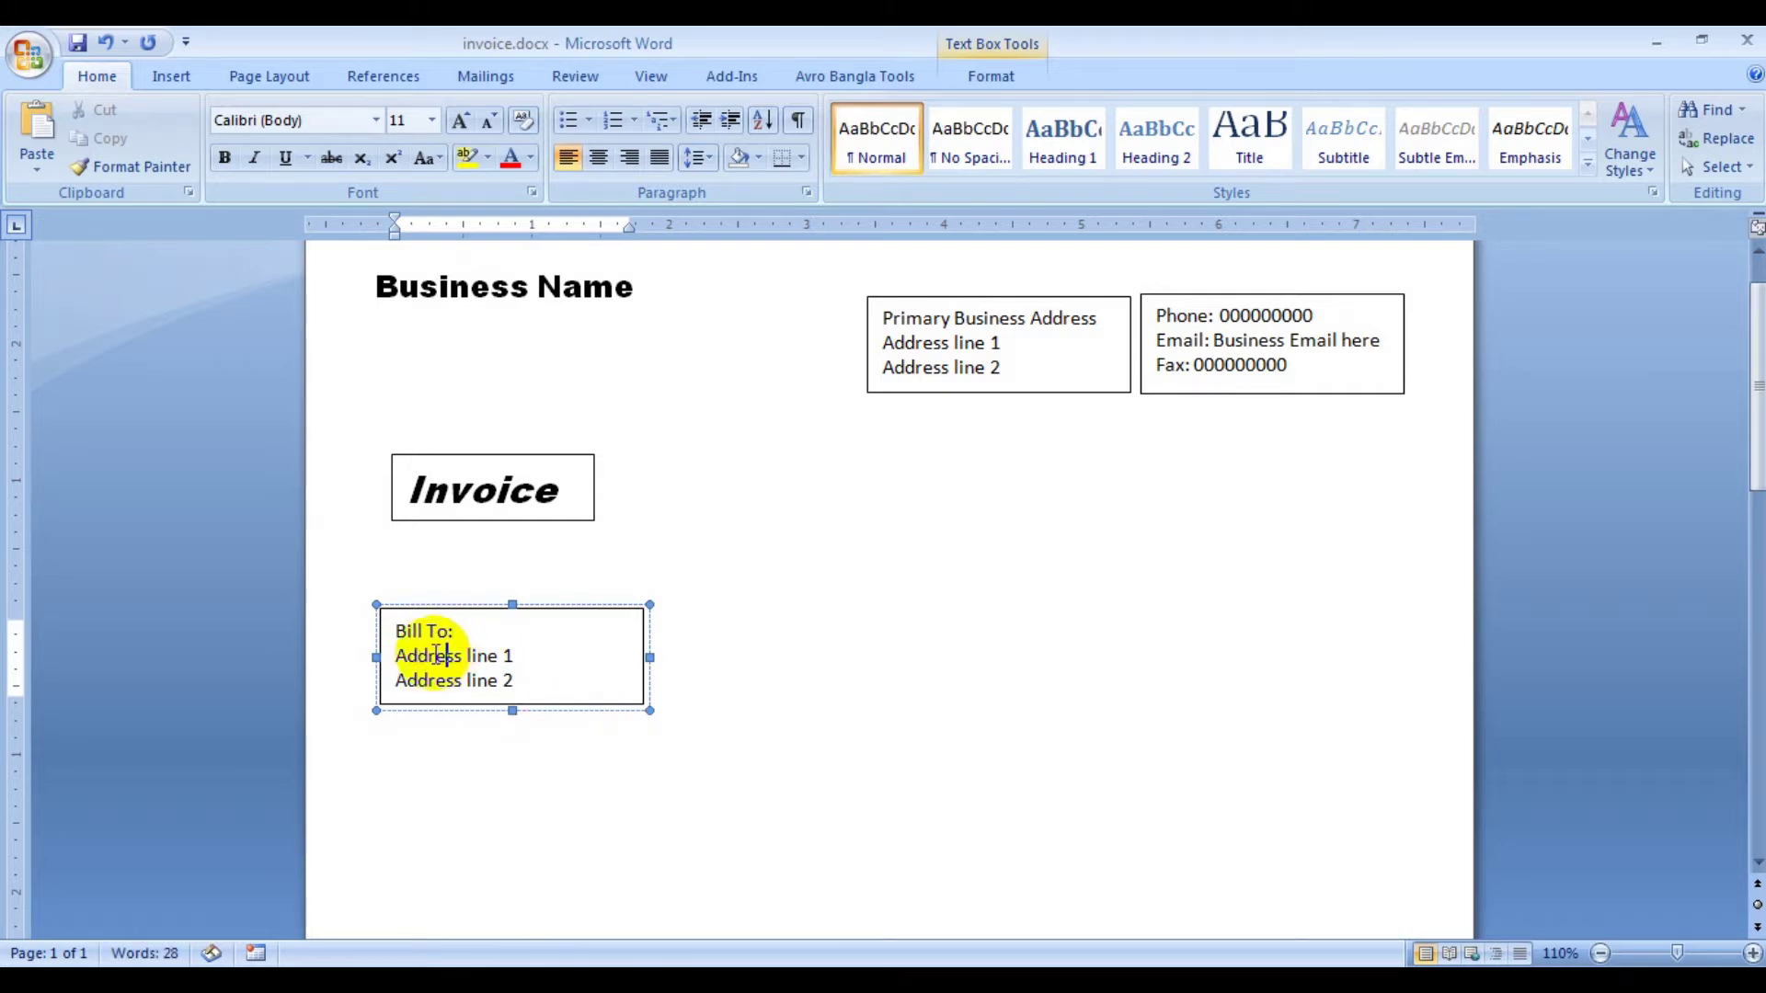
pyautogui.tripleClick(445, 655)
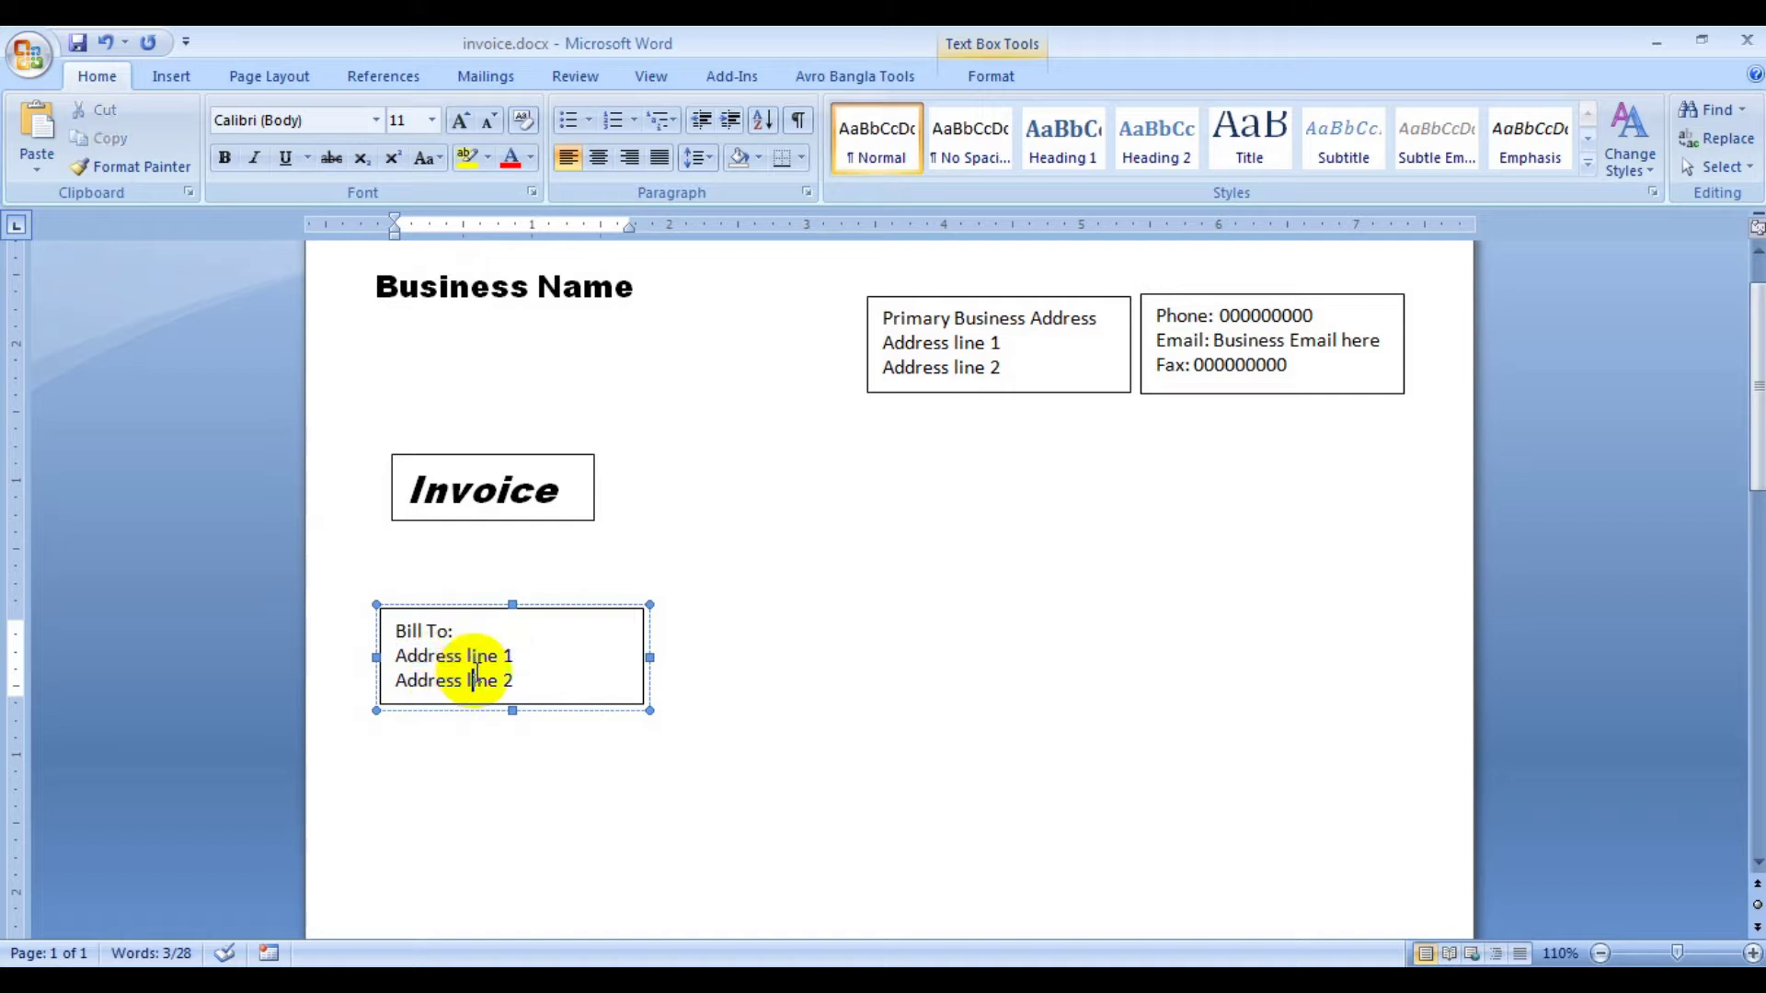
pyautogui.press('Delete')
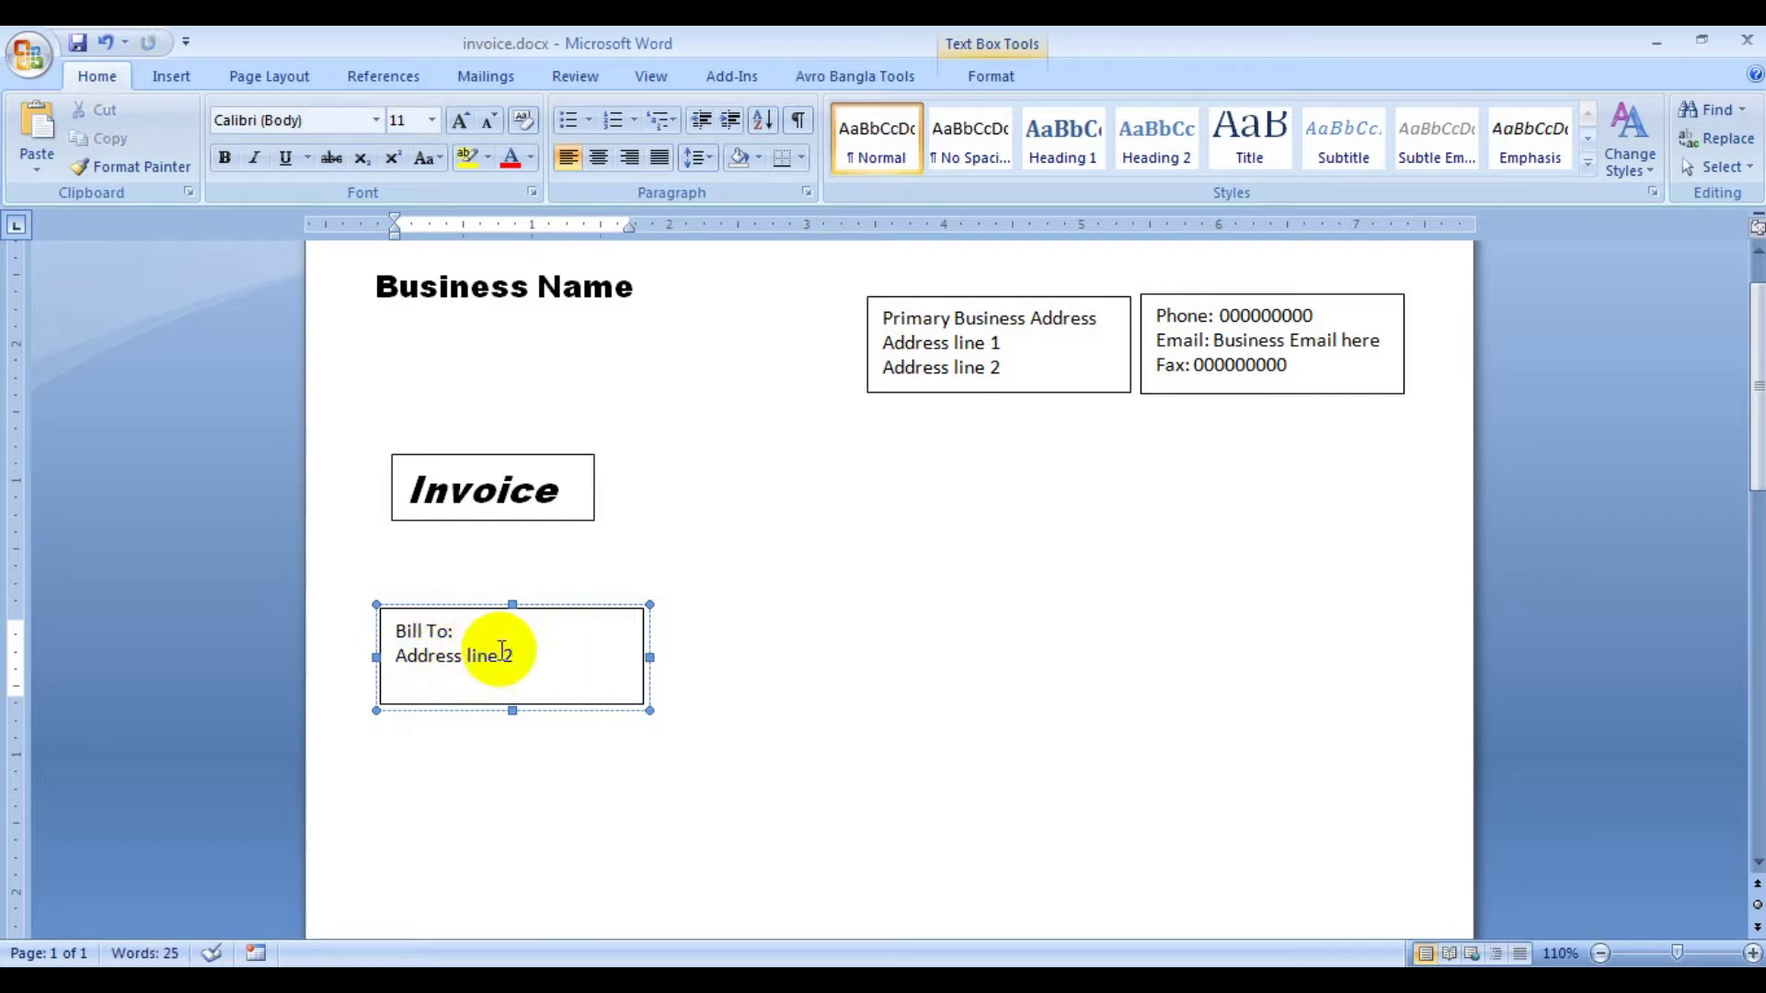
pyautogui.press('Return')
pyautogui.write('B')
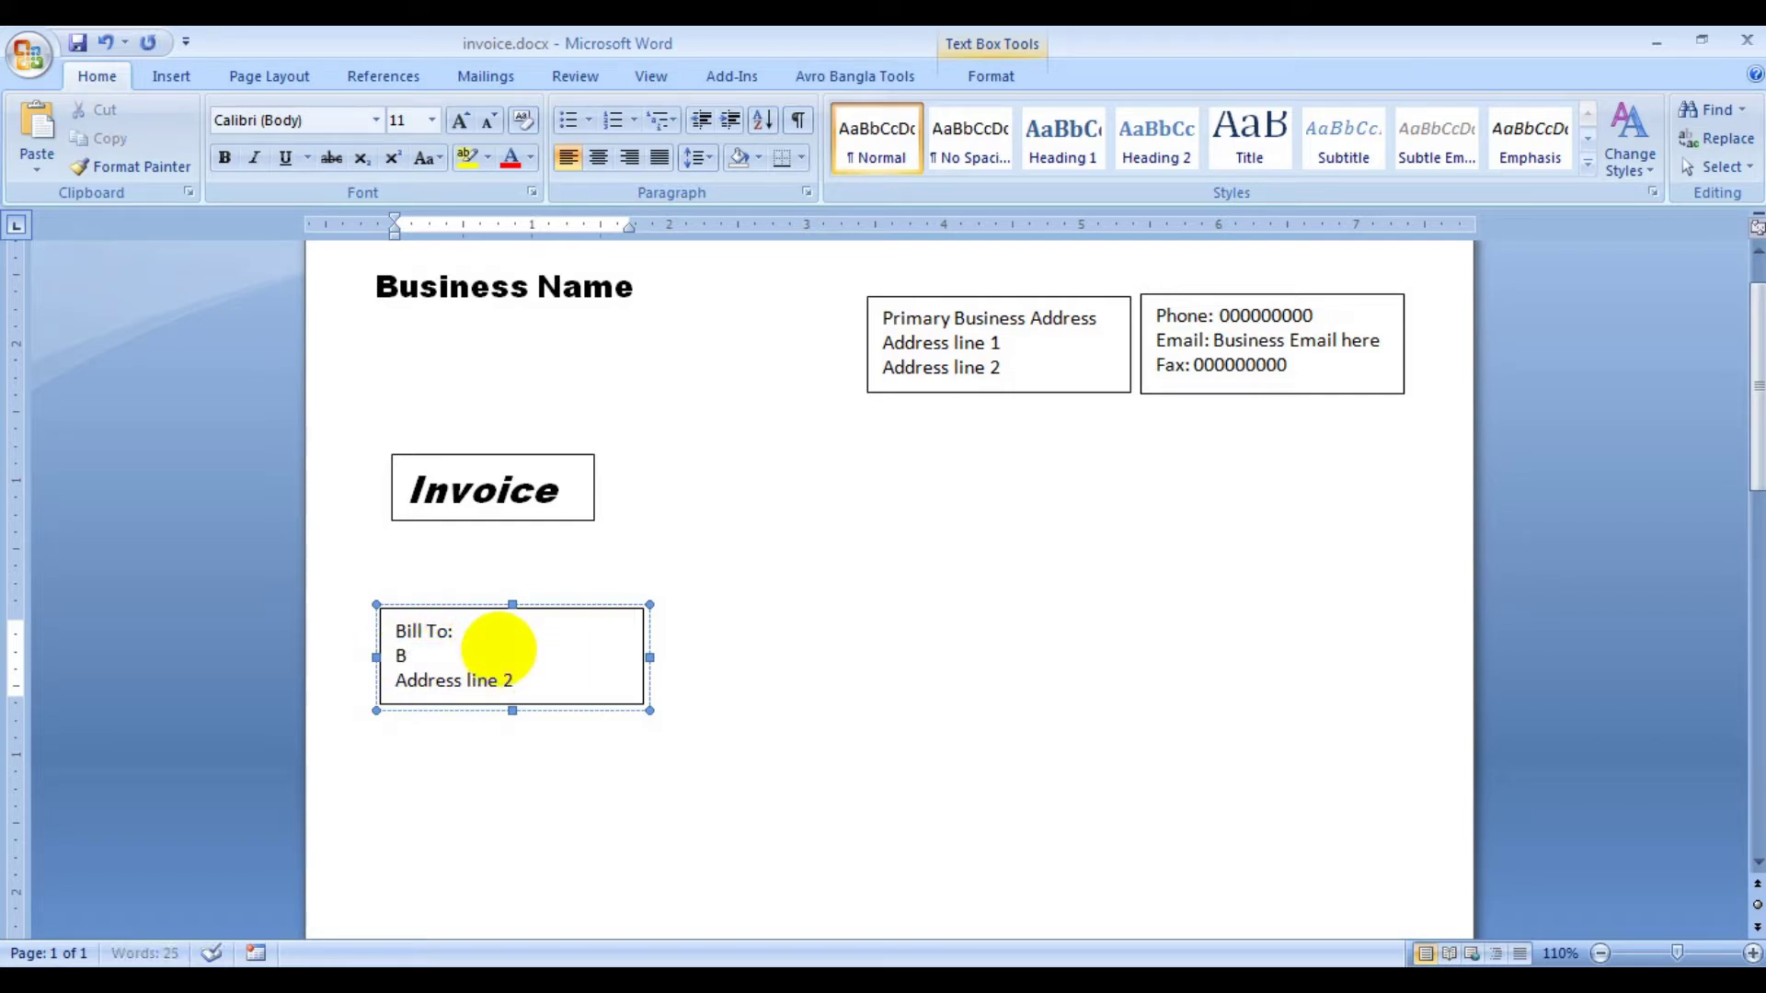
pyautogui.press('BackSpace')
pyautogui.write('Name')
pyautogui.write(' here')
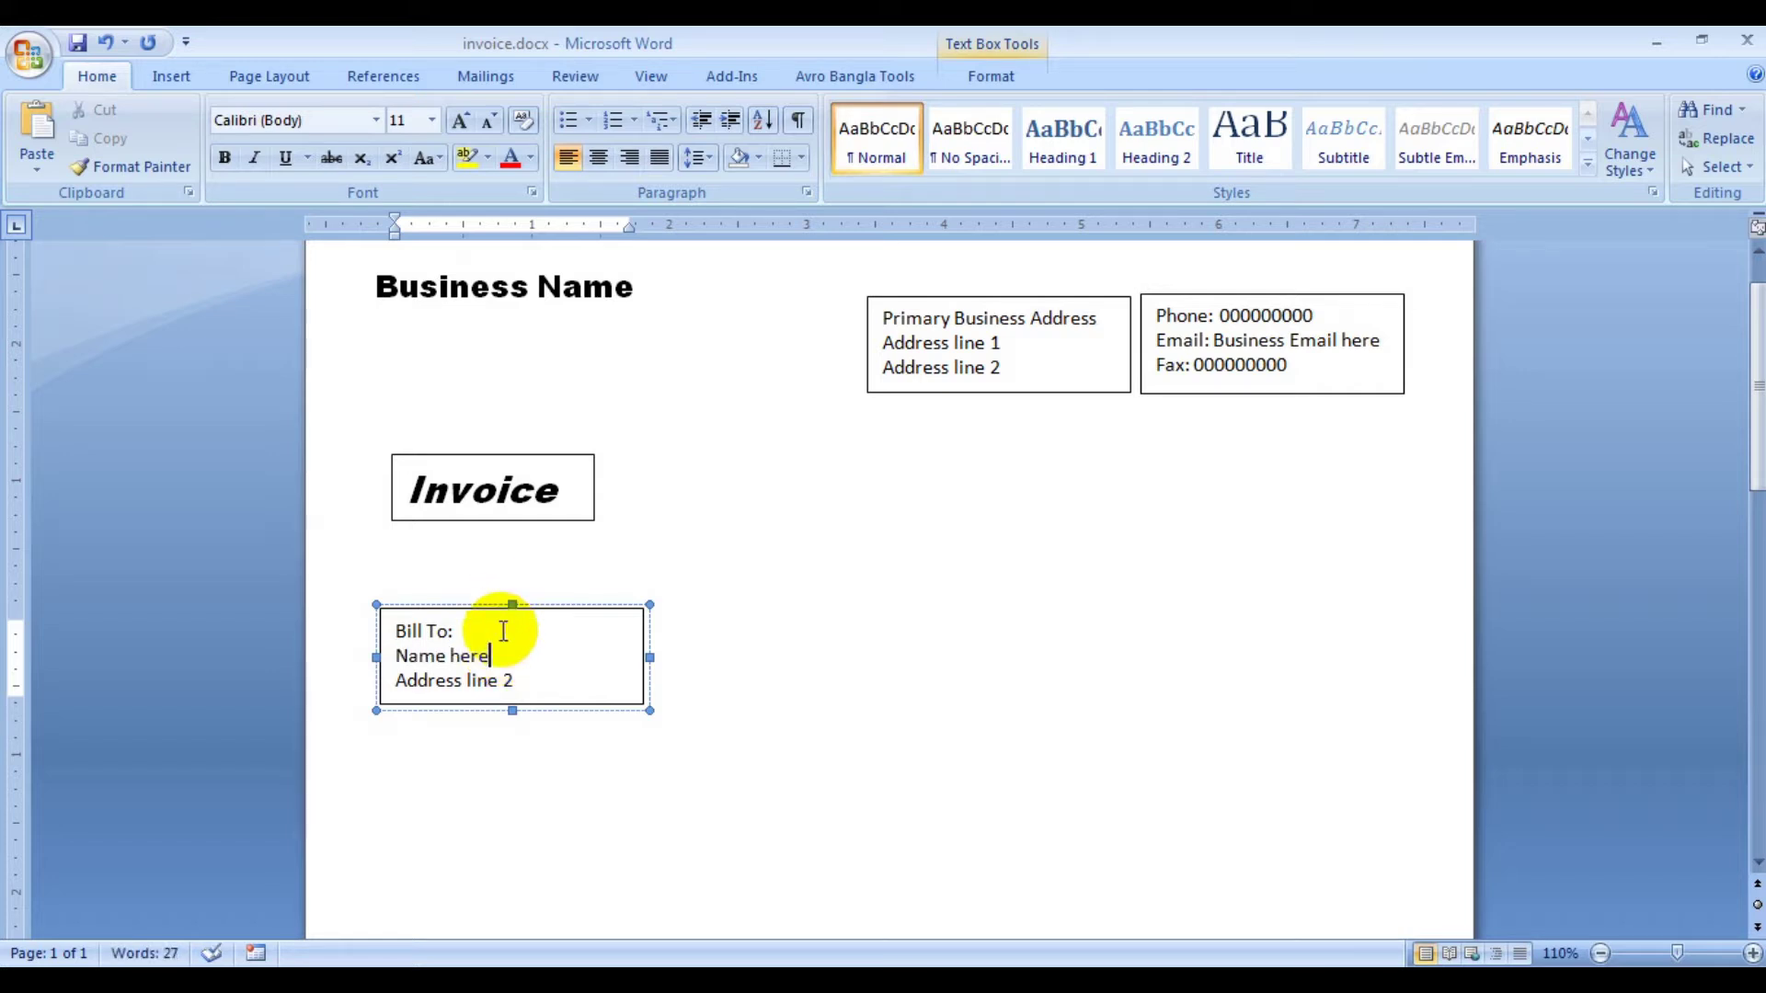
pyautogui.moveTo(465, 631); pyautogui.dragTo(397, 631)
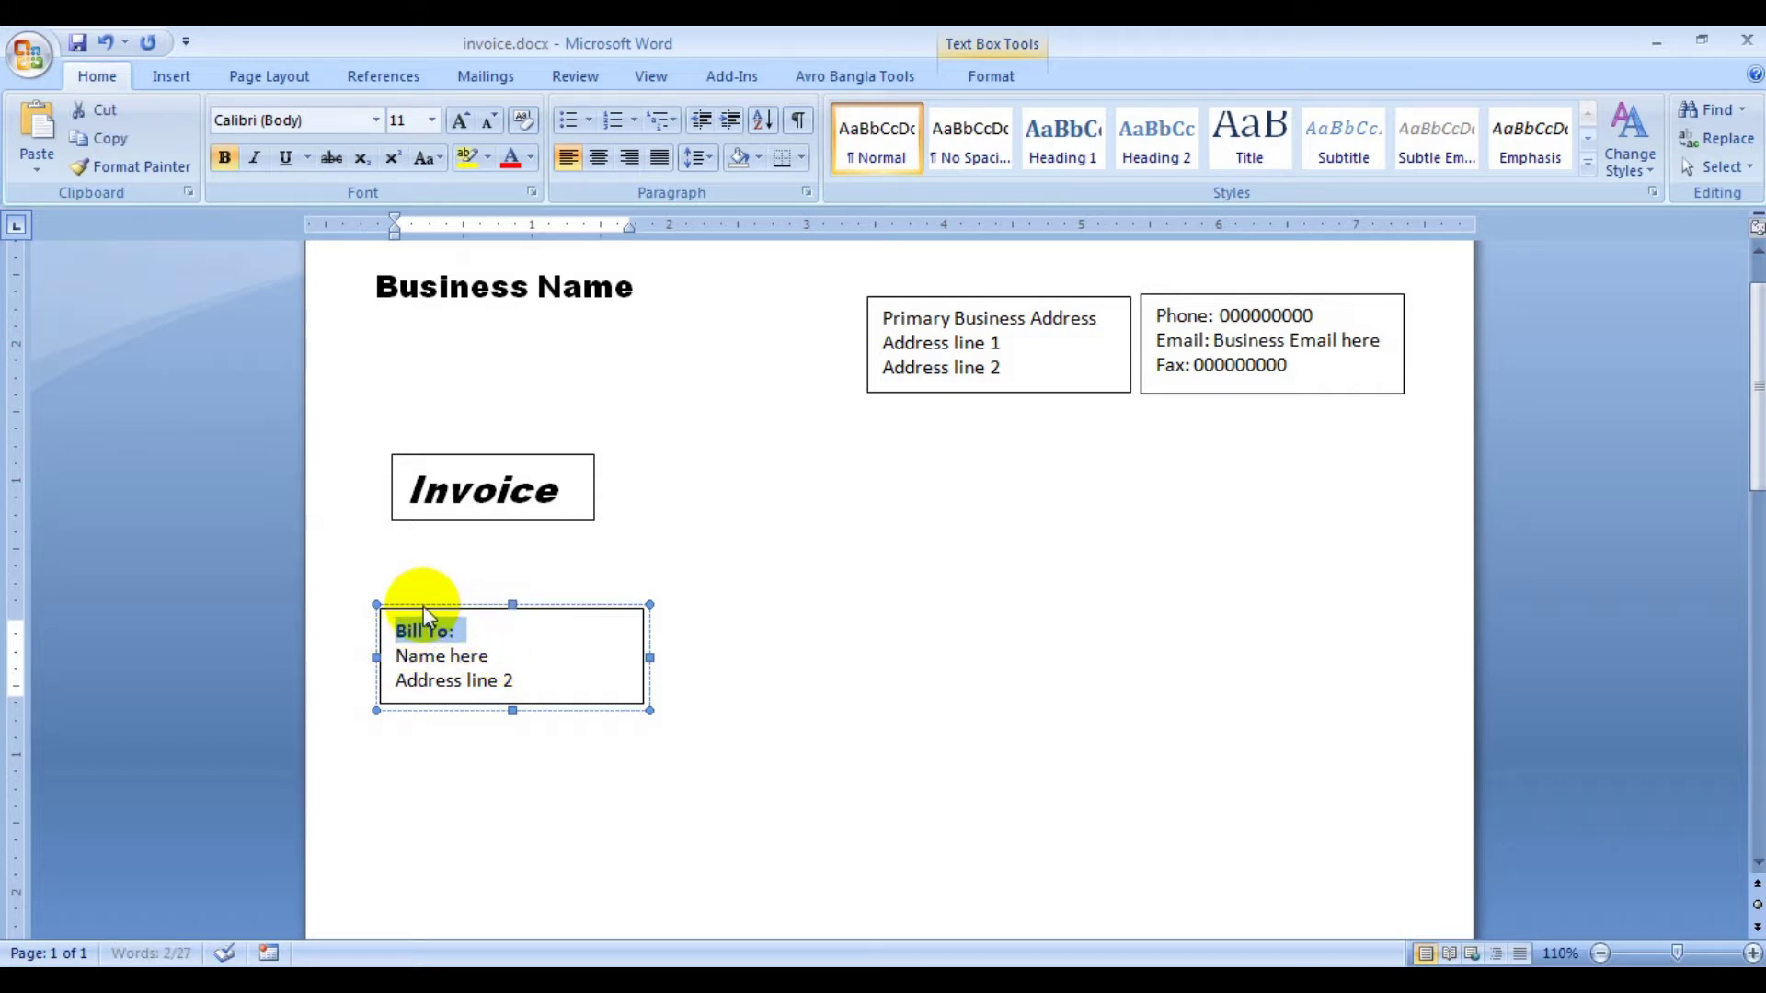
pyautogui.hotkey('ctrl', 'b')
pyautogui.click(435, 648)
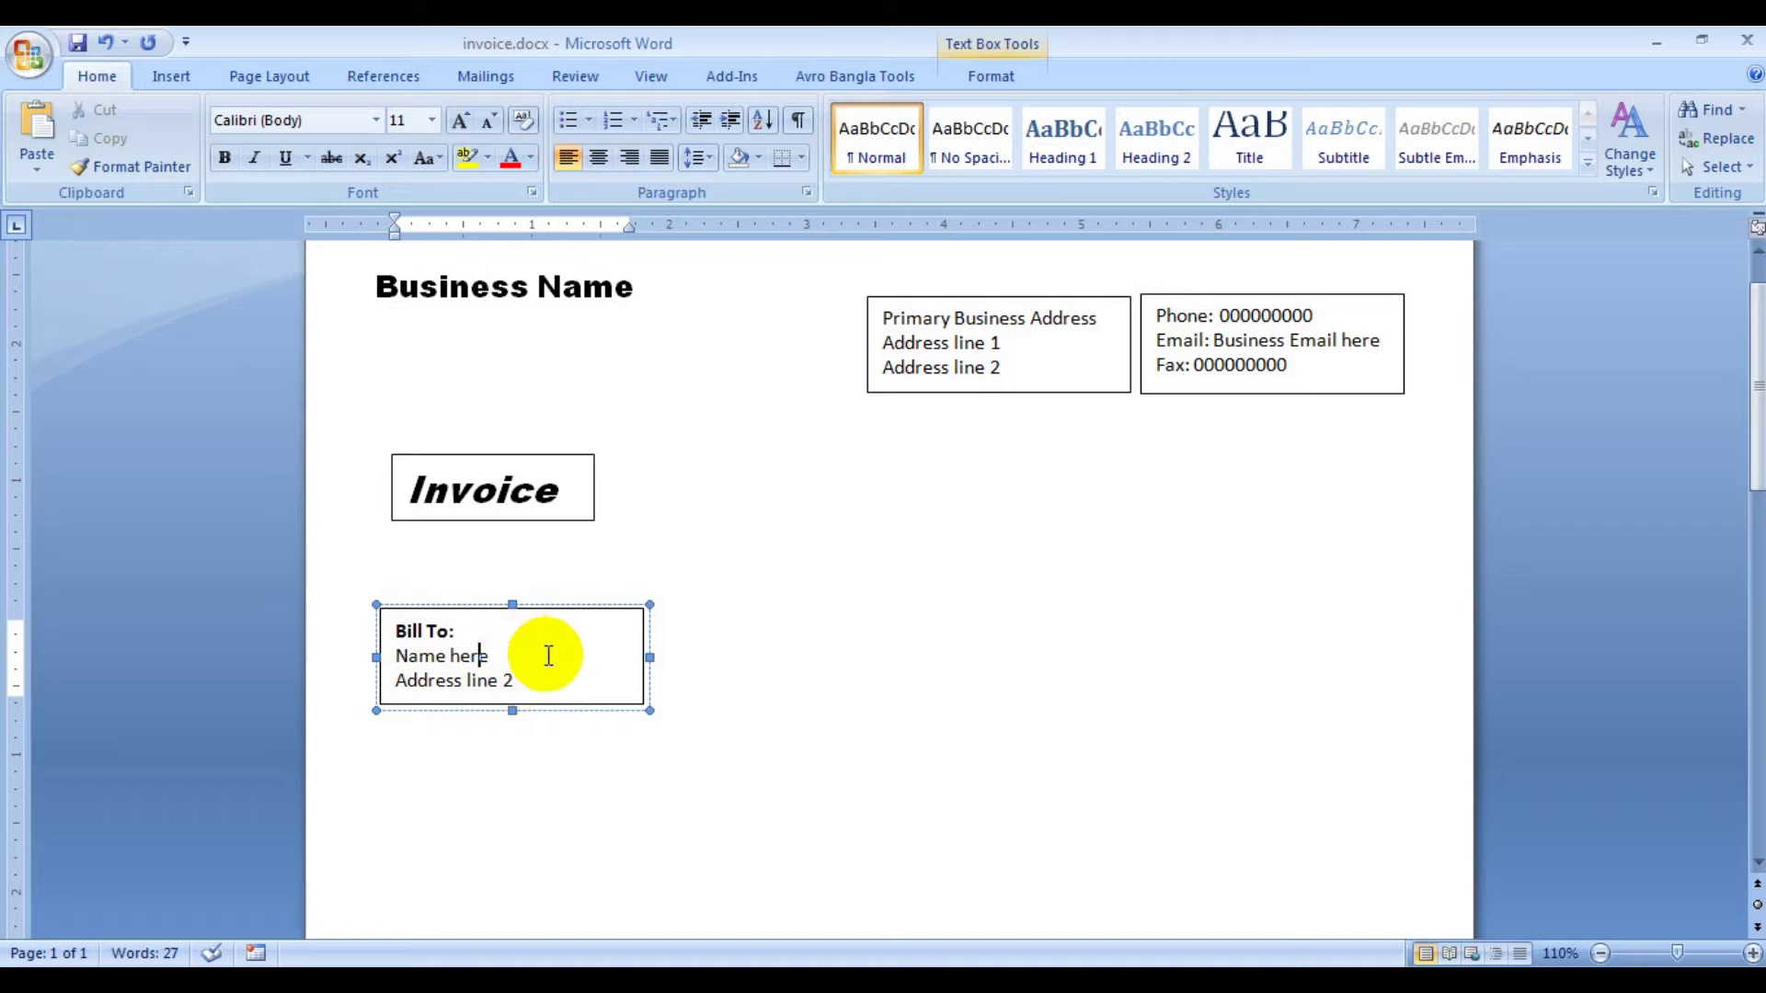
pyautogui.click(644, 659)
pyautogui.click(644, 658)
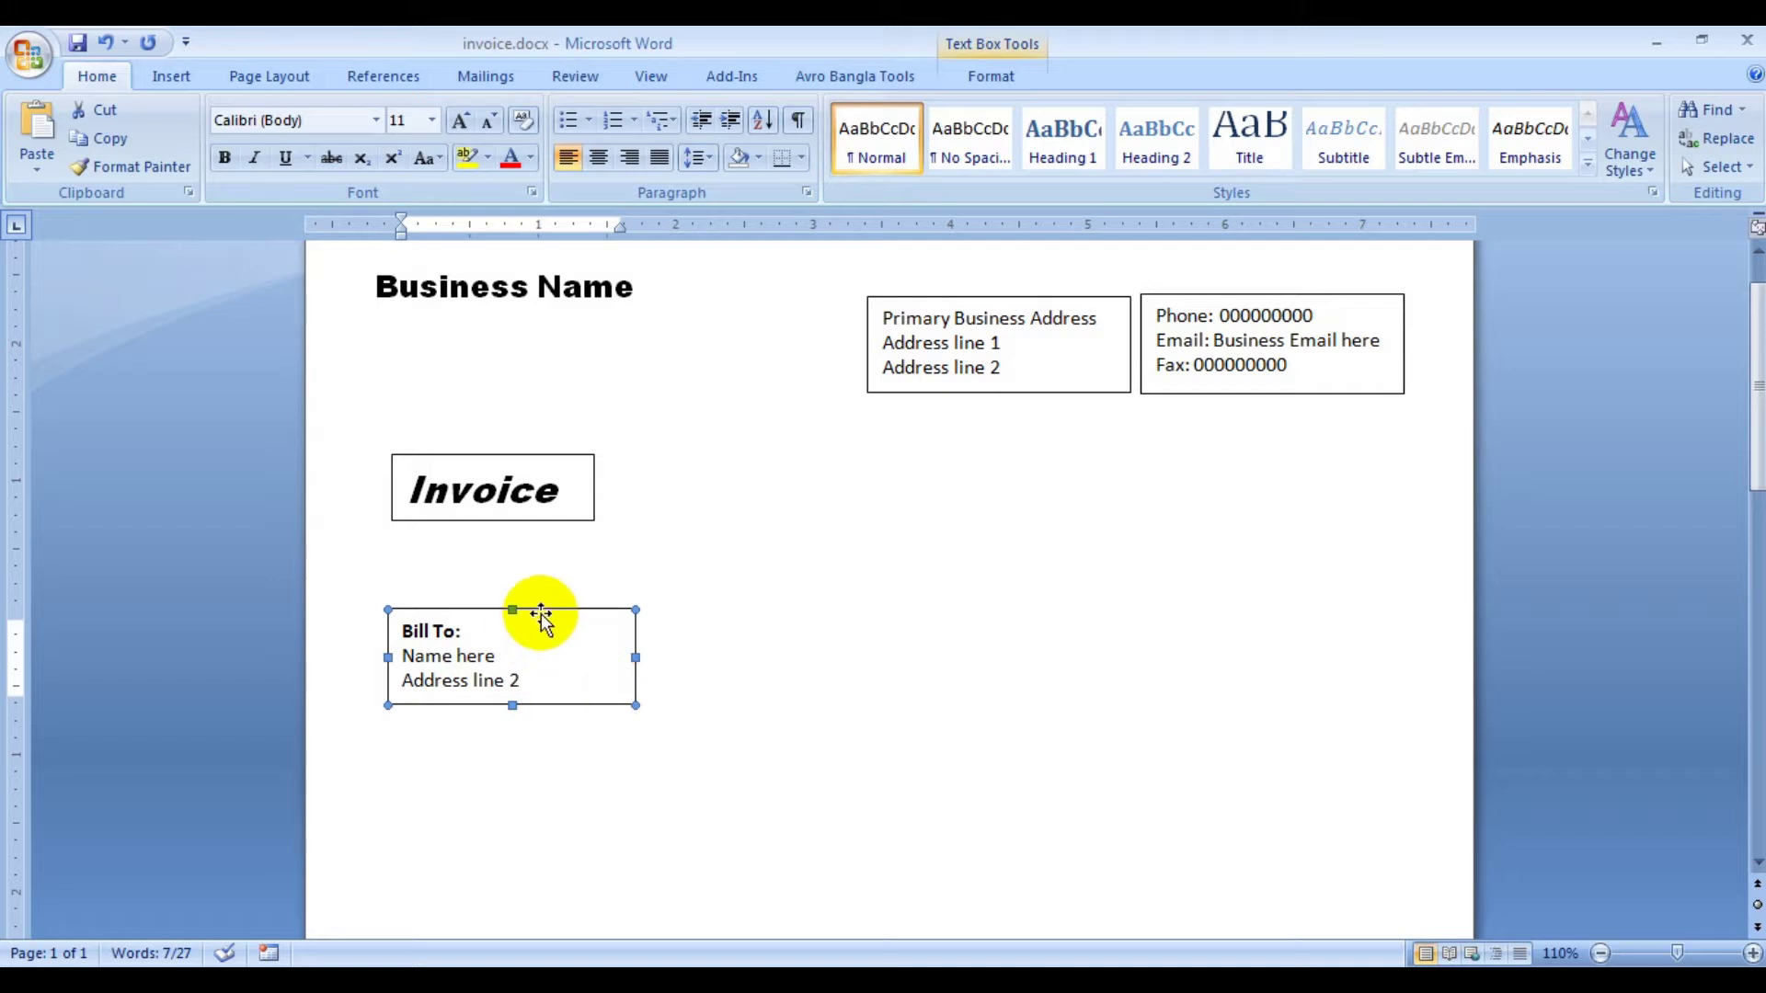
# - Place a duplicate of the Bill To box on the right, keeping the original in place
pyautogui.moveTo(541, 607)
pyautogui.mouseDown()
pyautogui.moveTo(944, 621)
pyautogui.moveTo(938, 511)
pyautogui.mouseUp()
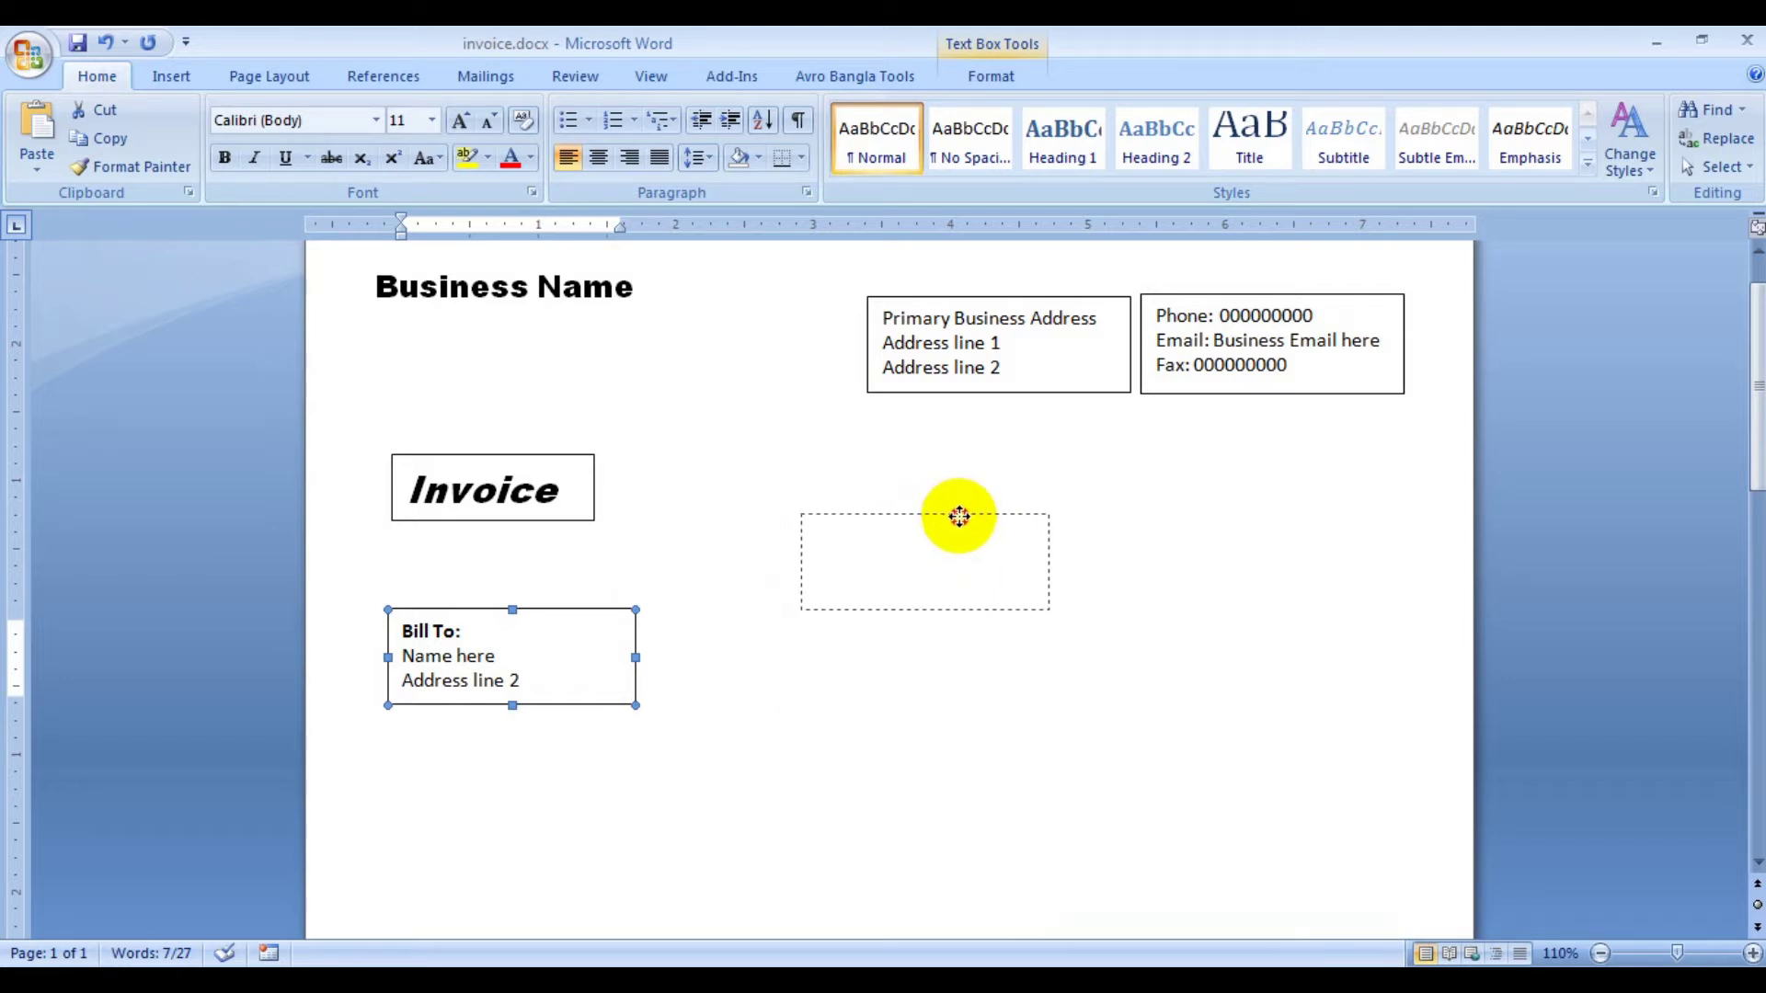
pyautogui.moveTo(938, 512); pyautogui.dragTo(950, 516)
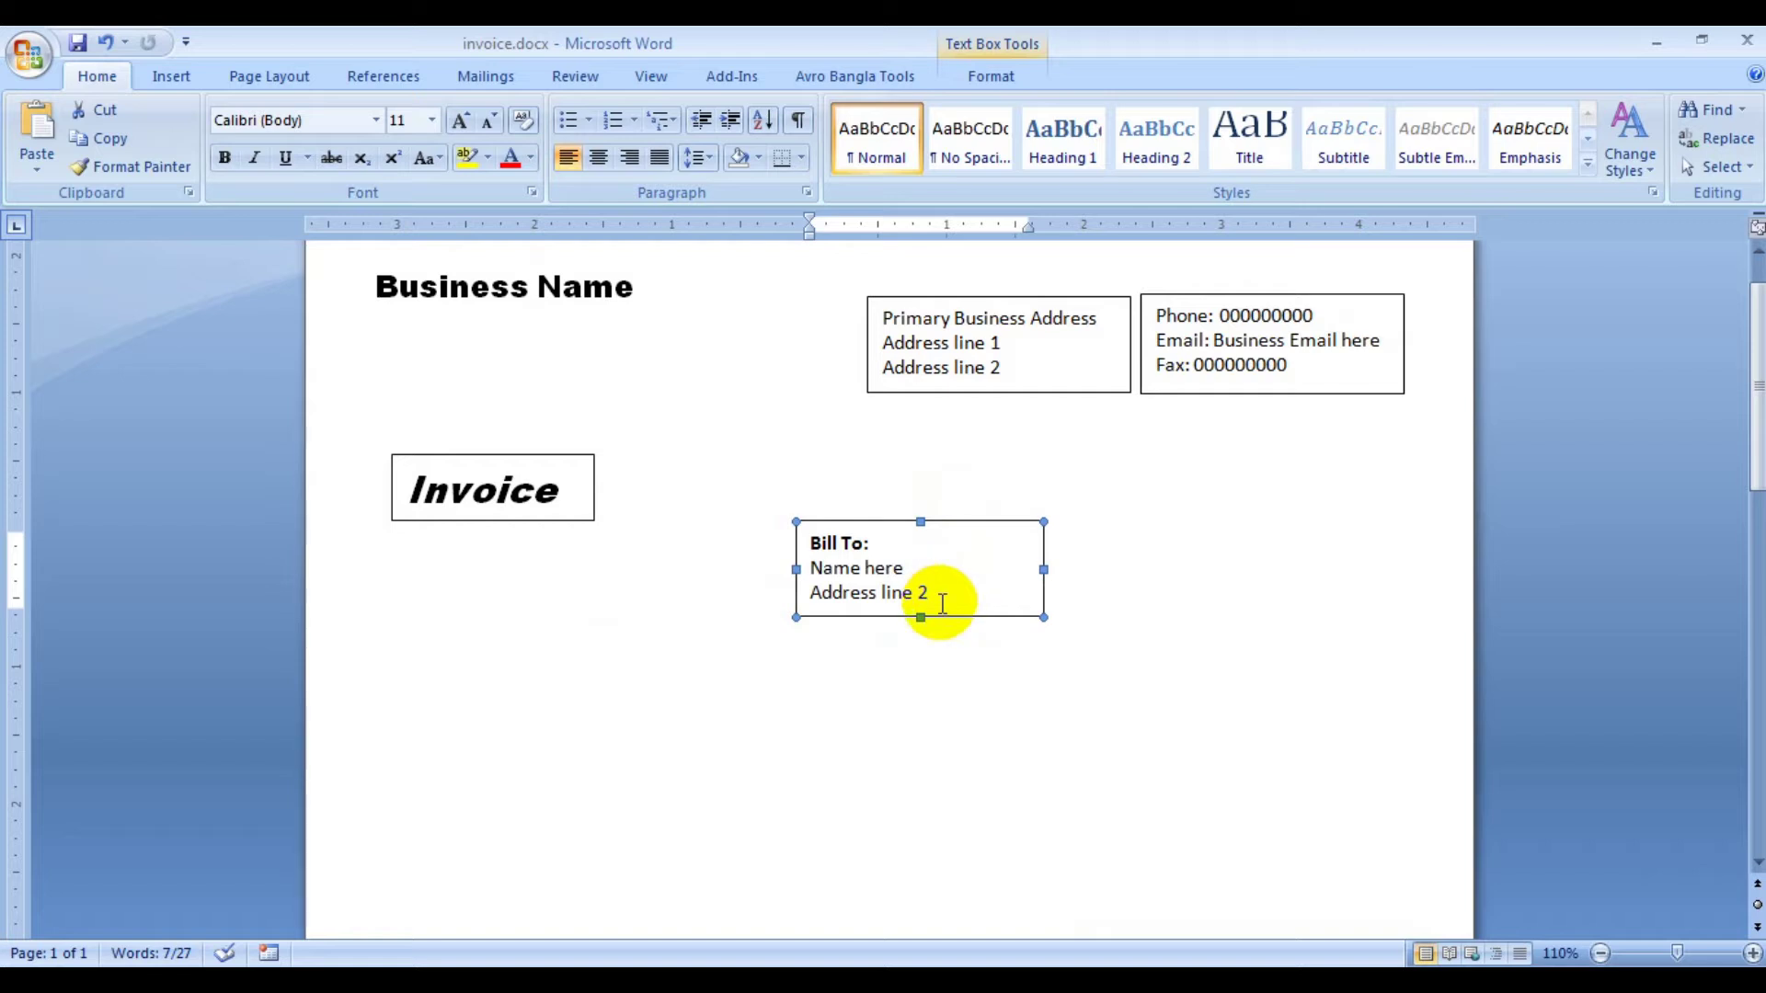
pyautogui.hotkey('ctrl', 'z')
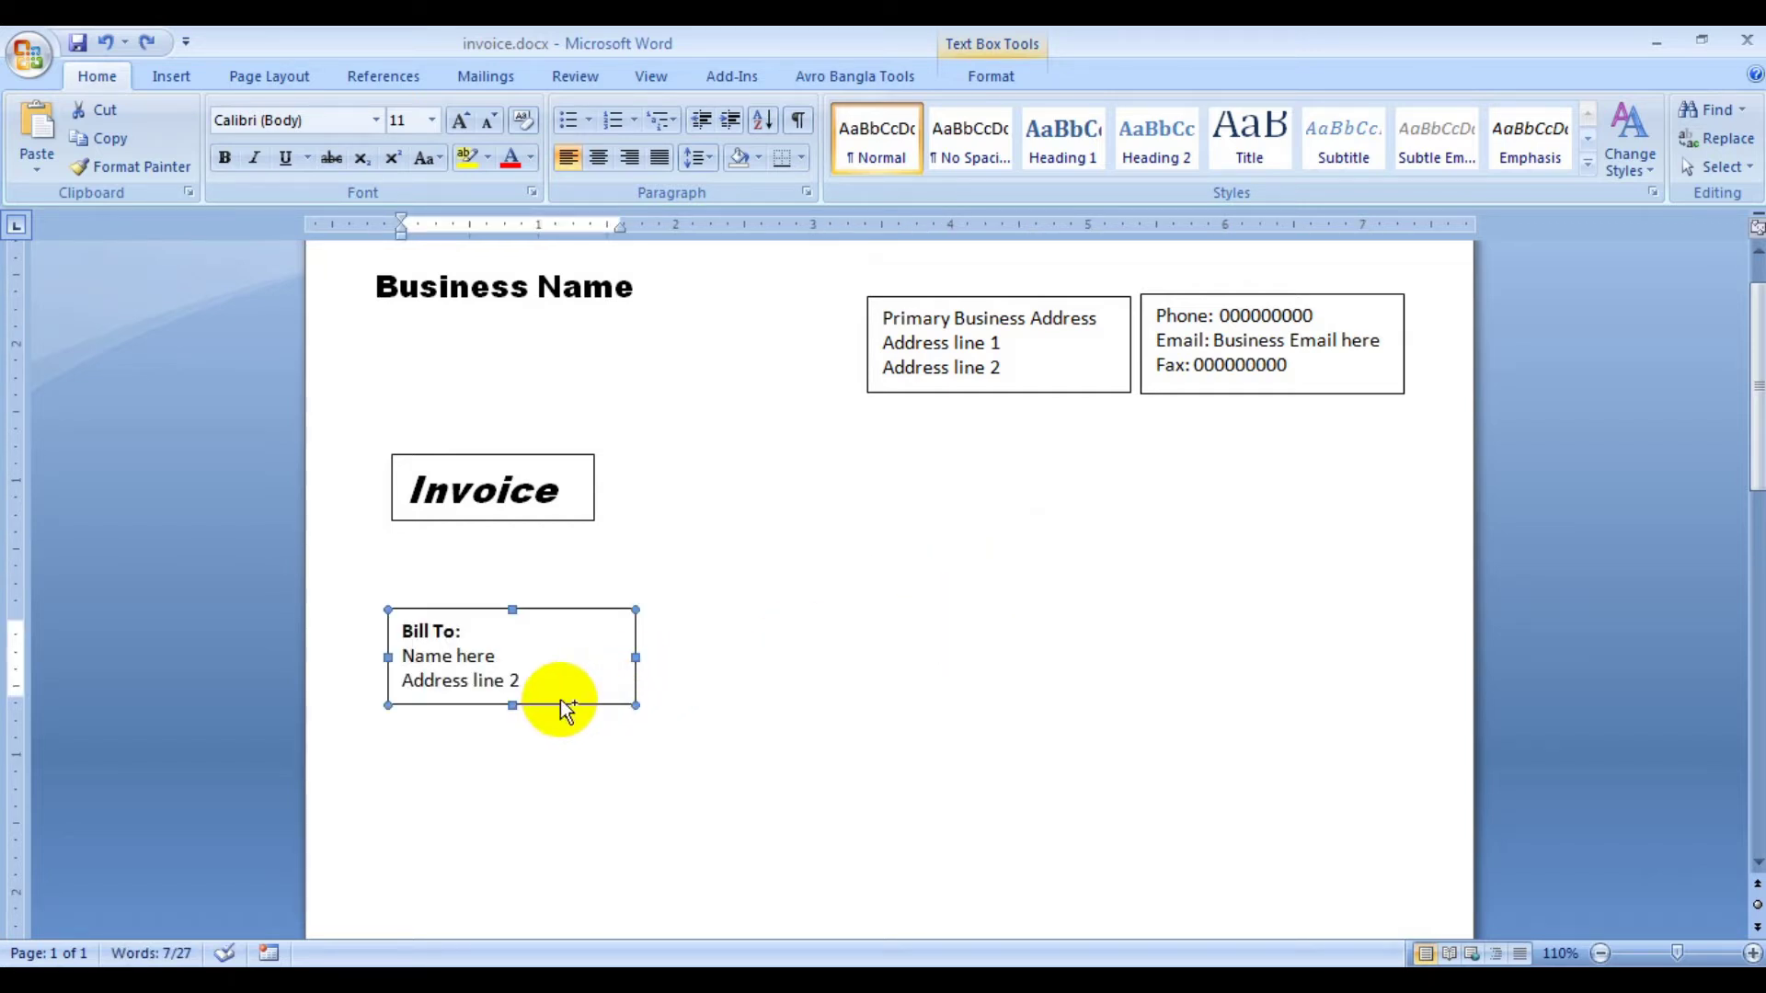
pyautogui.keyDown('ctrl'); pyautogui.moveTo(563, 709); pyautogui.dragTo(946, 619); pyautogui.keyUp('ctrl')
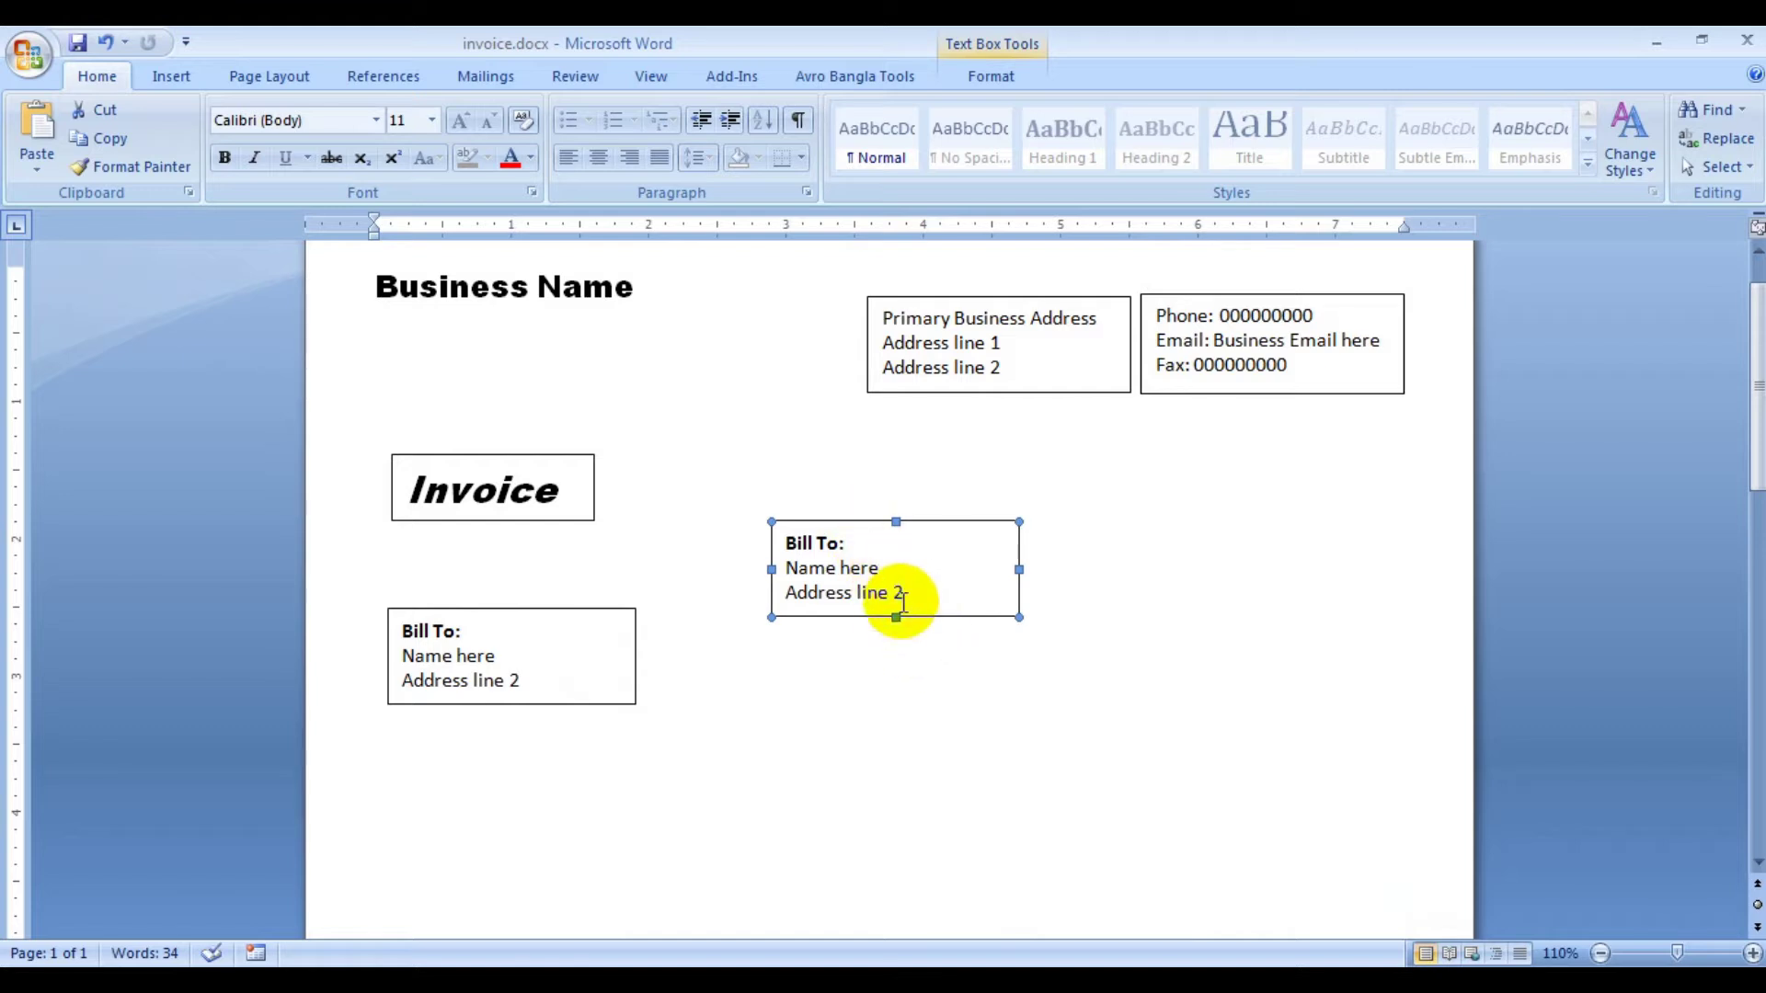
# - Replace the duplicate box's text with 'Invoive#:' and 'Invoice Date:' lines
pyautogui.moveTo(897, 592); pyautogui.dragTo(802, 543)
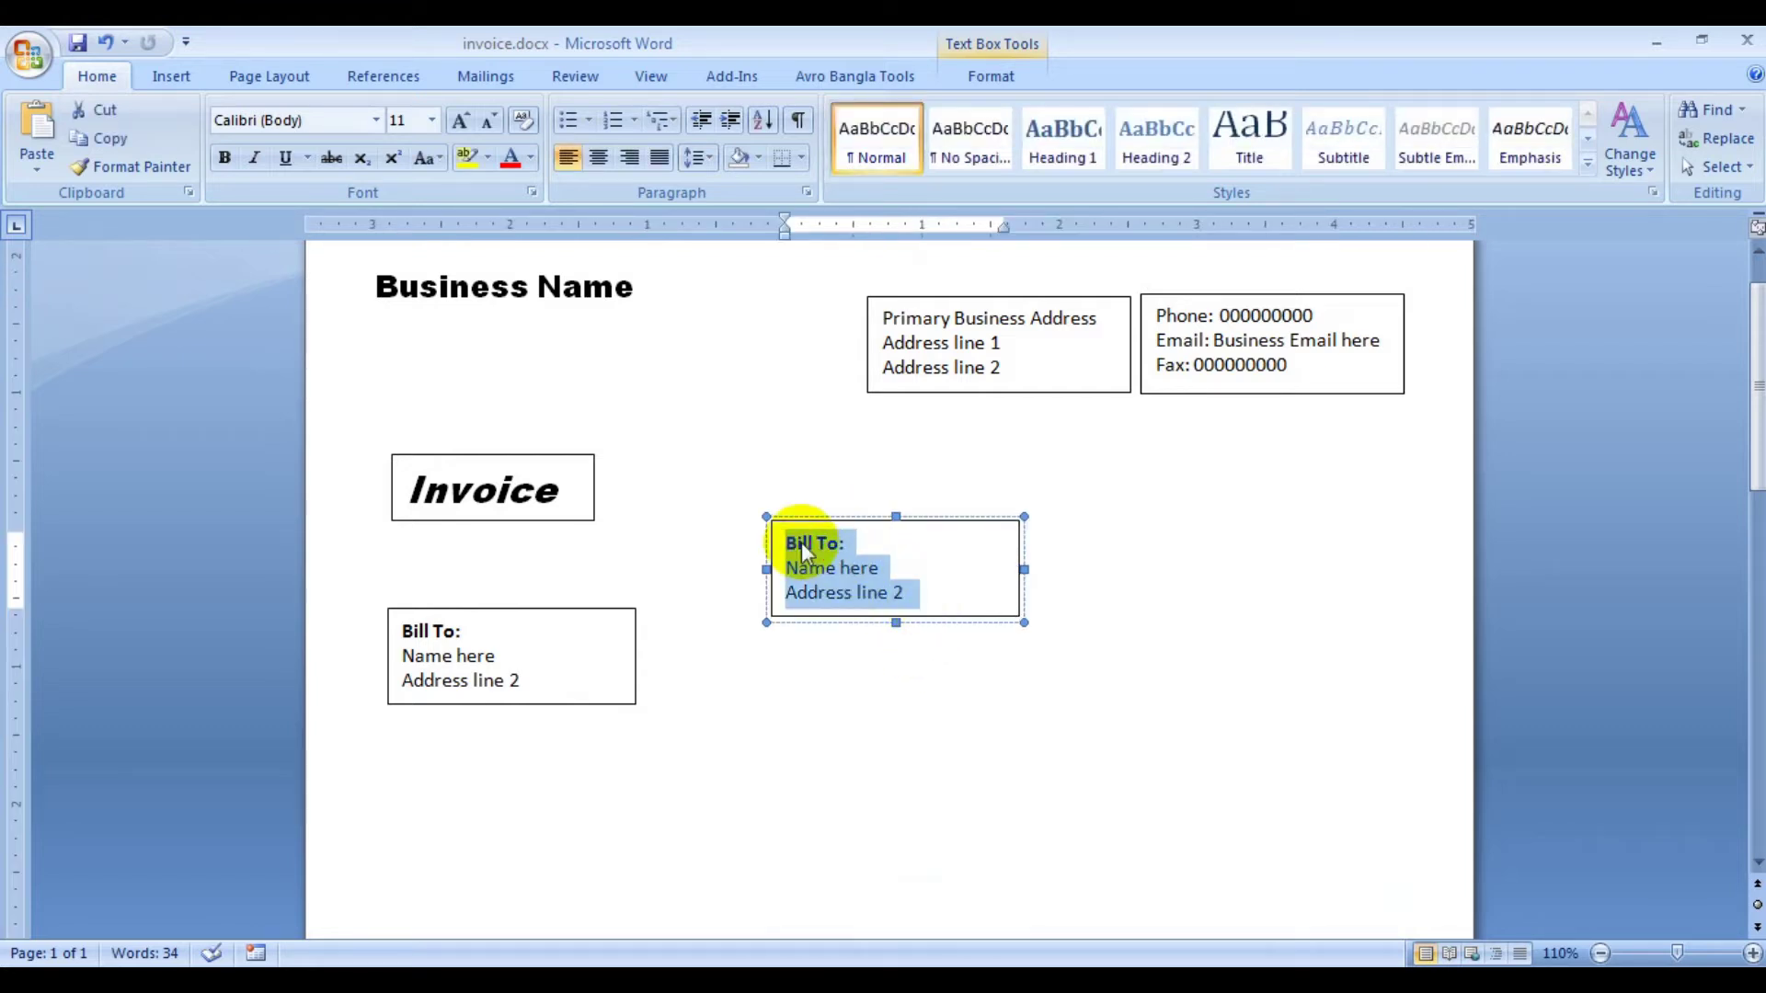
pyautogui.press('Delete')
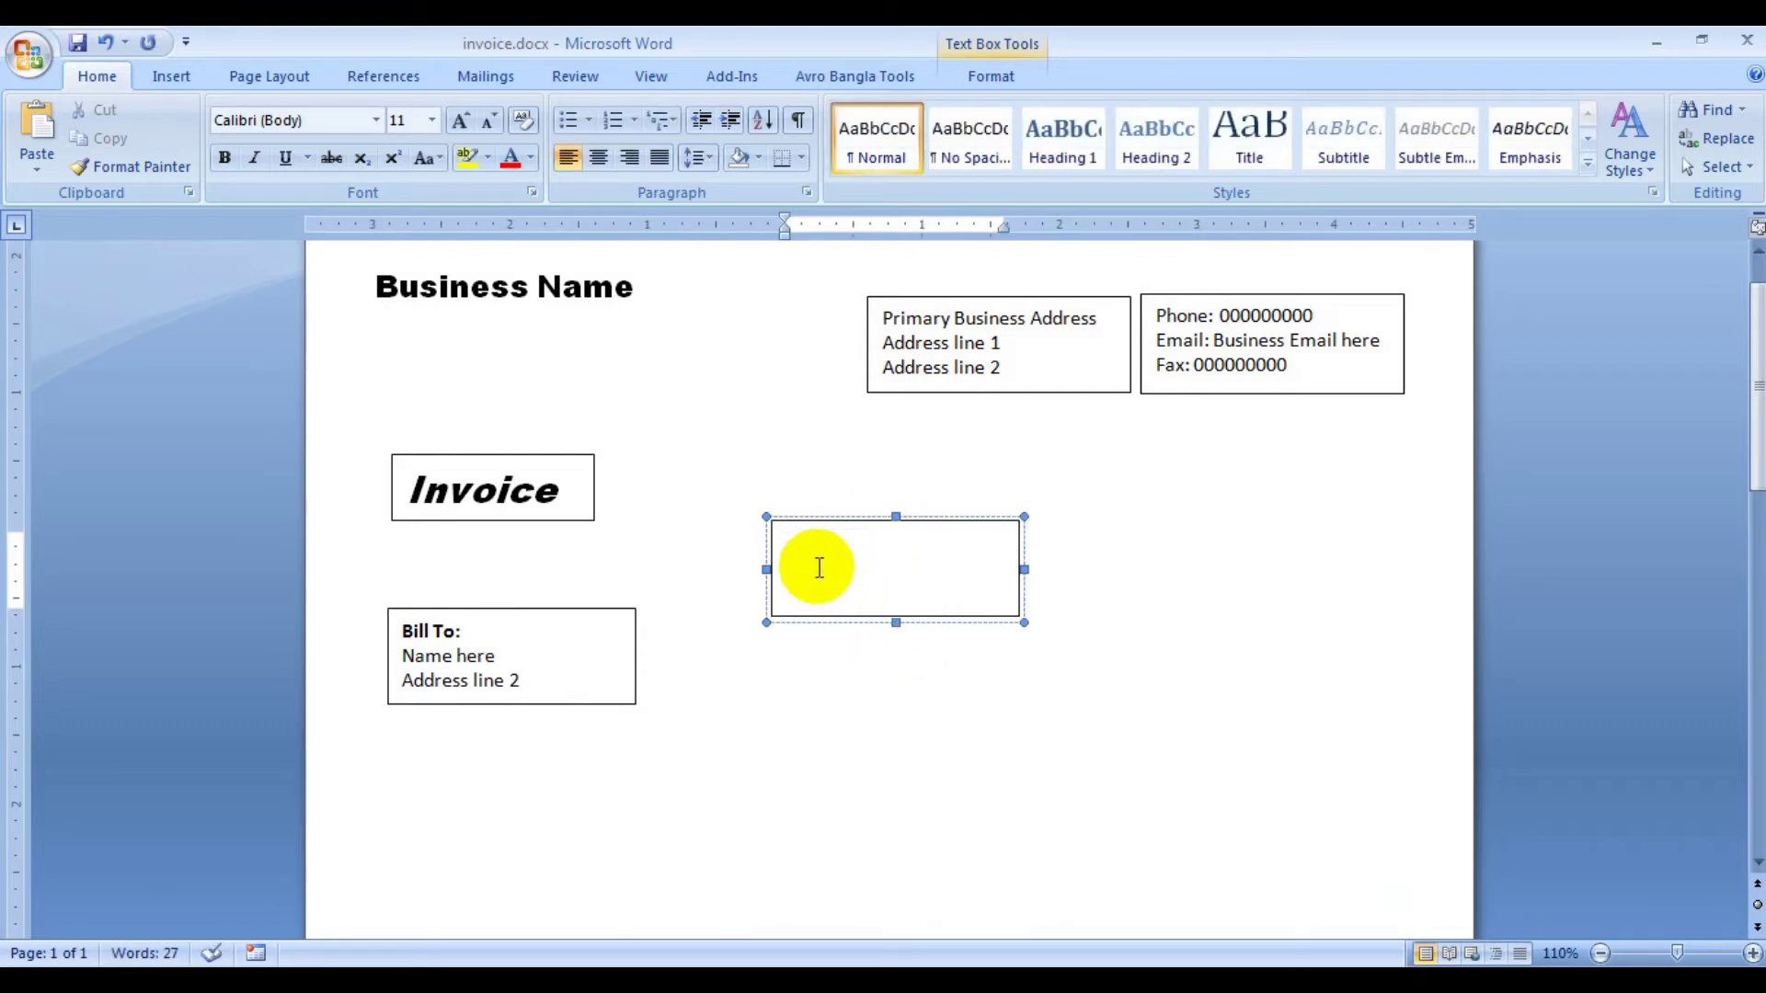
pyautogui.write('in')
pyautogui.write('voive')
pyautogui.press('BackSpace')
pyautogui.press('Return')
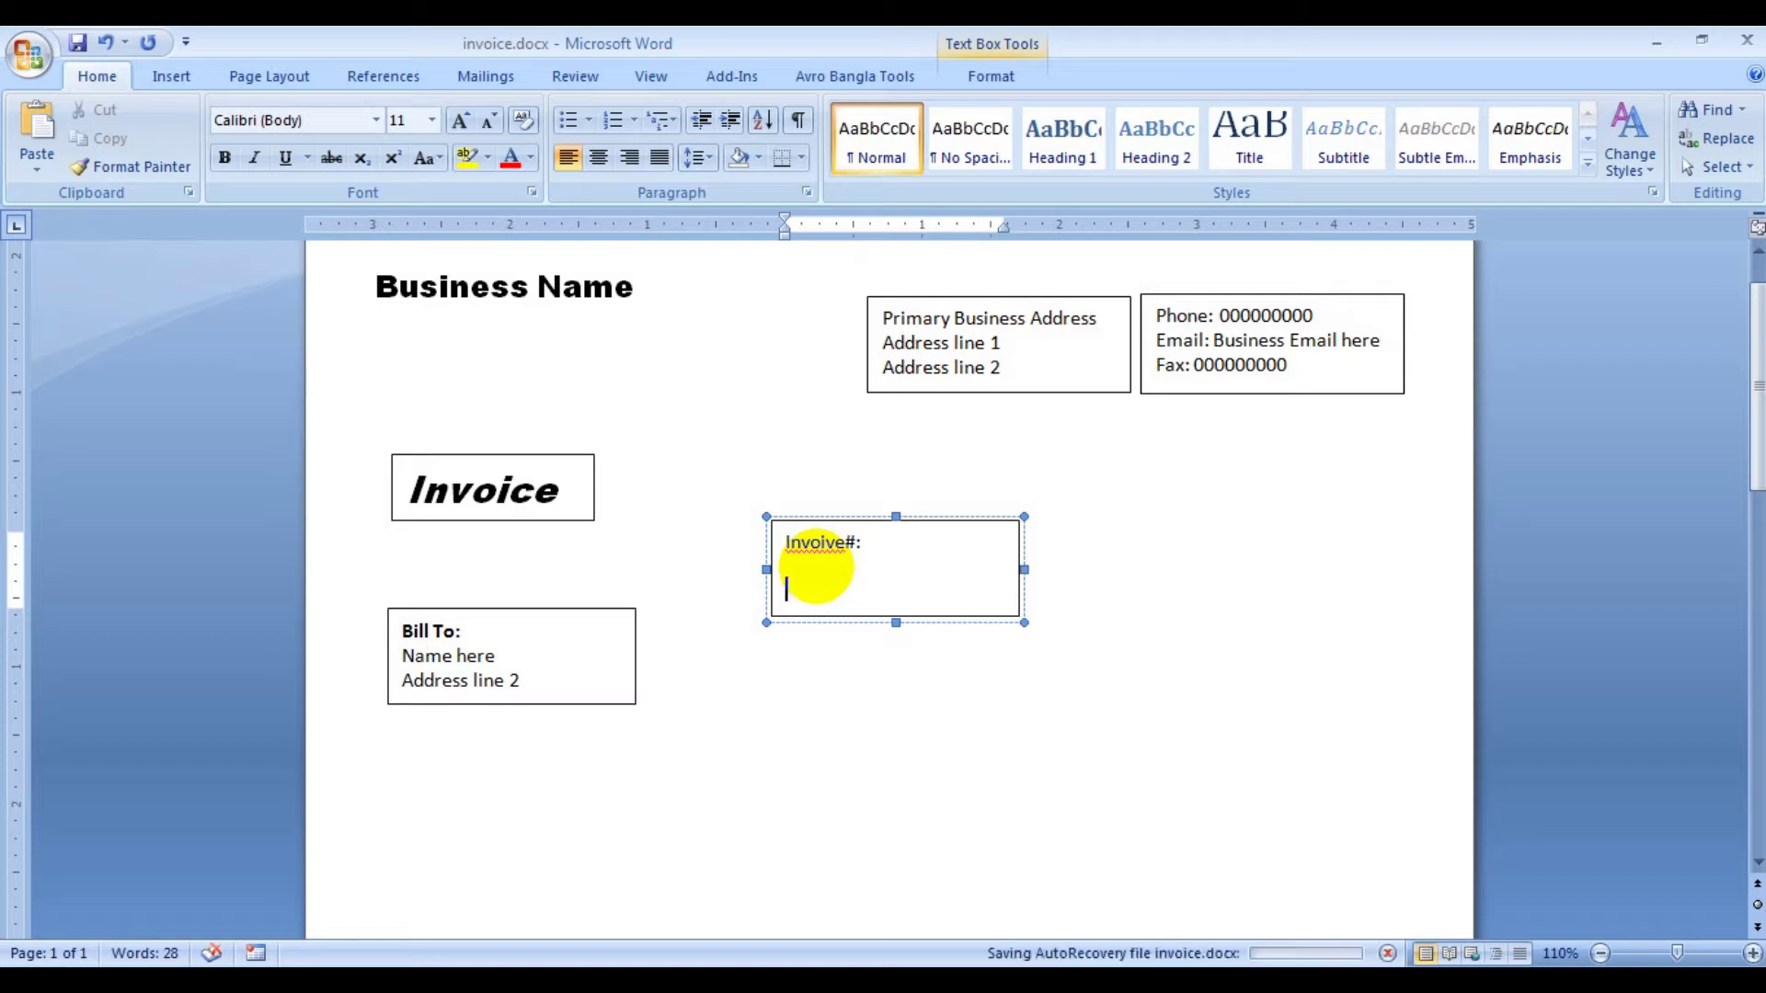
pyautogui.write('Invoice :')
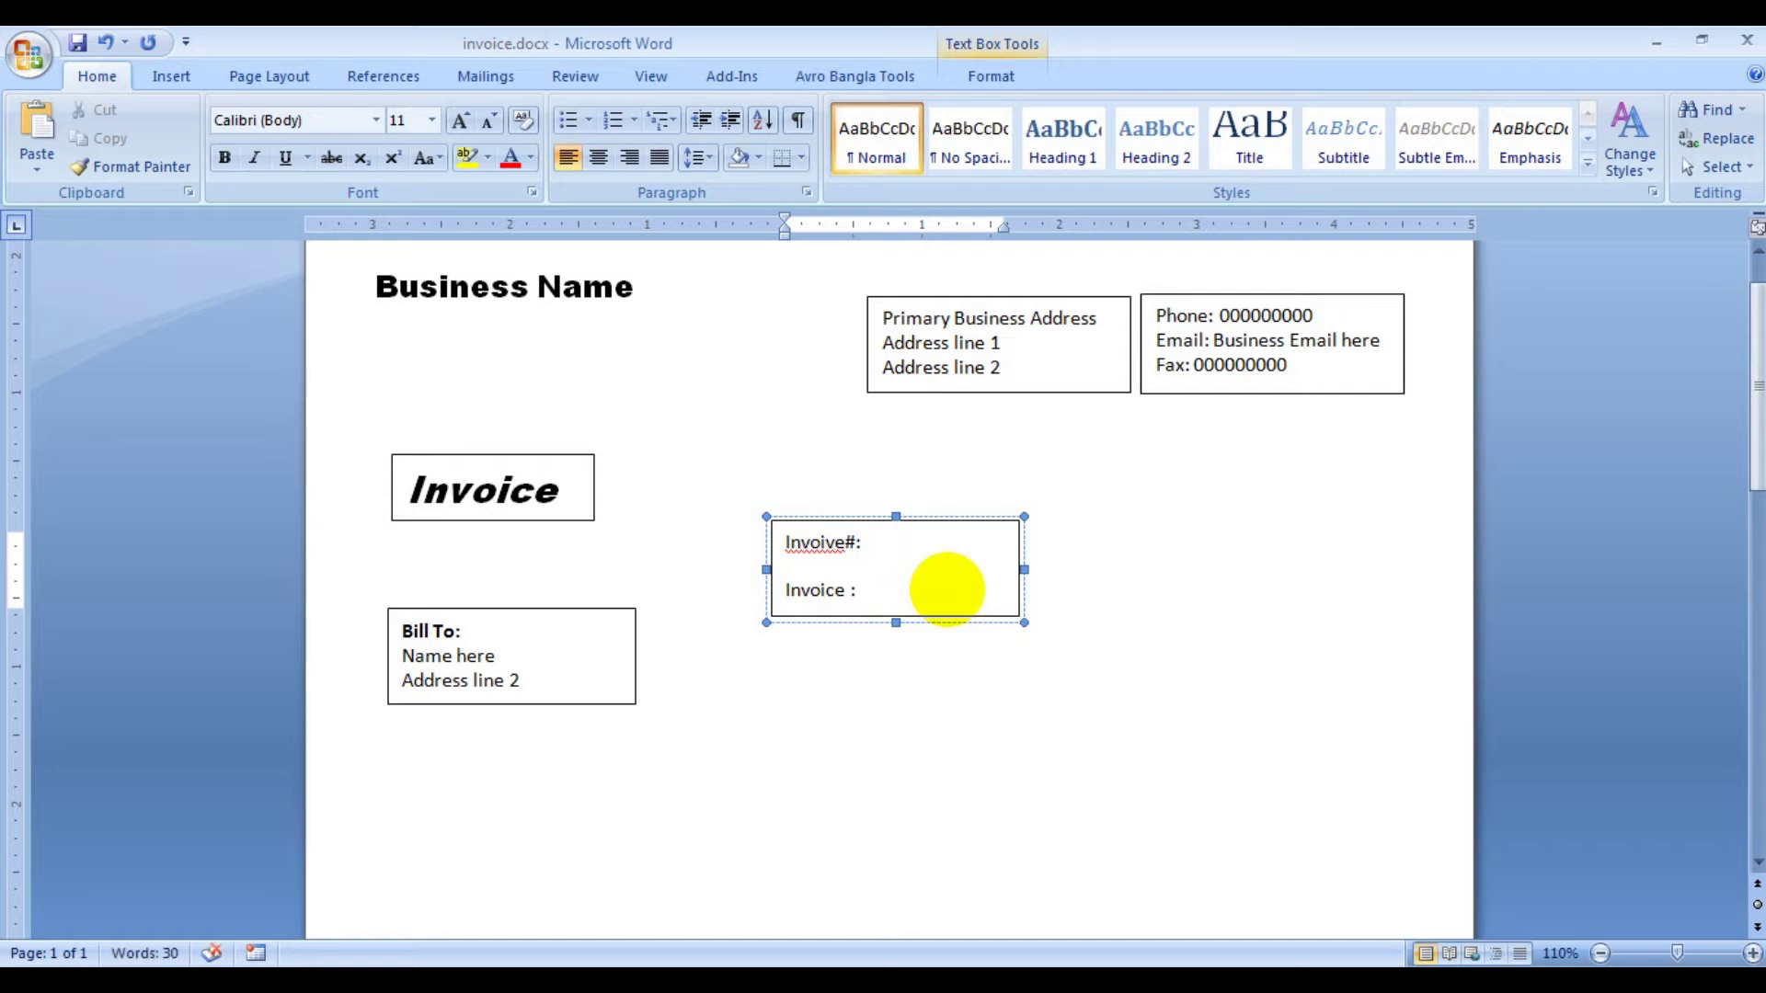
pyautogui.write('Date')
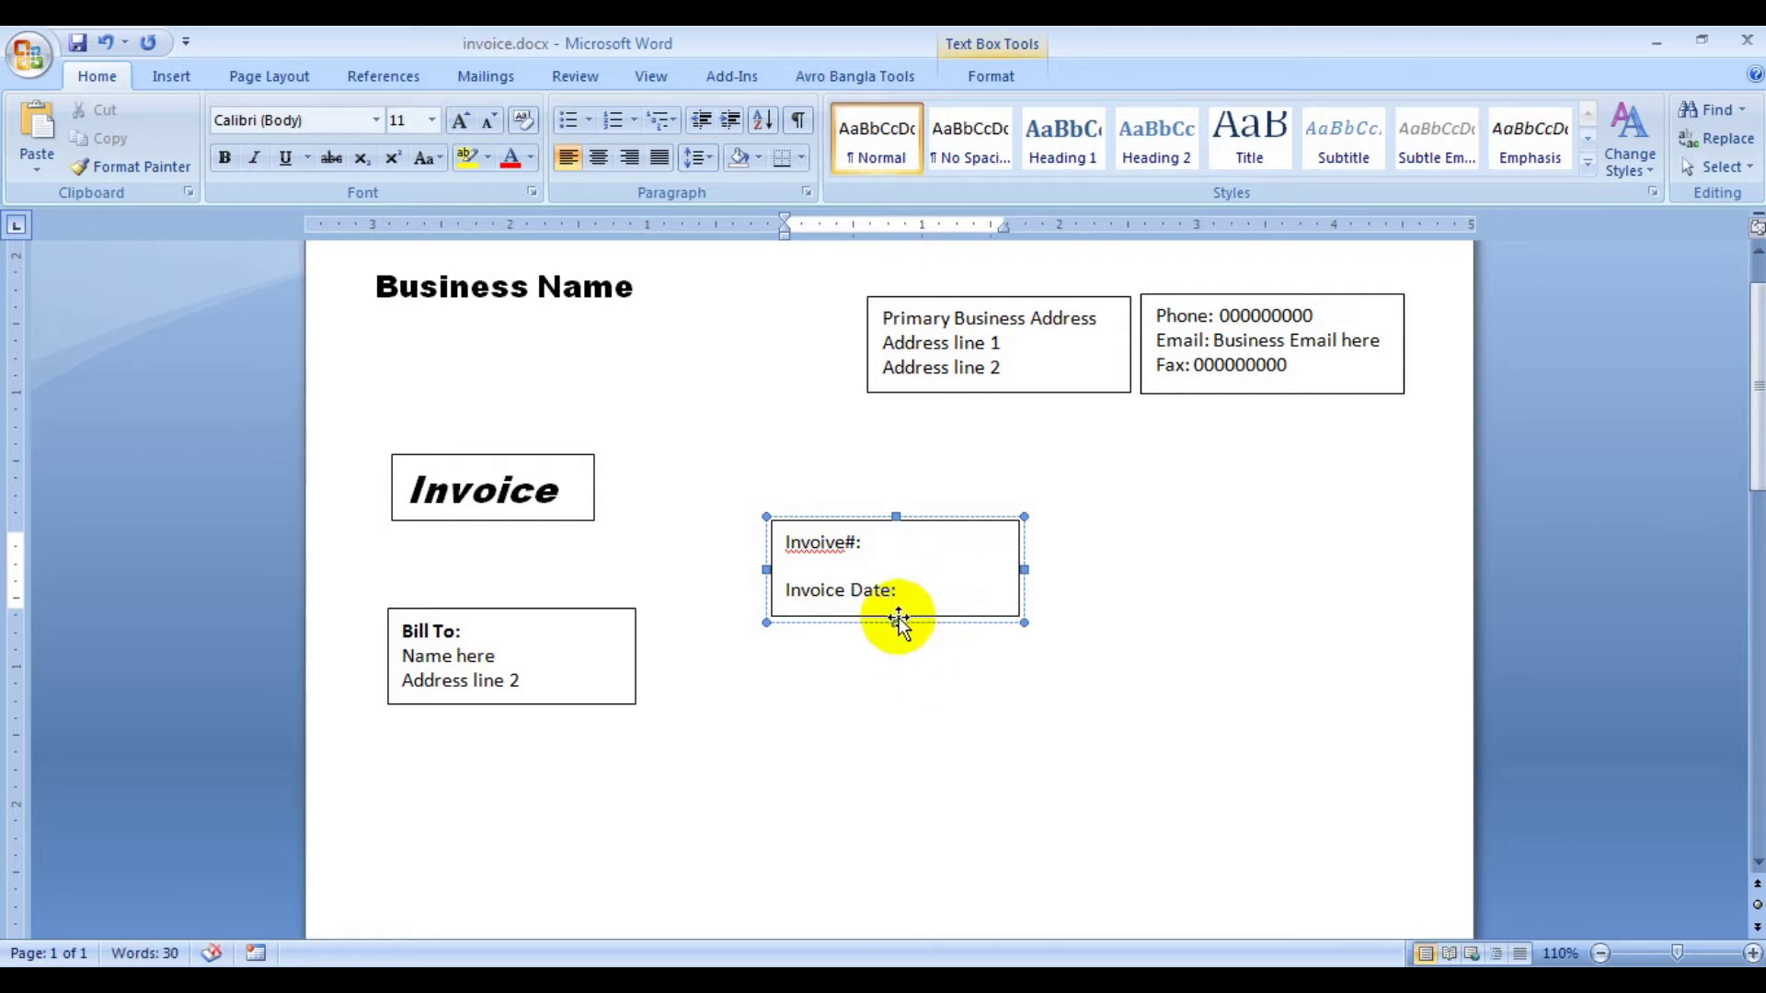
# - Enlarge the box and add a 'Customer ID:' line
pyautogui.click(894, 655)
pyautogui.click(897, 614)
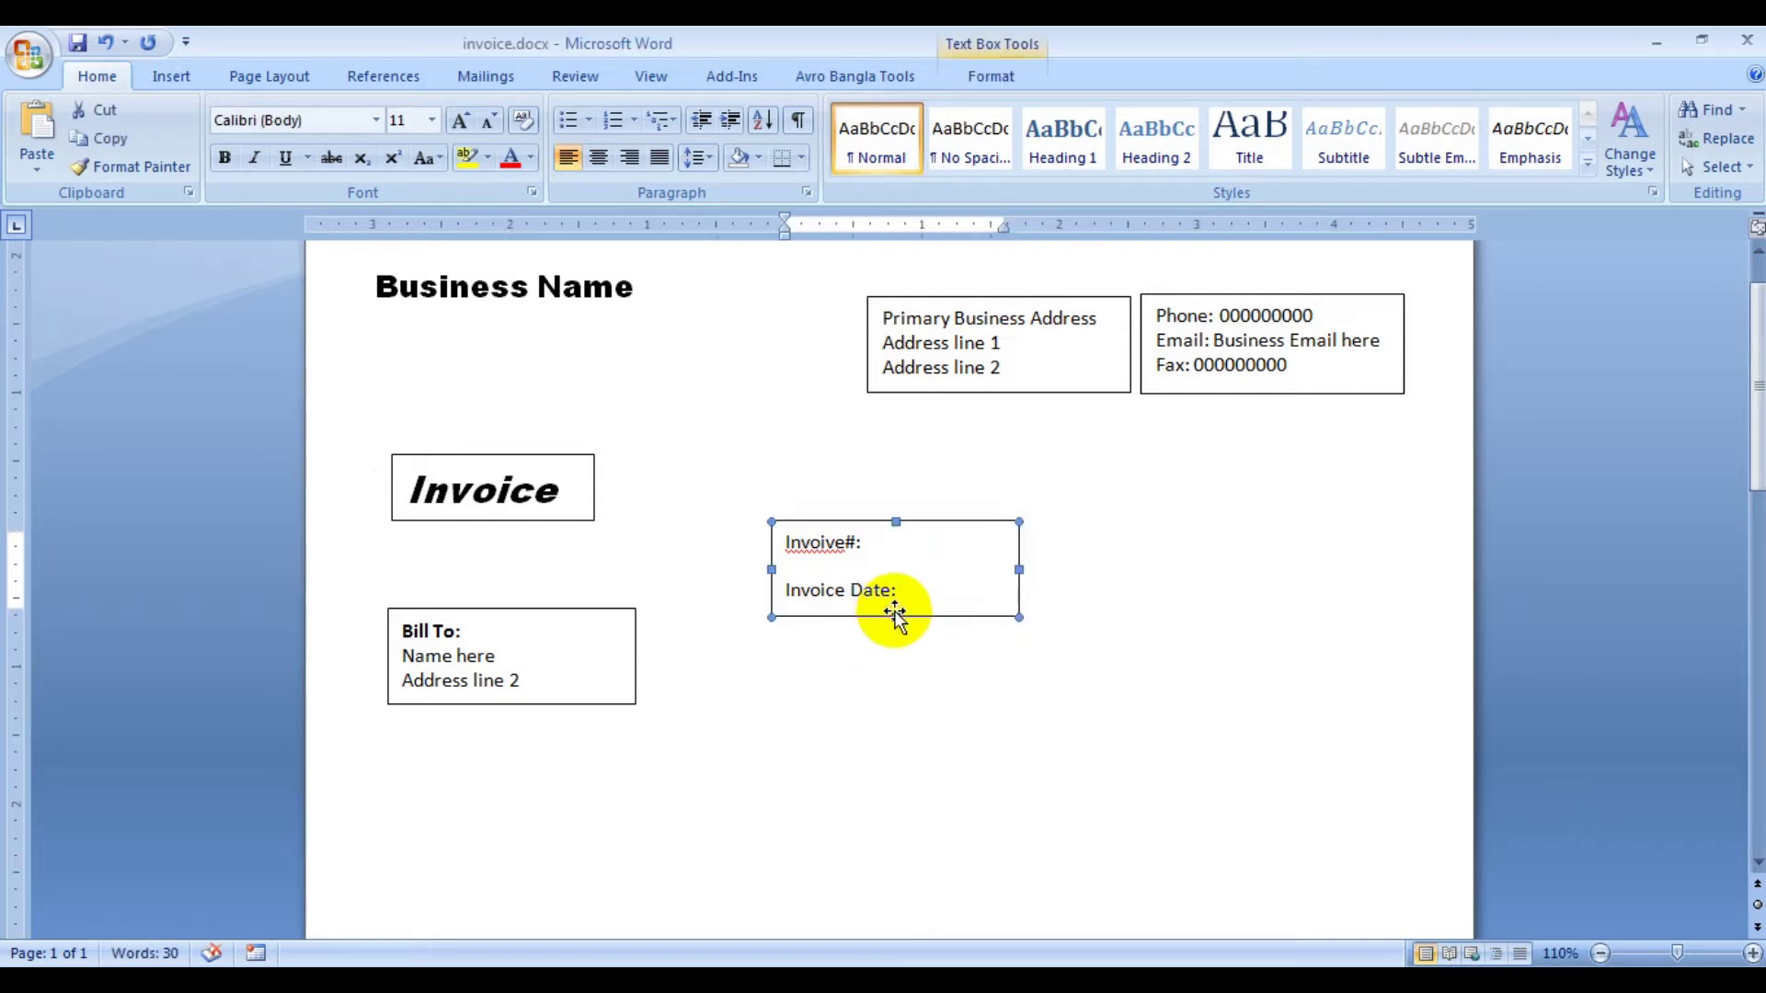
pyautogui.moveTo(897, 615); pyautogui.dragTo(897, 646)
pyautogui.click(920, 594)
pyautogui.write('c')
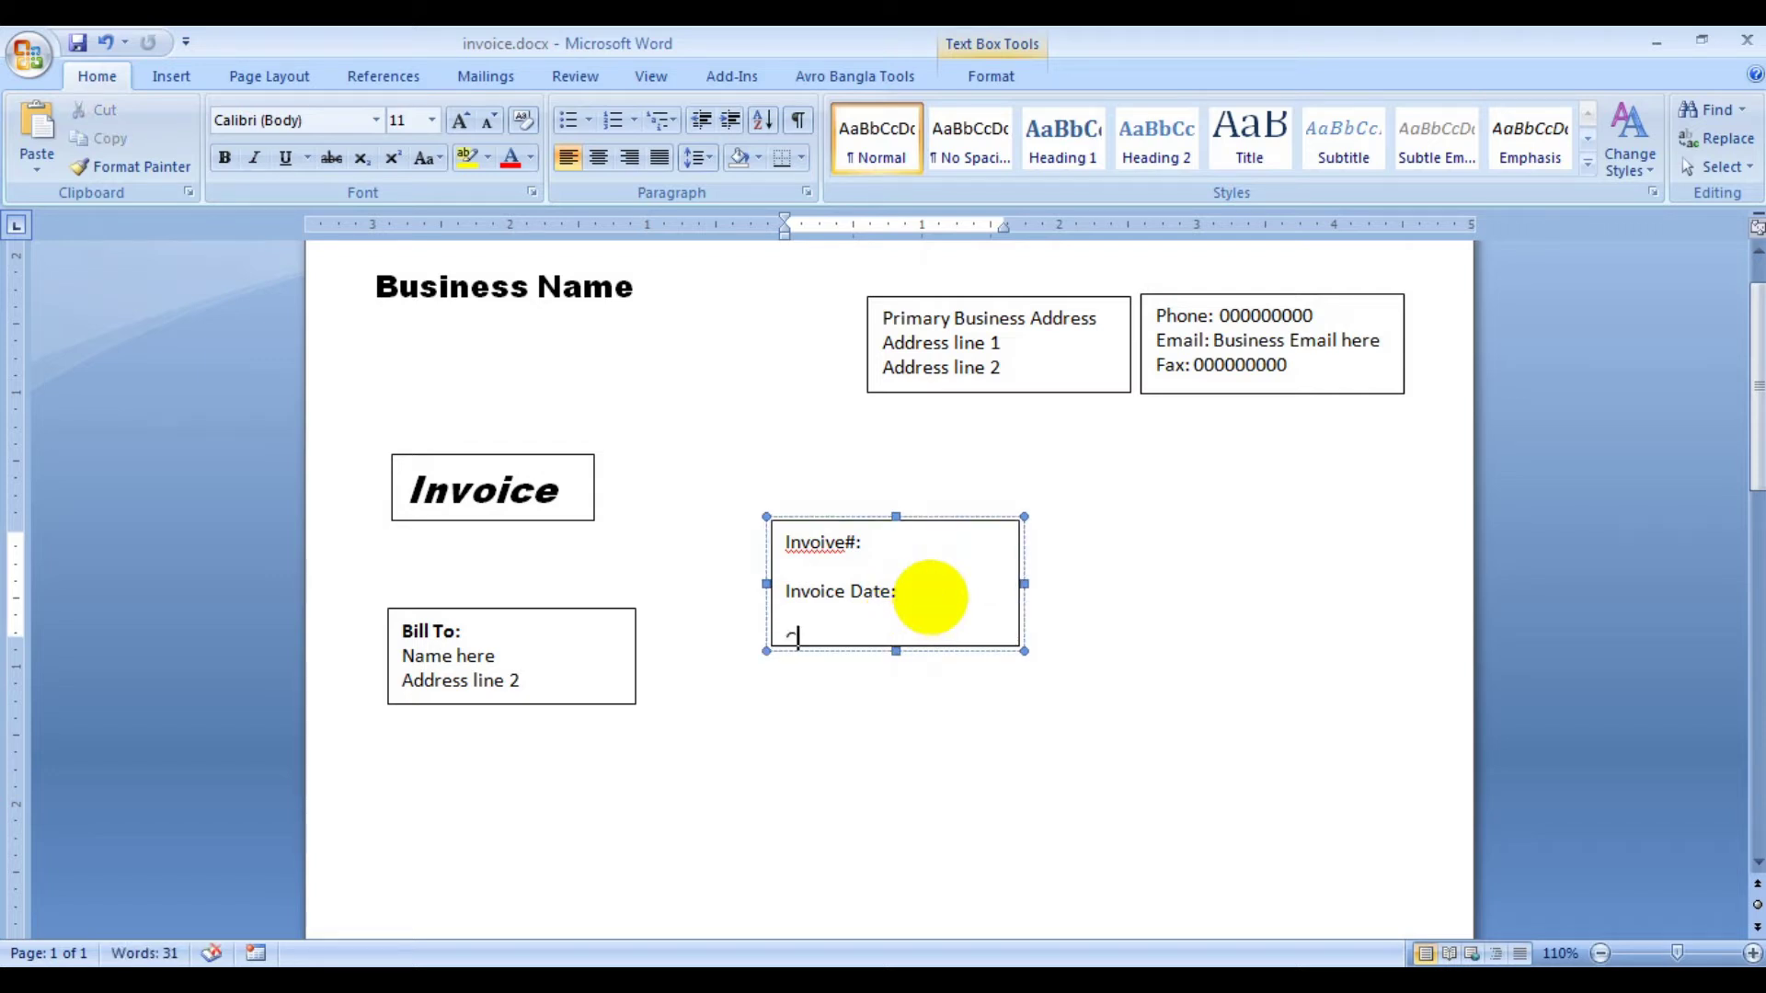
pyautogui.write('us')
pyautogui.write('tomer ID:')
pyautogui.moveTo(896, 650)
pyautogui.mouseDown()
pyautogui.moveTo(899, 690)
pyautogui.moveTo(783, 541)
pyautogui.mouseUp()
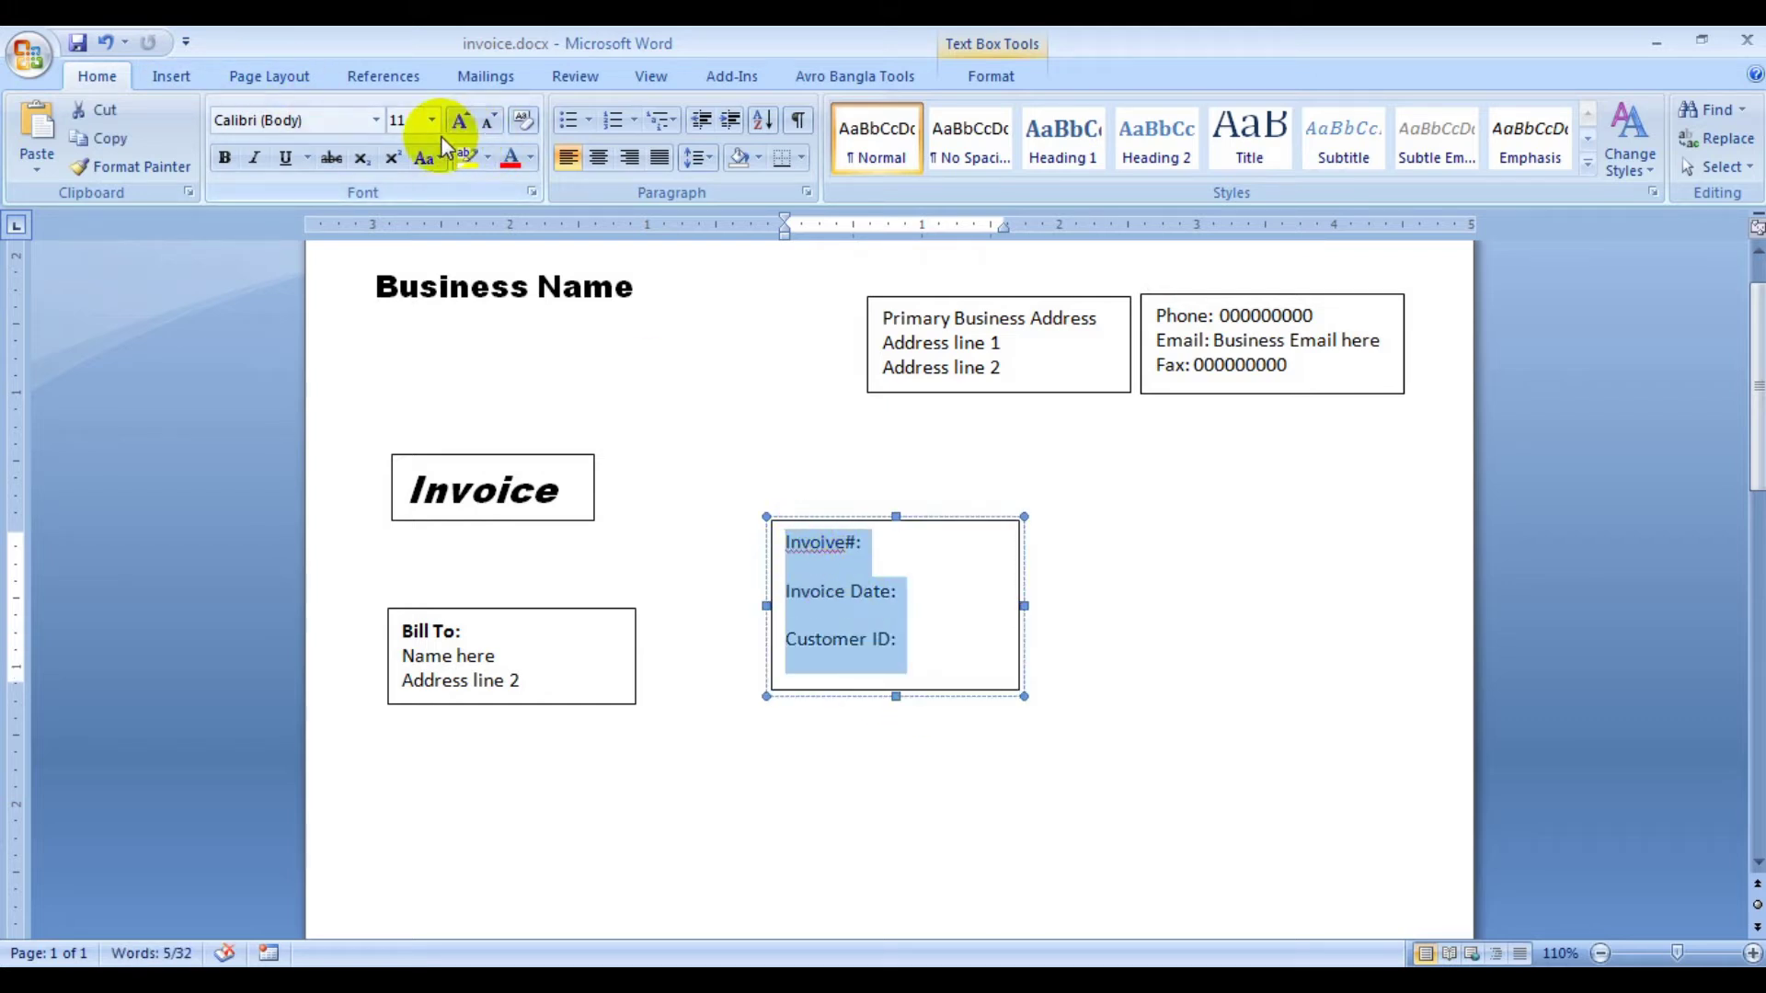
# - Set the box text to 1.0 line spacing
pyautogui.click(699, 157)
pyautogui.click(732, 188)
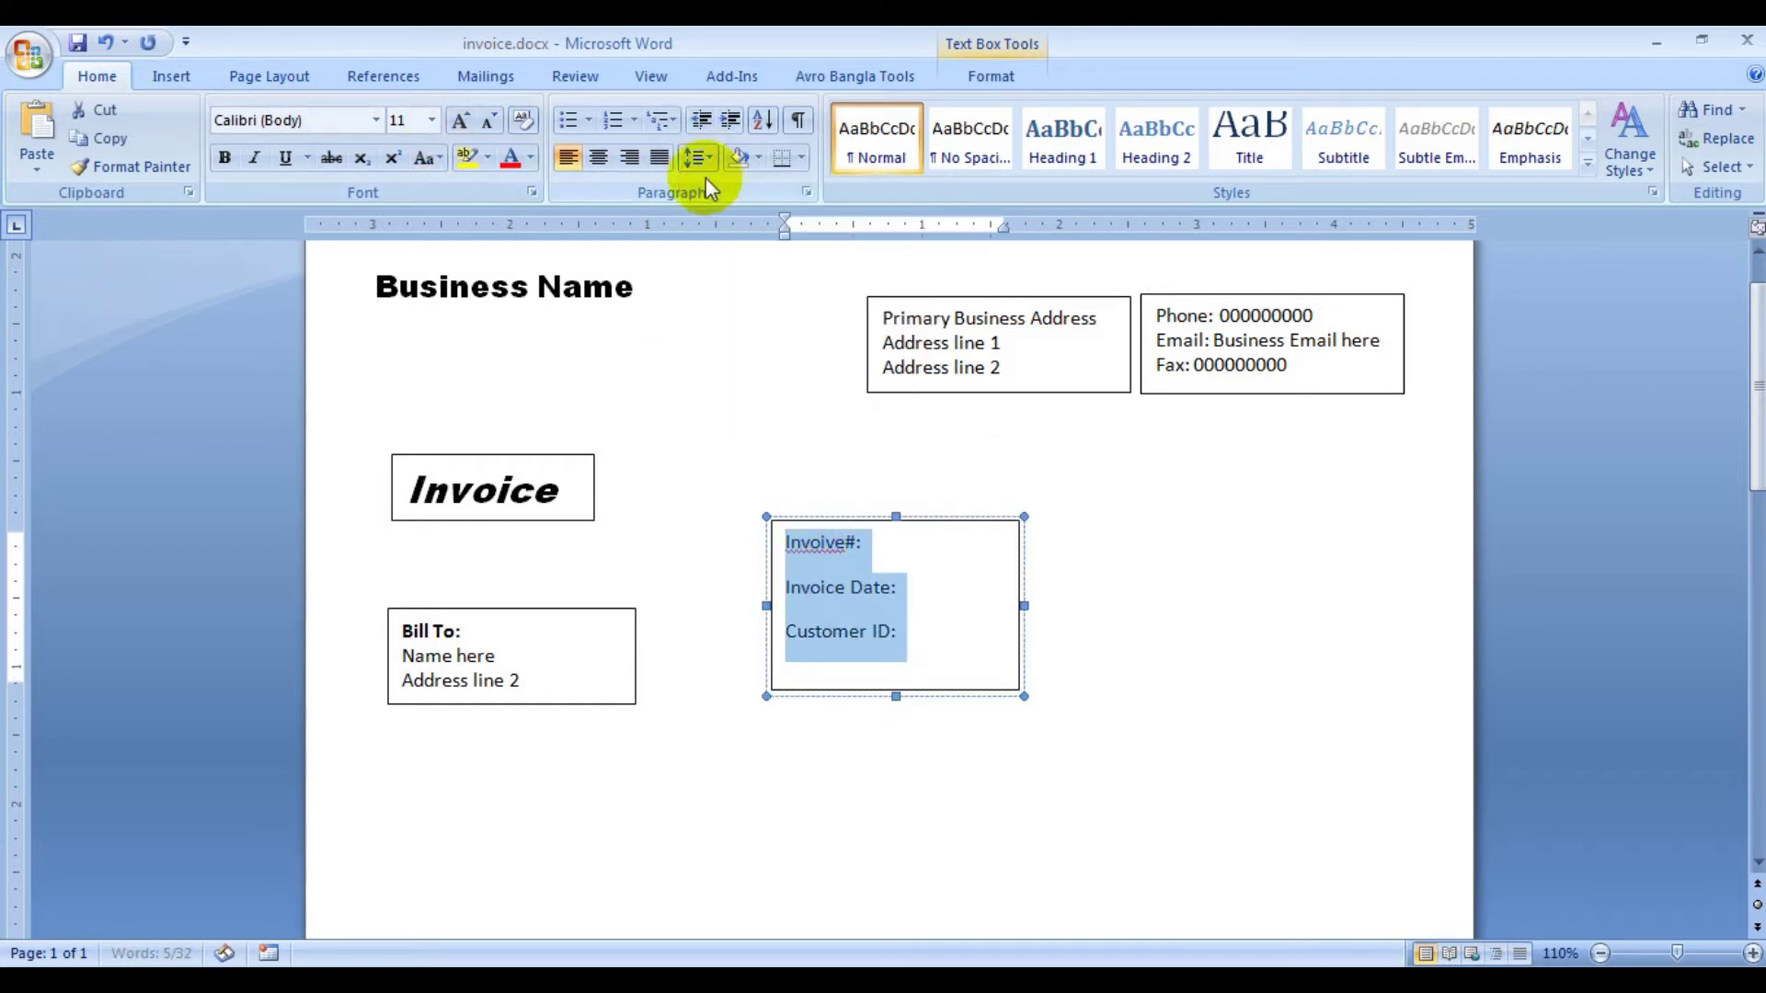
pyautogui.click(699, 157)
pyautogui.press('Escape')
# - Shrink the invoice details box to its three lines and nudge it up
pyautogui.moveTo(894, 689); pyautogui.dragTo(887, 611)
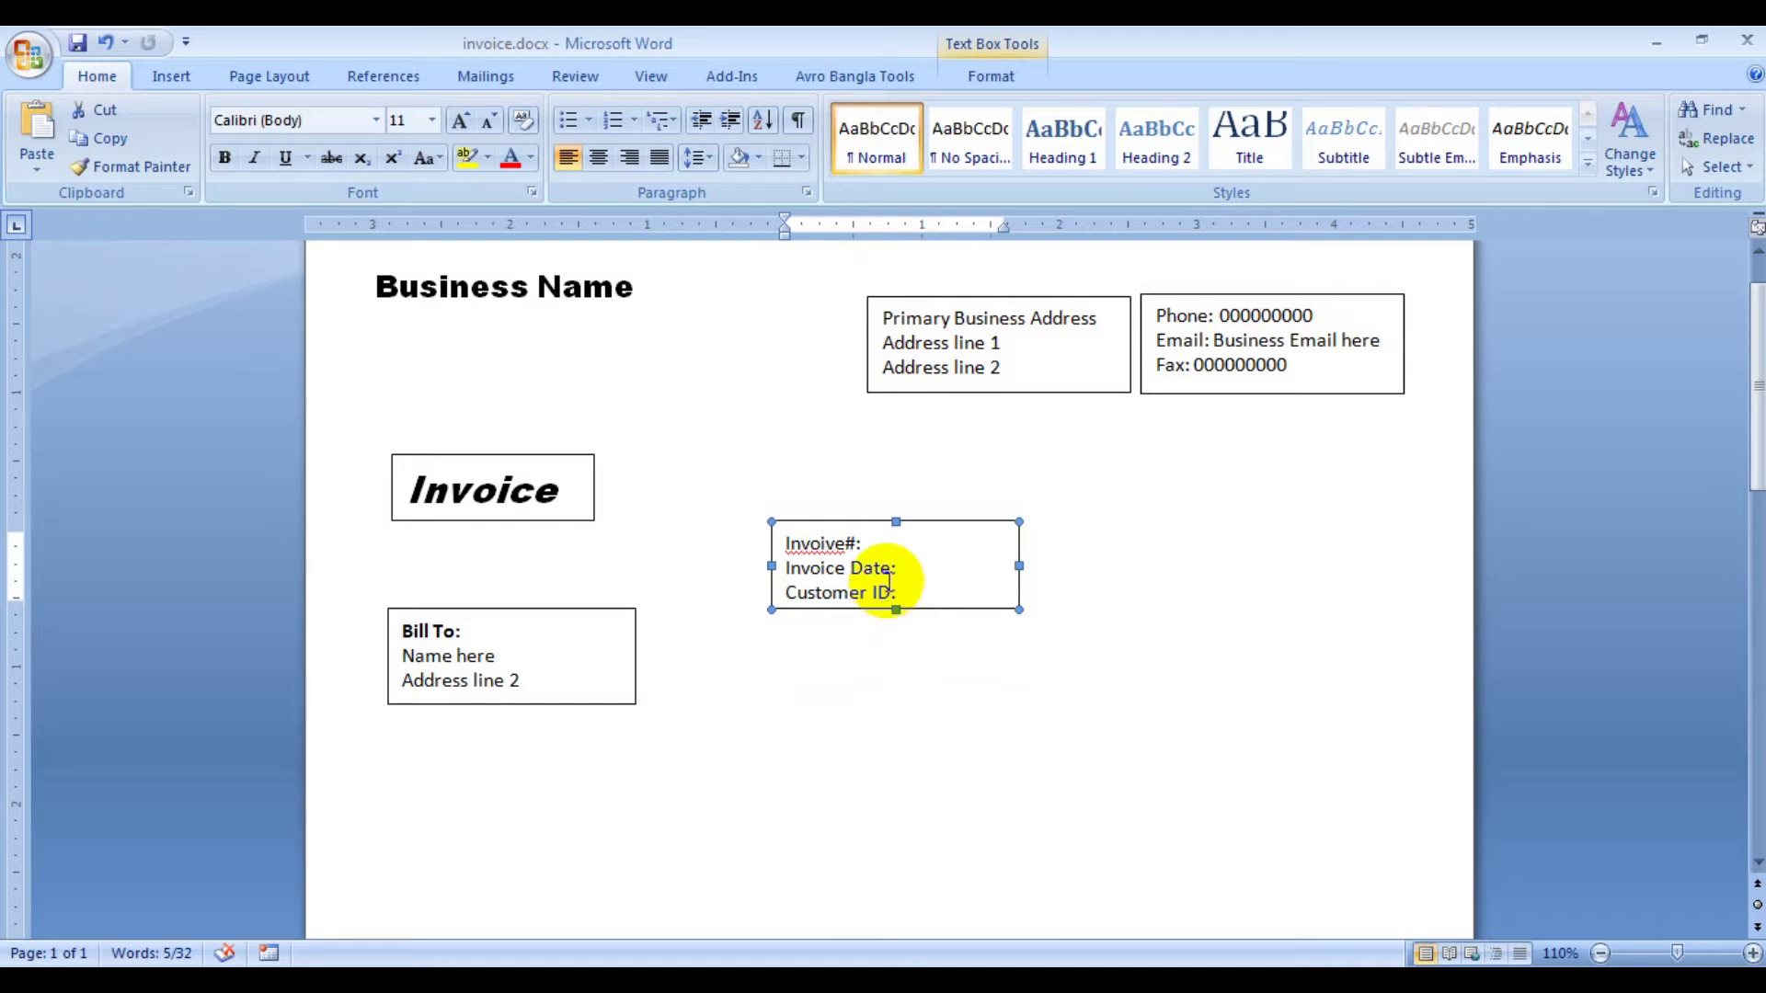
pyautogui.press('Up')
pyautogui.press('Up')
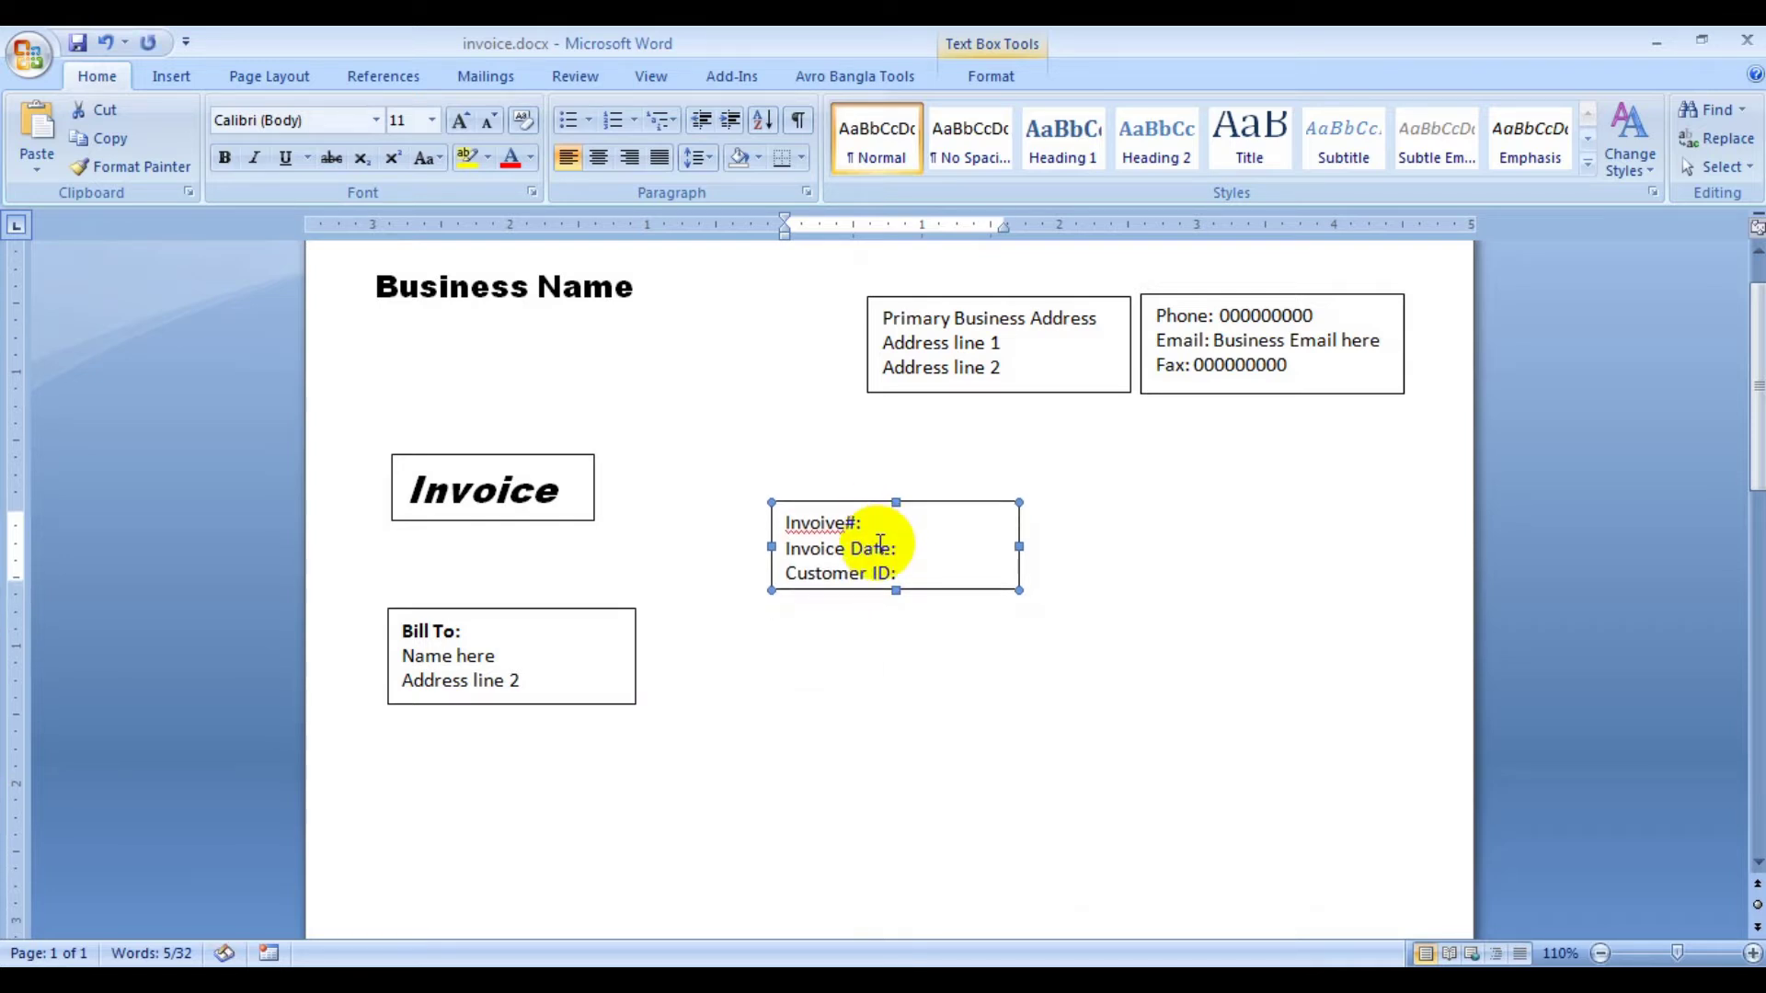
pyautogui.press('Up')
pyautogui.press('Up')
pyautogui.press('Up')
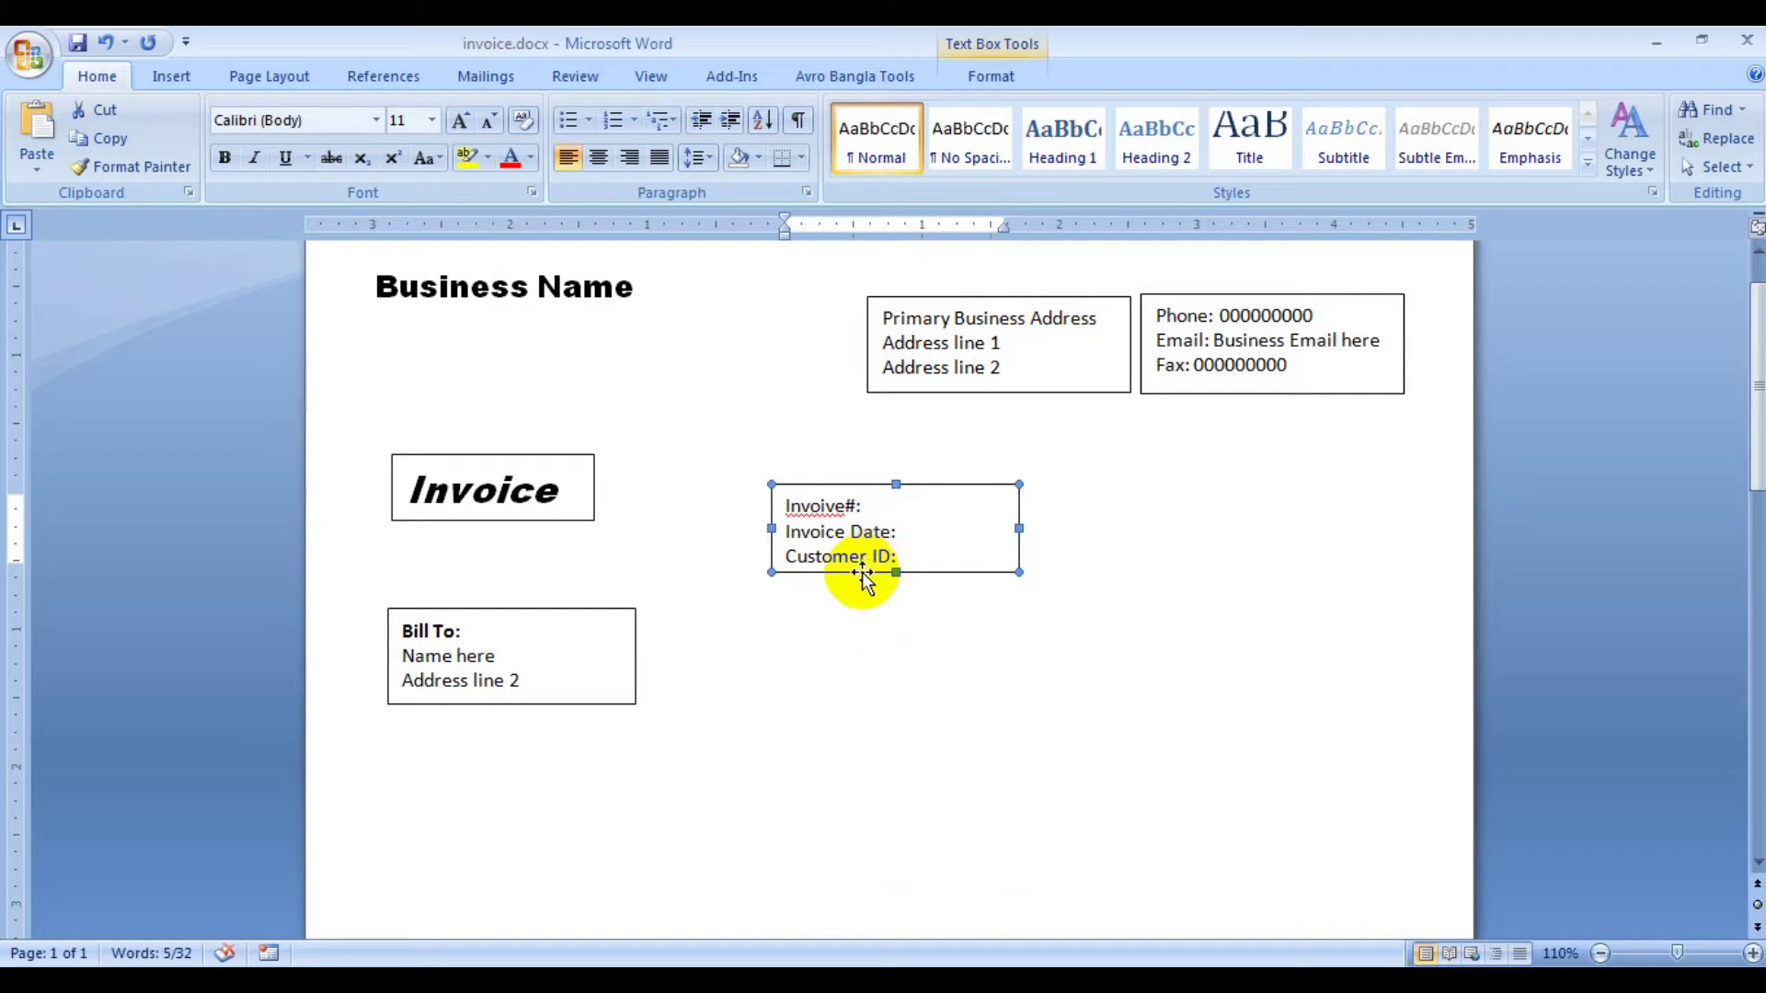
# - Copy the details box to just below the original, beside the Bill To box
pyautogui.moveTo(859, 572); pyautogui.dragTo(863, 697)
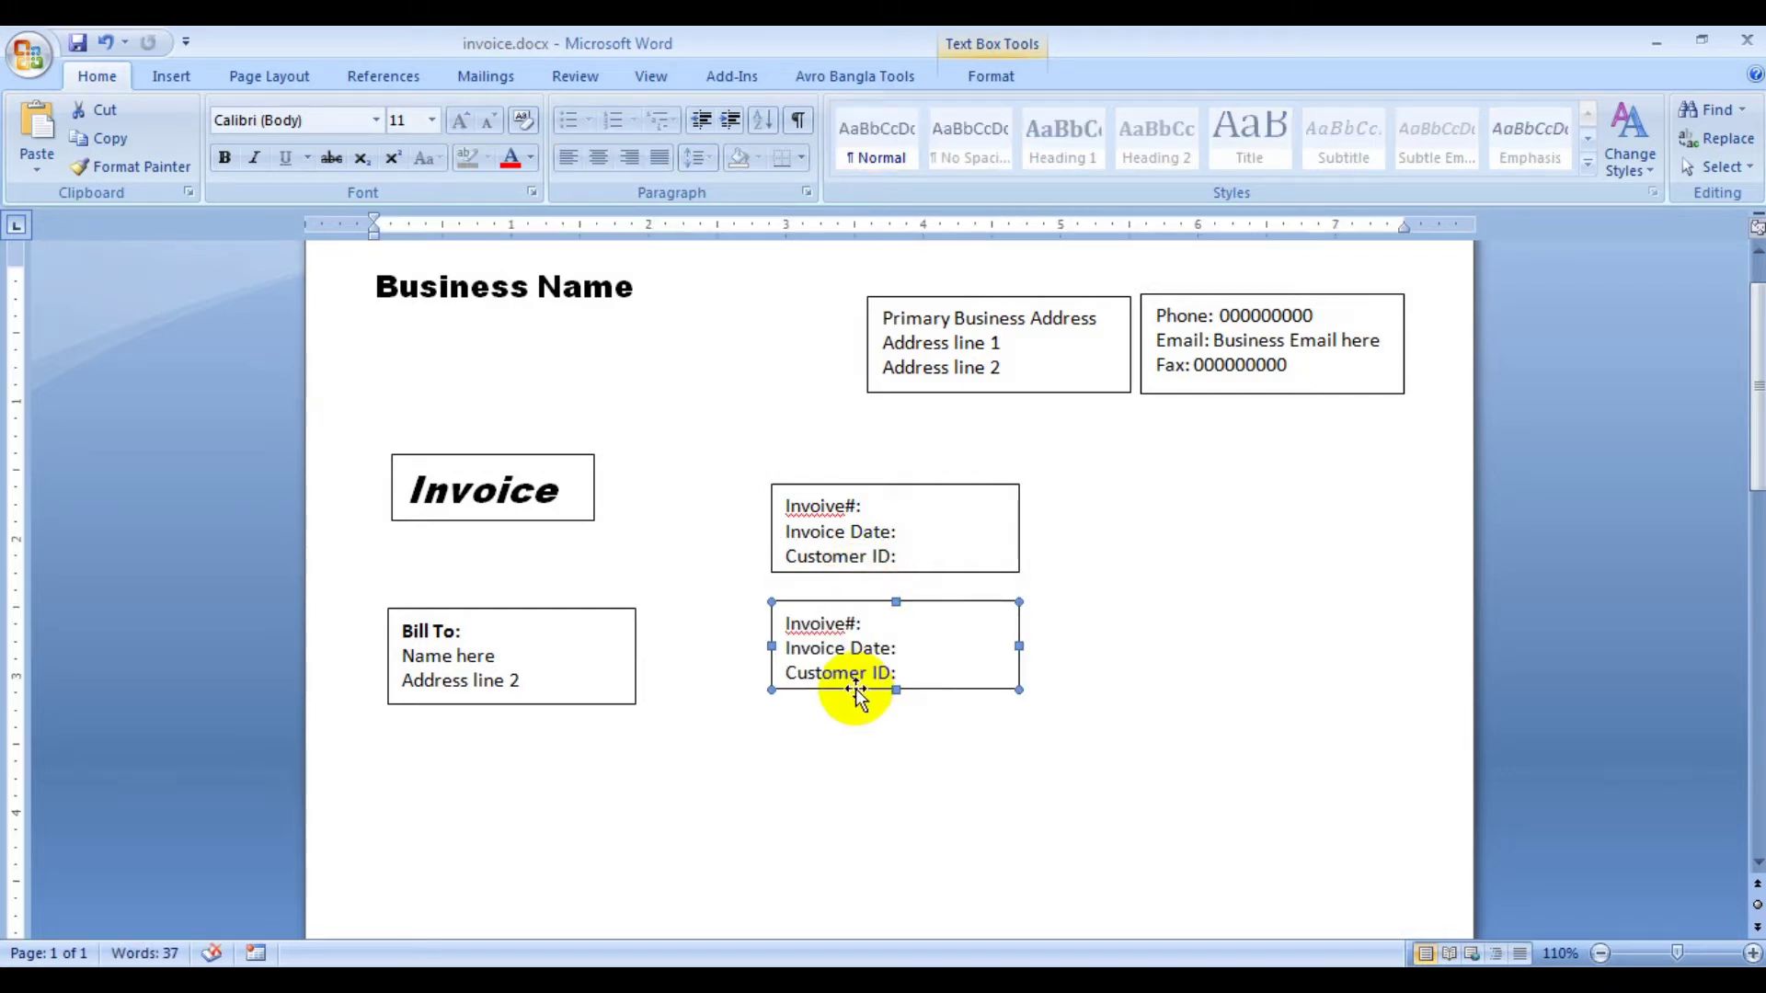
pyautogui.hotkey('ctrl', 'Down')
pyautogui.hotkey('ctrl', 'Down')
pyautogui.hotkey('ctrl', 'Down')
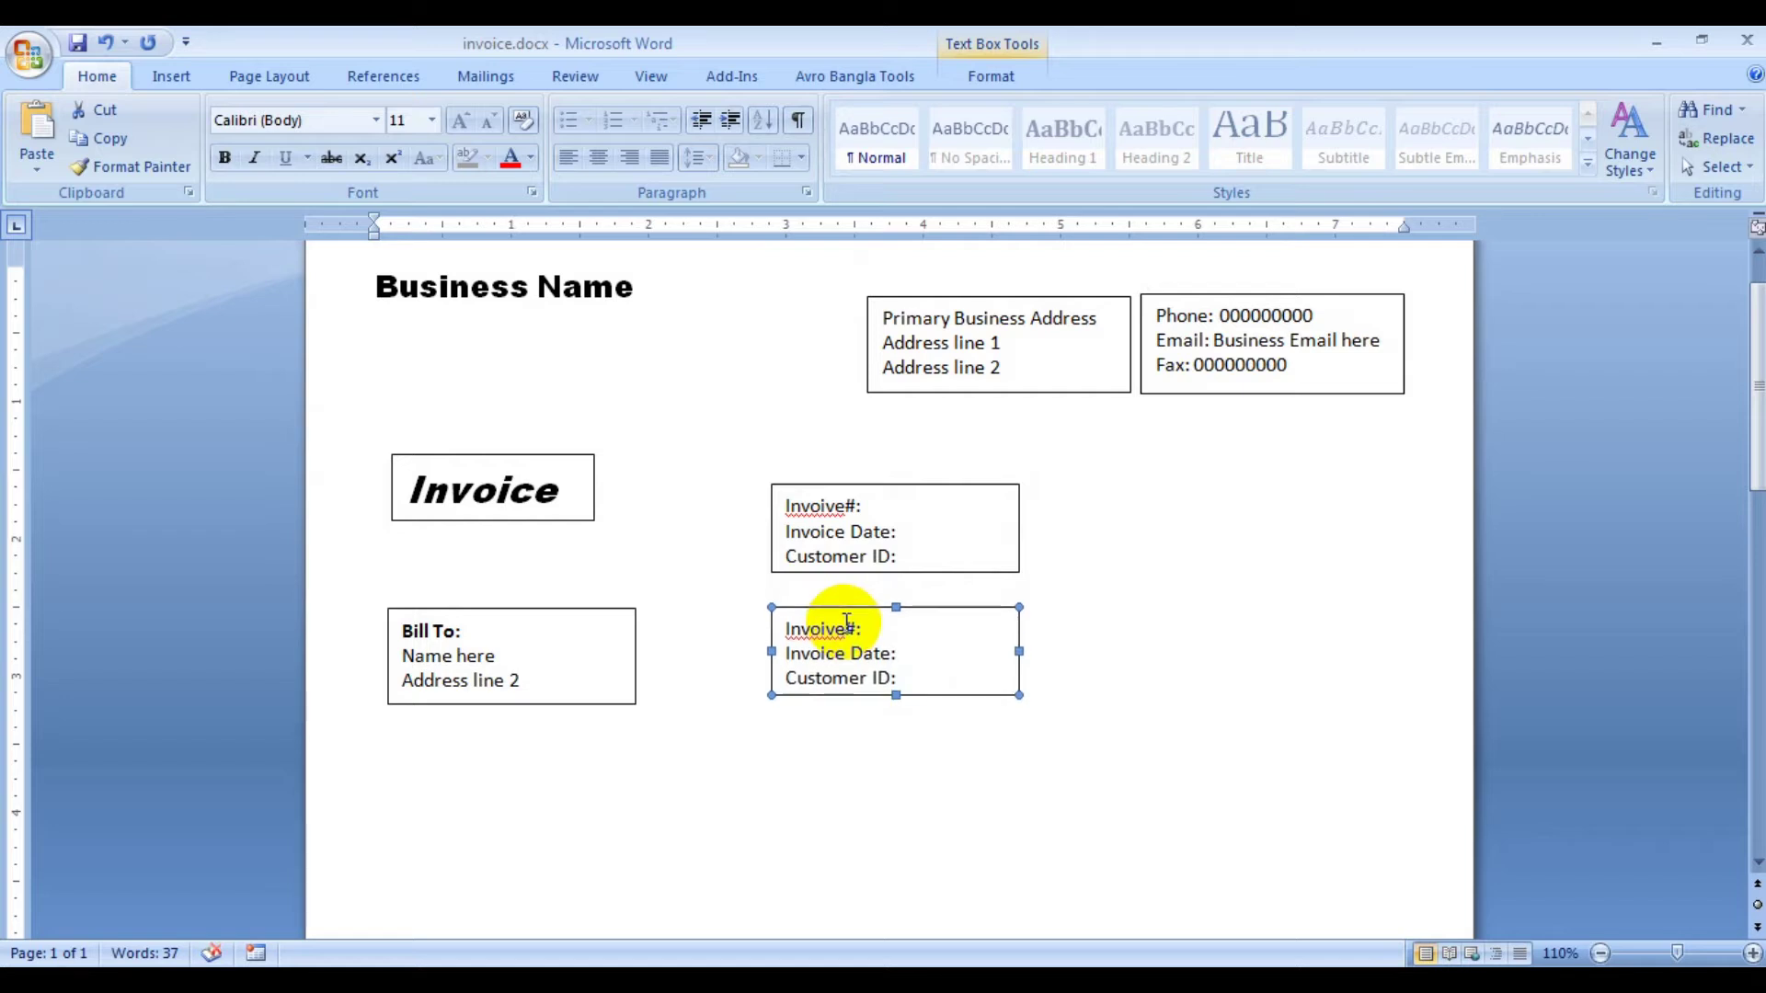
pyautogui.hotkey('ctrl', 'Down')
pyautogui.hotkey('ctrl', 'Down')
pyautogui.hotkey('ctrl', 'Down')
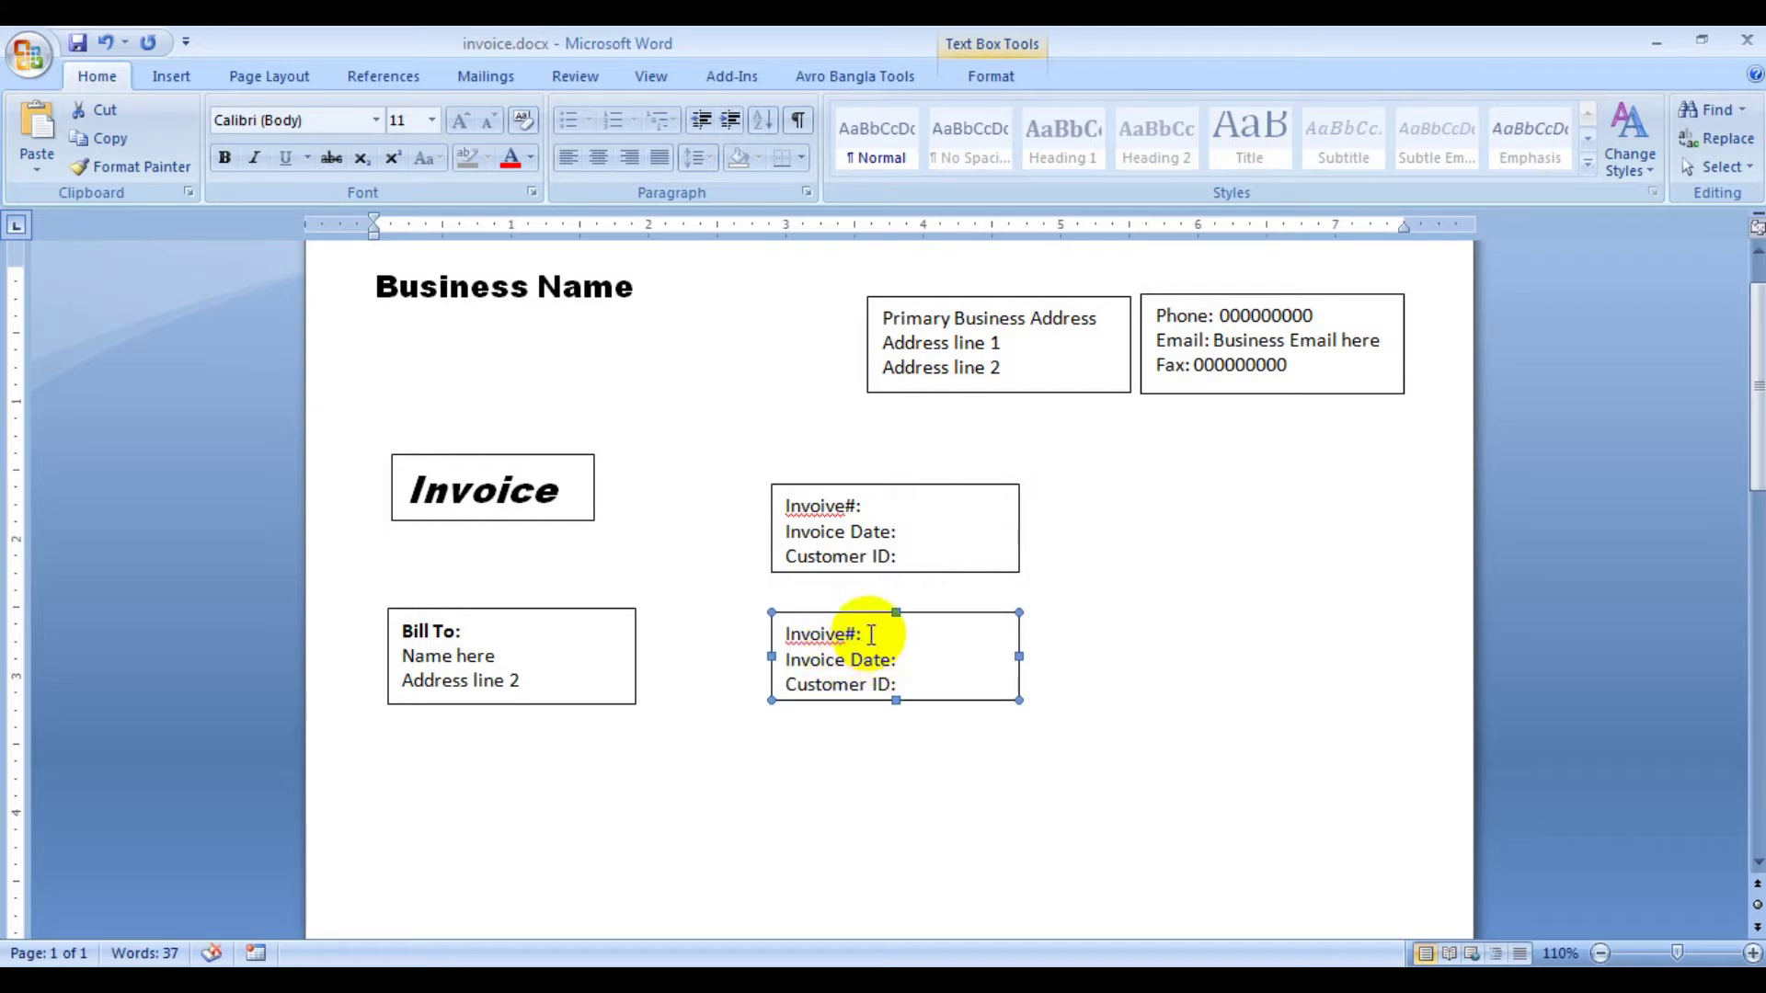
# - Relabel the copied box 'Ship to:' and 'Shipping address 1', deleting the Customer ID line
pyautogui.doubleClick(809, 633)
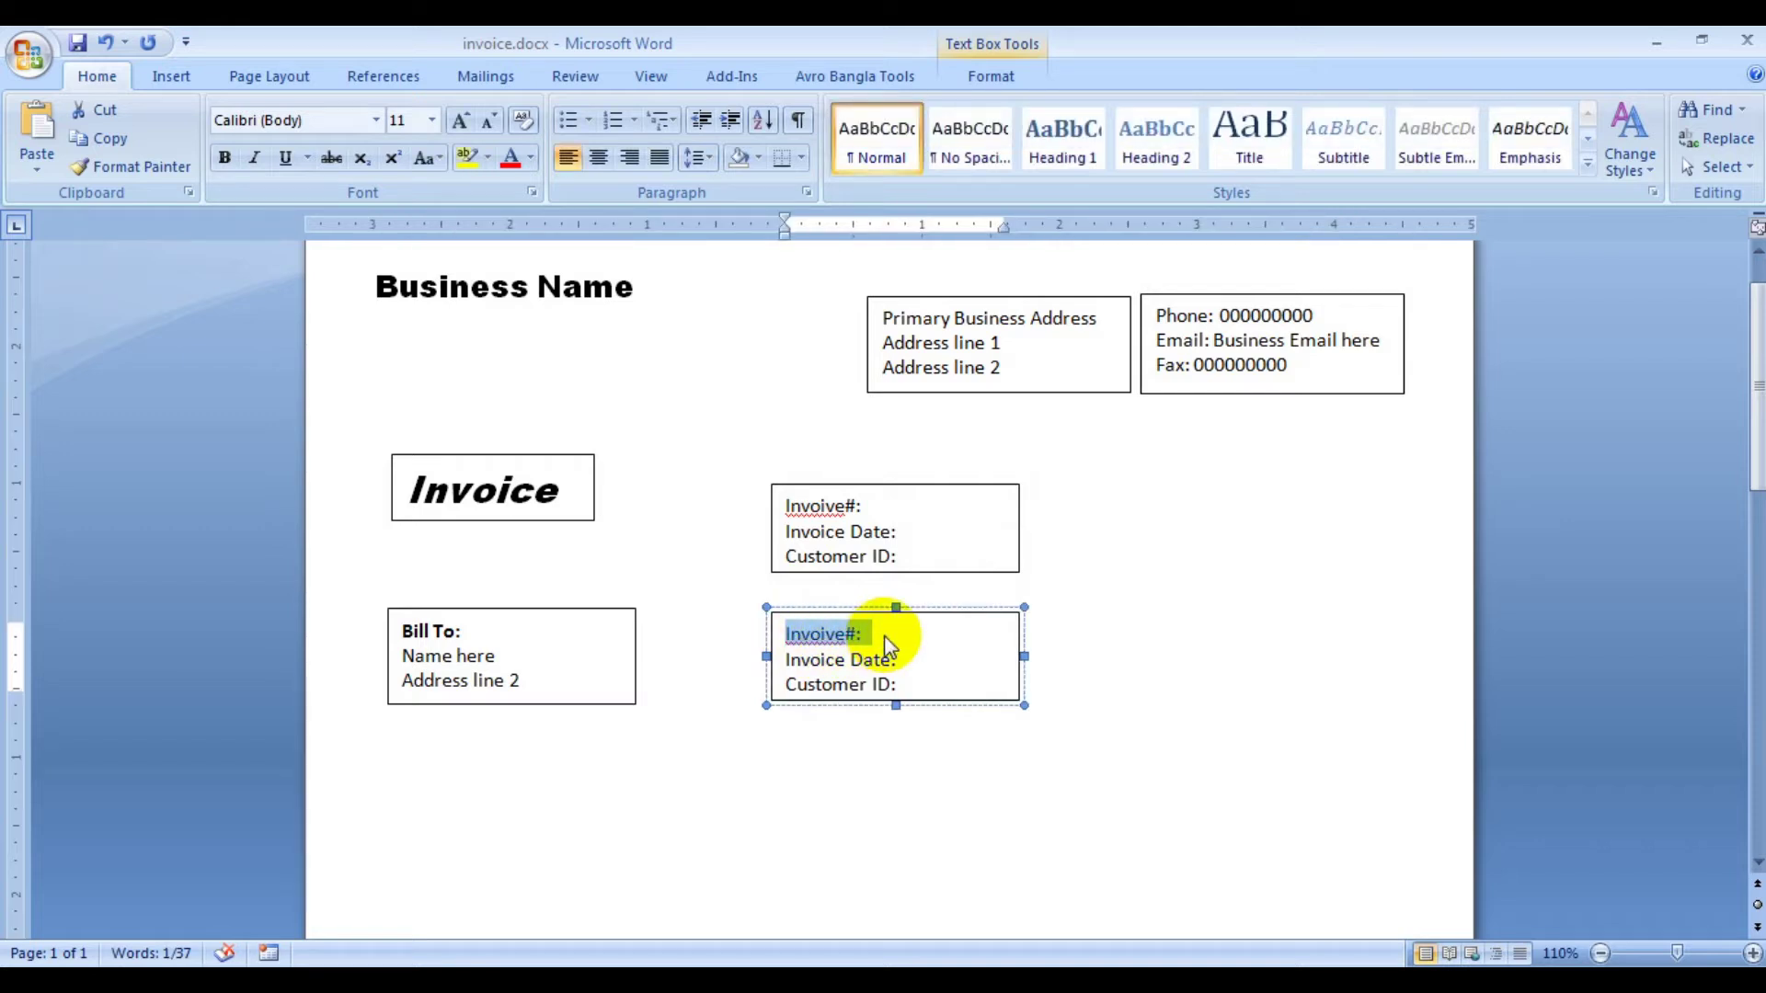
pyautogui.write('Ship ')
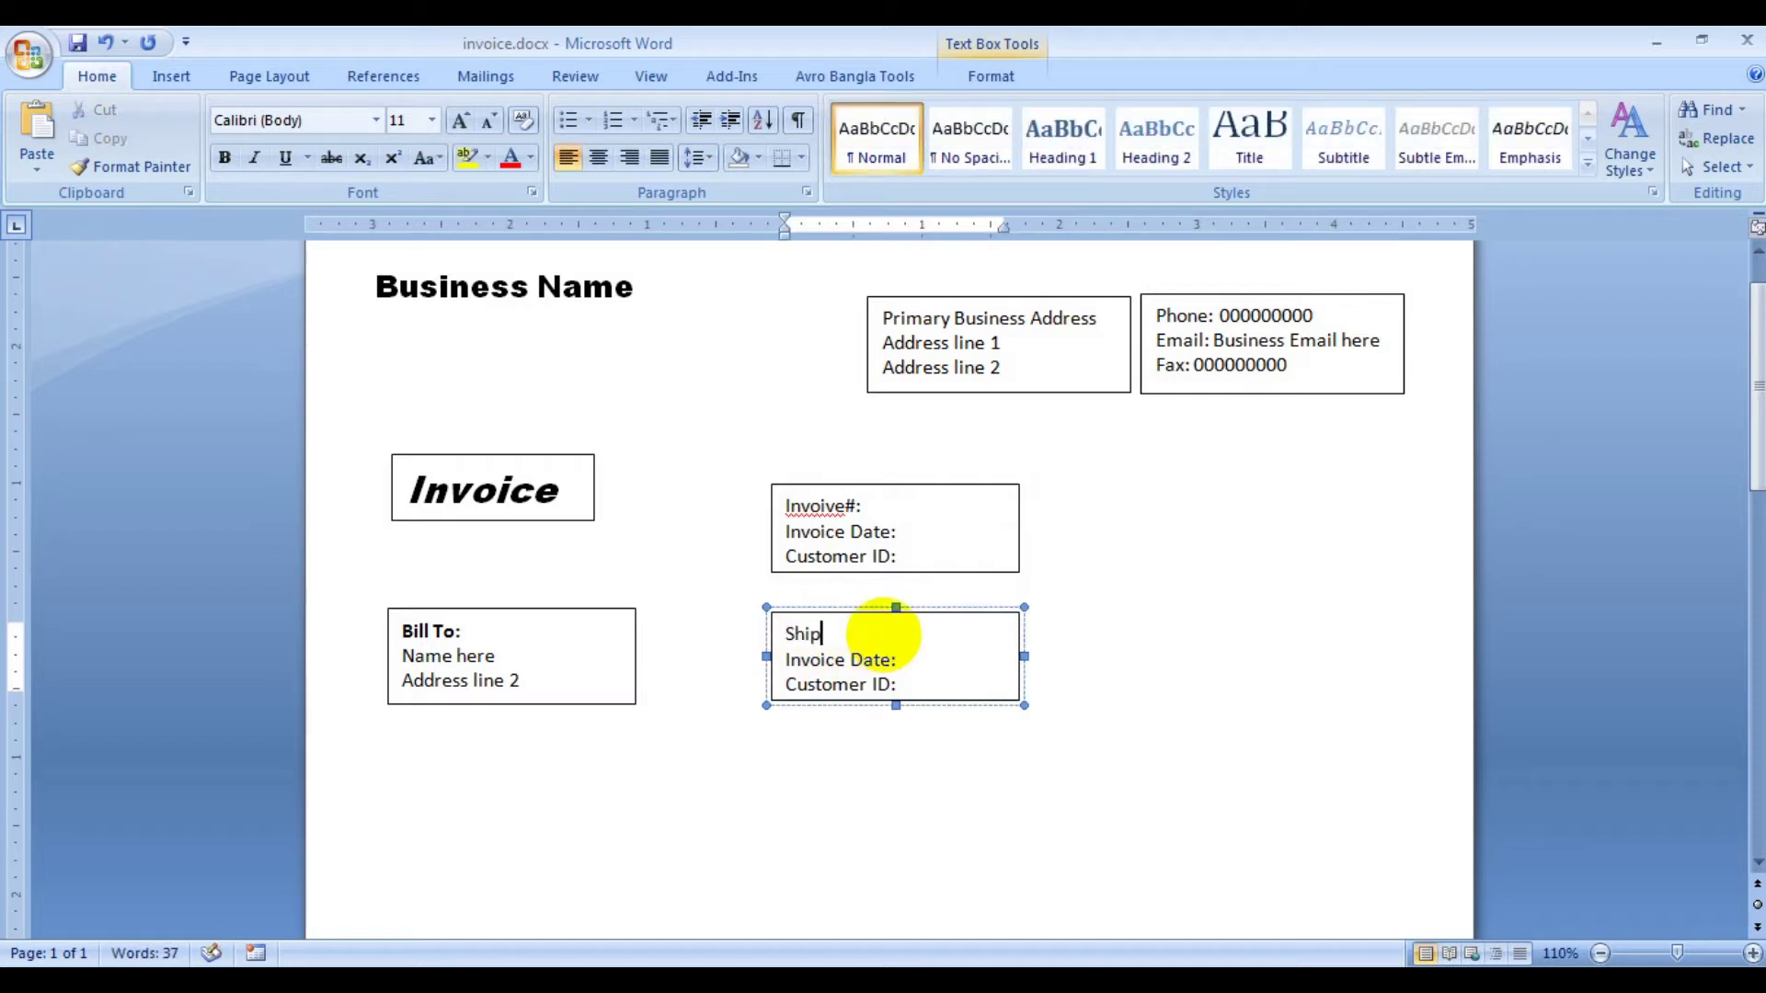
pyautogui.write('to:')
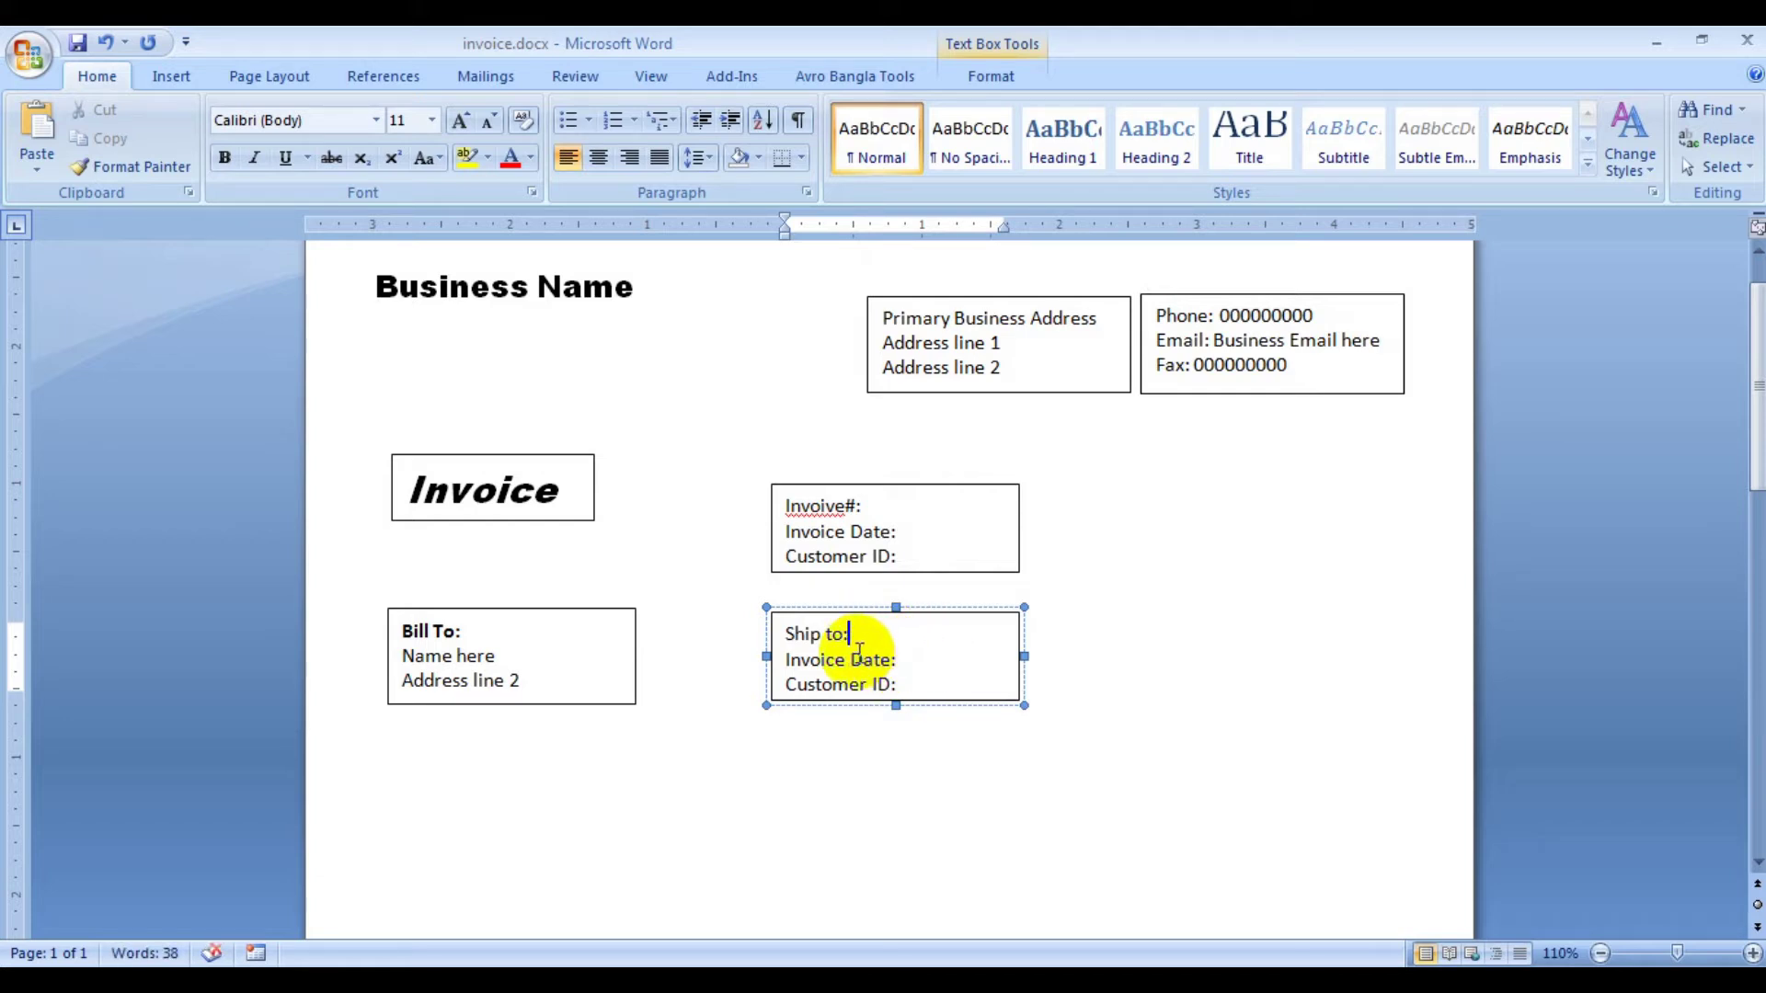
pyautogui.moveTo(786, 659); pyautogui.dragTo(898, 660)
pyautogui.click(919, 662)
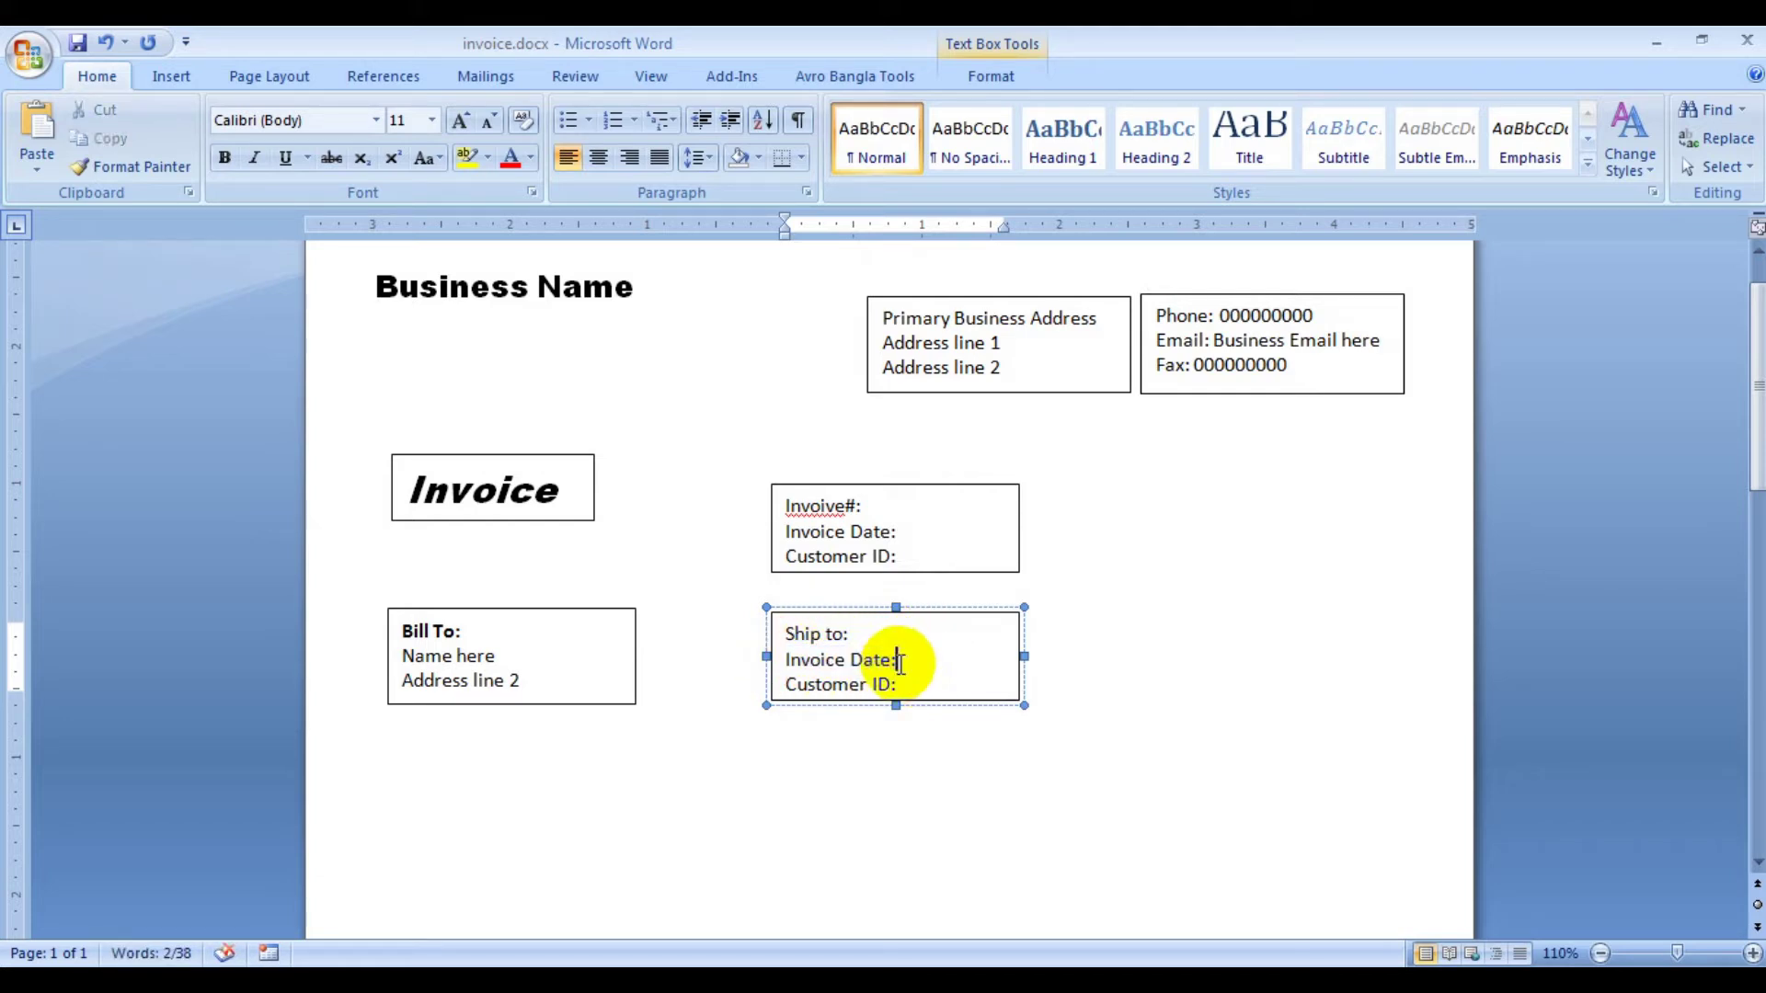
pyautogui.press('BackSpace')
pyautogui.press('BackSpace')
pyautogui.press('BackSpace')
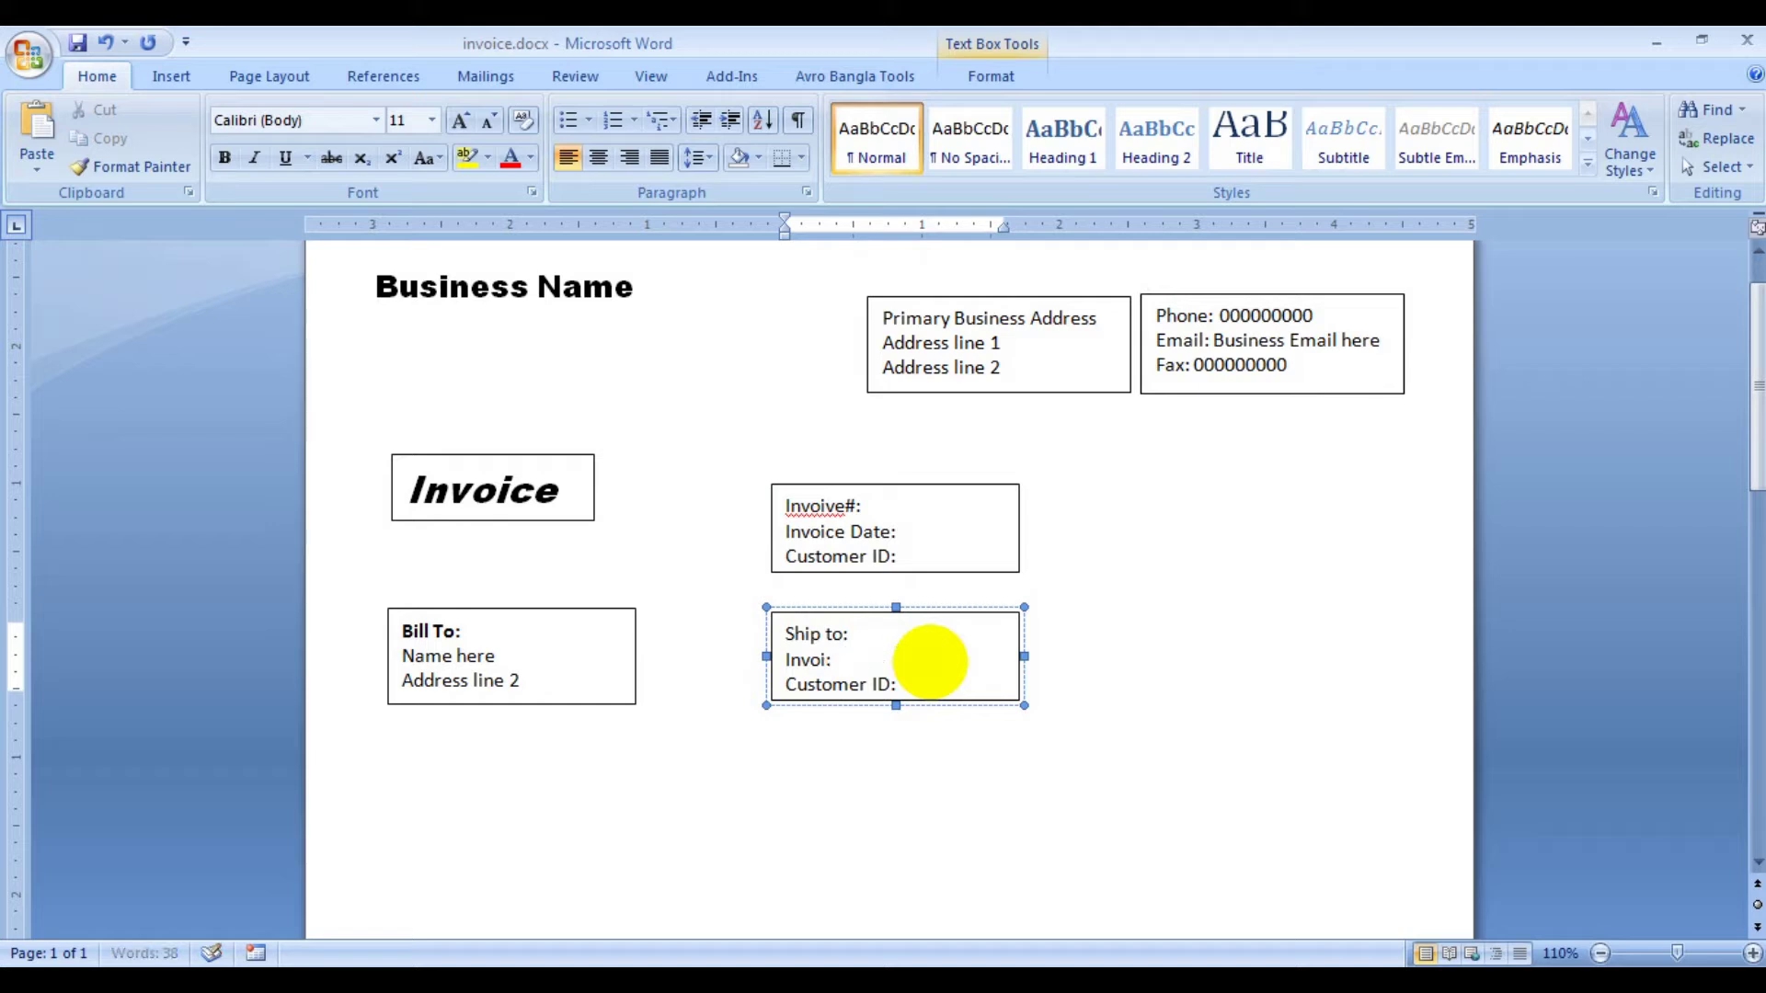
pyautogui.write('Shi')
pyautogui.write('pping a')
pyautogui.write('dd')
pyautogui.write('ress:')
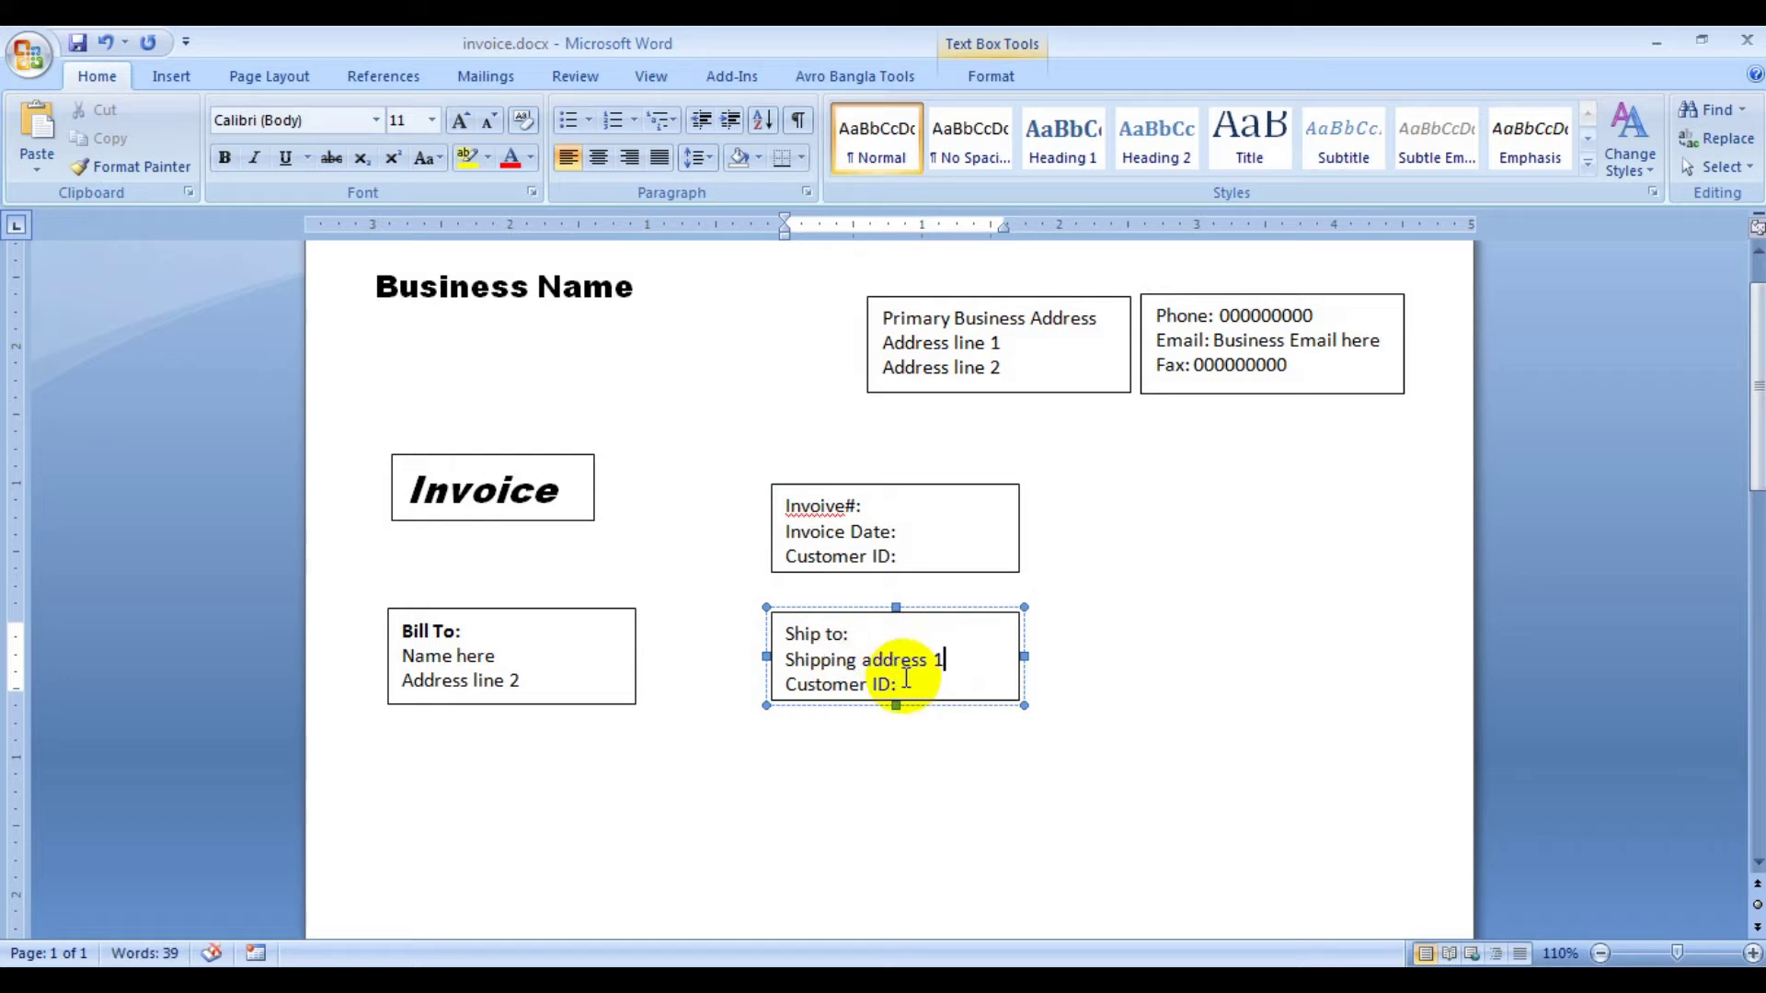
pyautogui.tripleClick(805, 686)
pyautogui.press('Delete')
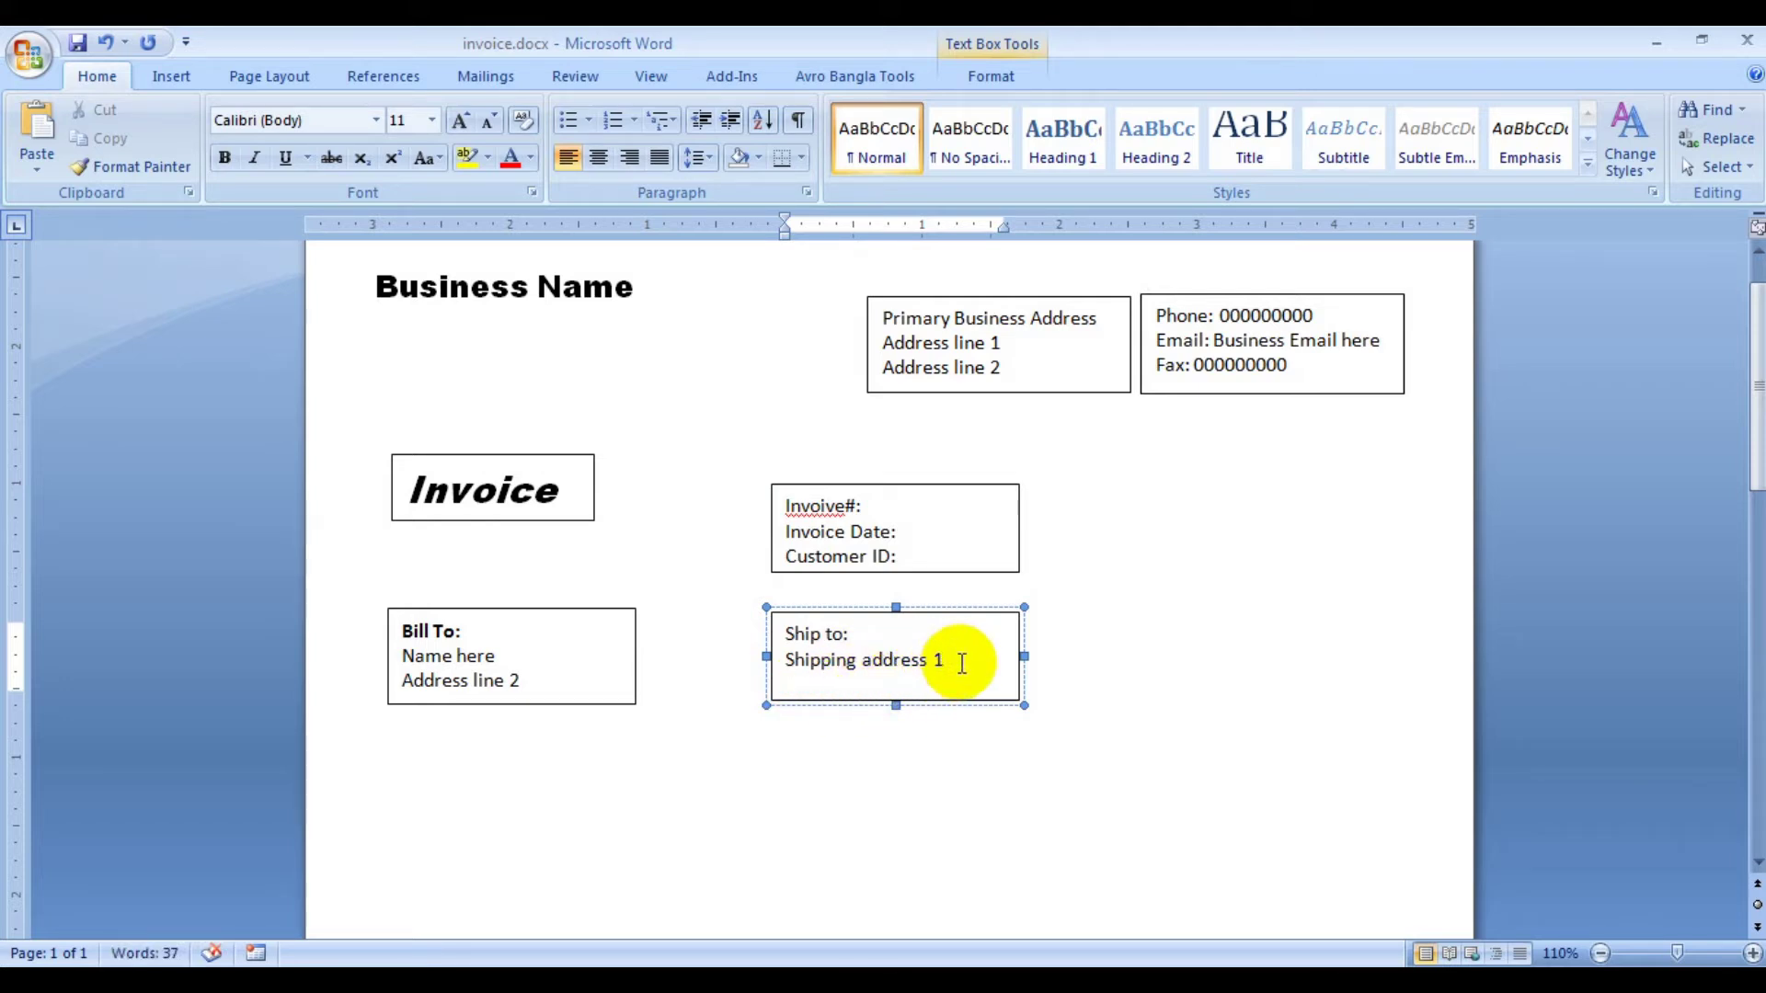
# - Enlarge the box and paste two more shipping address lines, renumbering one as 2
pyautogui.moveTo(948, 660); pyautogui.dragTo(788, 659)
pyautogui.hotkey('ctrl', 'c')
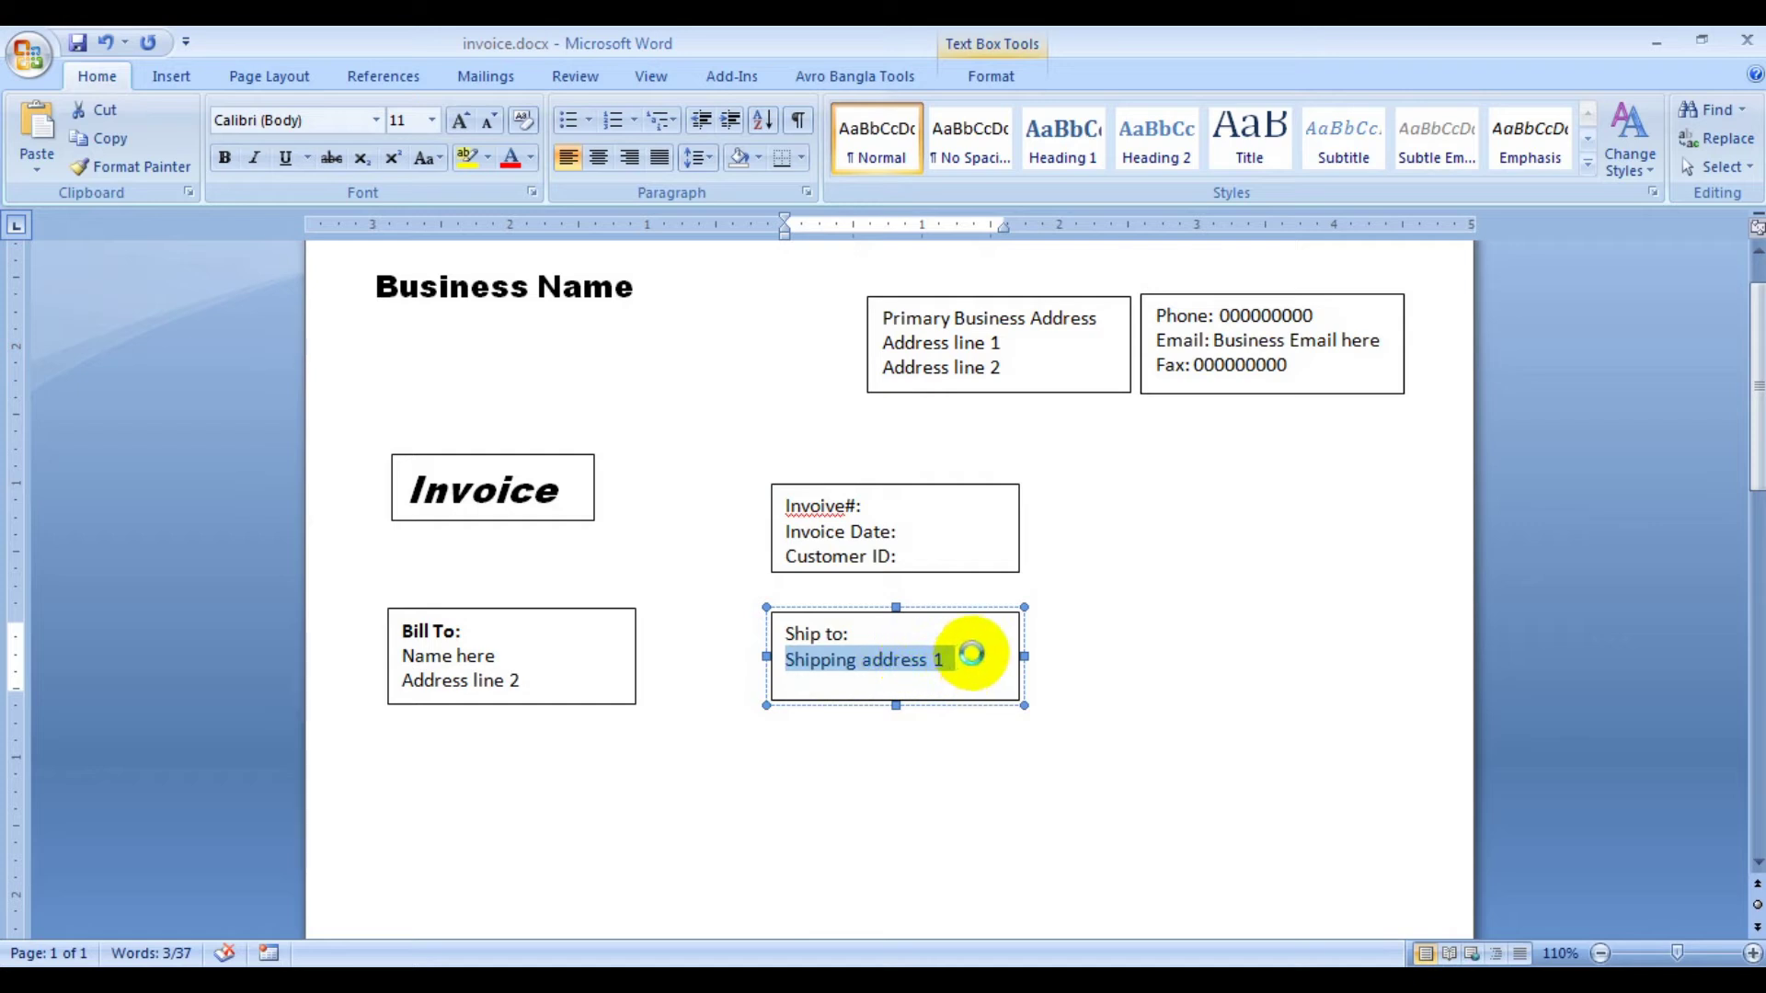
pyautogui.click(964, 660)
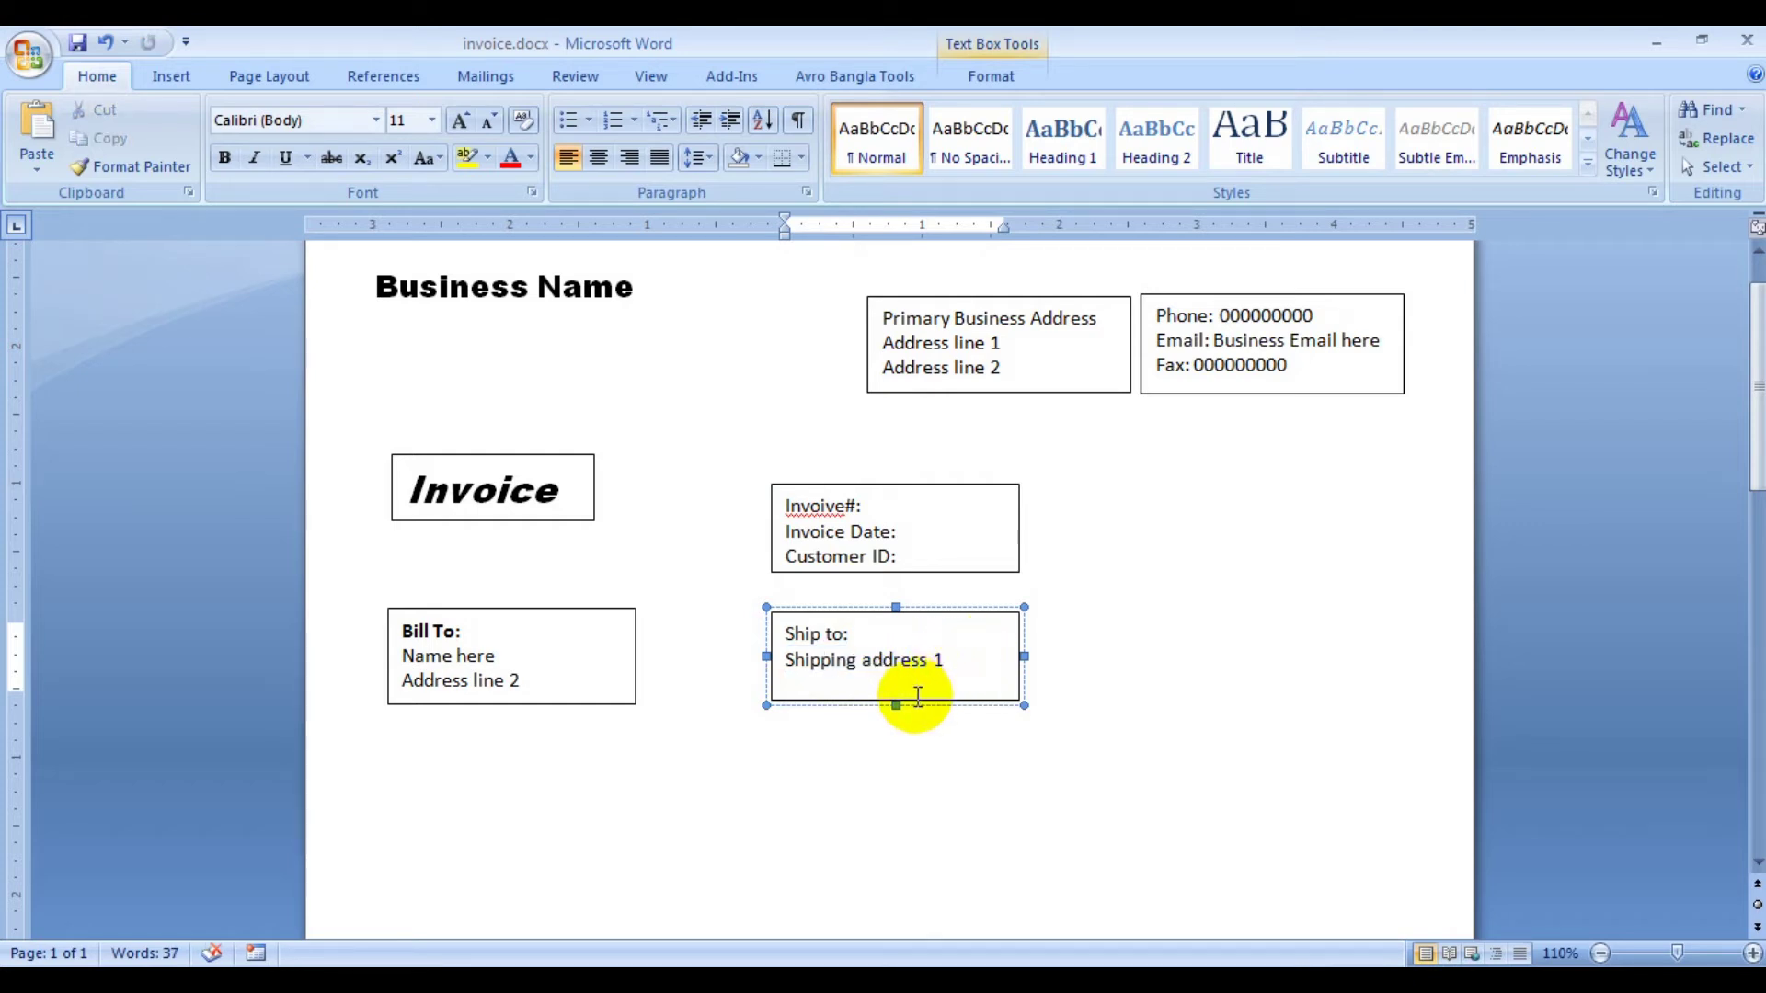
pyautogui.moveTo(897, 705); pyautogui.dragTo(897, 767)
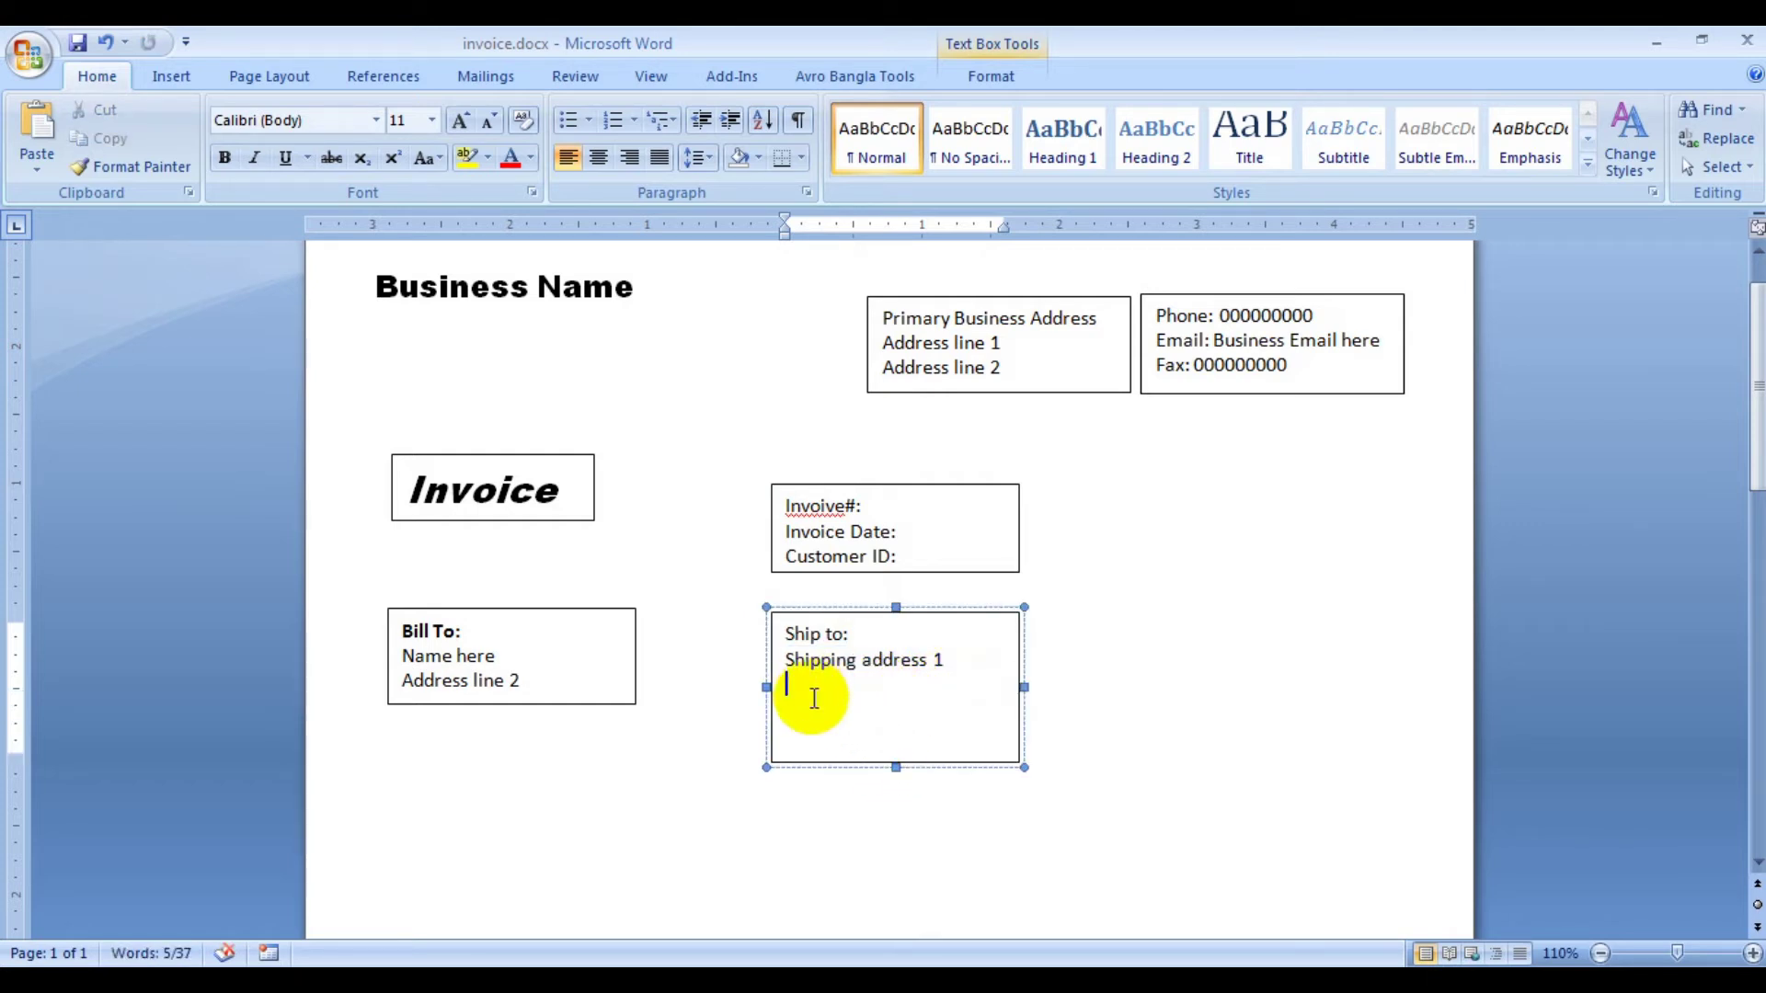
pyautogui.press('Return')
pyautogui.hotkey('ctrl', 'v')
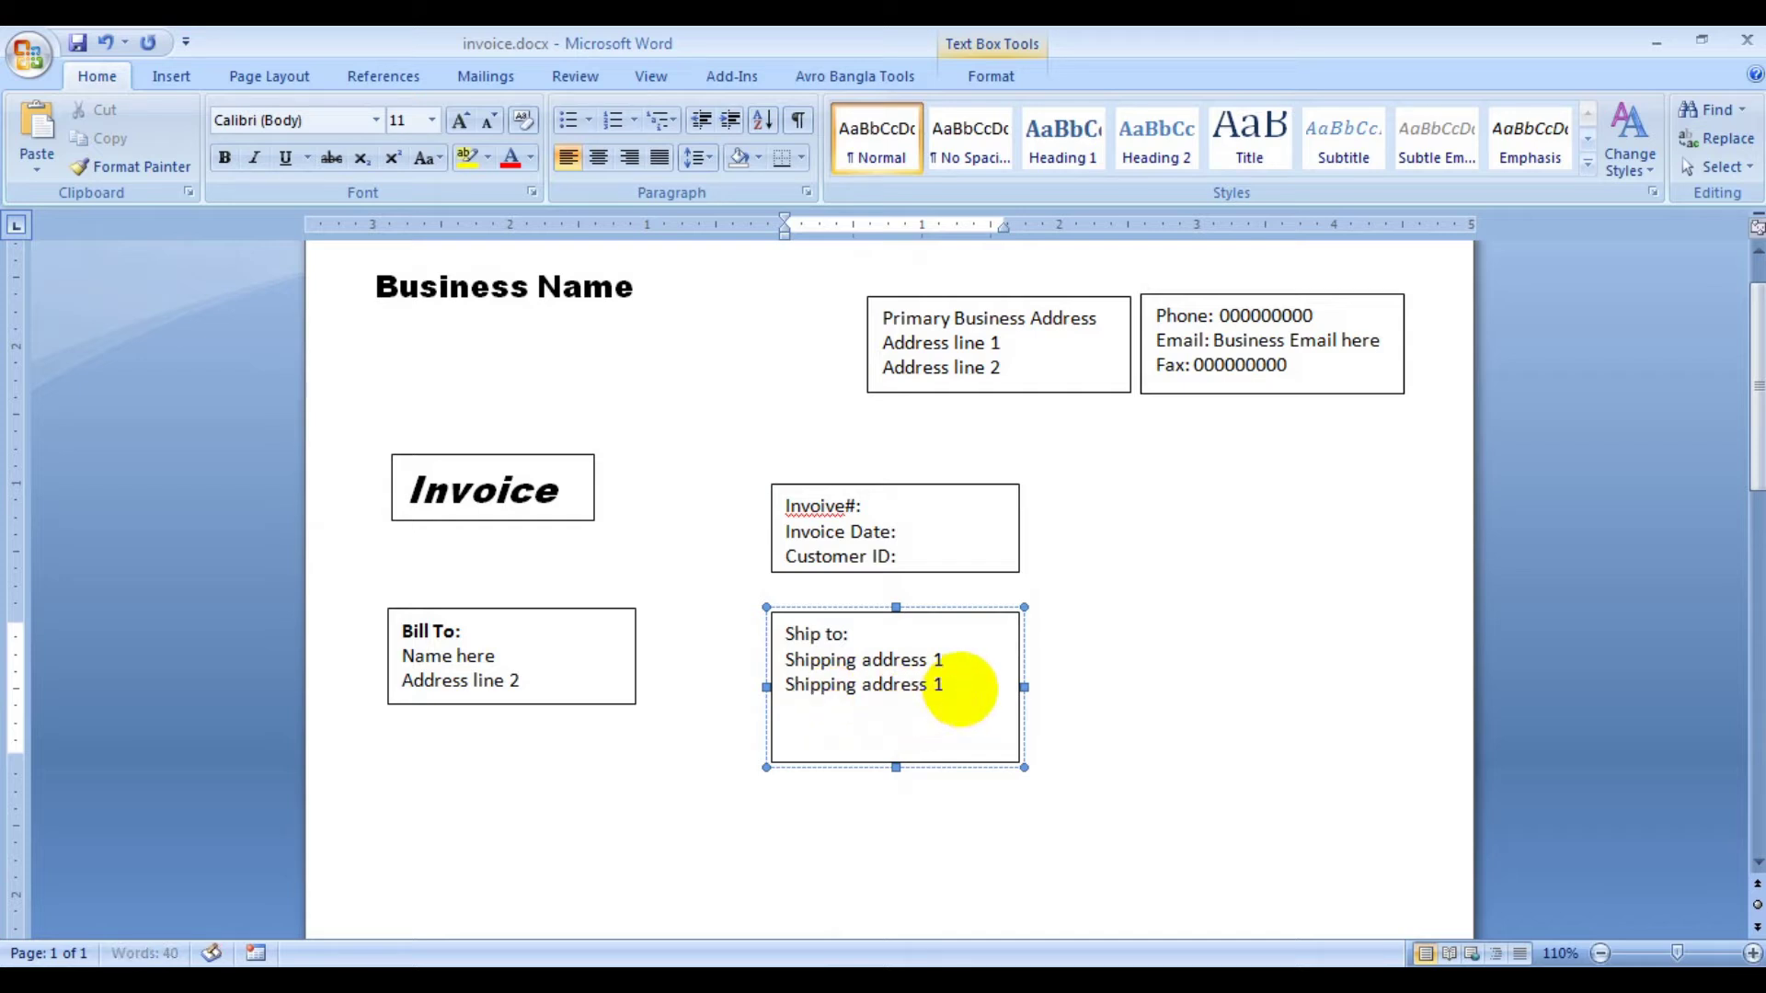
pyautogui.hotkey('ctrl', 'v')
pyautogui.click(936, 685)
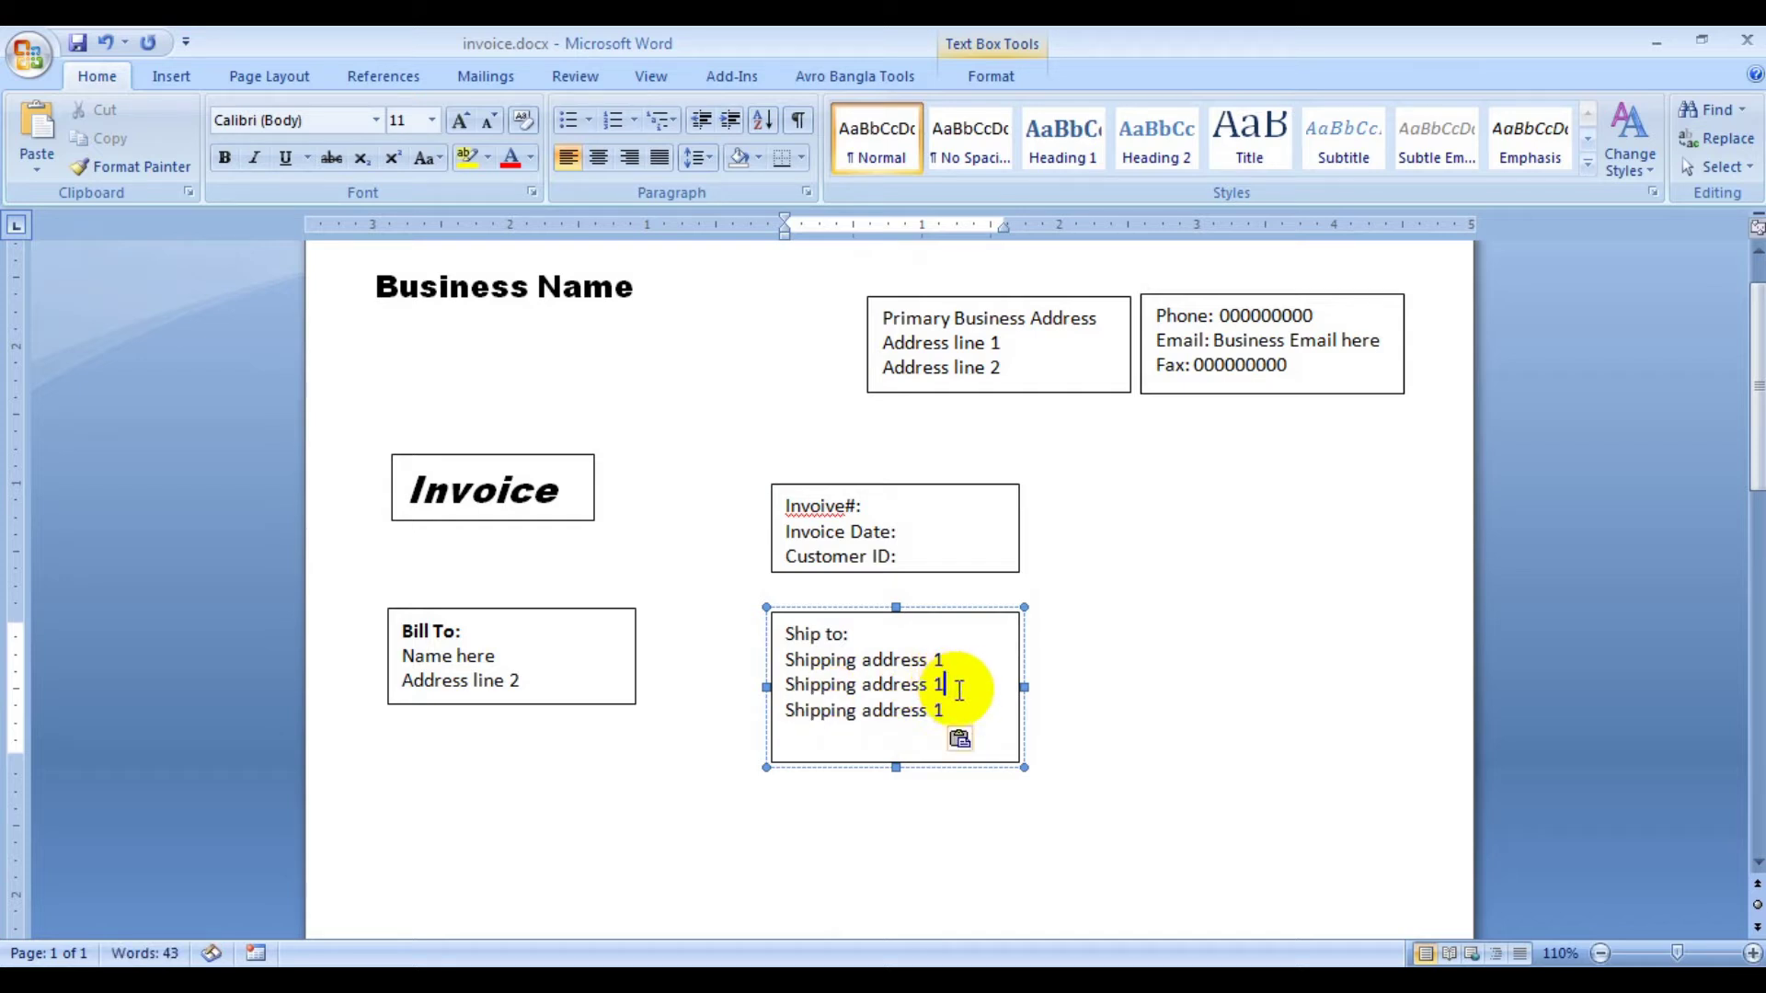
pyautogui.write('2')
pyautogui.press('Delete')
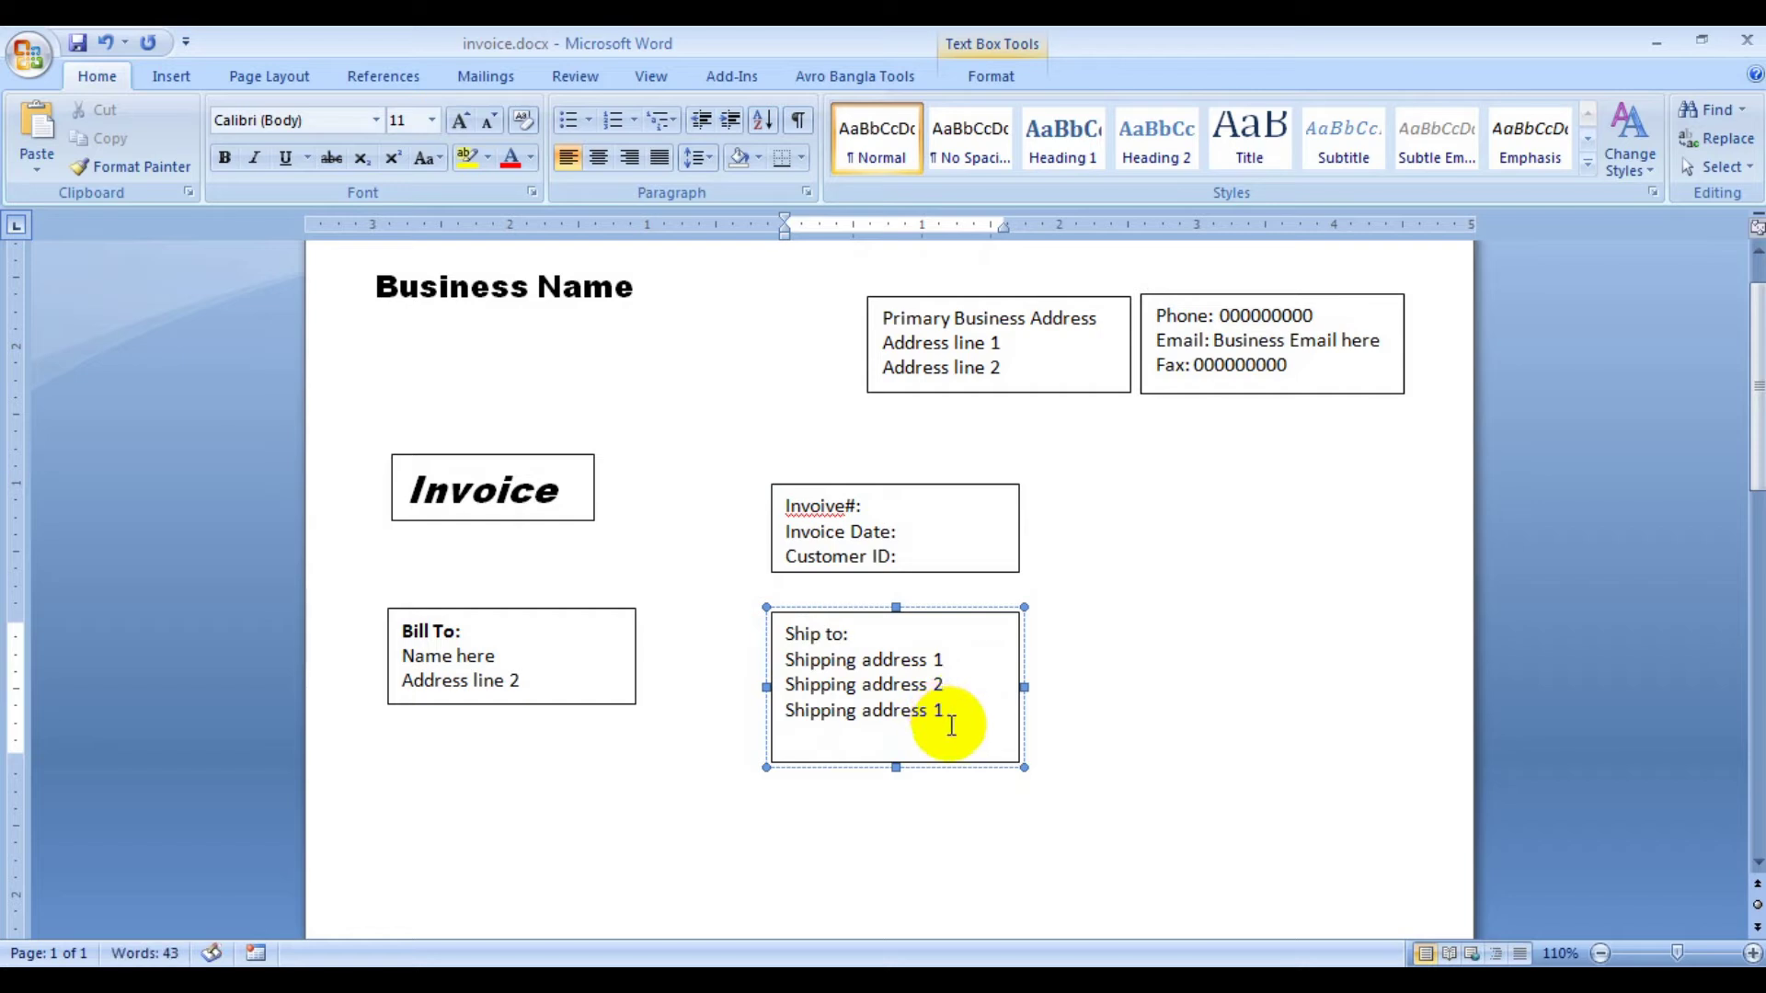
pyautogui.click(942, 710)
# - Number the last line 'Shipping address 3' and shrink the Ship to box to fit
pyautogui.write('3')
pyautogui.scroll(-1, 948, 727)
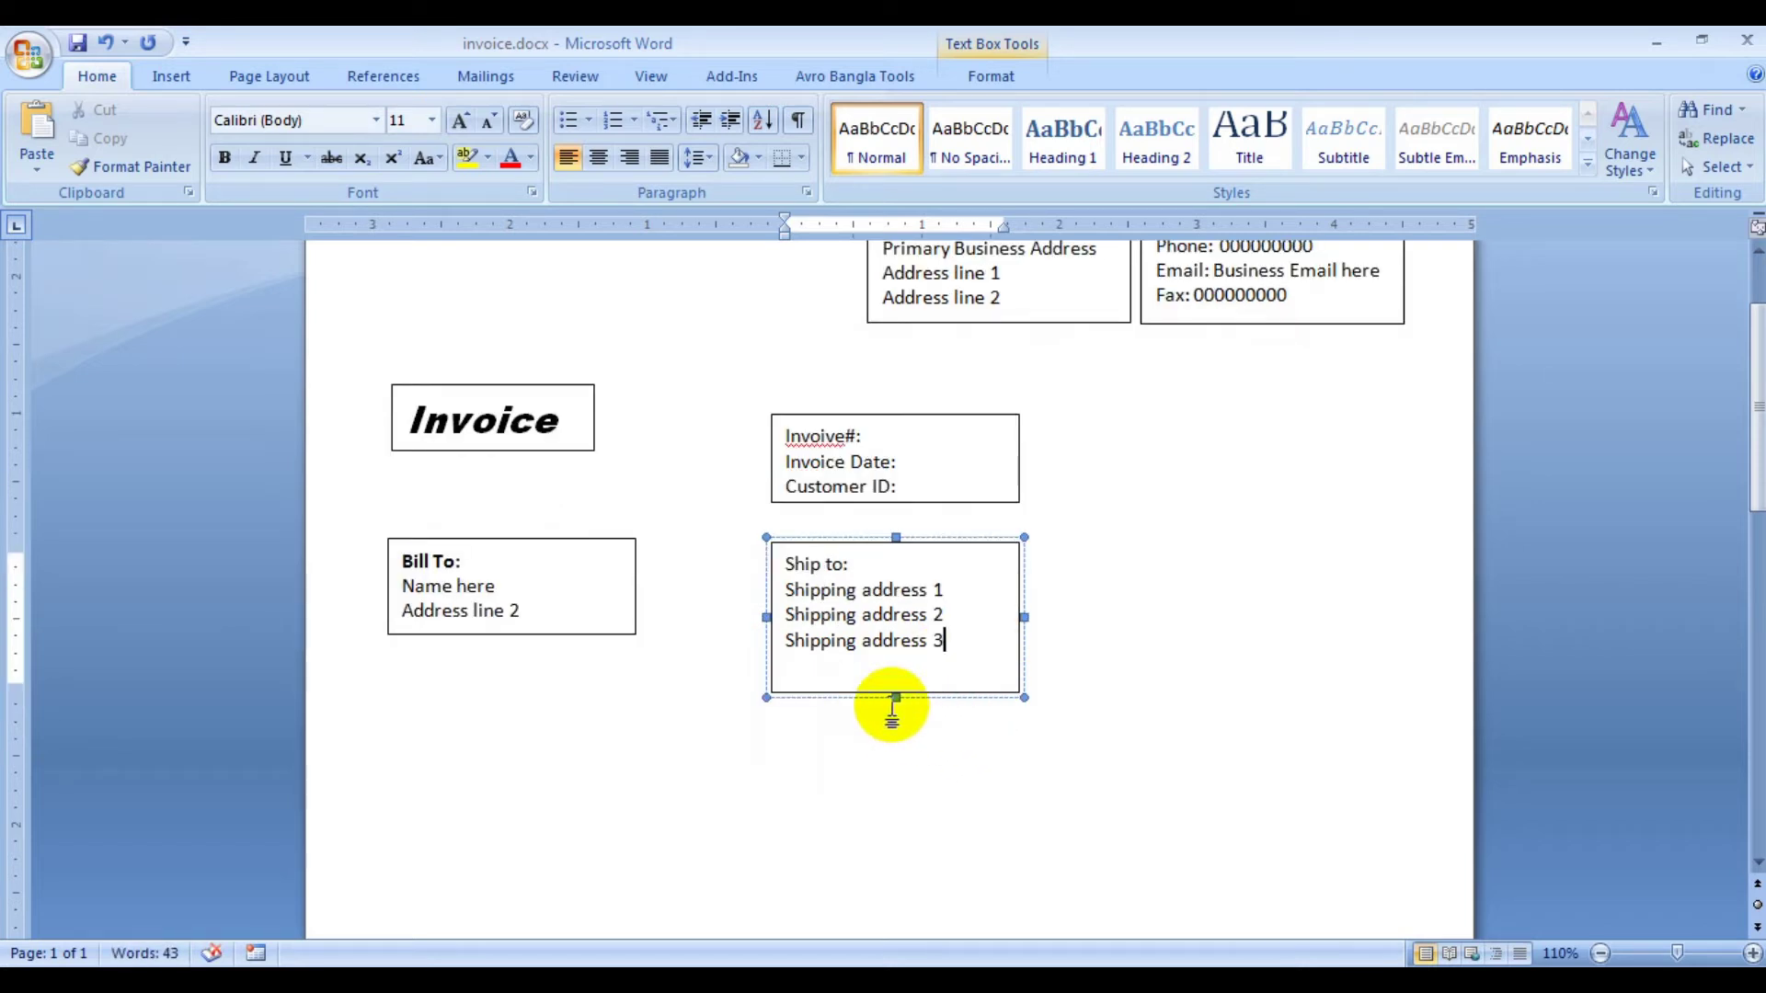
pyautogui.moveTo(901, 704); pyautogui.dragTo(900, 660)
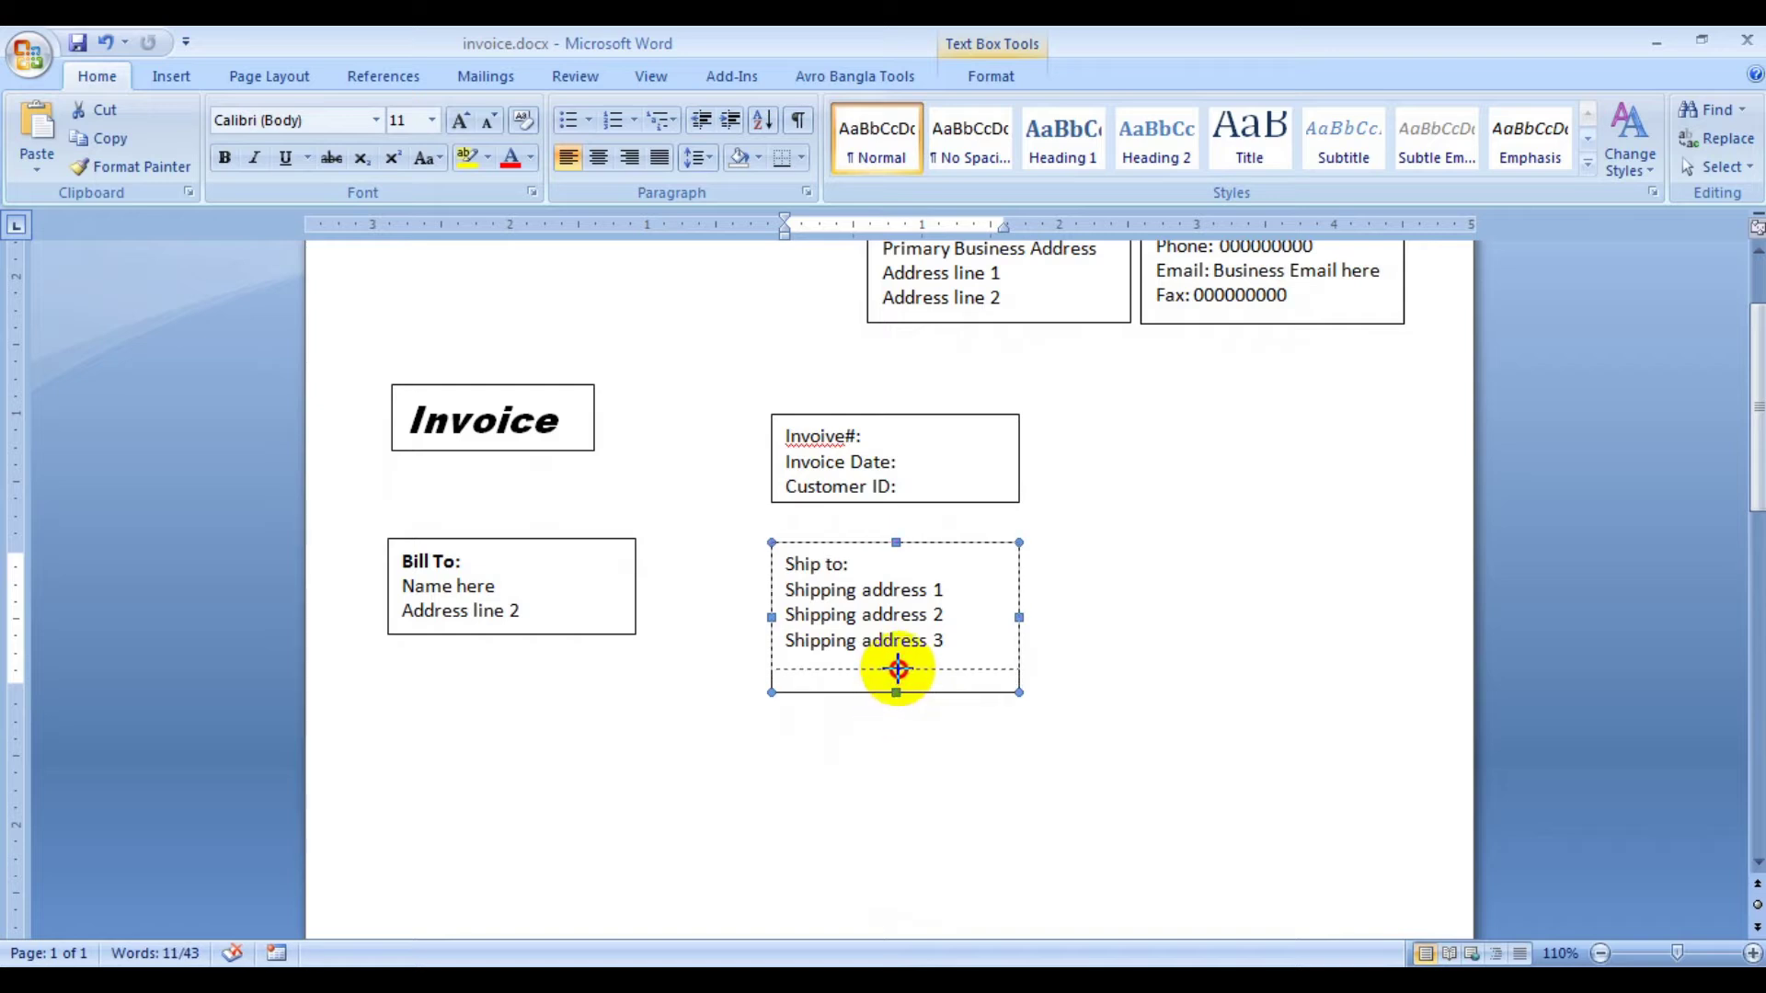
pyautogui.moveTo(899, 660); pyautogui.dragTo(900, 659)
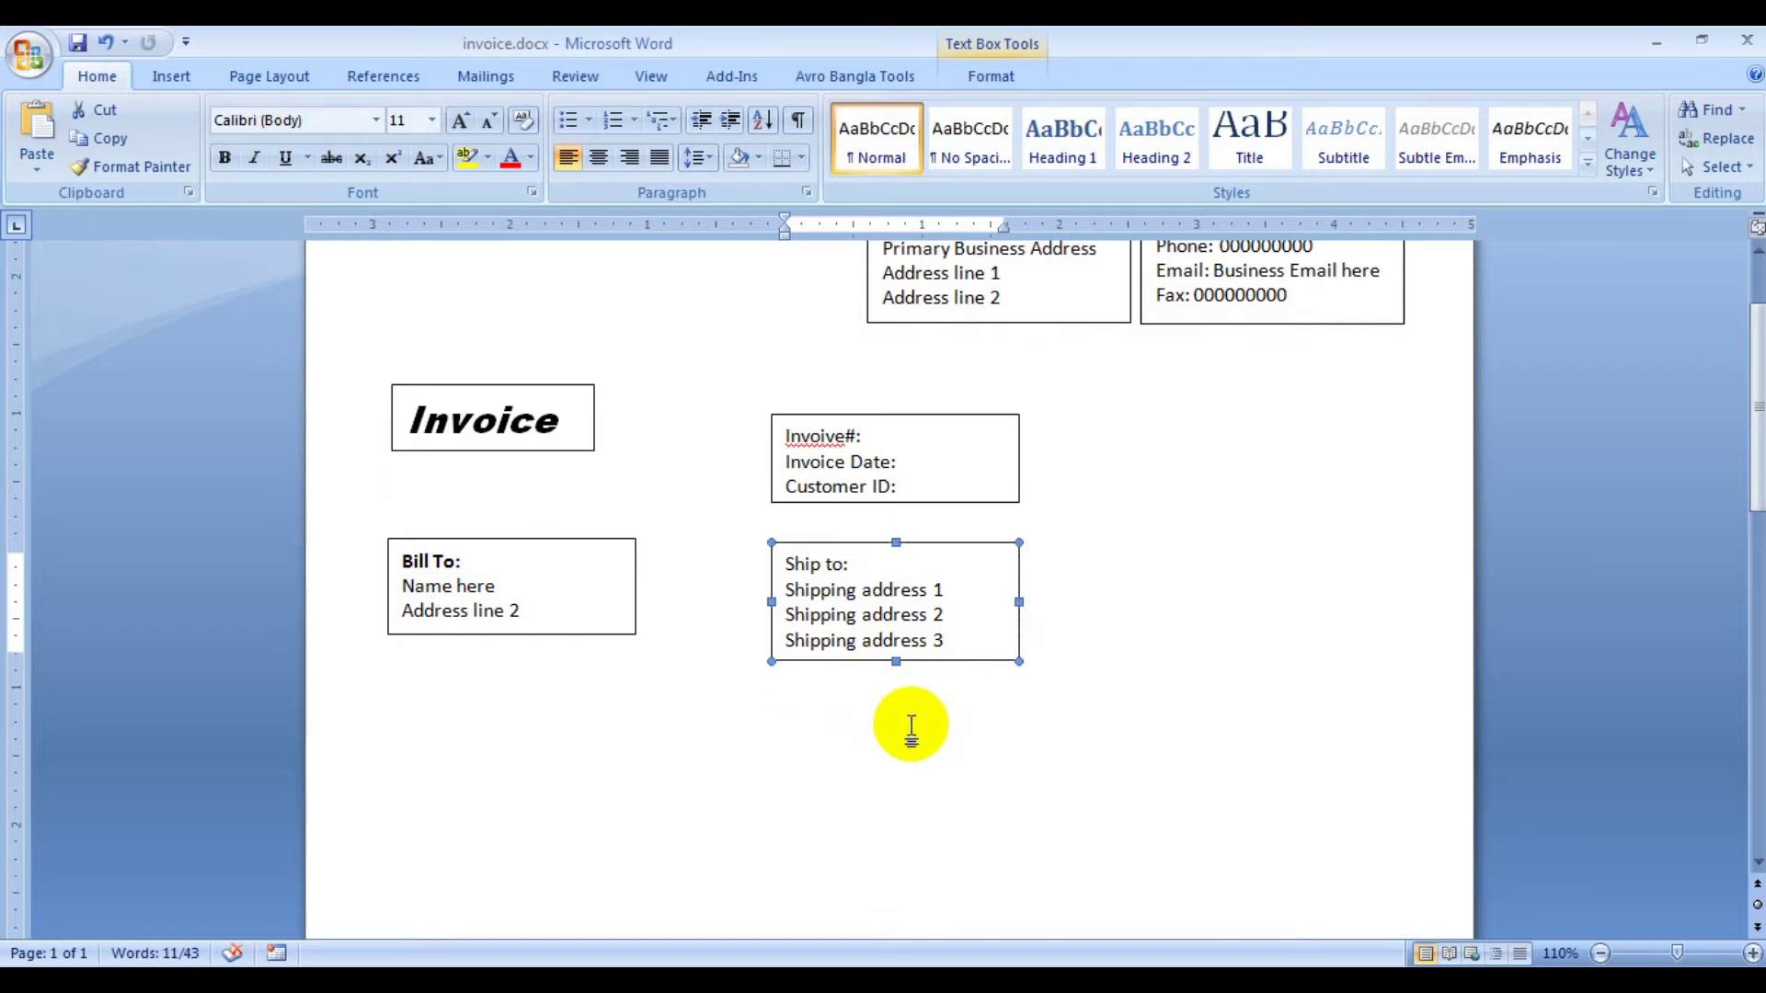
pyautogui.click(889, 739)
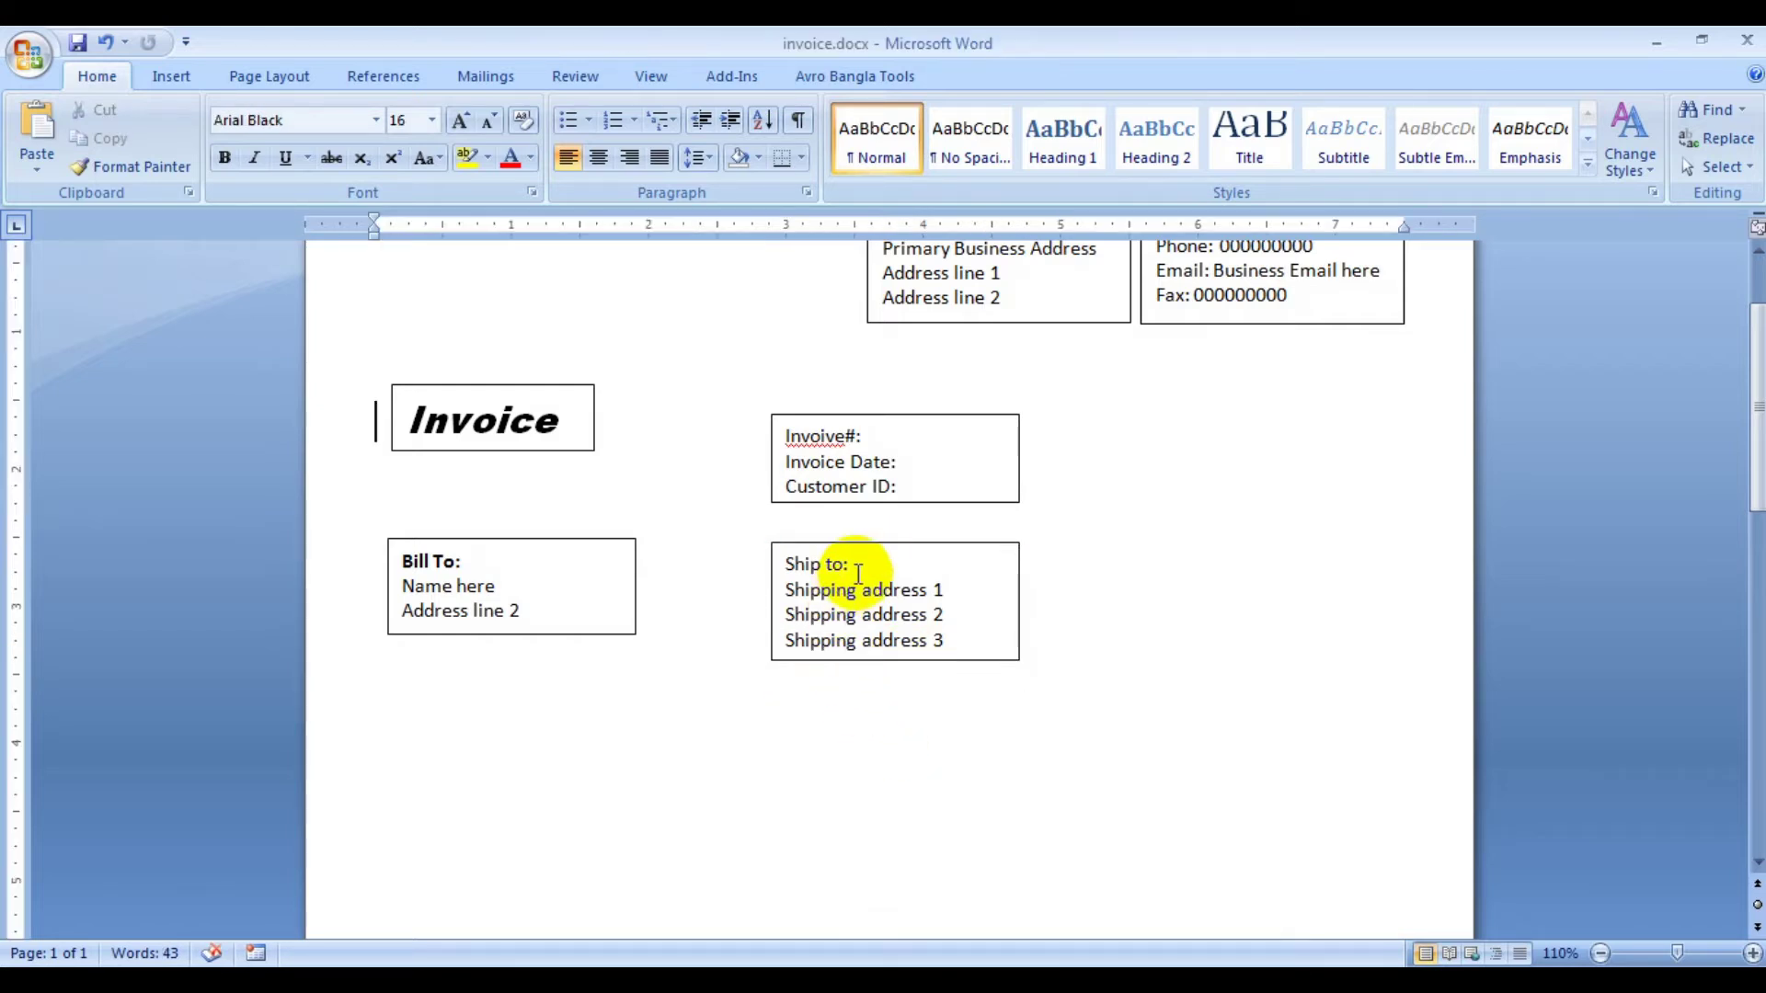
# - Make the 'Ship to:' heading bold
pyautogui.moveTo(856, 565); pyautogui.dragTo(786, 563)
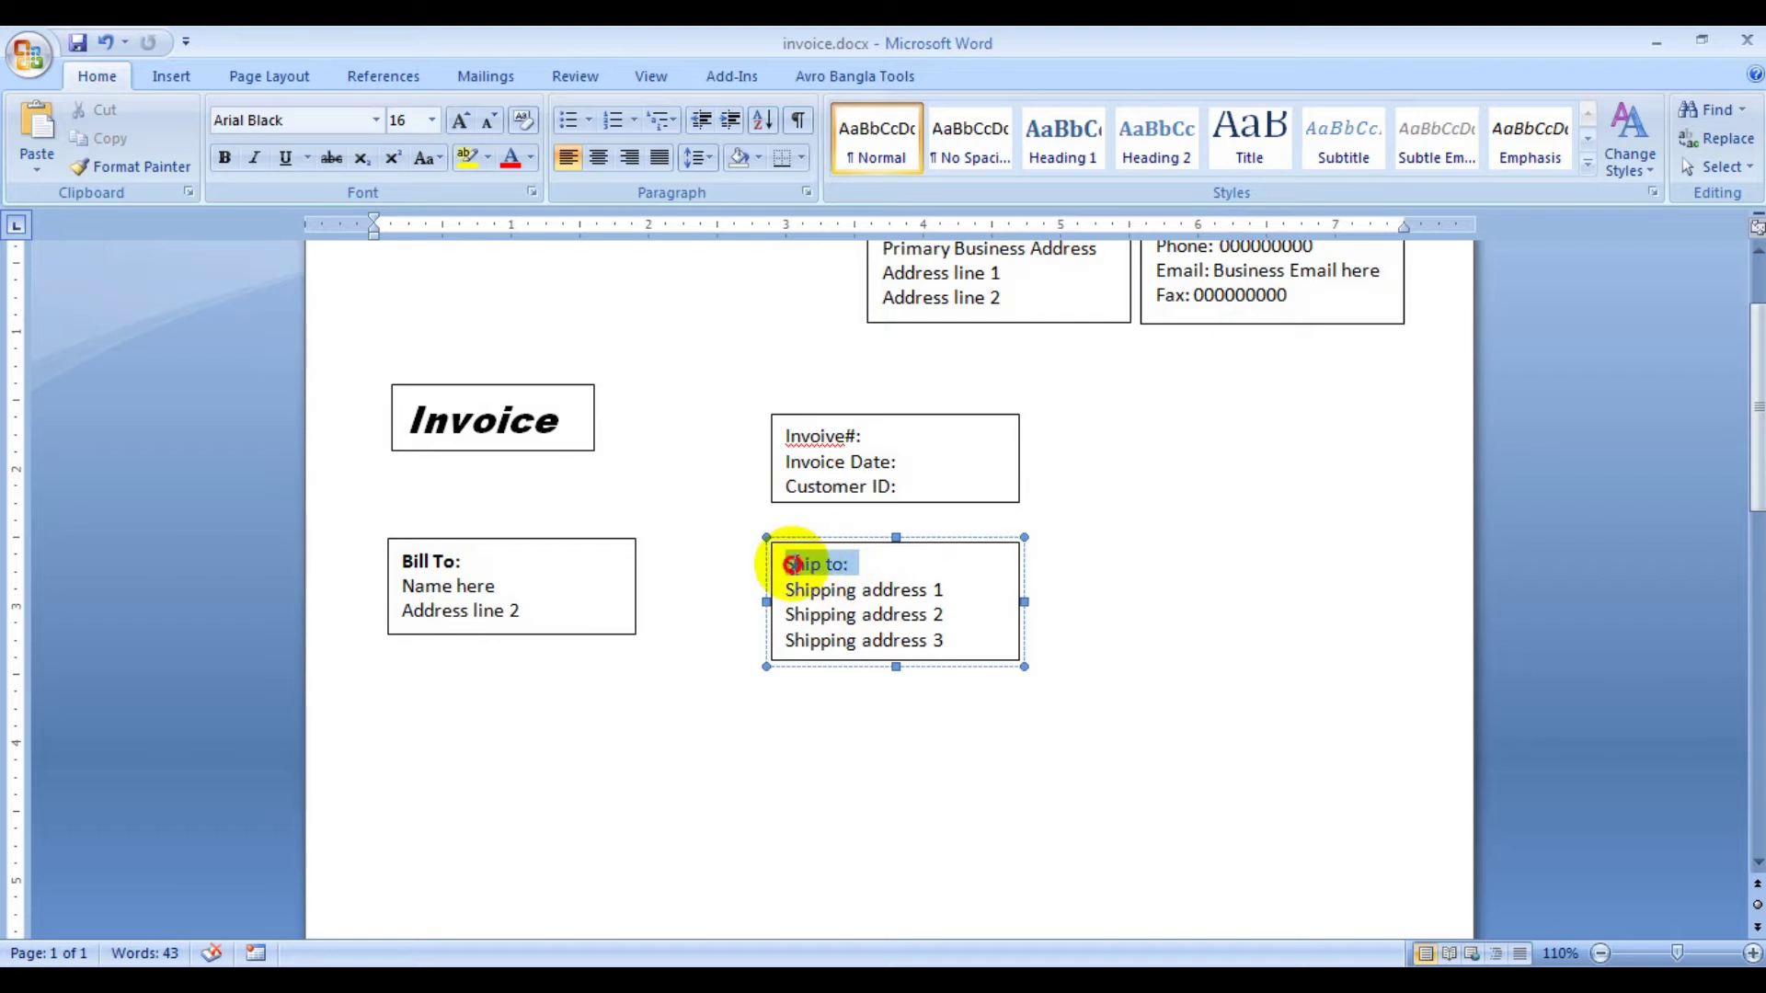
pyautogui.click(223, 158)
pyautogui.click(898, 561)
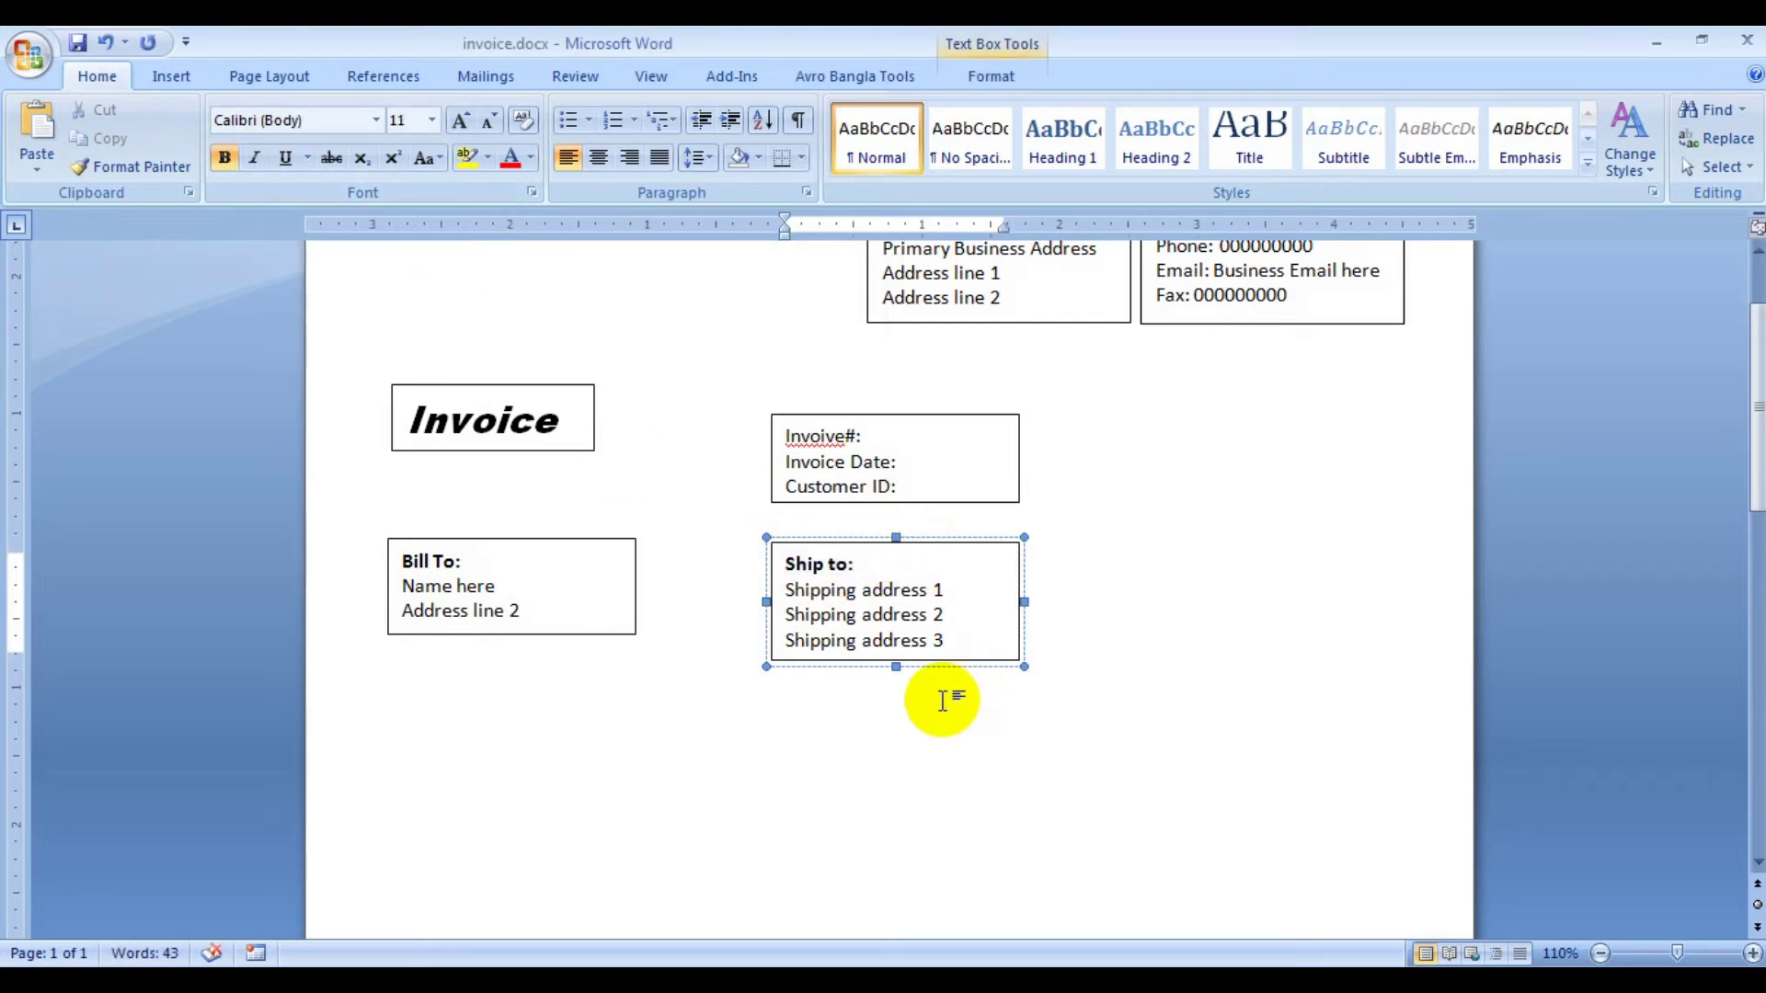
# - Drag the Bill To box up a little
pyautogui.scroll(3, 930, 671)
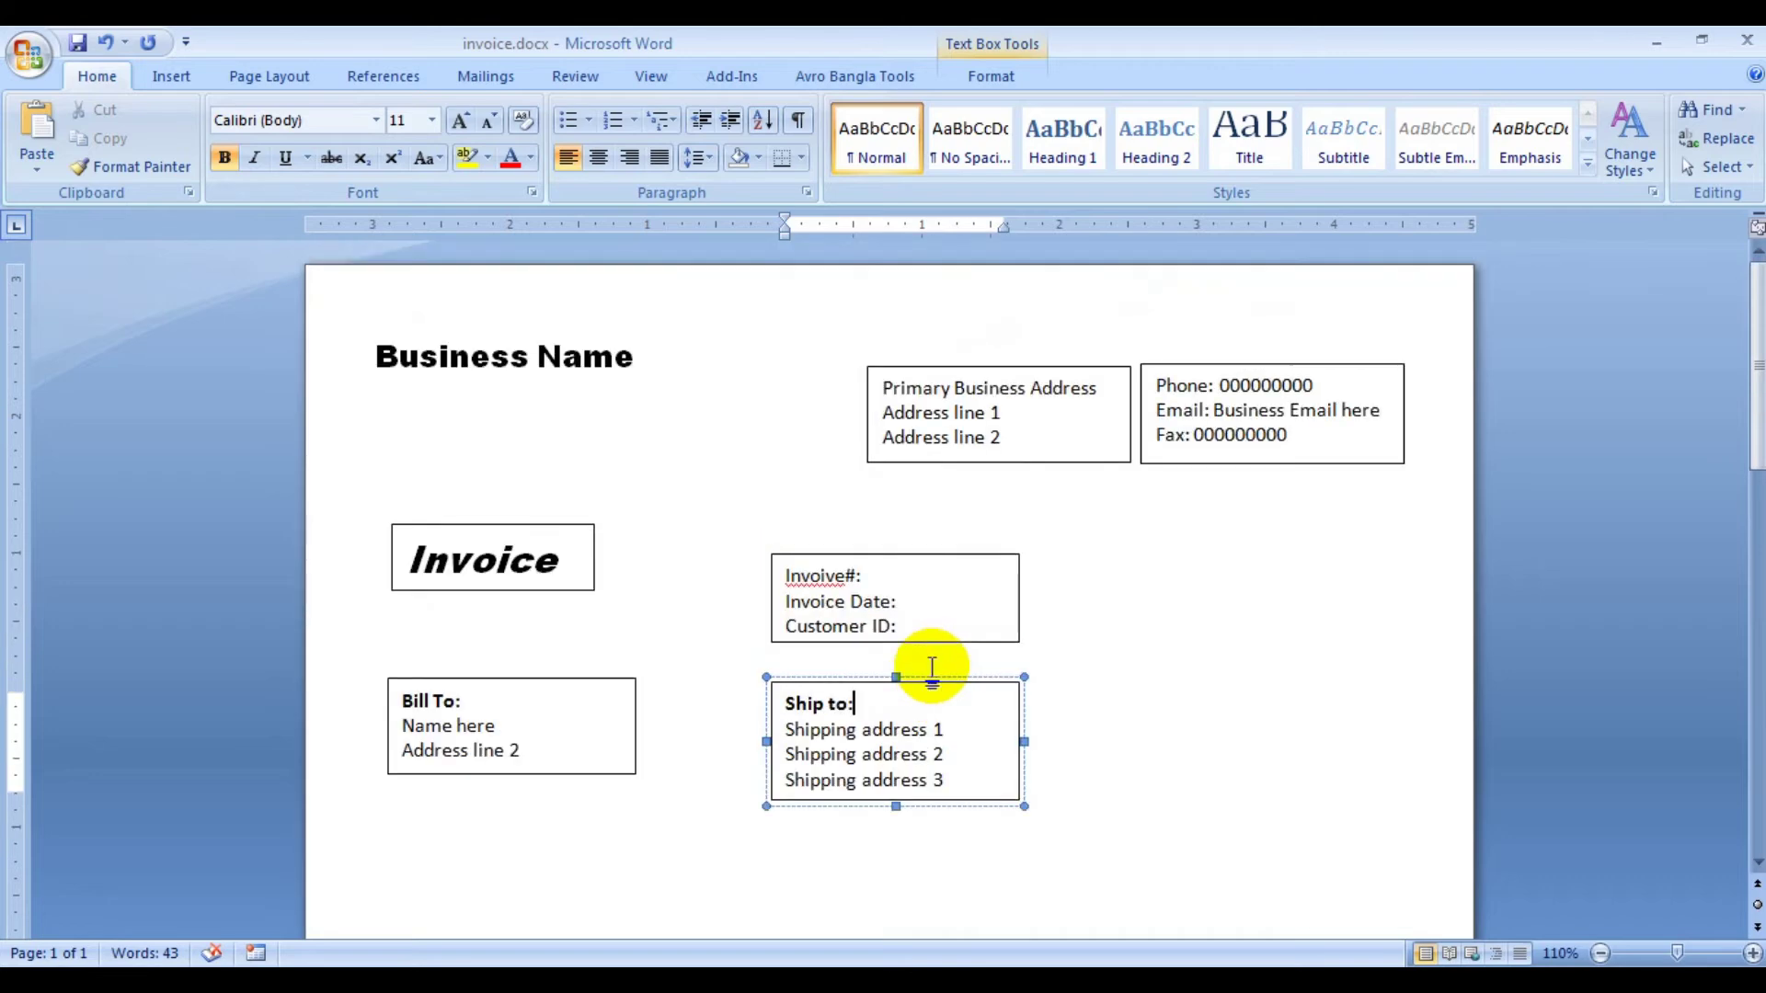
pyautogui.scroll(-5, 927, 669)
pyautogui.scroll(-10, 927, 670)
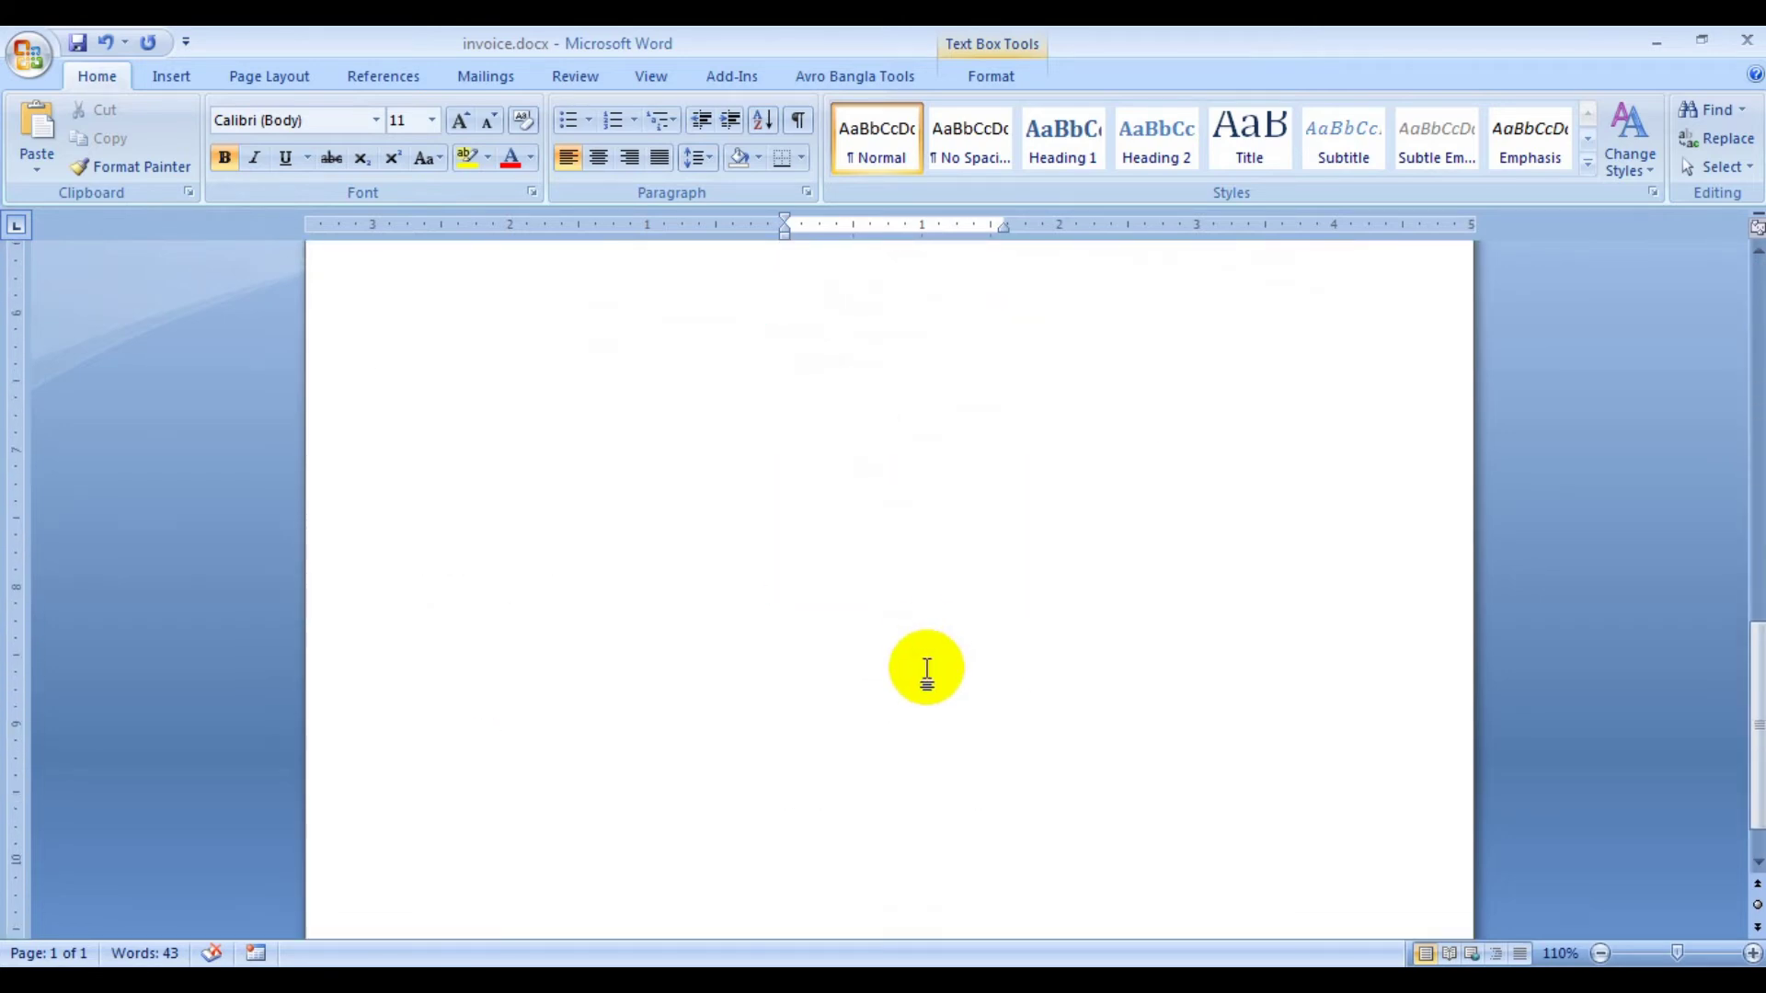
pyautogui.scroll(12, 927, 669)
pyautogui.scroll(3, 927, 648)
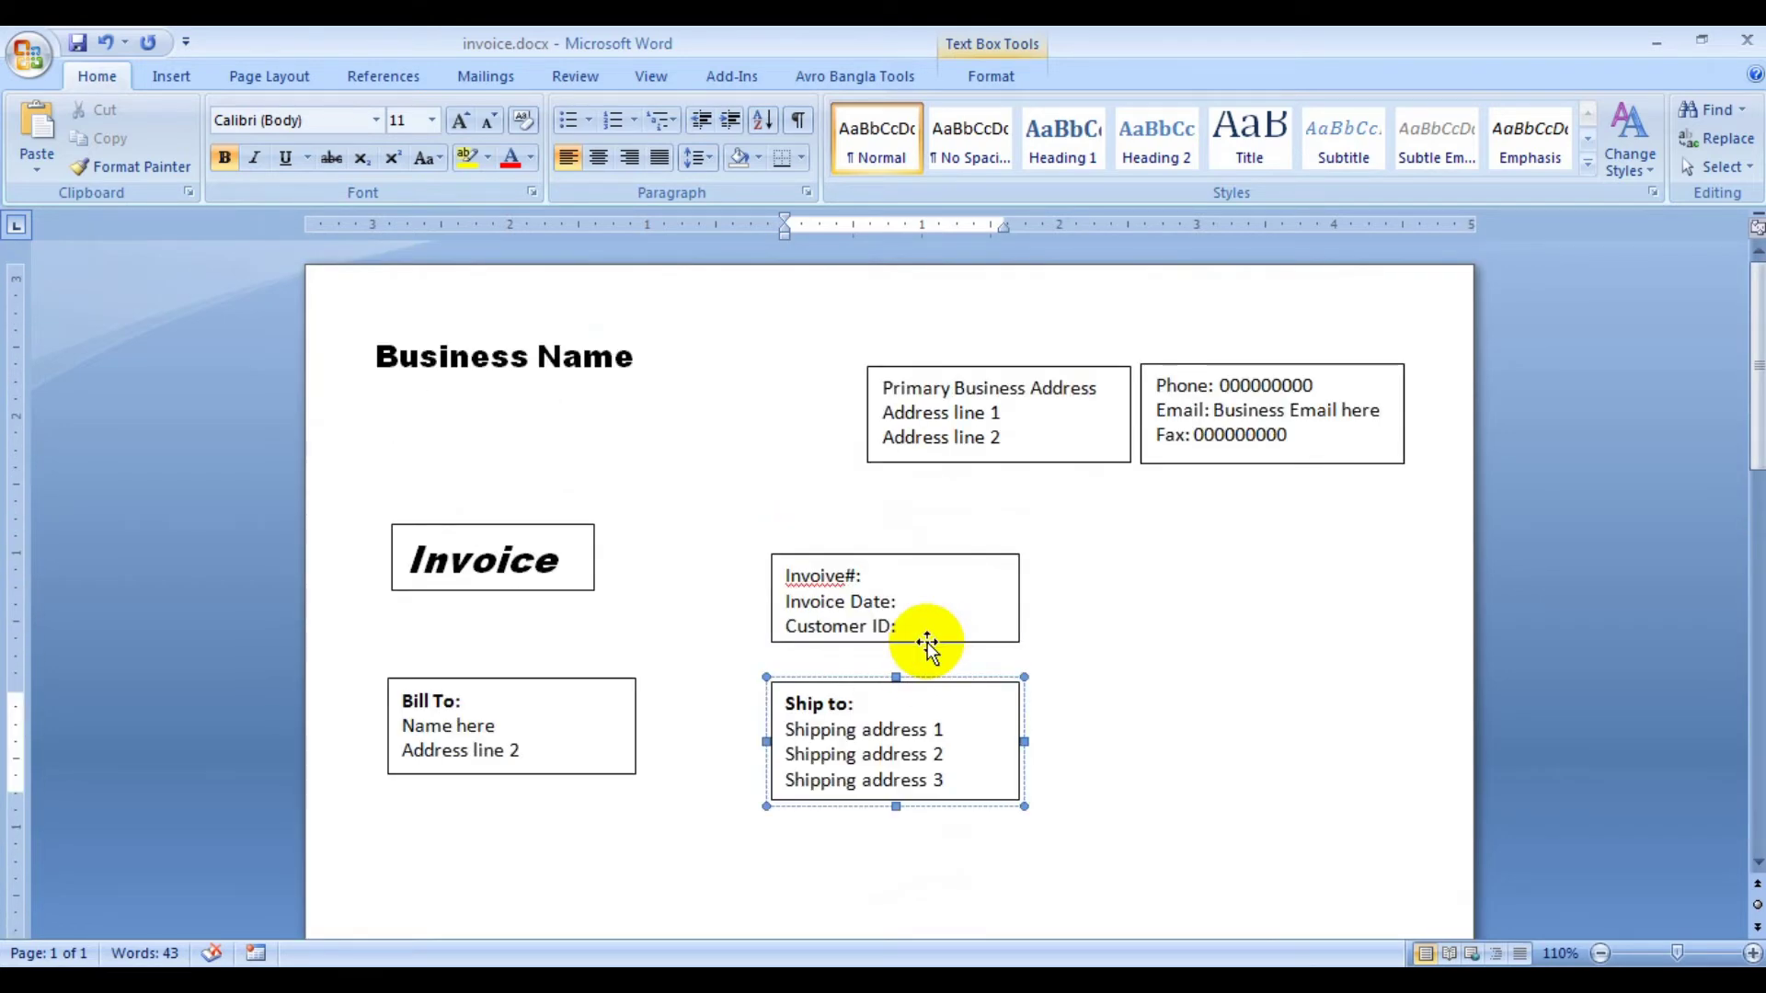
pyautogui.click(490, 680)
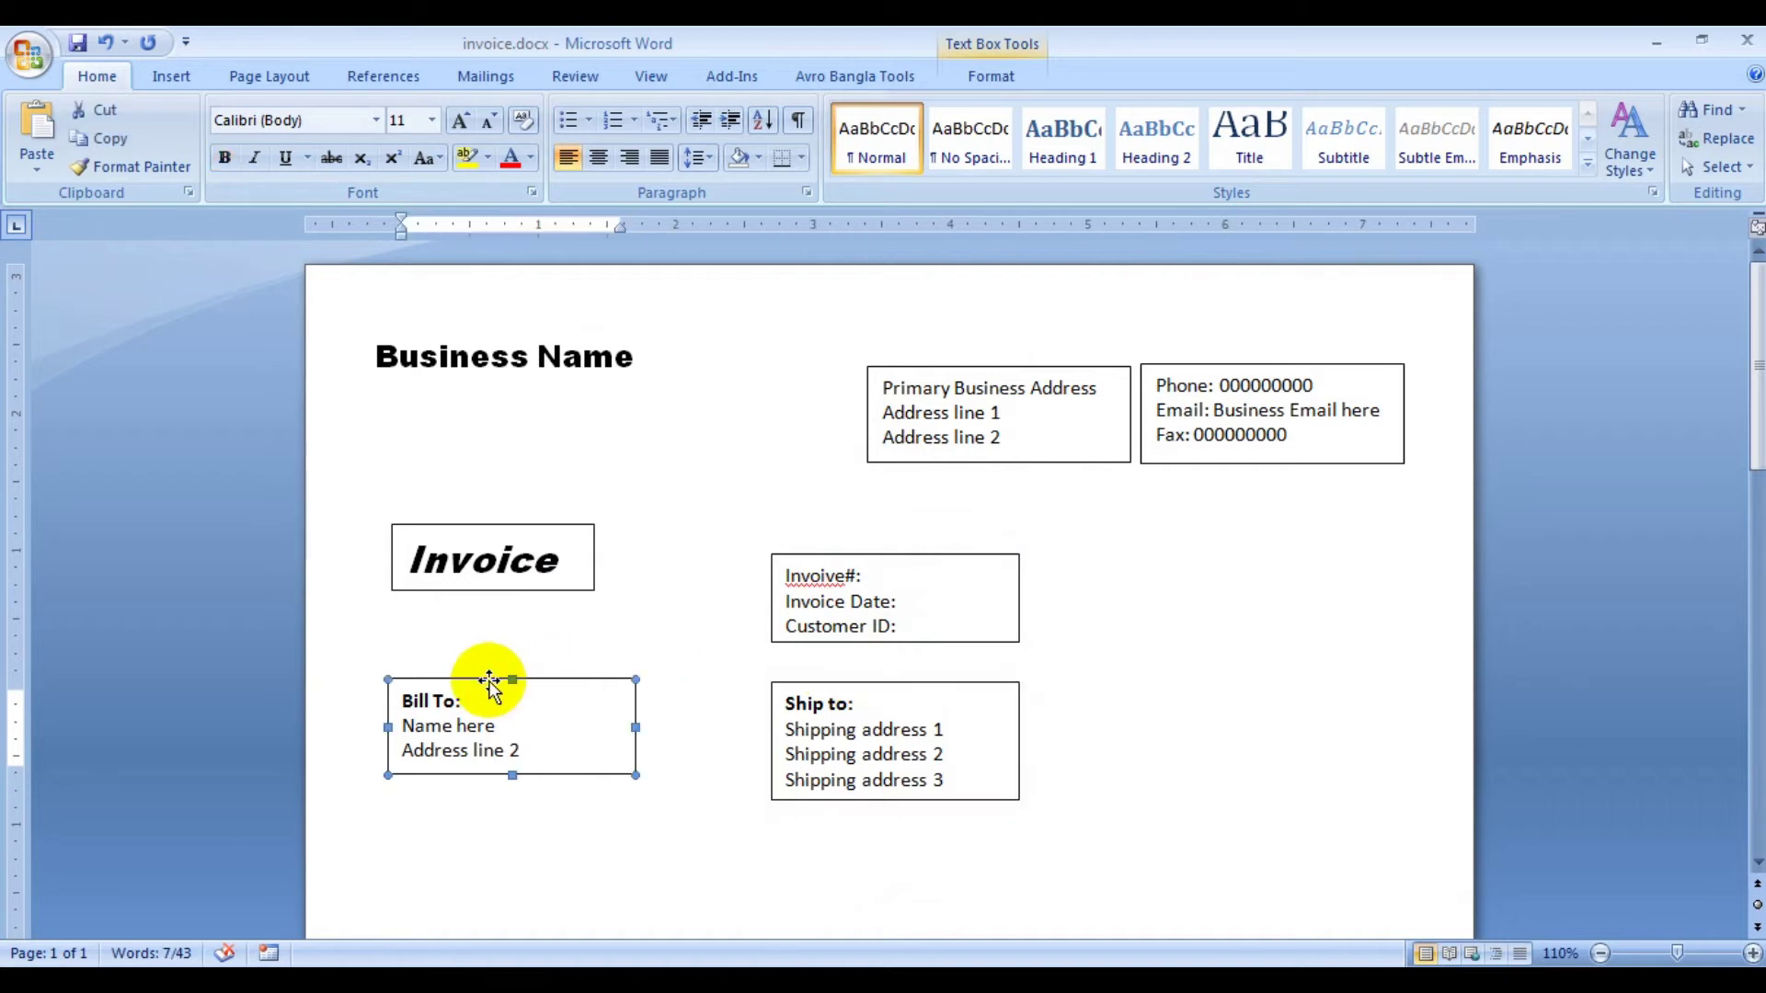
pyautogui.moveTo(489, 680); pyautogui.dragTo(529, 655)
pyautogui.click(859, 554)
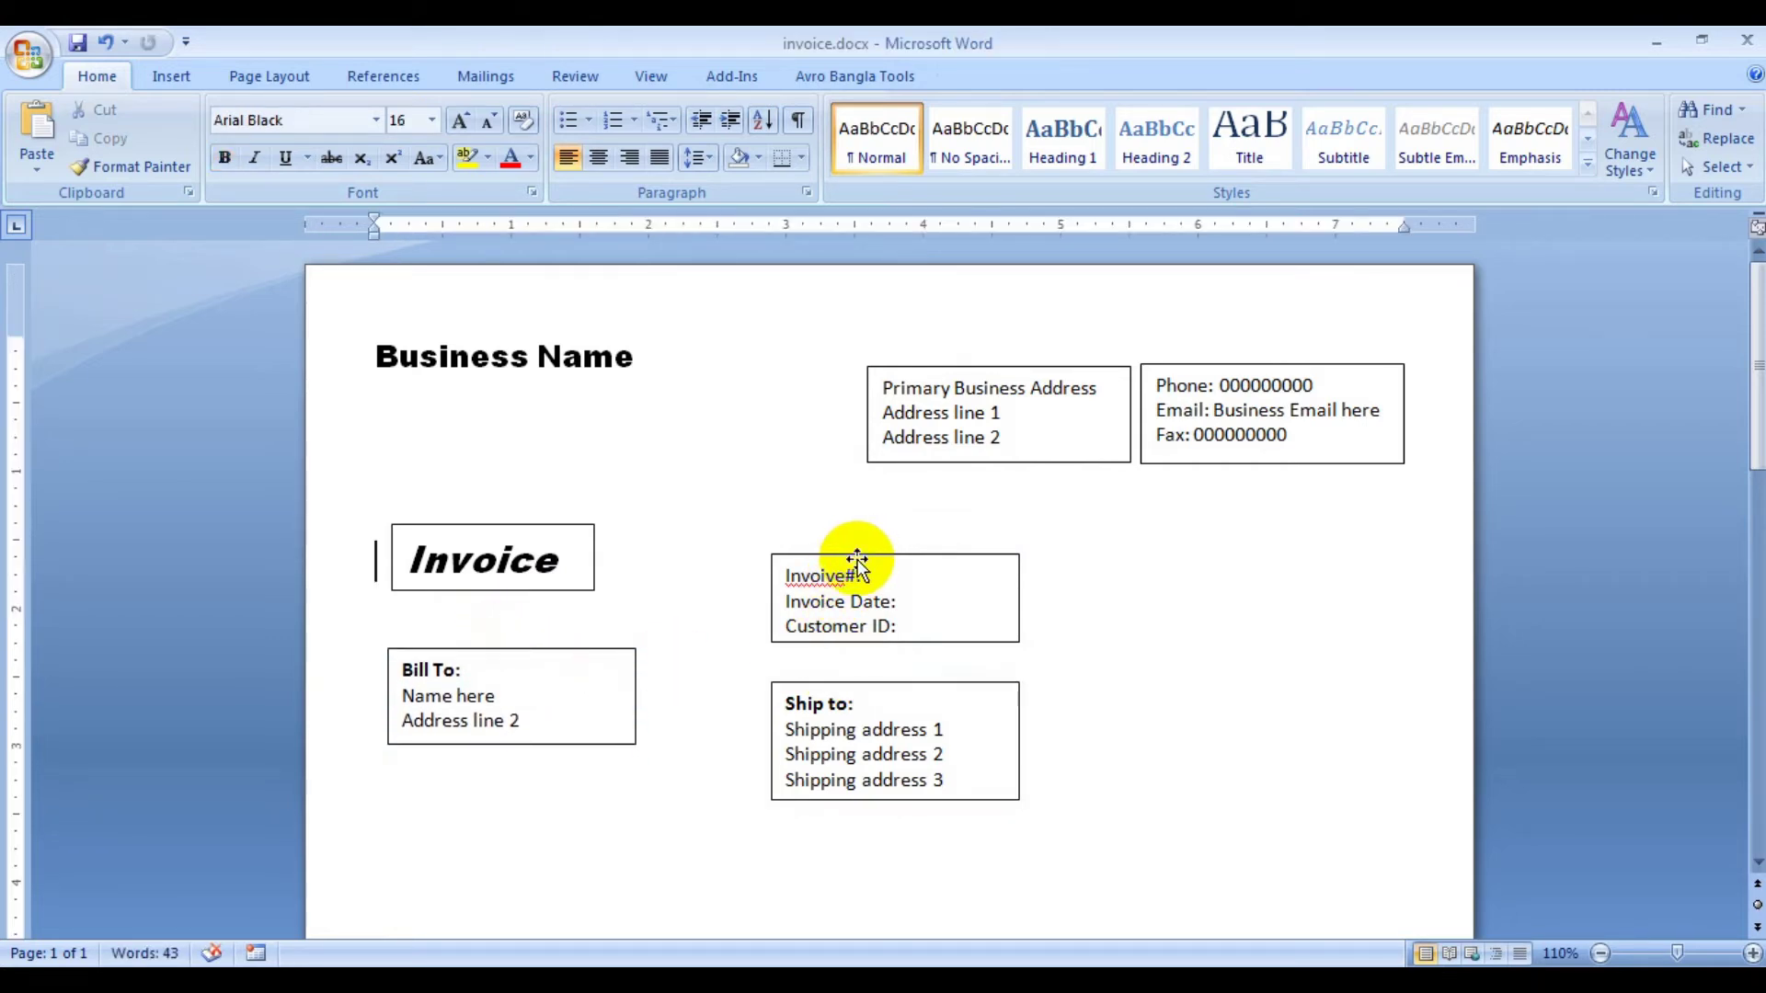
# - Nudge the invoice details and Ship to boxes upward with the arrow keys
pyautogui.click(858, 559)
pyautogui.press('Up')
pyautogui.press('Up')
pyautogui.press('Up')
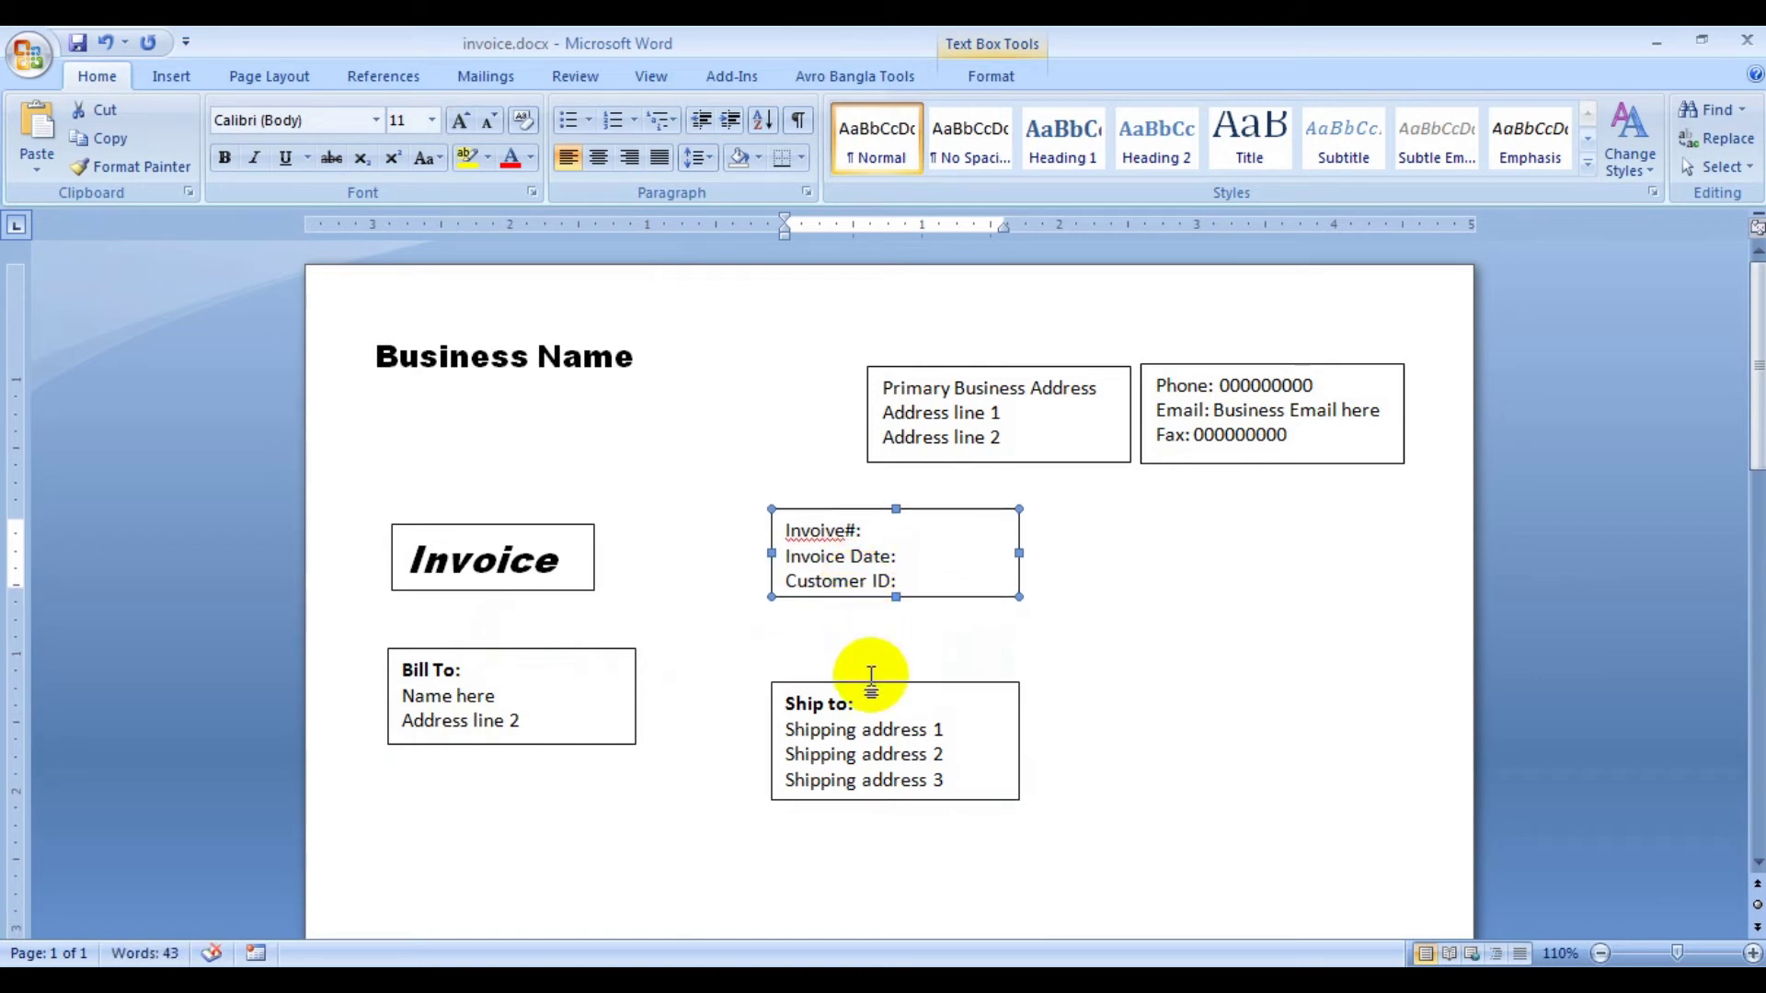
pyautogui.click(871, 682)
pyautogui.press('Up')
pyautogui.press('Up')
pyautogui.press('Up')
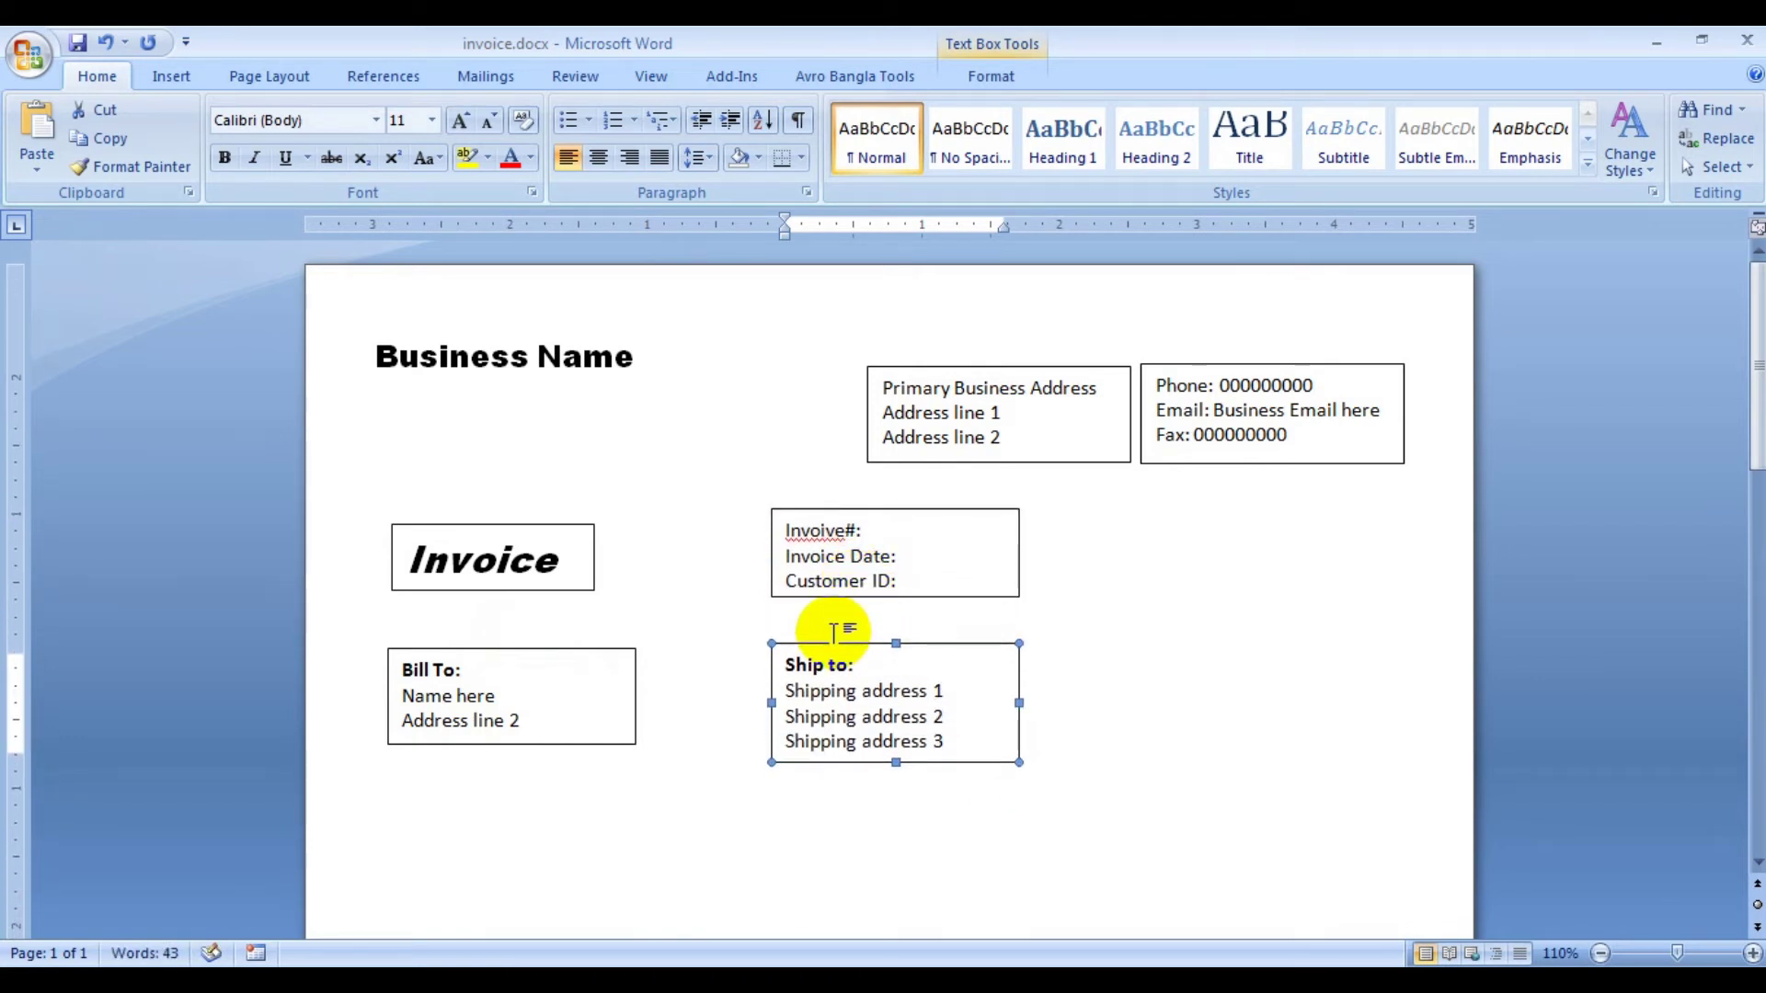
pyautogui.press('Up')
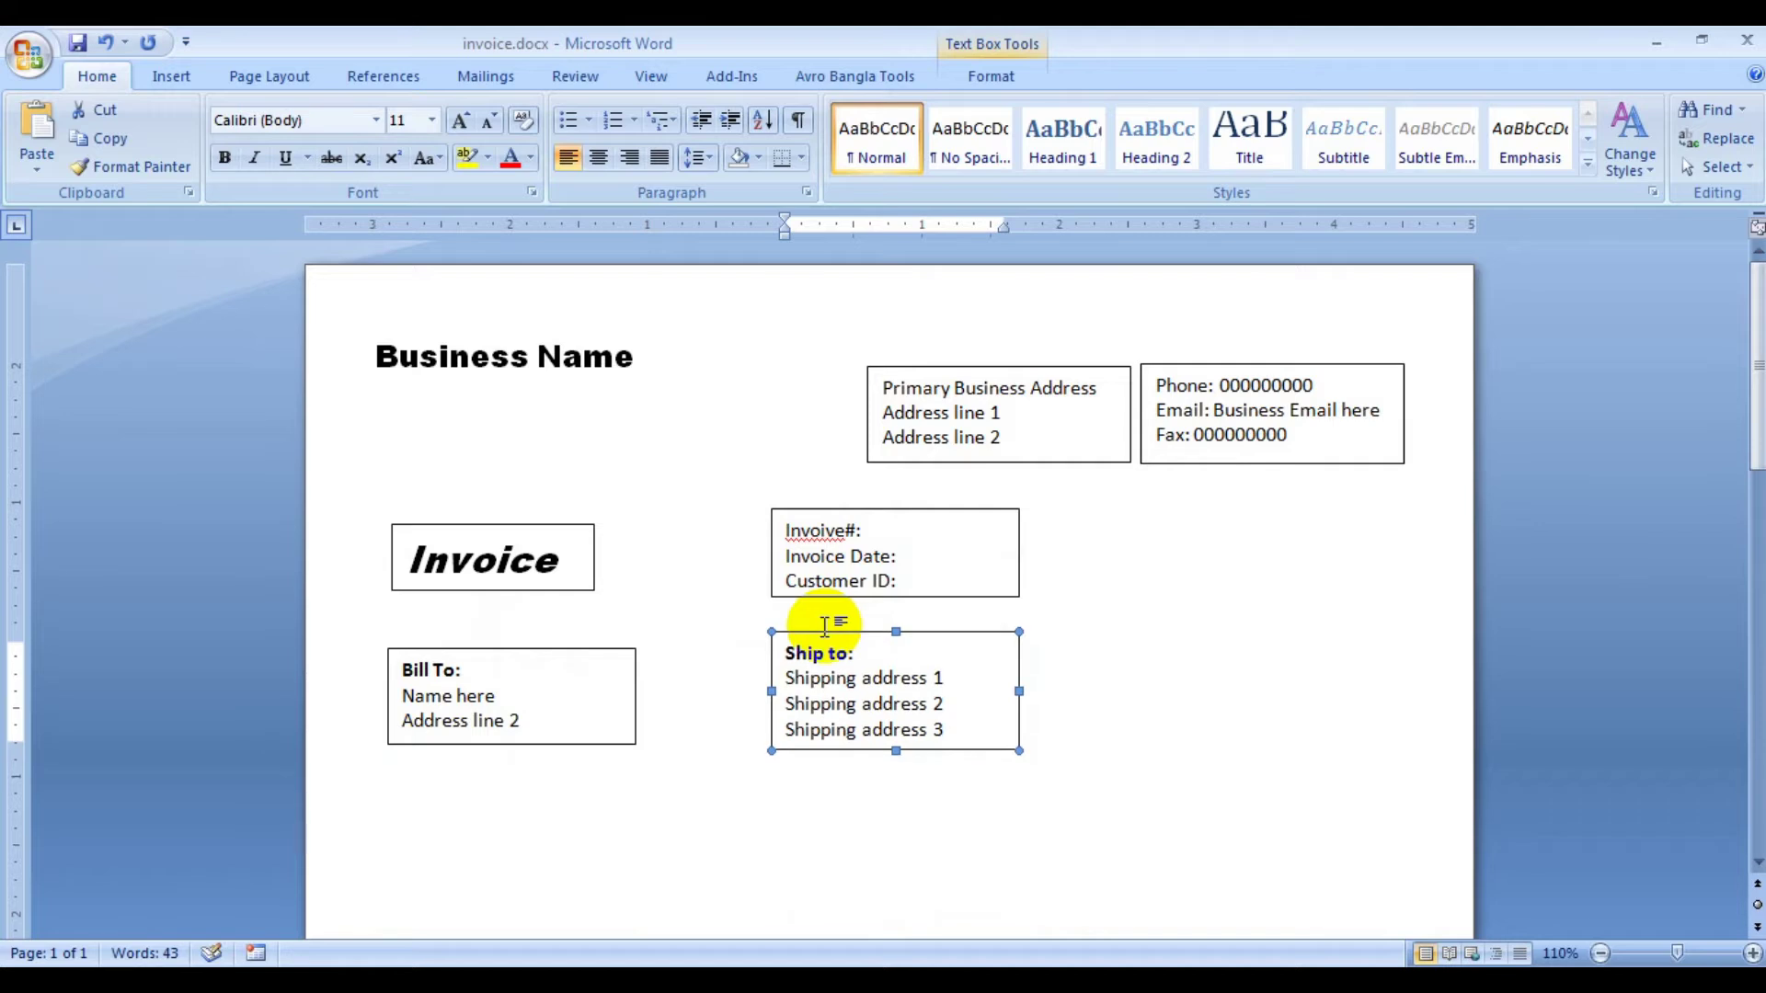
pyautogui.scroll(-3, 543, 561)
# - Insert an 8 x 2 table on the empty line below the Bill To and Ship to boxes
pyautogui.click(424, 728)
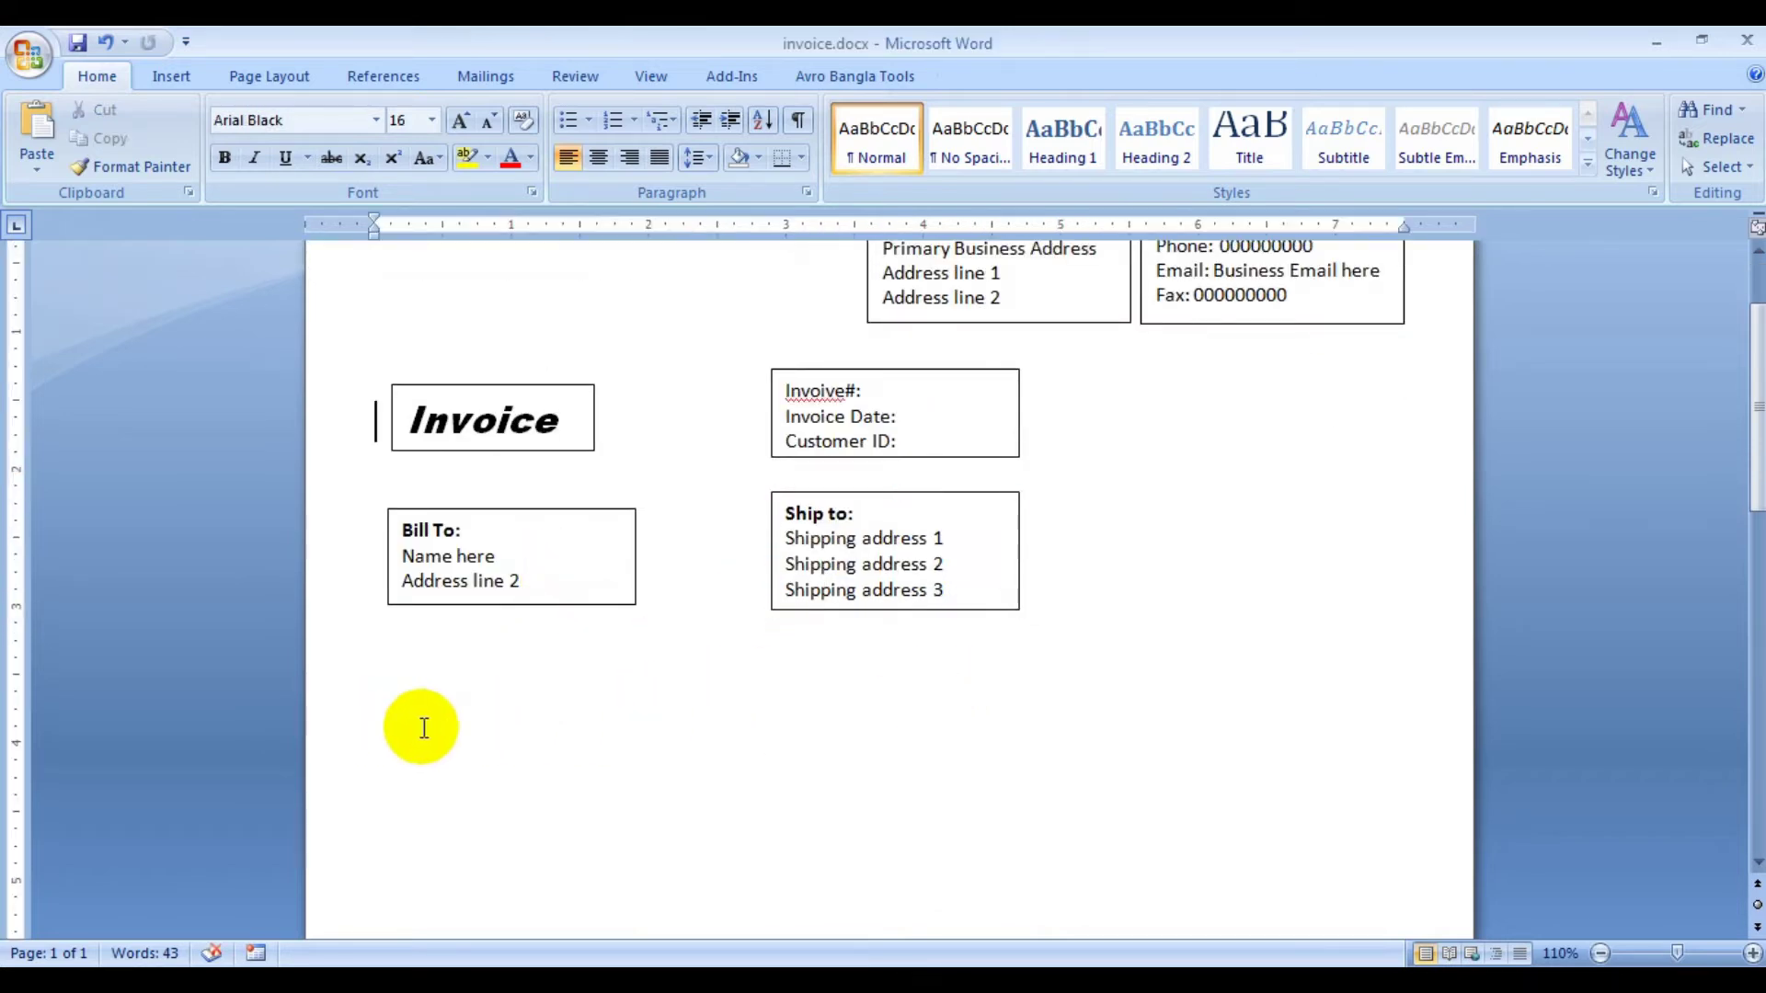
pyautogui.click(364, 723)
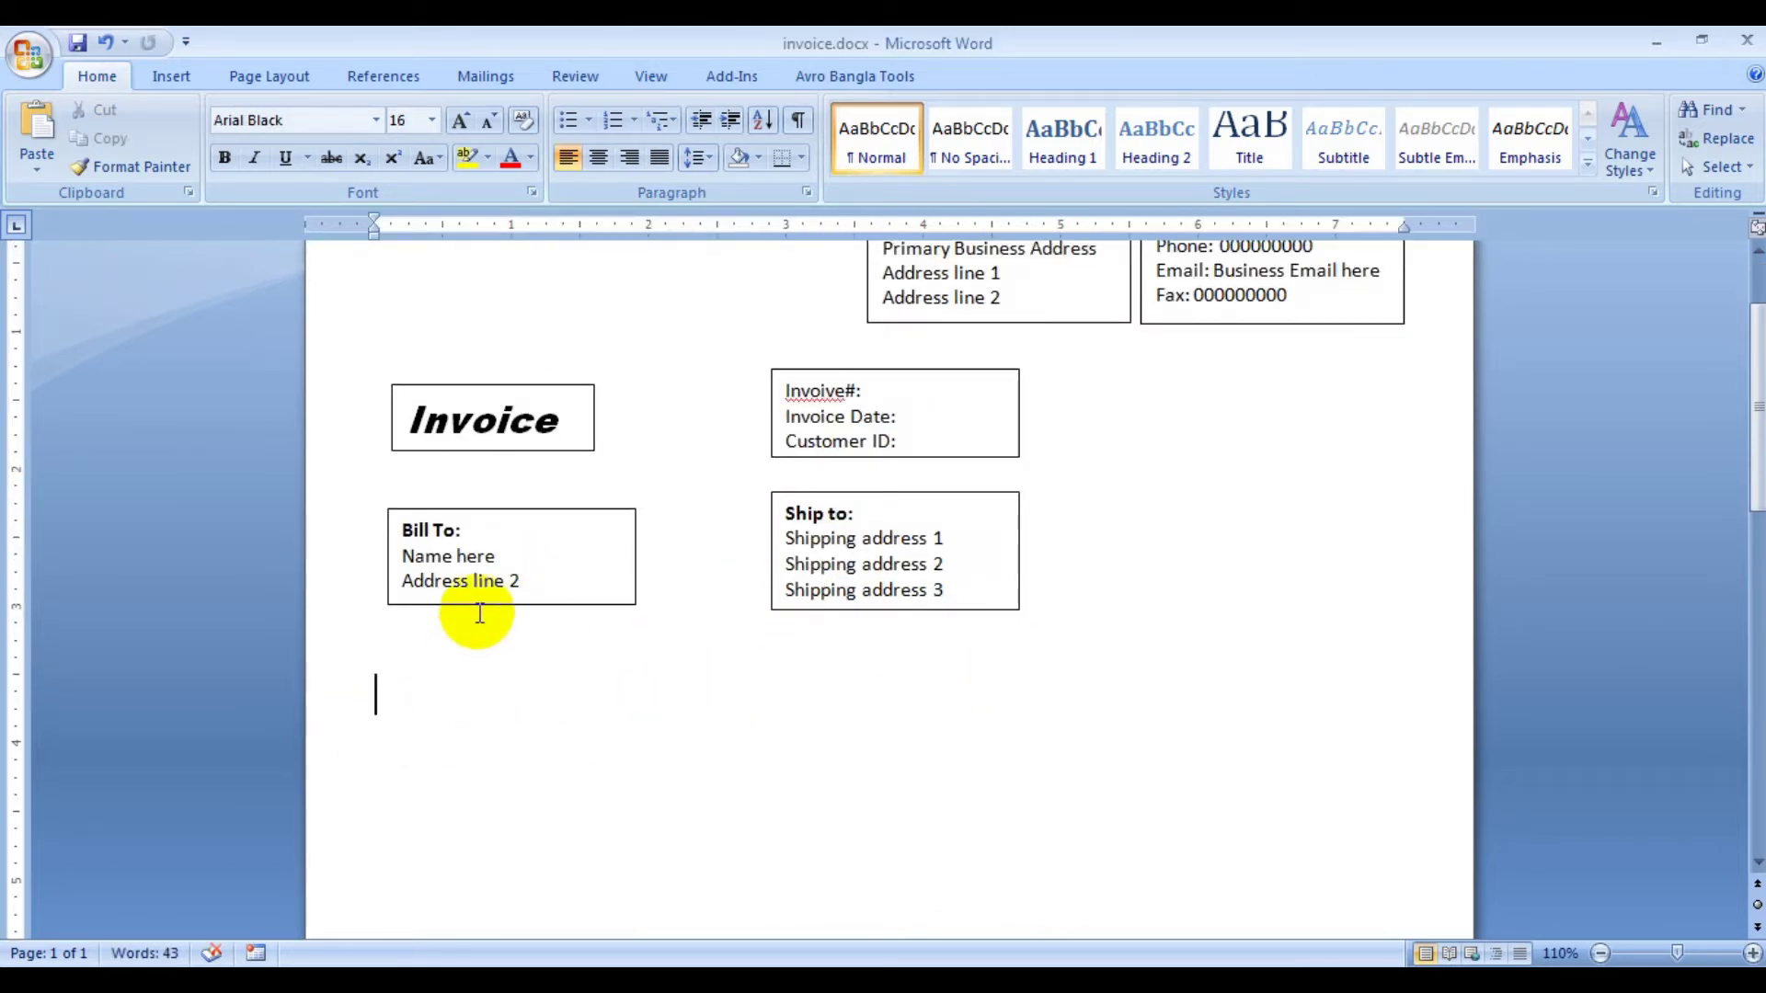
pyautogui.click(184, 81)
pyautogui.click(242, 166)
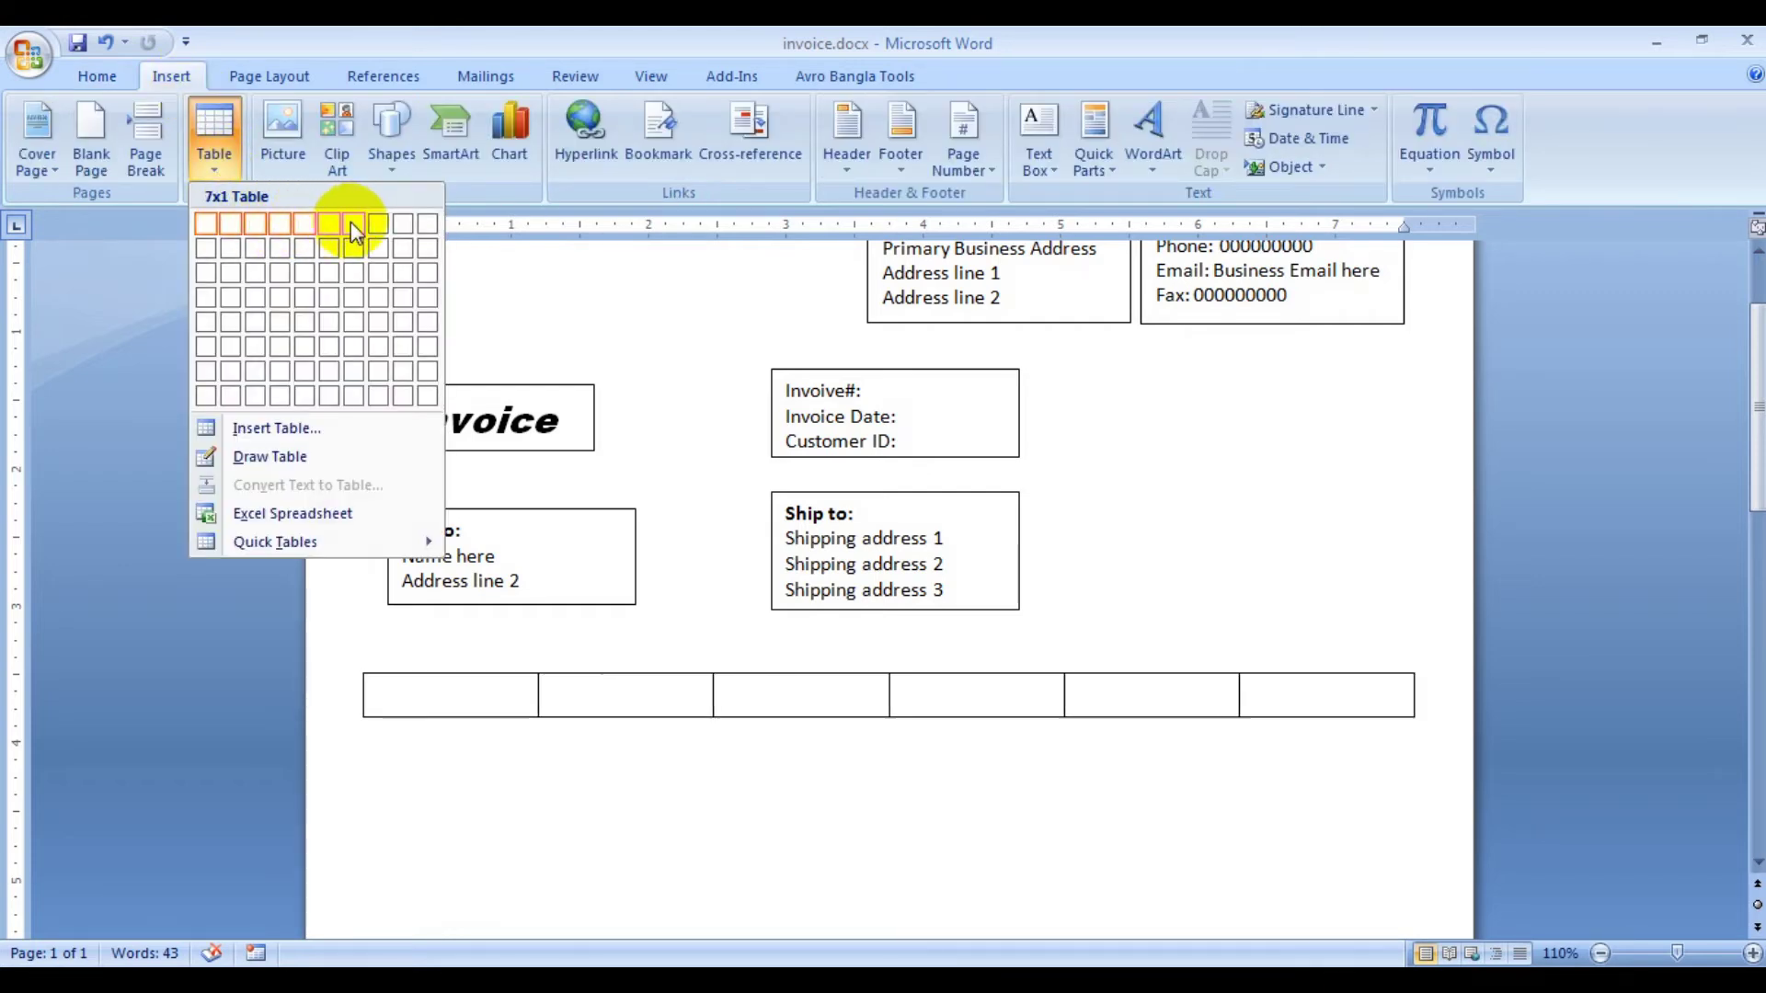
pyautogui.click(379, 247)
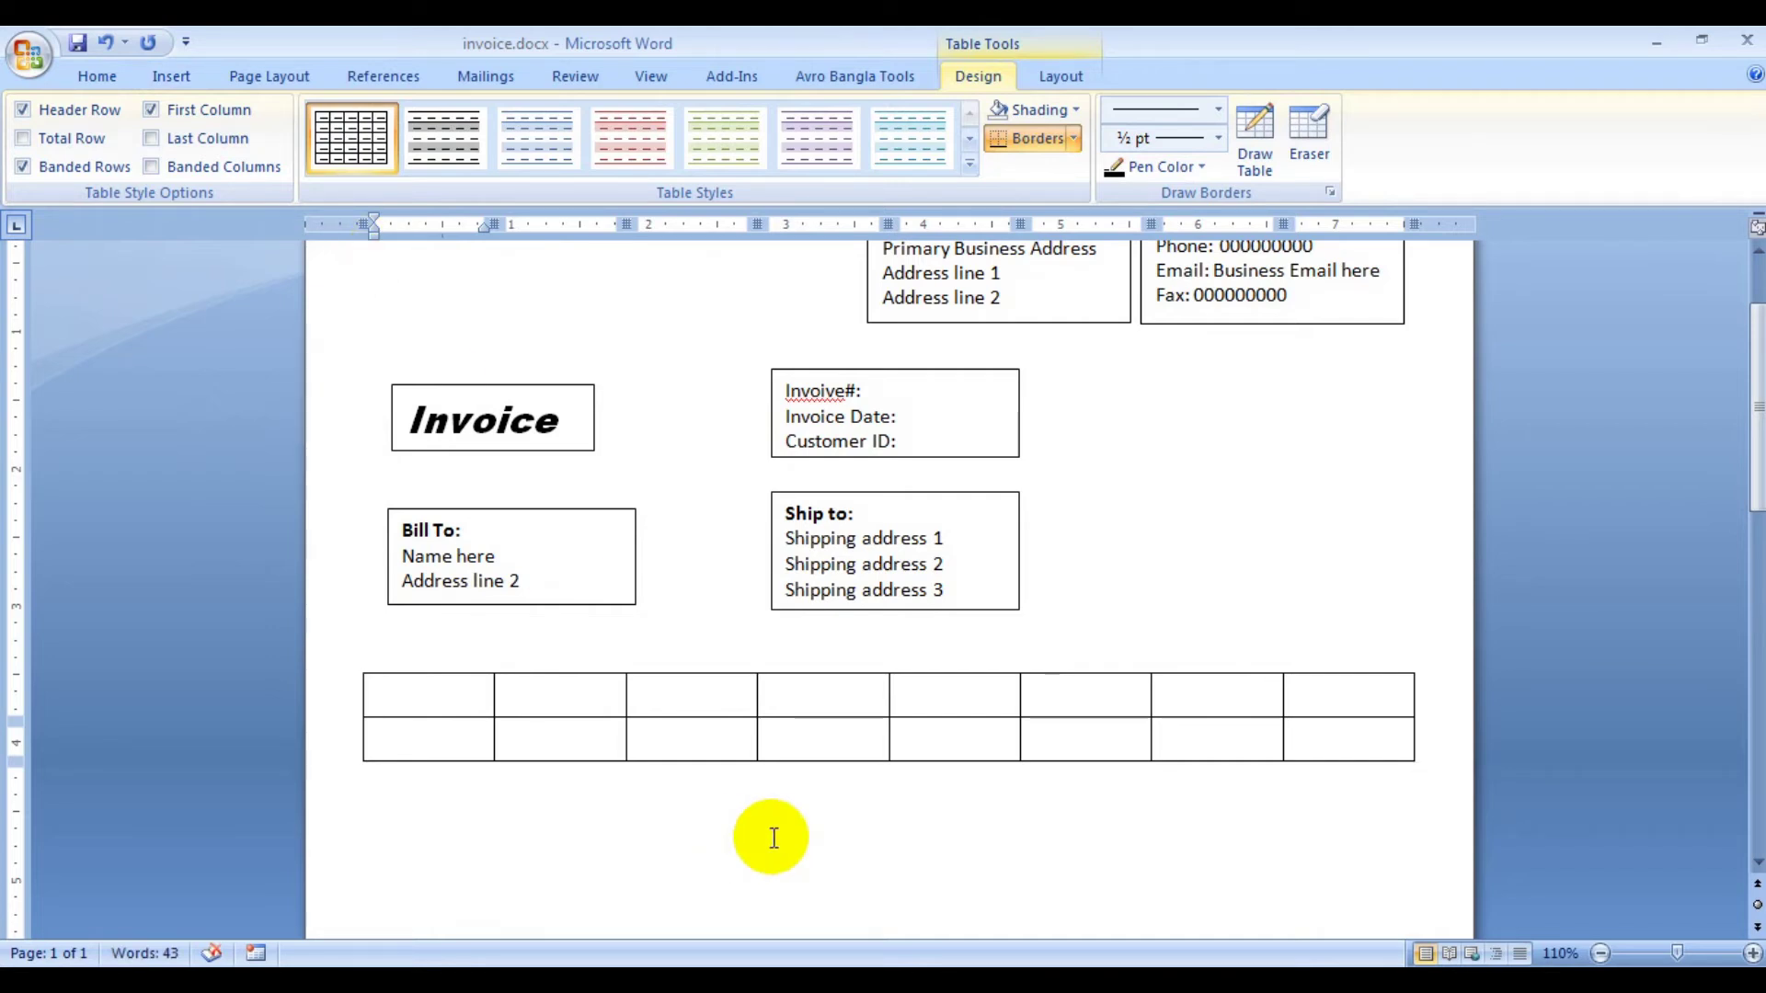
pyautogui.moveTo(422, 697)
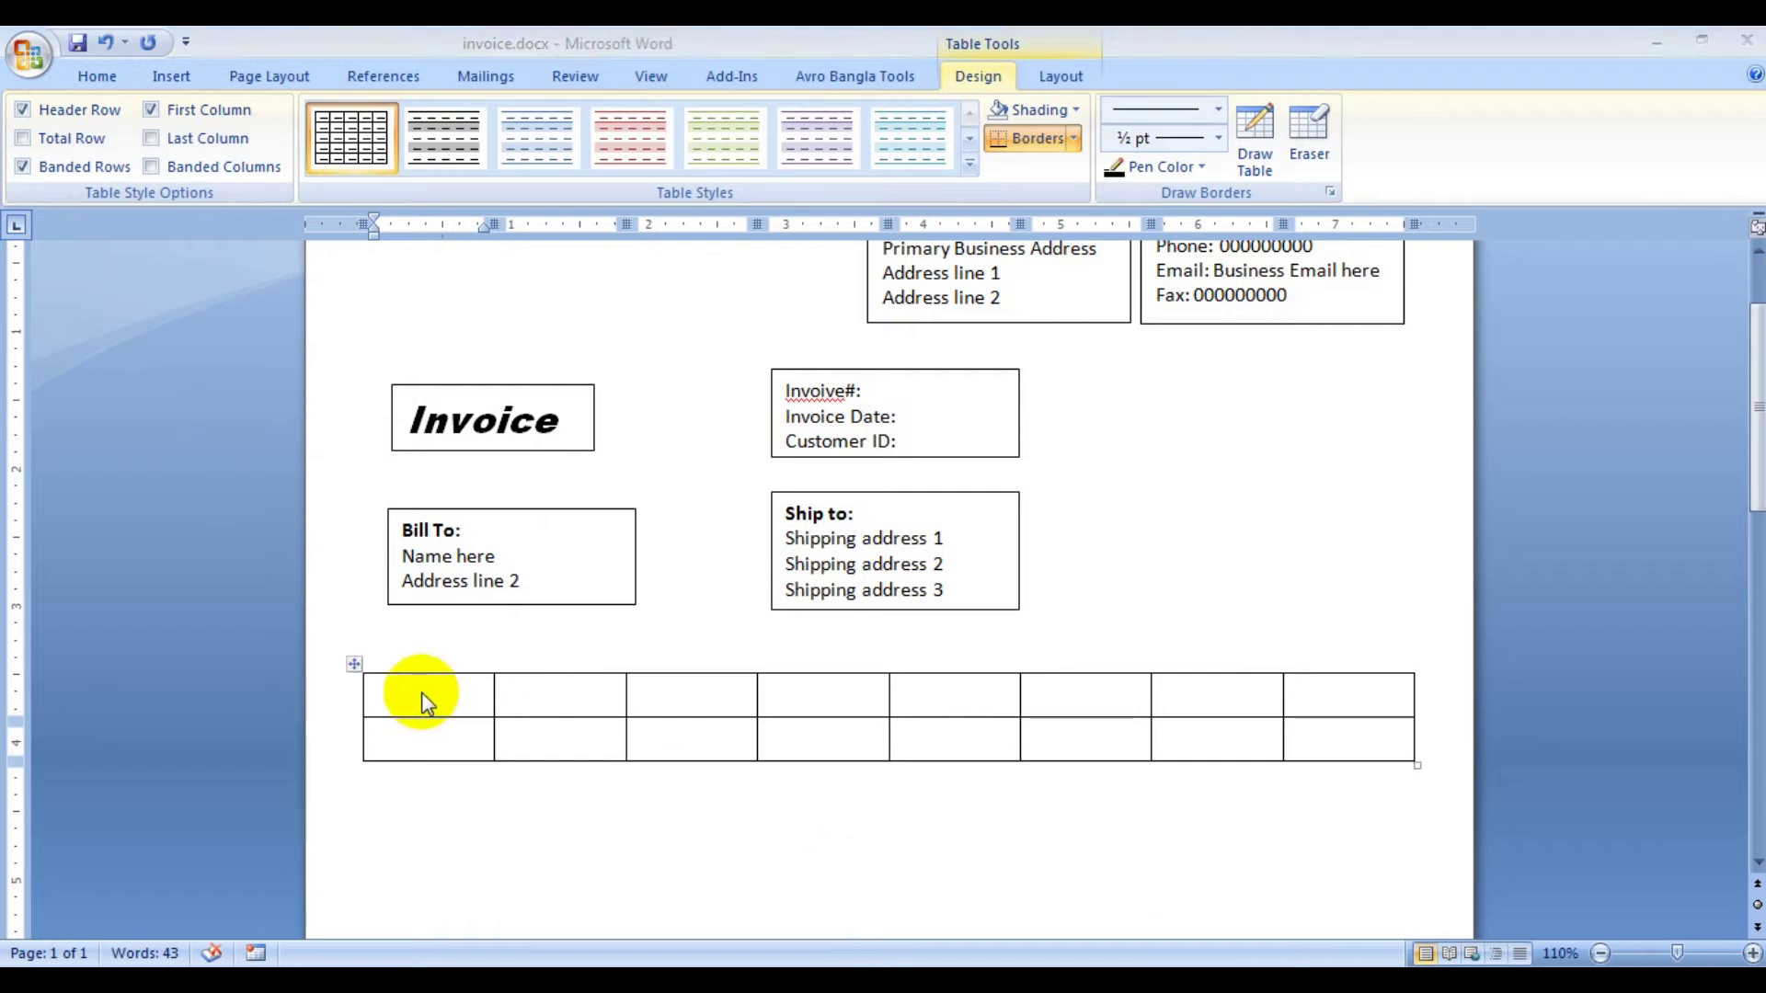
# - Type 'Date' in the first table cell and set it to 11 pt
pyautogui.write('da')
pyautogui.press('BackSpace')
pyautogui.press('BackSpace')
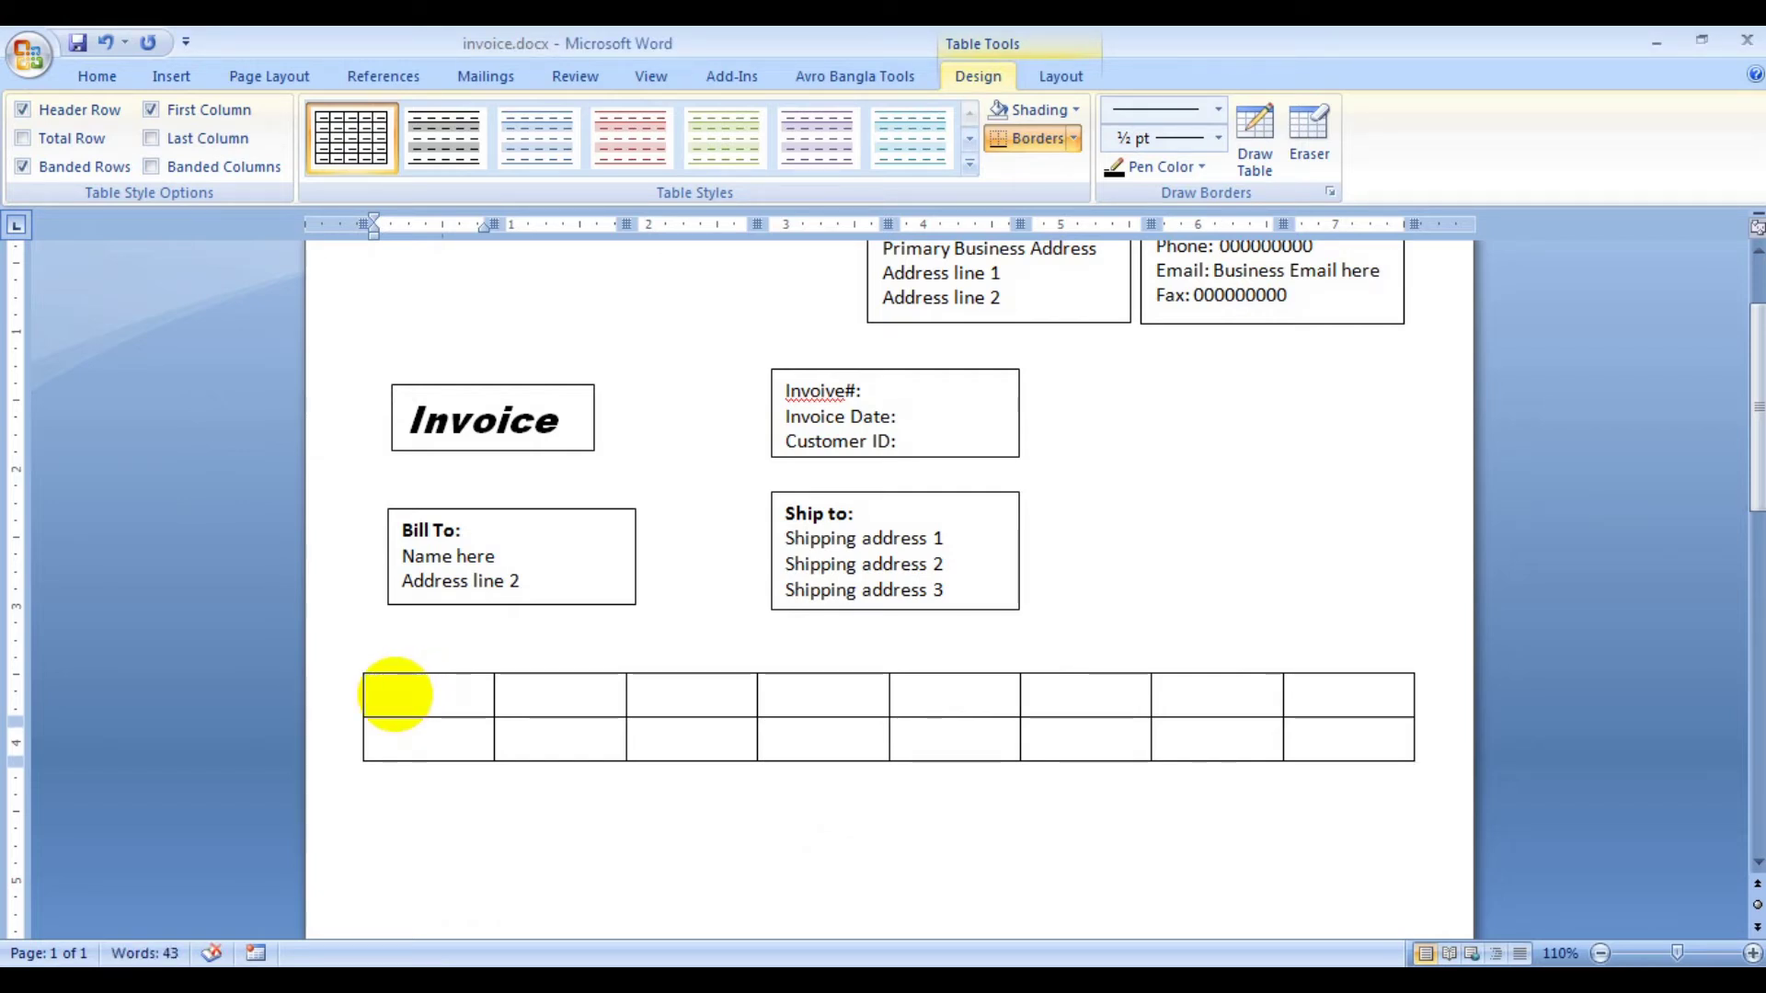
pyautogui.write('Date')
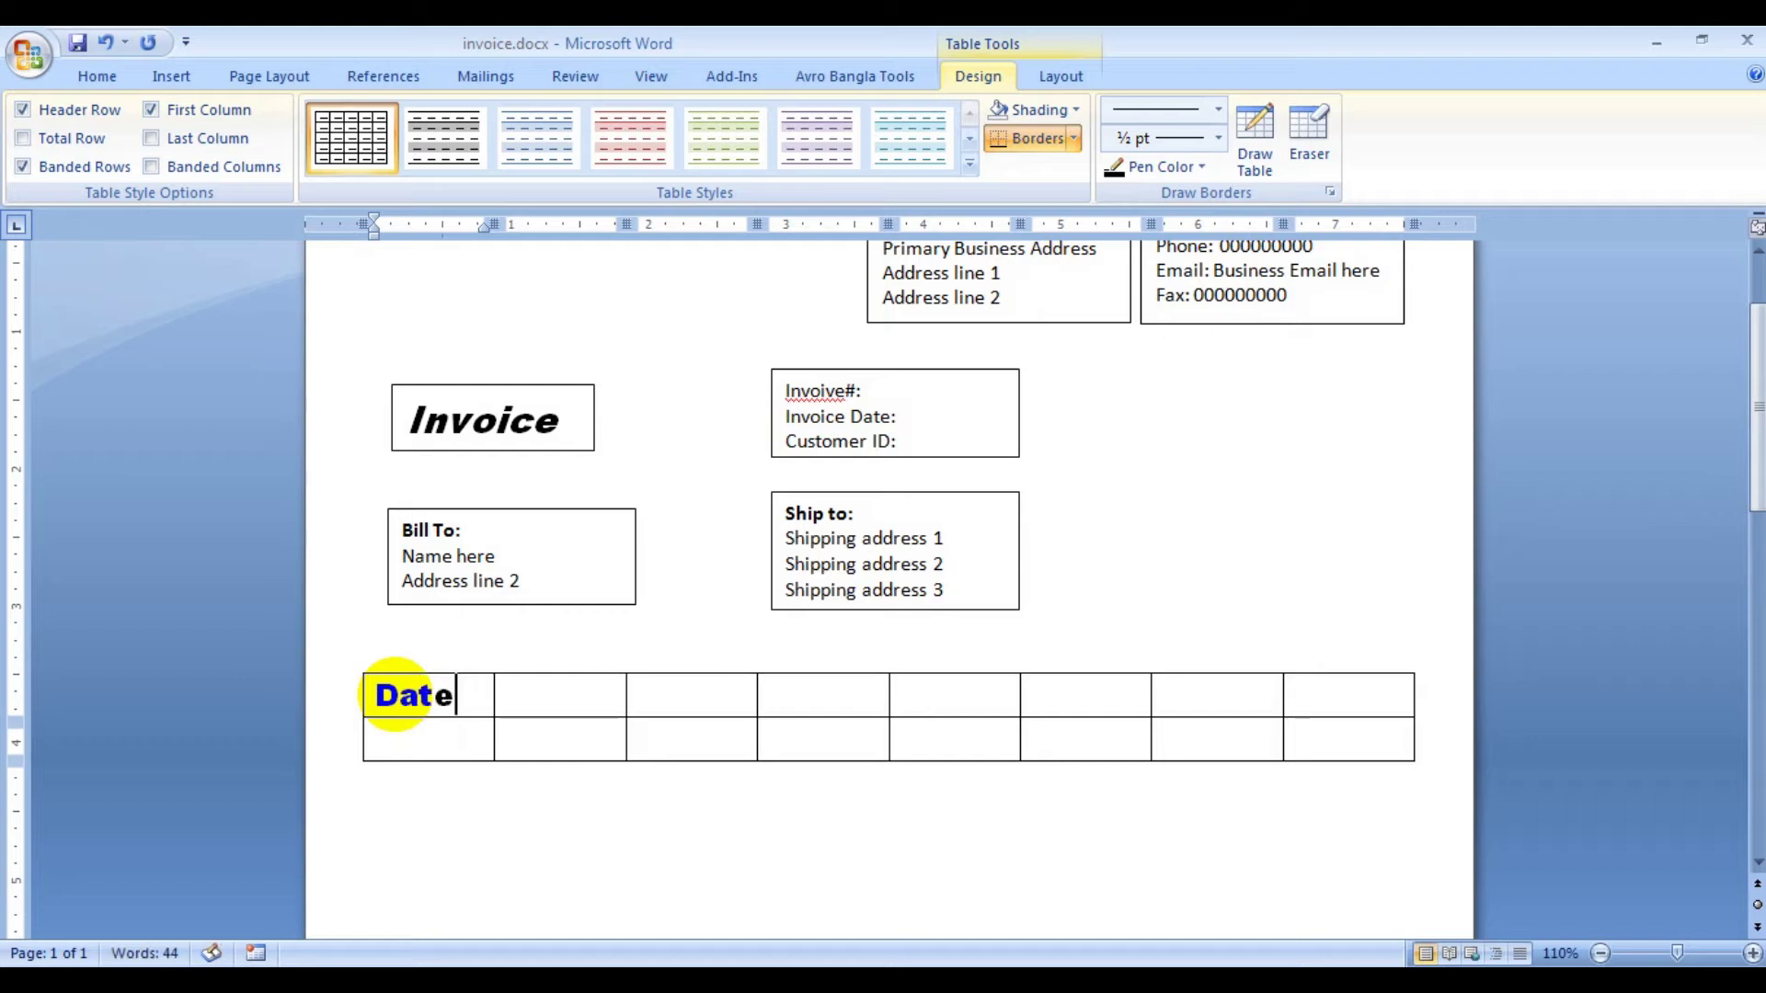
pyautogui.moveTo(460, 699); pyautogui.dragTo(368, 699)
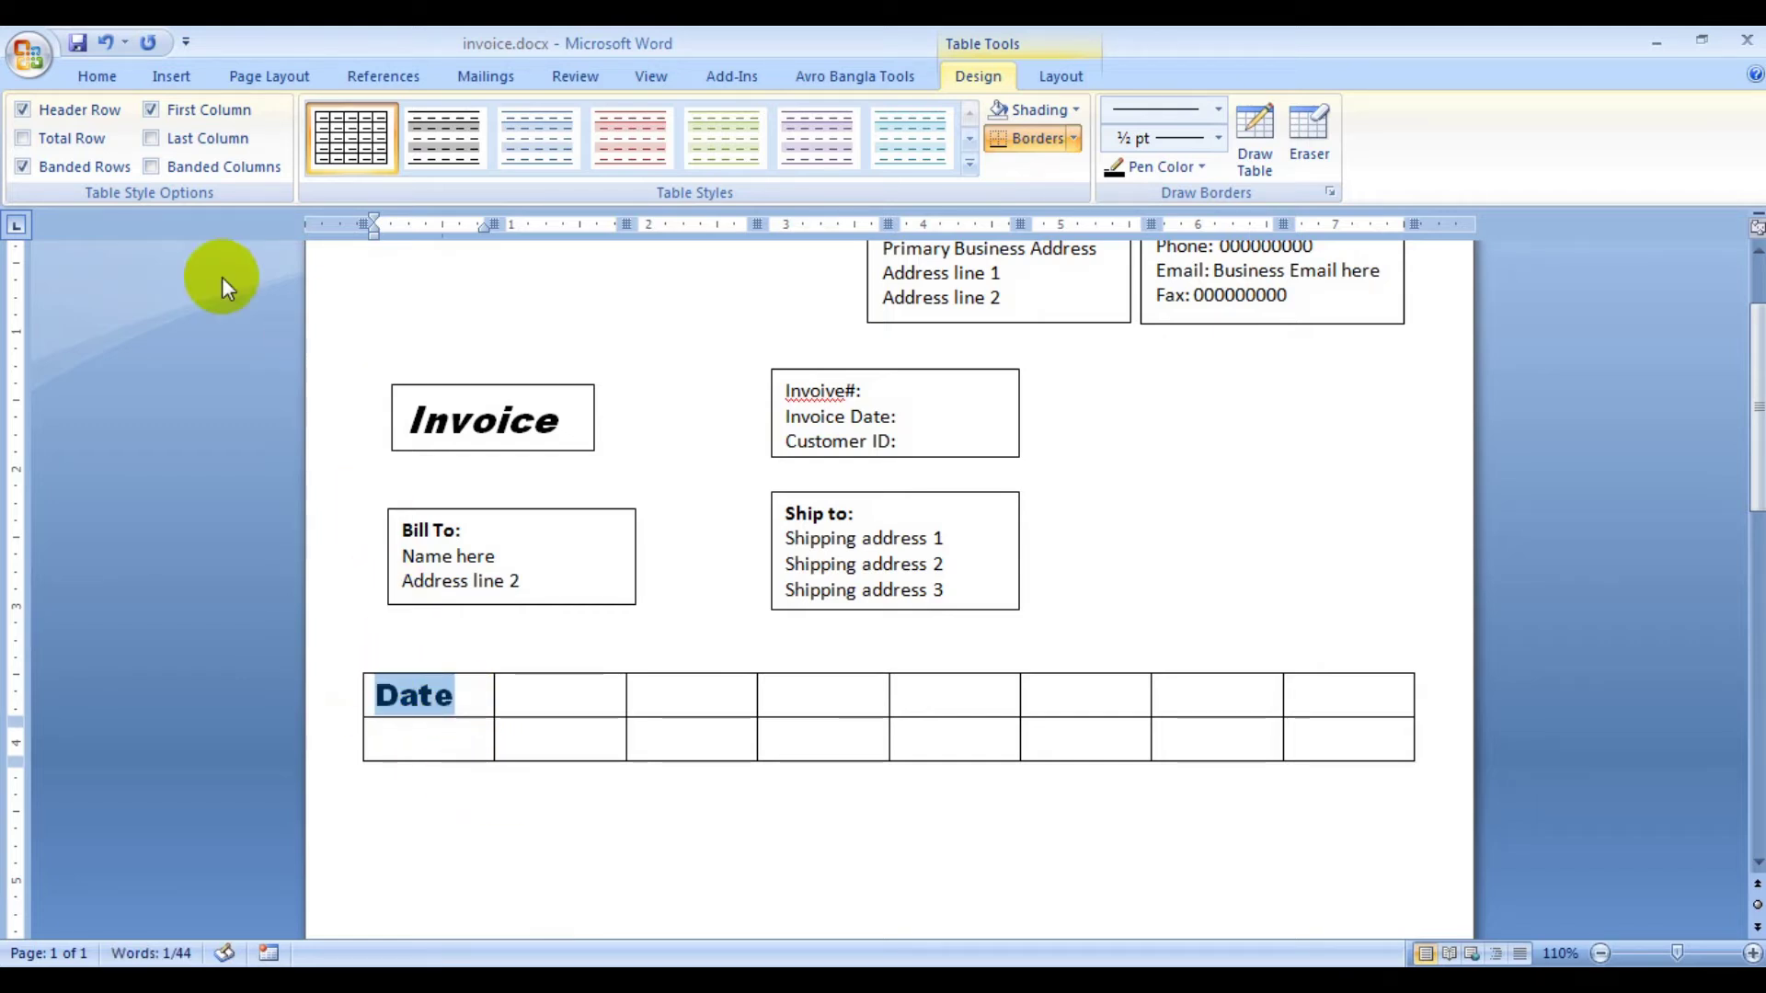
pyautogui.click(97, 76)
pyautogui.click(432, 120)
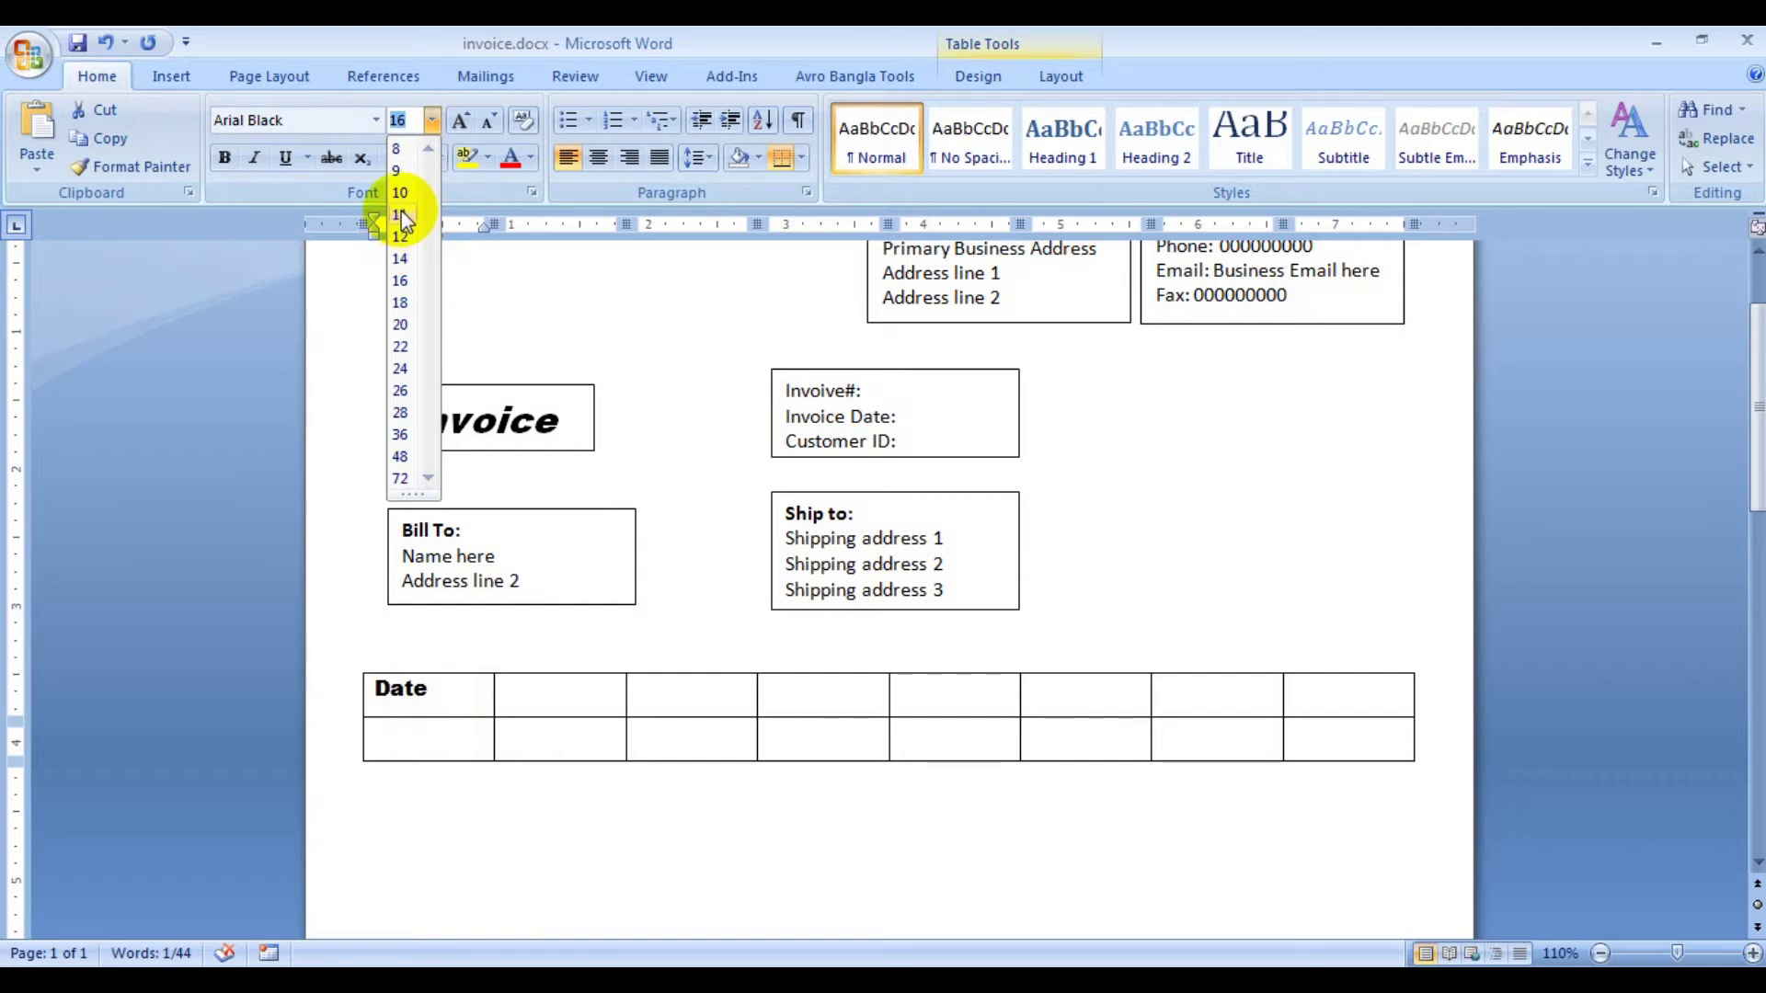
pyautogui.click(401, 215)
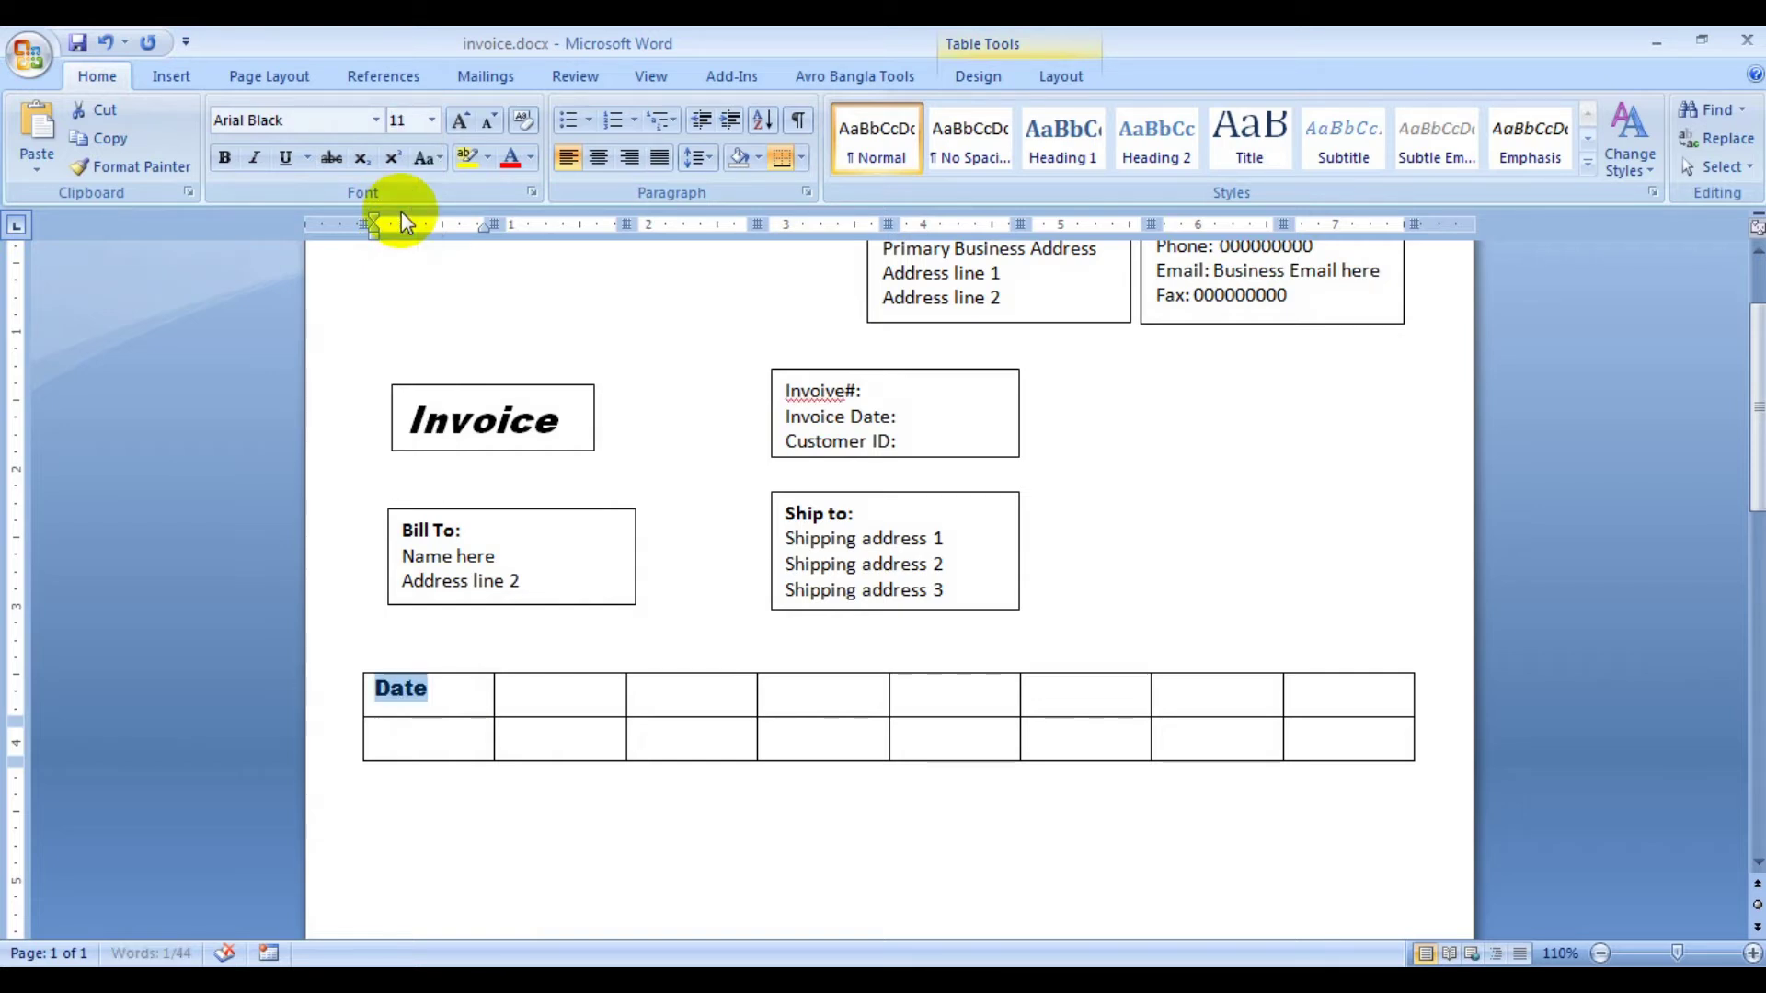
pyautogui.click(233, 160)
pyautogui.click(457, 693)
# - Type 'Your' in the second cell and set the whole first row to 12 pt
pyautogui.click(540, 692)
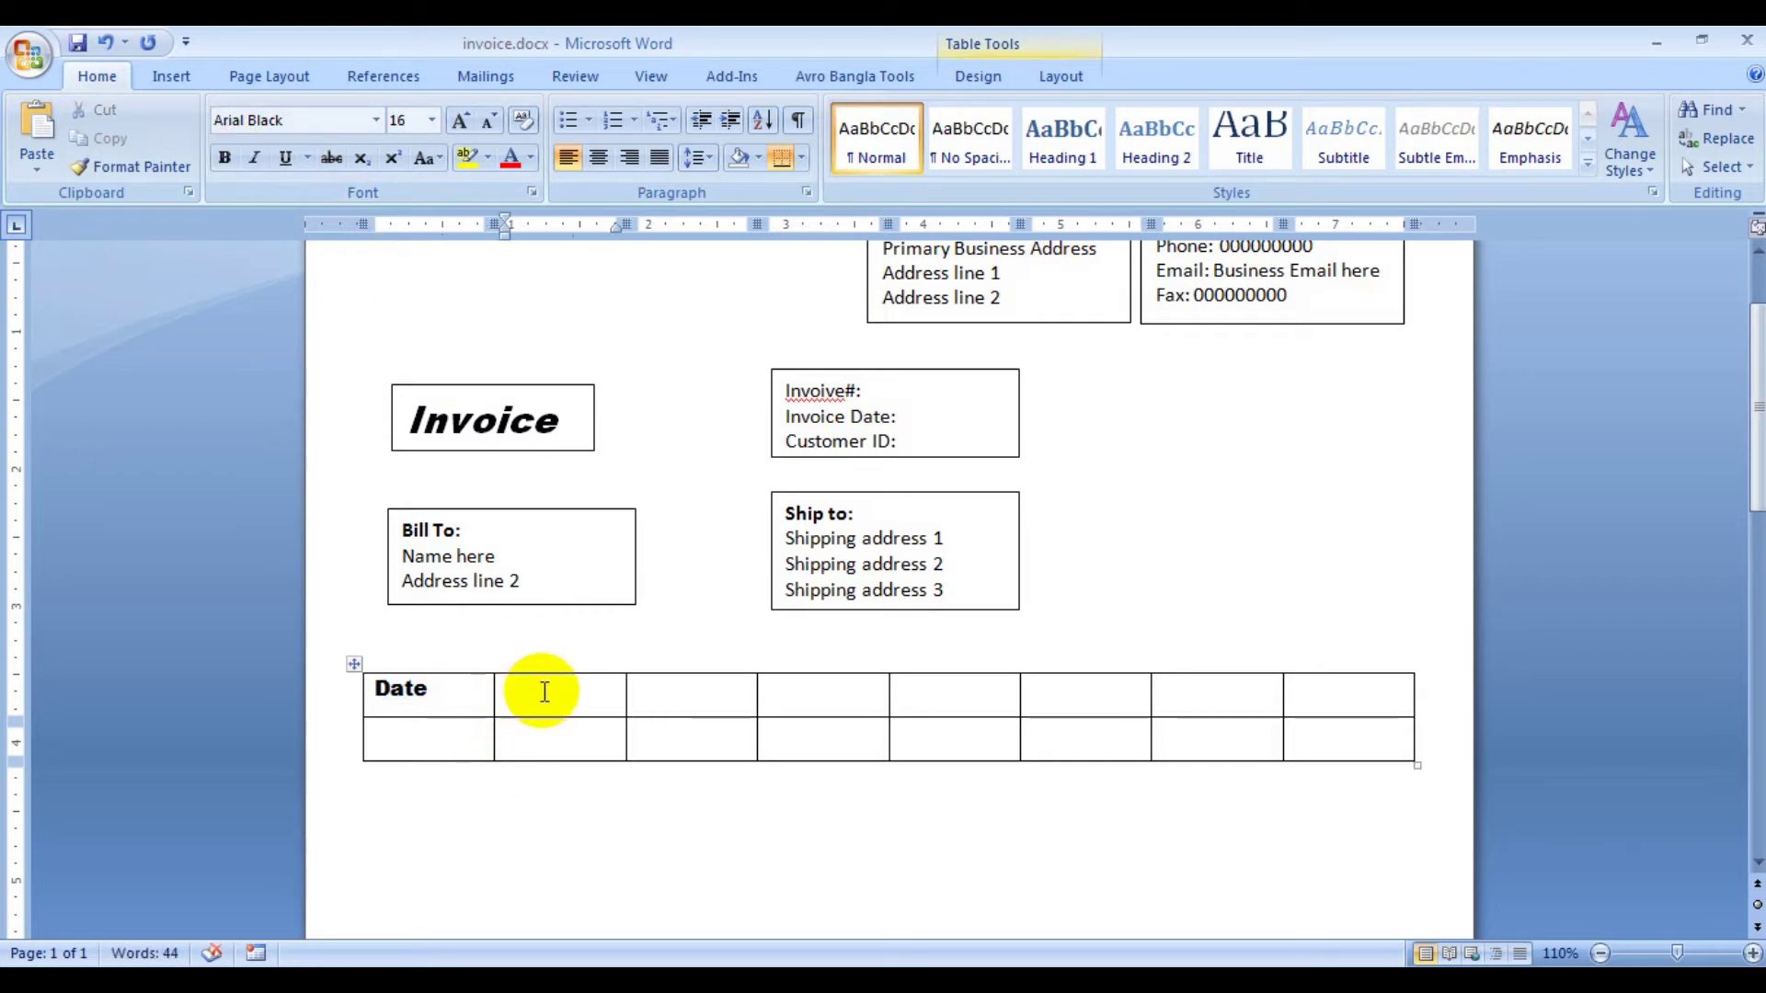
pyautogui.write('Y')
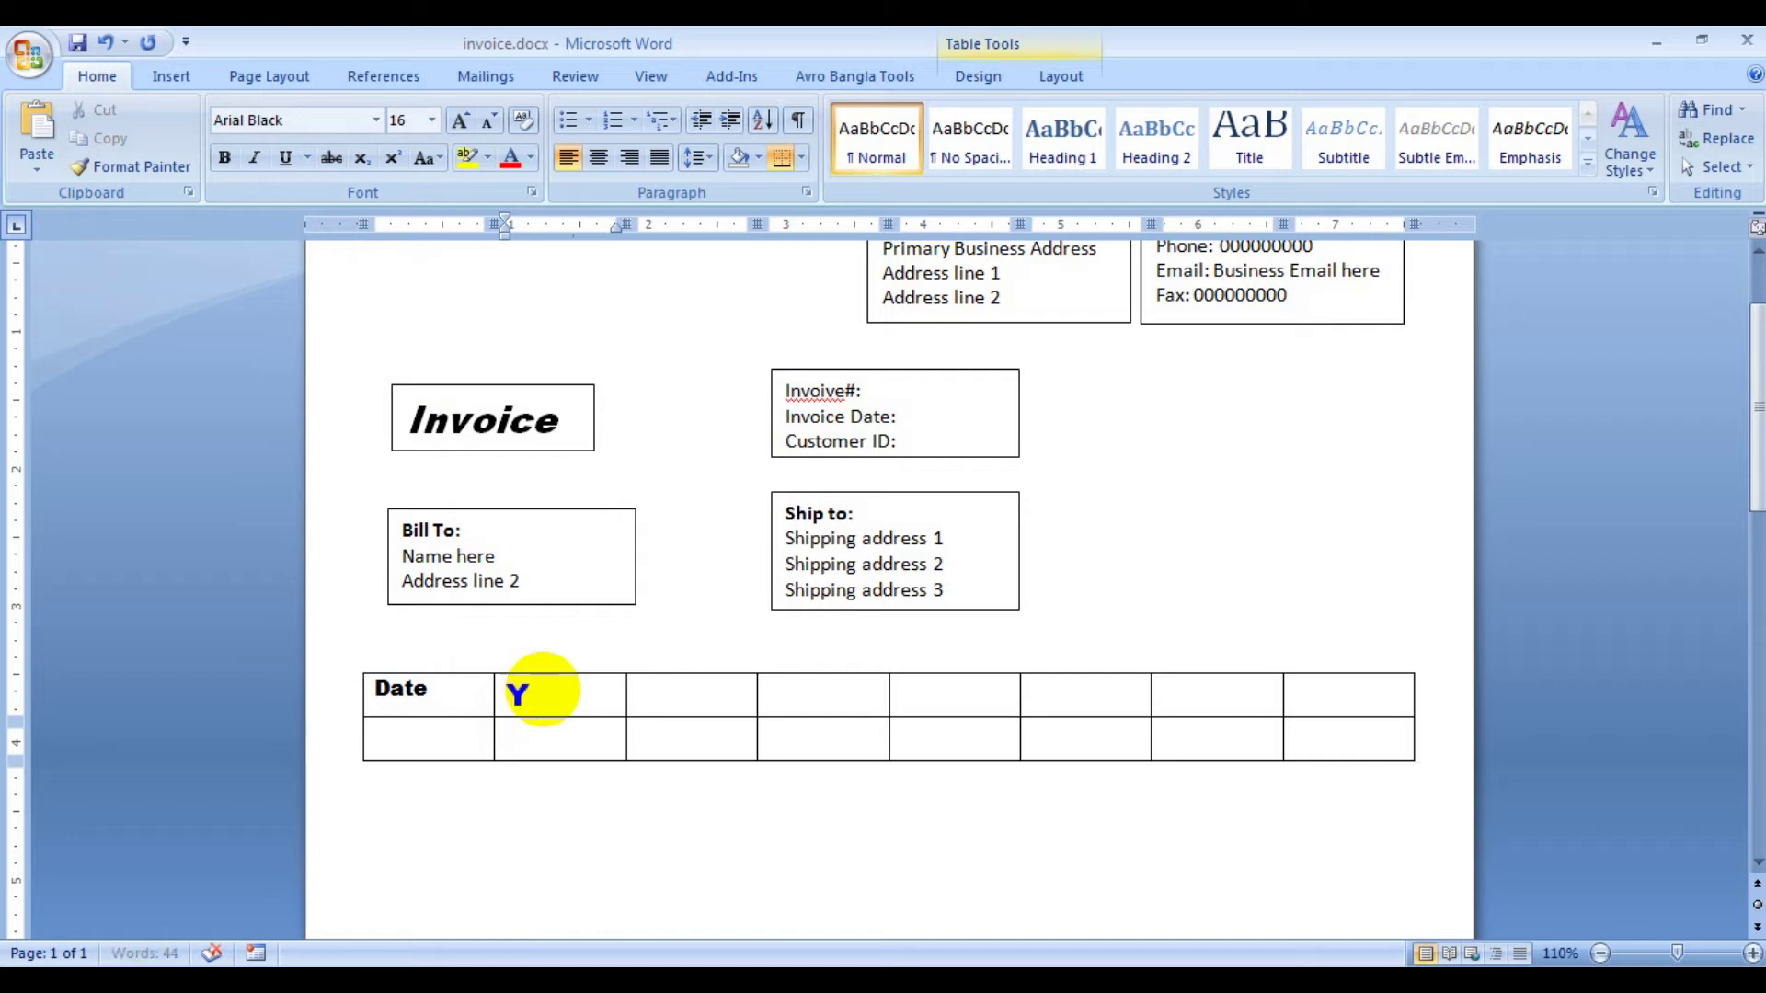
pyautogui.write('our')
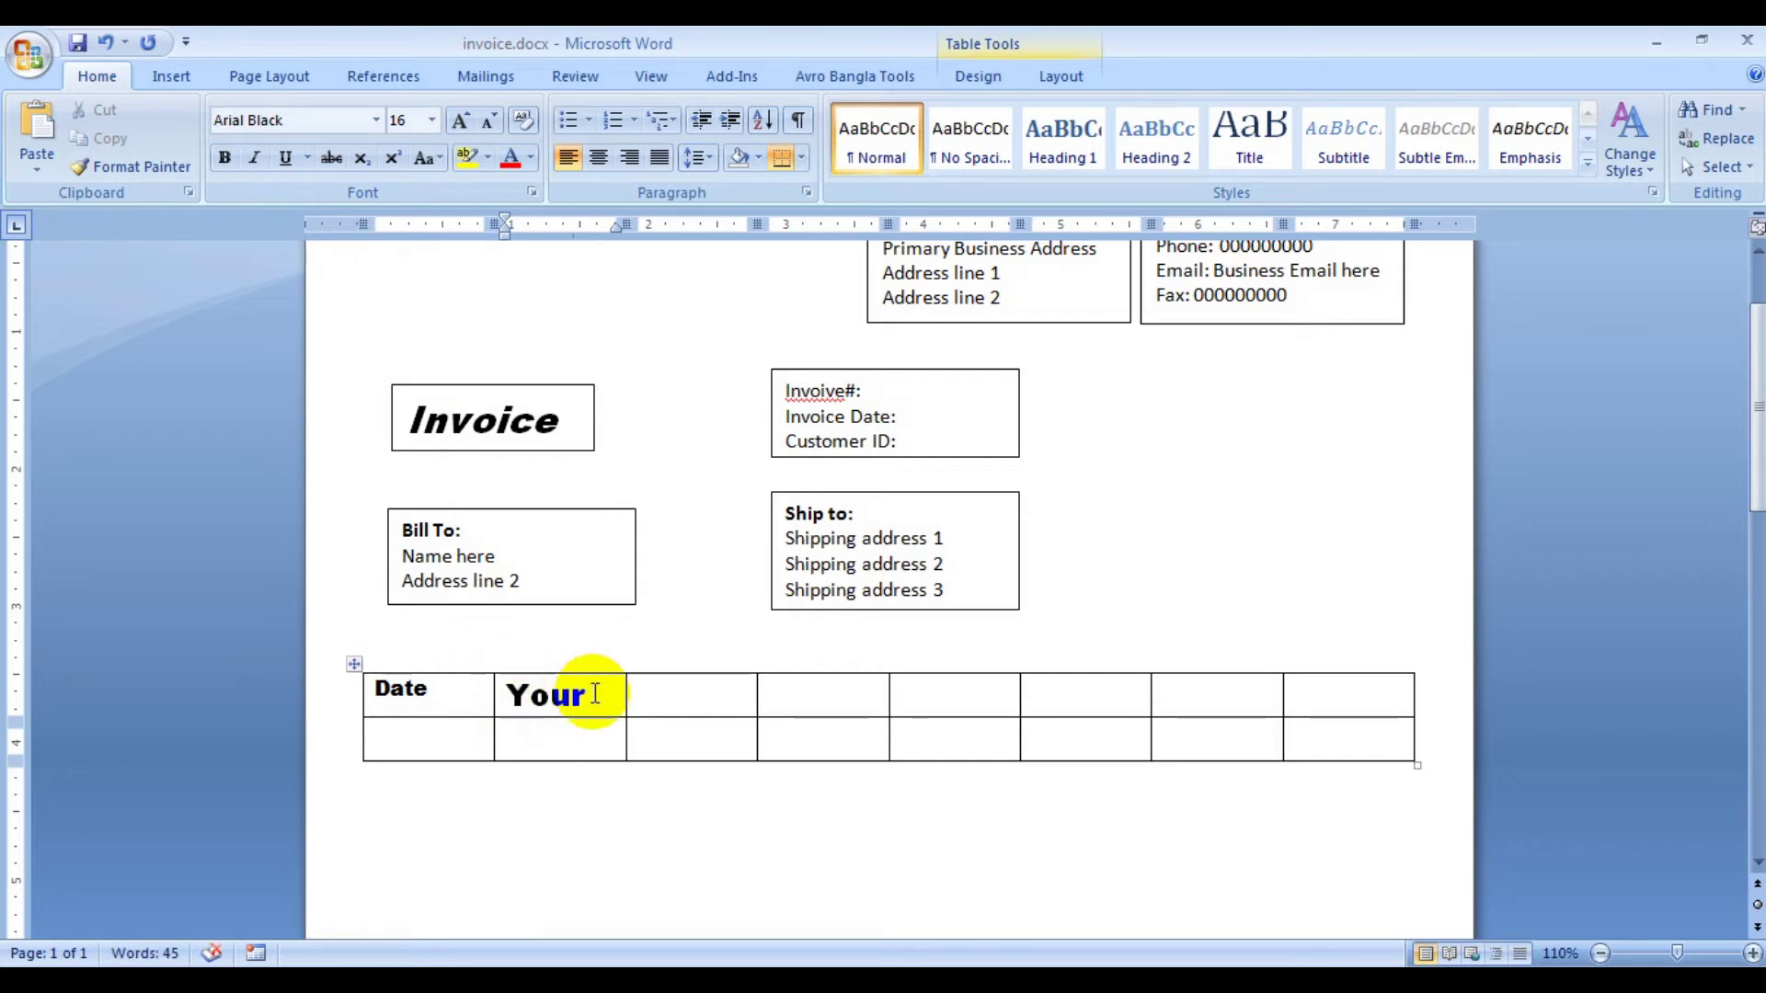
pyautogui.moveTo(589, 696); pyautogui.dragTo(511, 699)
pyautogui.click(432, 119)
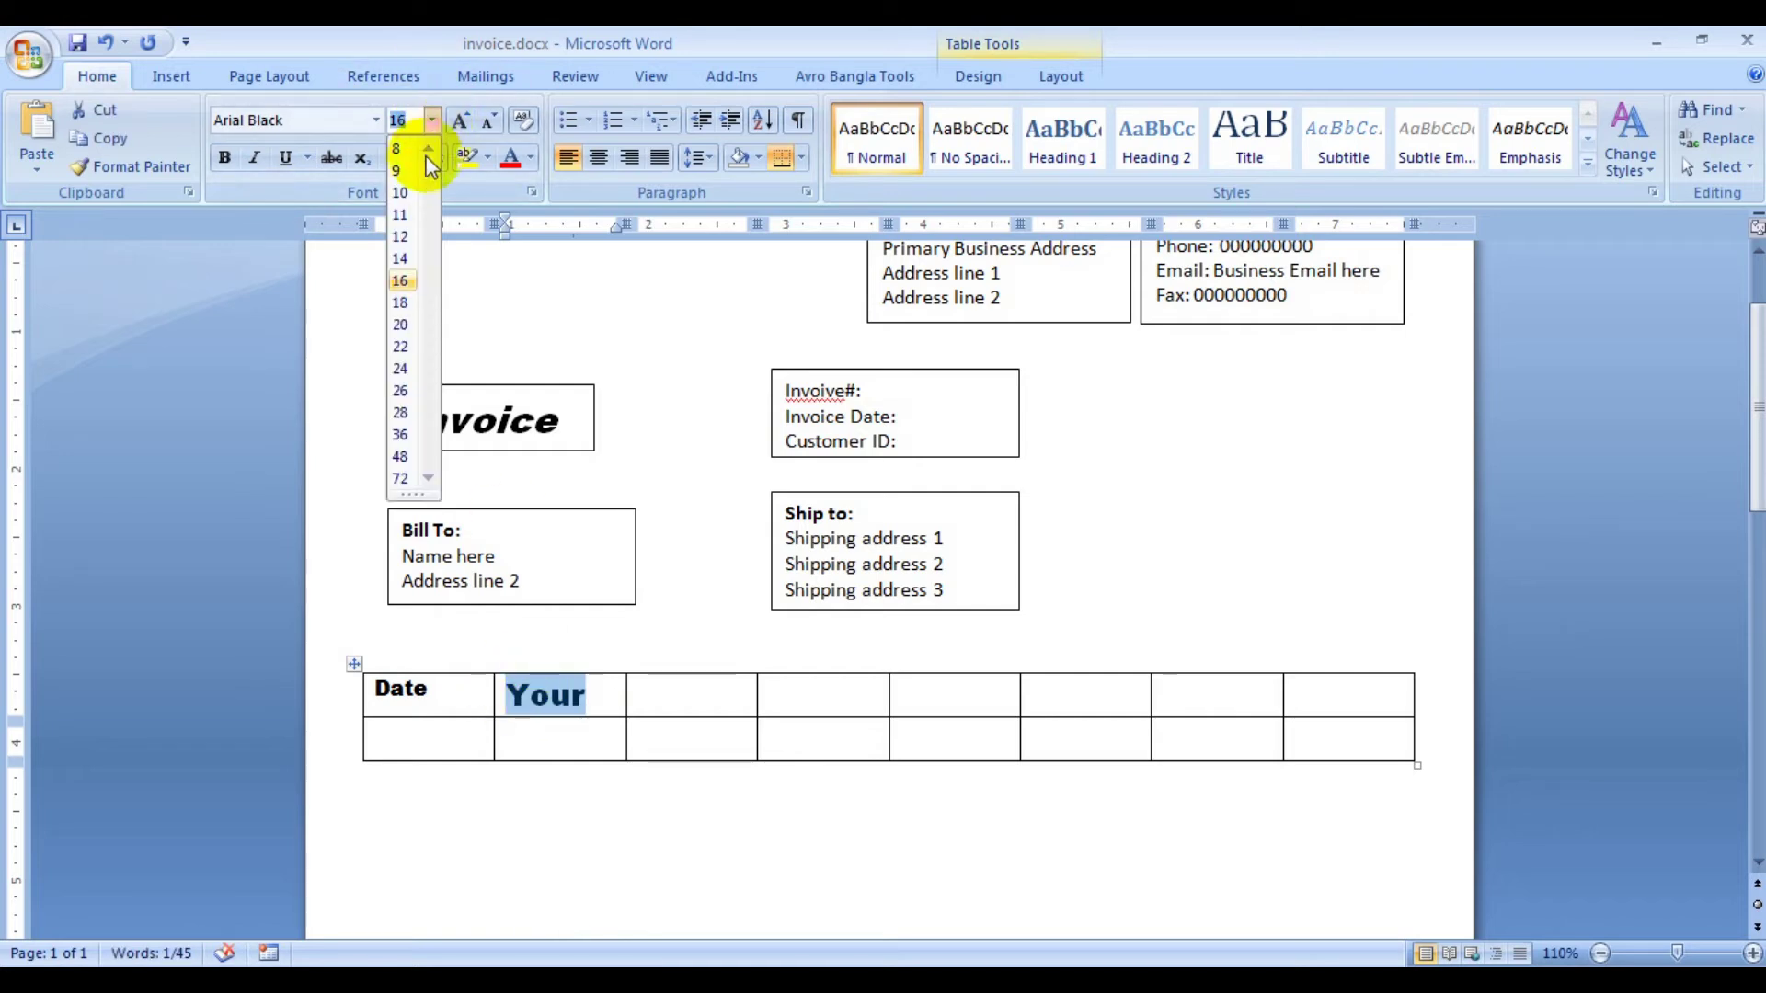
pyautogui.click(400, 236)
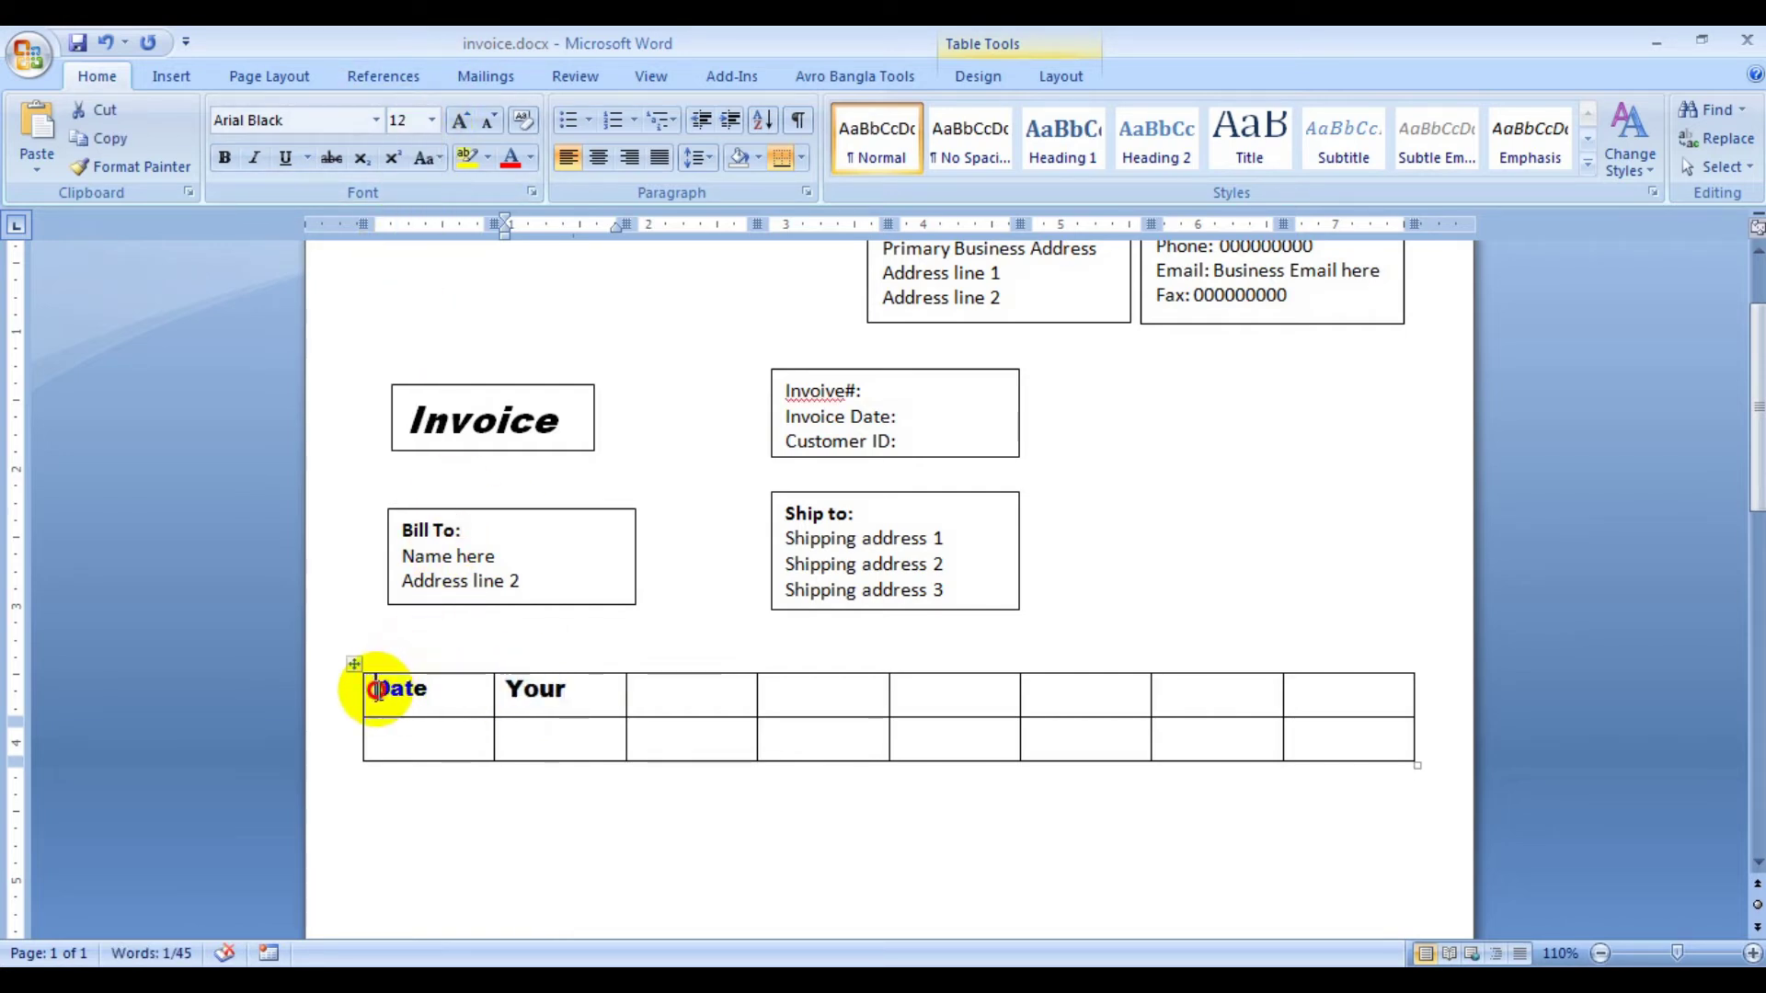
pyautogui.moveTo(365, 682); pyautogui.dragTo(1301, 702)
pyautogui.click(431, 119)
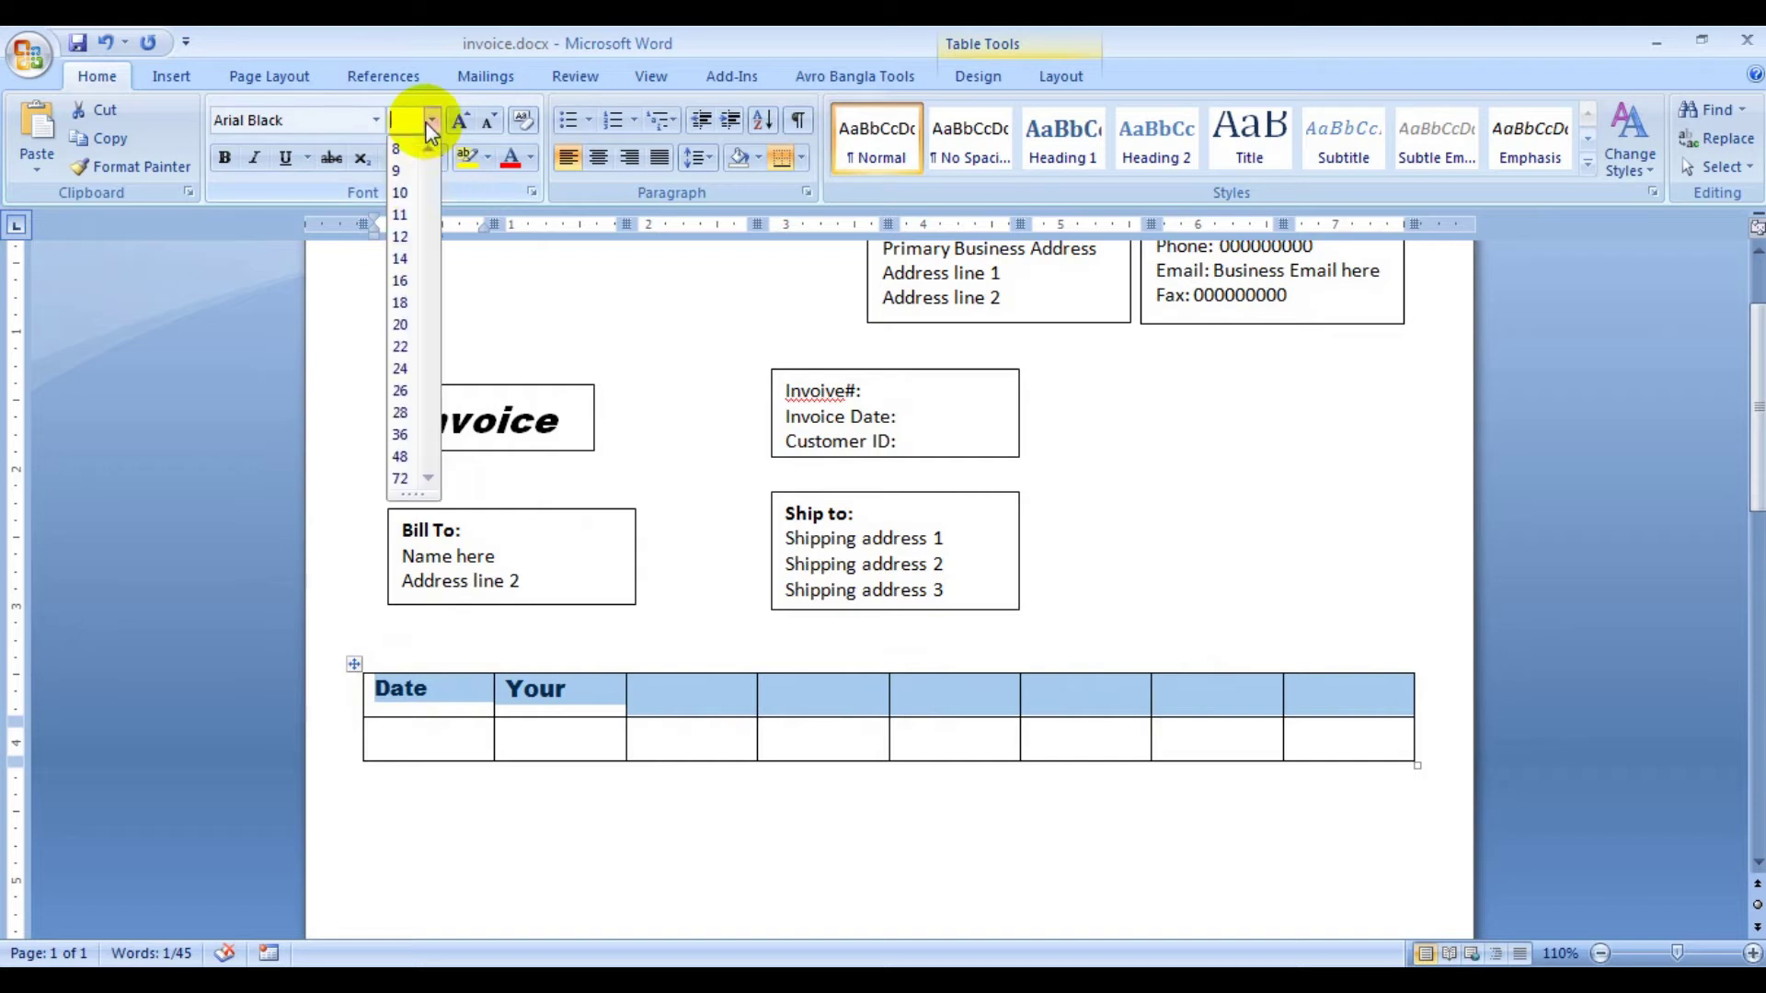
pyautogui.click(400, 236)
pyautogui.click(556, 688)
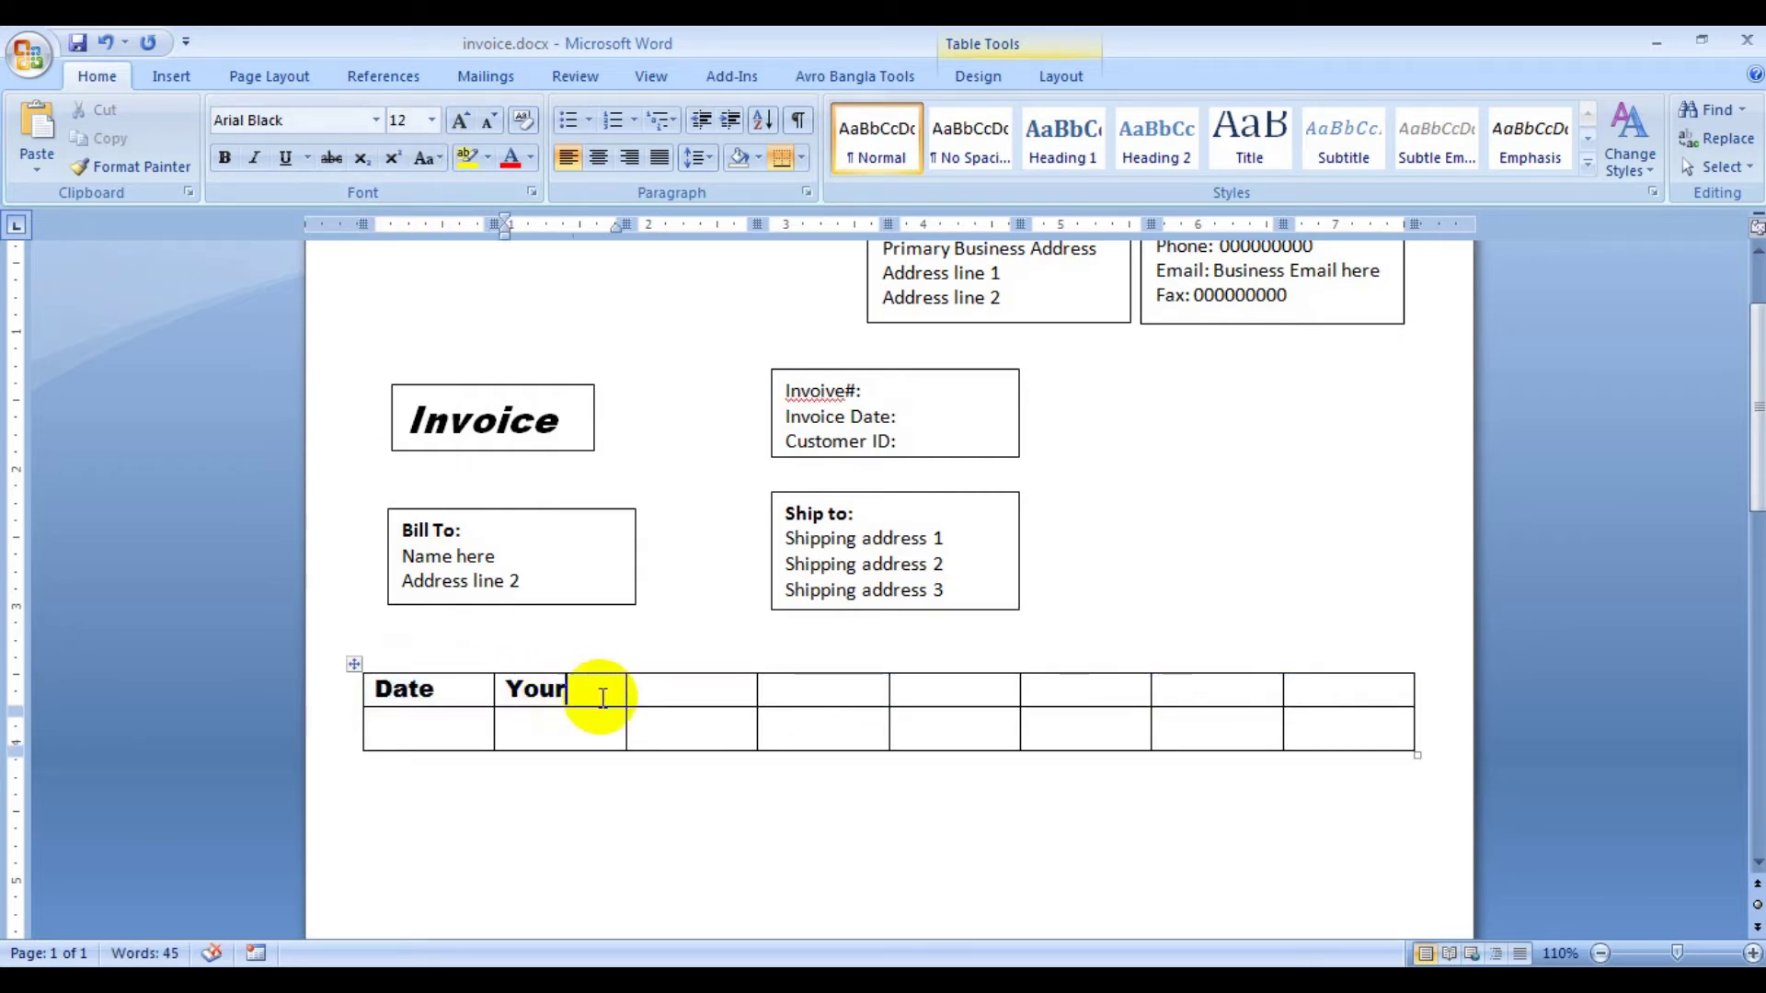
# - Complete the Your Order# and Our Order# header labels, removing a stray $
pyautogui.write(' O')
pyautogui.write('rder')
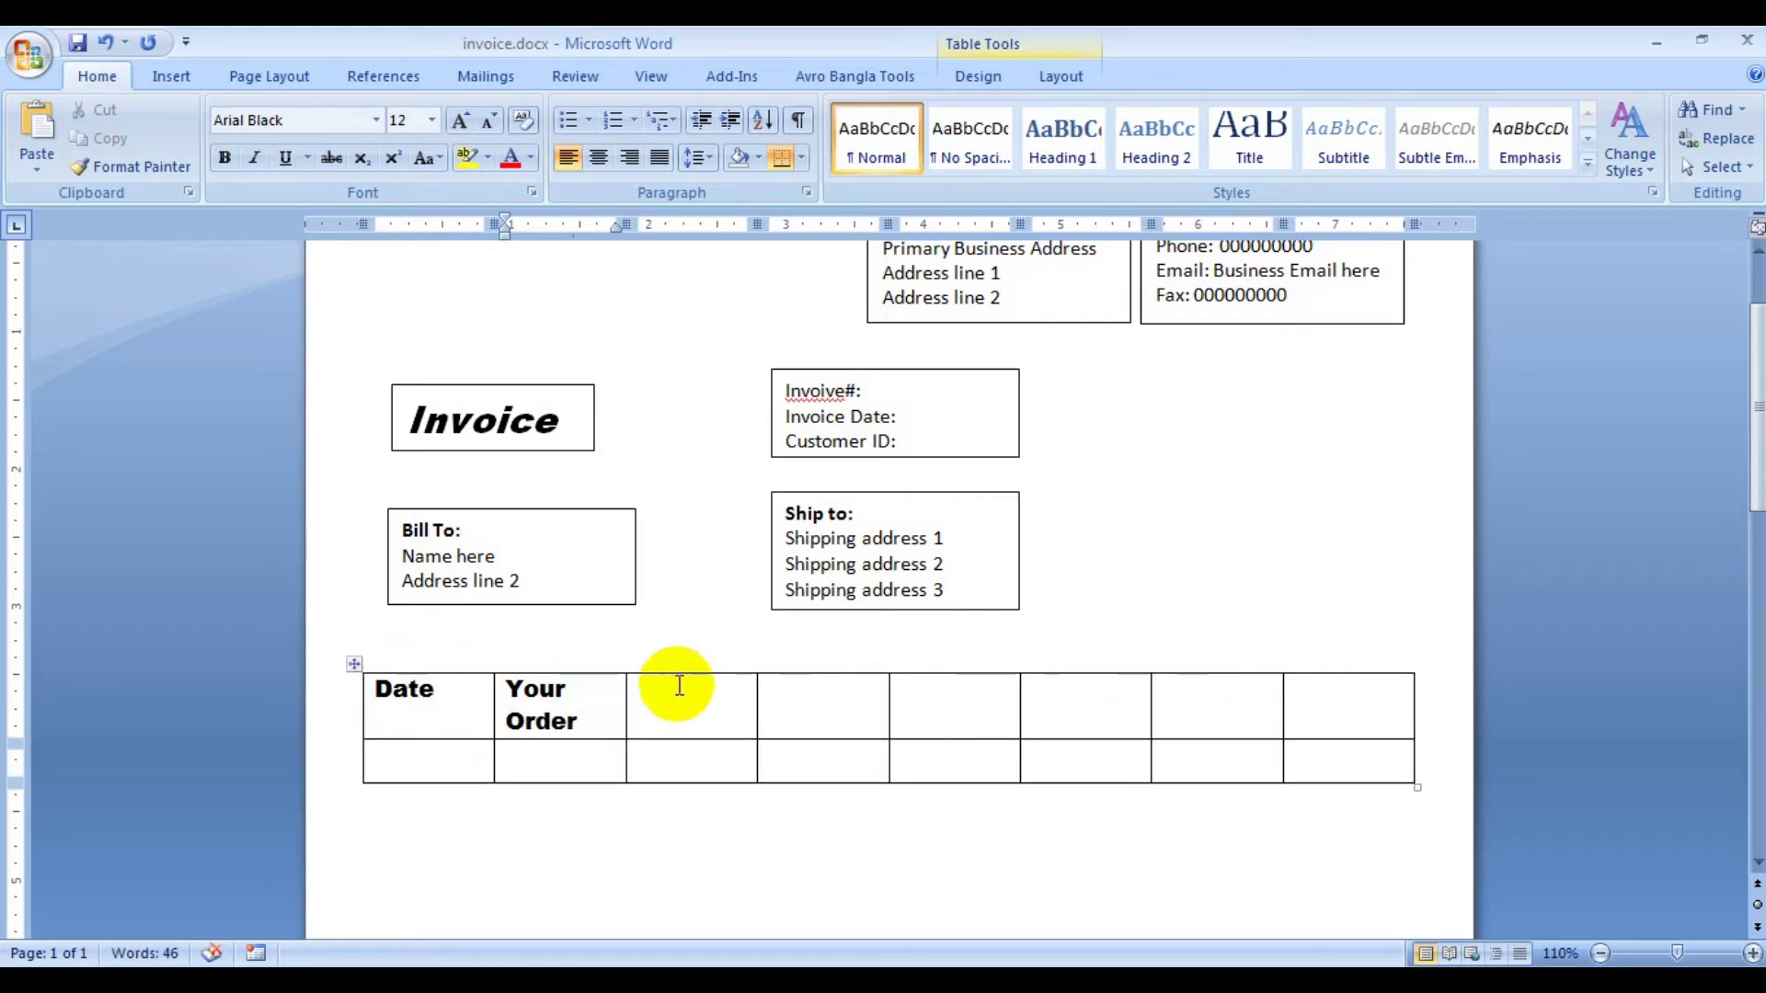
pyautogui.click(683, 707)
pyautogui.click(577, 719)
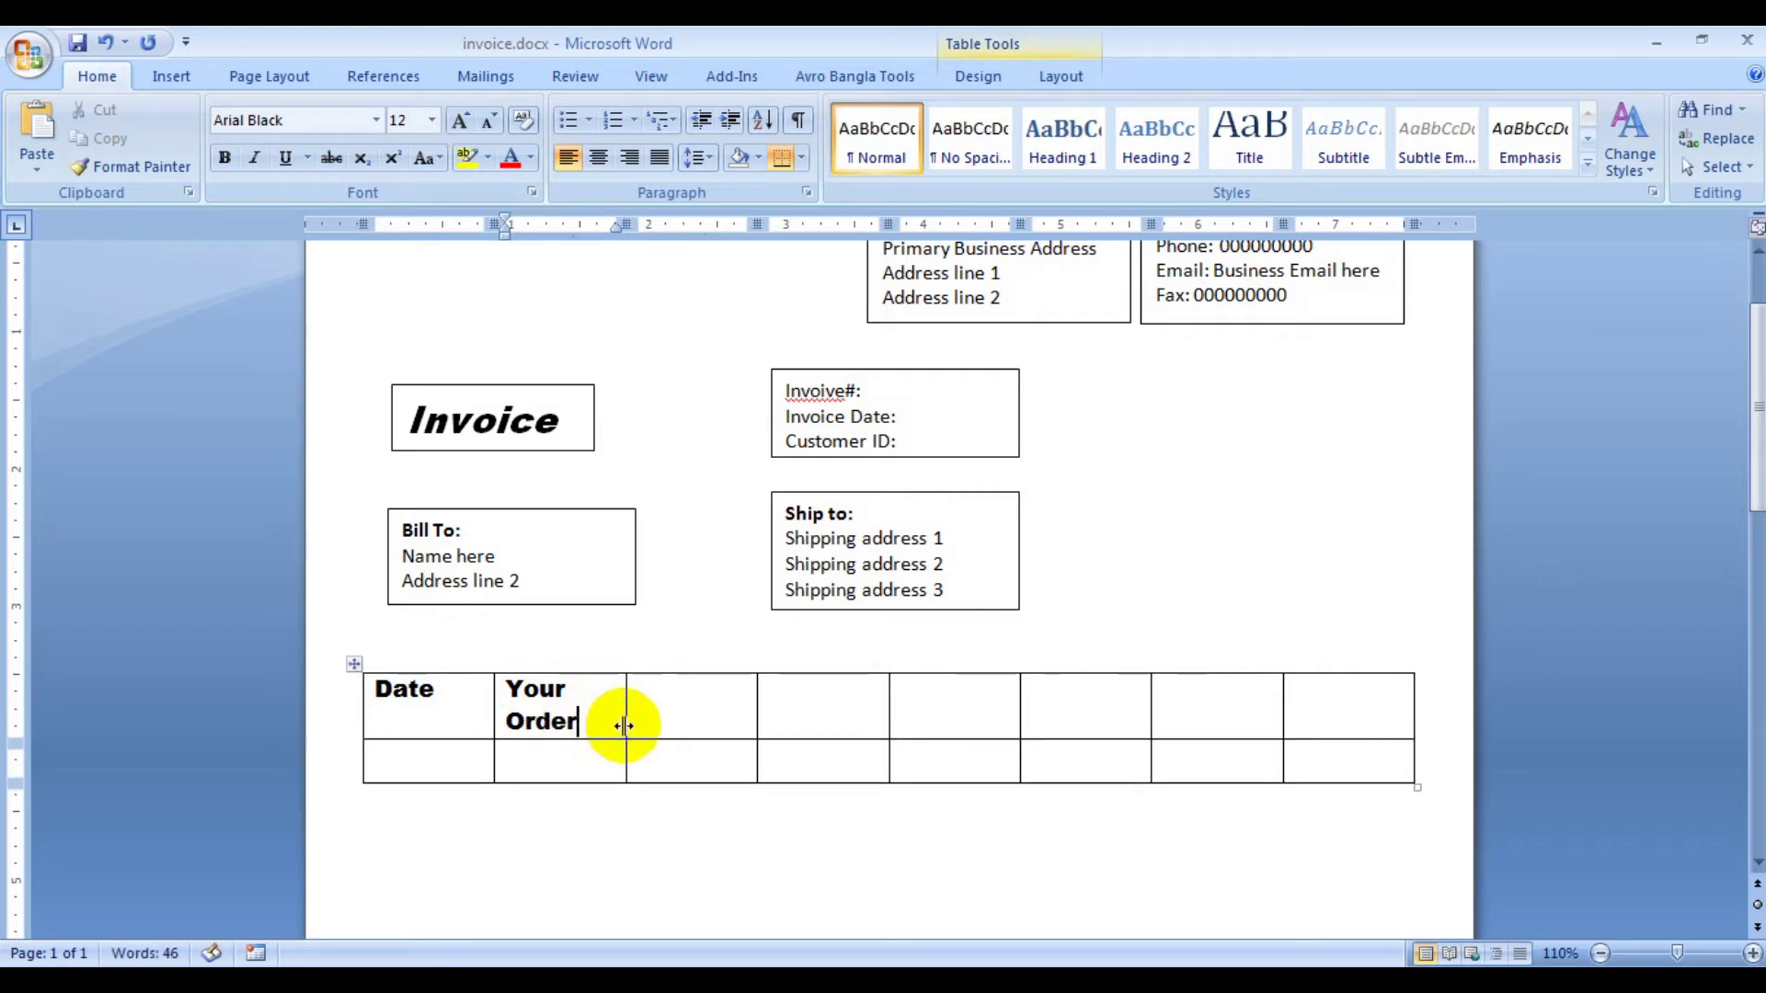
pyautogui.write('#')
pyautogui.click(678, 695)
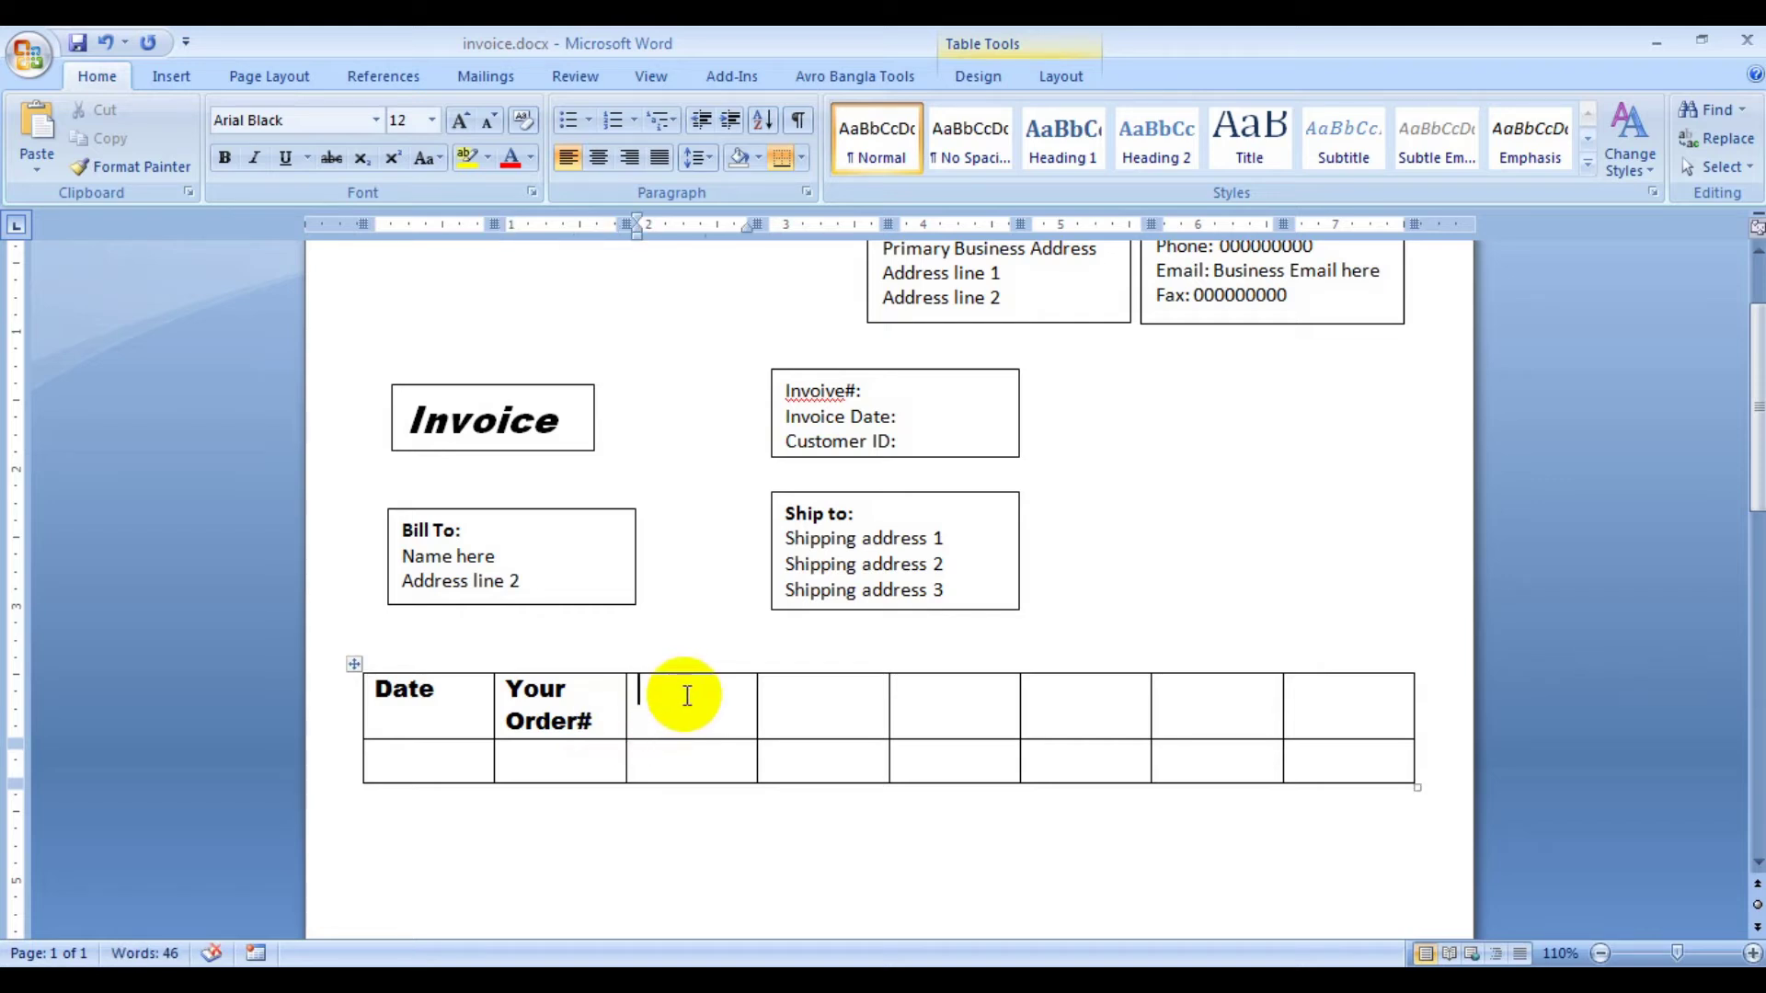
pyautogui.write('Our O')
pyautogui.write('rde')
pyautogui.press('BackSpace')
pyautogui.write('#')
# - Fill the next header cells with Sales Rep:, FOB and Ship Via
pyautogui.press('Tab')
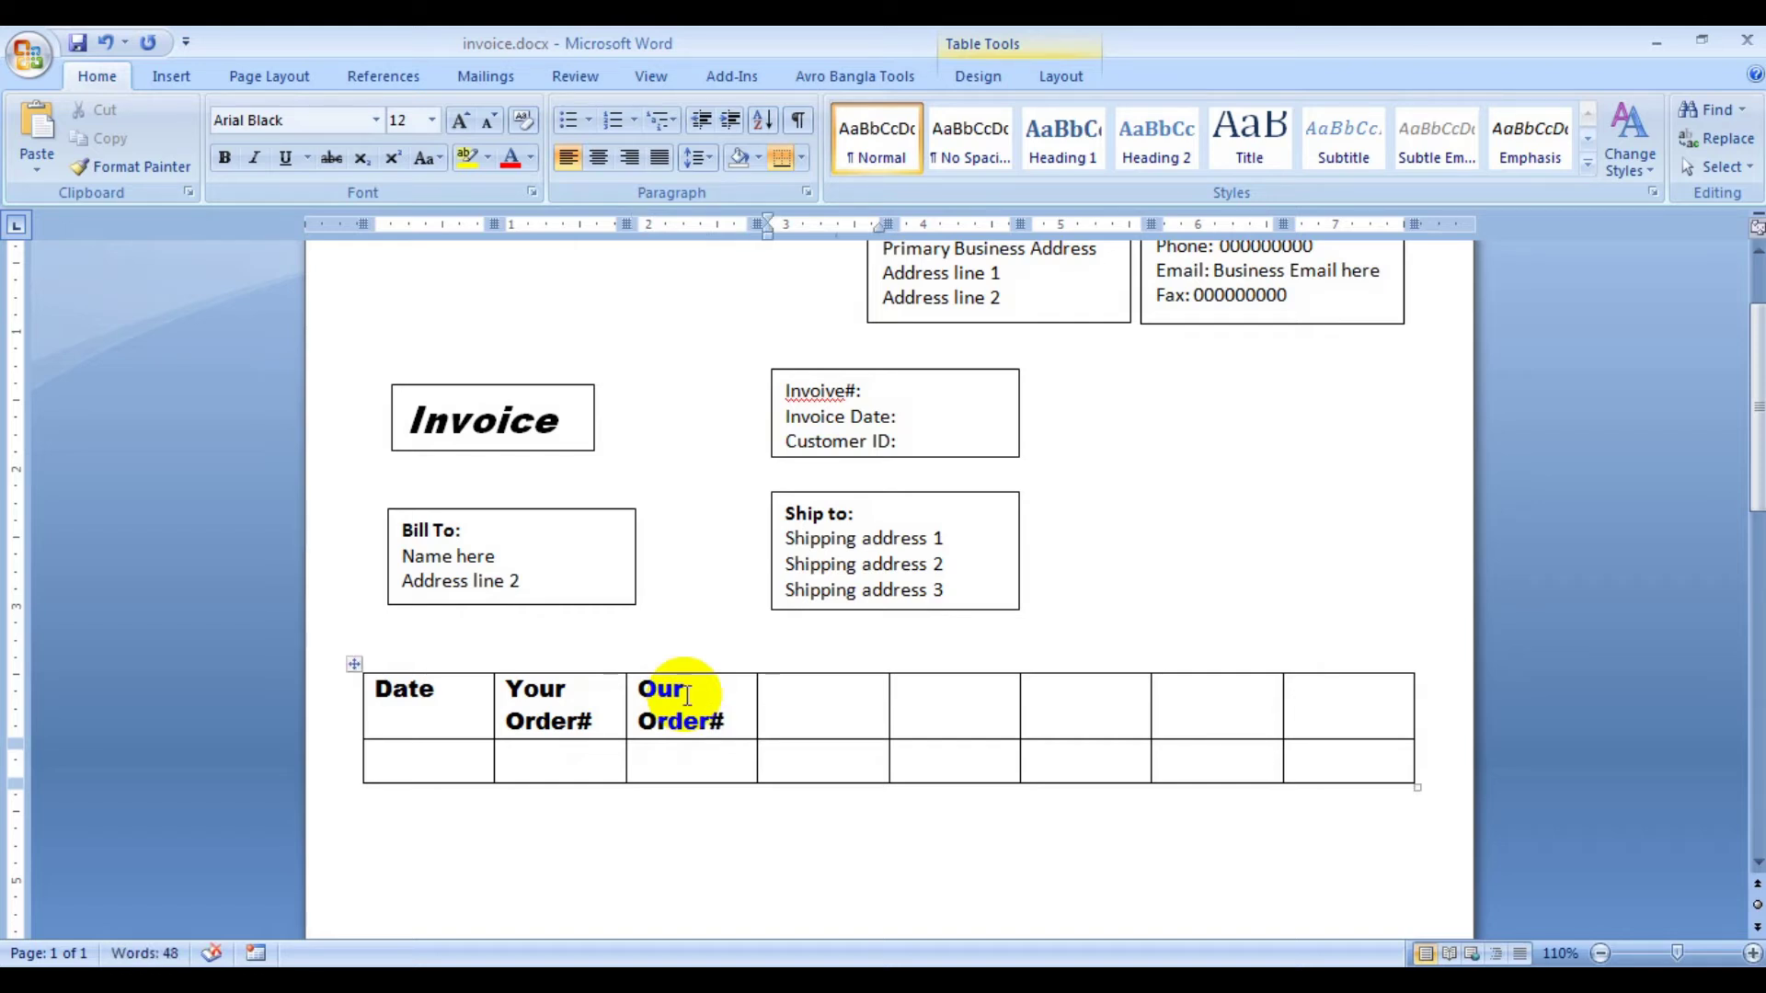
pyautogui.write('S')
pyautogui.write('ales ')
pyautogui.write('Rep')
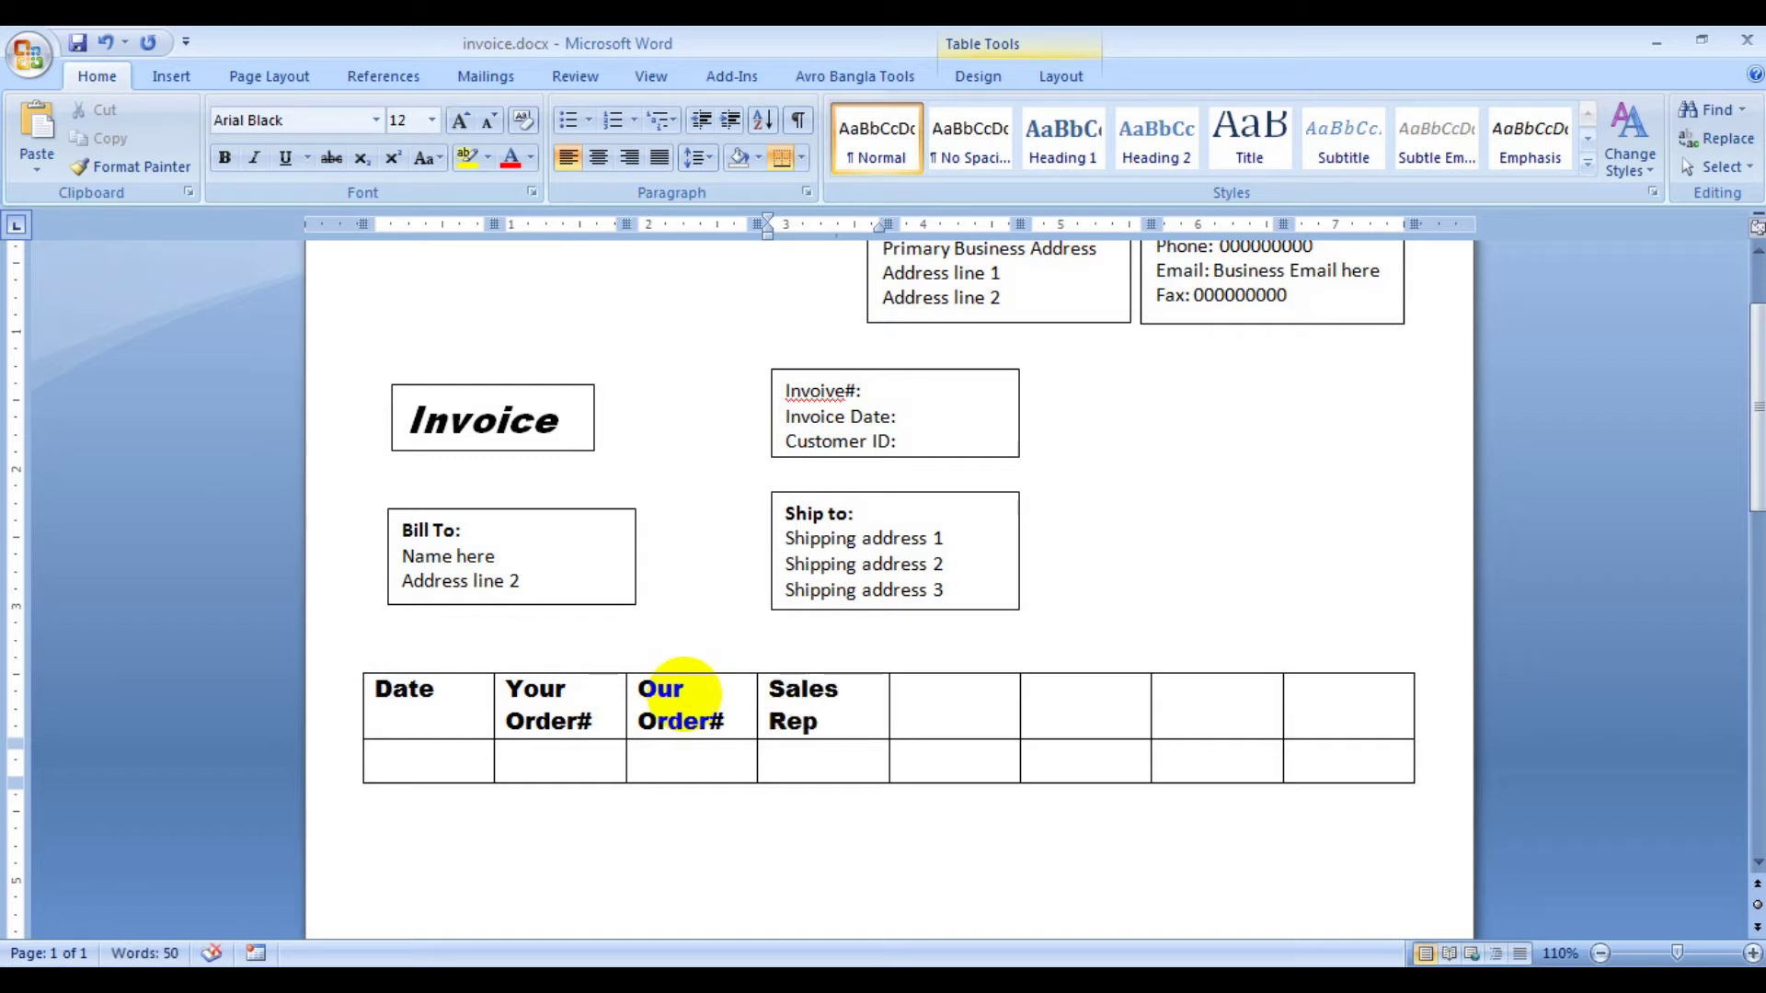
pyautogui.write(':')
pyautogui.press('Tab')
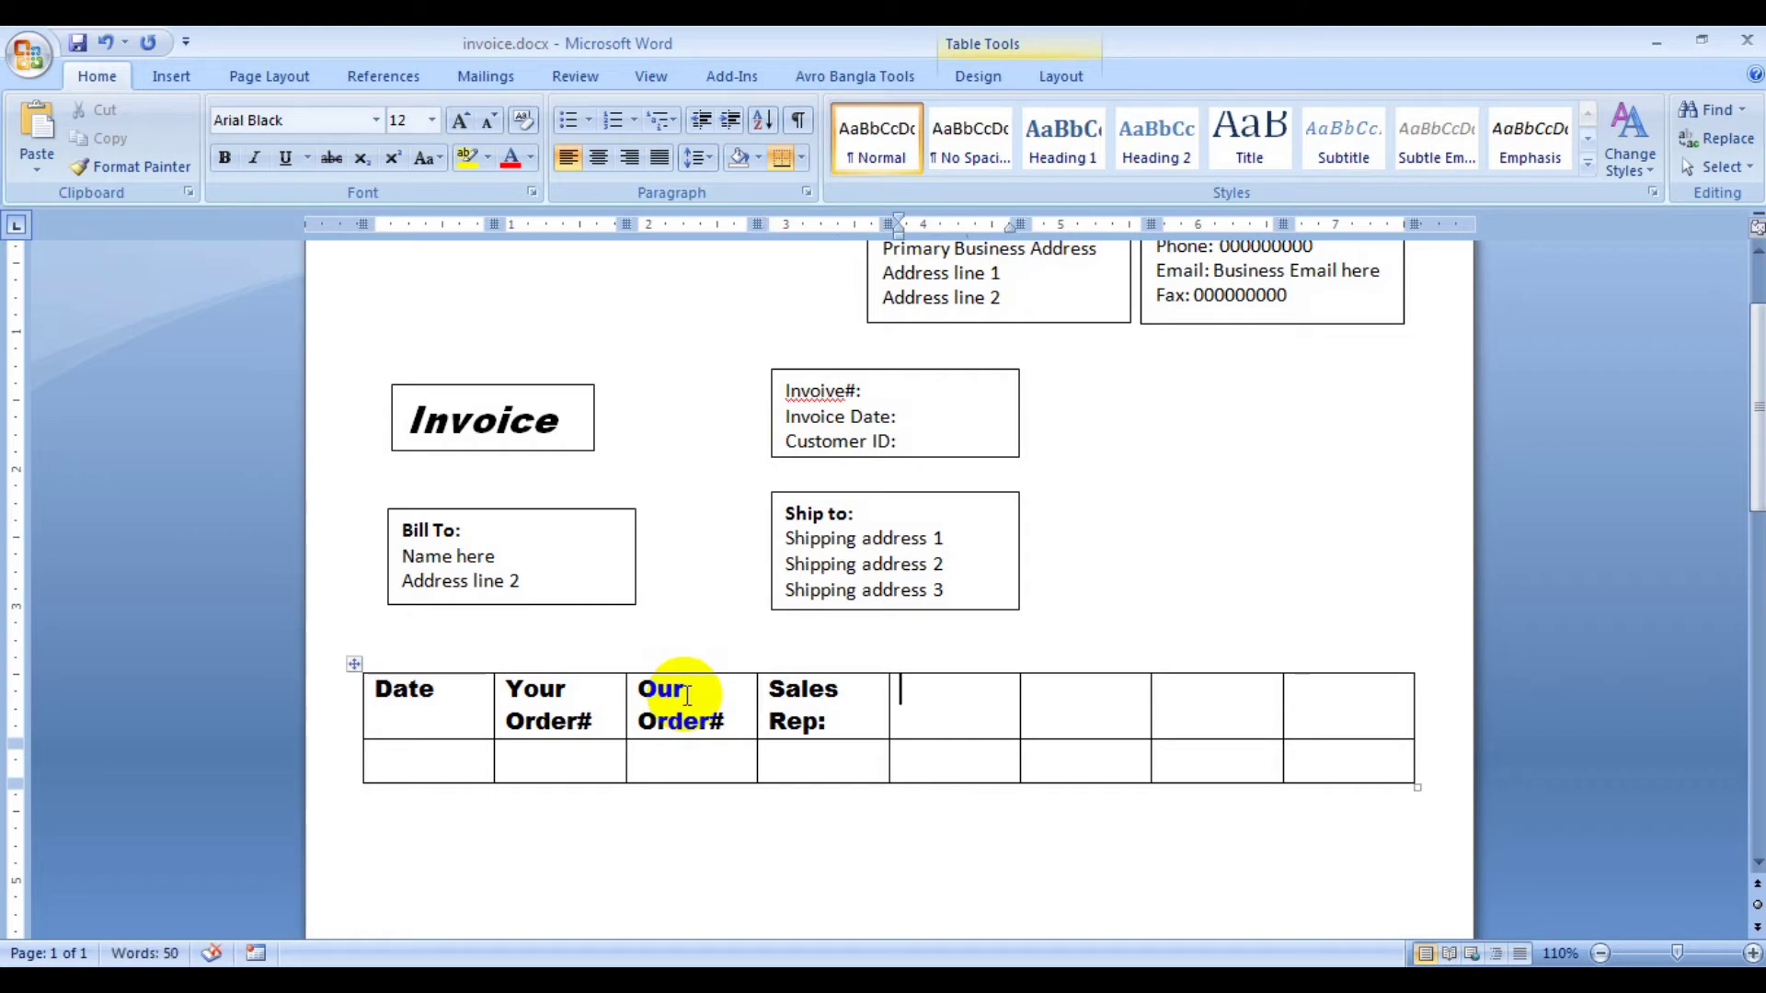
pyautogui.write('FOB')
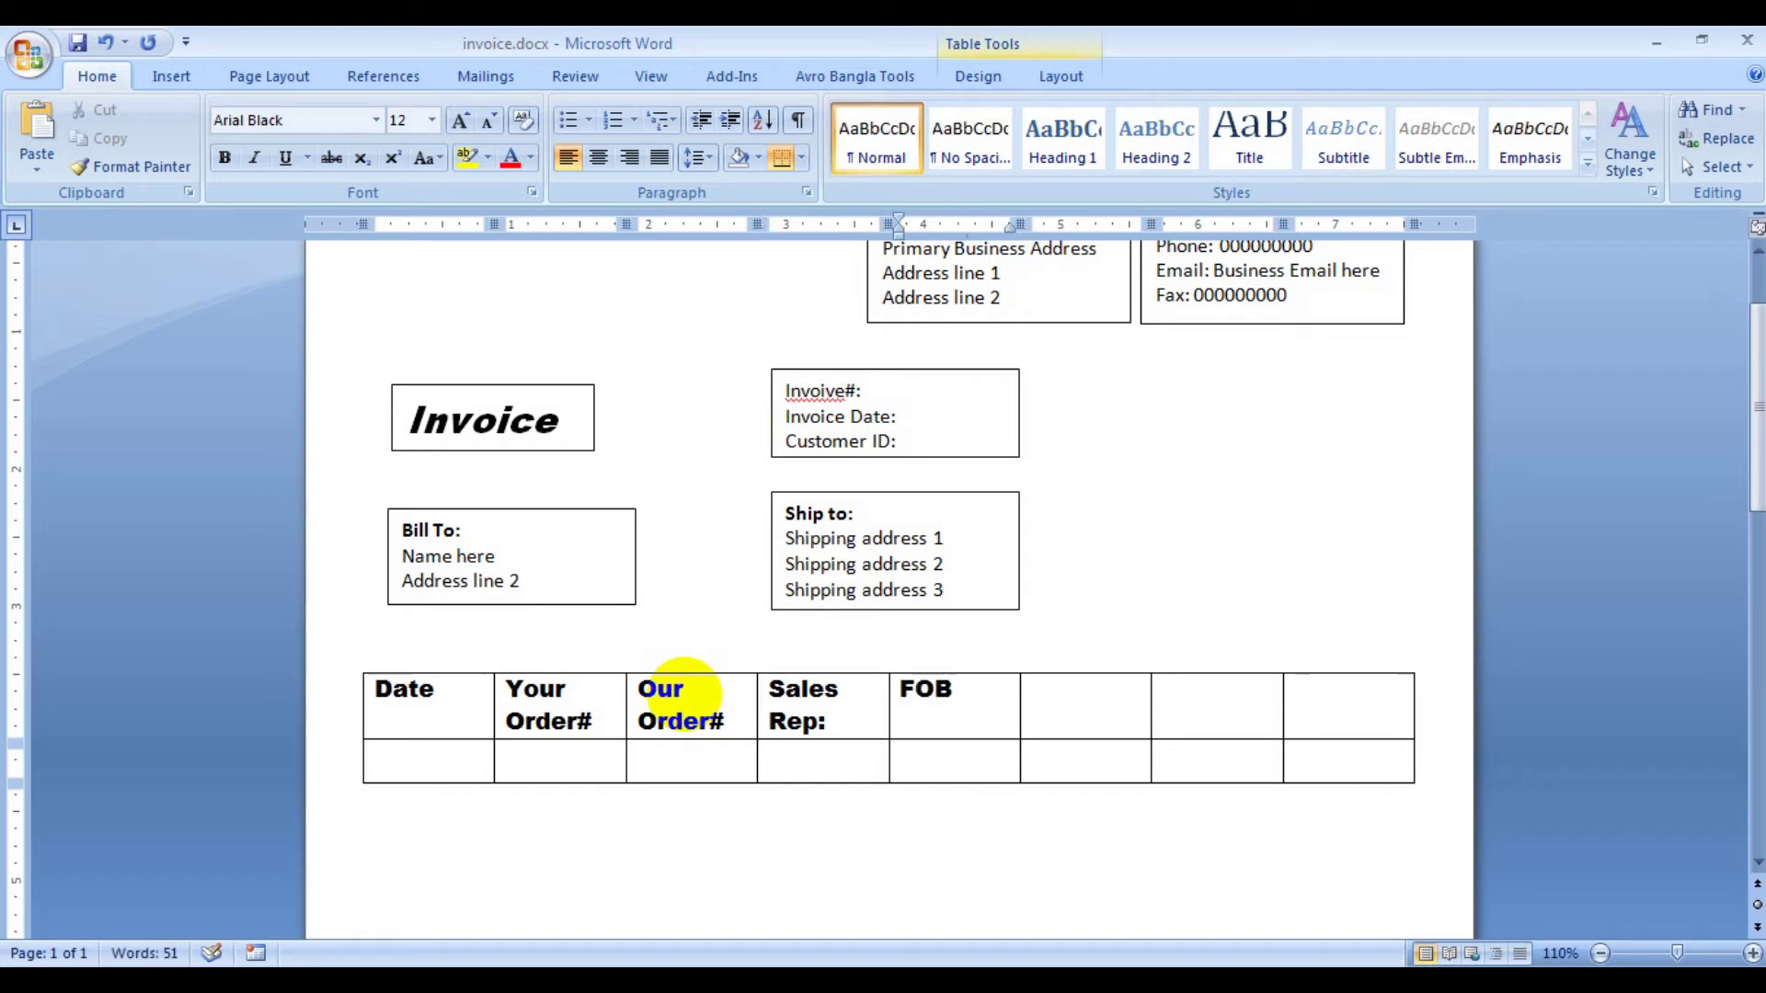
pyautogui.press('Tab')
pyautogui.write('Sho')
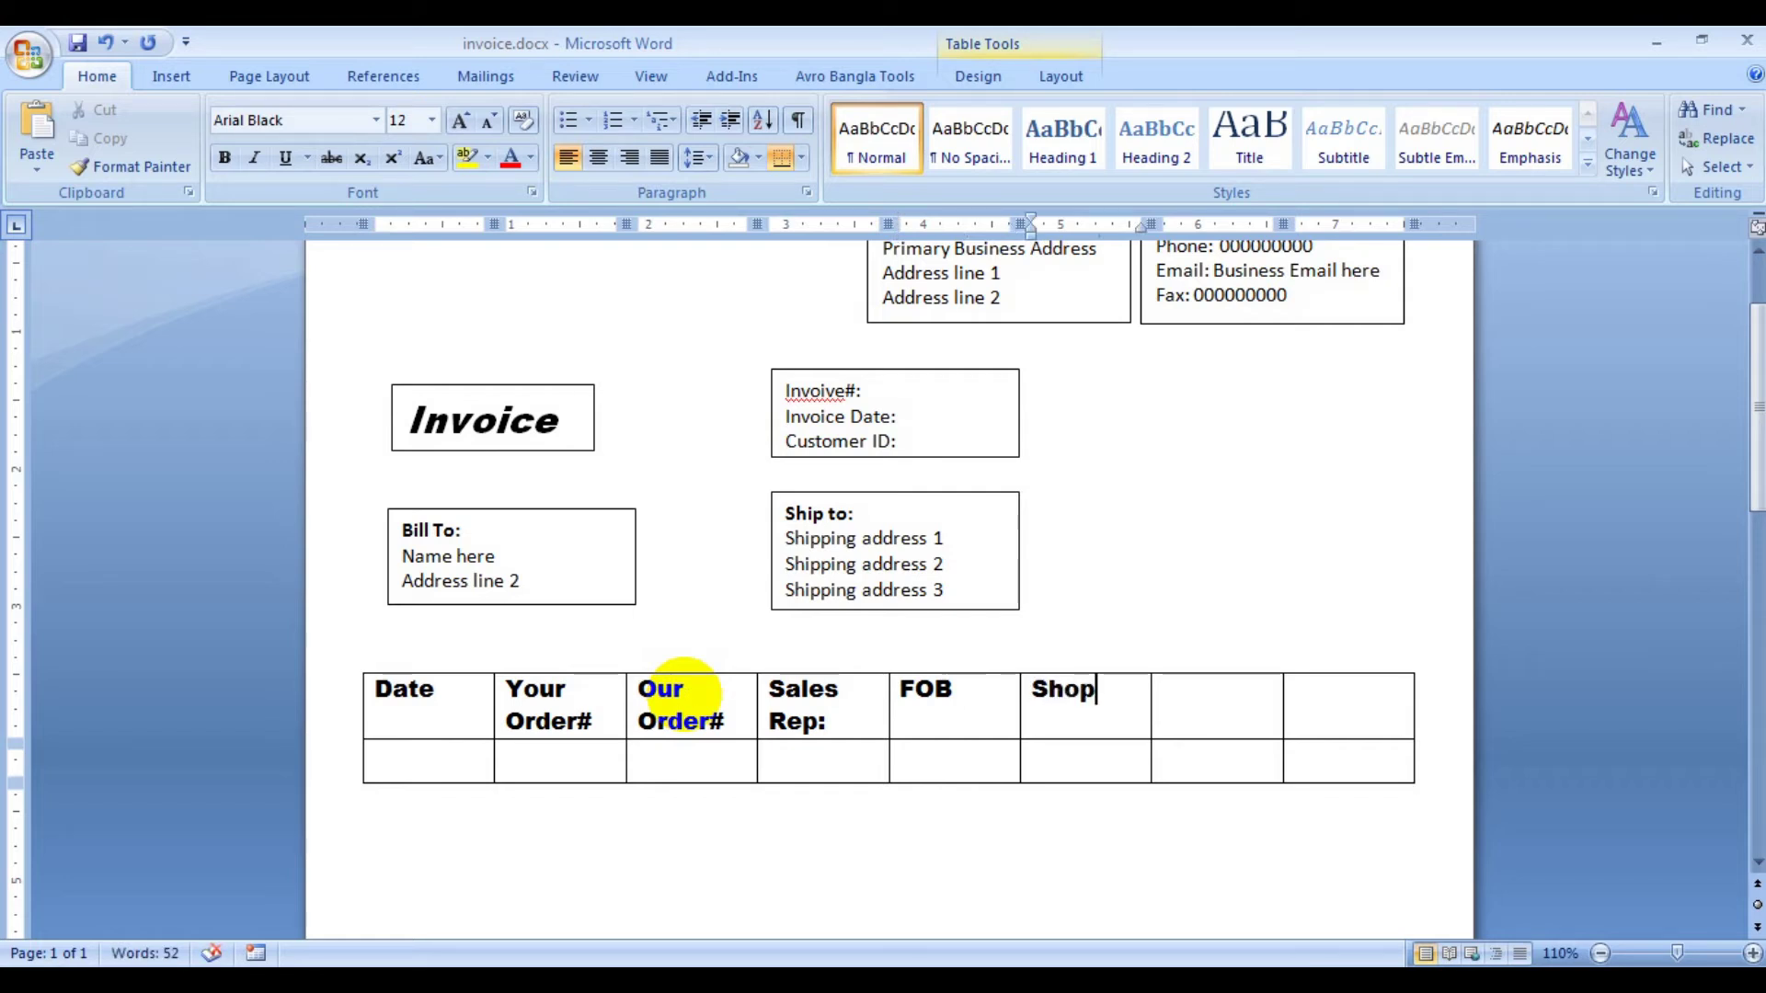
pyautogui.press('BackSpace')
pyautogui.press('BackSpace')
pyautogui.write('ip V')
pyautogui.write('ia')
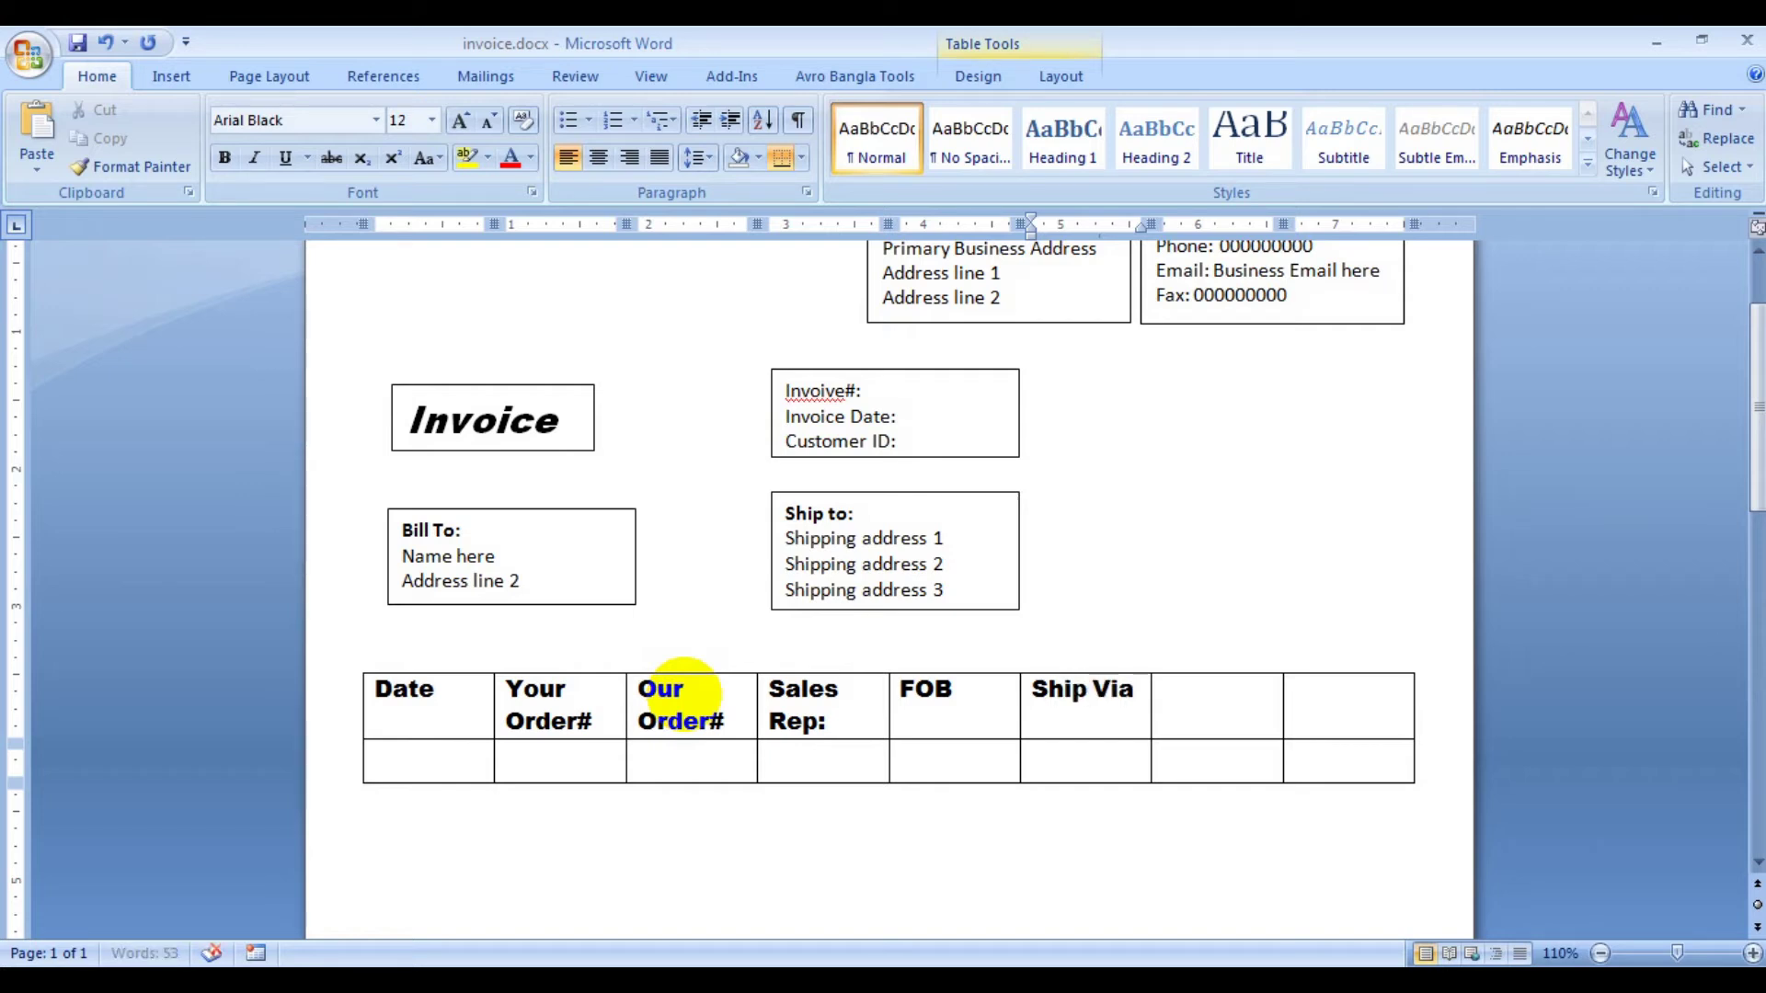
# - Add Terms and Tax ID in the seventh and eighth header cells
pyautogui.press('Tab')
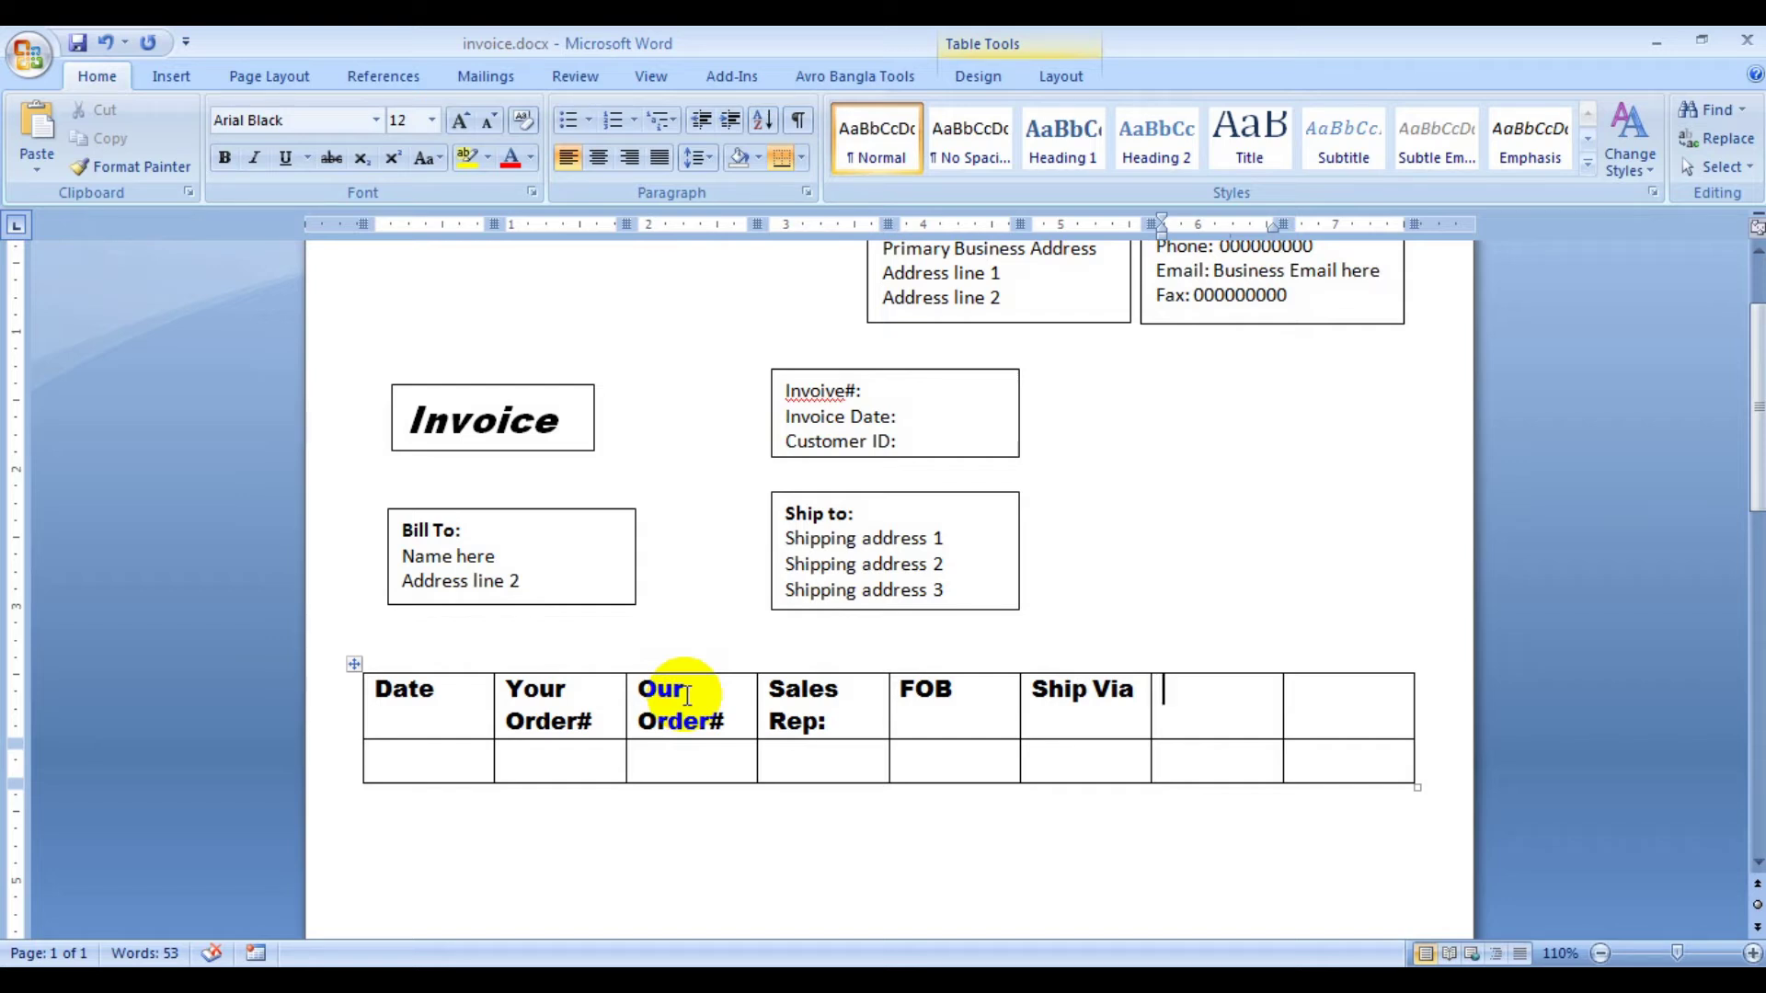
pyautogui.write('Terms')
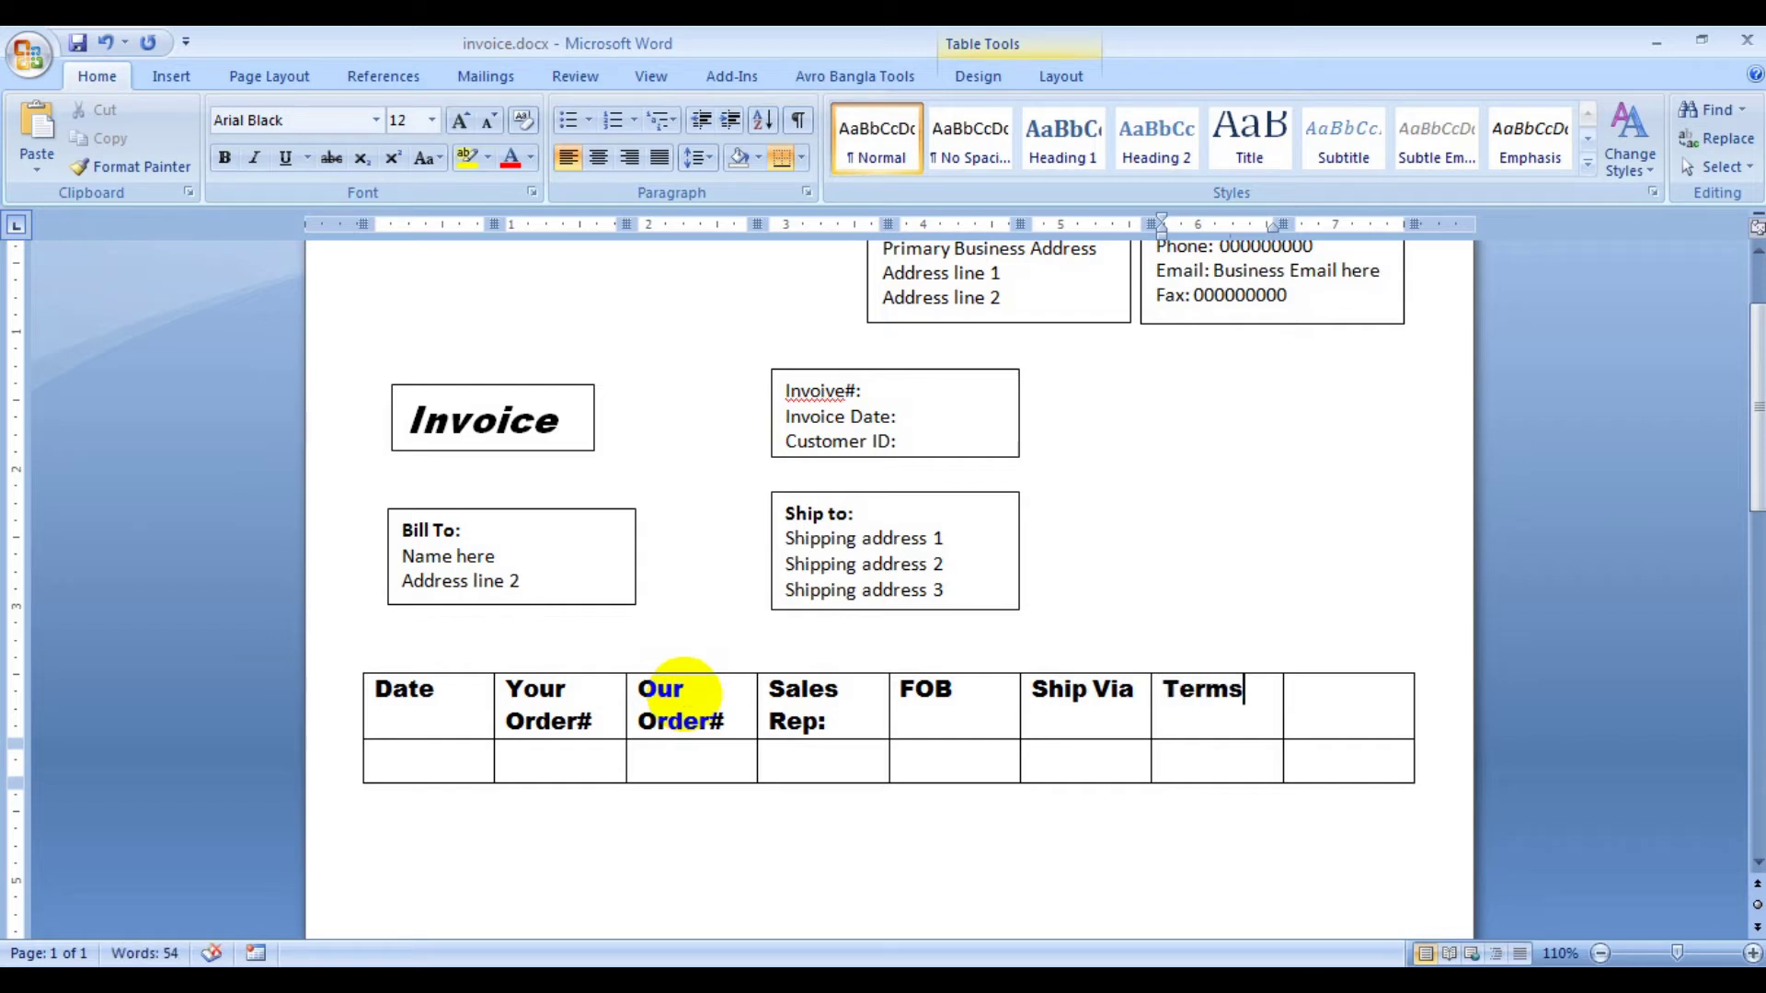
pyautogui.press('Tab')
pyautogui.write('T')
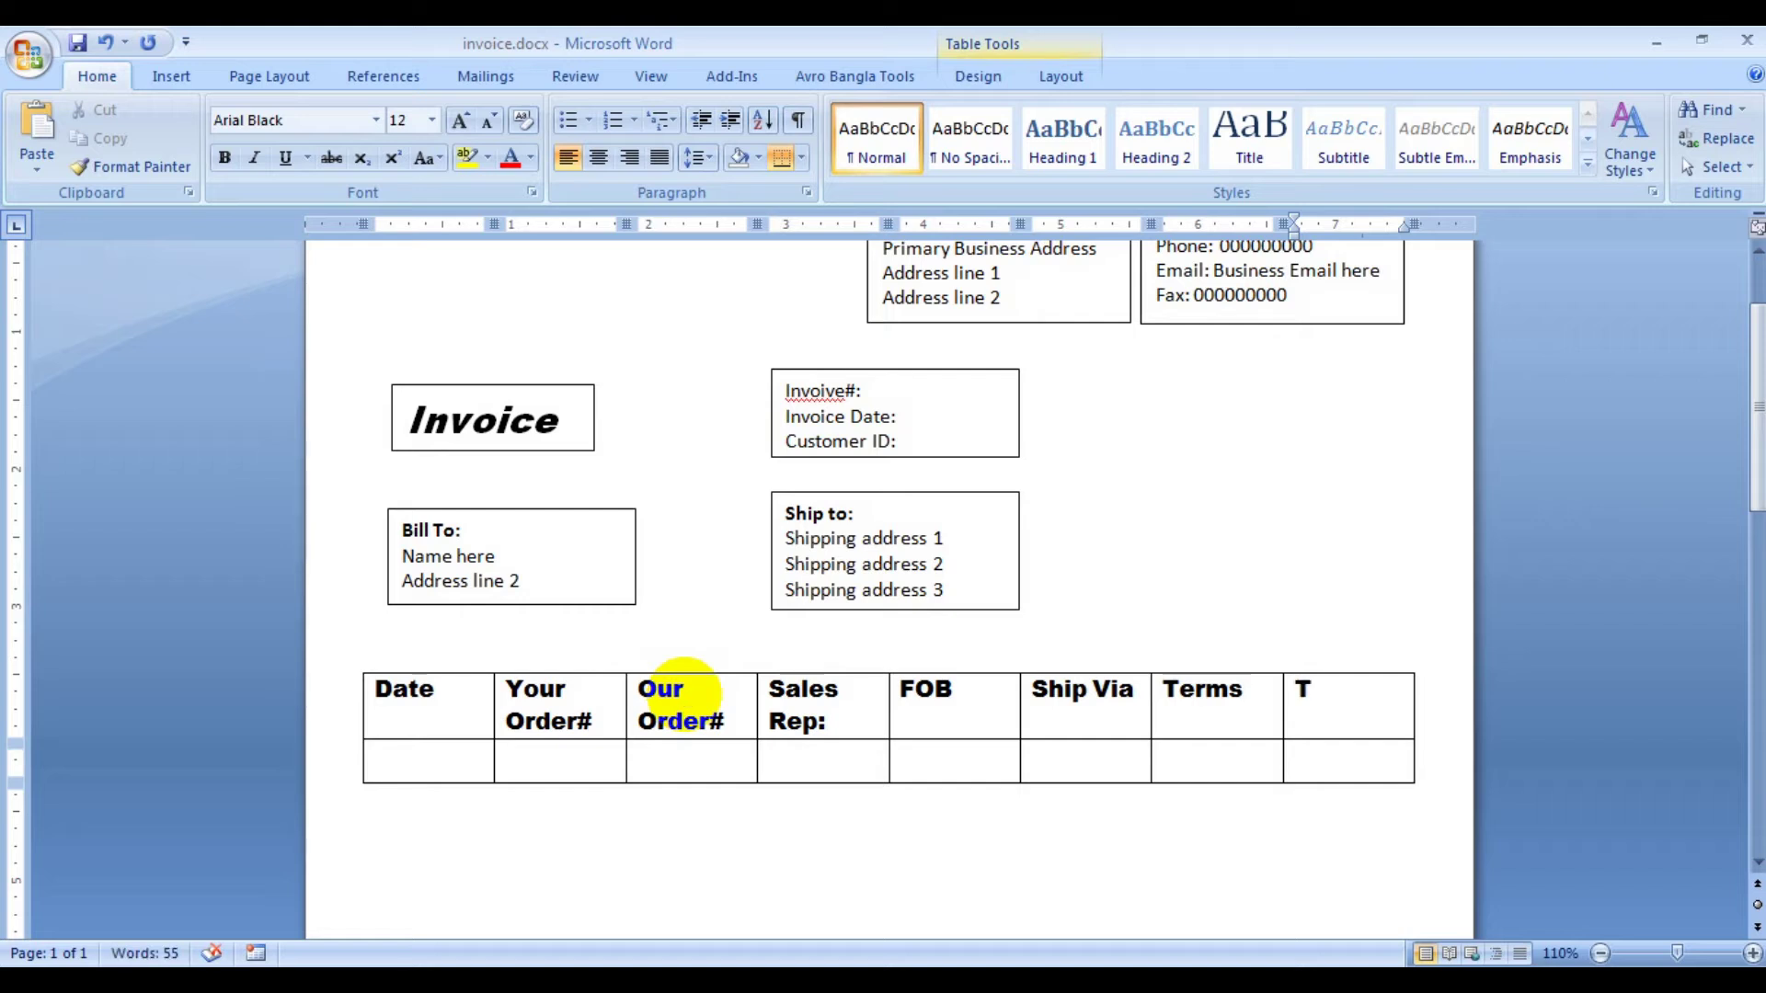
pyautogui.write('ax')
pyautogui.write(' ID')
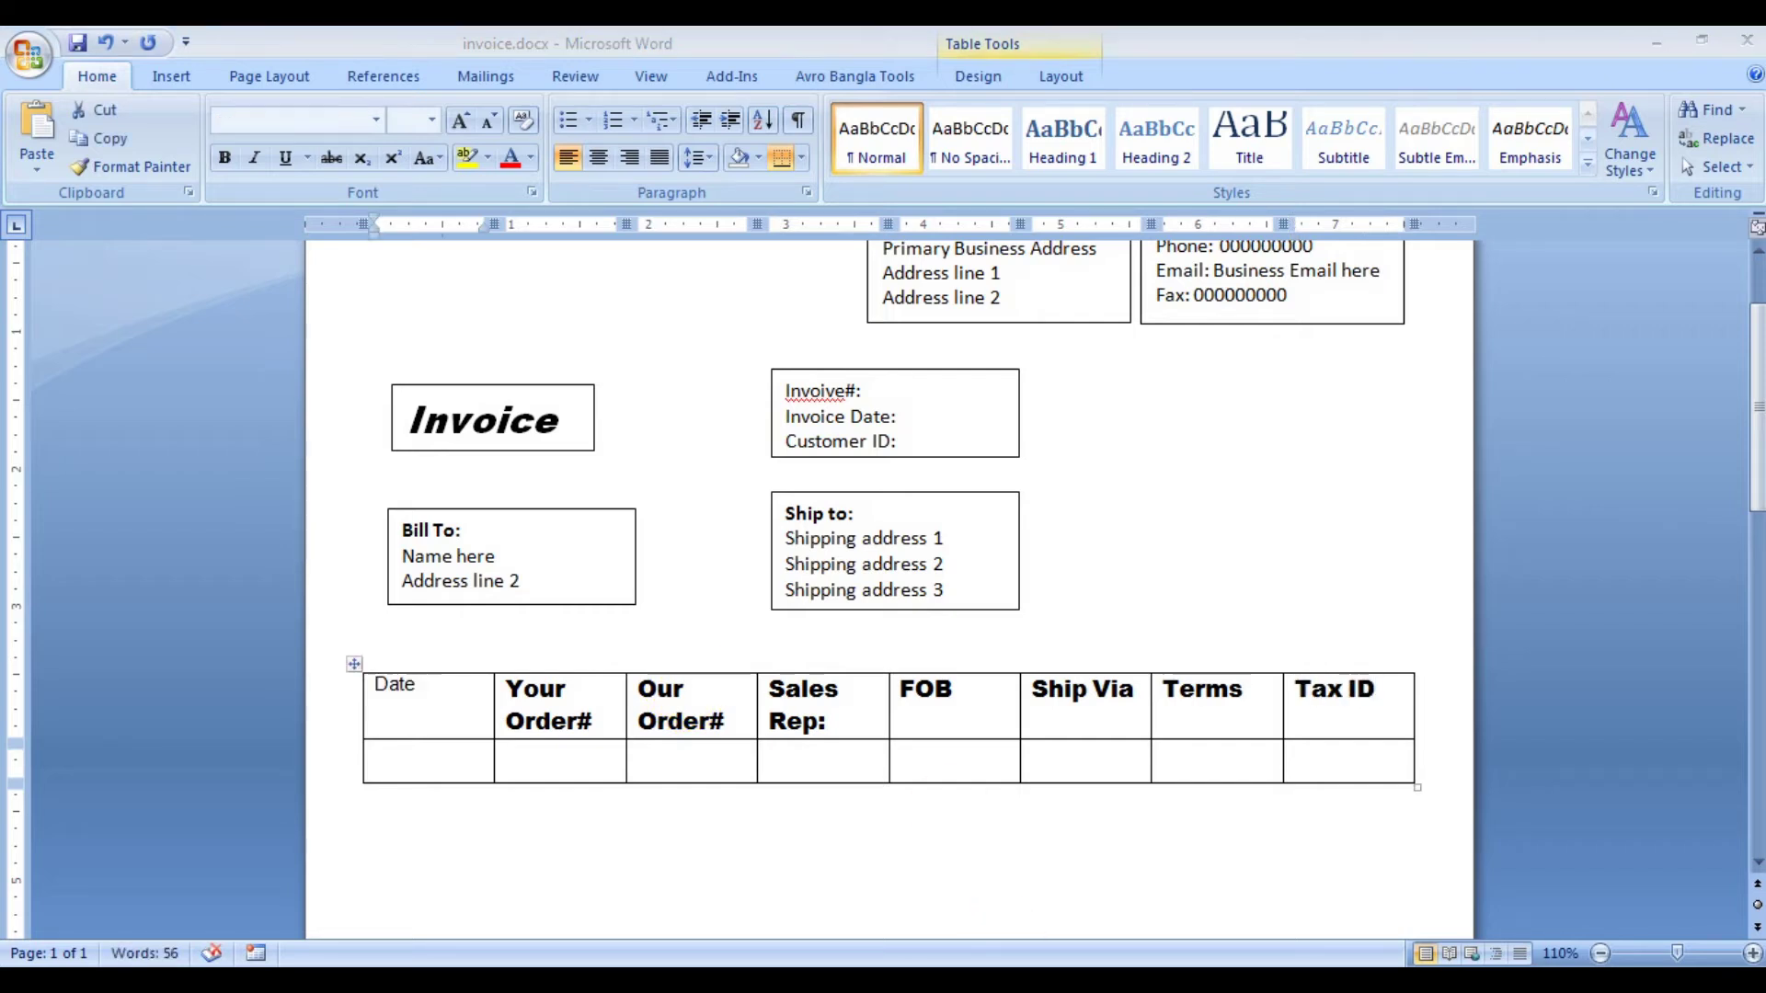
# - Format the whole order-info header row in 10-point Arial
pyautogui.keyDown('shift'); pyautogui.click(416, 703); pyautogui.keyUp('shift')
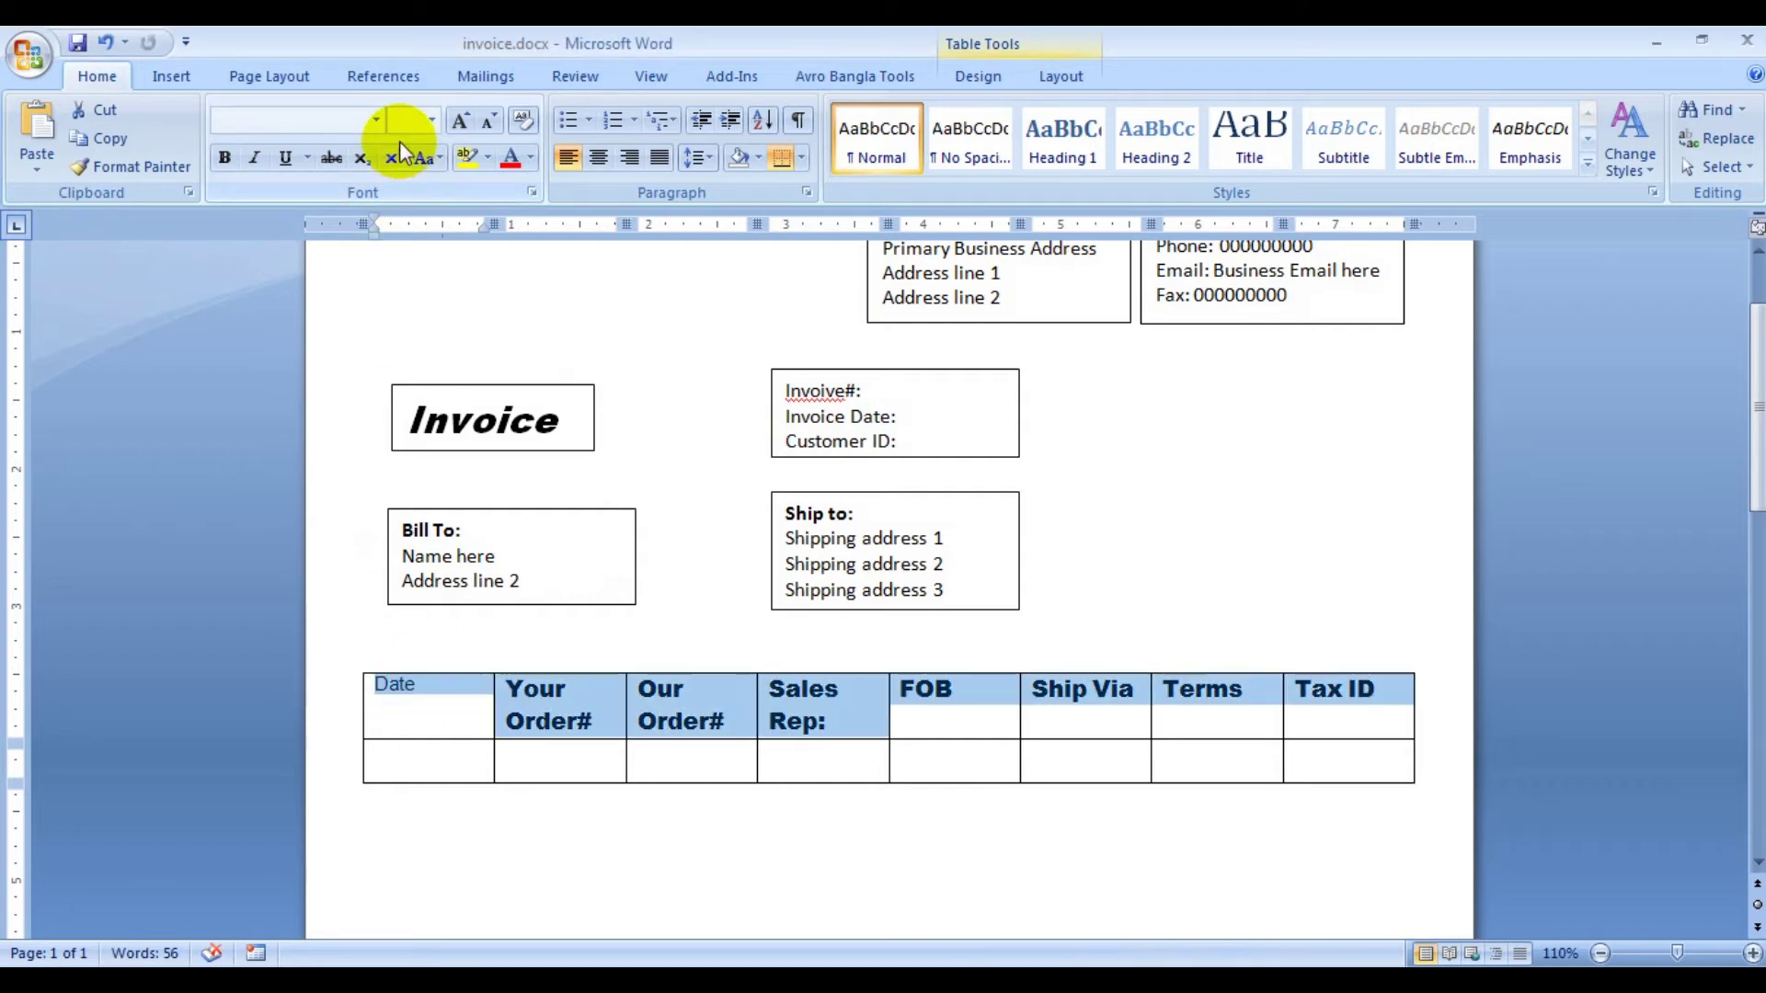
pyautogui.click(376, 121)
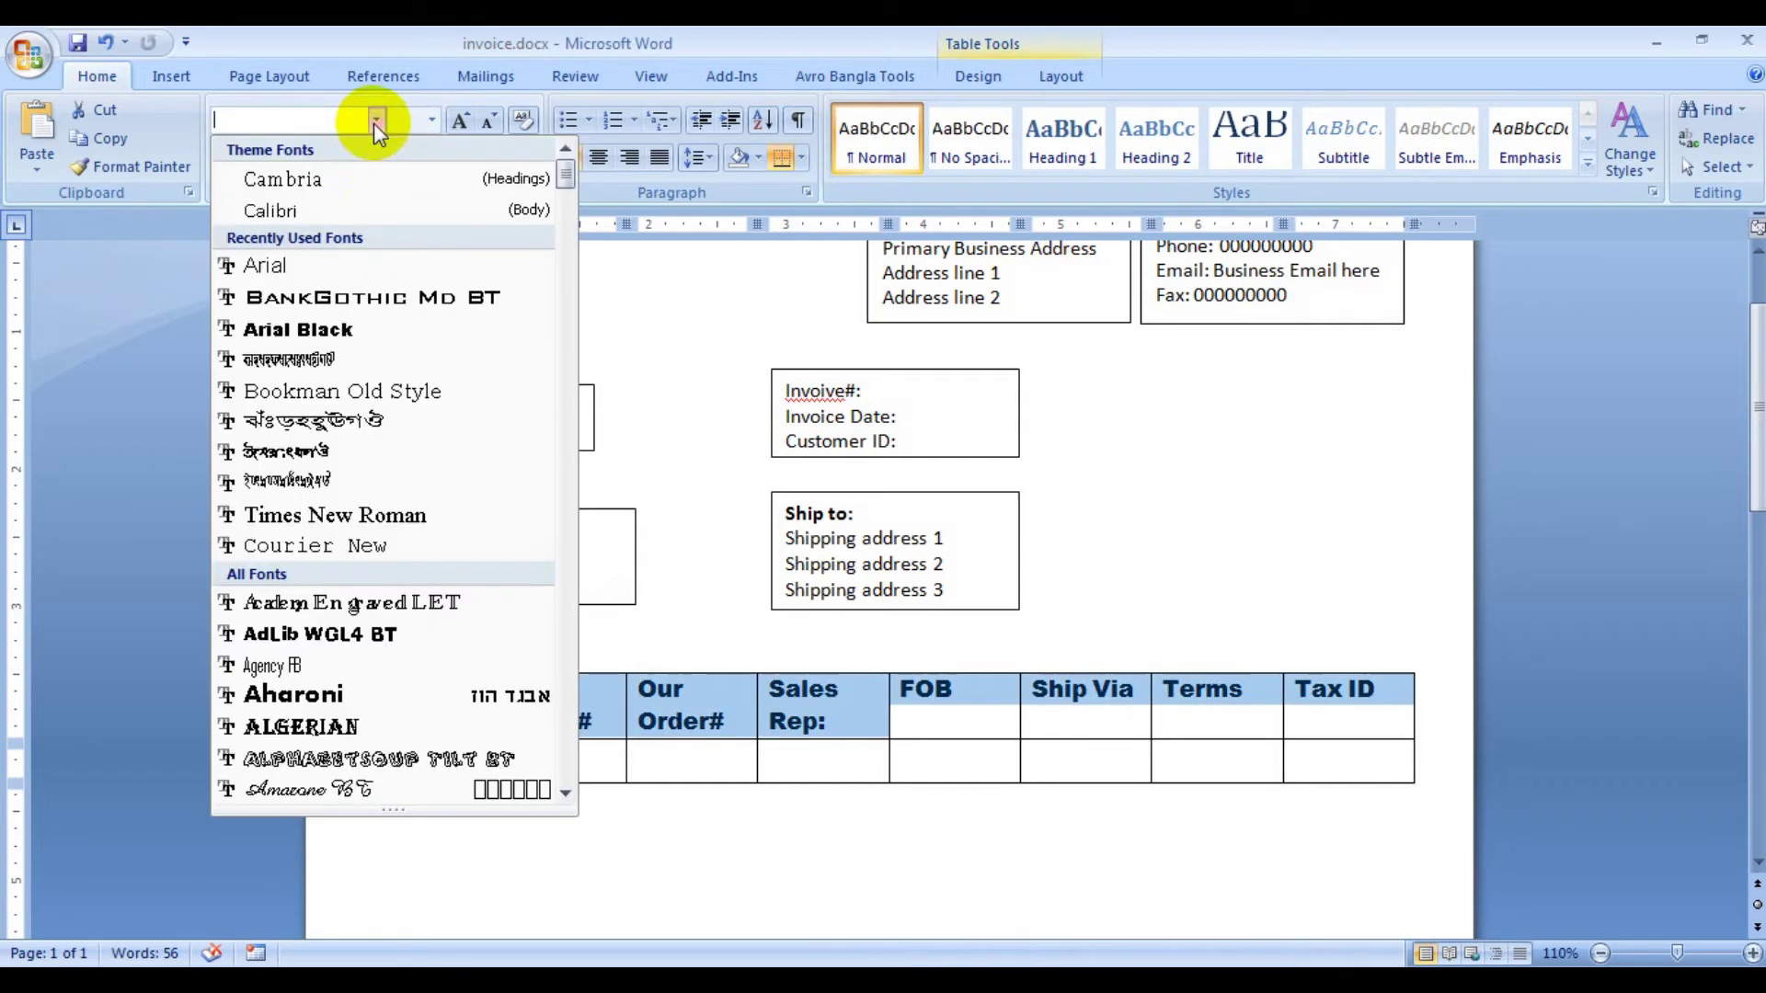
pyautogui.click(329, 266)
pyautogui.click(432, 120)
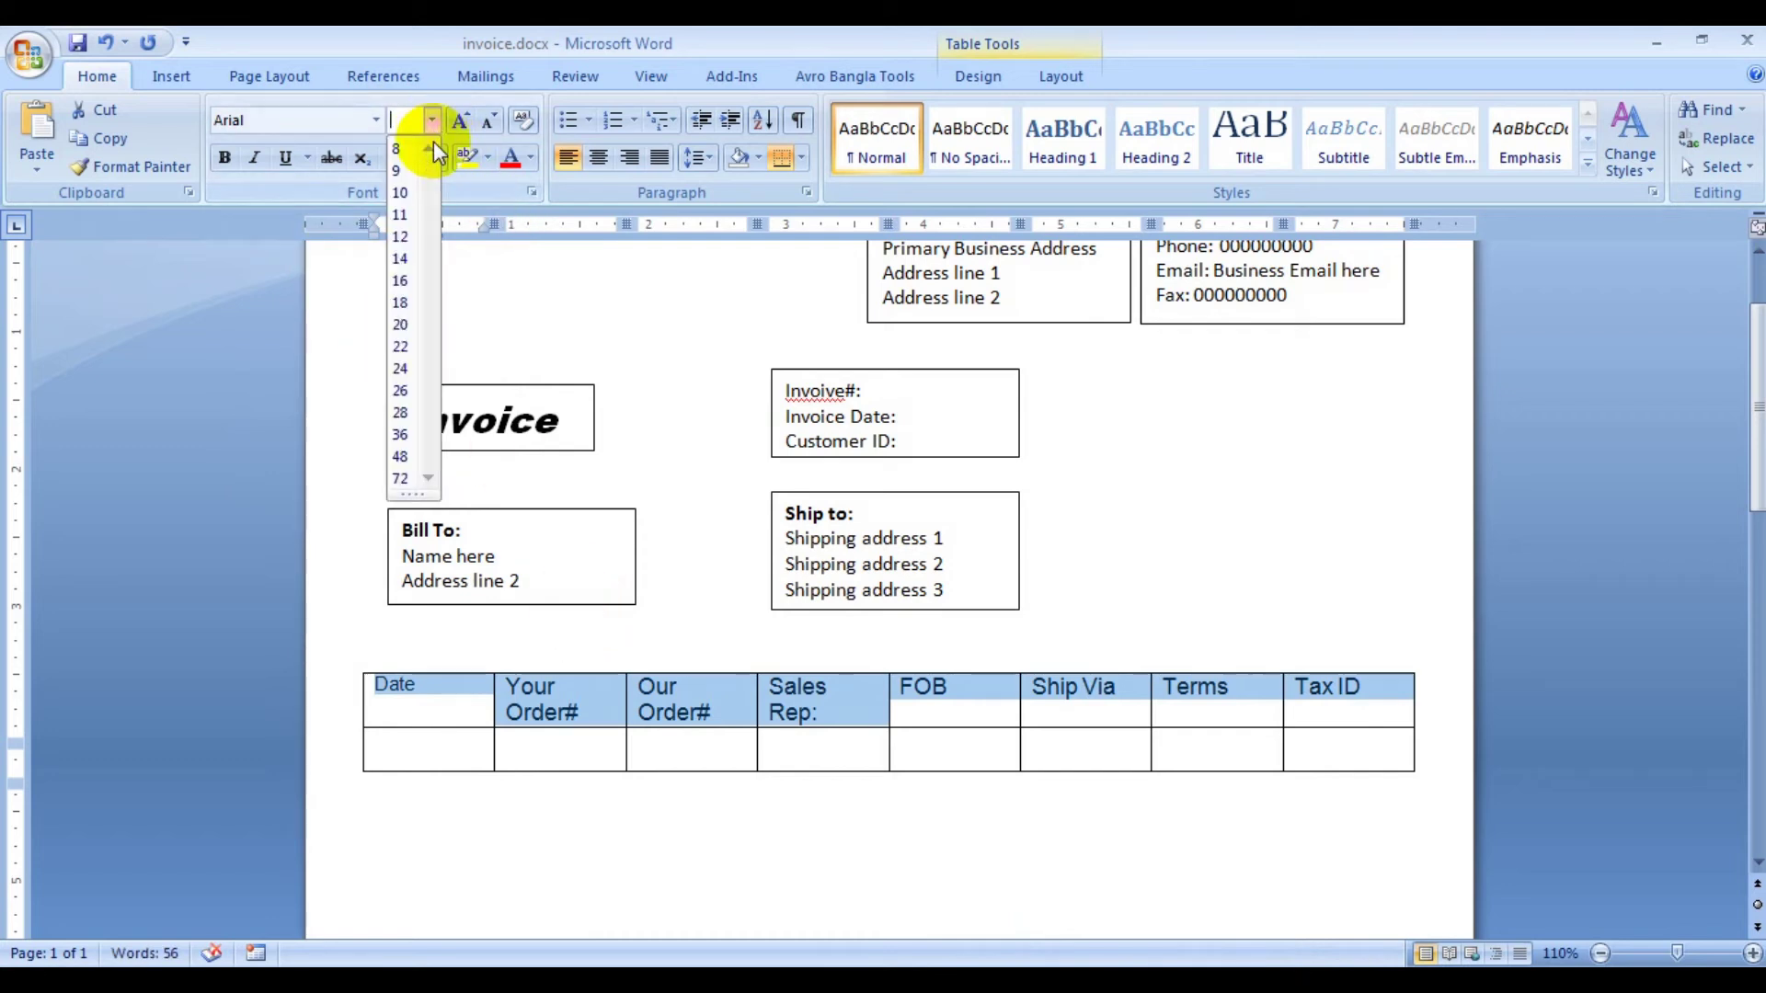
pyautogui.click(406, 195)
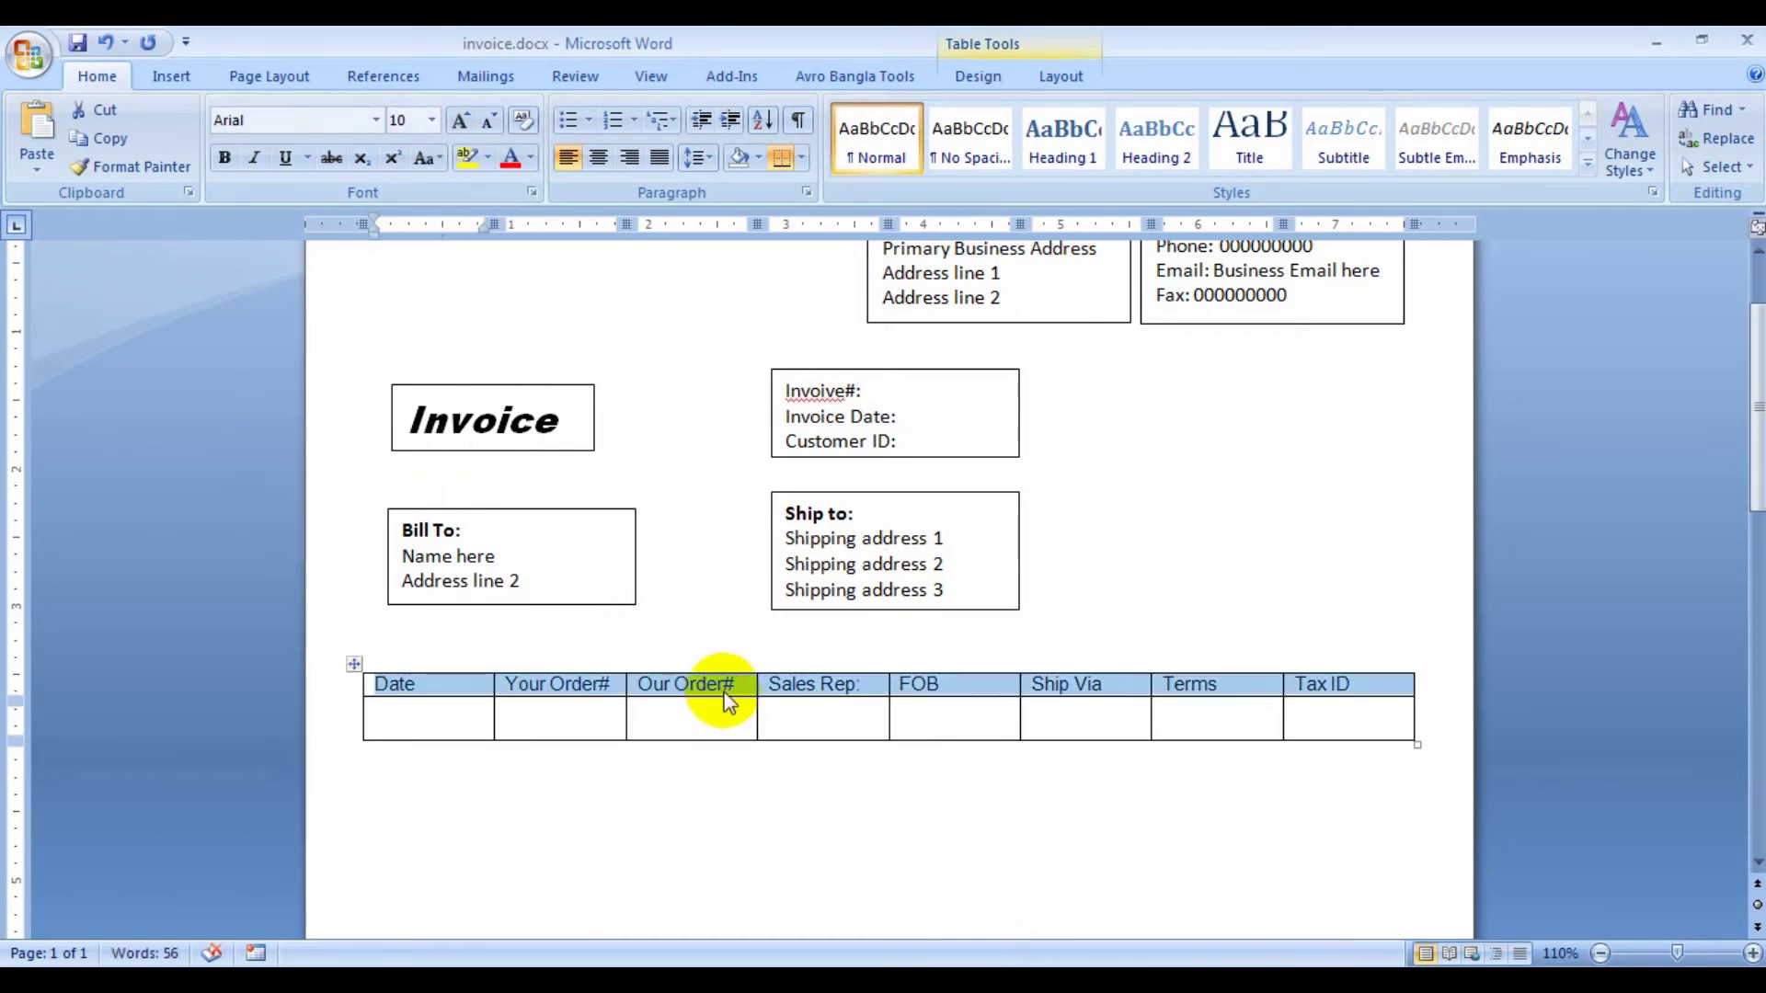
pyautogui.click(747, 718)
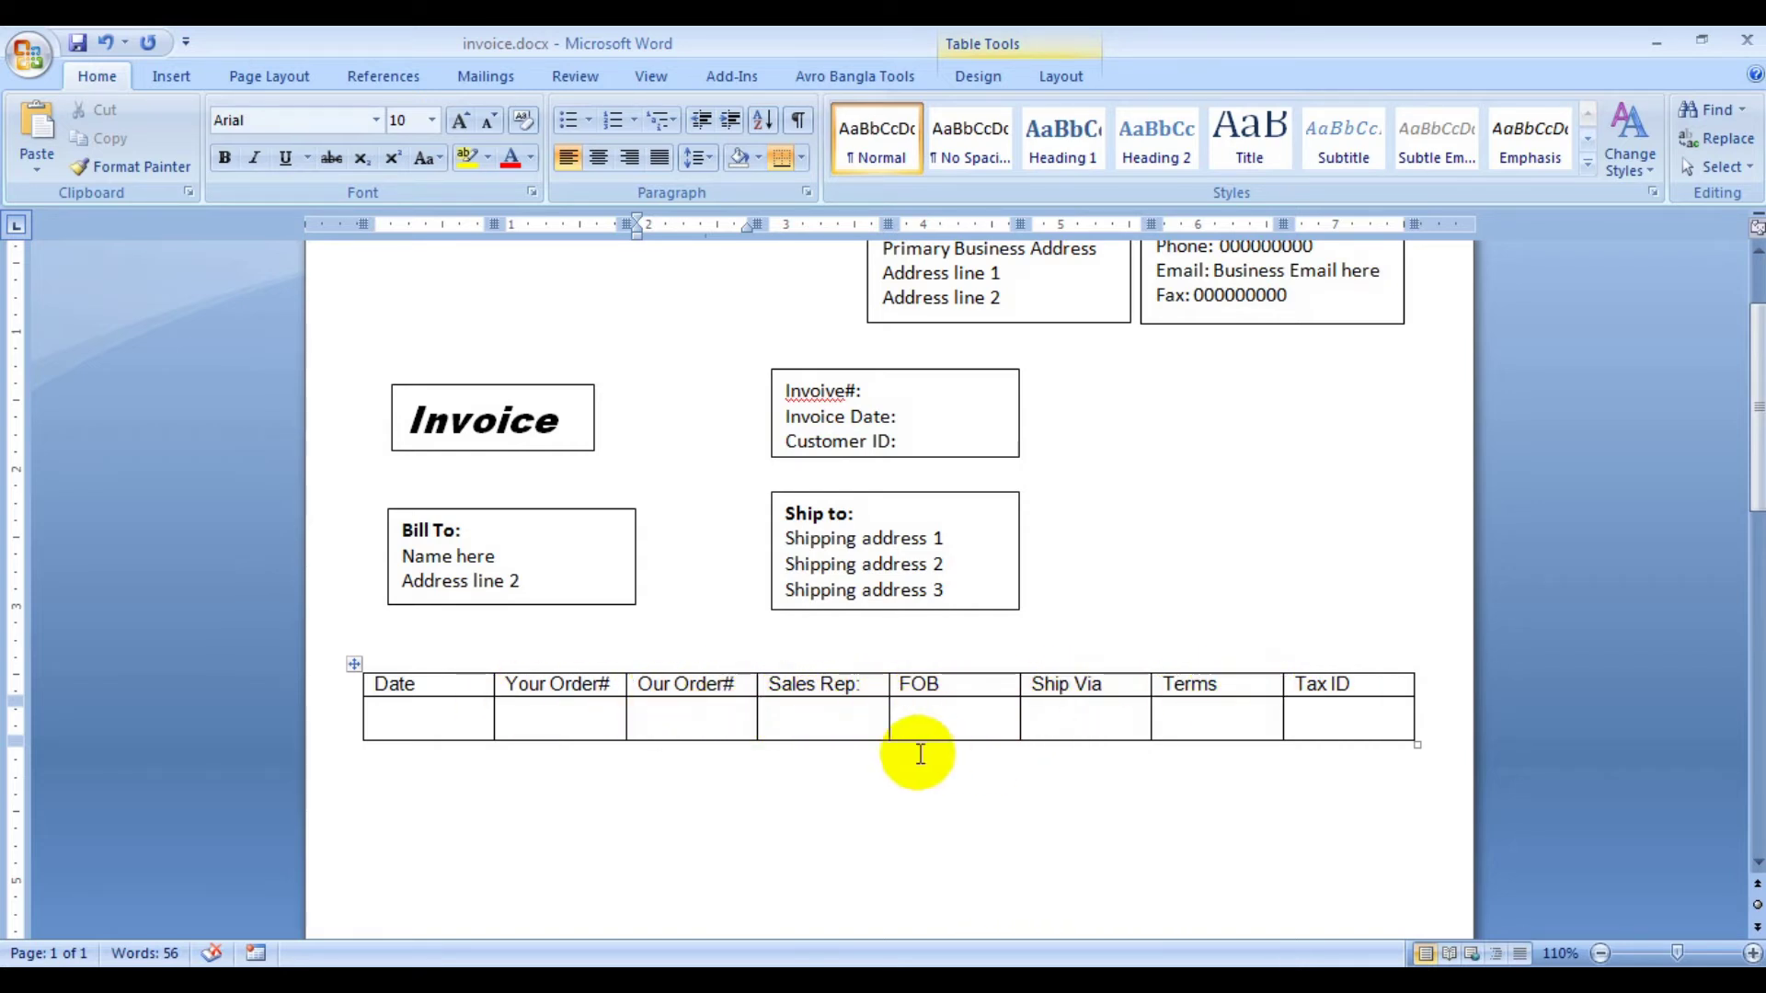
# - Insert an 8-column by 7-row table just below the order-info table
pyautogui.scroll(-3, 827, 743)
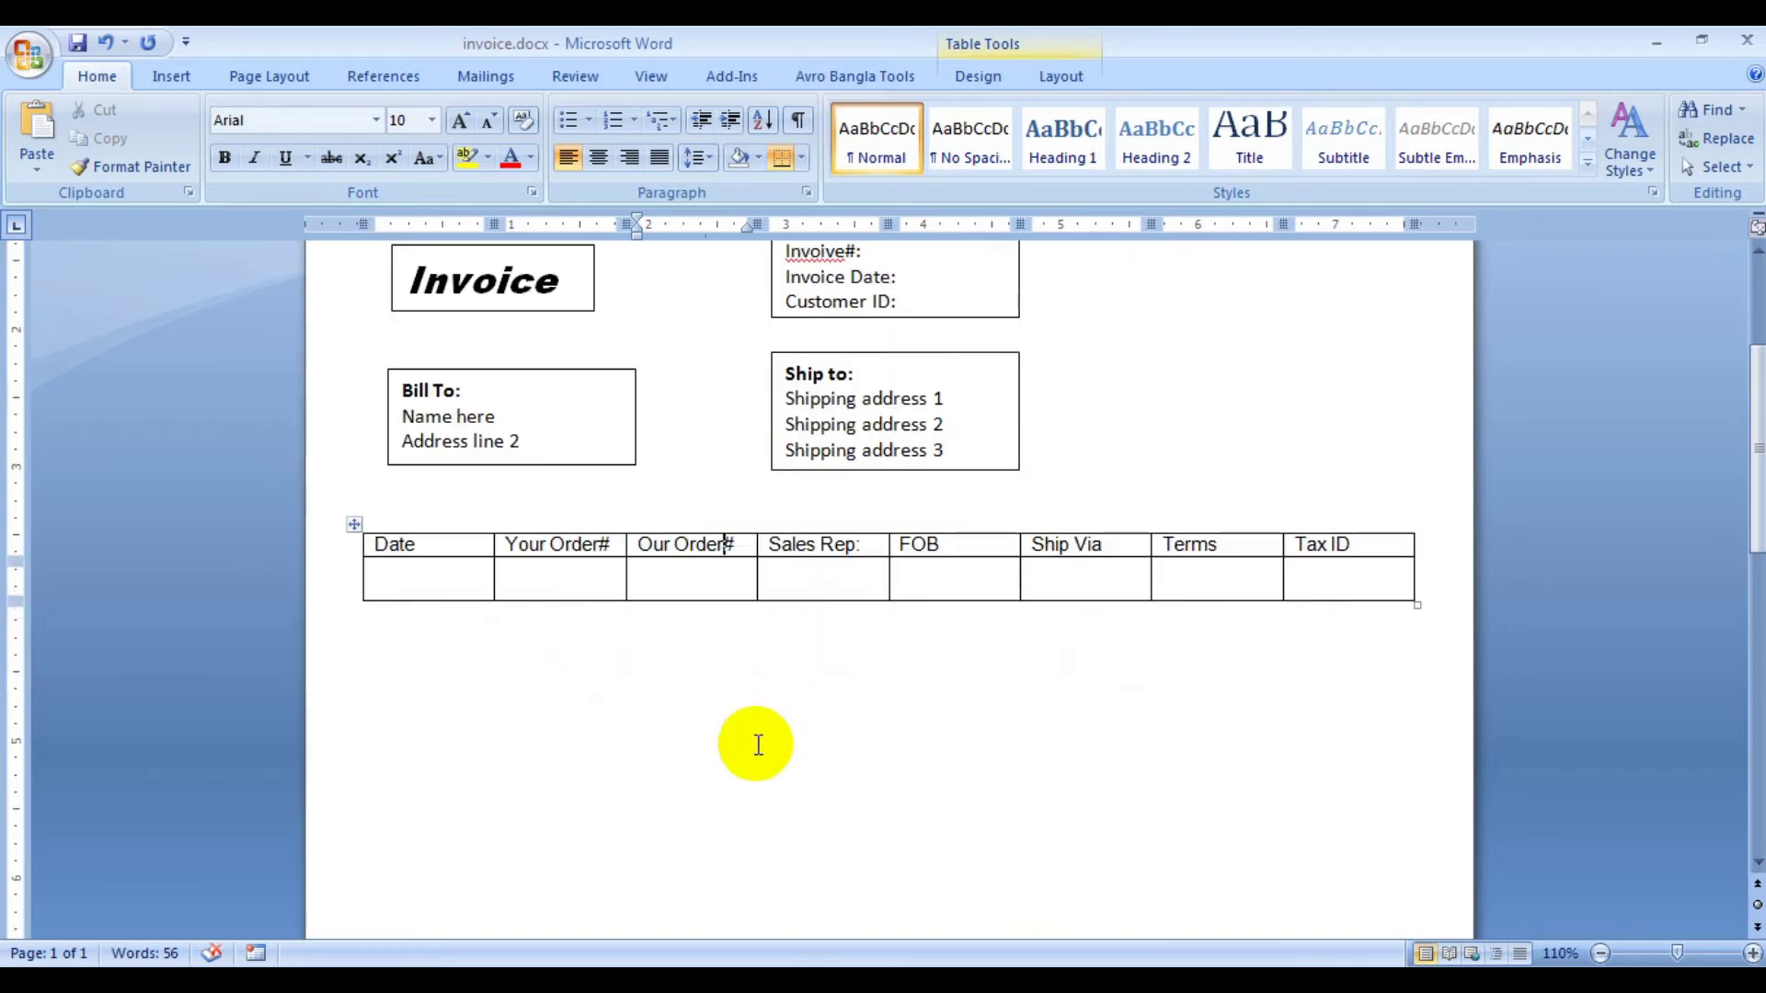
pyautogui.click(374, 697)
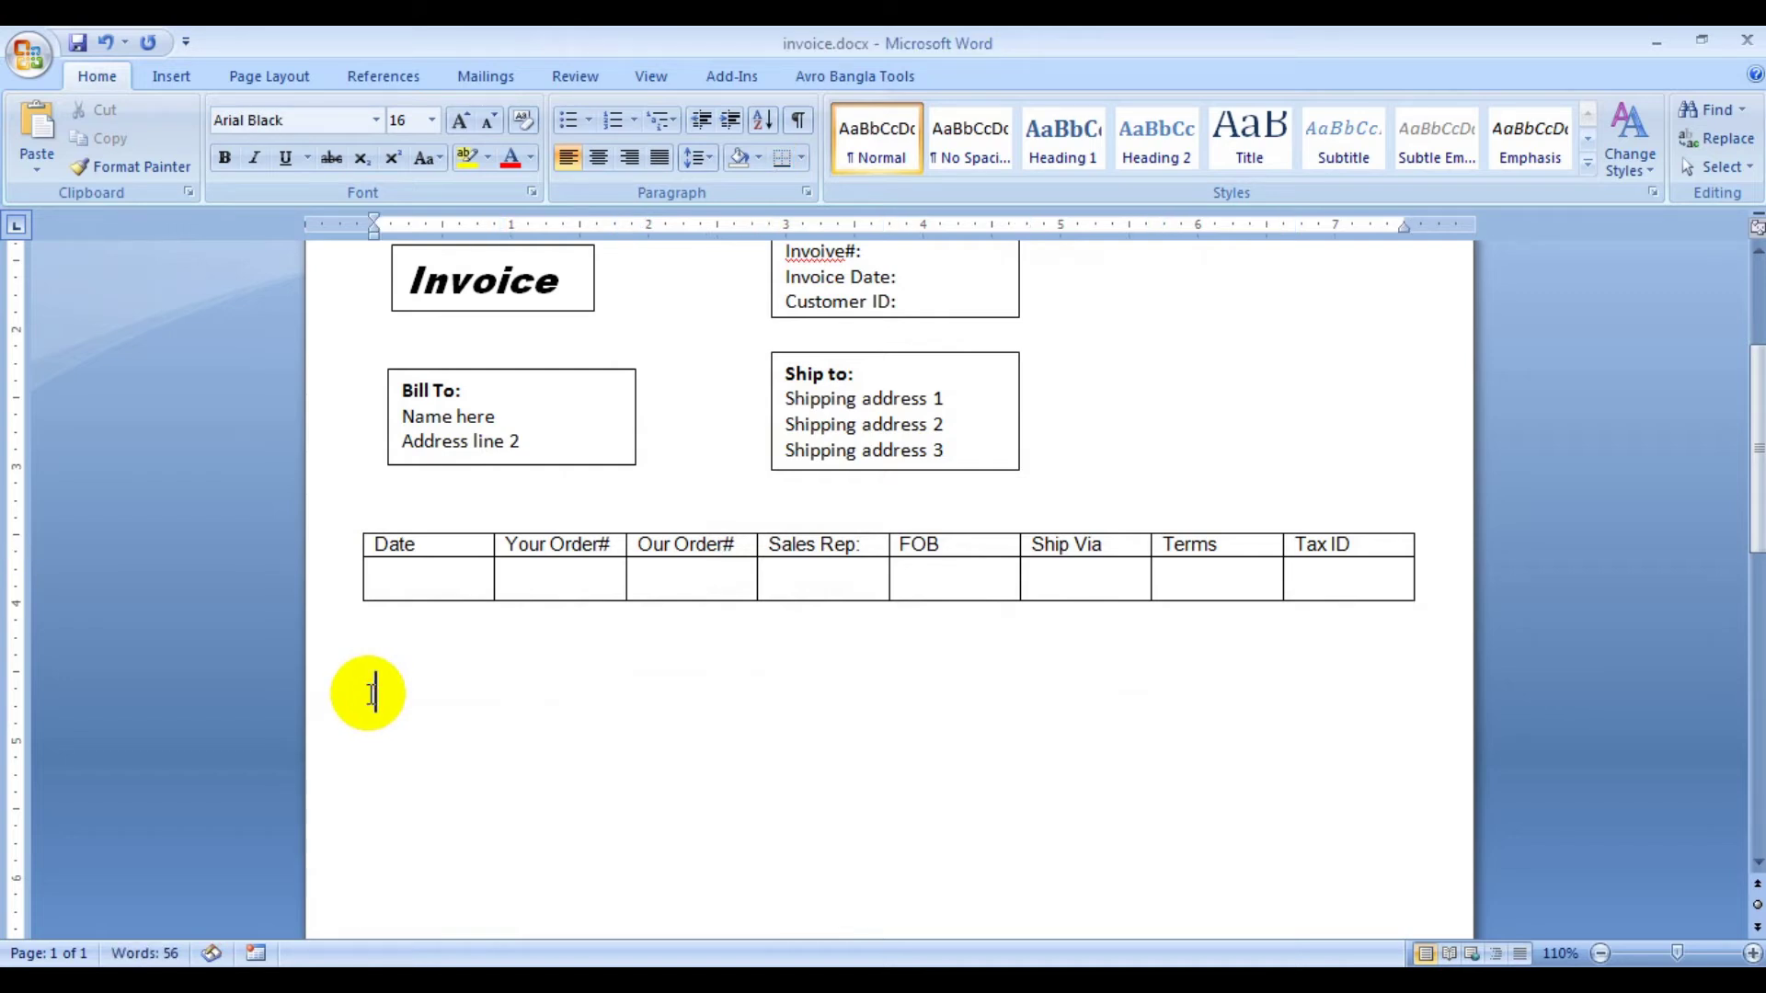
pyautogui.click(169, 77)
pyautogui.click(216, 166)
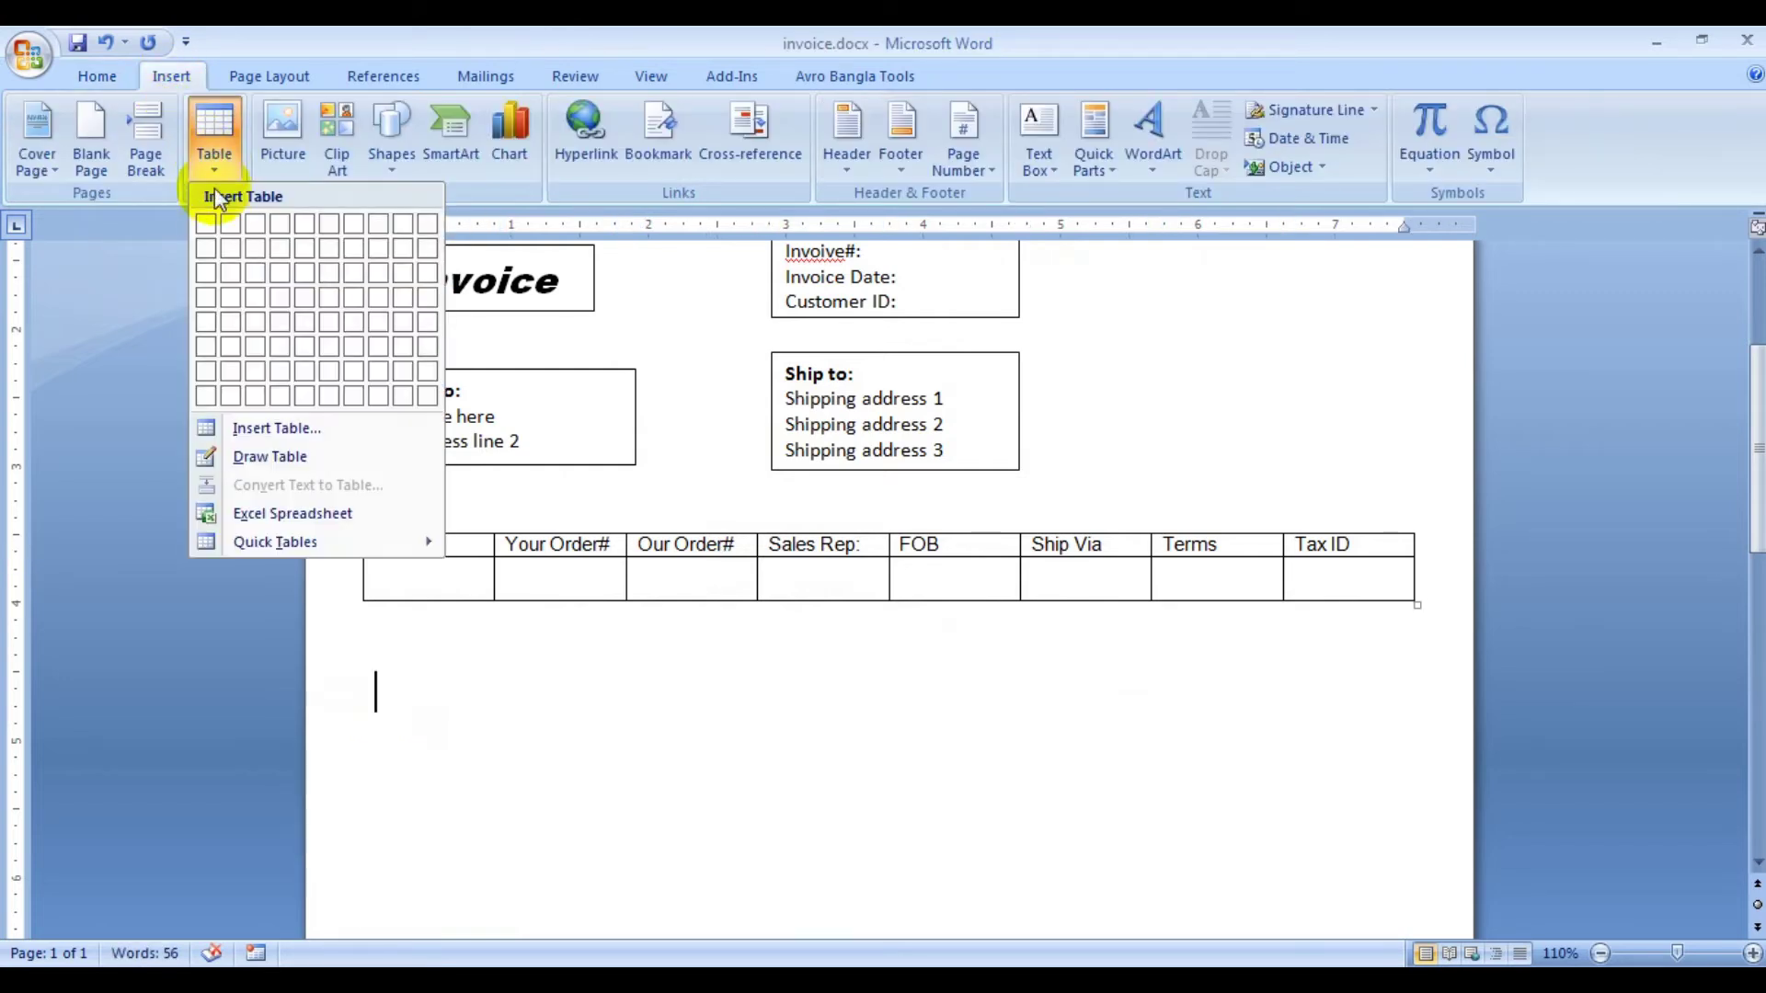
pyautogui.click(378, 379)
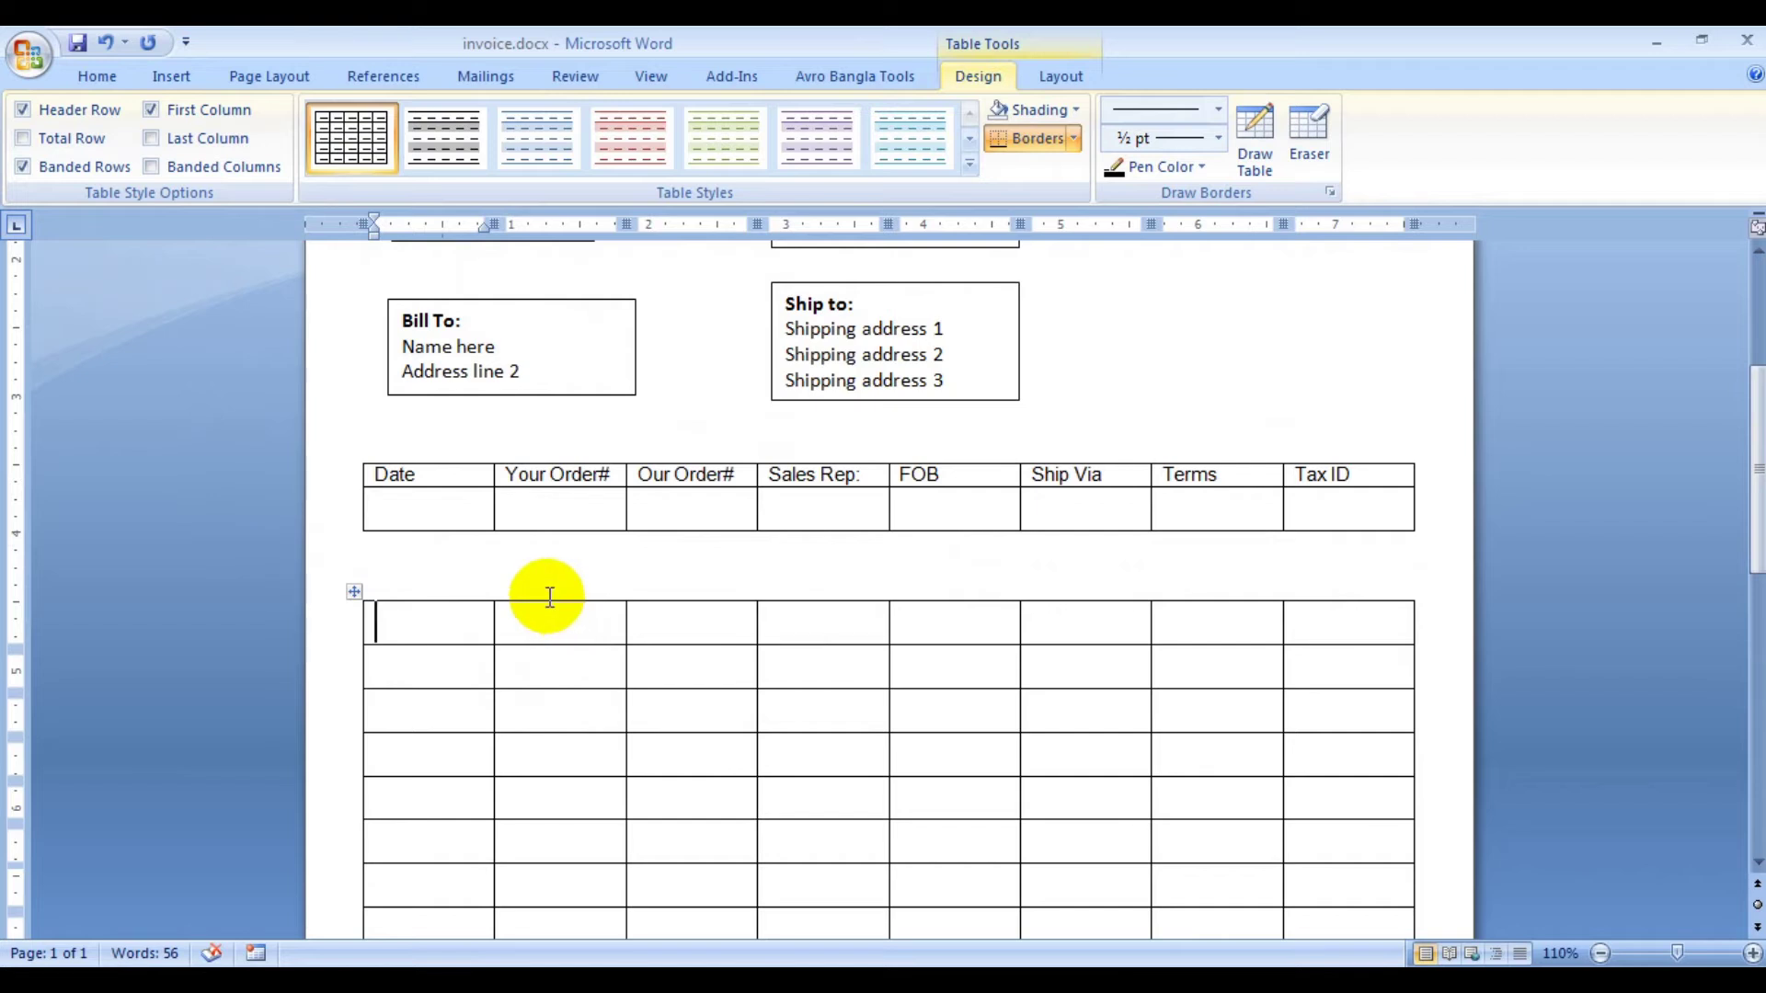
# - Type Q in the new table's first cell and set its first row to Arial 10
pyautogui.write('Q')
pyautogui.moveTo(385, 623); pyautogui.dragTo(1297, 626)
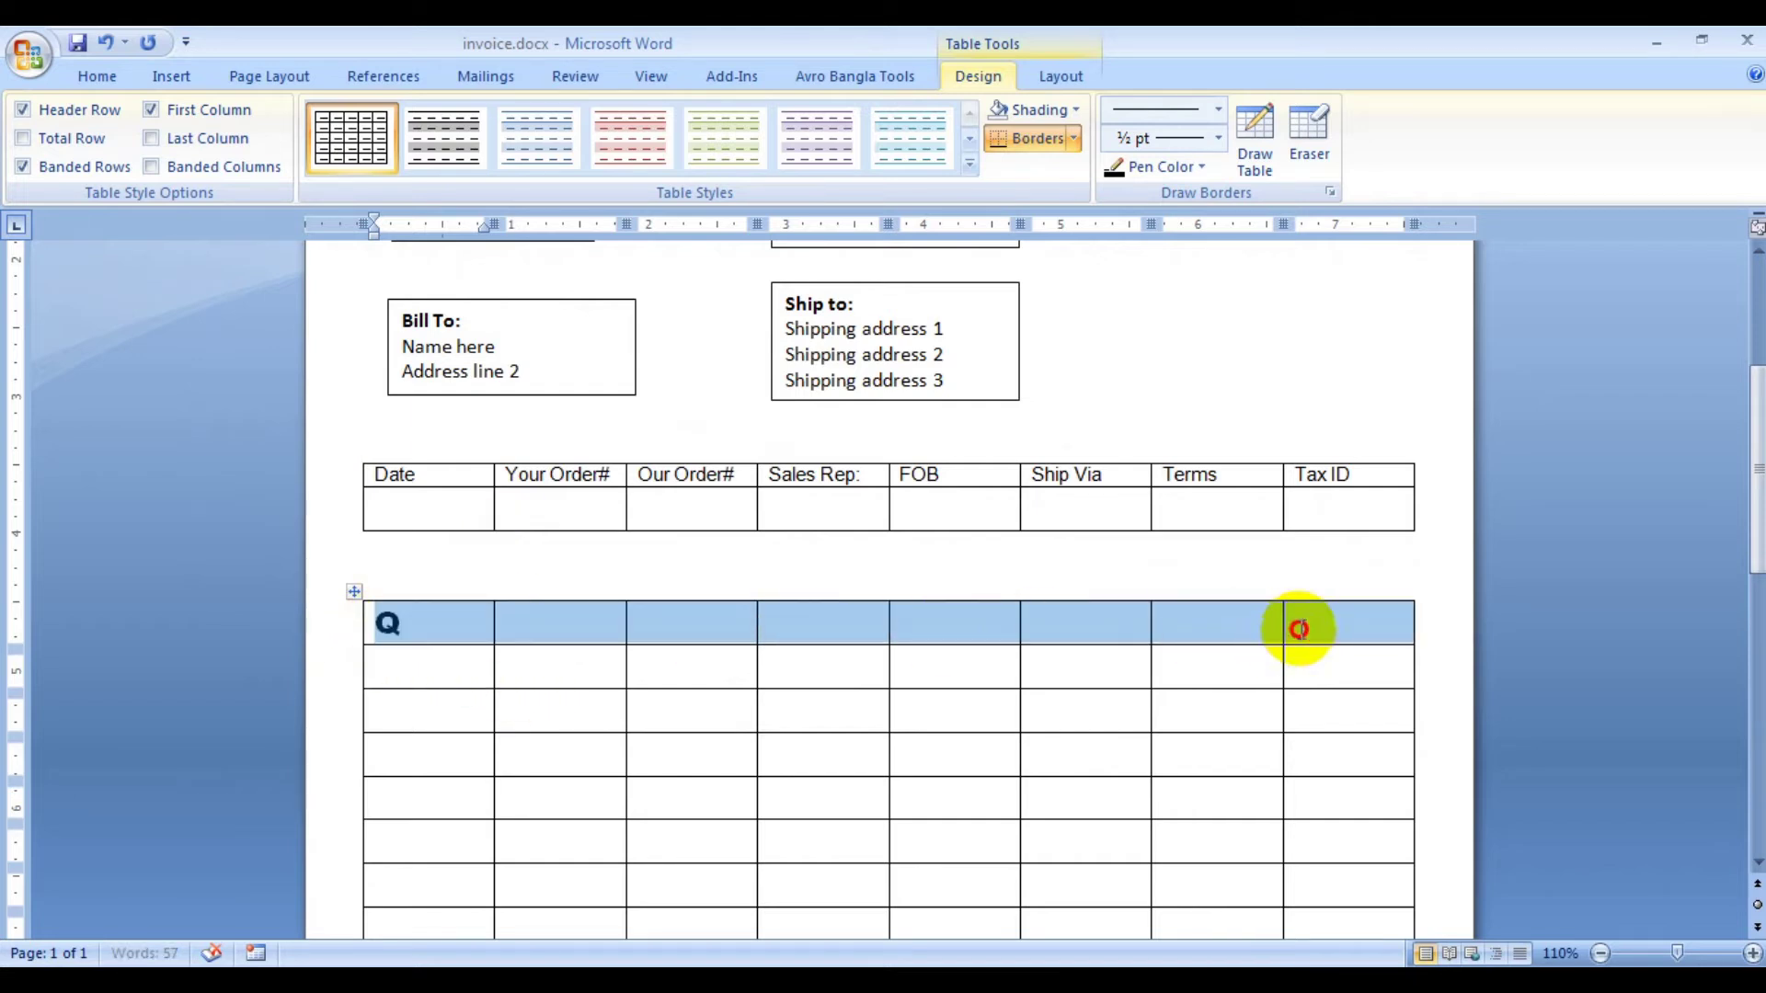
pyautogui.click(96, 78)
pyautogui.click(375, 119)
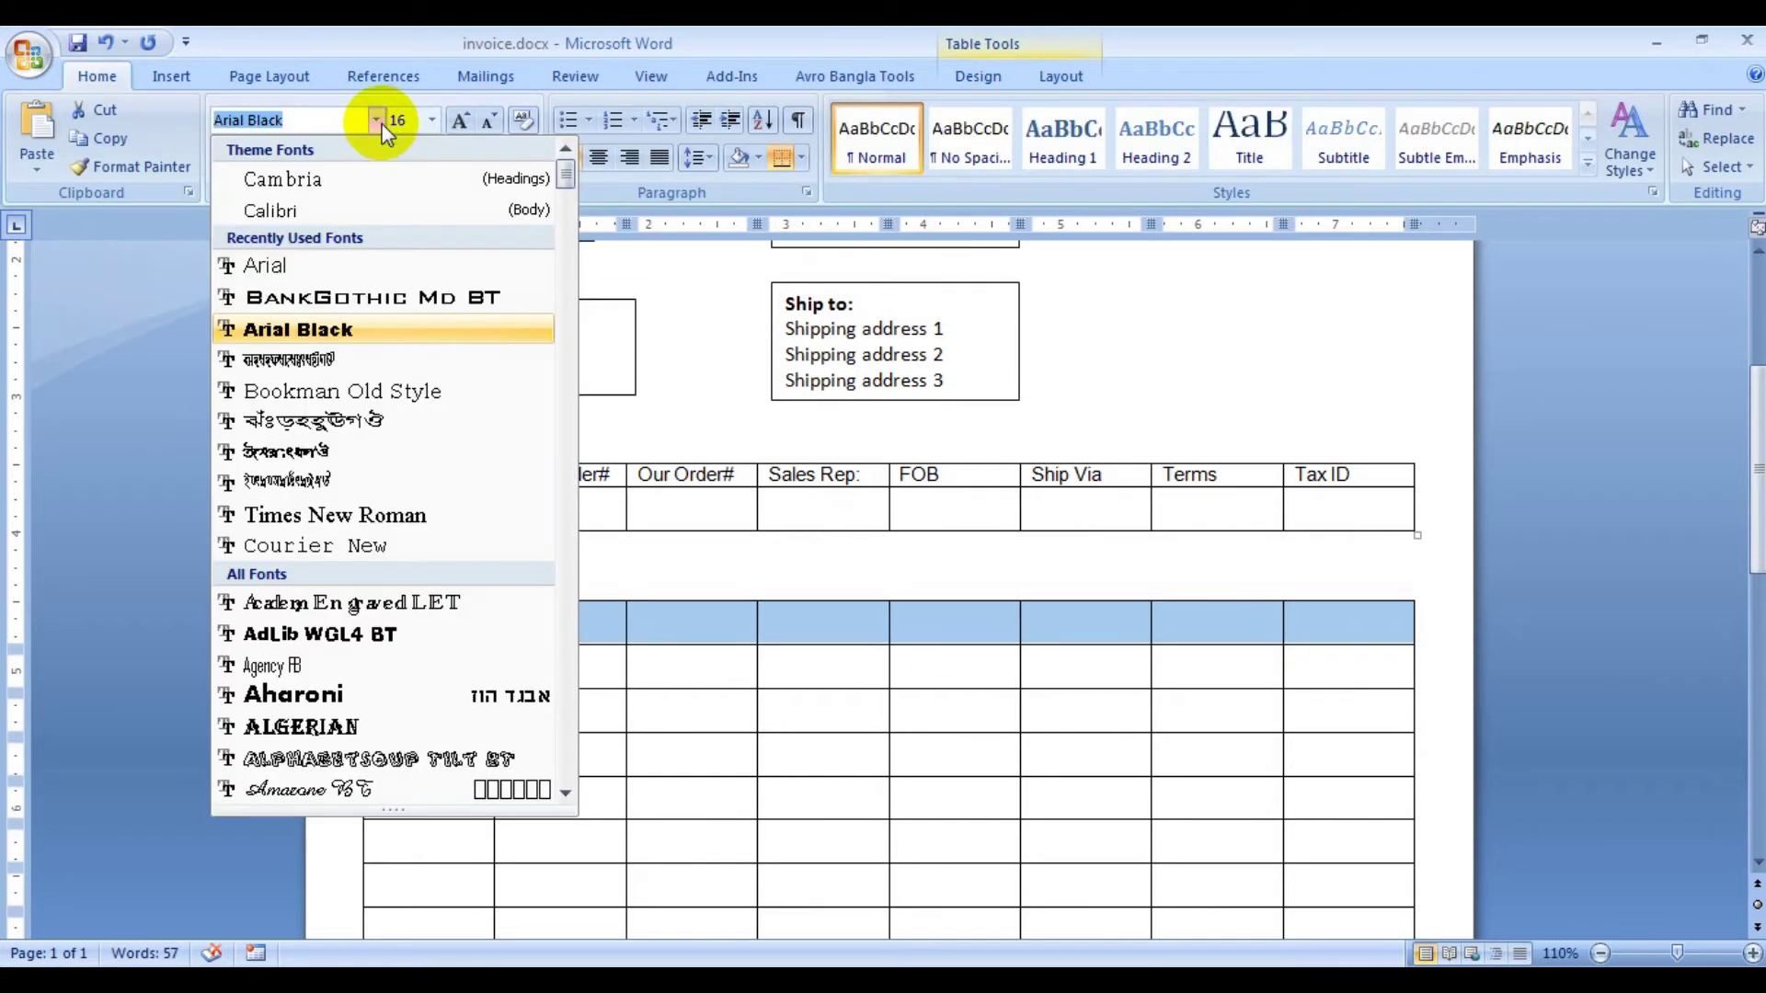
pyautogui.click(288, 267)
pyautogui.click(431, 120)
pyautogui.click(405, 178)
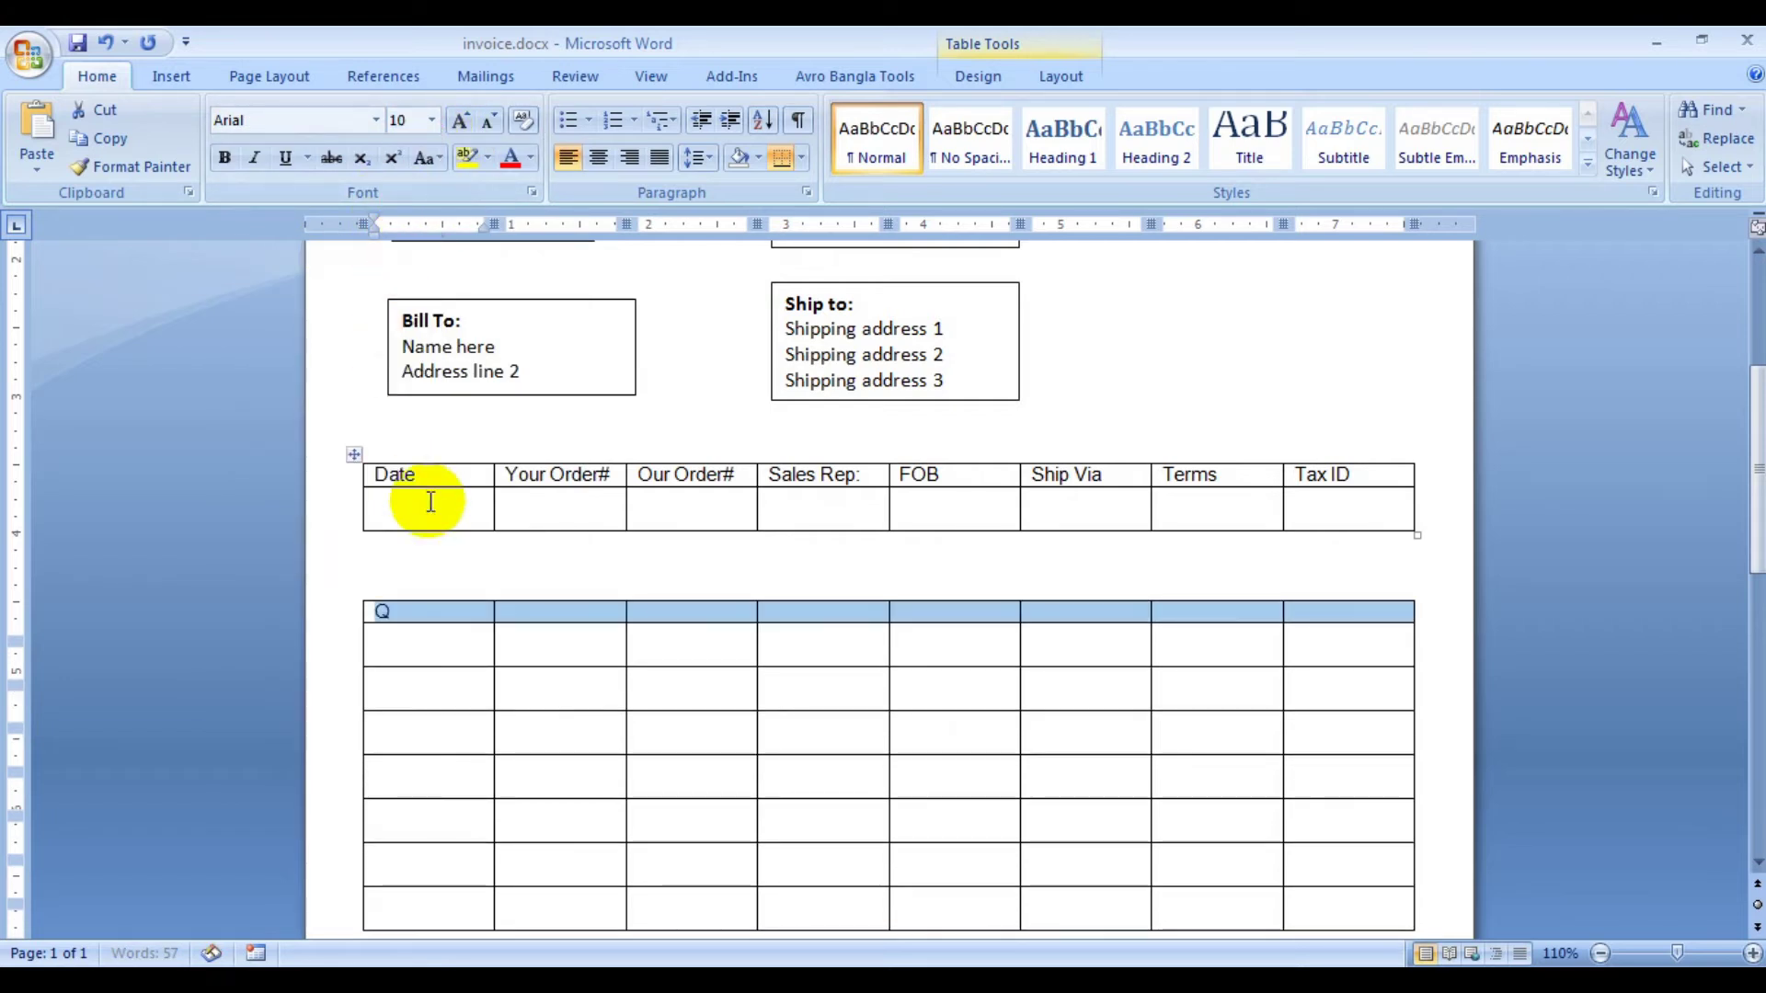
pyautogui.click(439, 611)
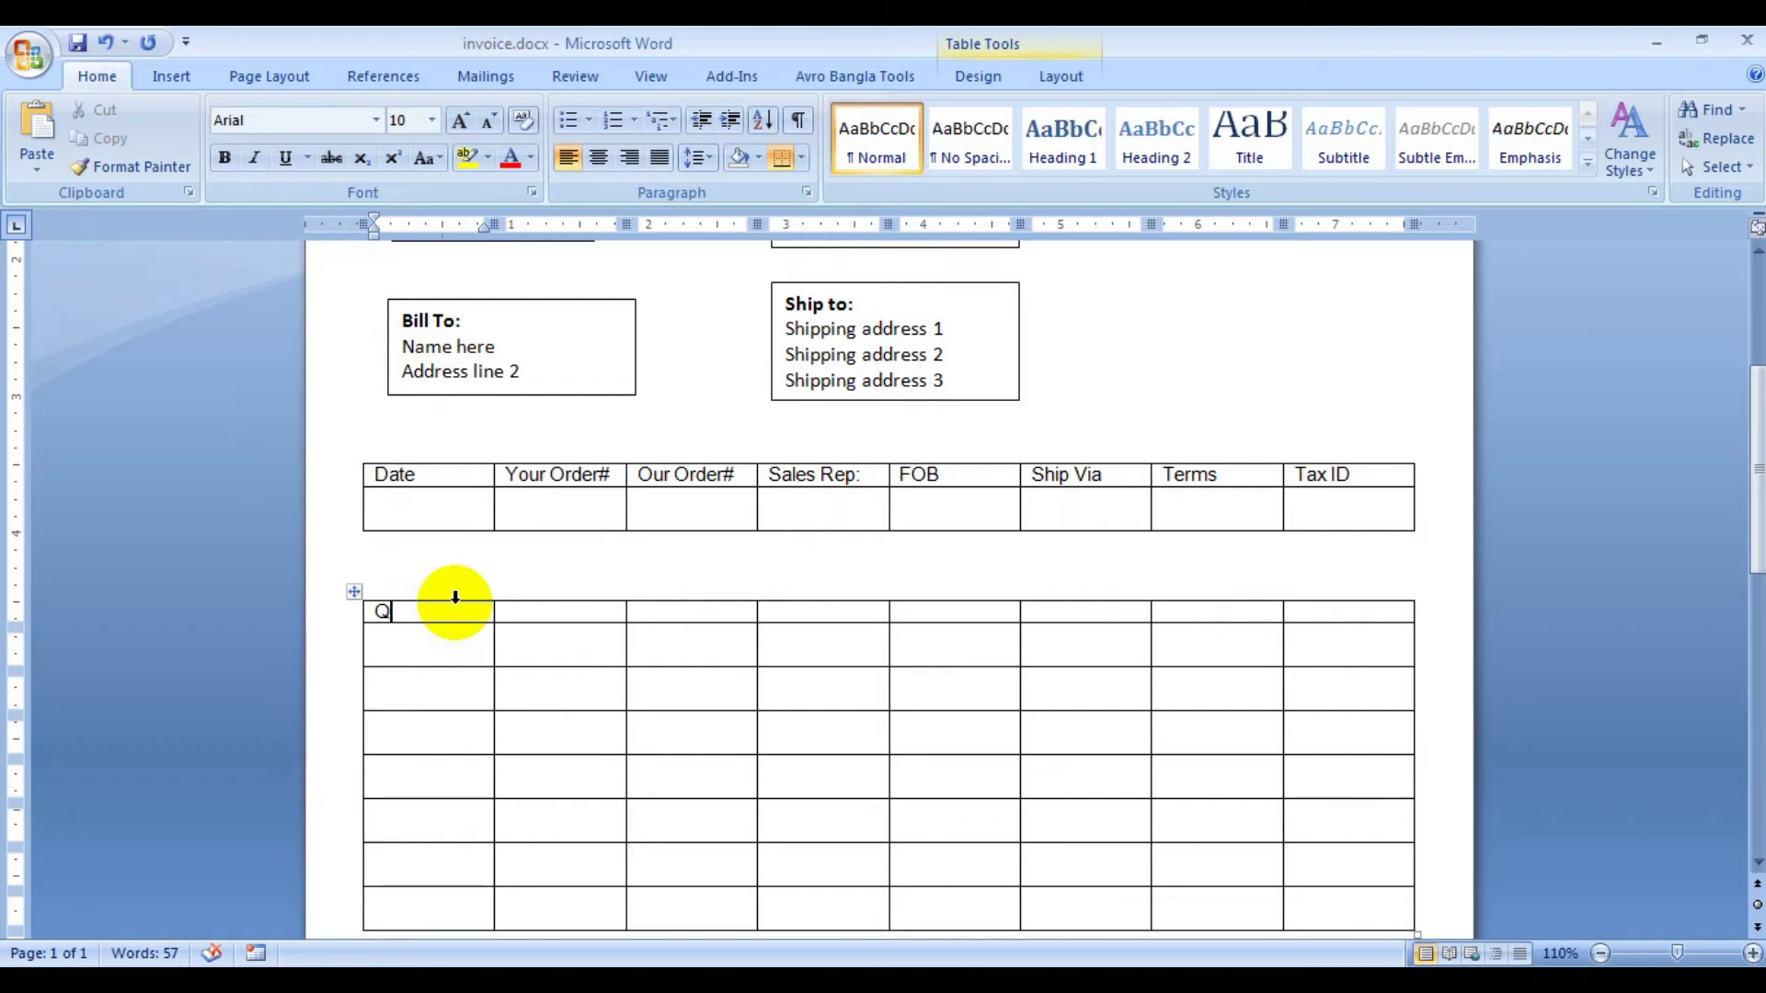
# - Enter the first headings Quantity, Item and Units, correcting the misspelled Units label
pyautogui.write('uantity')
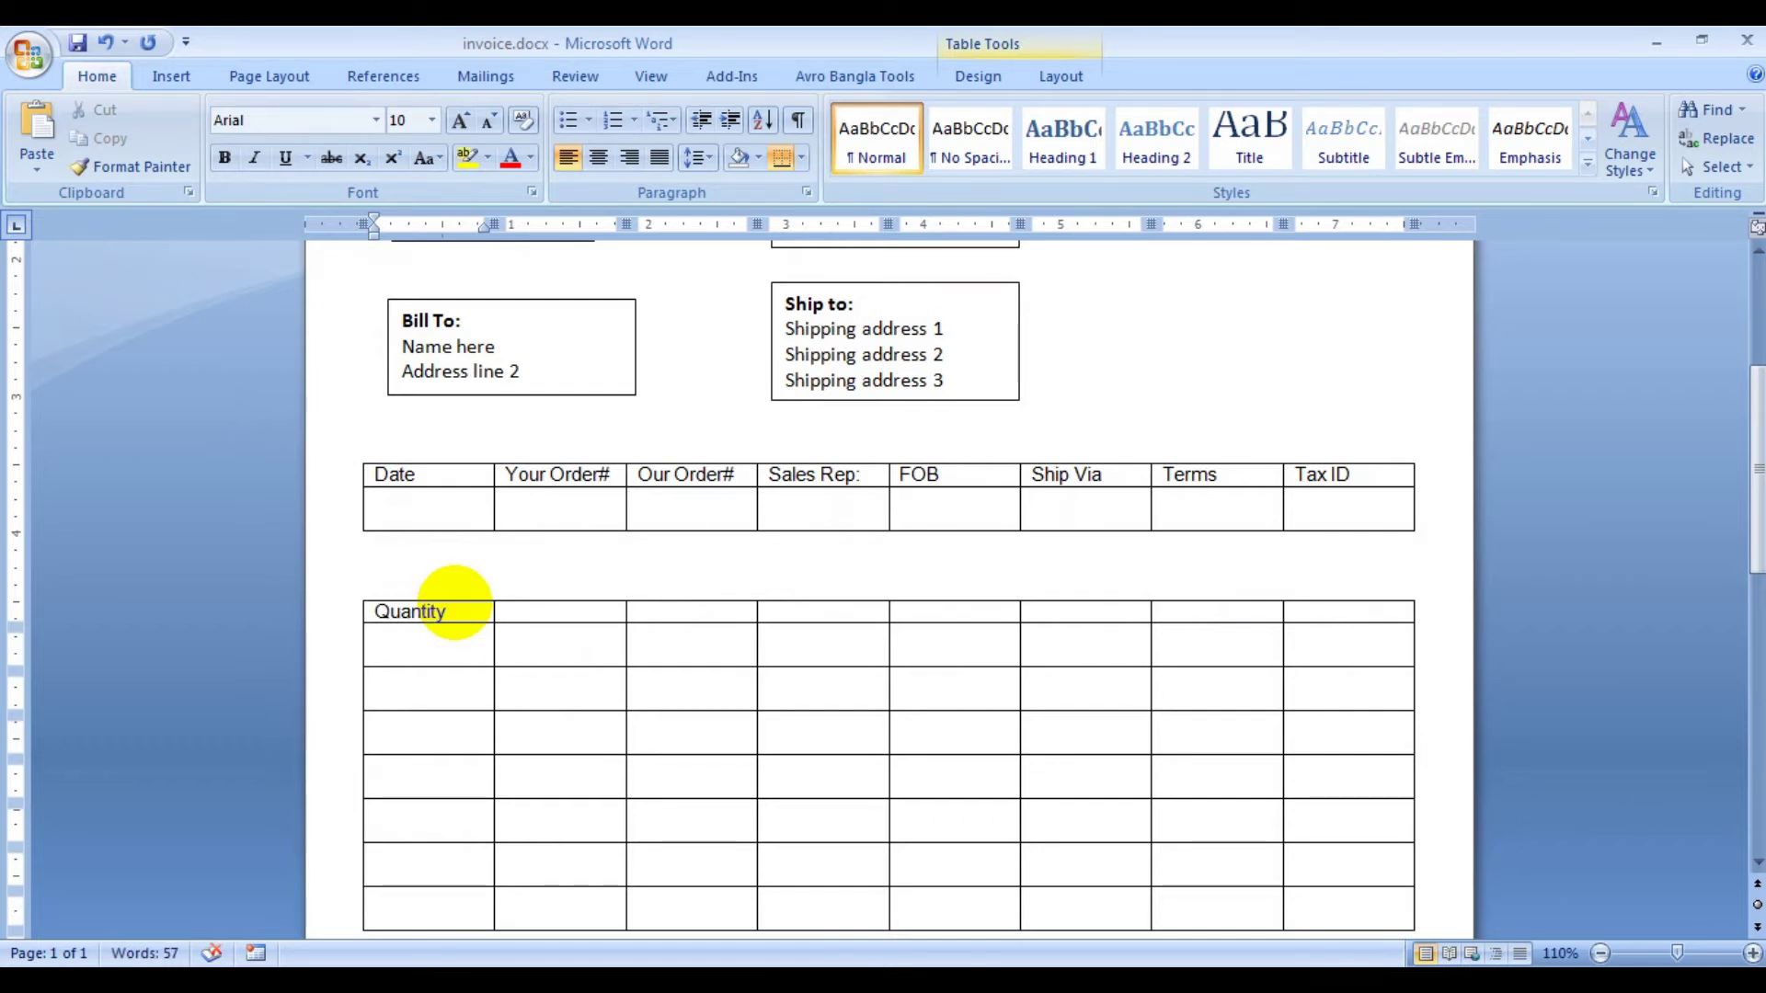
pyautogui.press('Tab')
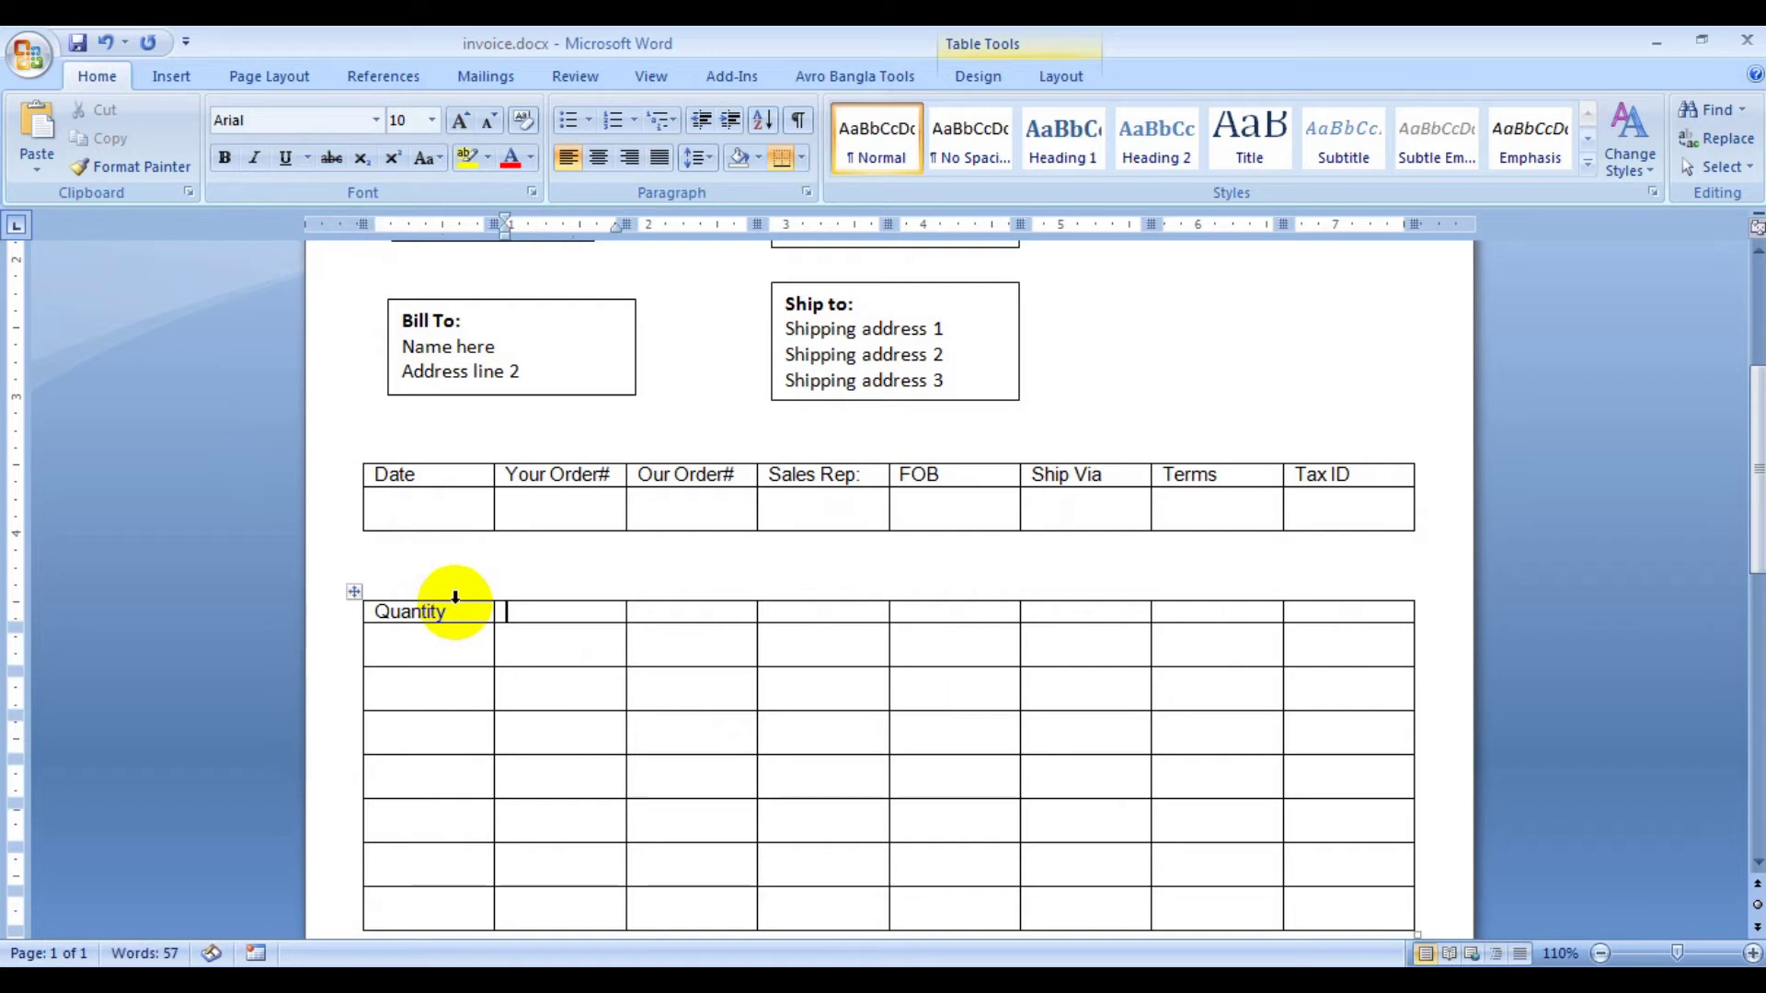
pyautogui.write('item')
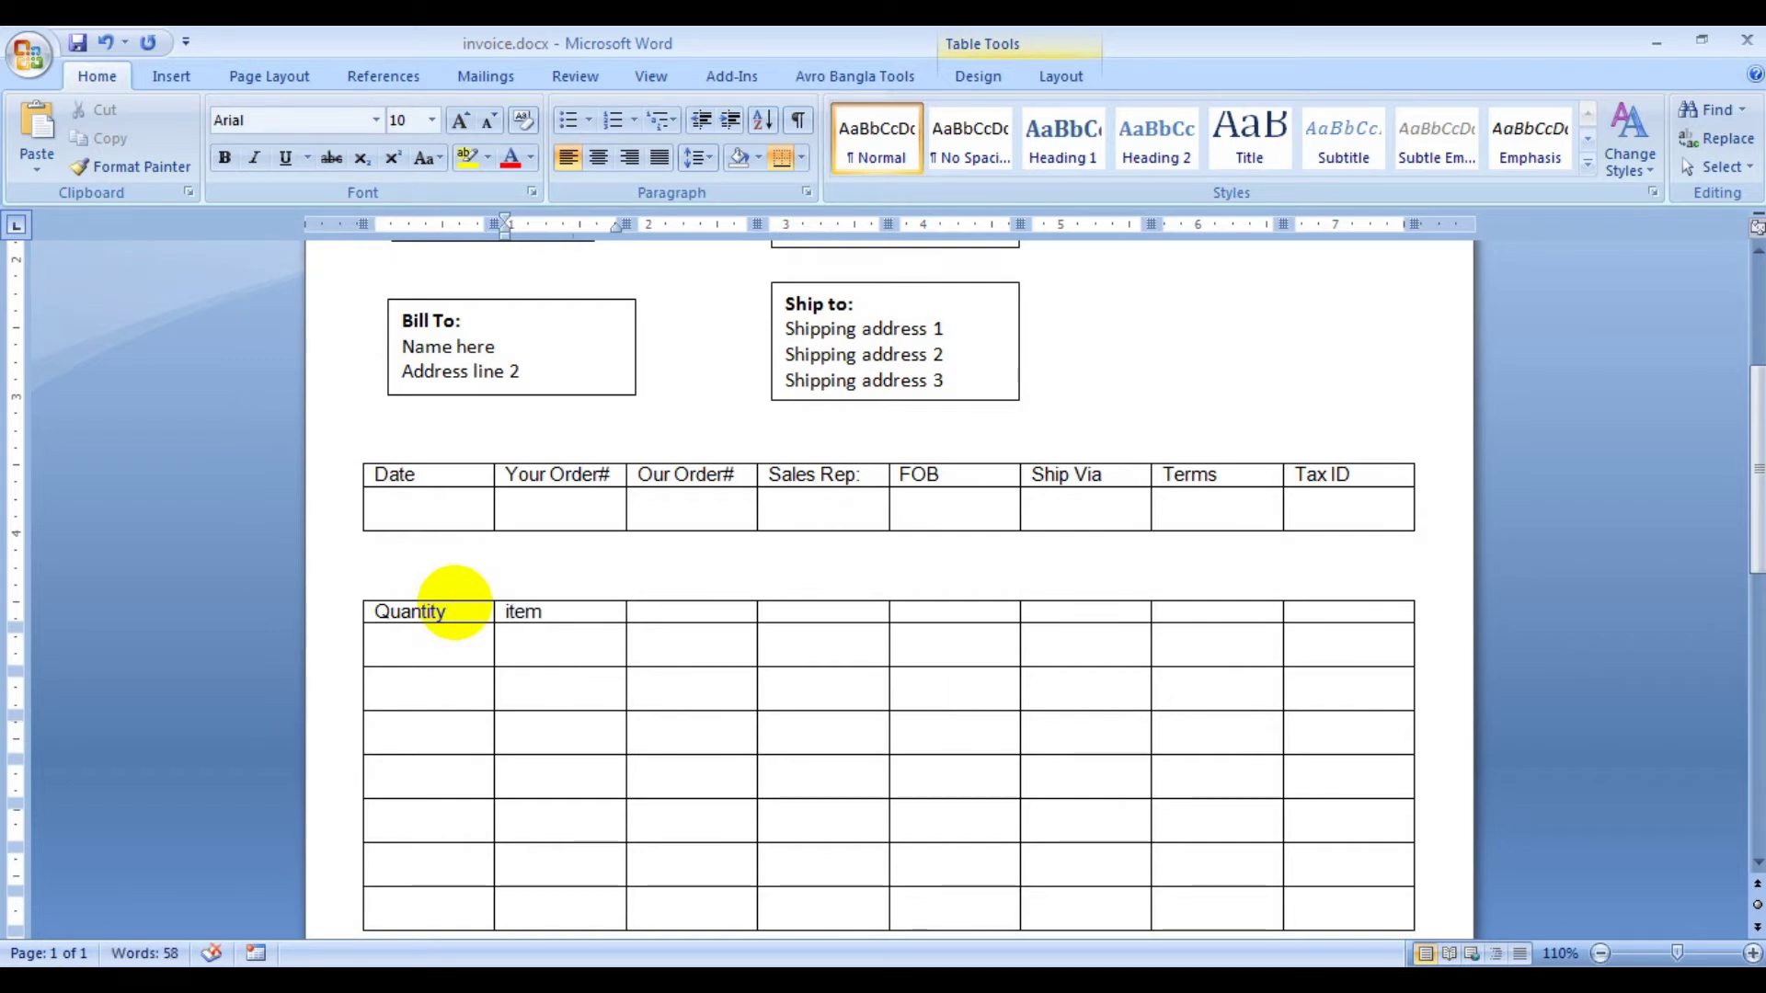
pyautogui.press('Tab')
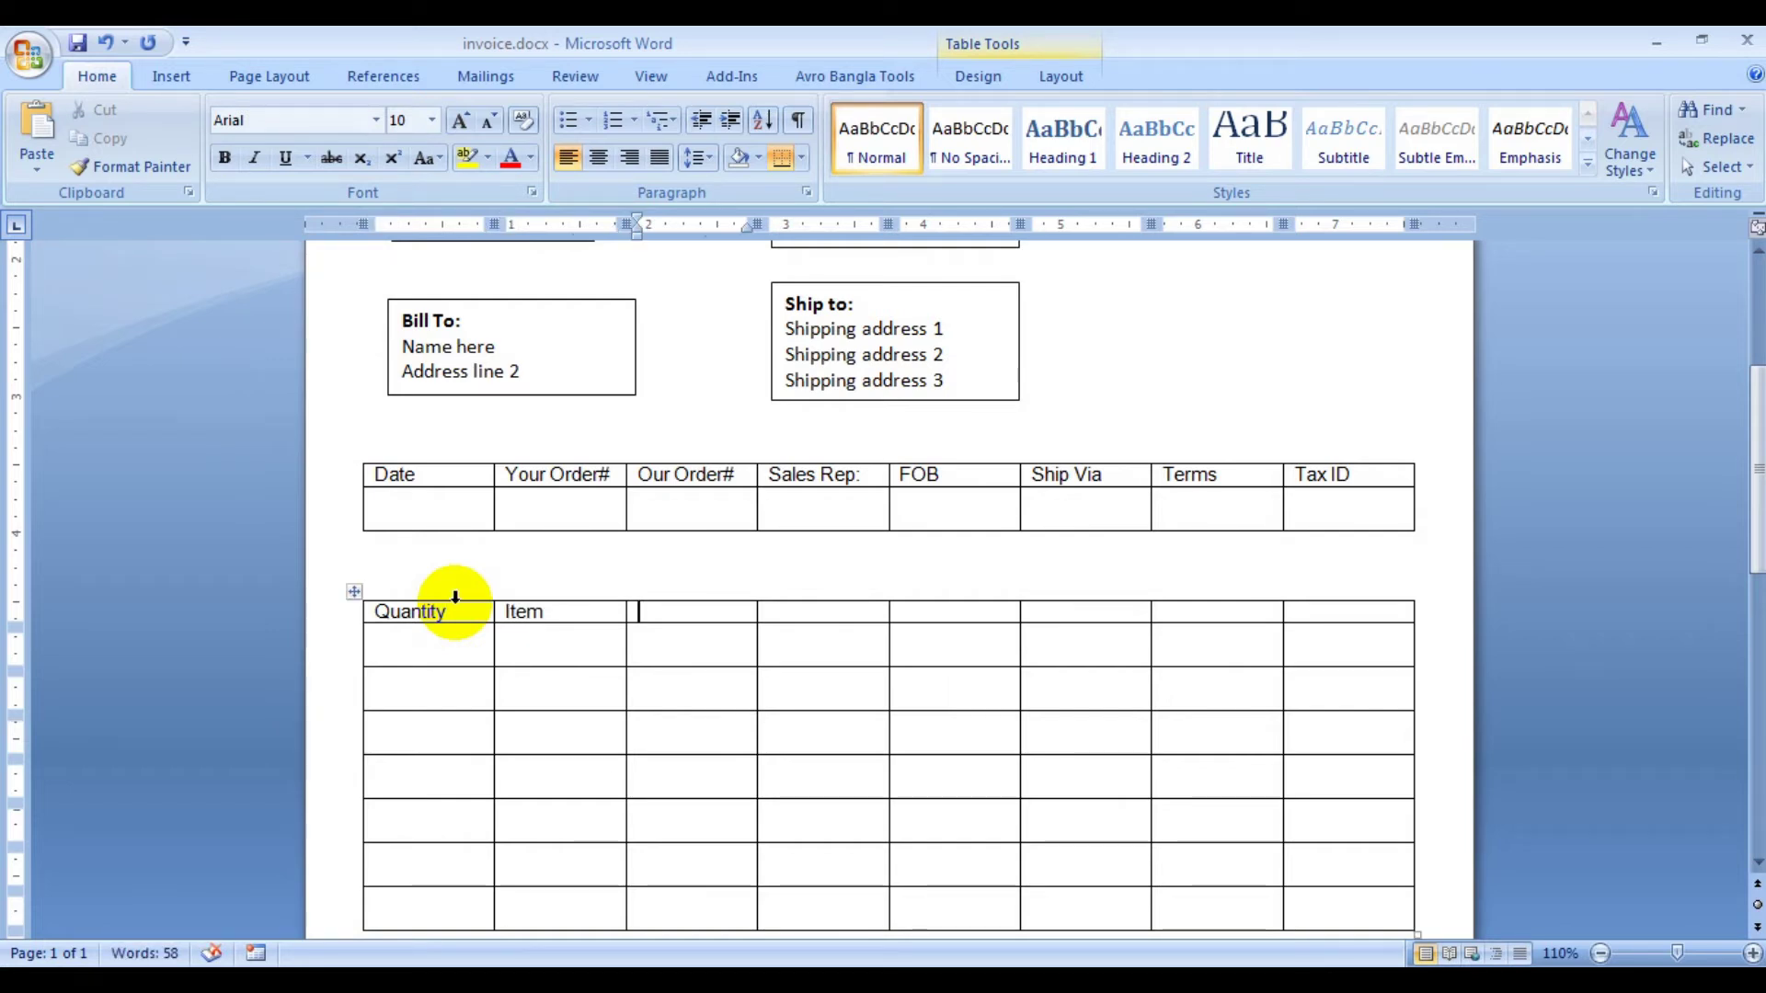
pyautogui.write('ub')
pyautogui.write('its')
pyautogui.press('Tab')
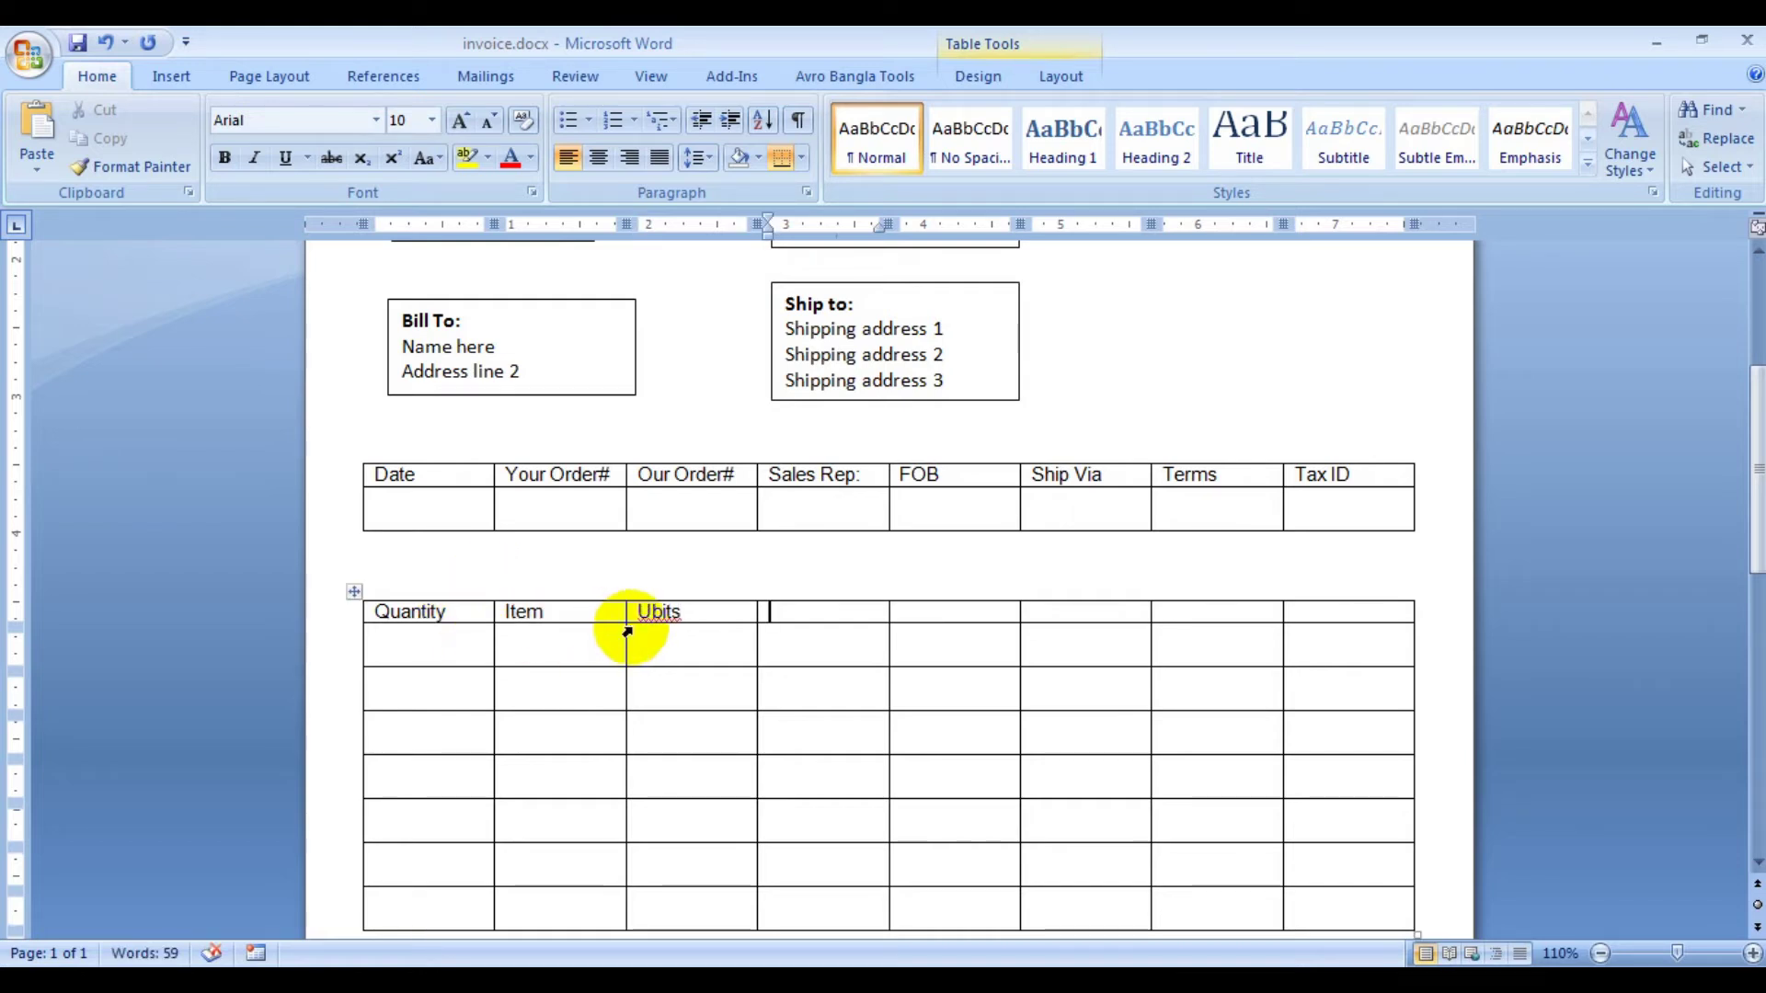
pyautogui.click(685, 611)
pyautogui.press('BackSpace')
pyautogui.press('BackSpace')
pyautogui.press('BackSpace')
pyautogui.press('BackSpace')
pyautogui.write('n')
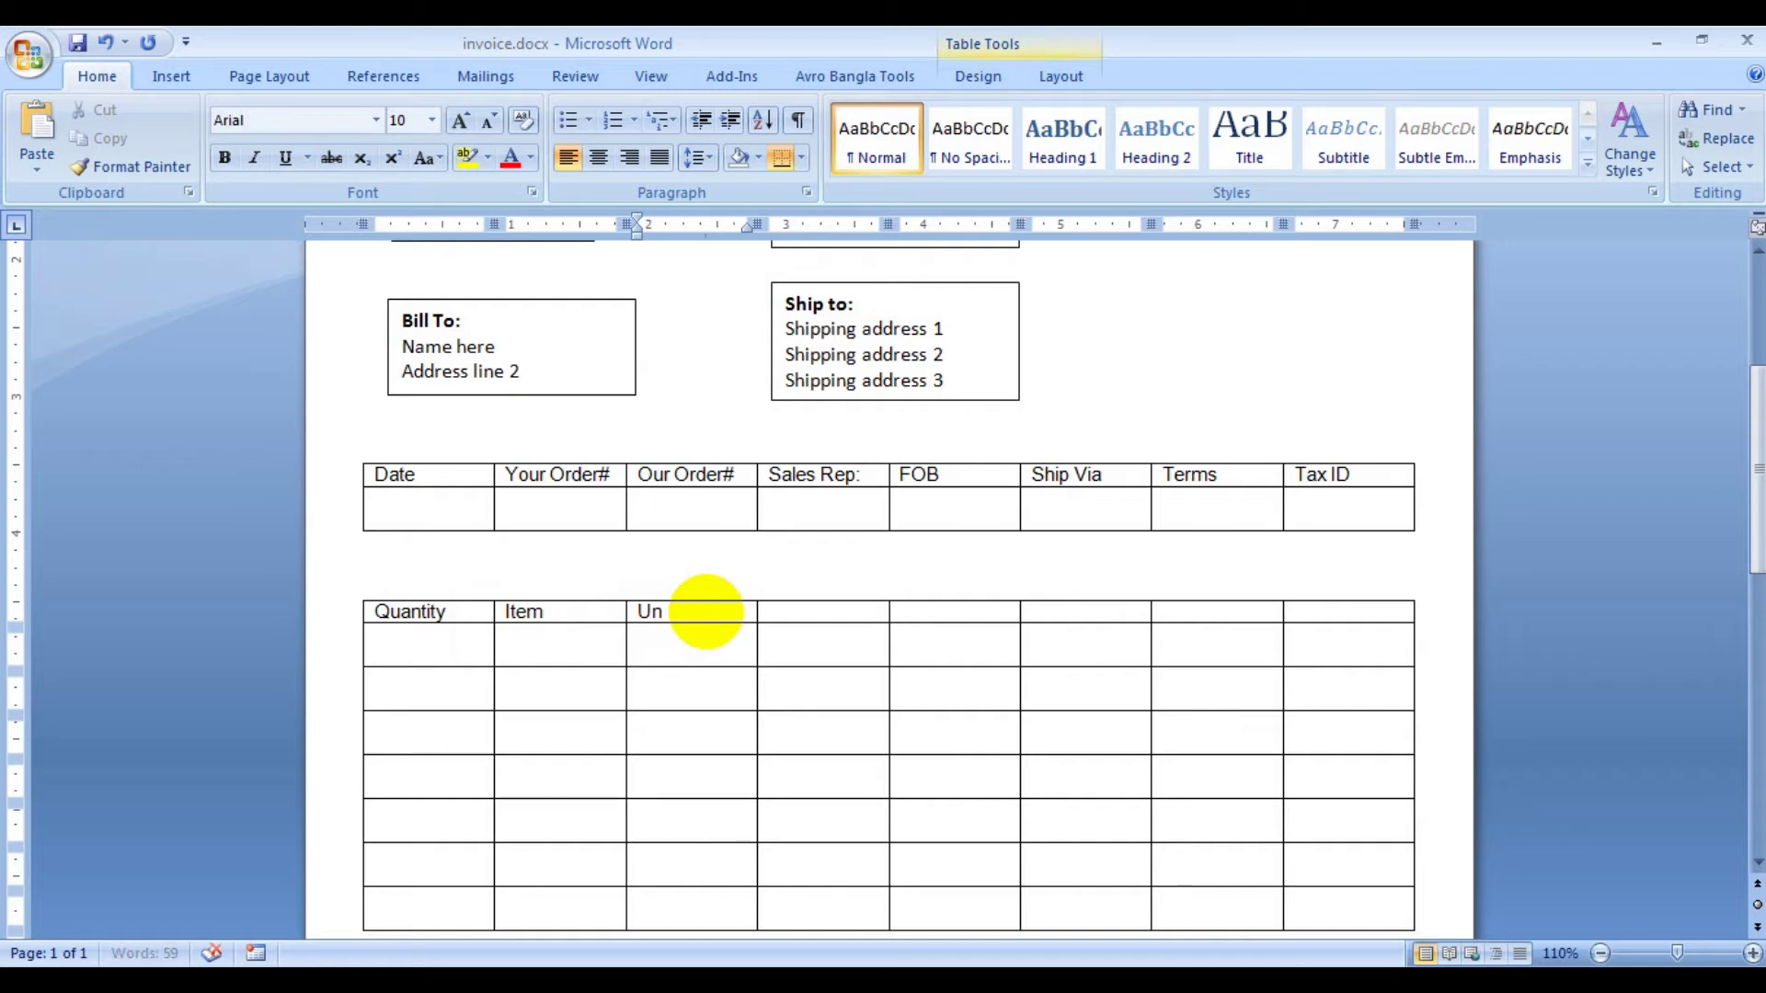
pyautogui.press('Tab')
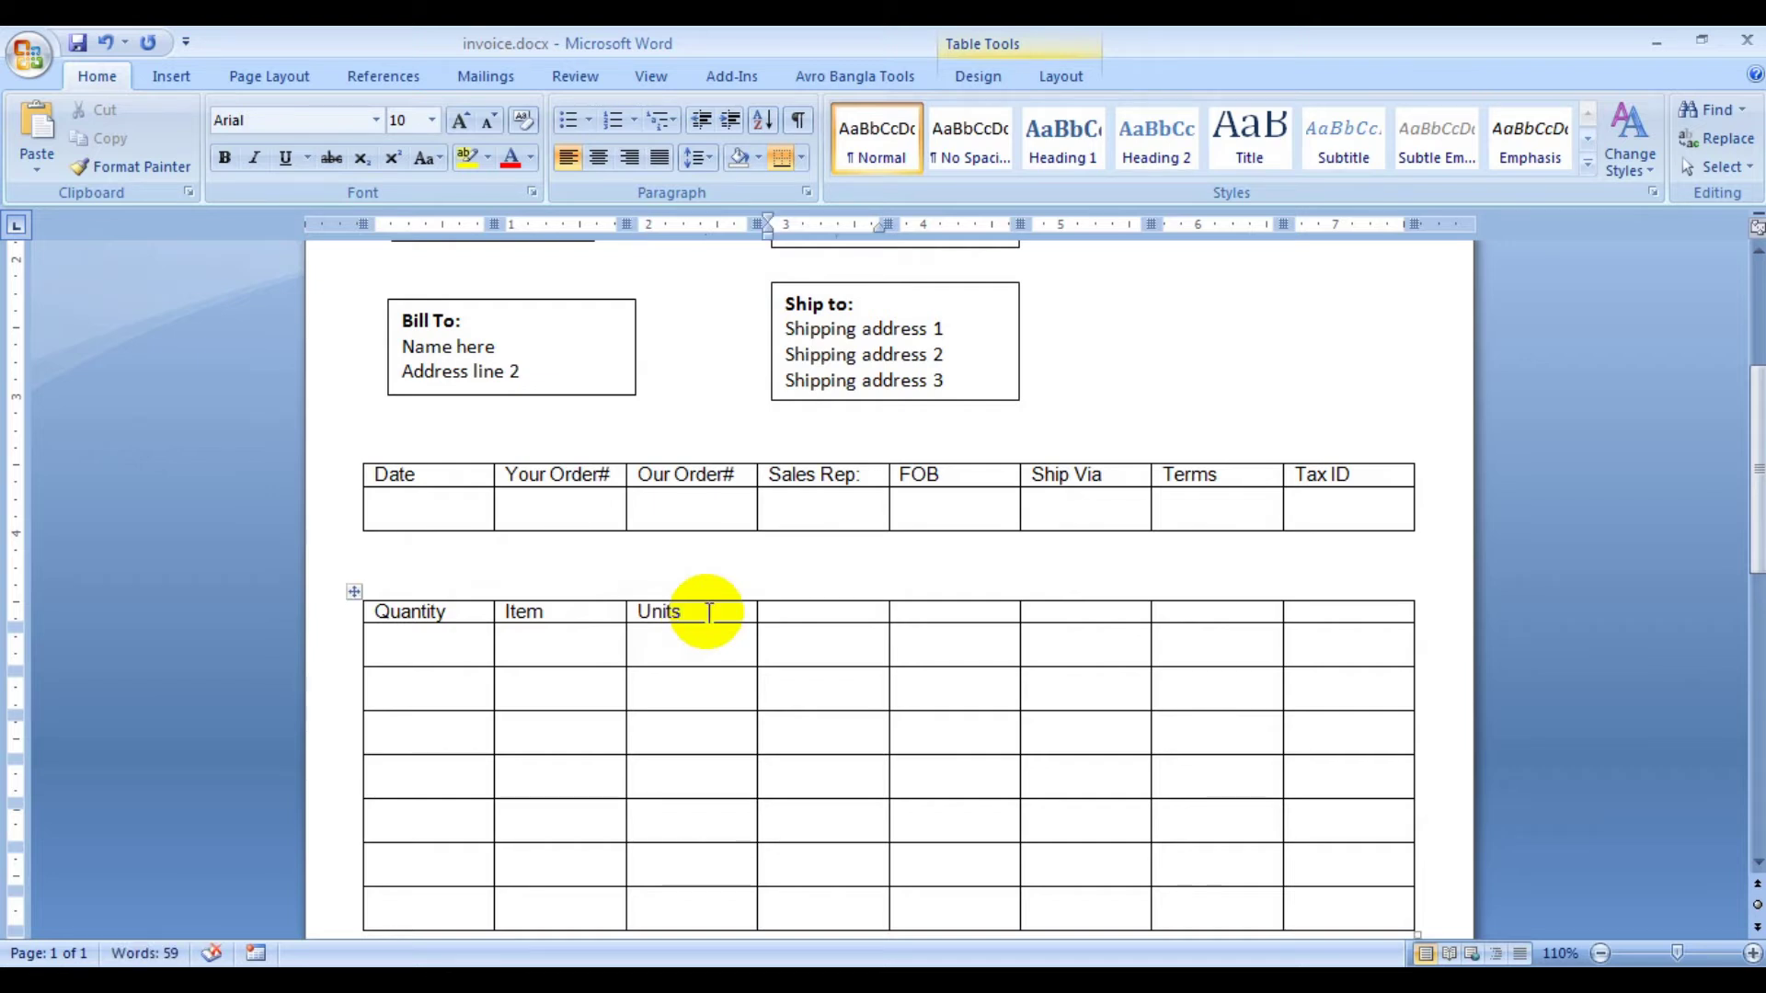
# - Add the headings Description, Discount%, Taxable, Unit Price and Total
pyautogui.write('de')
pyautogui.write('sc')
pyautogui.write('ripti')
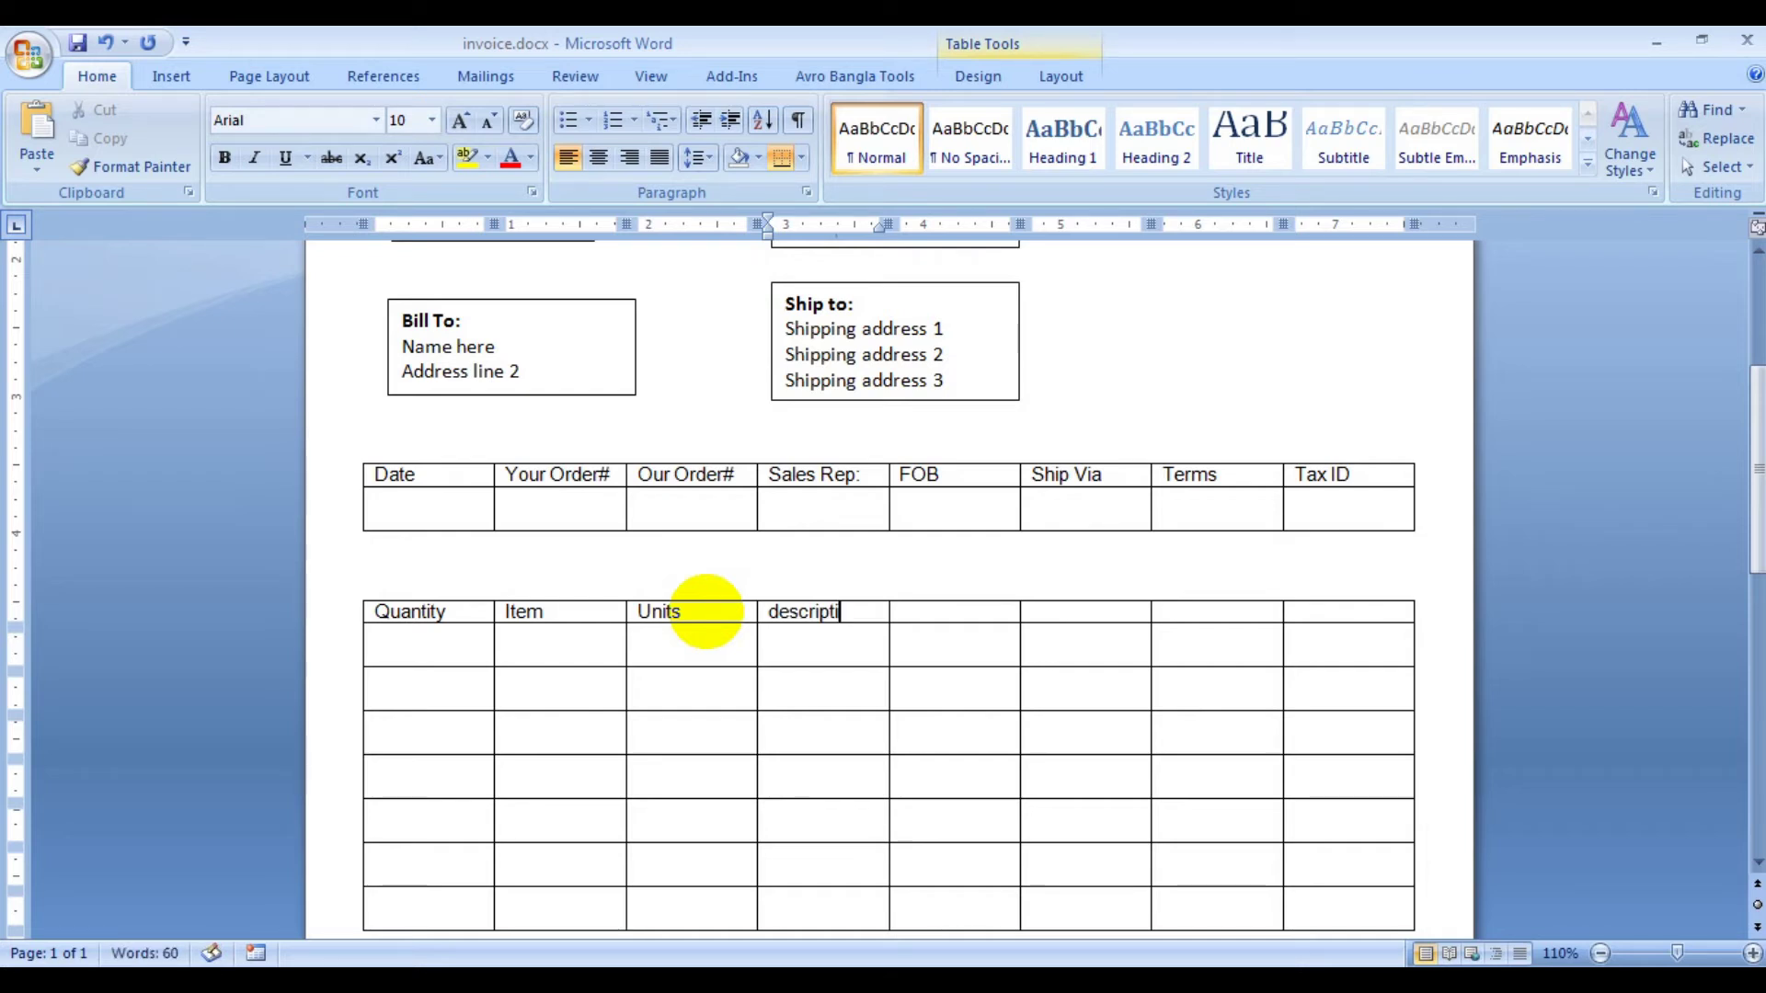
pyautogui.write('on ')
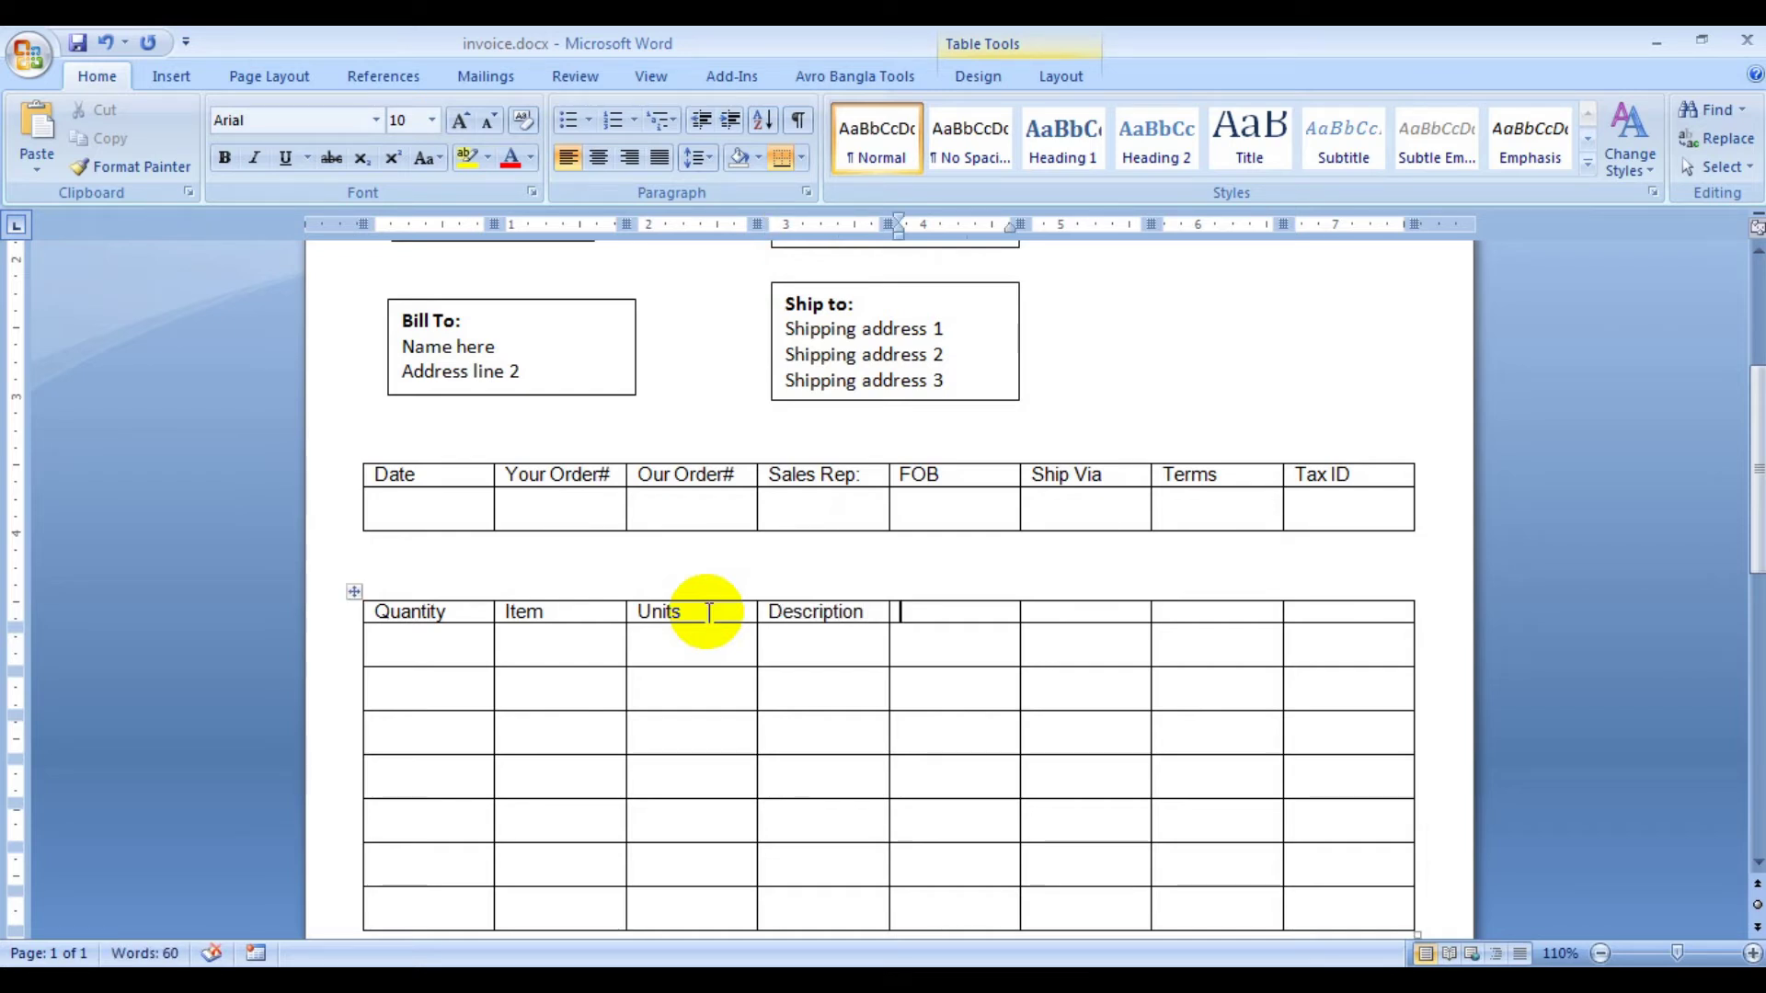
pyautogui.write('Disco')
pyautogui.write('unt')
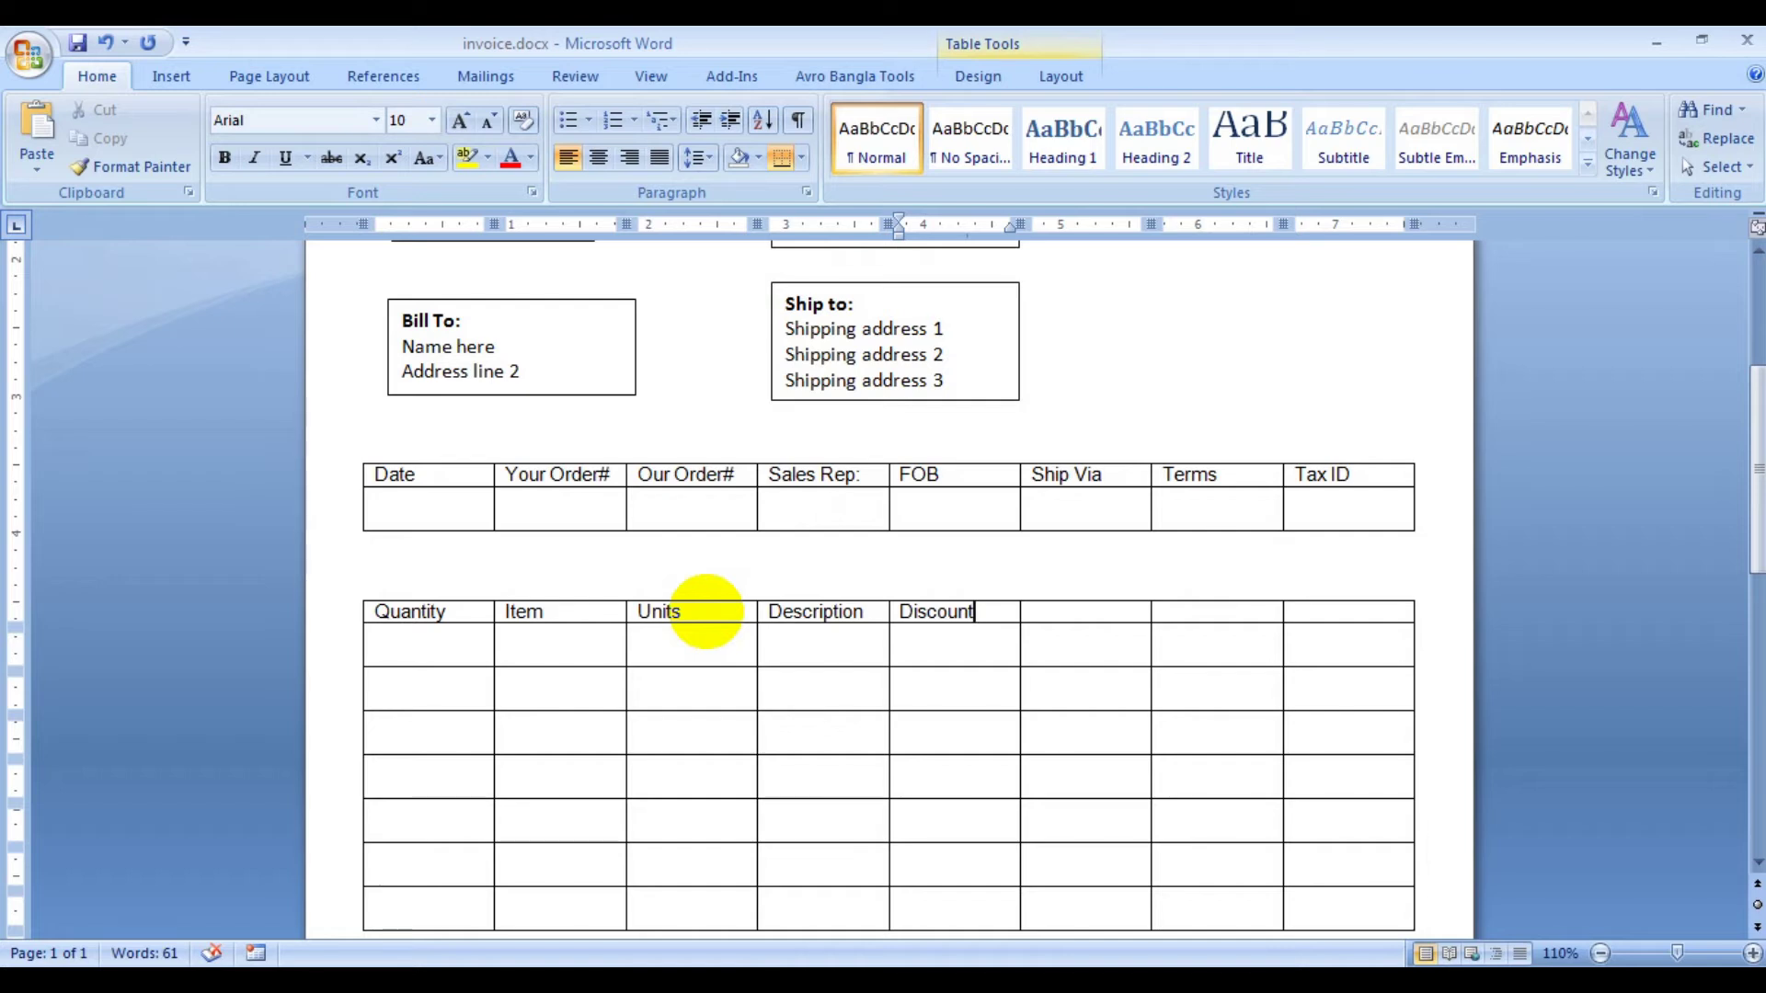
pyautogui.write('%')
pyautogui.press('Tab')
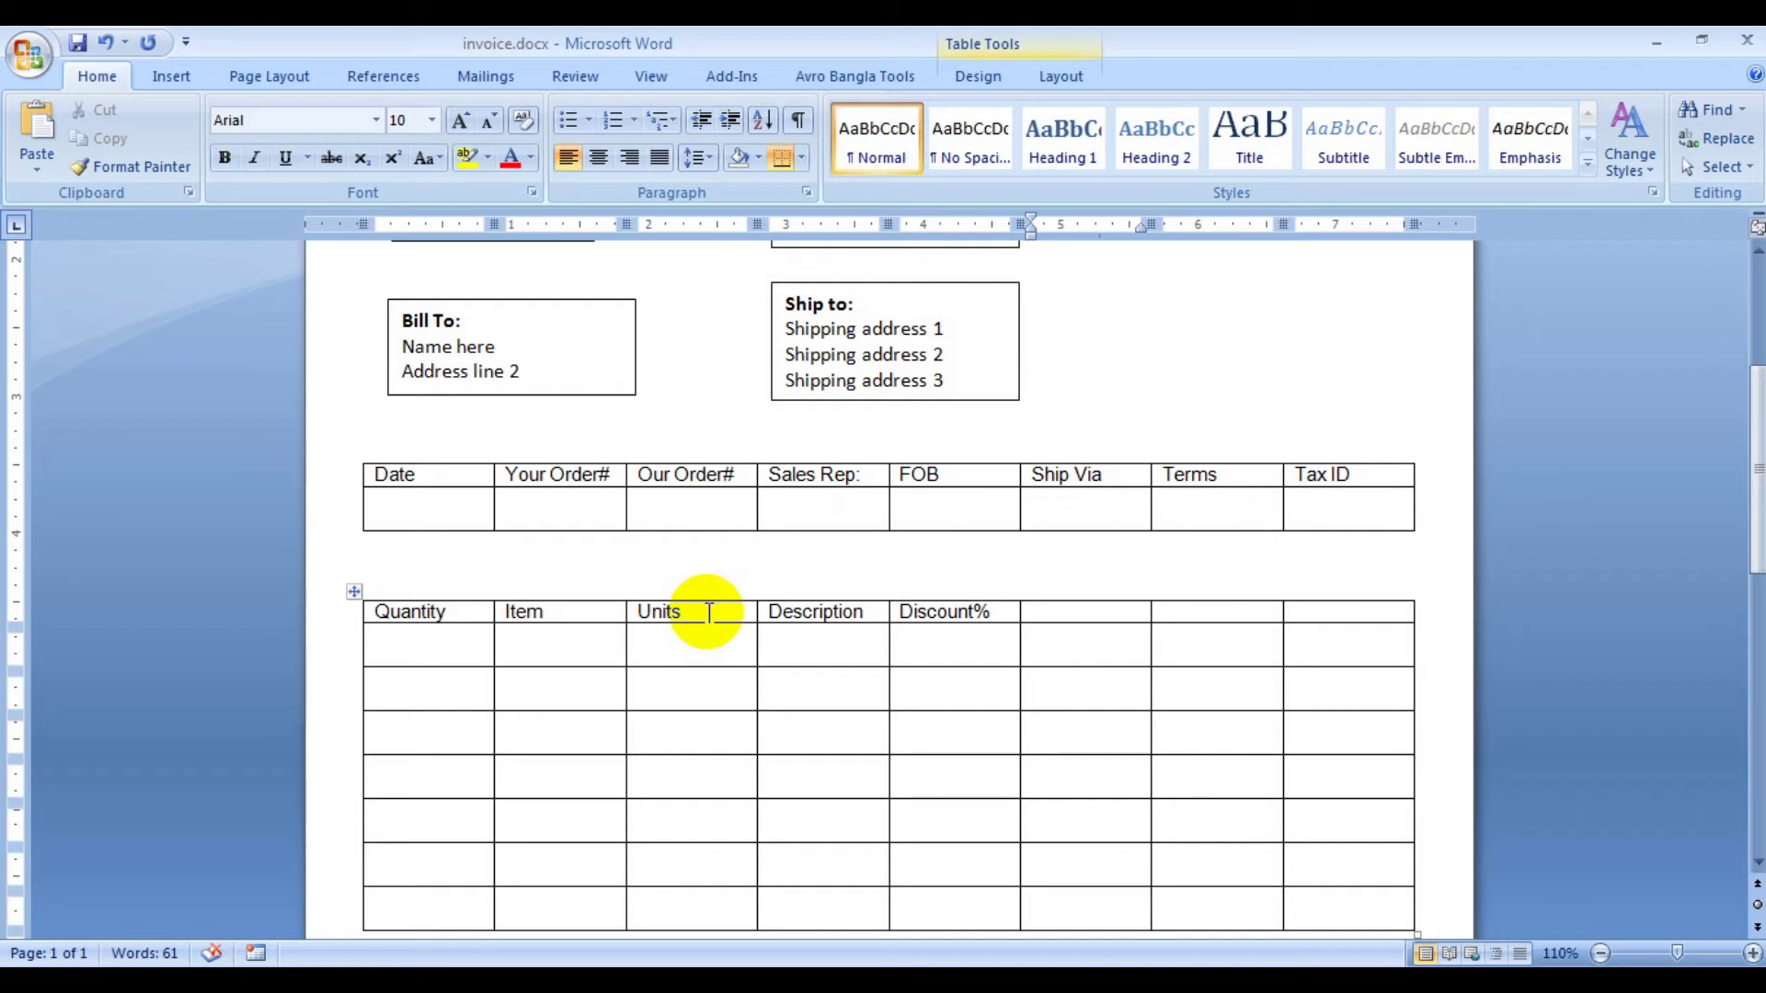
pyautogui.write('Taxa')
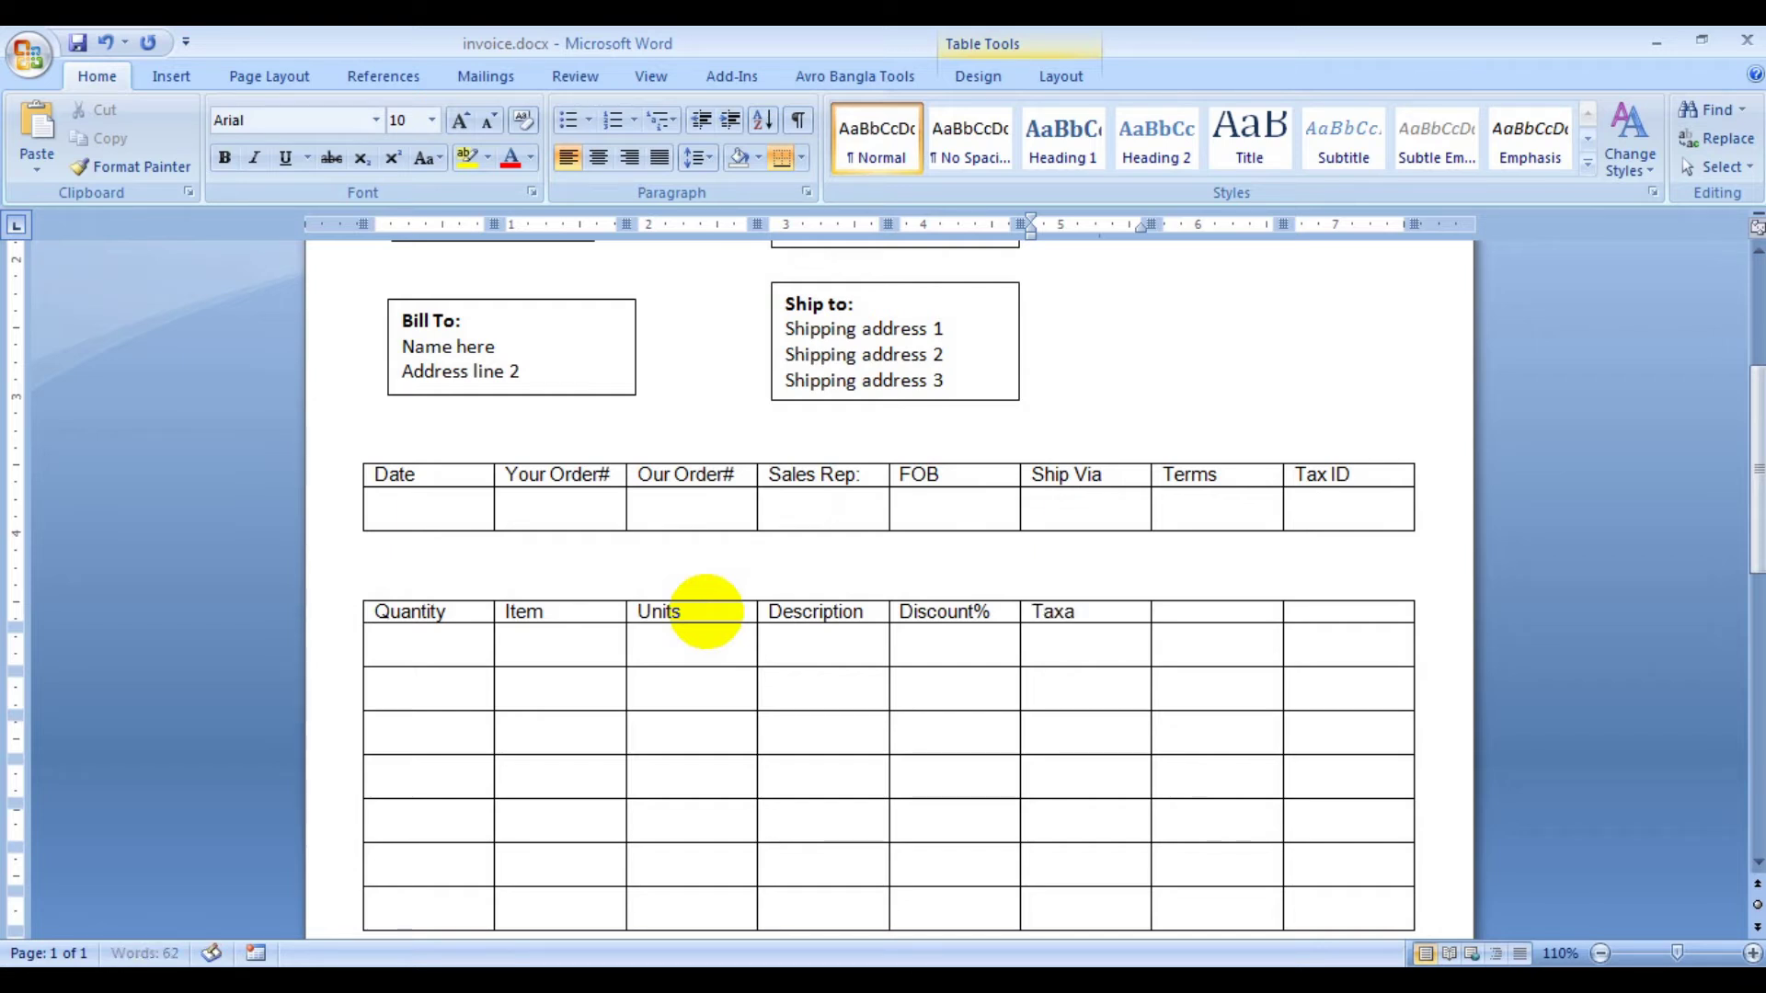
pyautogui.write('ble')
pyautogui.press('Tab')
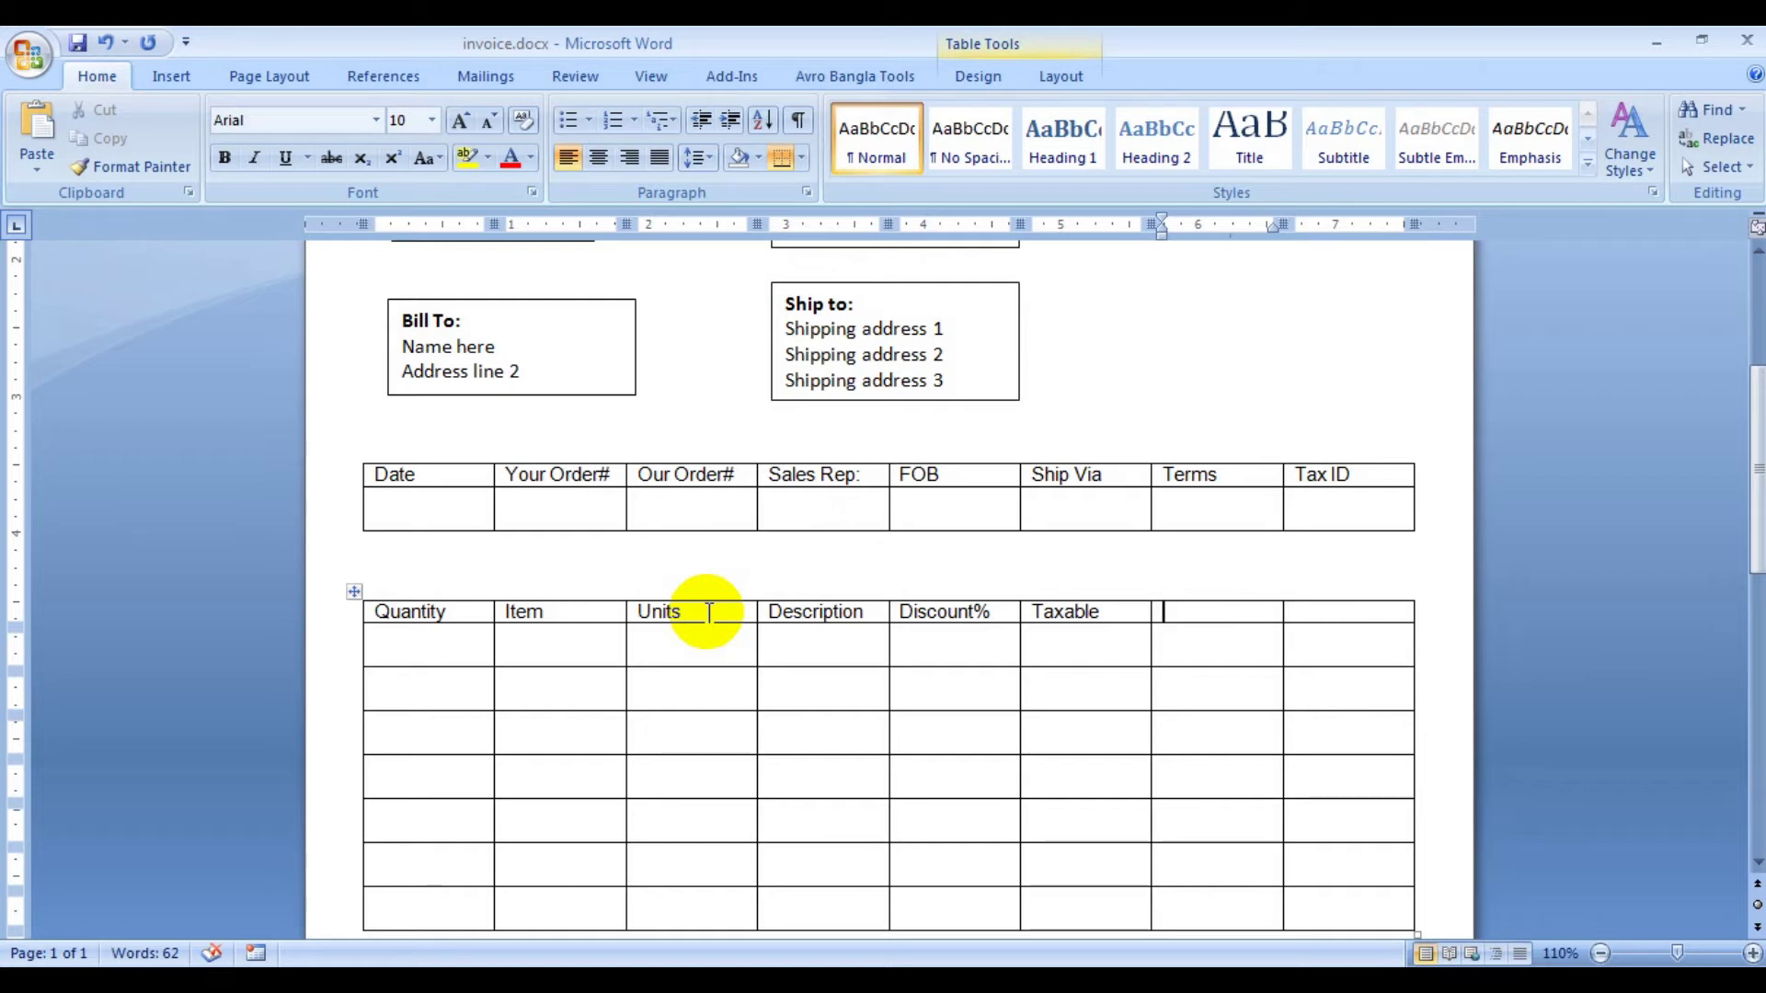
pyautogui.write('Uni')
pyautogui.write('t Price')
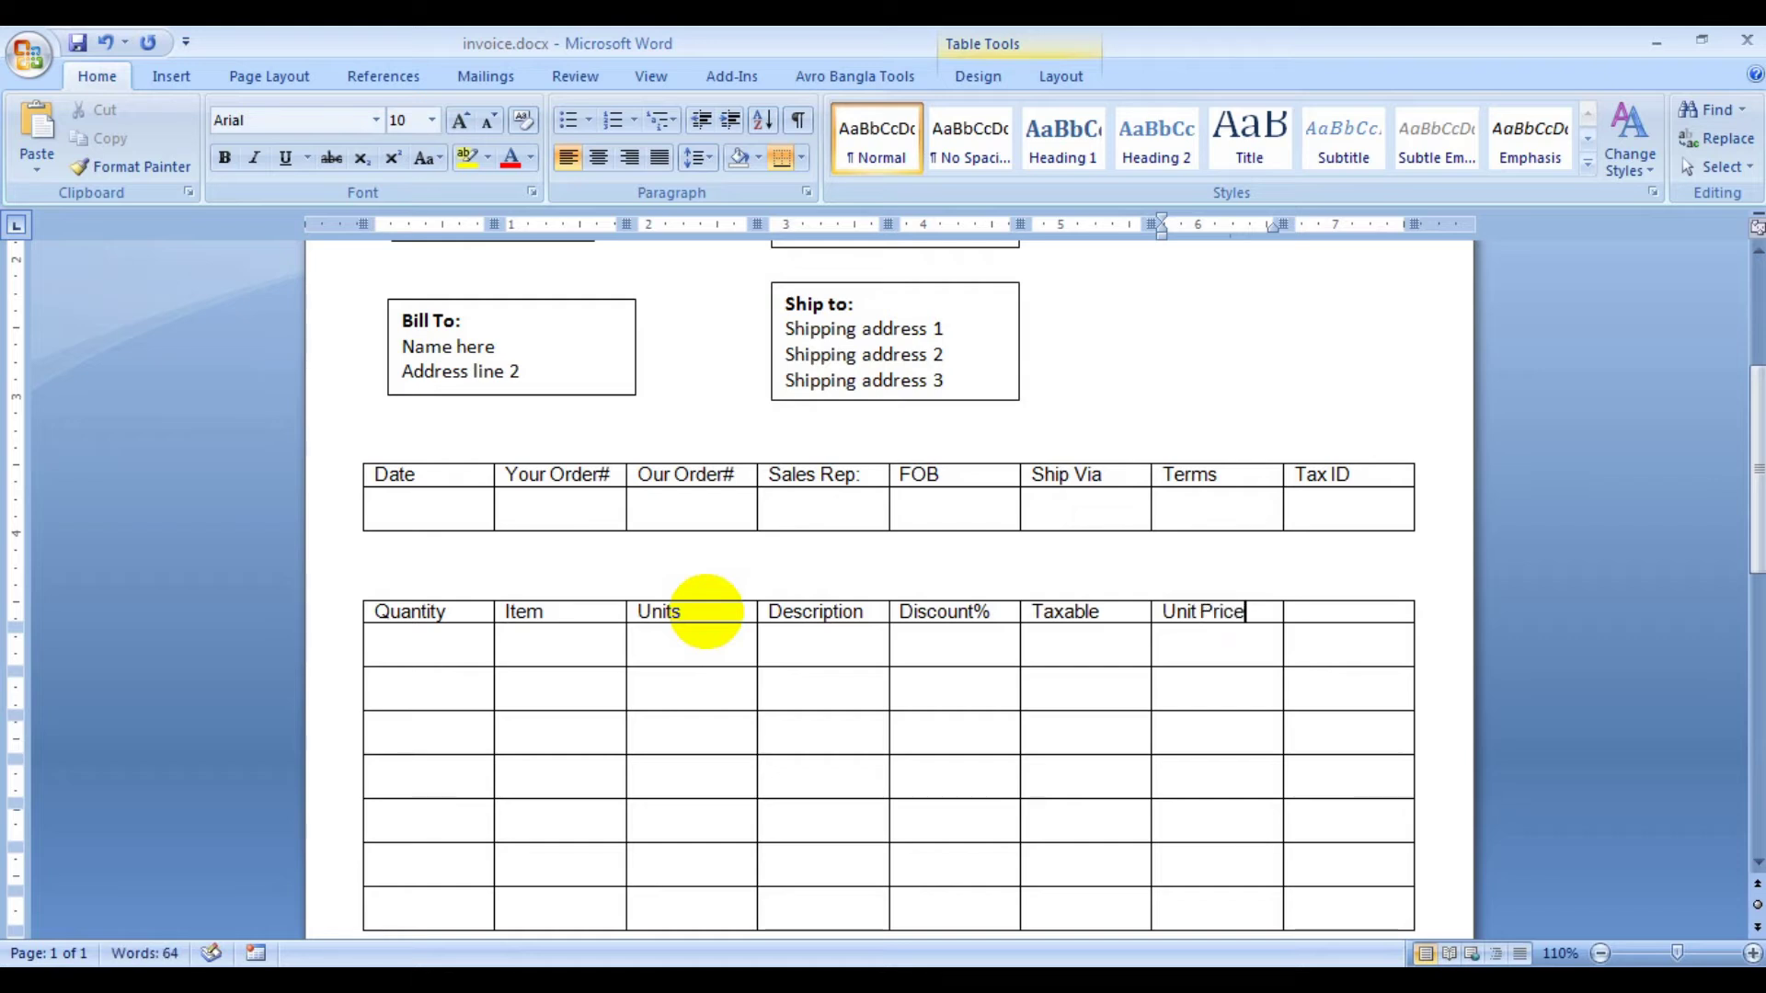
pyautogui.press('Tab')
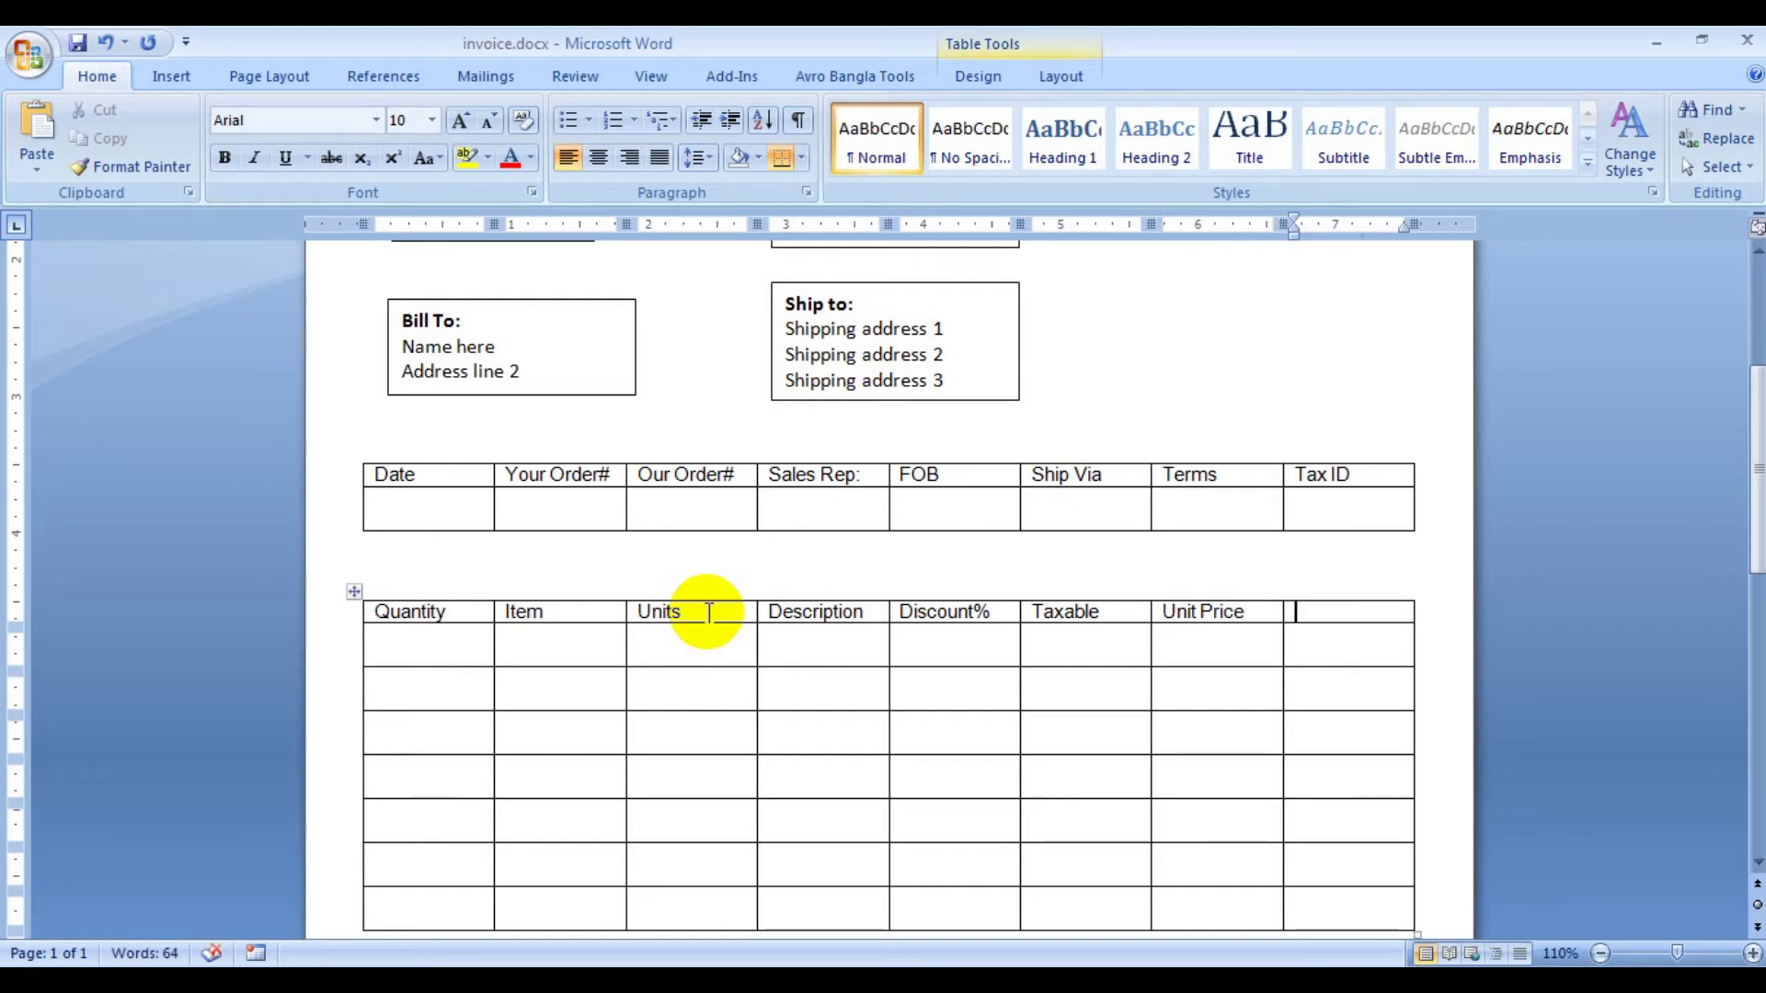
pyautogui.write('Total')
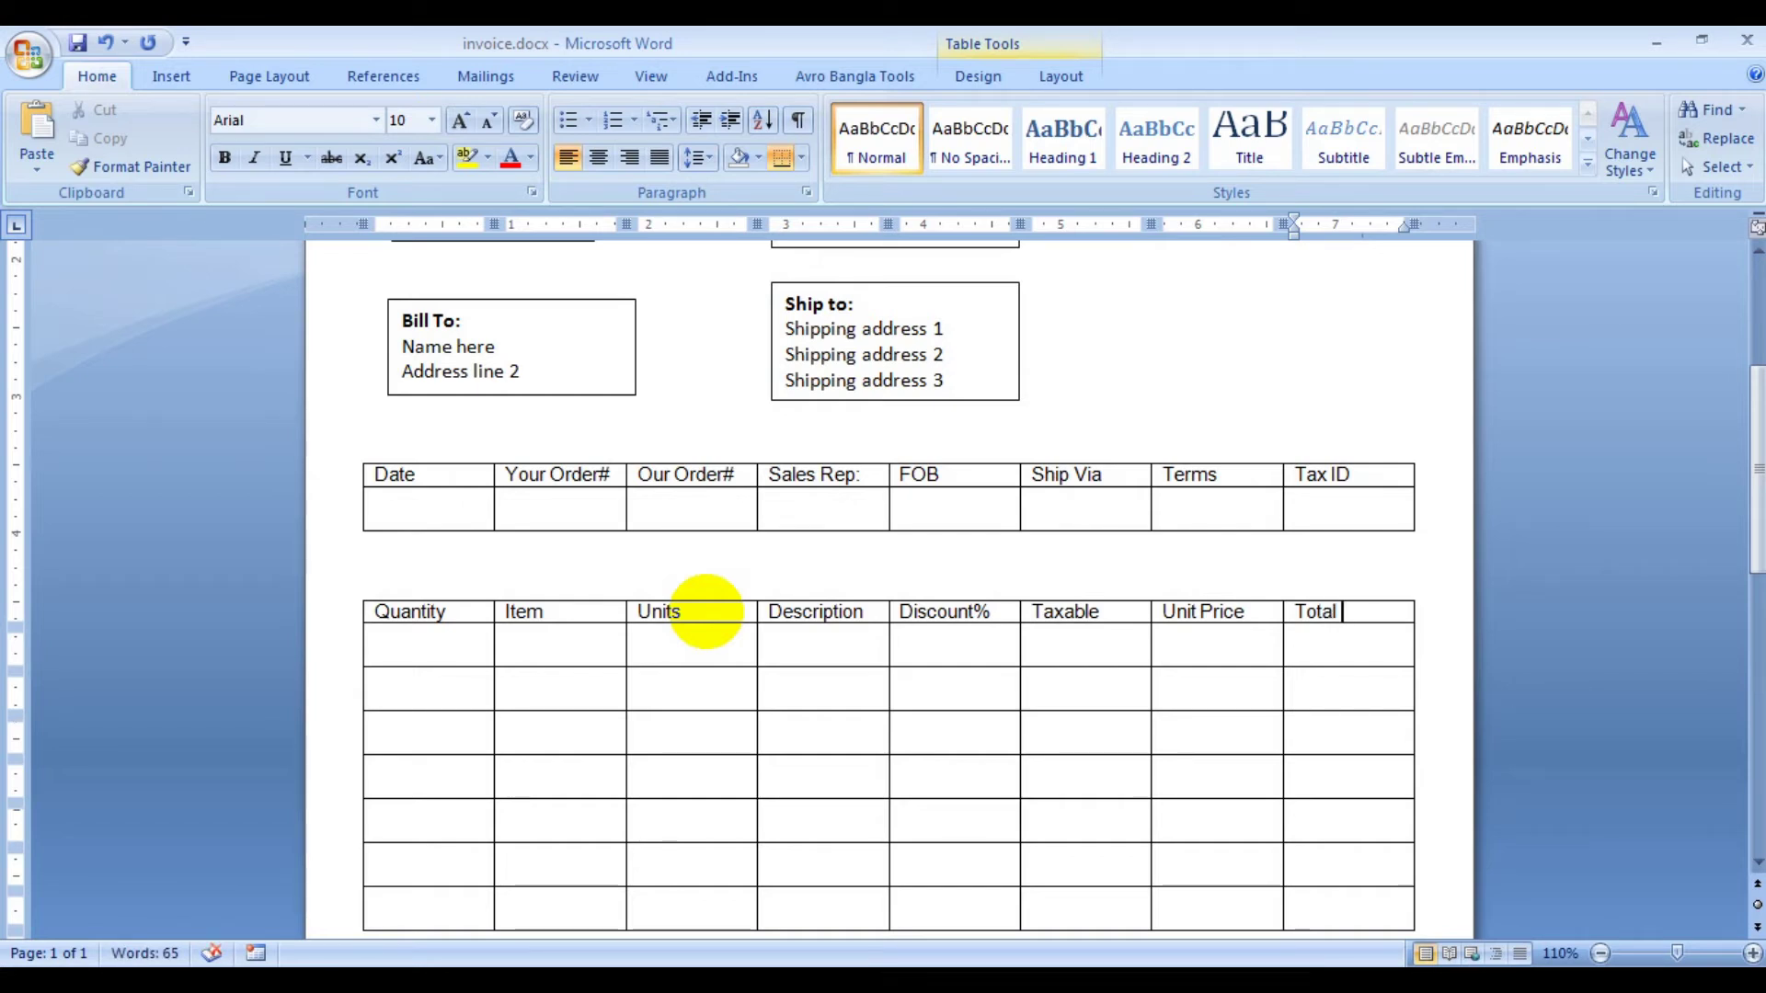
pyautogui.scroll(-3, 856, 602)
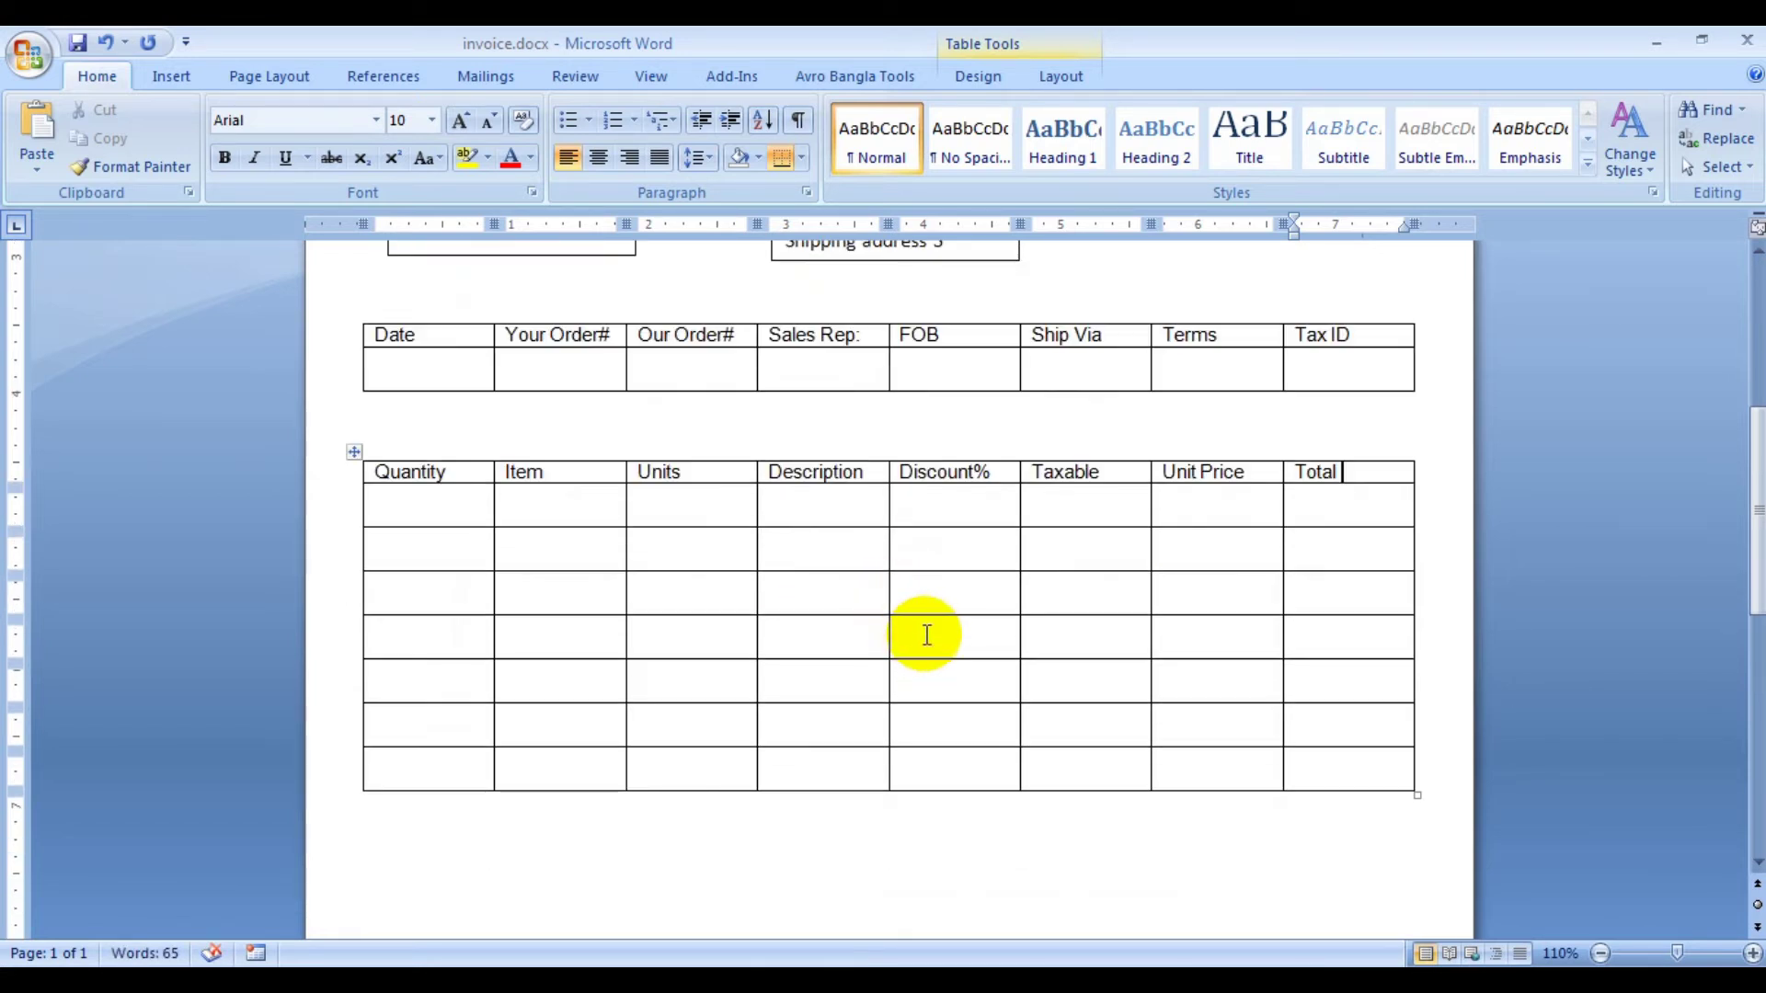
# - Center the Quantity-through-Total headings within their cells
pyautogui.moveTo(372, 472); pyautogui.dragTo(1325, 472)
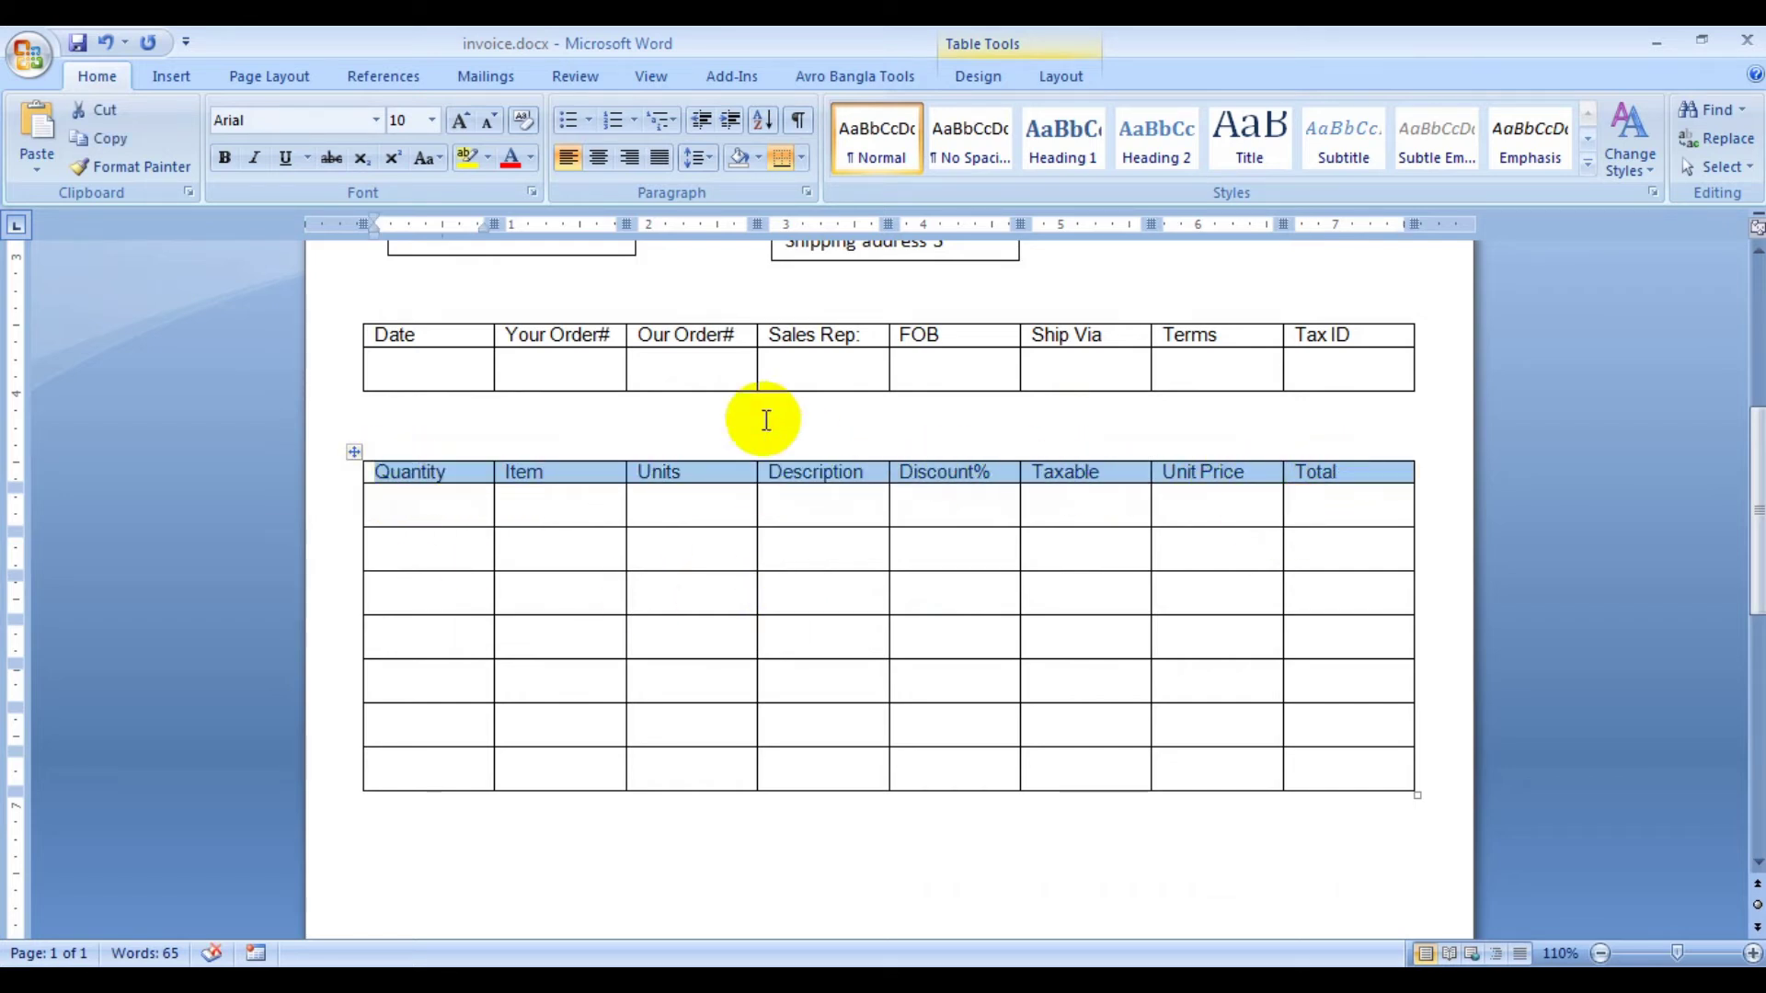
pyautogui.click(596, 161)
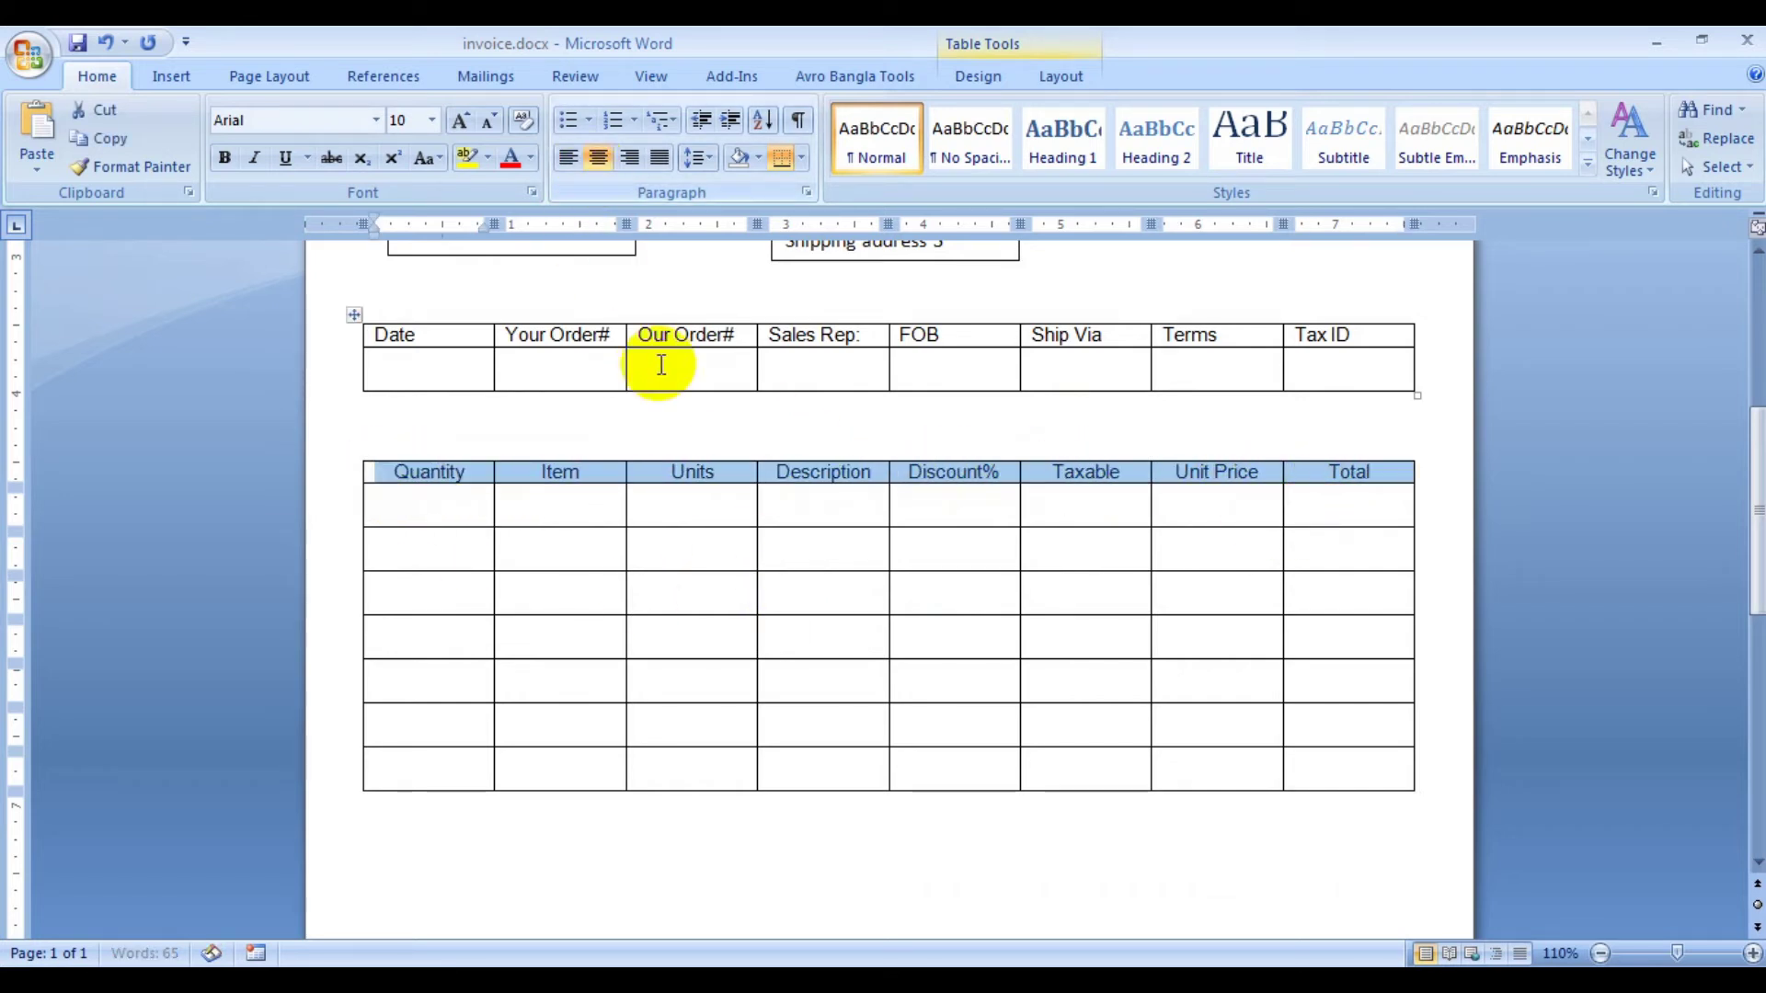
pyautogui.click(496, 492)
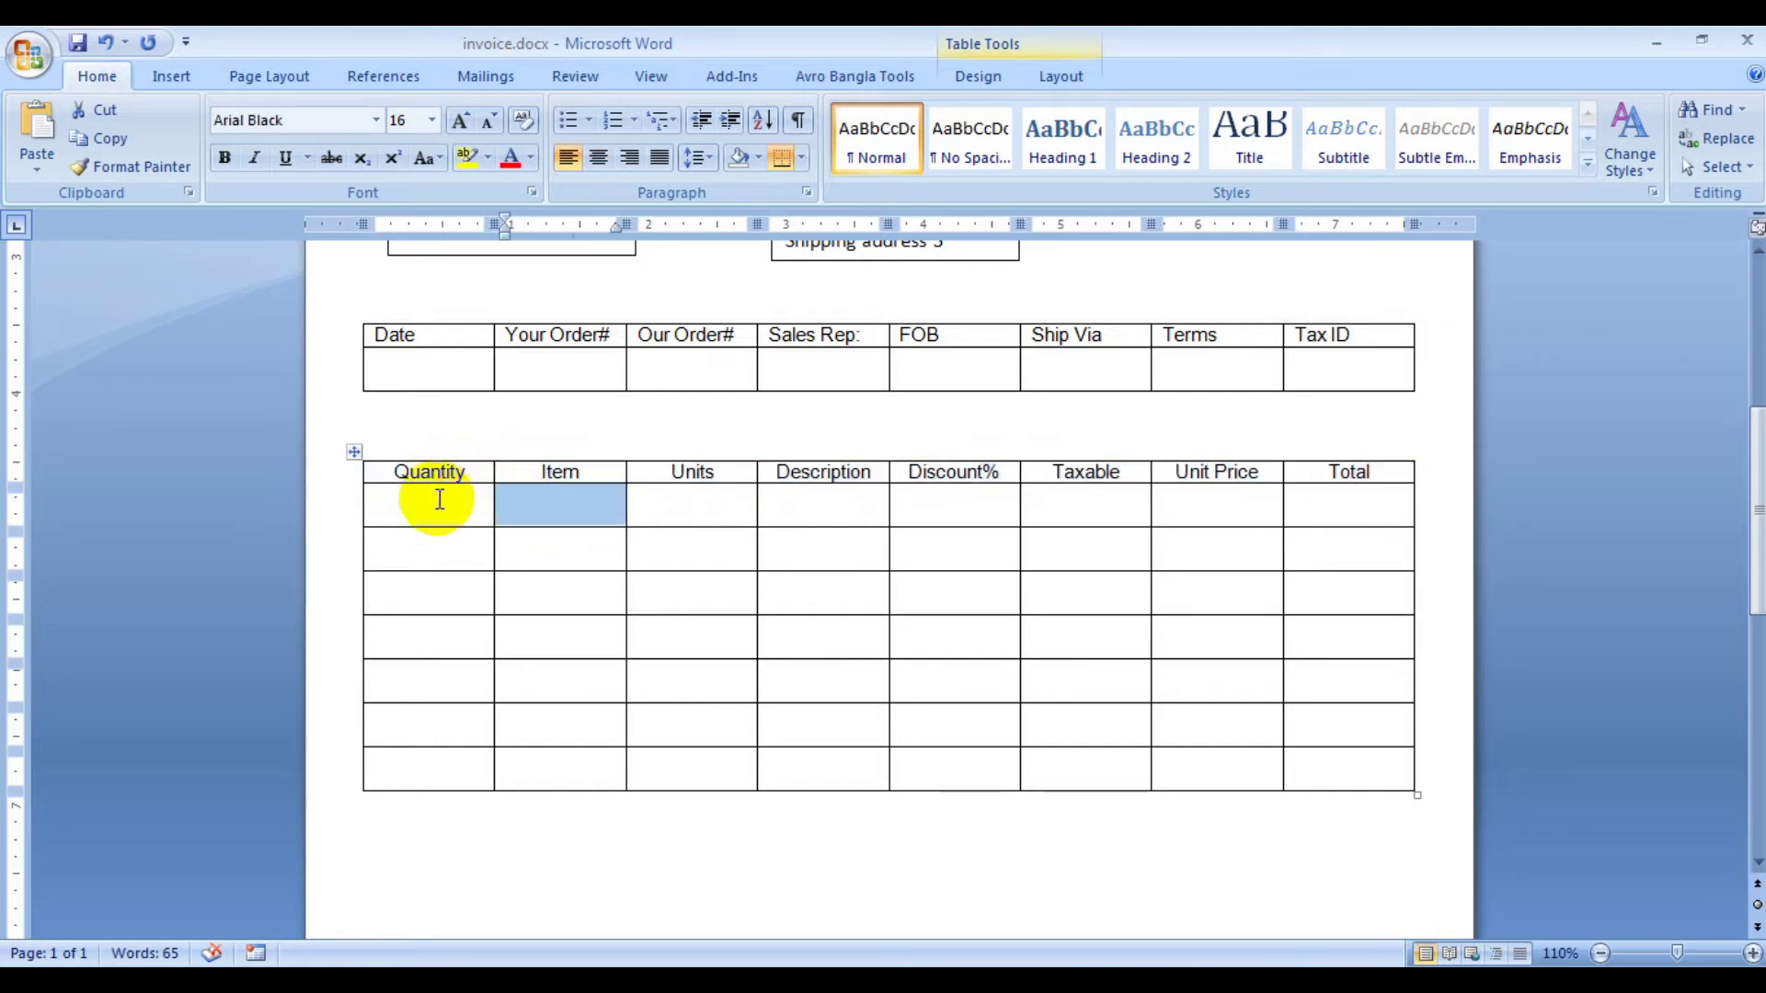
pyautogui.hotkey('shift', 'Tab')
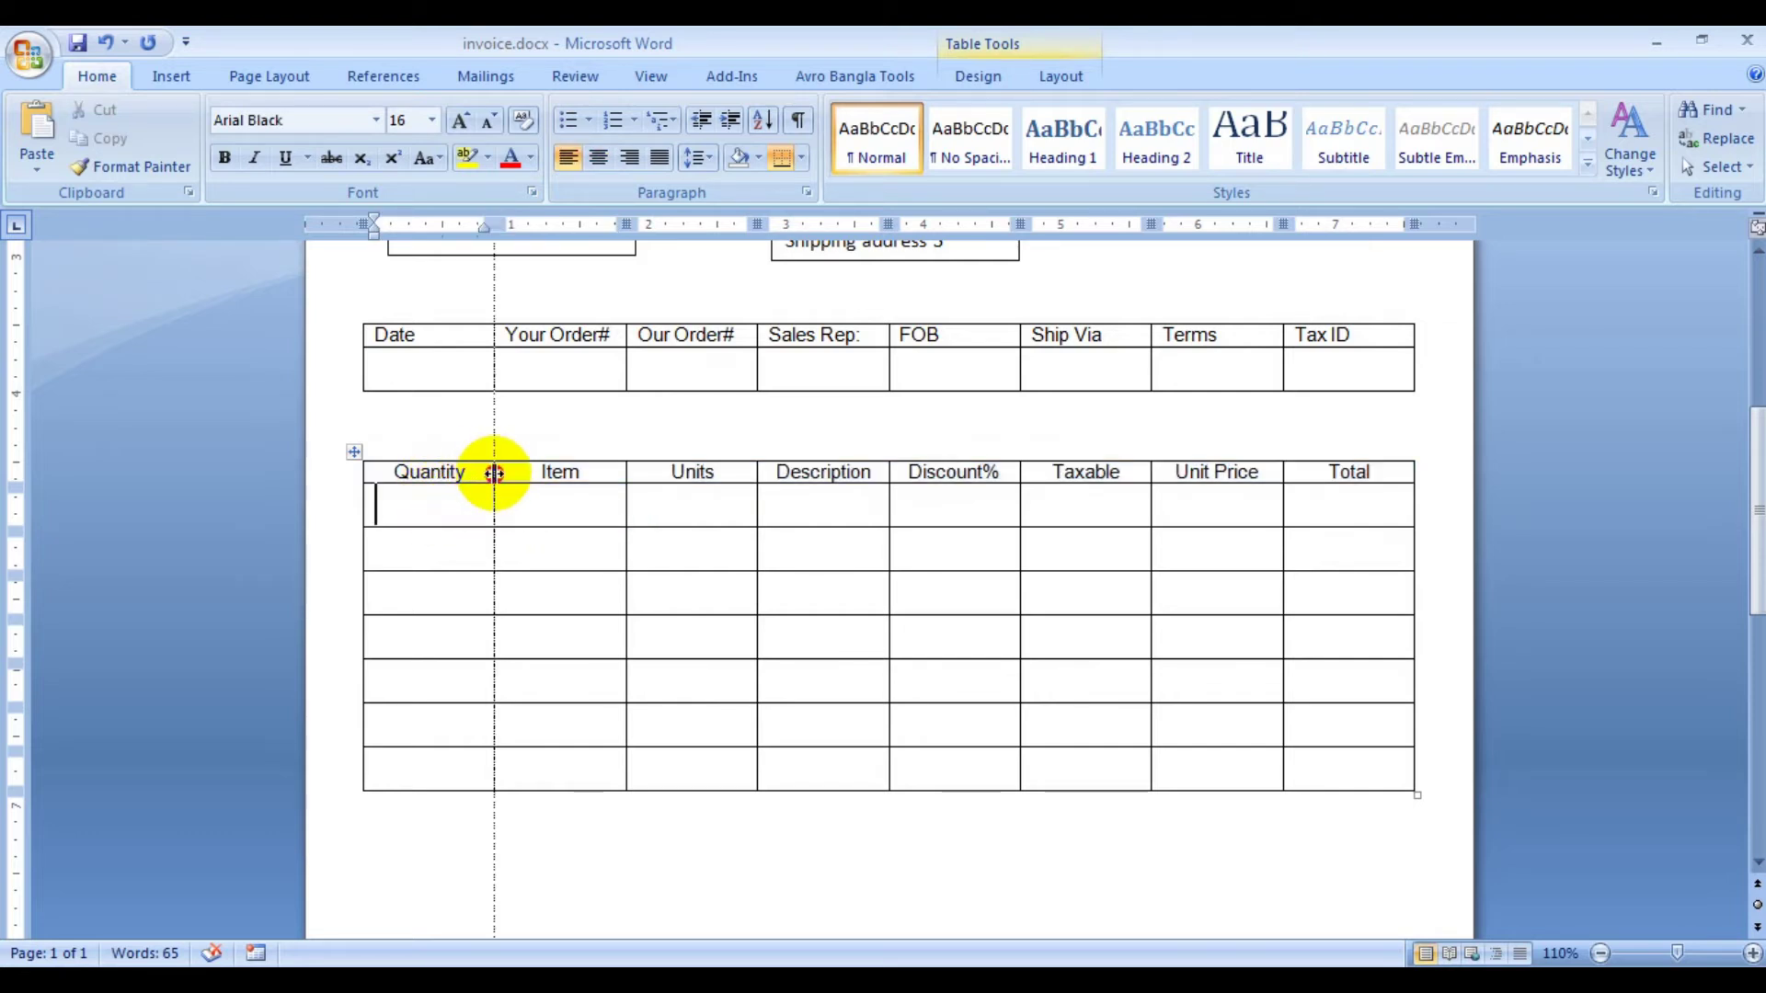
# - Narrow Quantity, Item and Units, and slightly widen Unit Price, Taxable and Discount%
pyautogui.moveTo(493, 472); pyautogui.dragTo(459, 474)
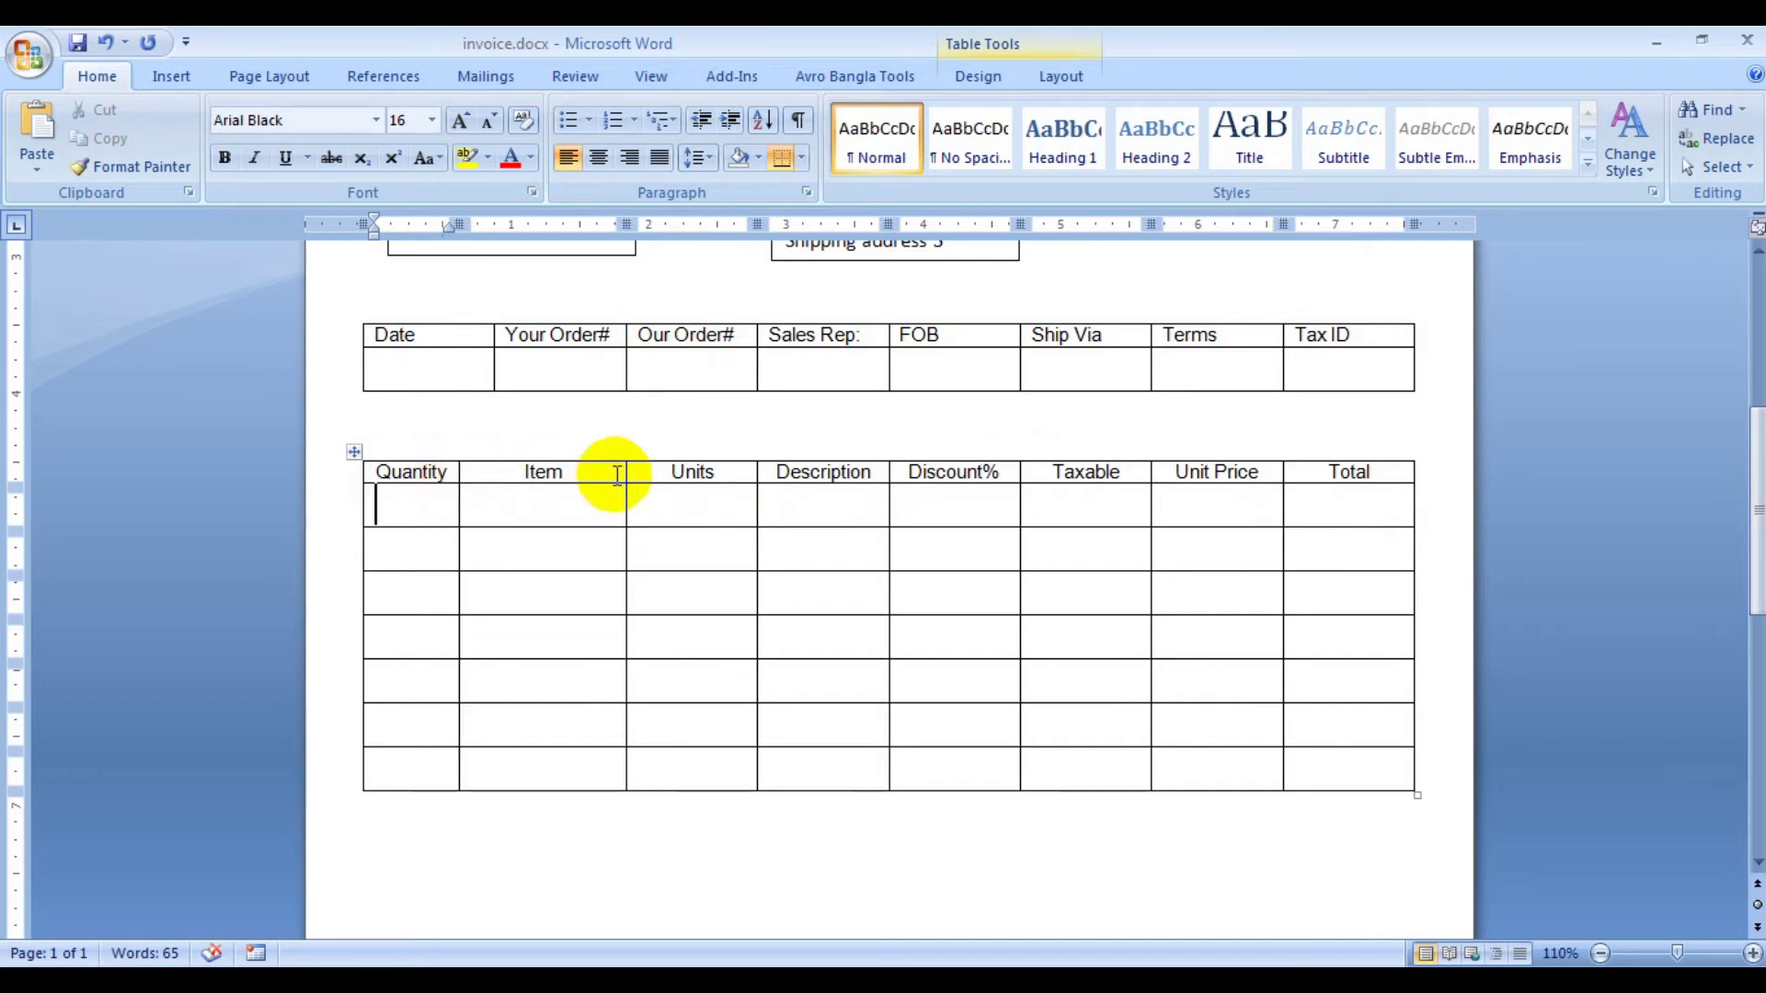
pyautogui.moveTo(625, 473); pyautogui.dragTo(553, 473)
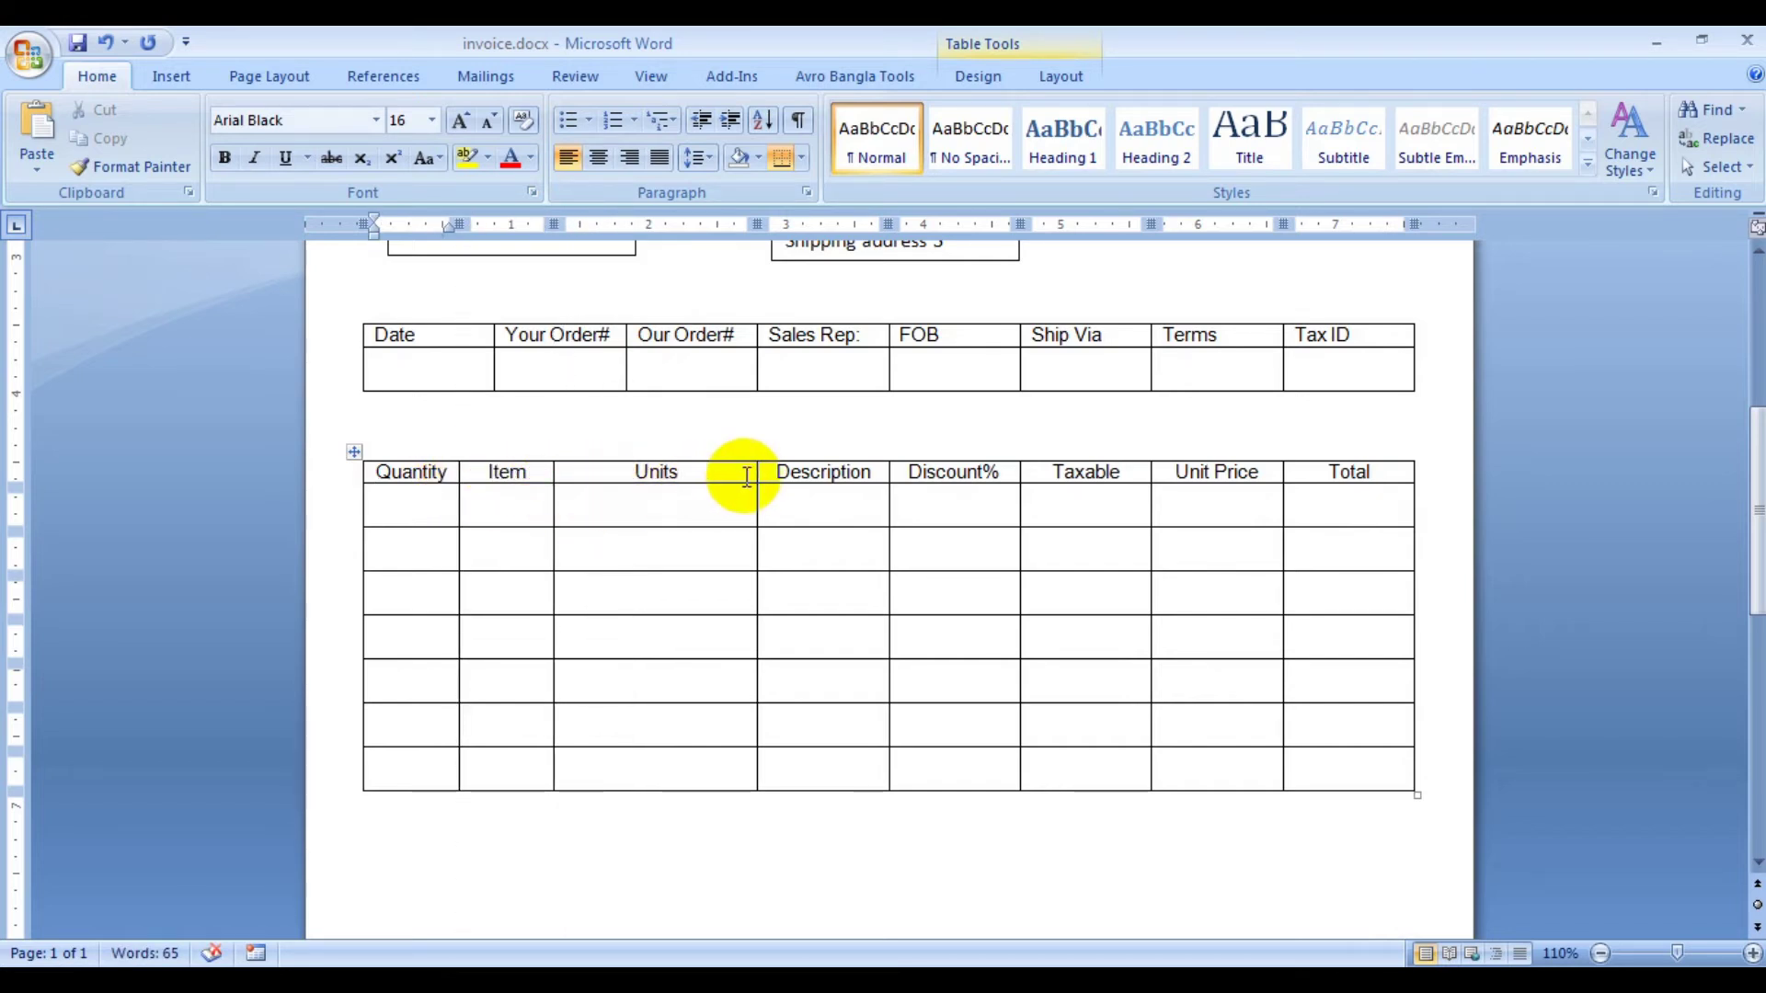
pyautogui.moveTo(757, 478)
pyautogui.mouseDown()
pyautogui.moveTo(666, 493)
pyautogui.moveTo(649, 478)
pyautogui.mouseUp()
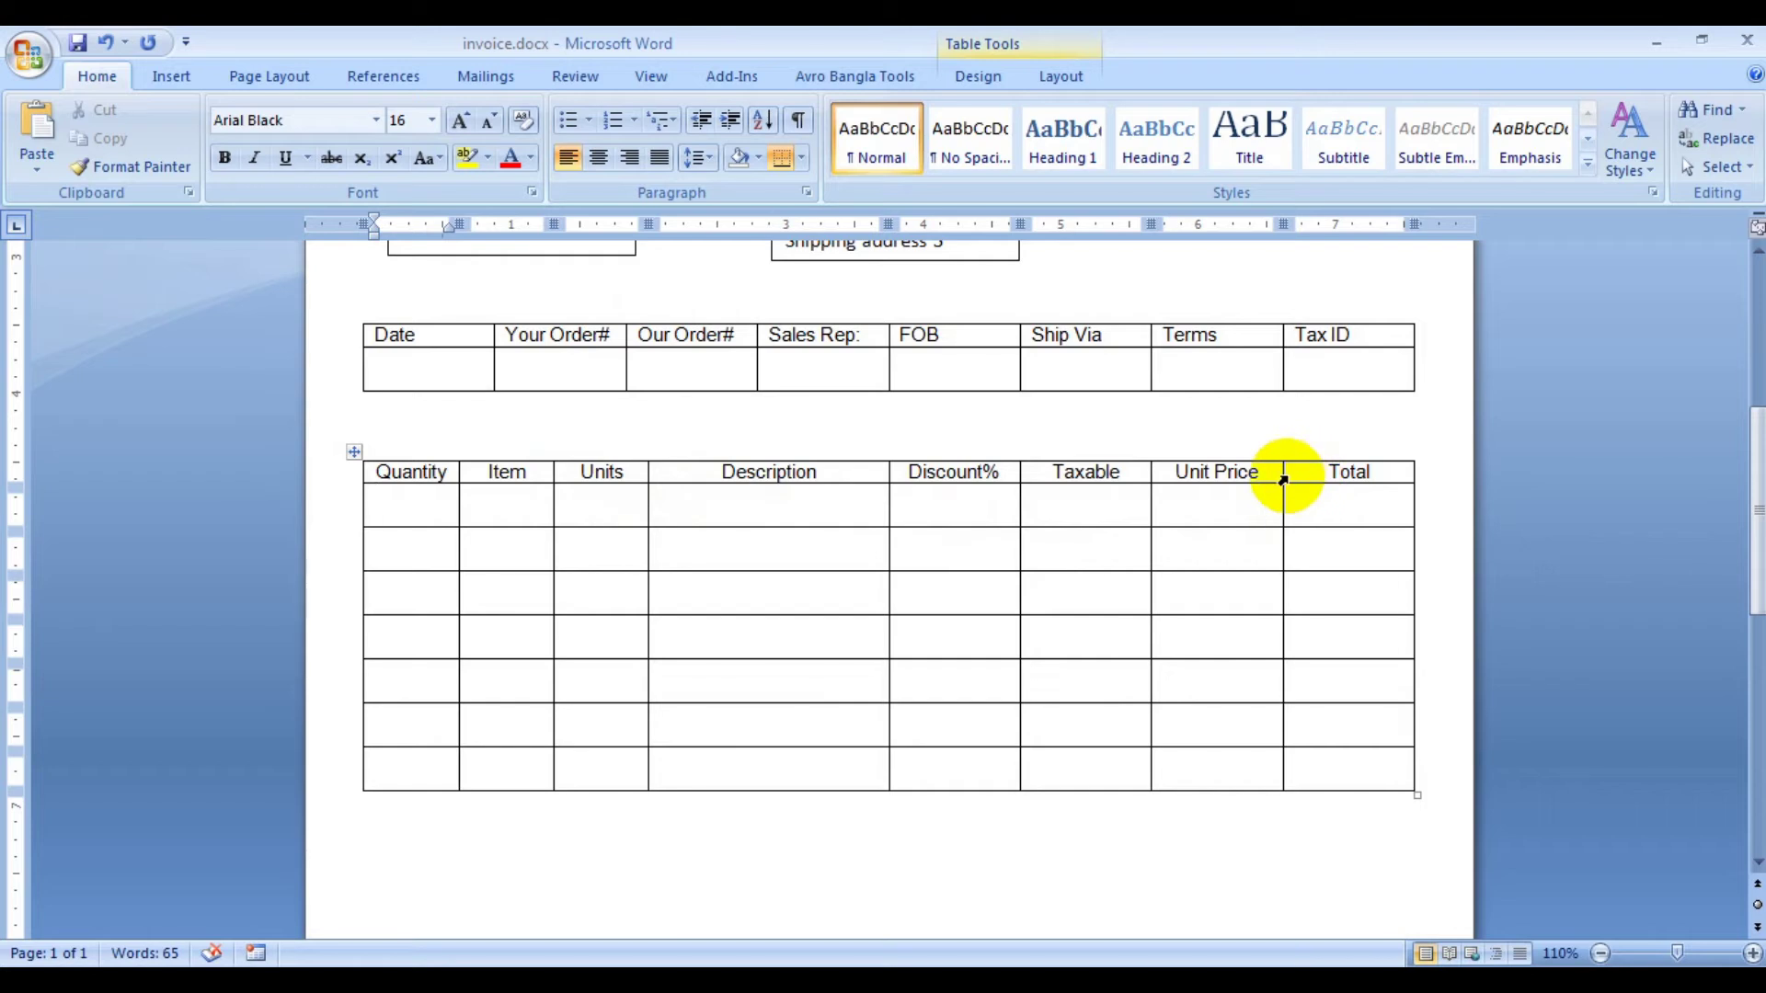
pyautogui.moveTo(1285, 478); pyautogui.dragTo(1293, 476)
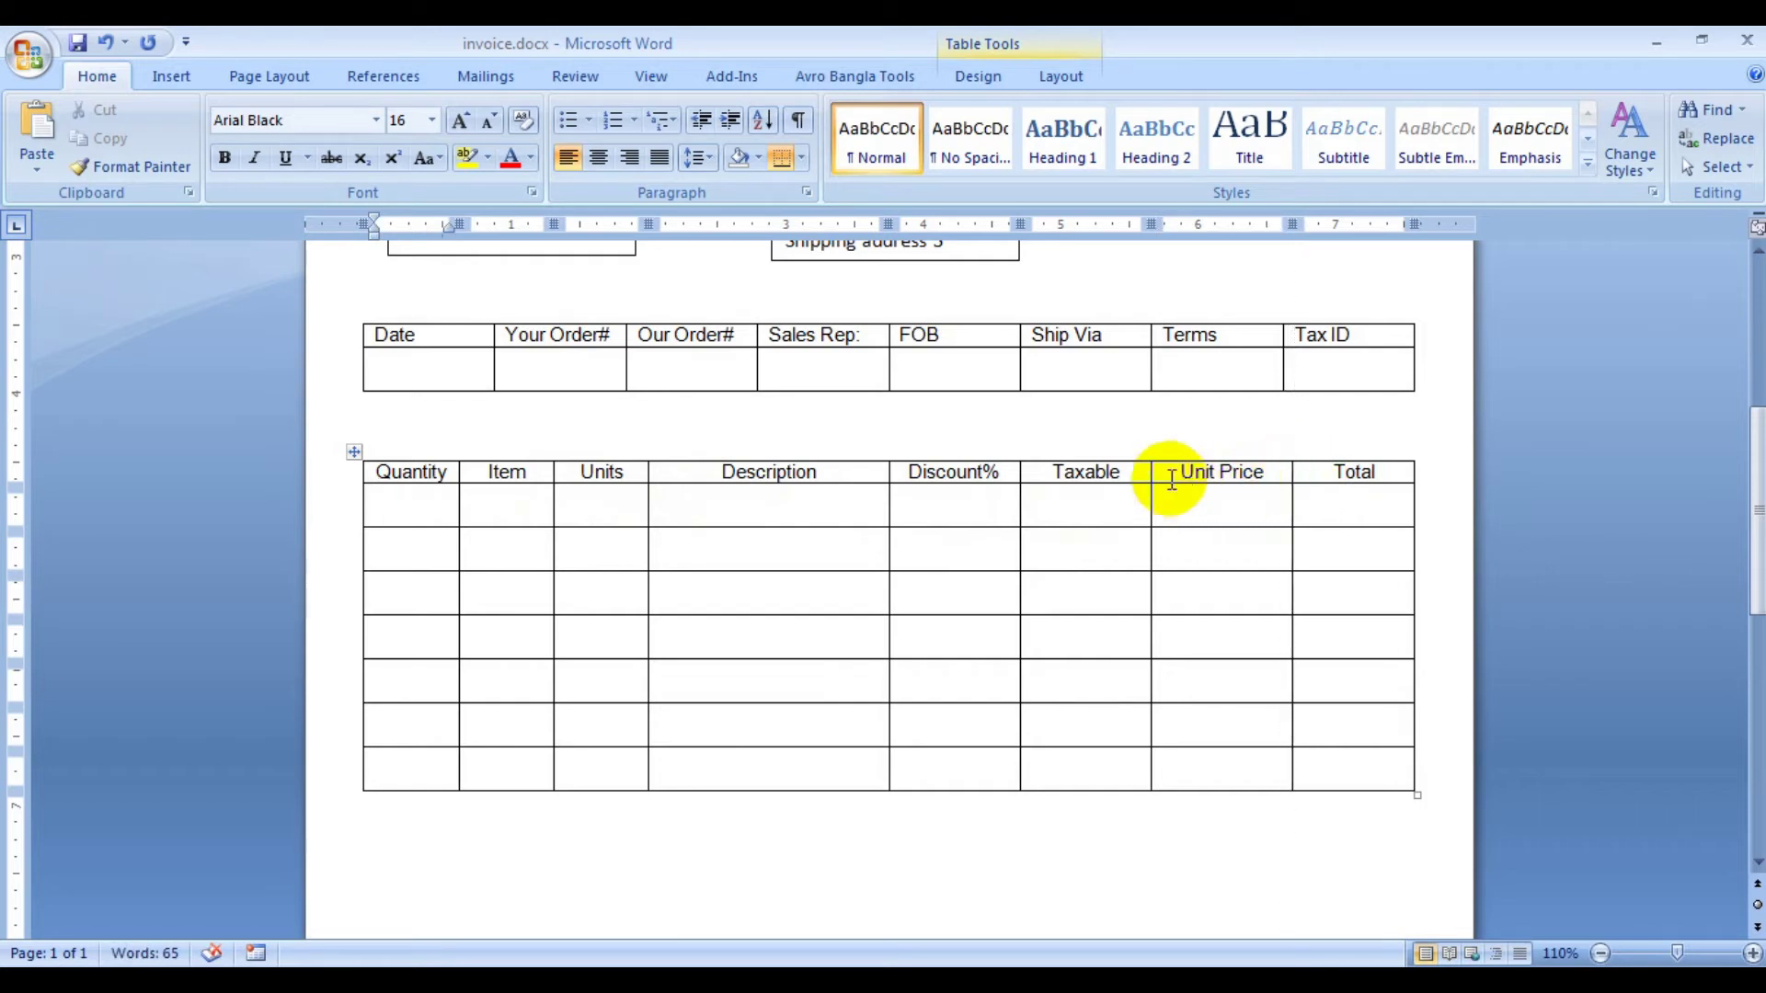
pyautogui.moveTo(1150, 476); pyautogui.dragTo(1172, 477)
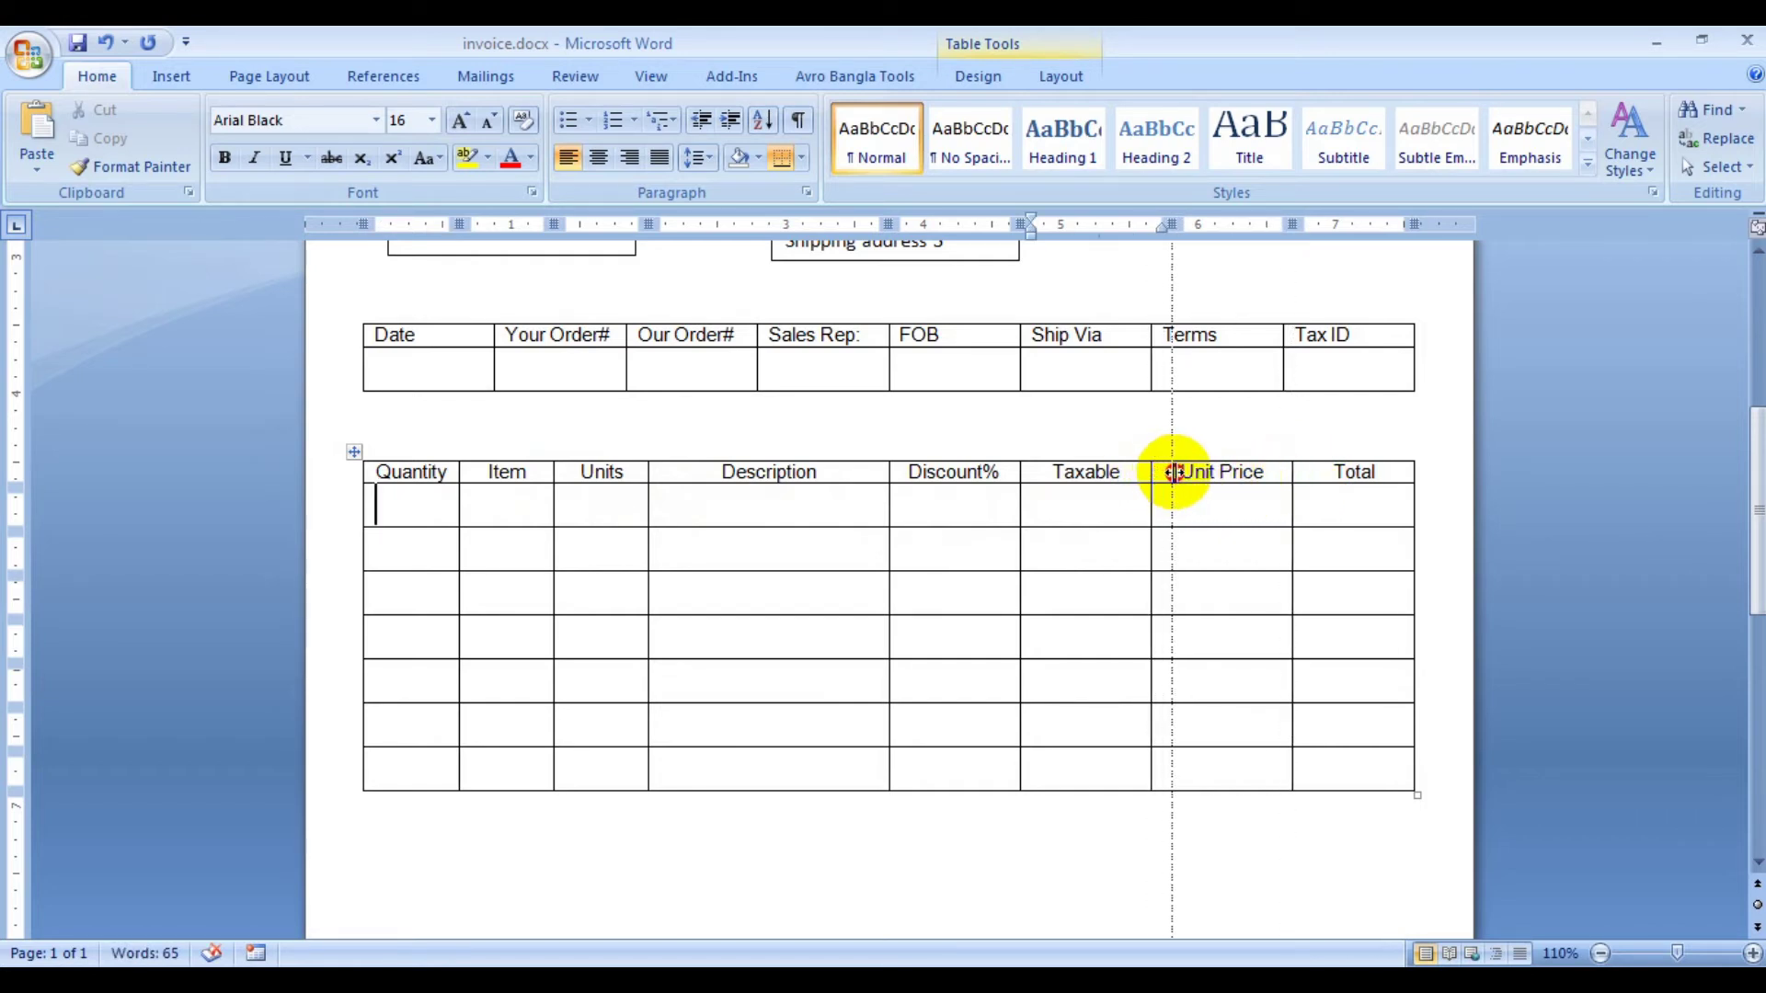
pyautogui.moveTo(1019, 473); pyautogui.dragTo(1044, 475)
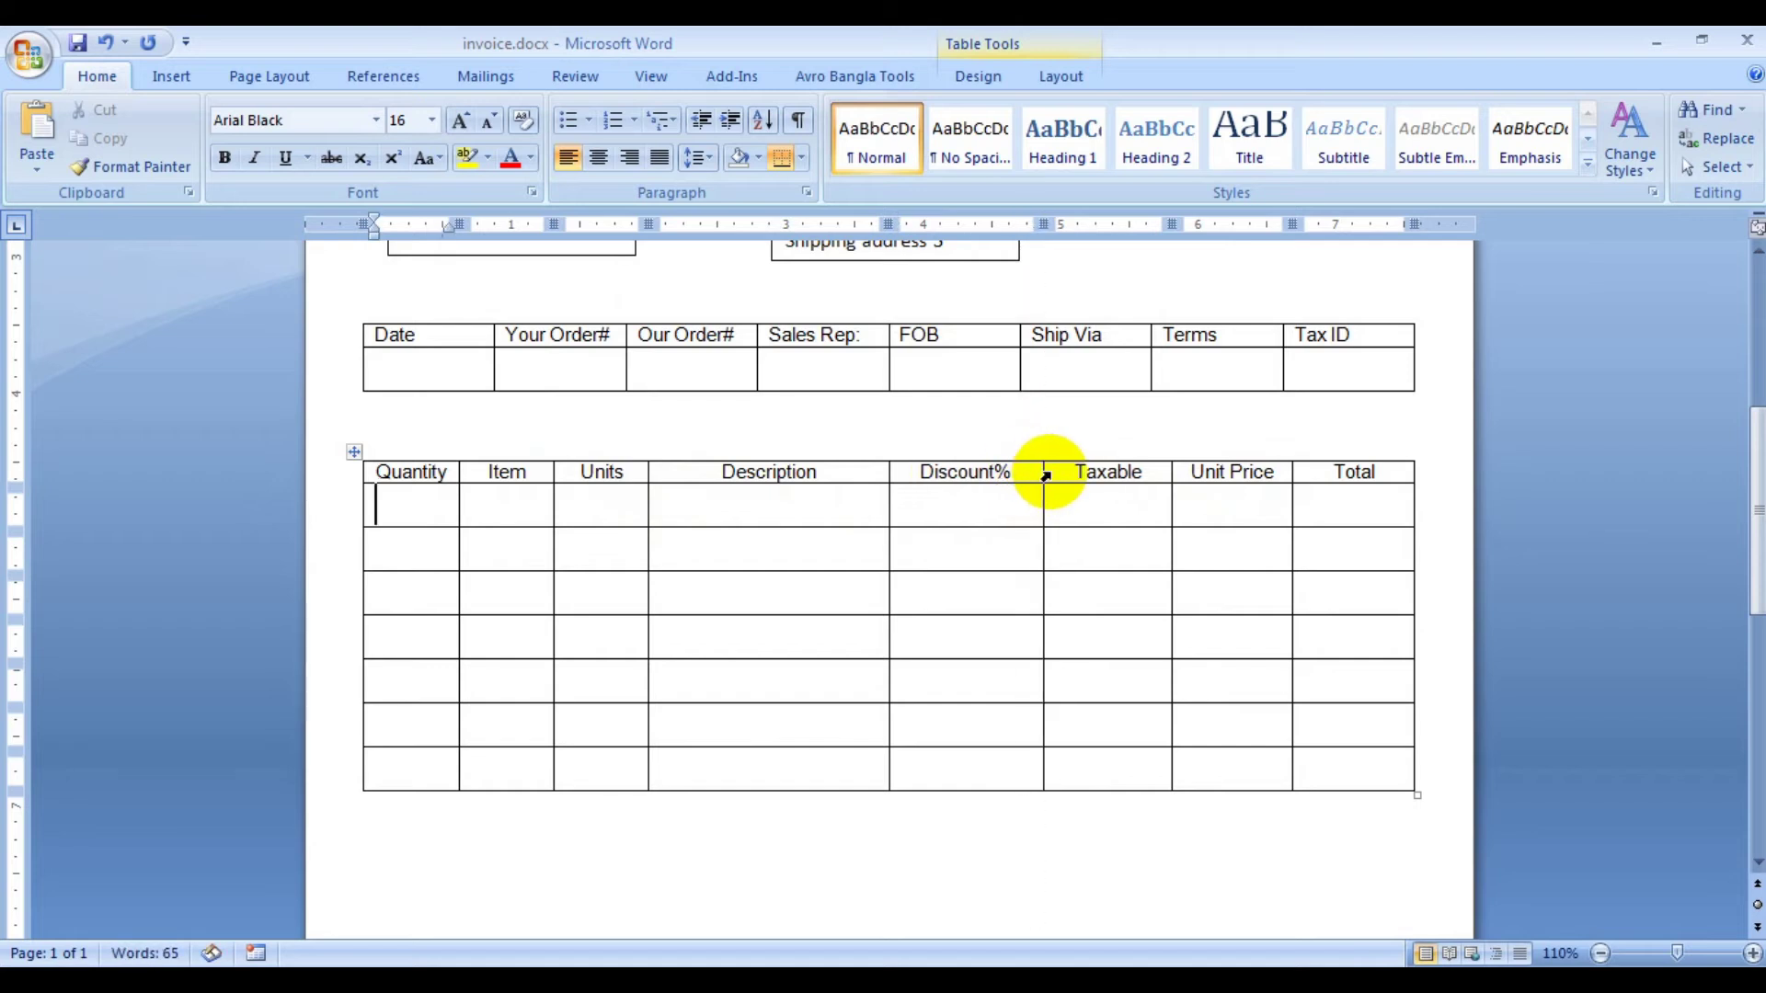
# - Fine-tune widths so Description grows wider and Discount% is narrowed
pyautogui.click(1041, 479)
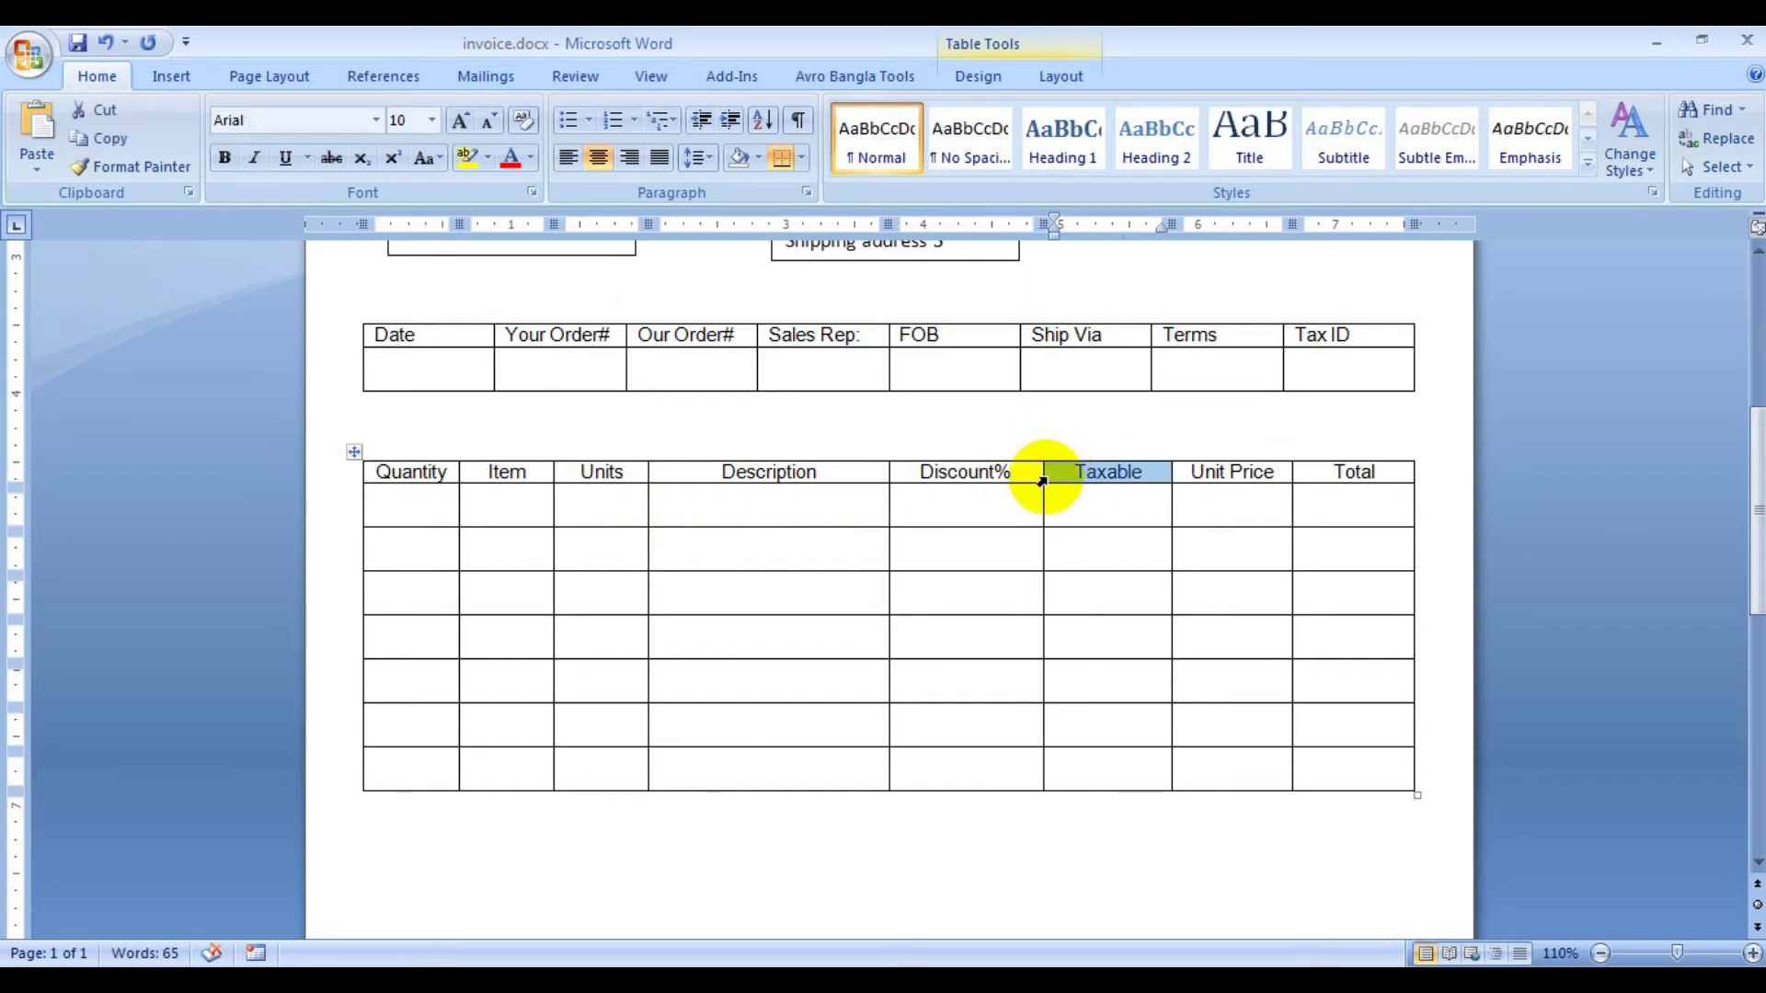
pyautogui.click(1056, 504)
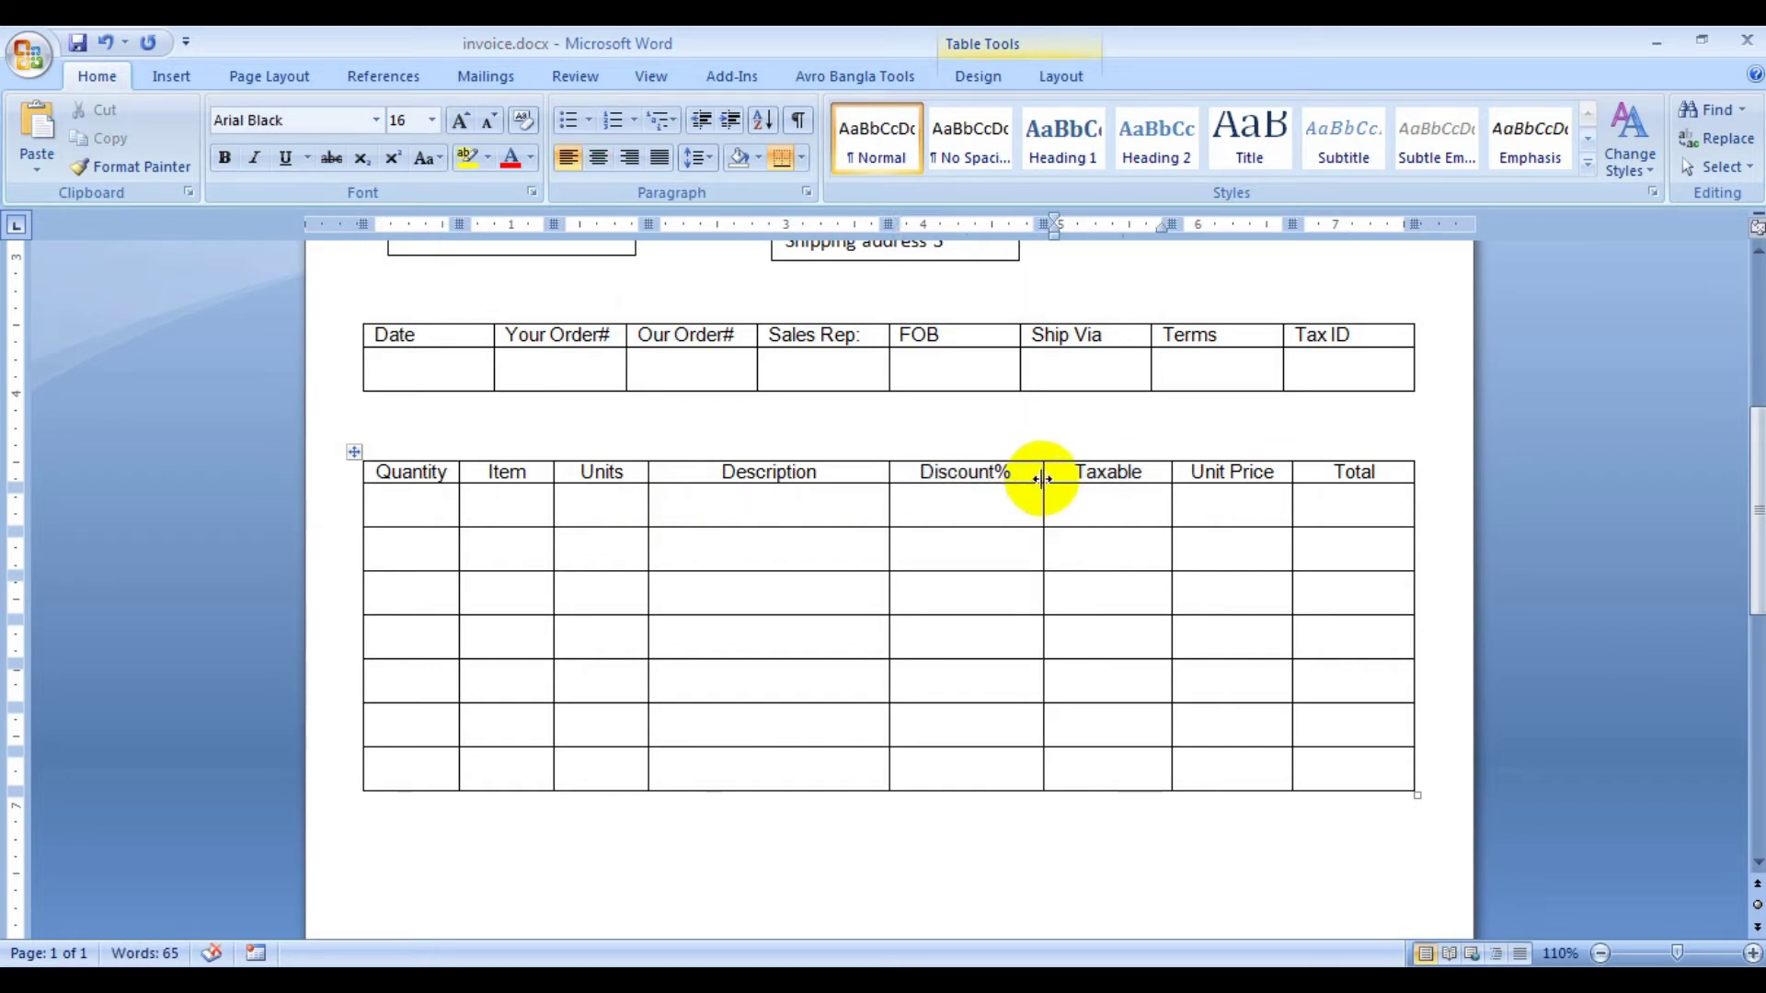
pyautogui.click(1041, 477)
pyautogui.click(1042, 481)
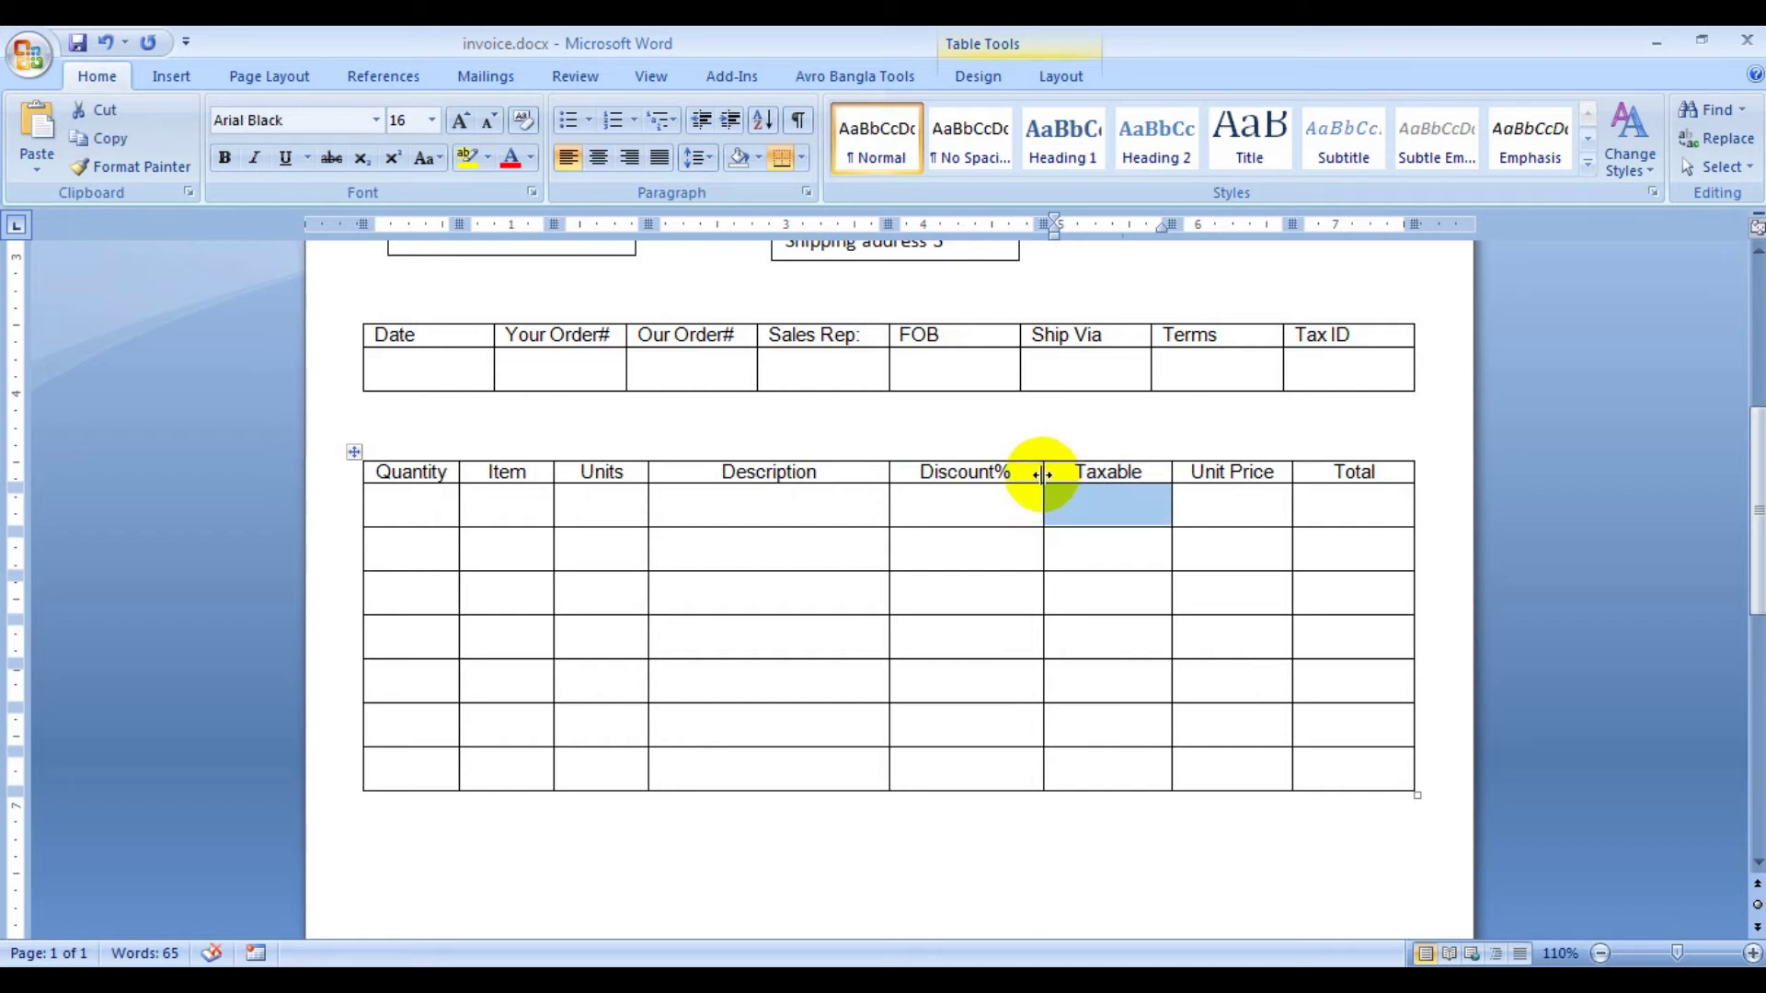
pyautogui.moveTo(1044, 475); pyautogui.dragTo(1051, 475)
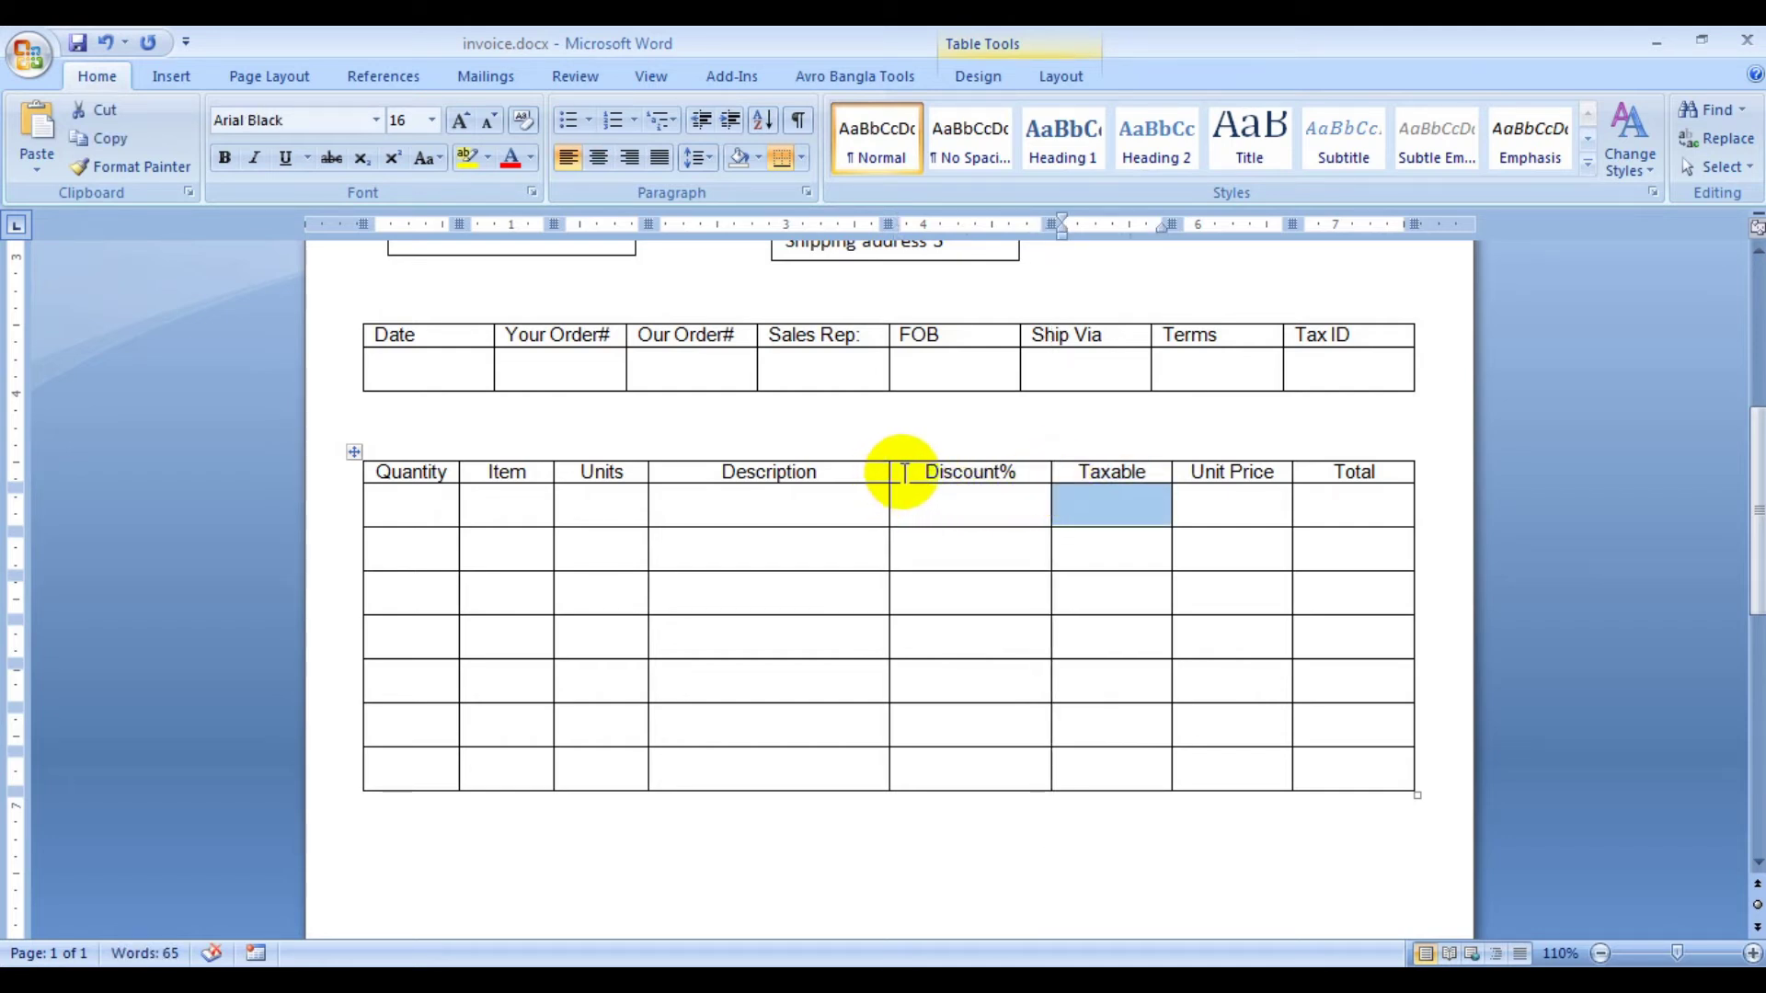
pyautogui.moveTo(887, 474); pyautogui.dragTo(932, 475)
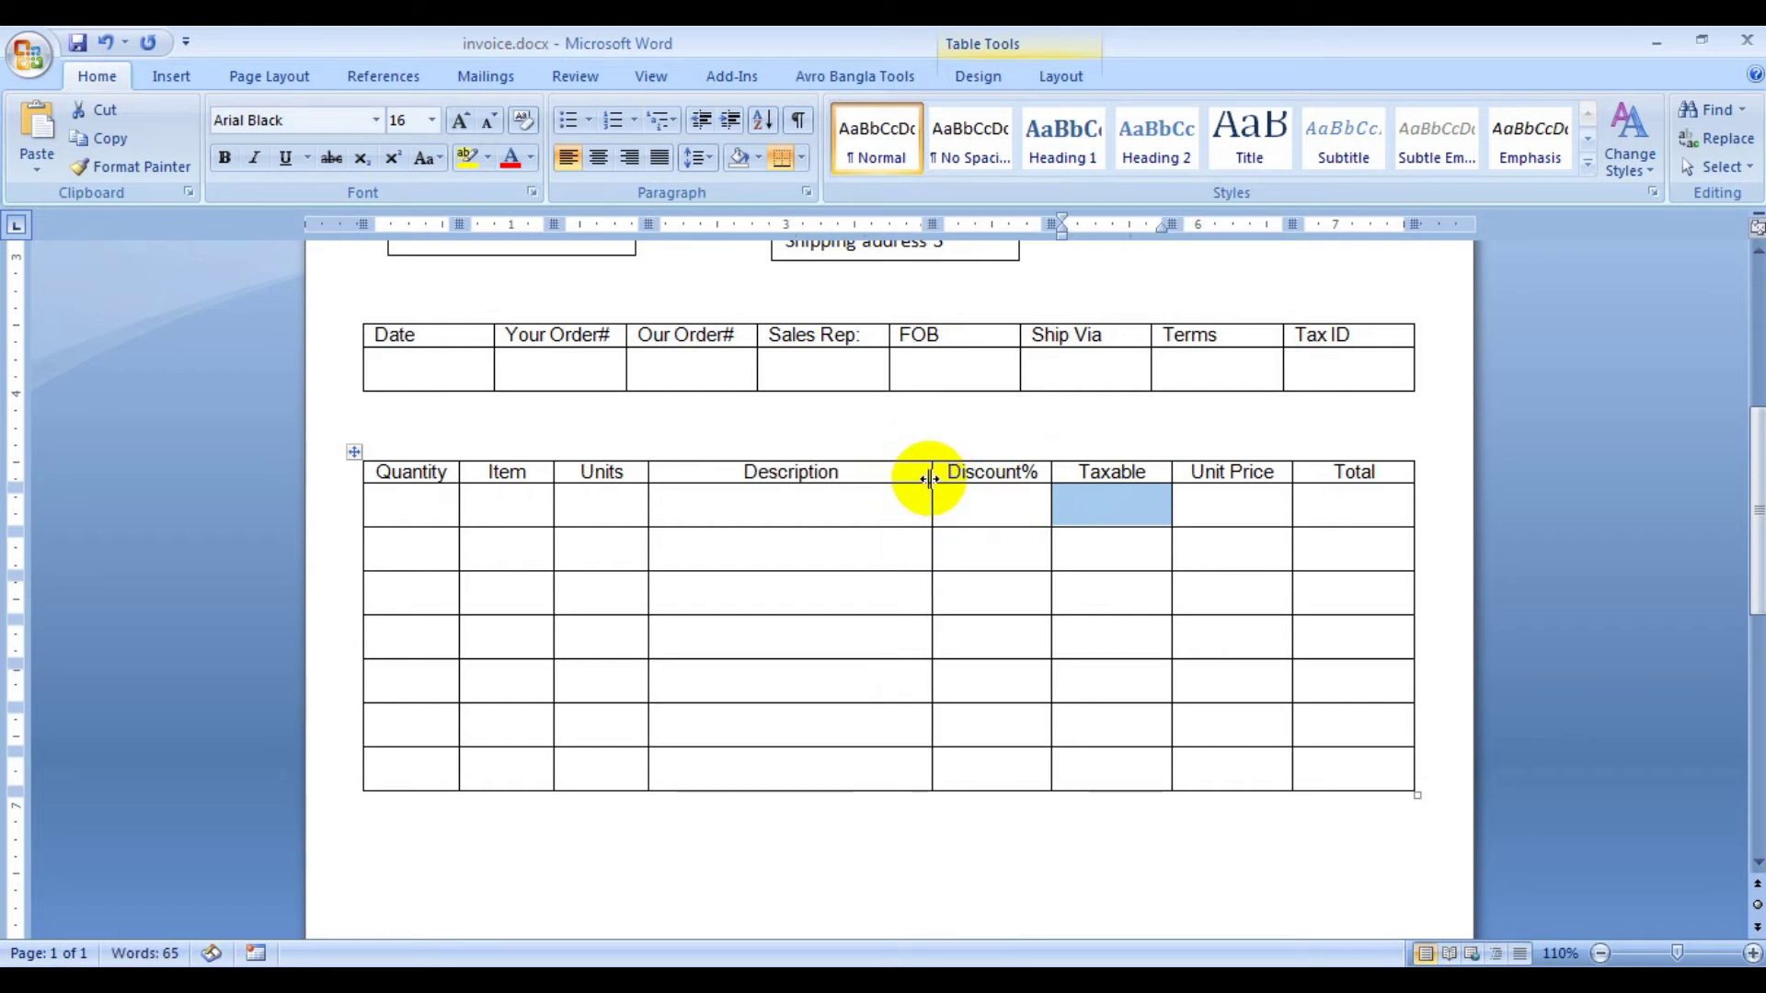
pyautogui.scroll(1, 948, 556)
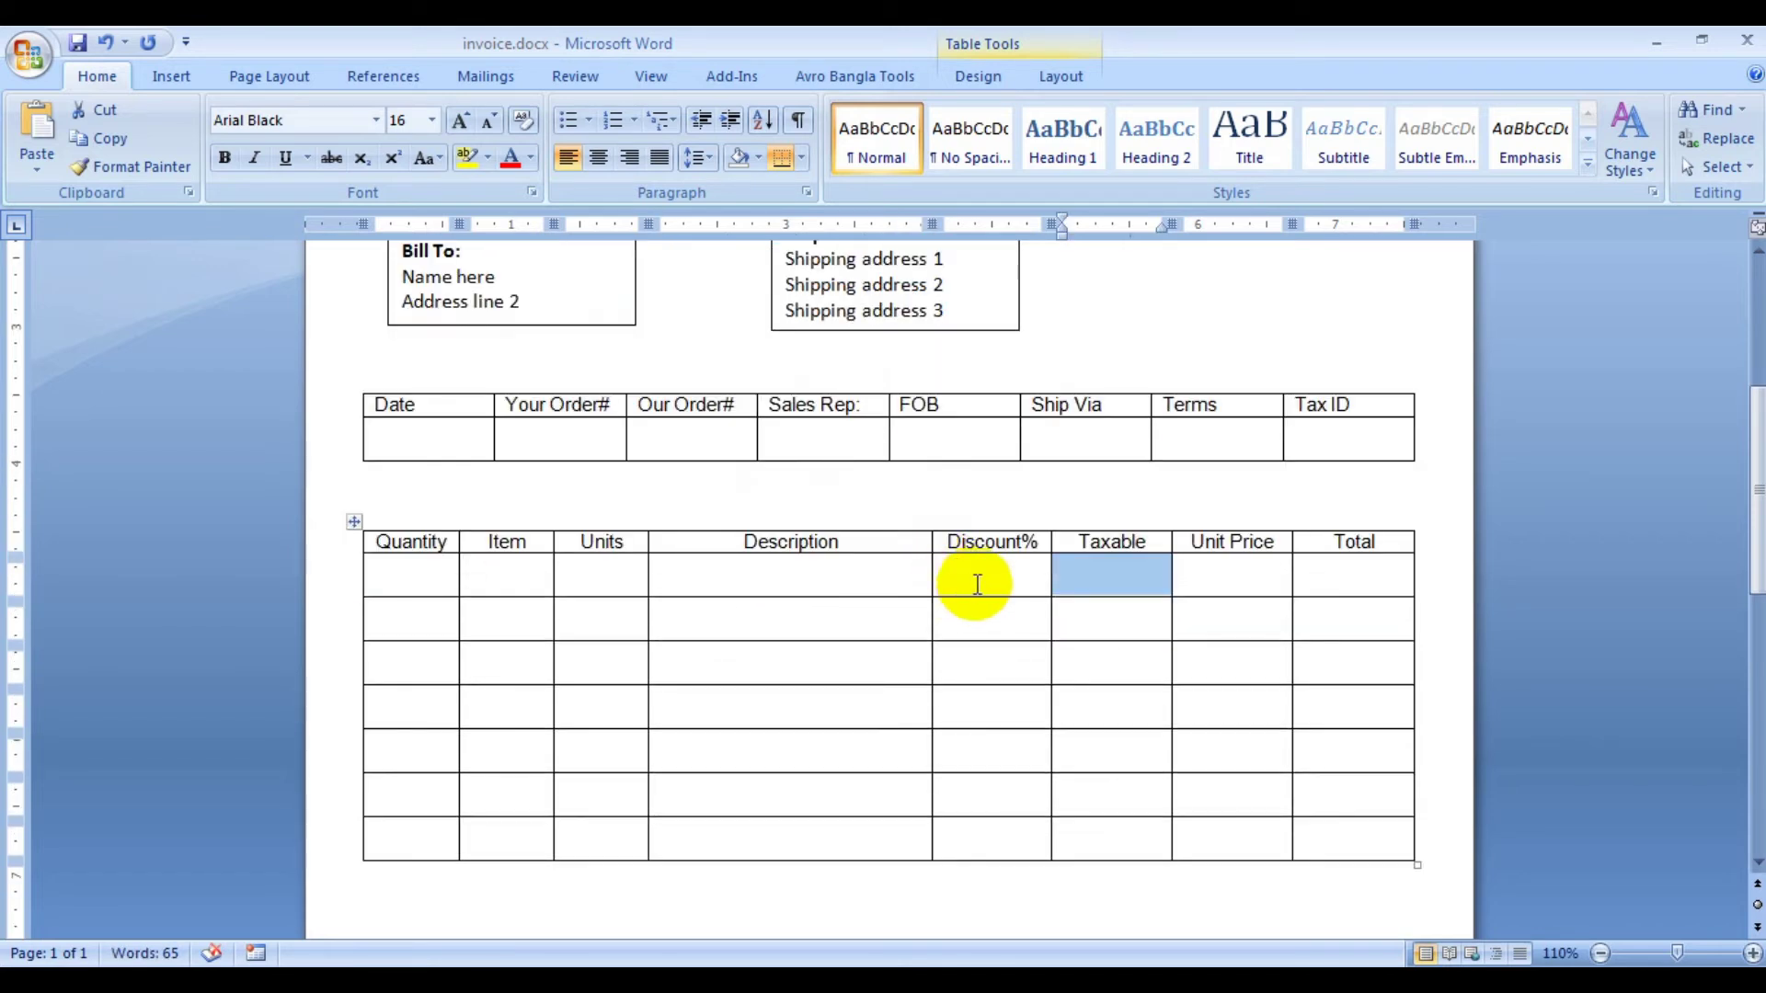
pyautogui.click(966, 575)
pyautogui.scroll(2, 1053, 624)
# - Append five extra blank rows to the line-items table by tabbing from its last cell
pyautogui.scroll(-5, 1025, 626)
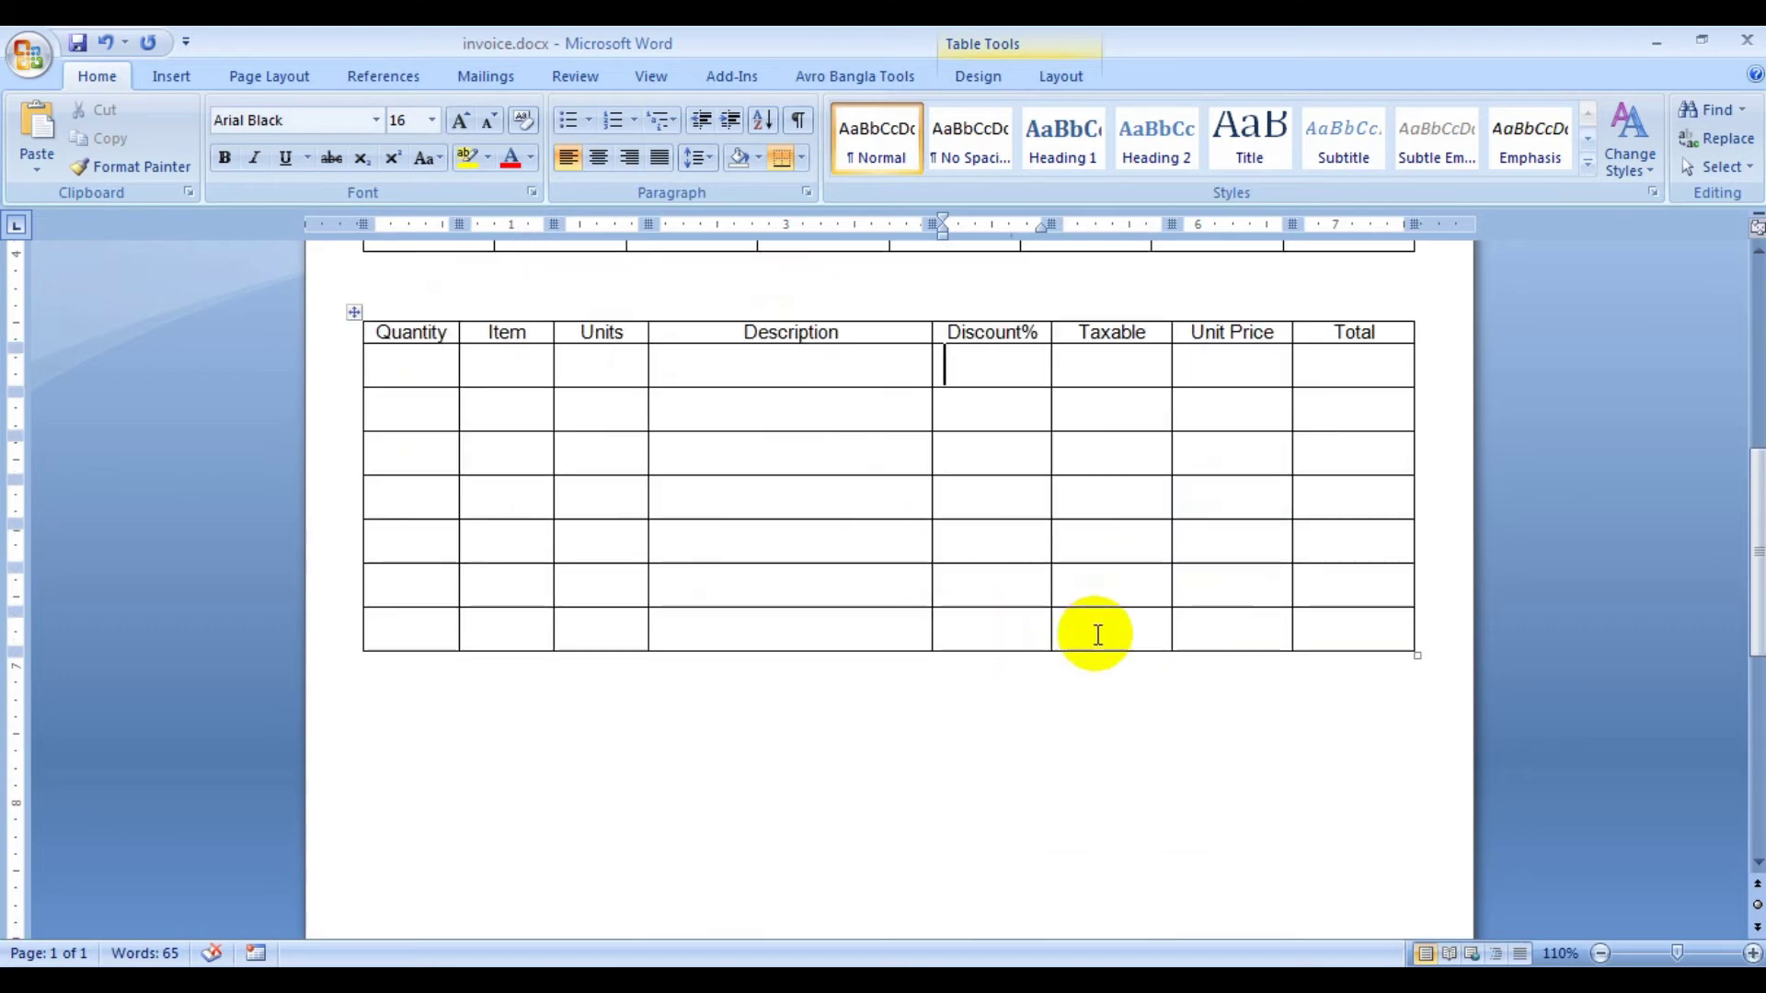
pyautogui.scroll(-3, 1095, 631)
pyautogui.scroll(2, 1312, 631)
pyautogui.click(1334, 561)
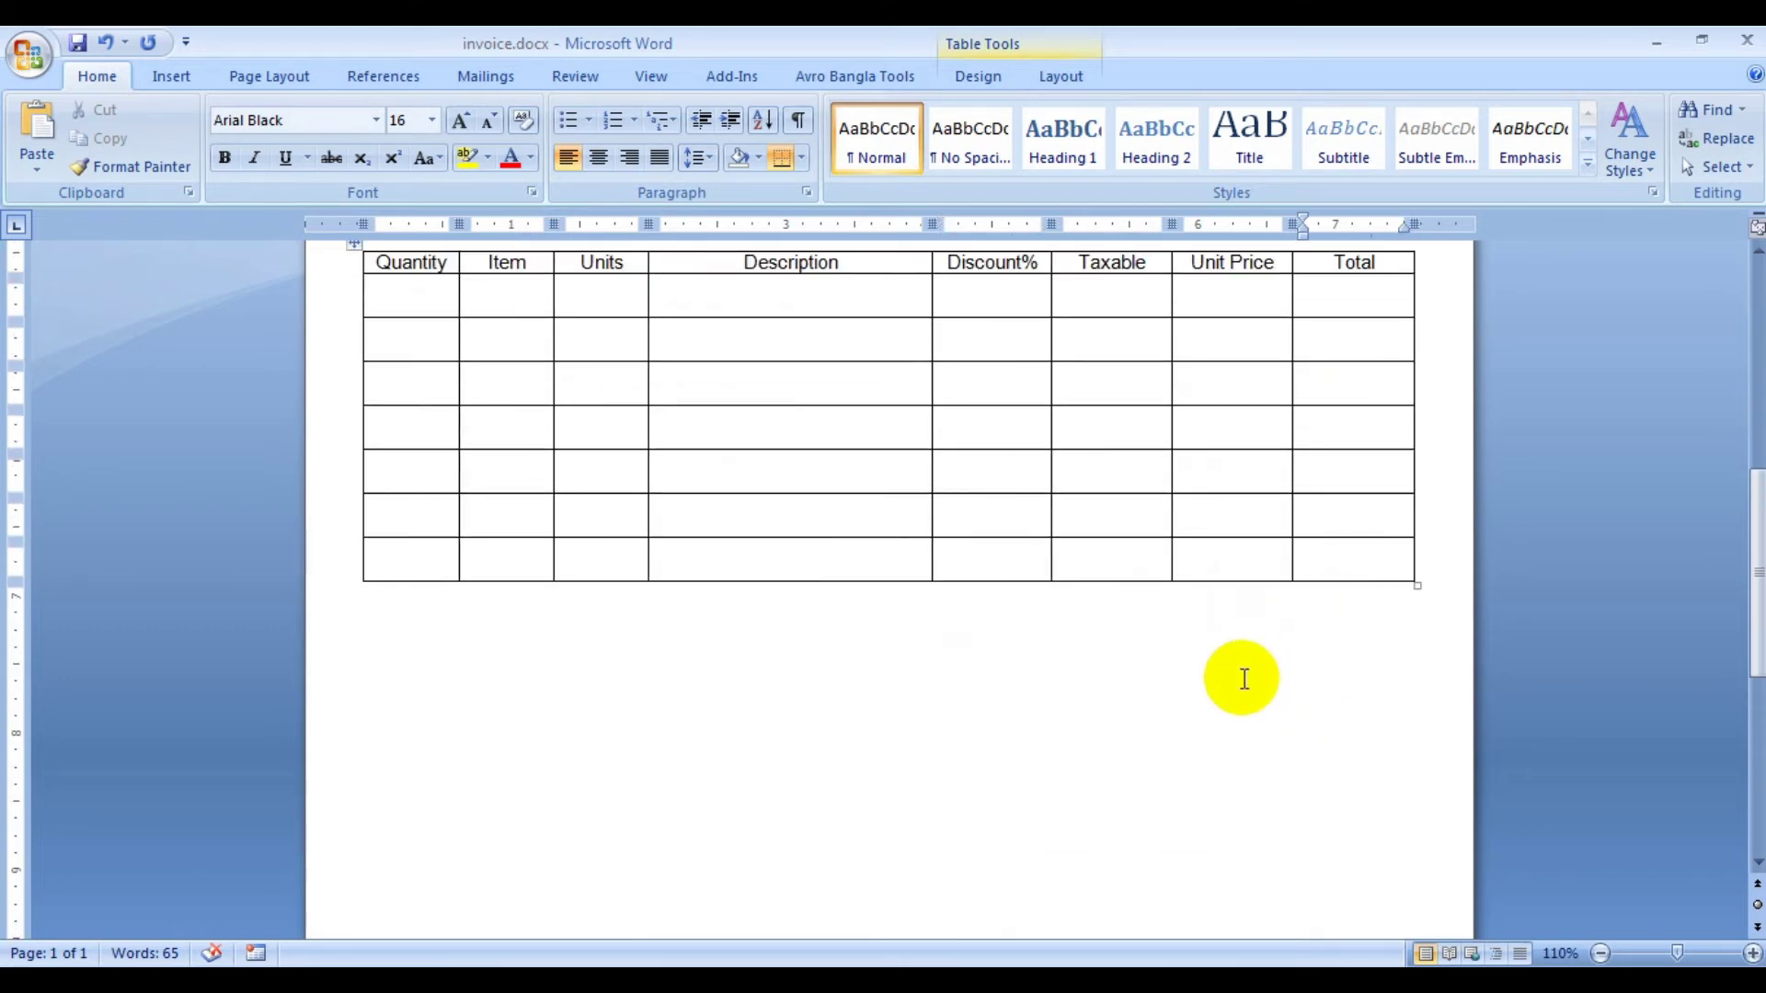
pyautogui.press('Tab')
pyautogui.press('Tab')
pyautogui.click(1345, 603)
pyautogui.press('Tab')
pyautogui.click(1353, 643)
pyautogui.press('Tab')
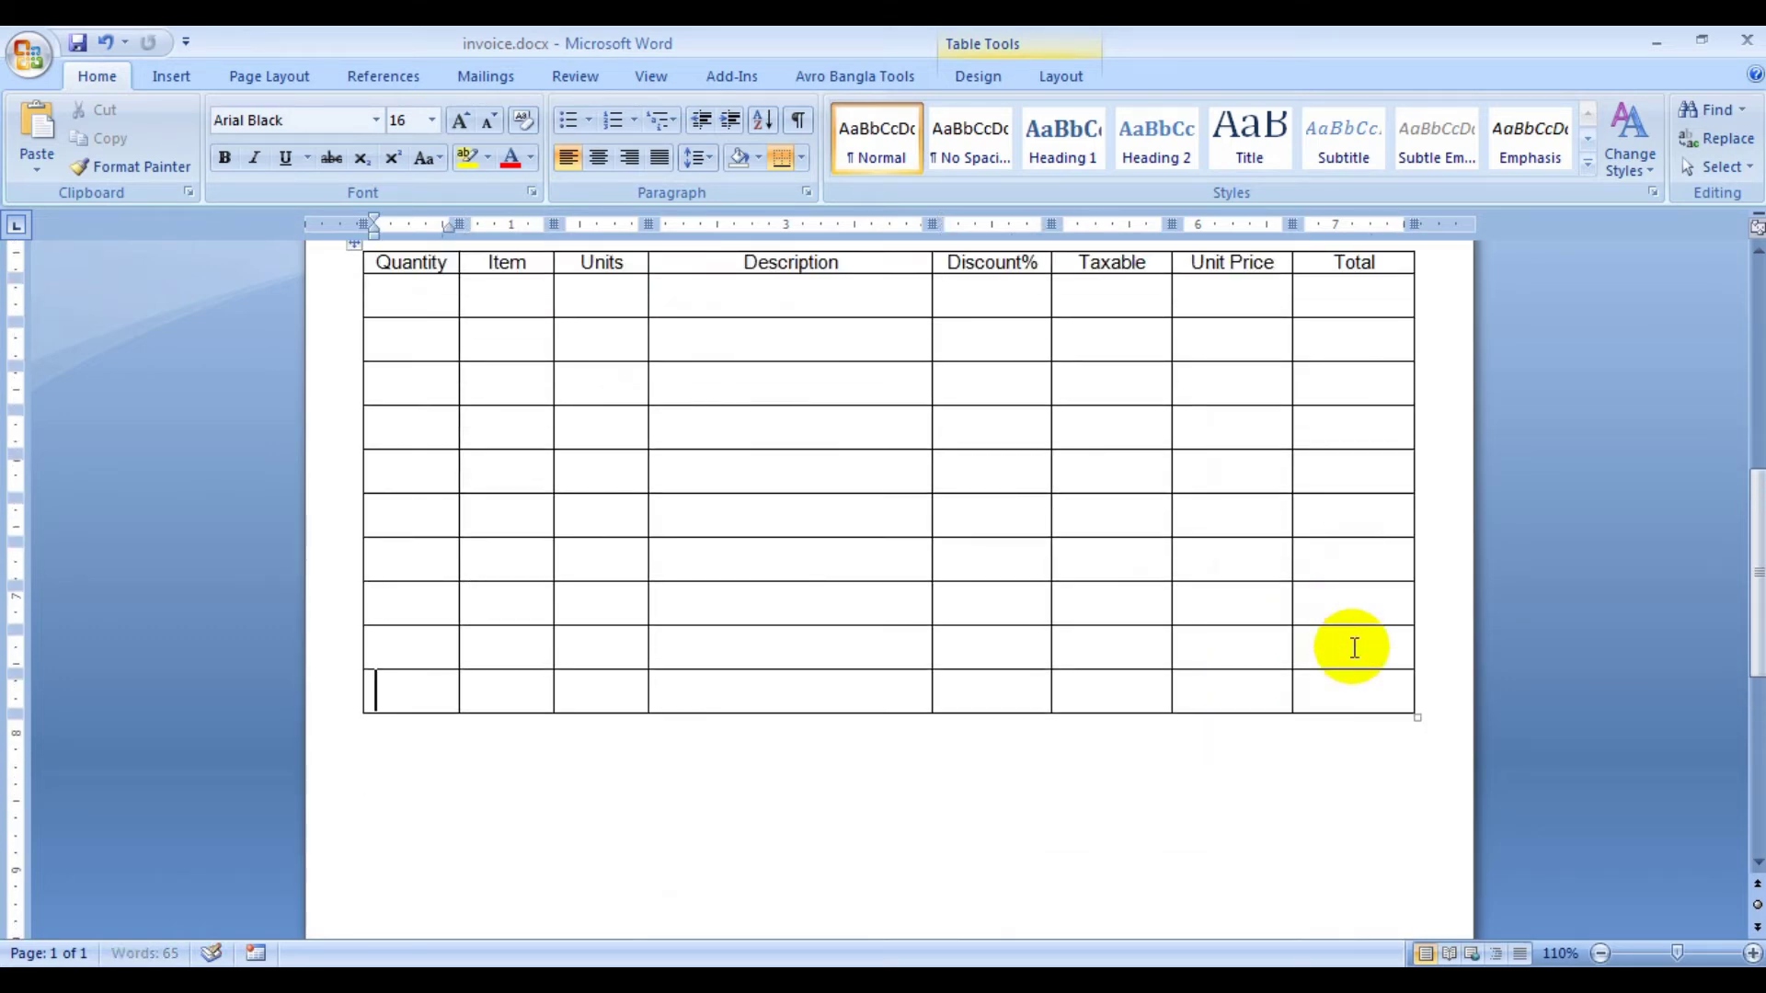
pyautogui.scroll(-7, 1306, 704)
pyautogui.scroll(4, 1302, 708)
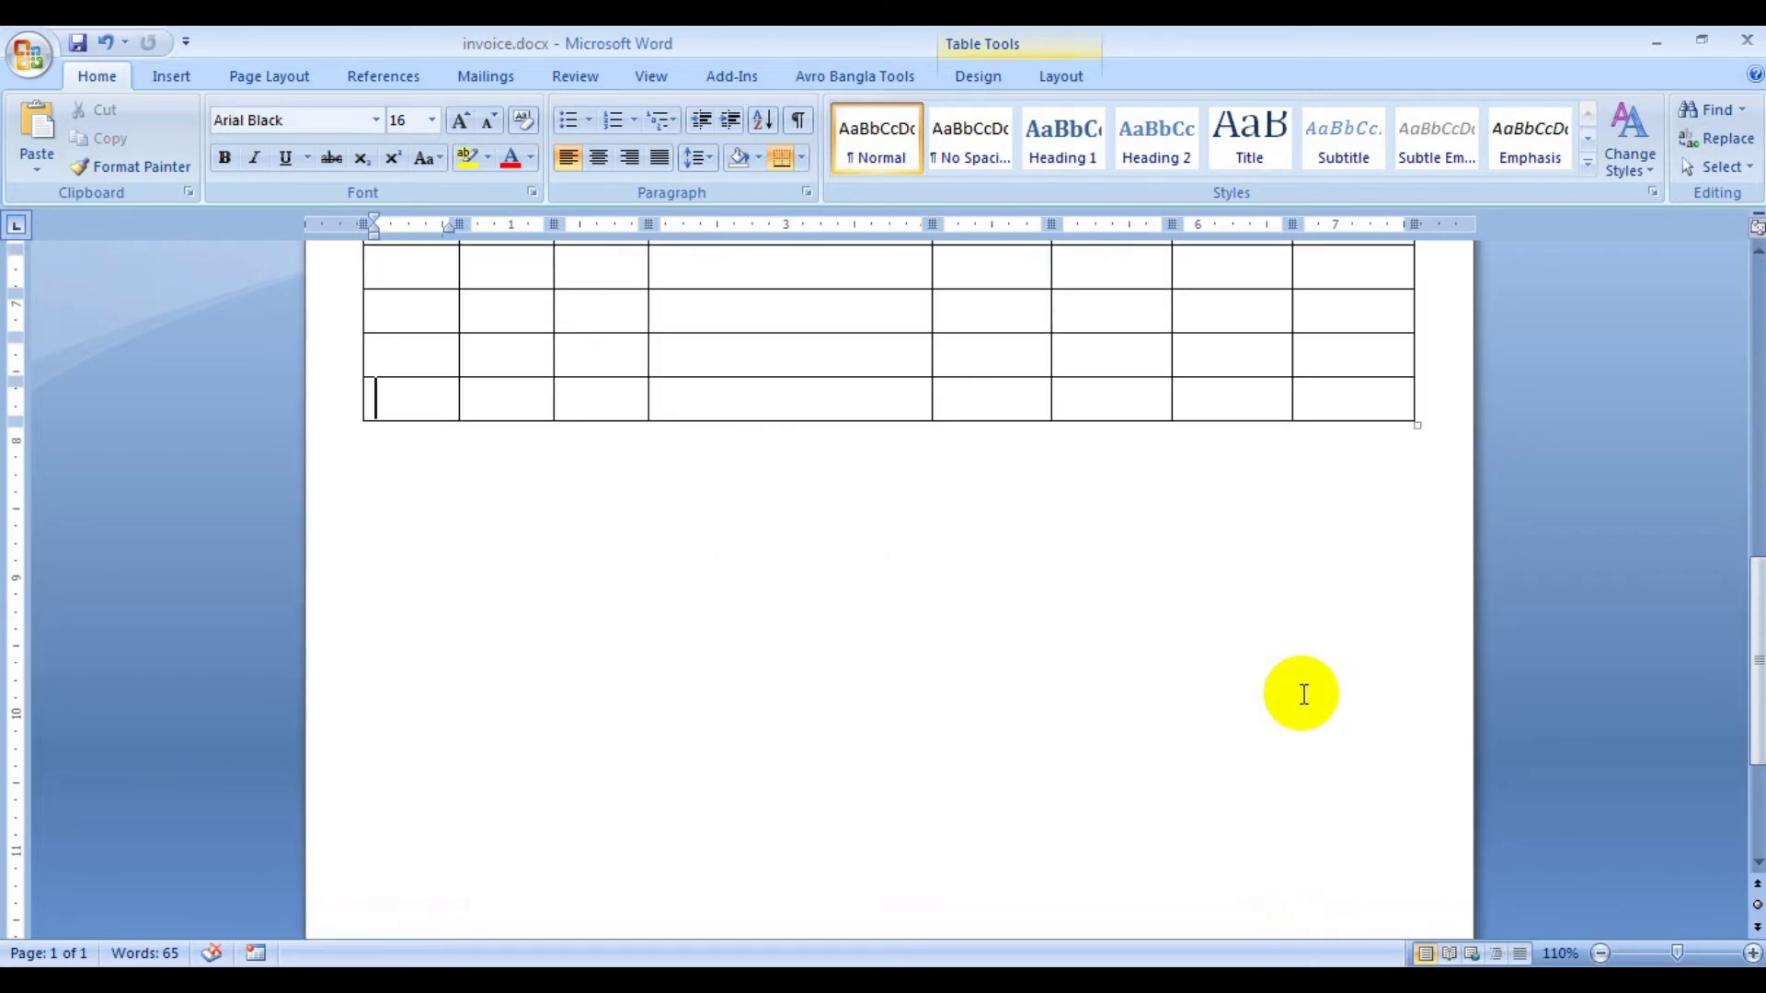
pyautogui.scroll(3, 1299, 697)
pyautogui.click(1341, 690)
pyautogui.press('Tab')
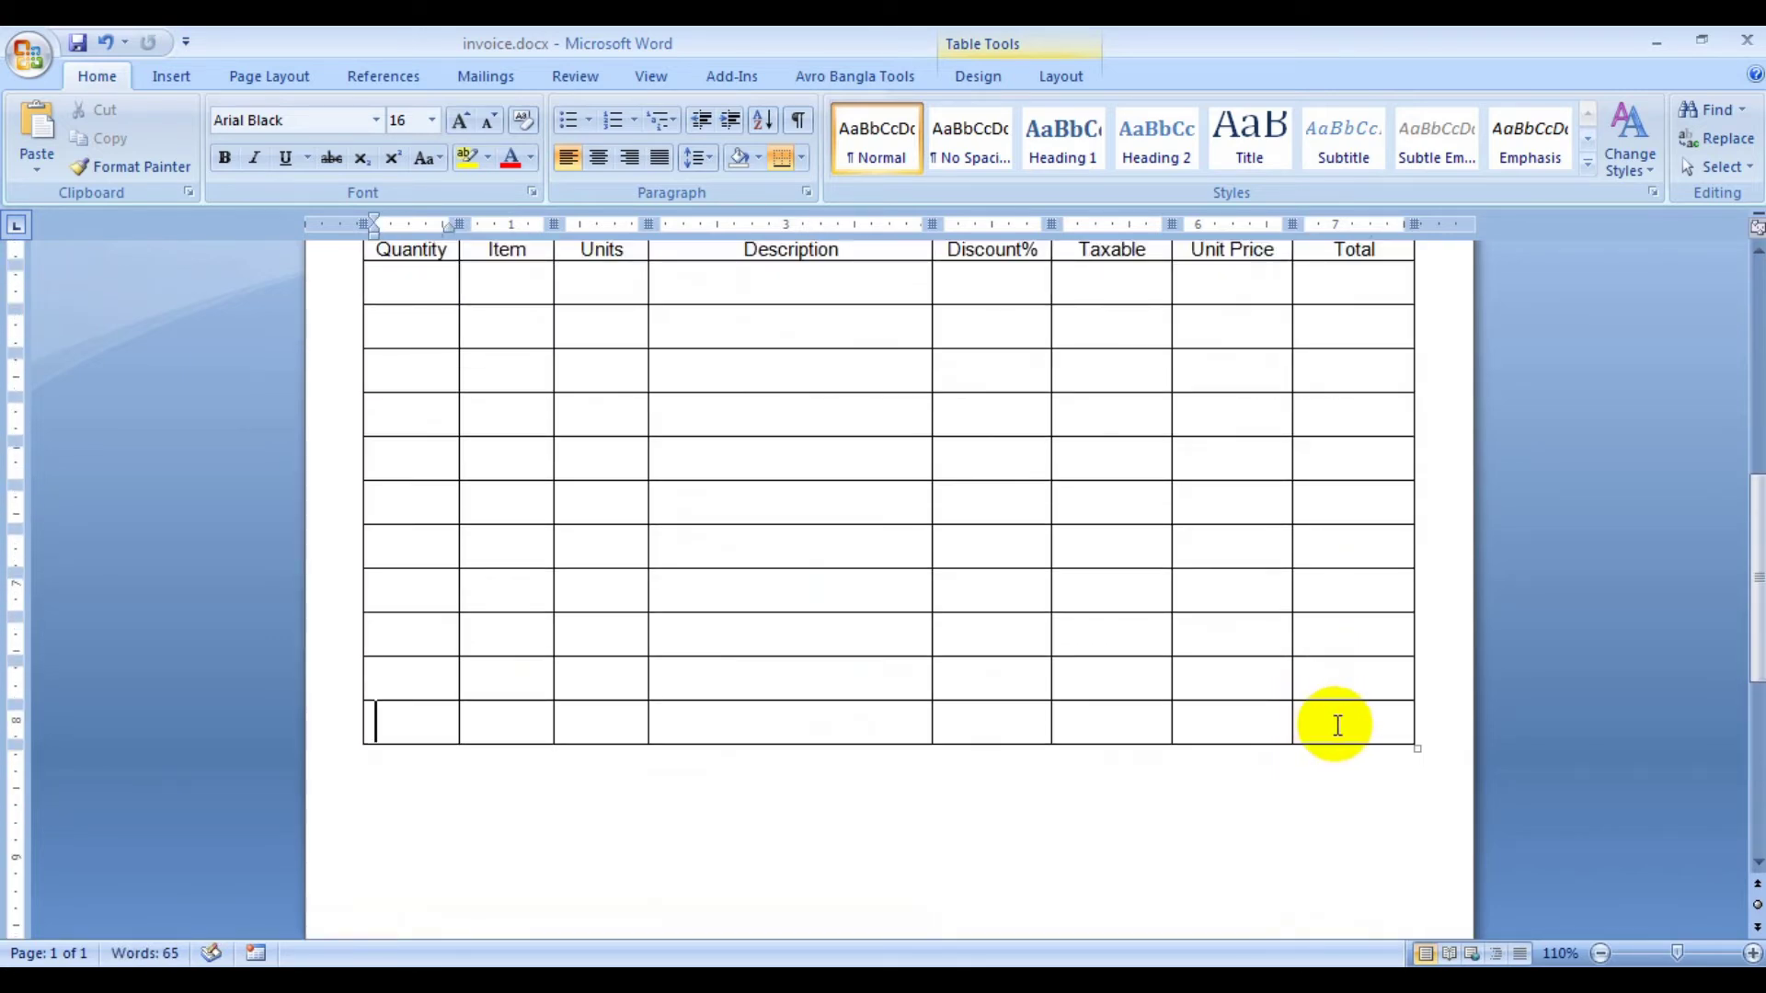
pyautogui.click(1336, 721)
pyautogui.press('Tab')
pyautogui.scroll(-2, 1254, 721)
pyautogui.scroll(5, 1107, 651)
pyautogui.scroll(-3, 1107, 651)
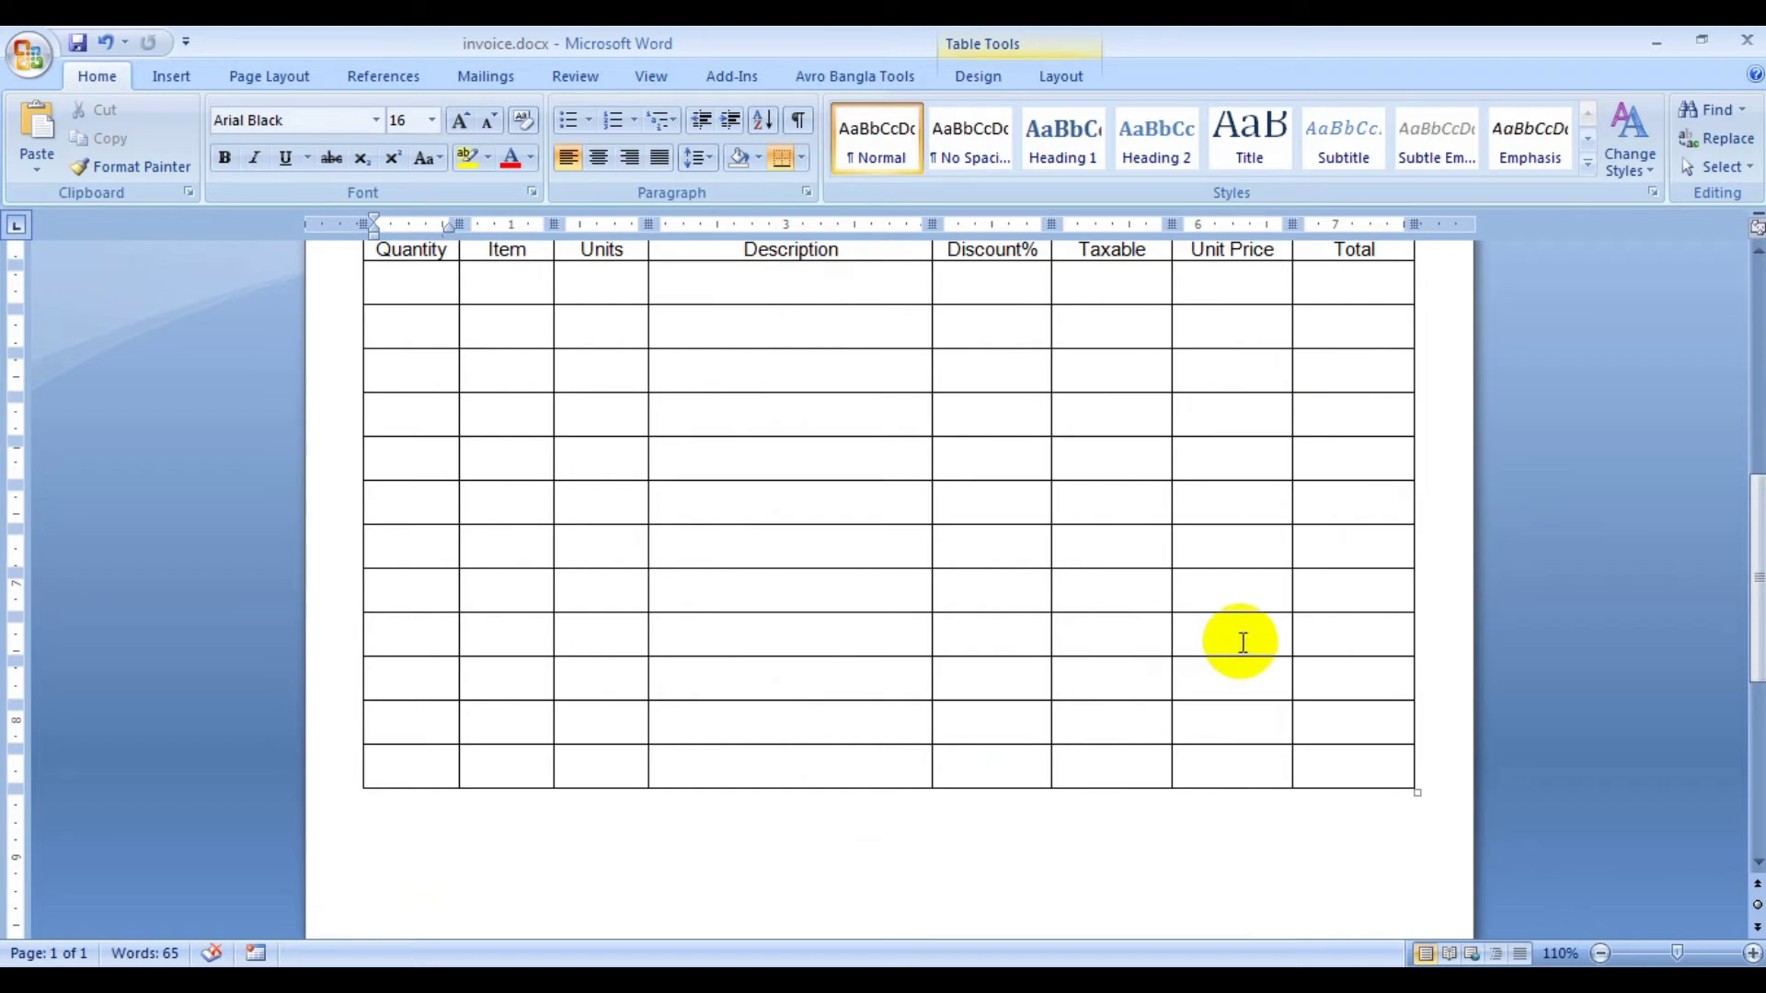
pyautogui.click(1226, 721)
pyautogui.click(1210, 635)
pyautogui.click(1202, 602)
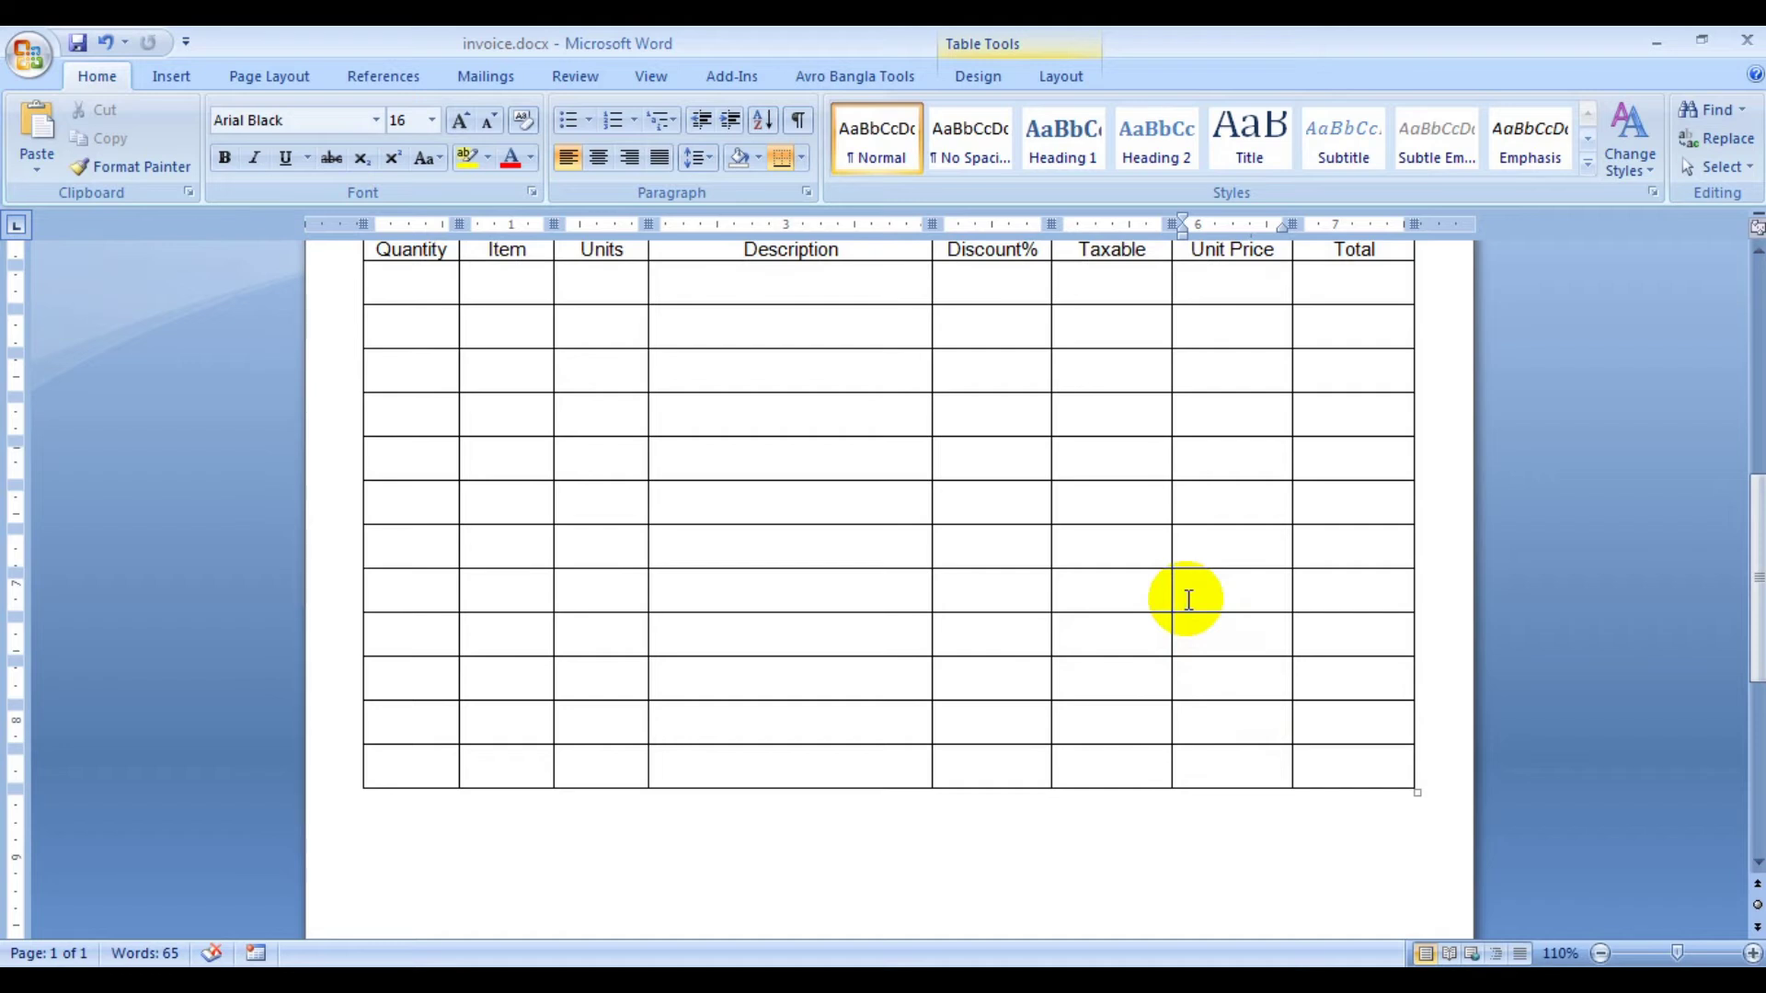
# - Set the lower Unit Price summary cells to 10-point Arial
pyautogui.write('$')
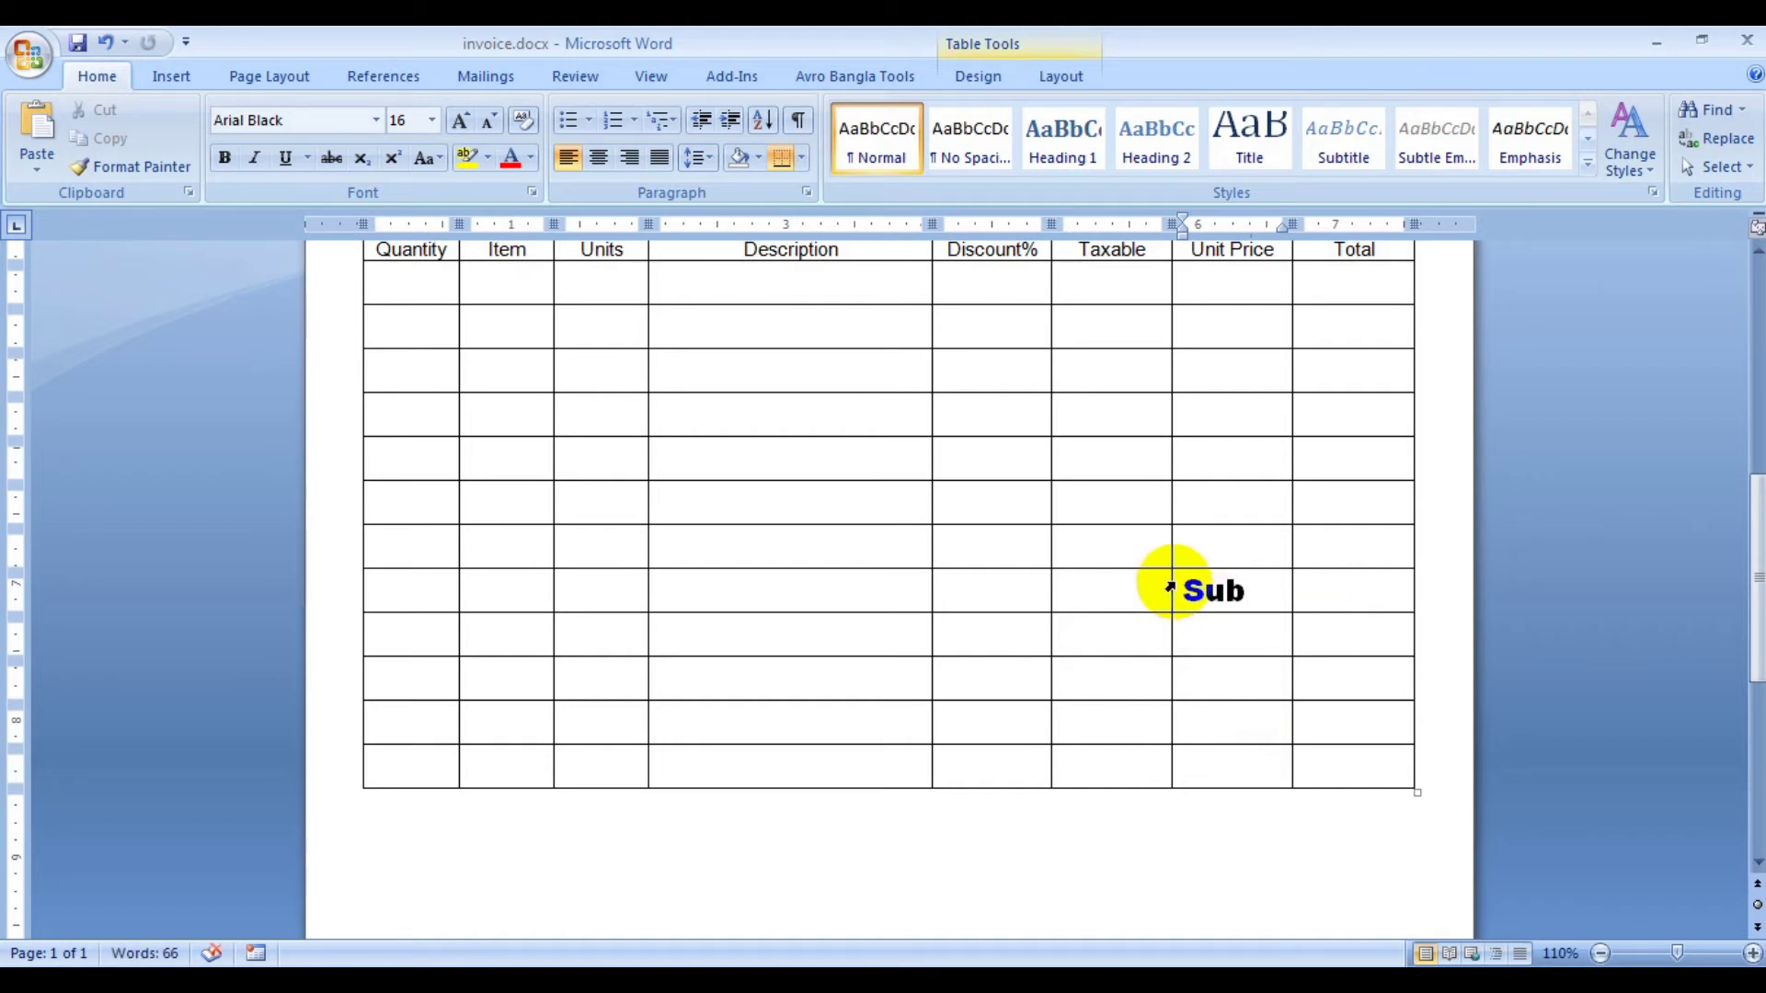
pyautogui.moveTo(1177, 593); pyautogui.dragTo(1248, 755)
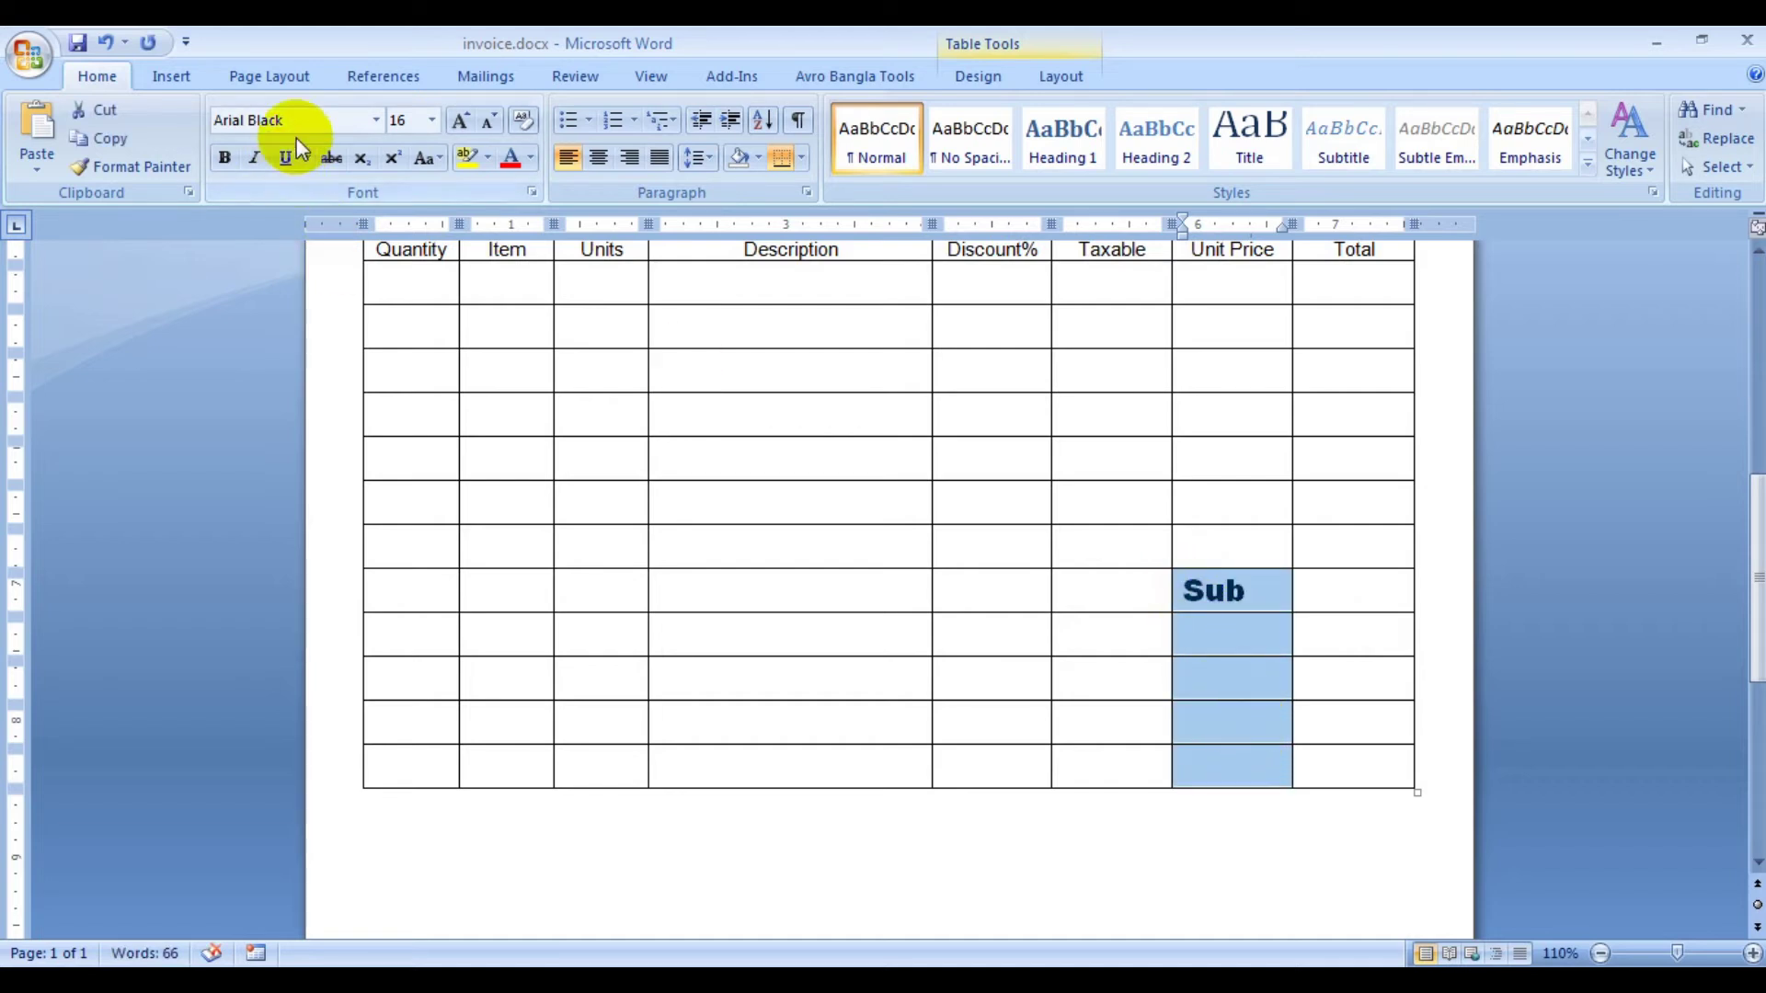
pyautogui.click(374, 122)
pyautogui.click(295, 267)
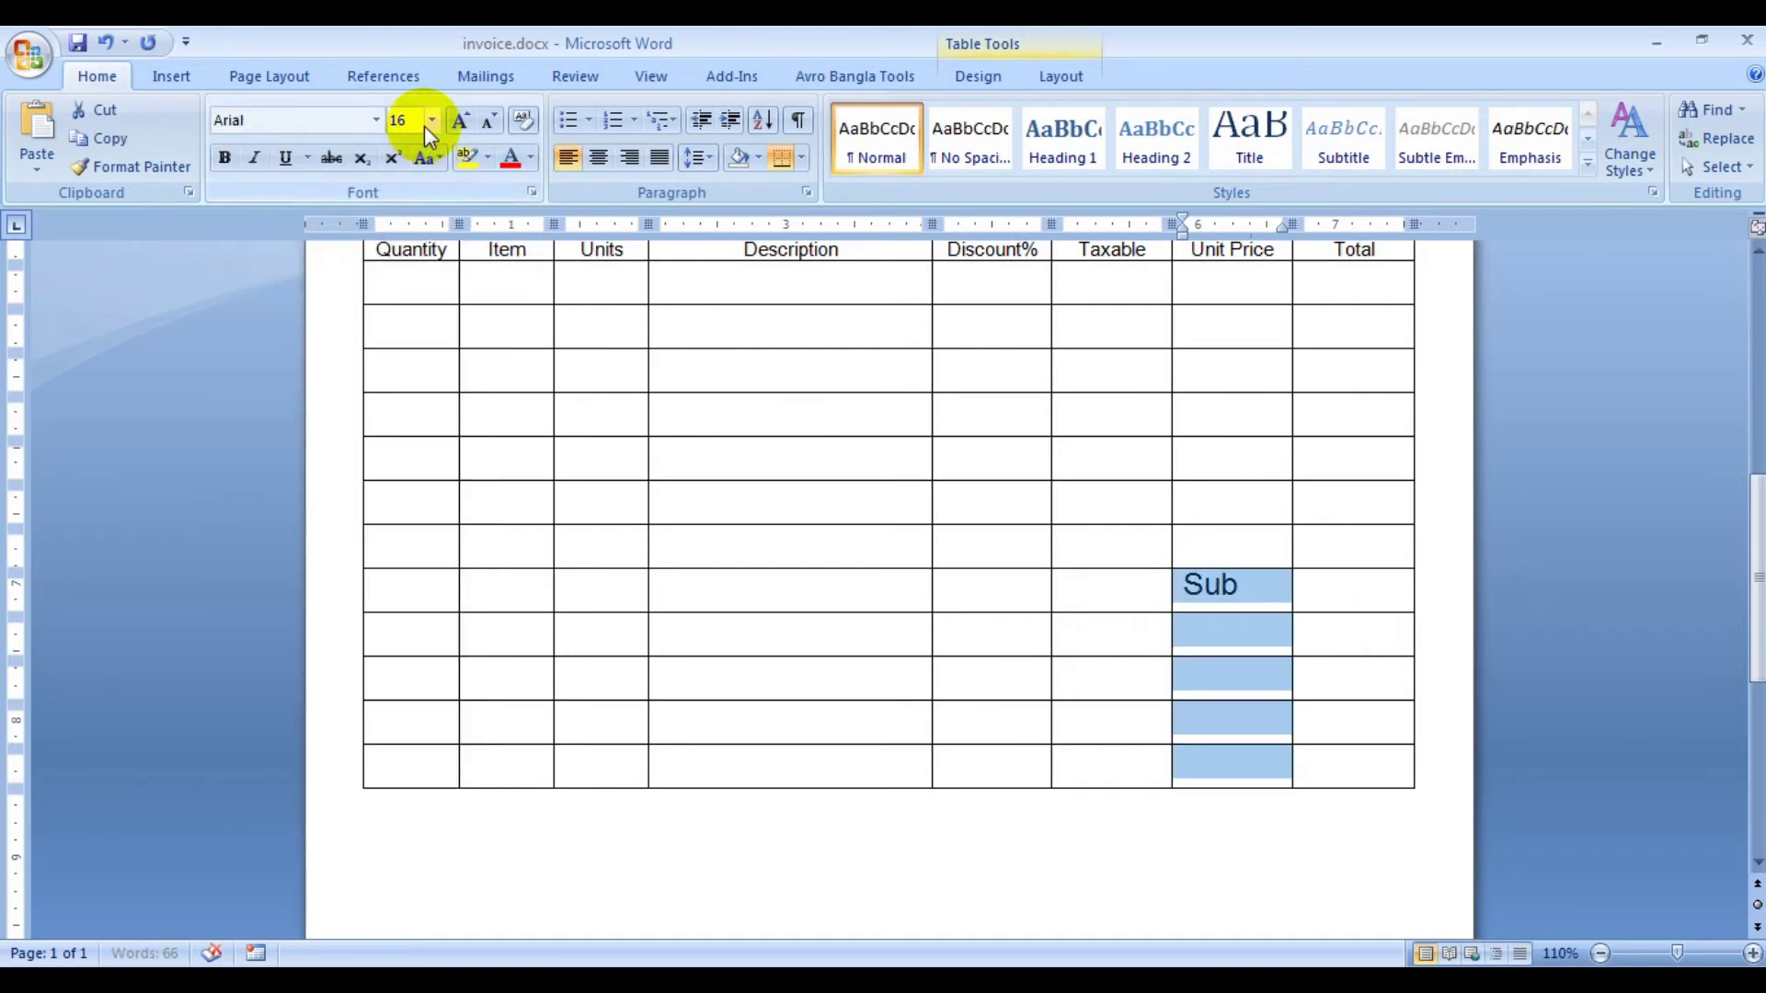
pyautogui.click(430, 121)
pyautogui.click(413, 192)
# - Label those cells Subtotal, Tax, Shipping, Miscellaneous and Balance Due
pyautogui.click(1221, 575)
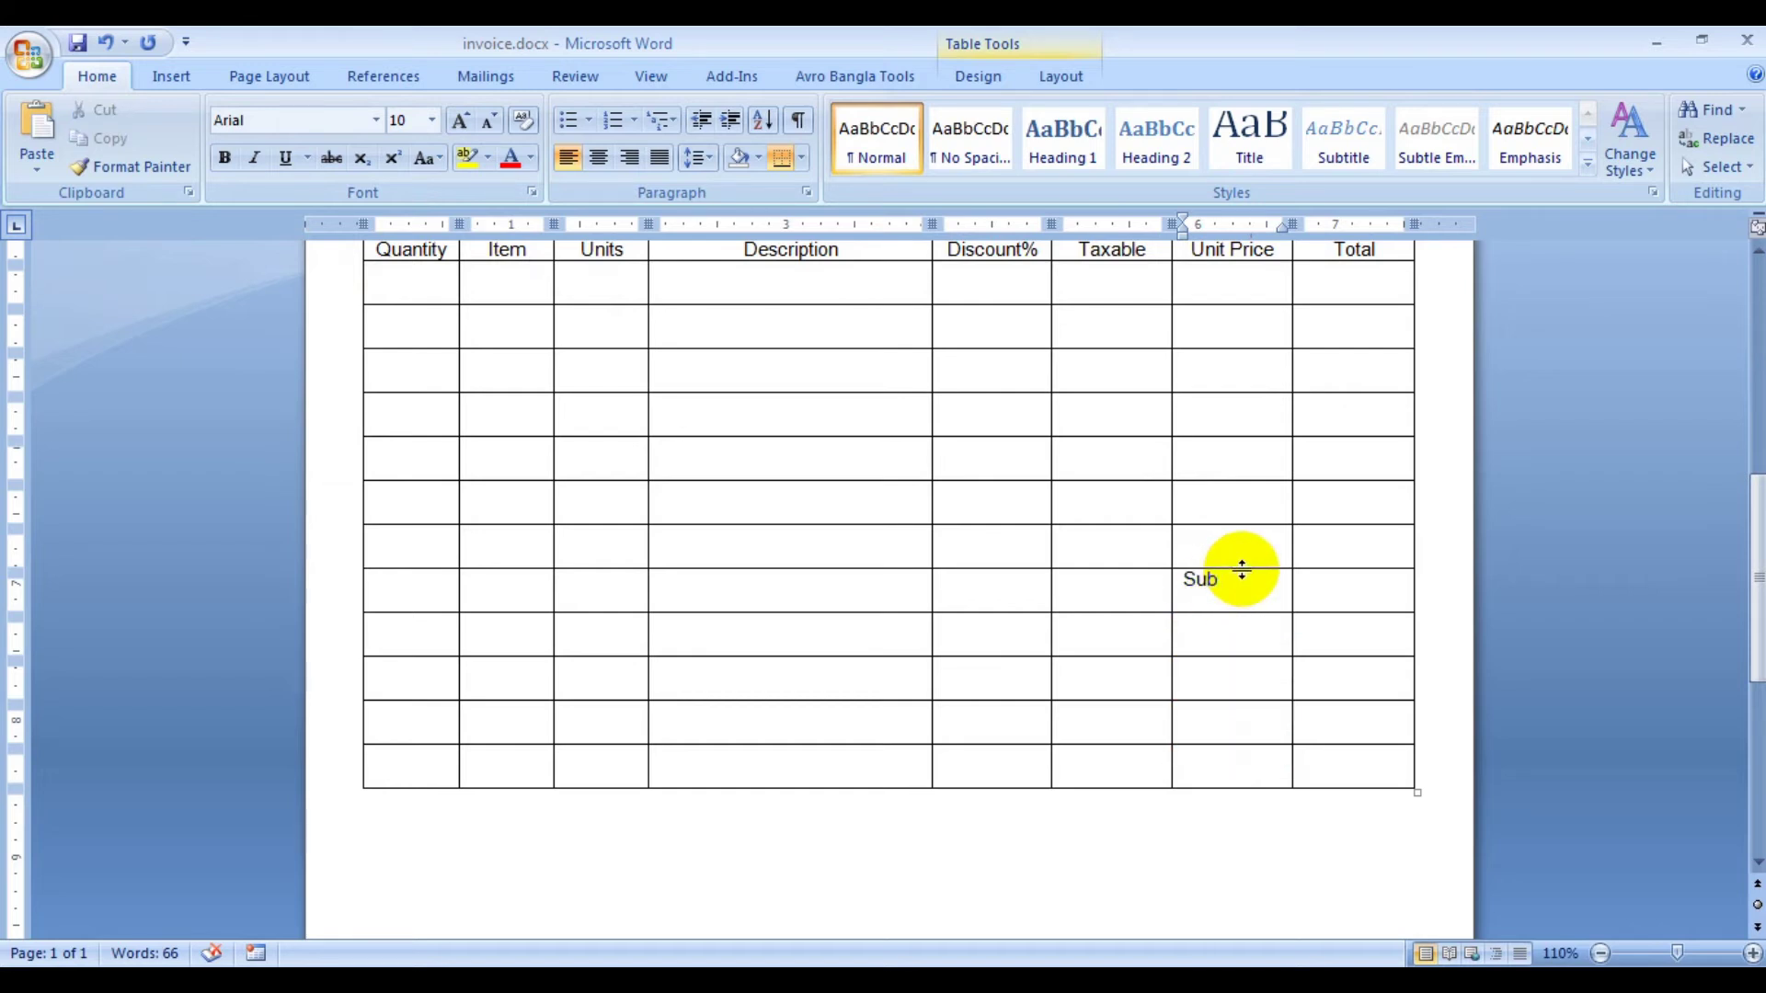
pyautogui.write('total')
pyautogui.click(1241, 632)
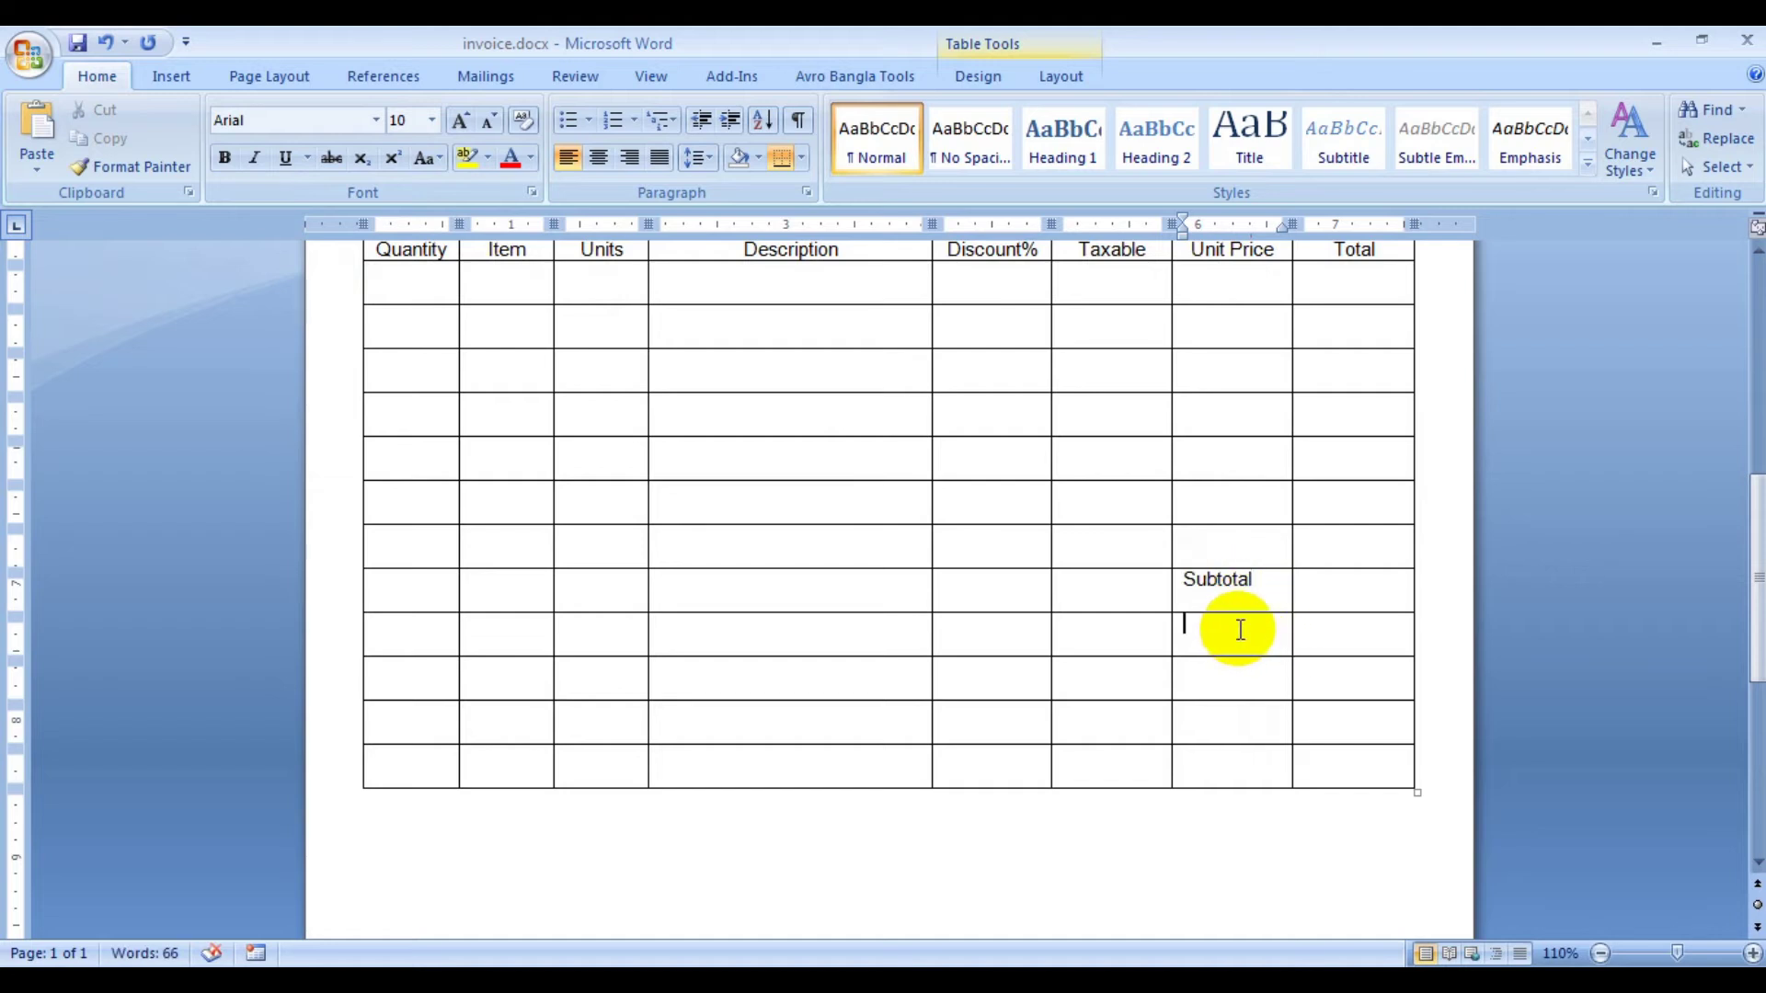
pyautogui.write('Tax')
pyautogui.click(1218, 676)
pyautogui.write('s')
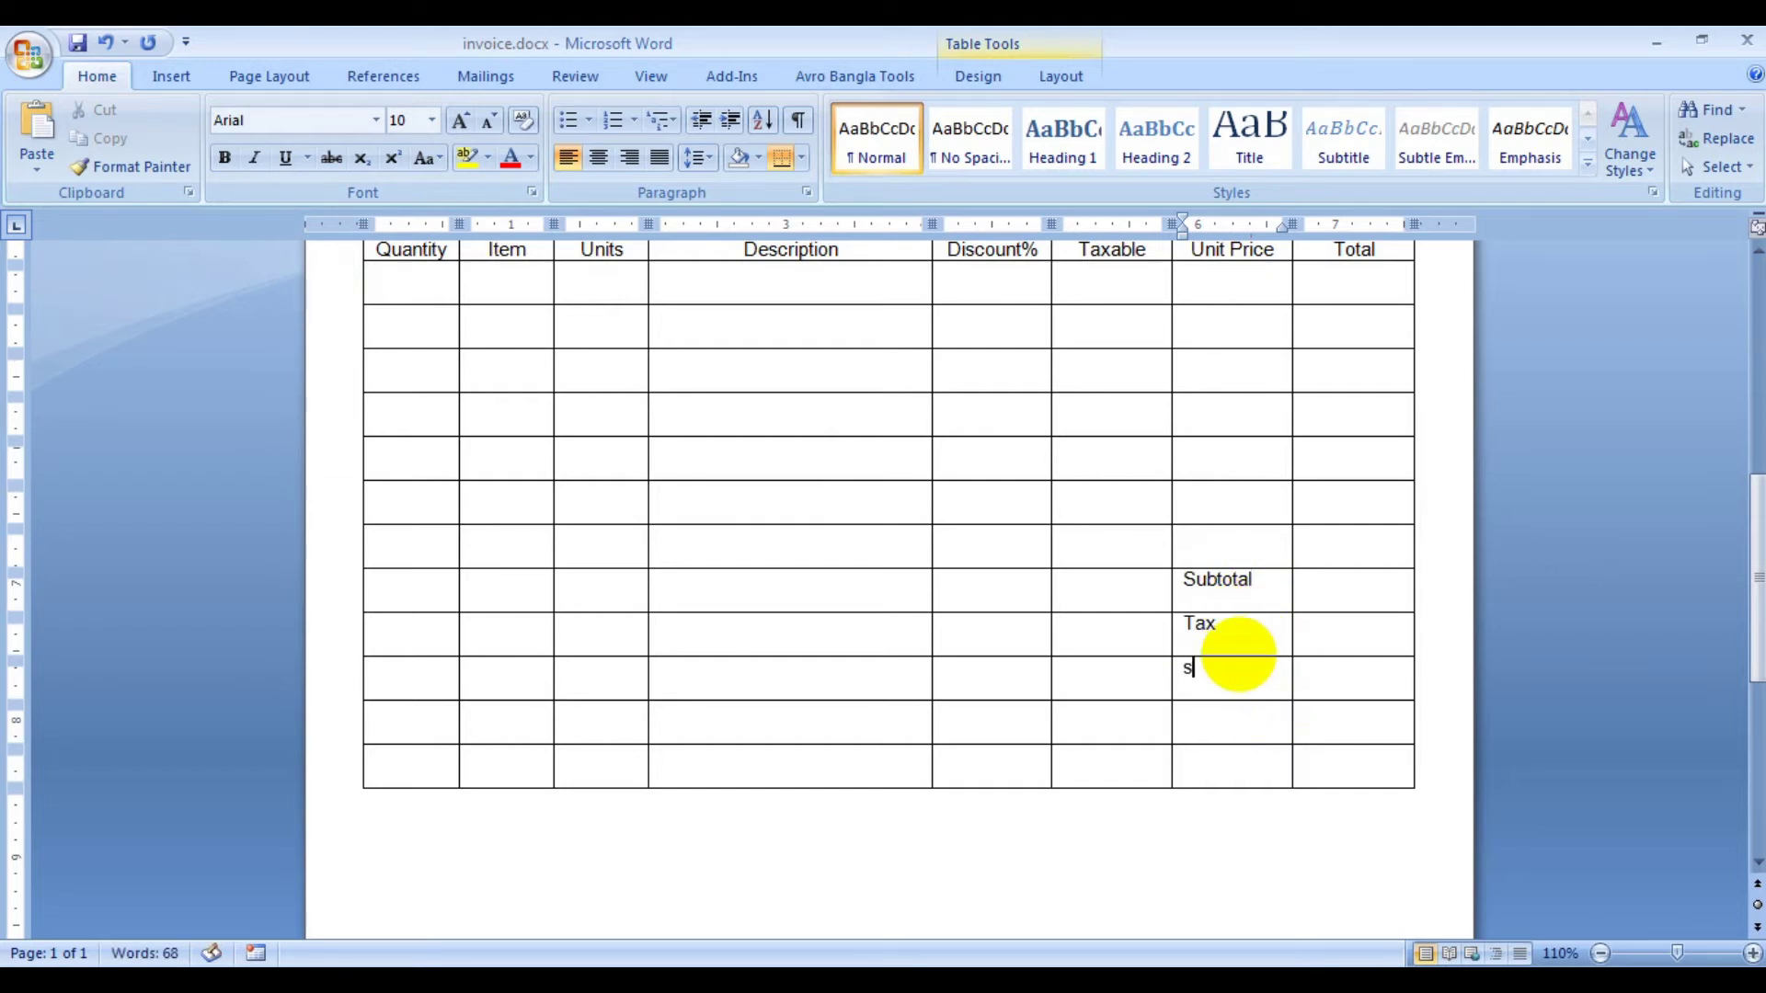
pyautogui.write('hi')
pyautogui.write('ppin')
pyautogui.write('g')
pyautogui.click(1258, 717)
pyautogui.write('Miscella')
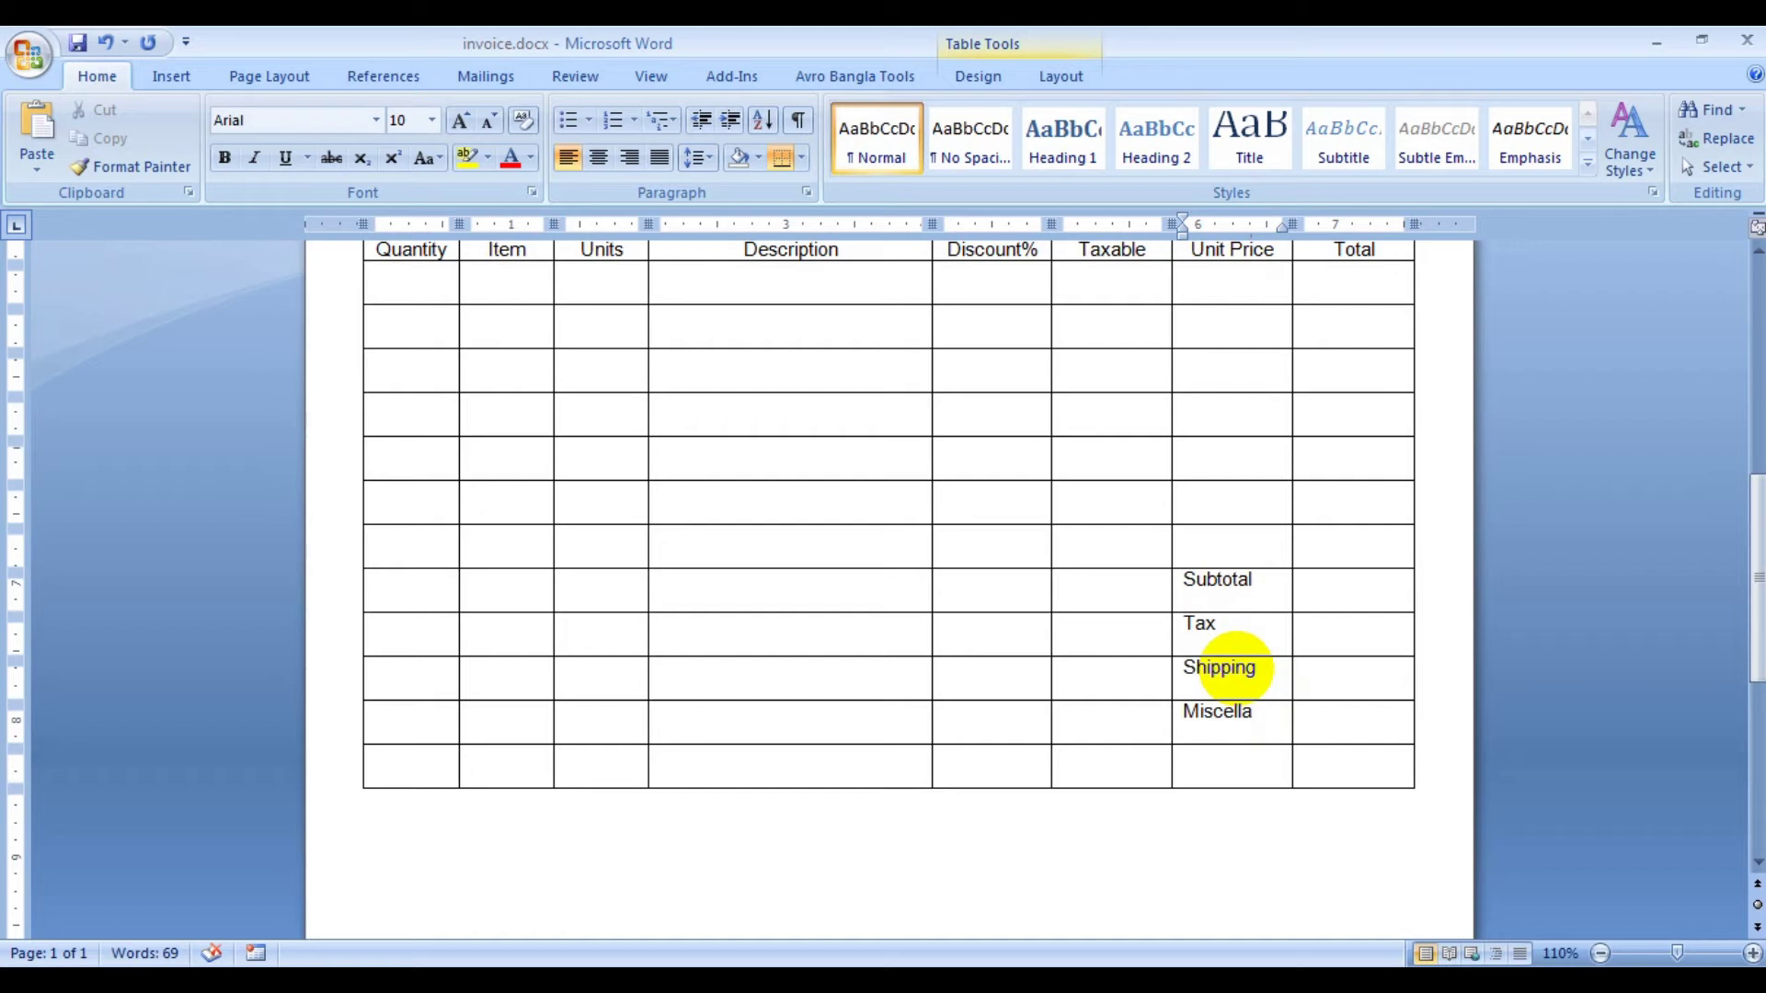
pyautogui.write('neous')
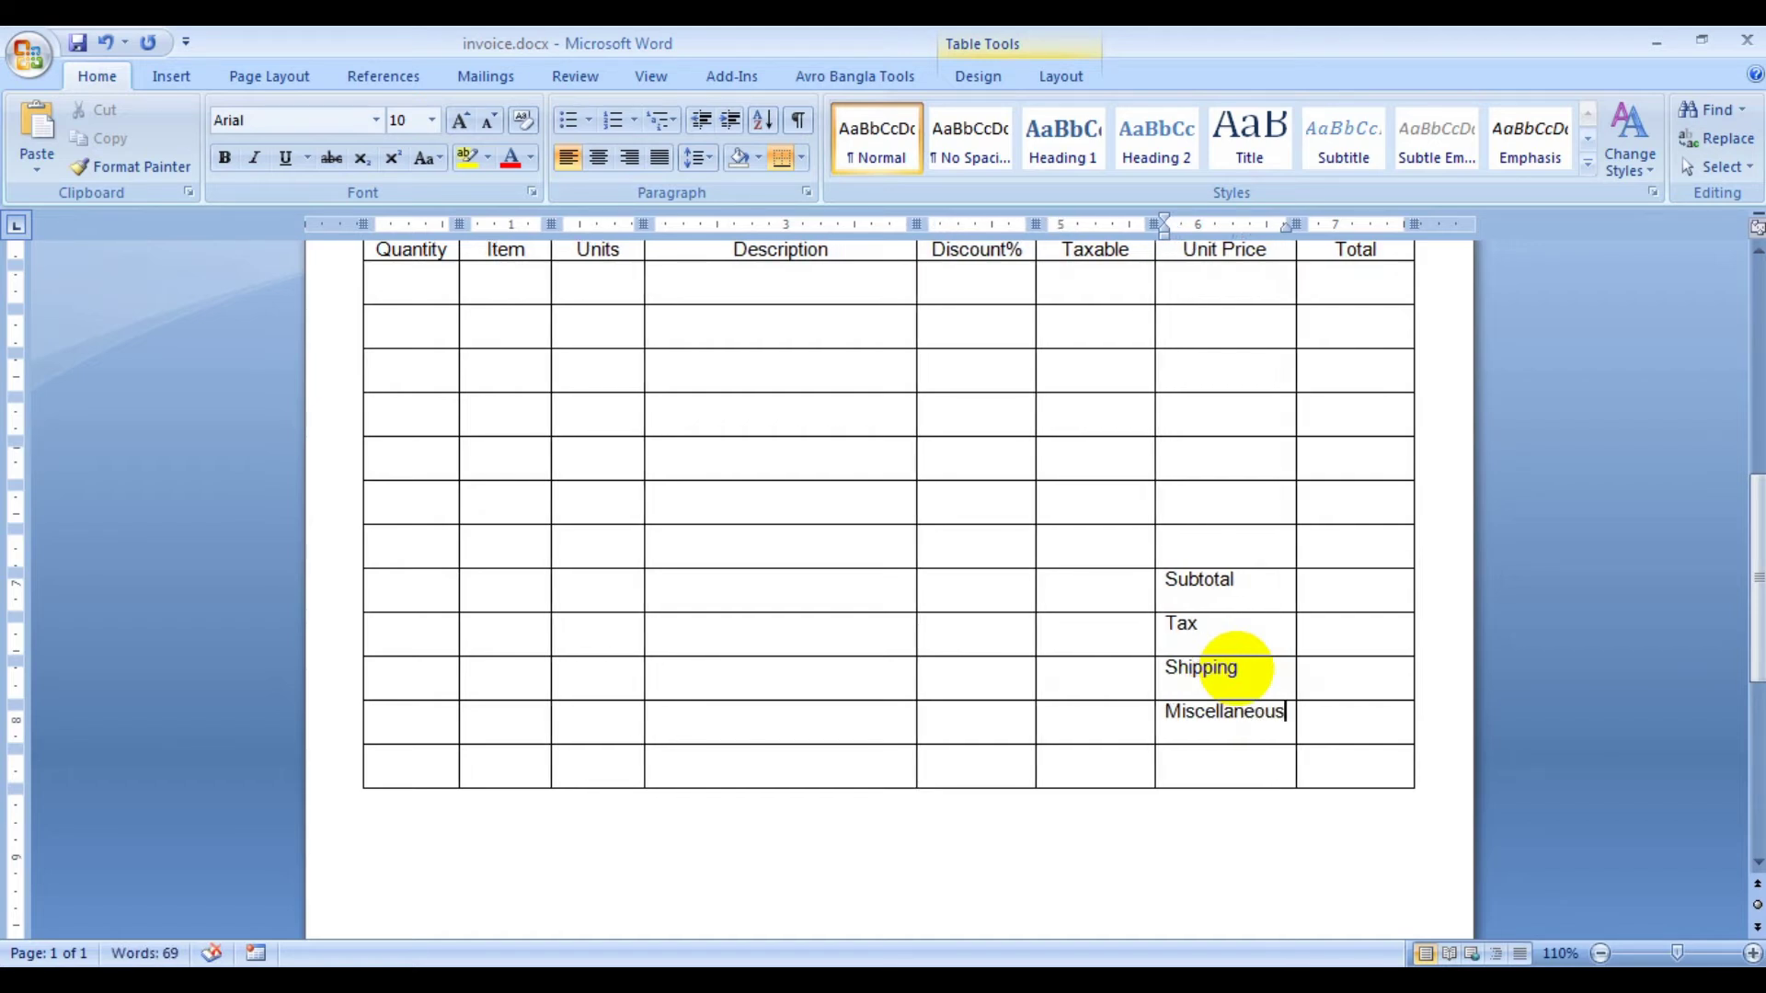
pyautogui.click(1205, 763)
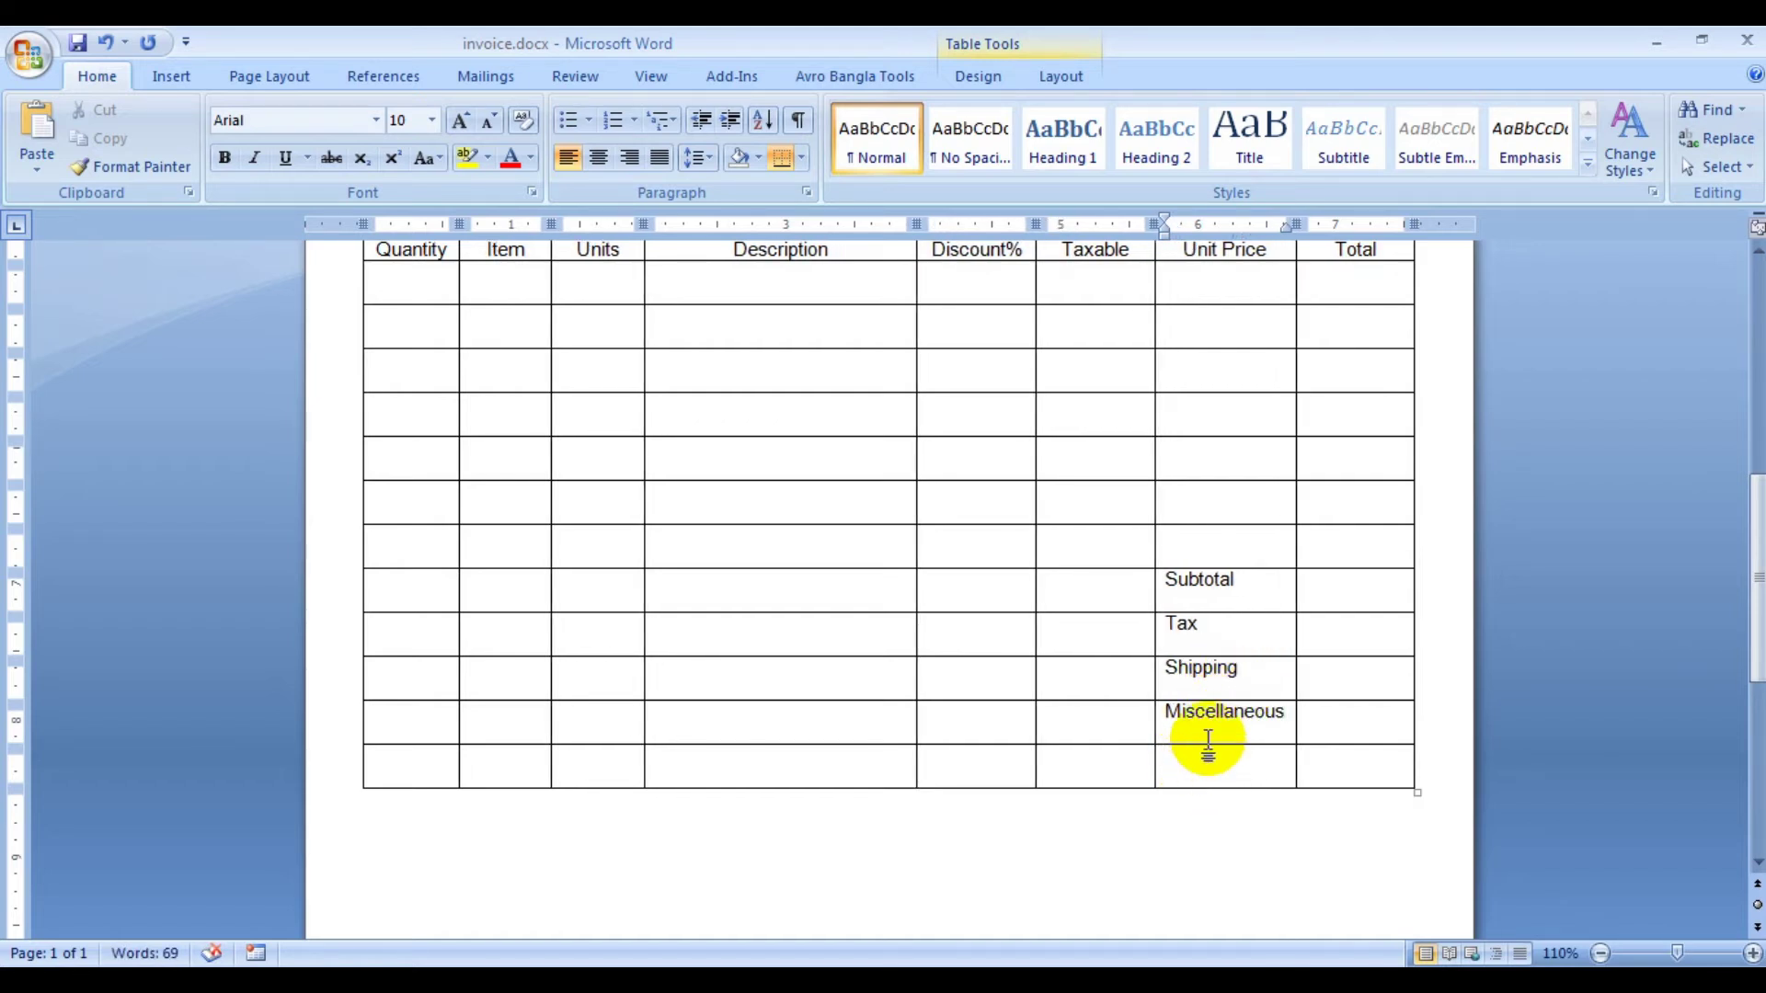
pyautogui.write('Balan')
pyautogui.write('ce Due')
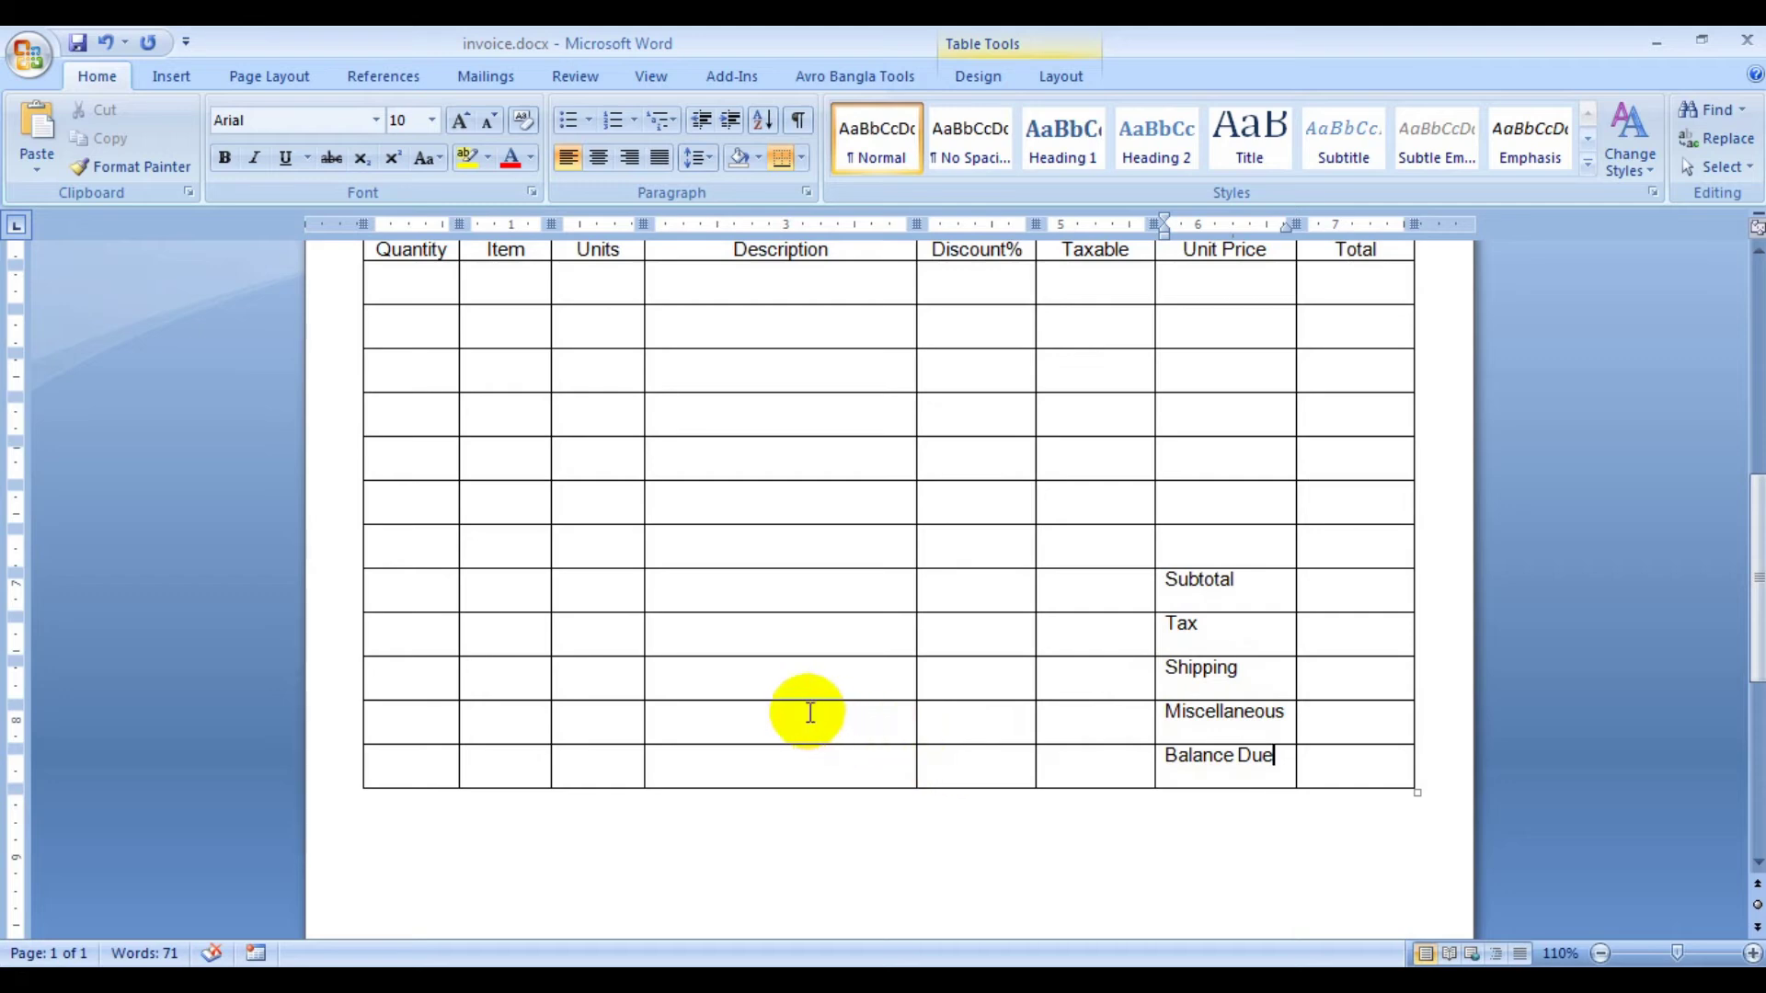
pyautogui.scroll(2, 819, 698)
# - Select the entire line-items table with the Table Tools Design options showing
pyautogui.click(1060, 76)
pyautogui.doubleClick(1061, 77)
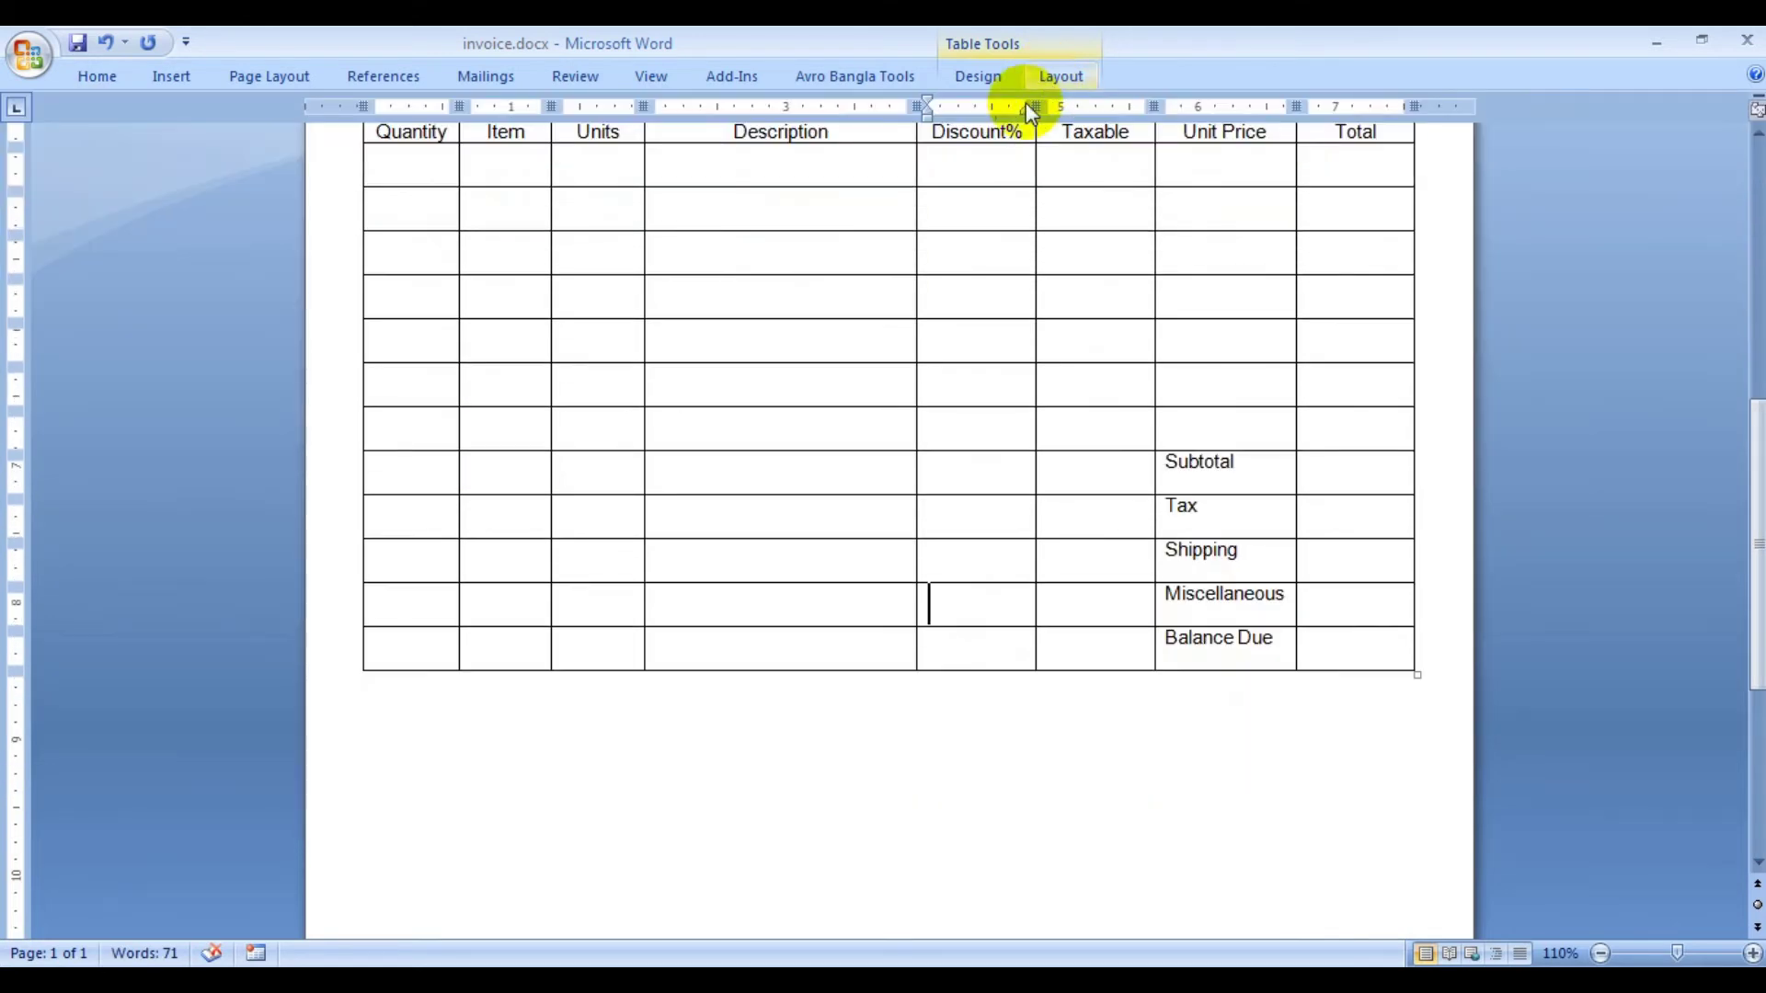
pyautogui.scroll(4, 424, 326)
pyautogui.click(354, 322)
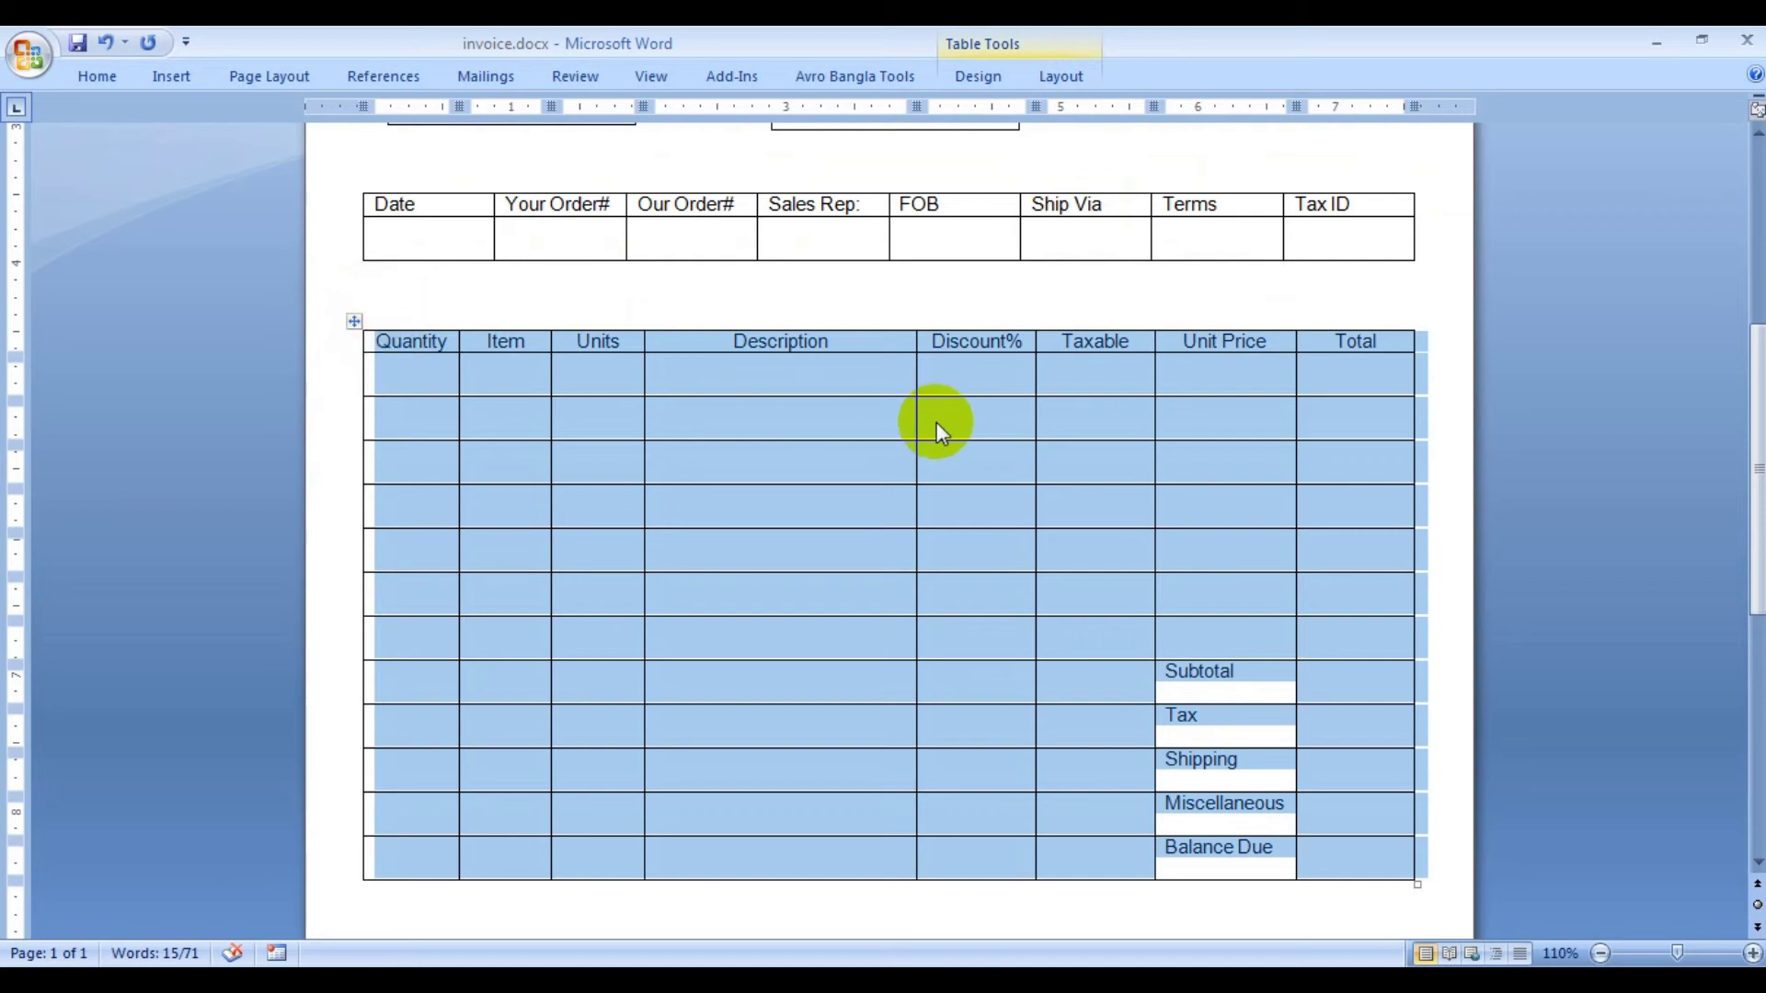
pyautogui.scroll(4, 946, 552)
pyautogui.scroll(5, 953, 542)
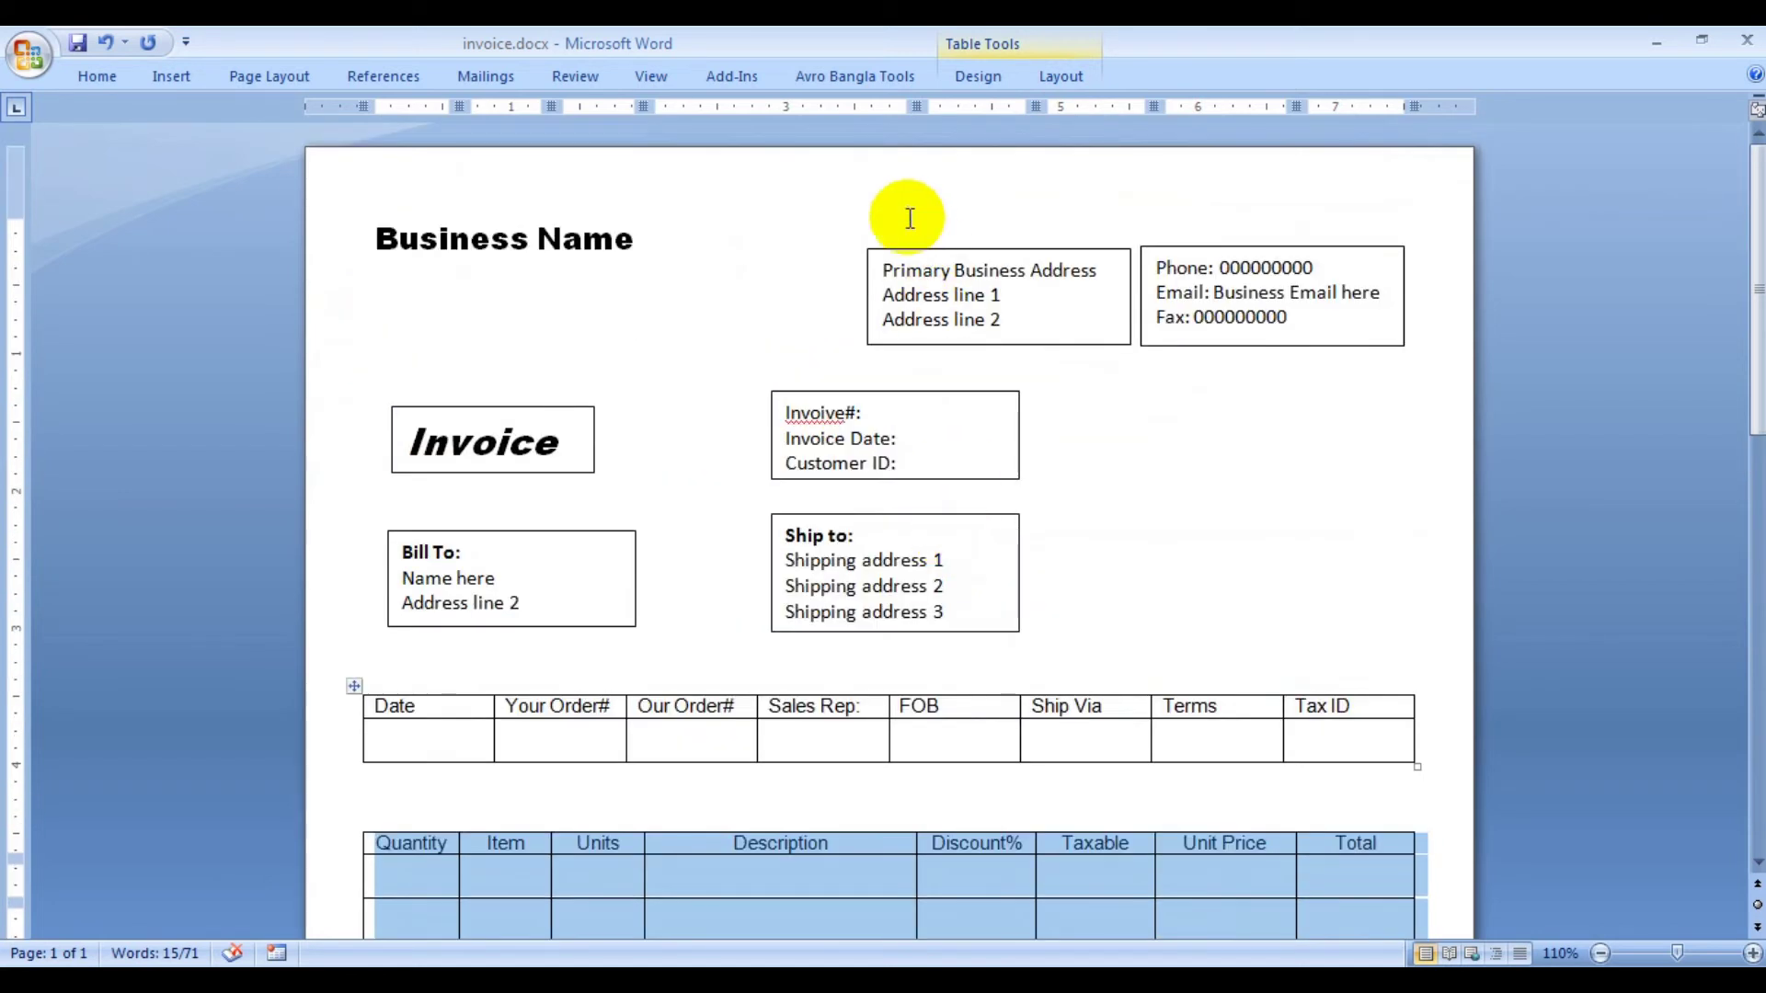
pyautogui.click(979, 75)
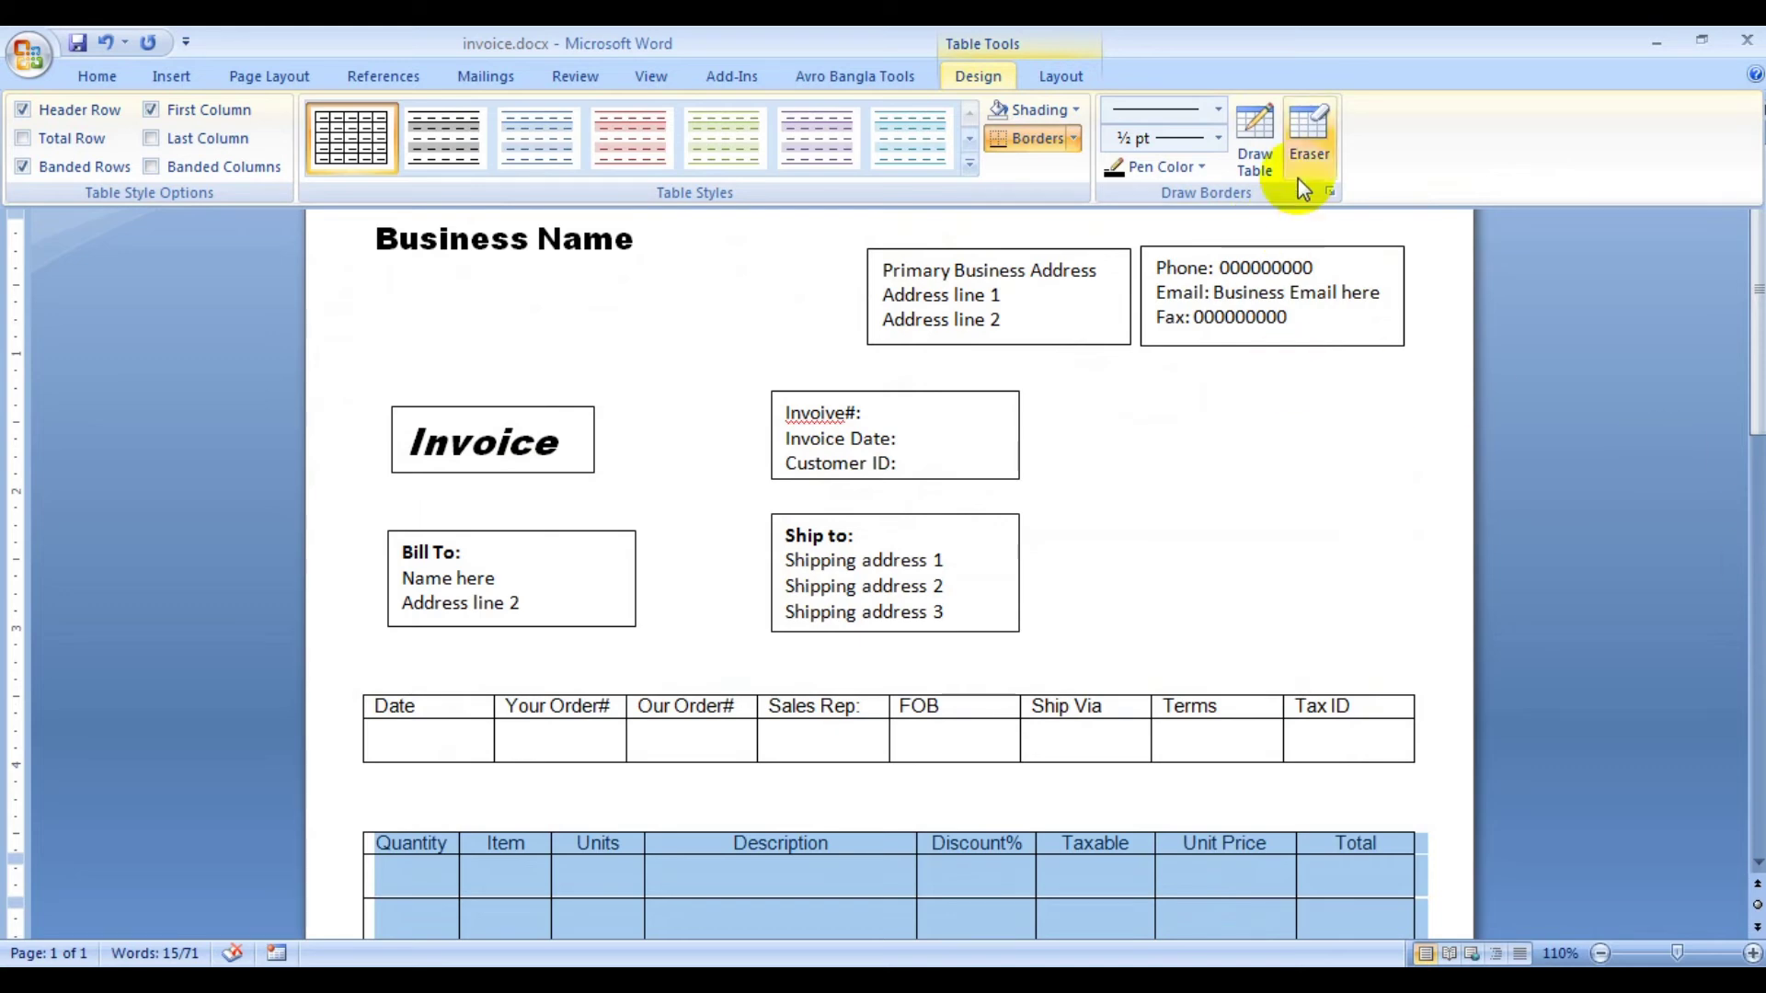
# - Erase the cell borders left of the Subtotal through Balance Due rows with the Eraser
pyautogui.click(1308, 138)
pyautogui.scroll(-3, 867, 698)
pyautogui.scroll(-7, 868, 713)
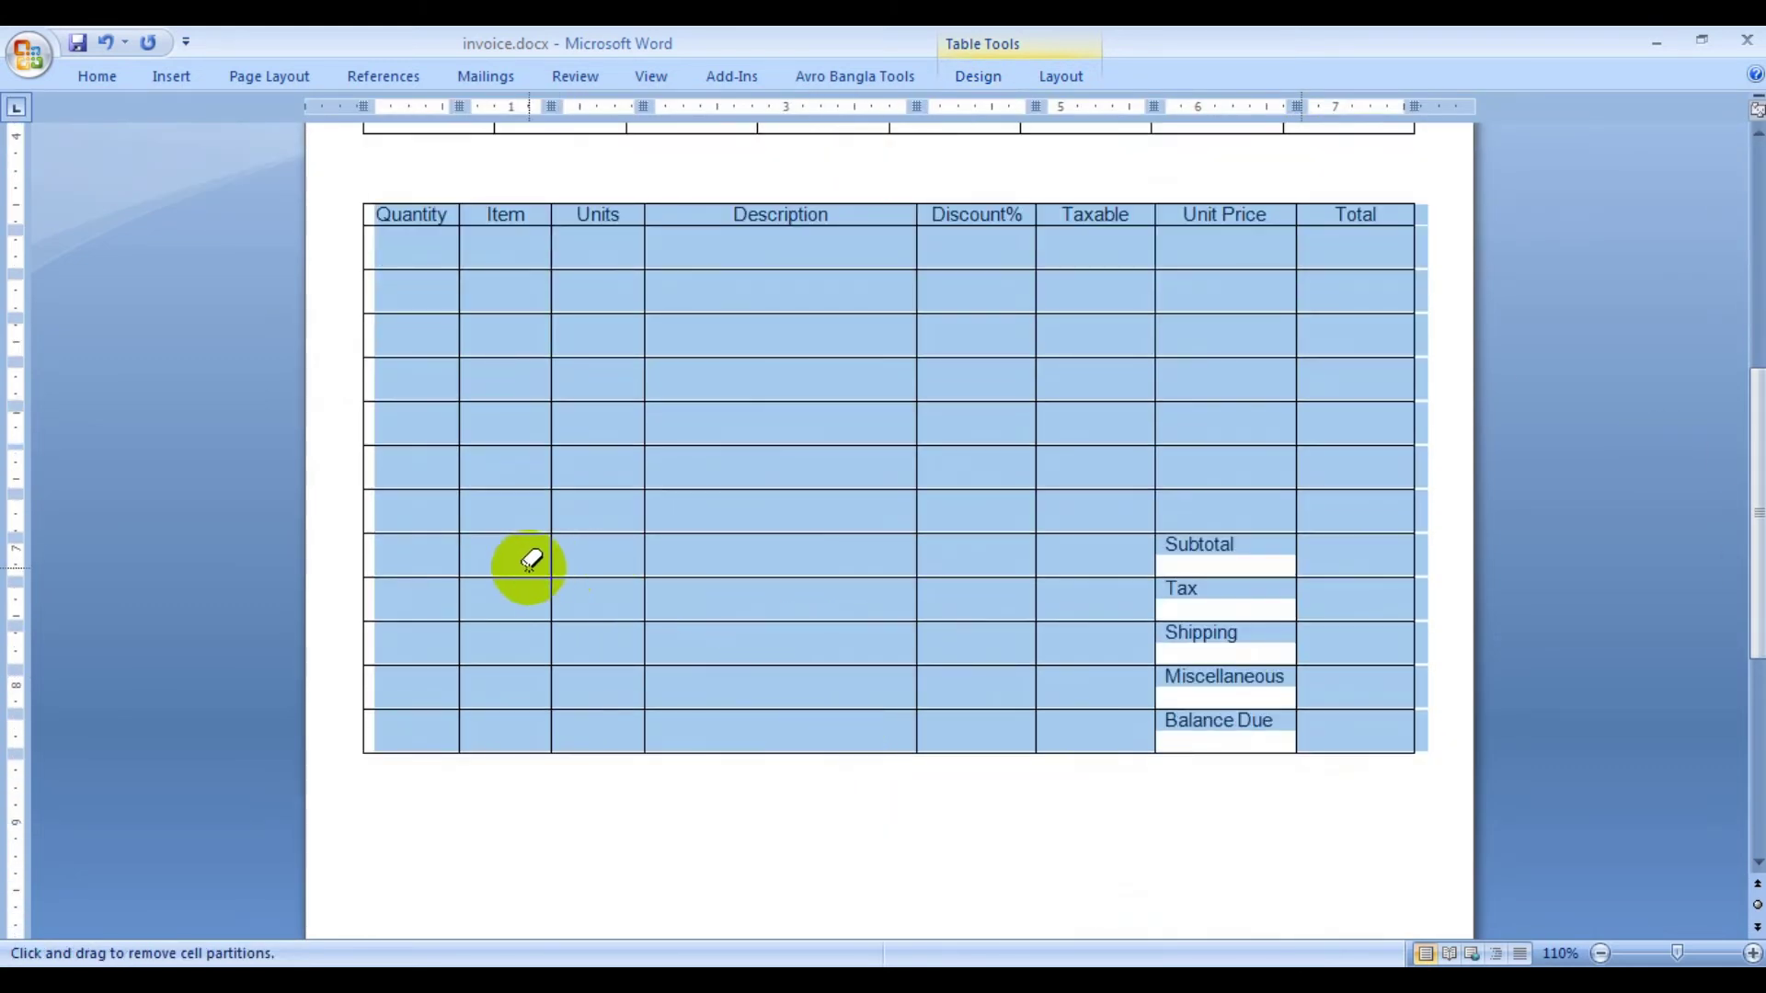
pyautogui.click(445, 561)
pyautogui.moveTo(432, 568); pyautogui.dragTo(1046, 762)
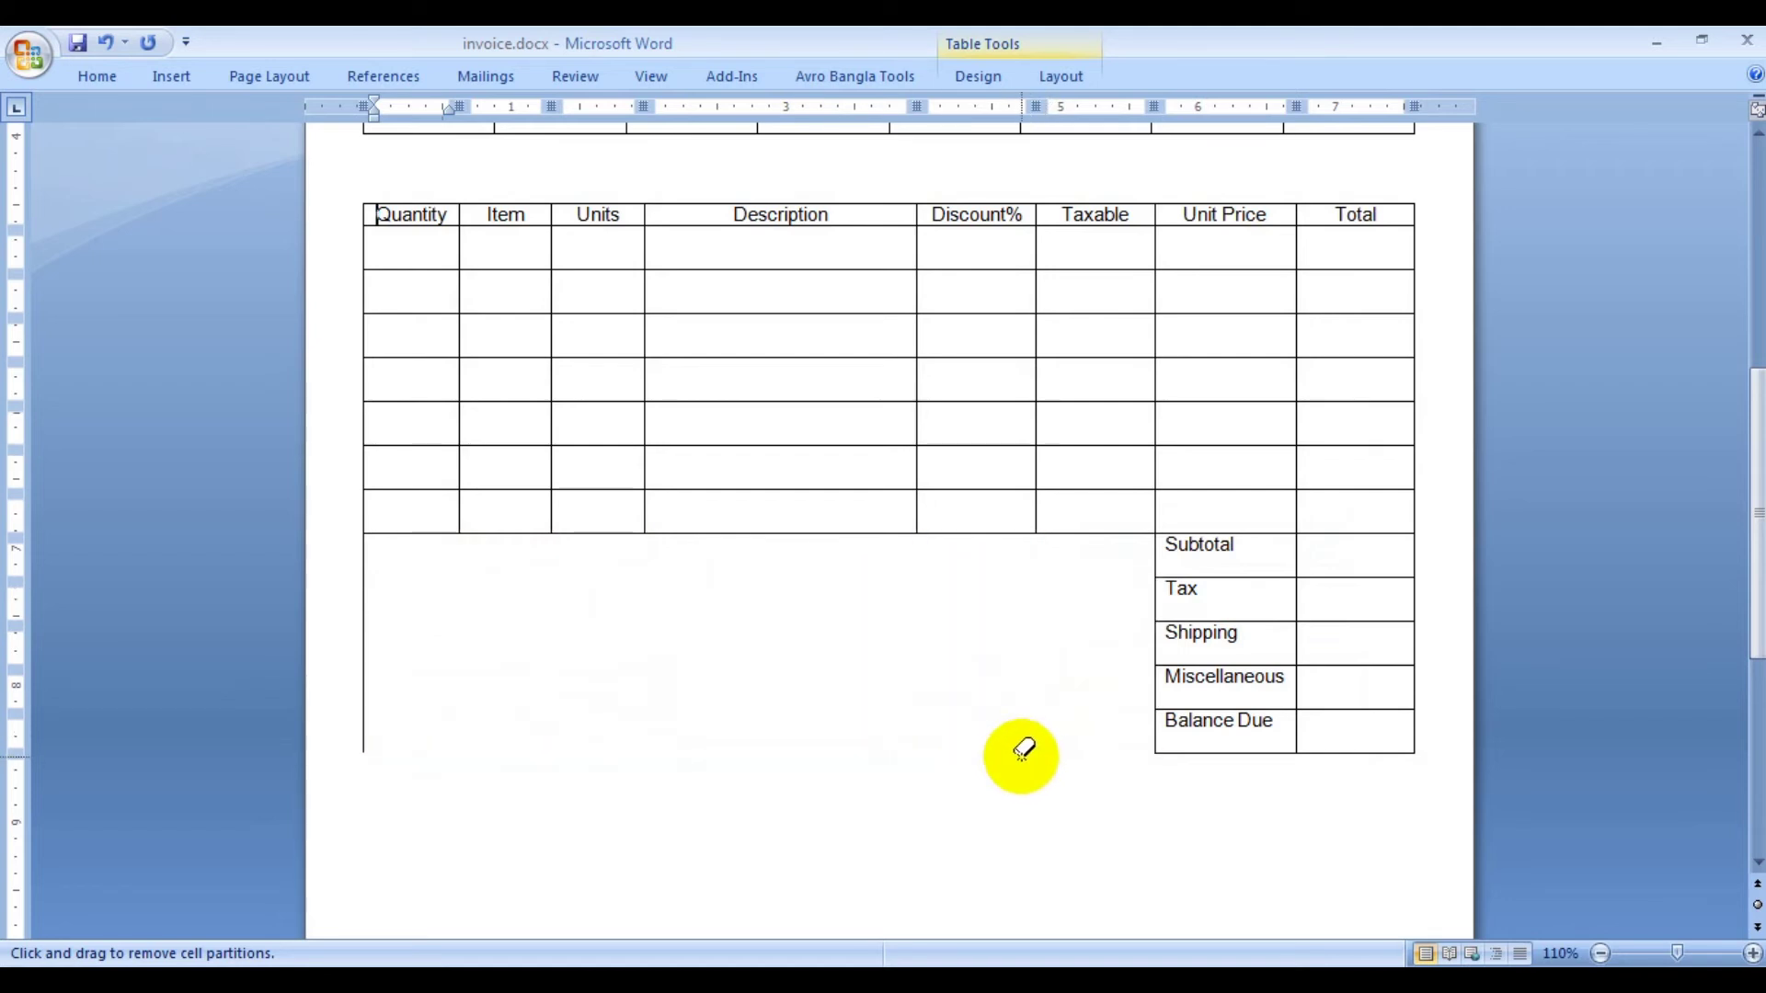
pyautogui.click(364, 635)
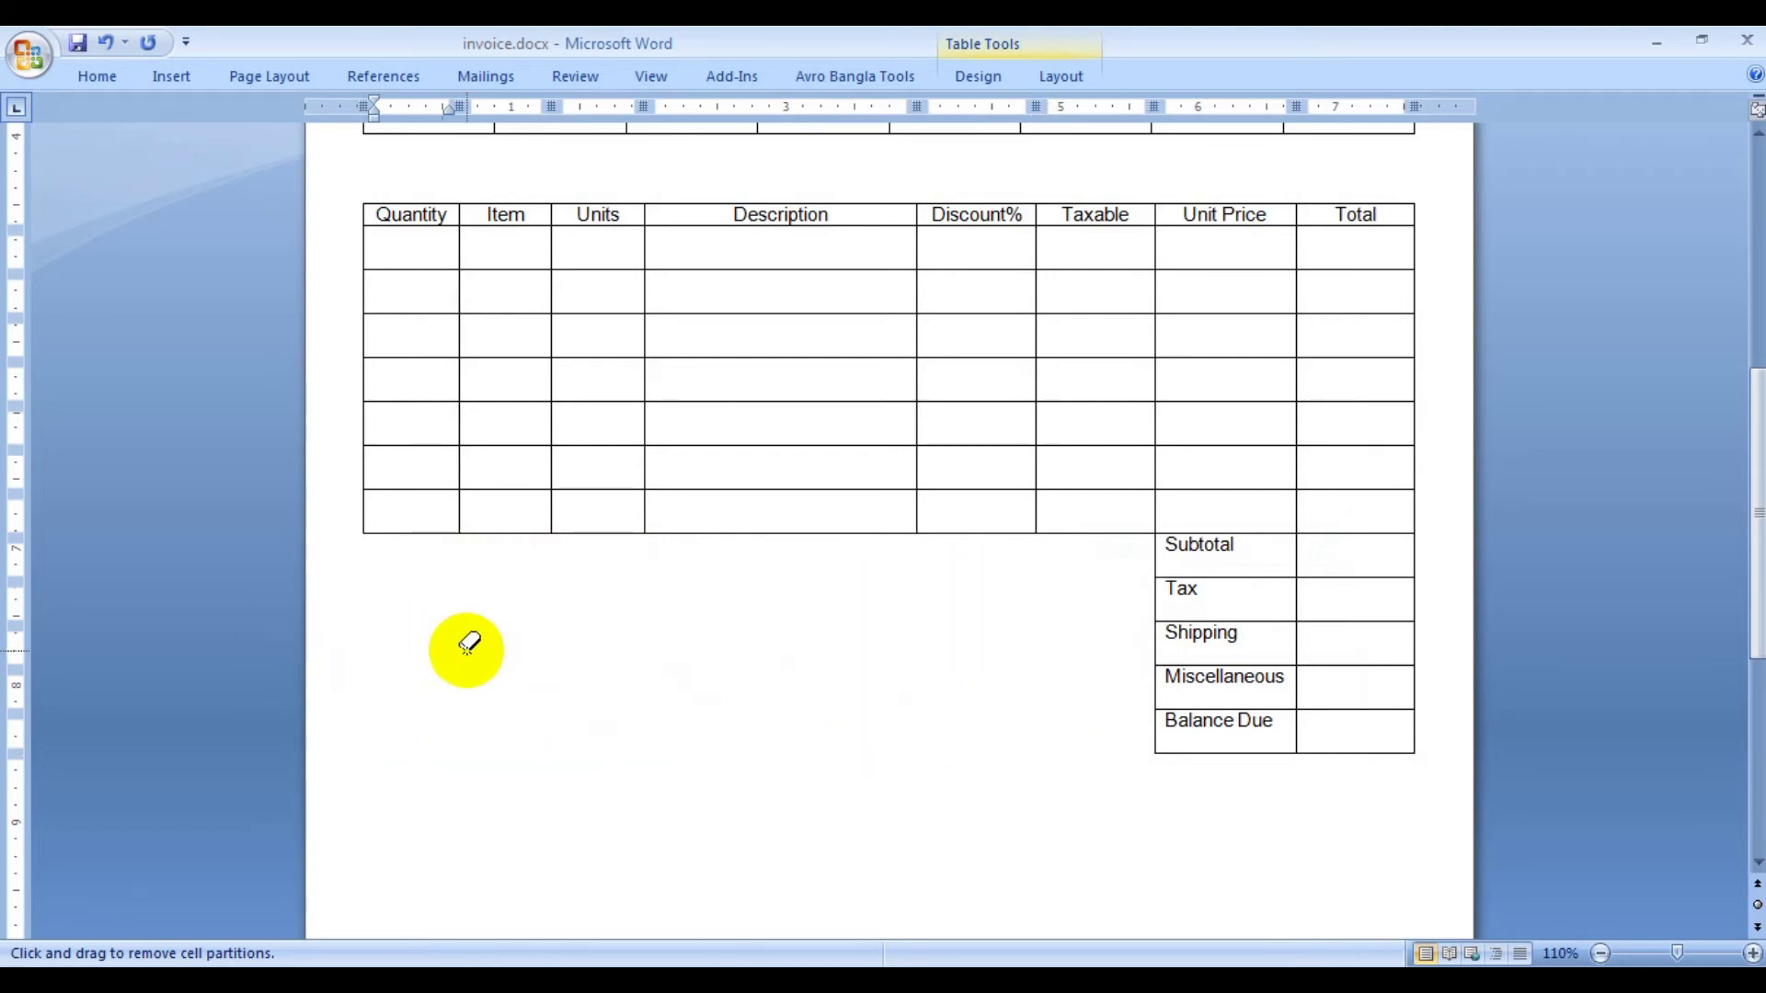
pyautogui.scroll(3, 466, 644)
pyautogui.scroll(-4, 465, 643)
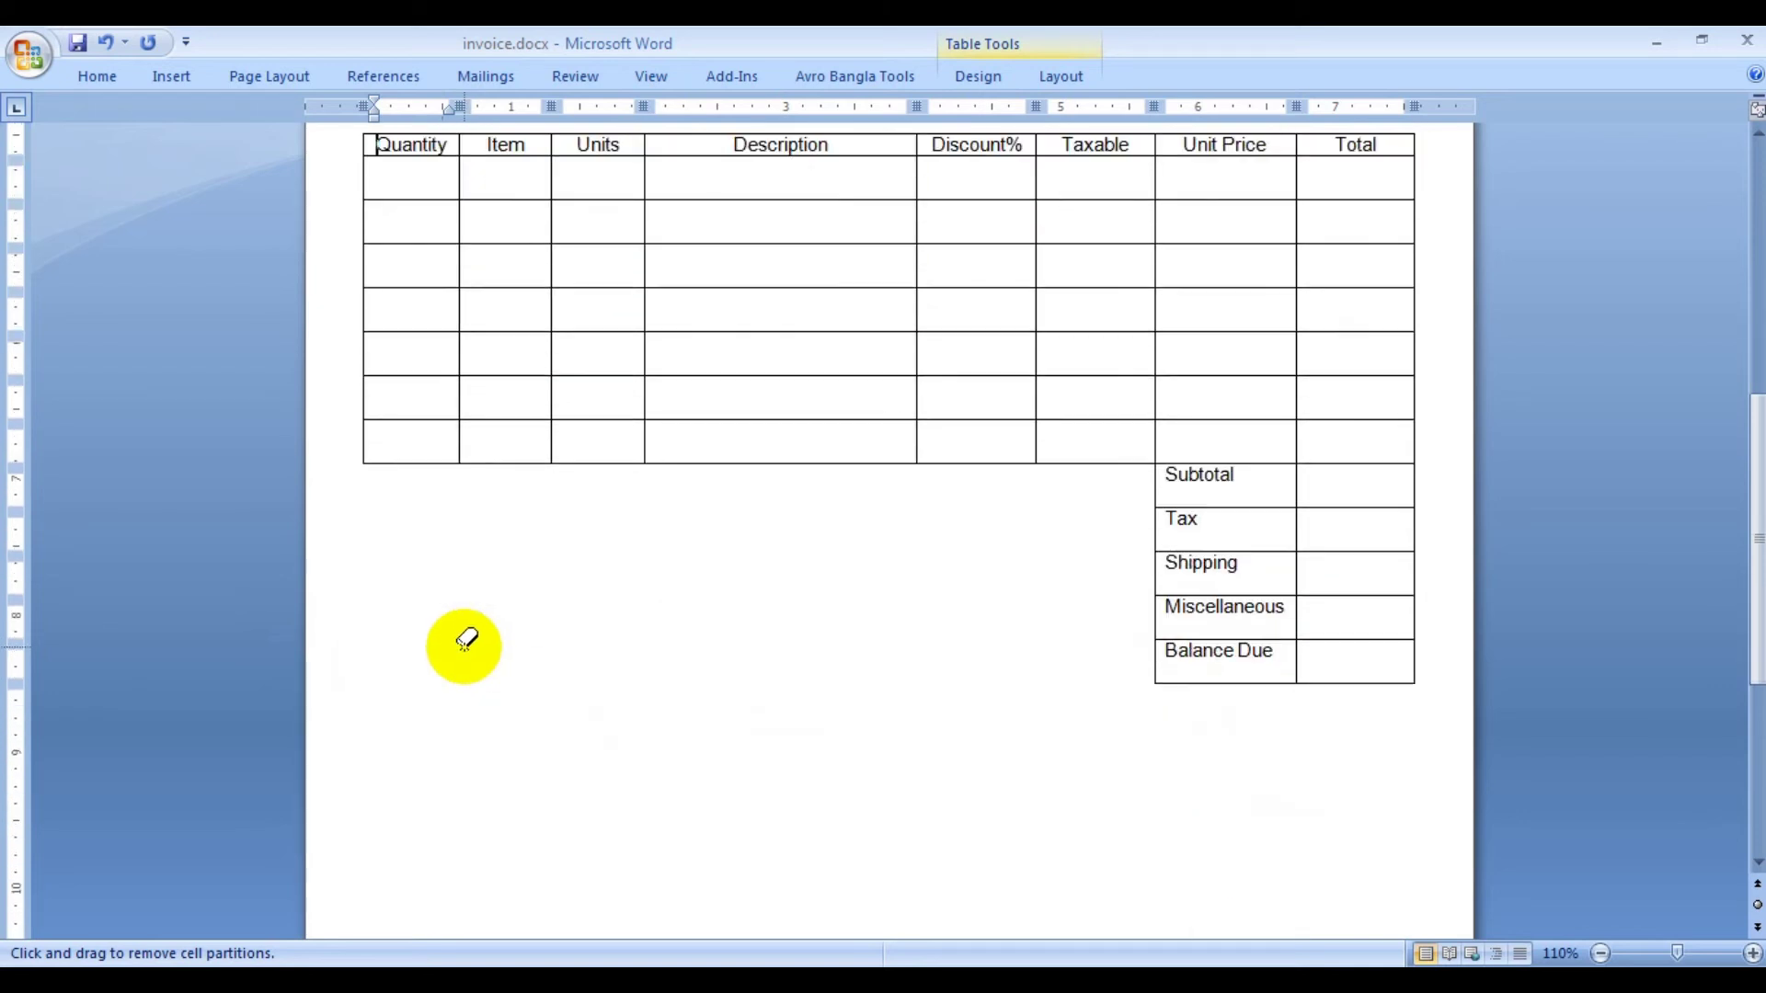
pyautogui.scroll(6, 464, 644)
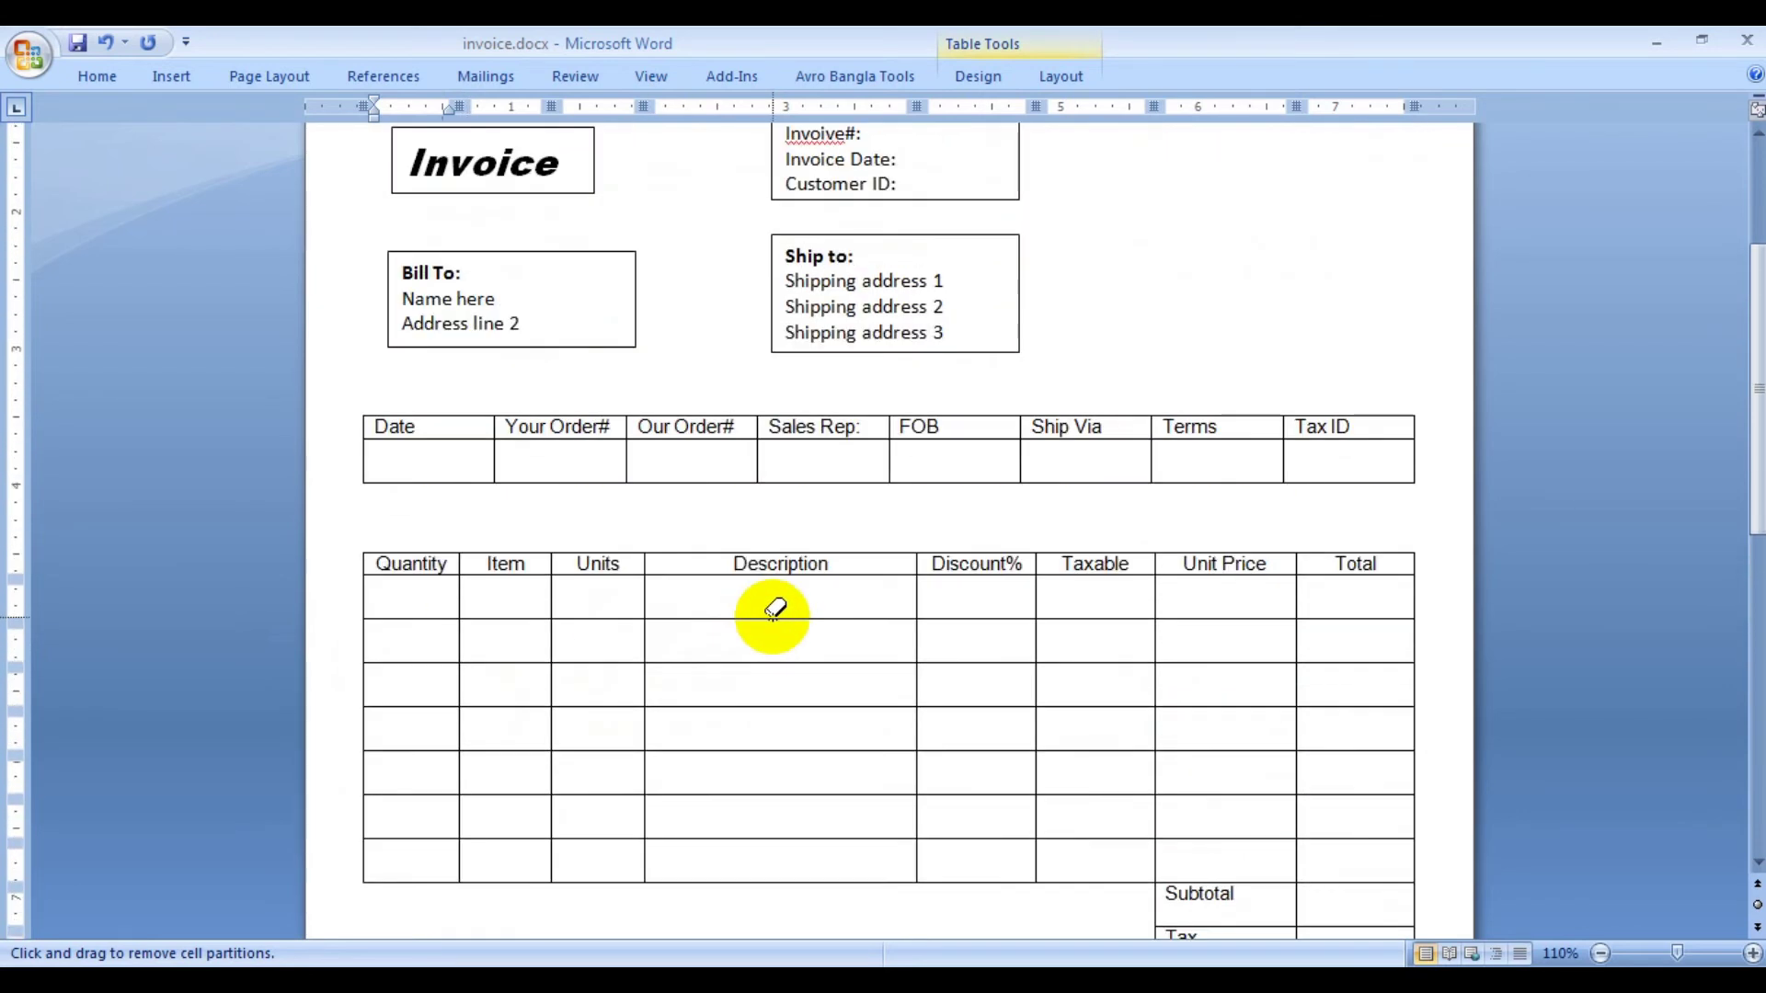
pyautogui.scroll(2, 777, 603)
pyautogui.scroll(2, 777, 602)
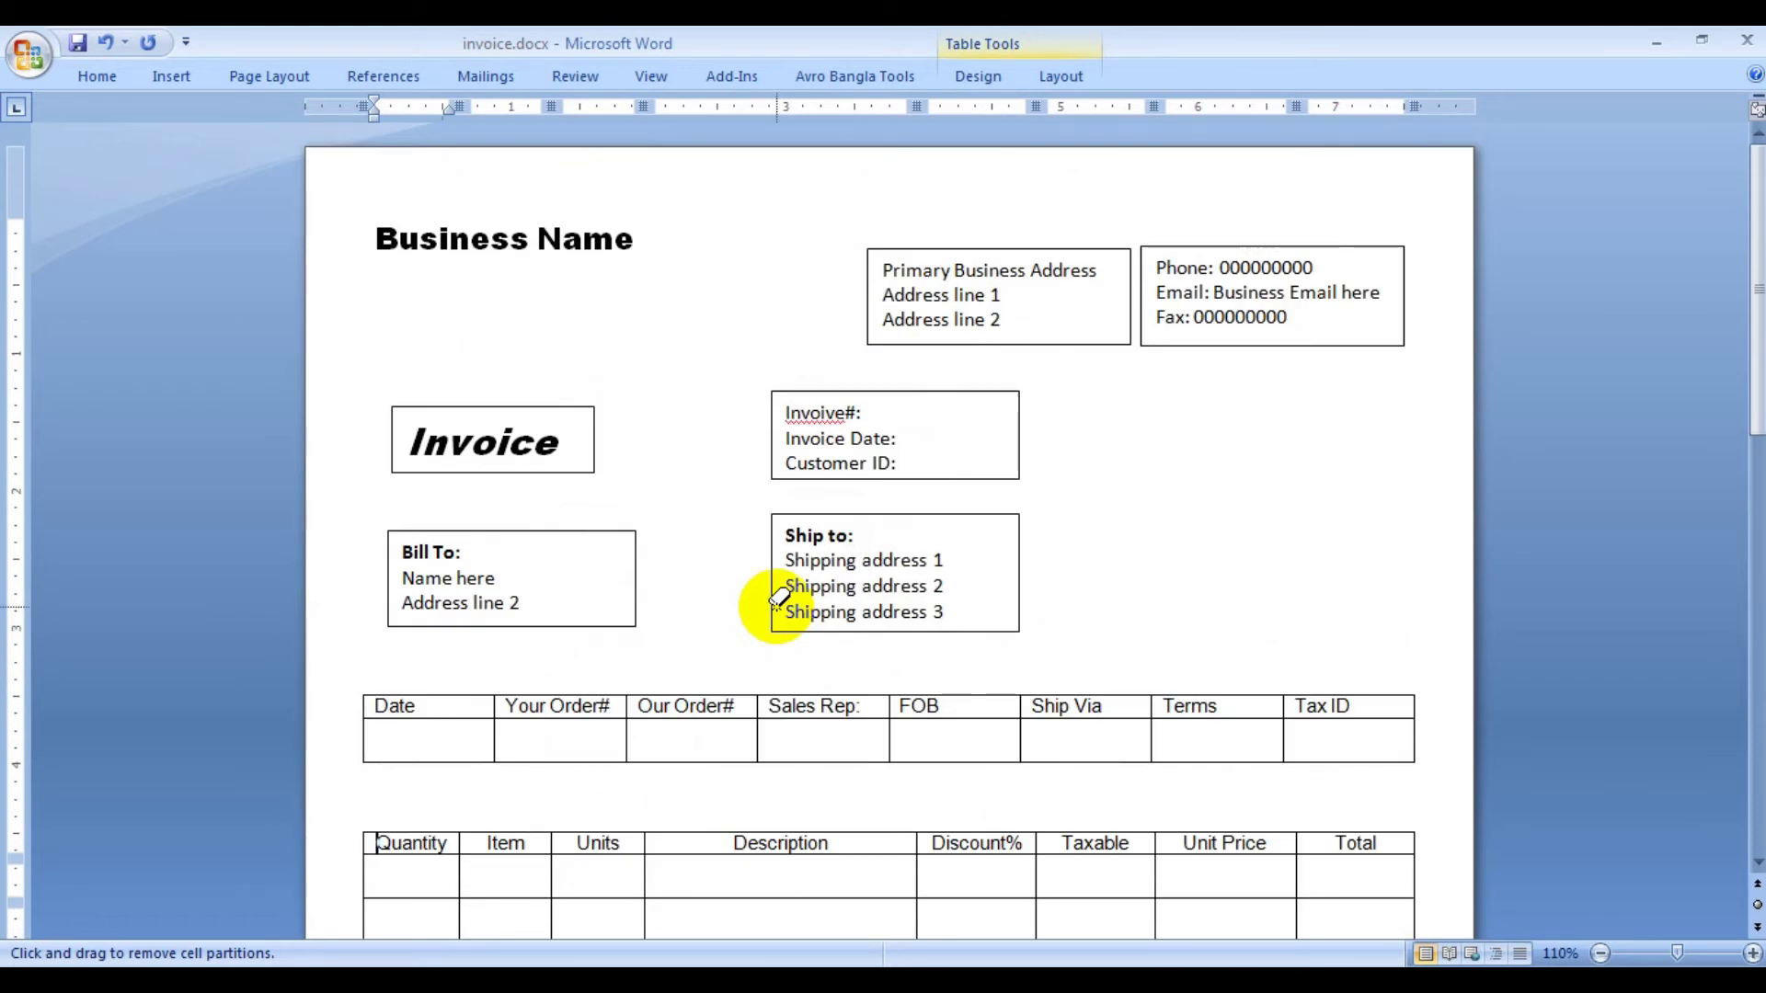
pyautogui.scroll(-2, 777, 602)
pyautogui.scroll(-5, 778, 602)
pyautogui.scroll(-2, 777, 602)
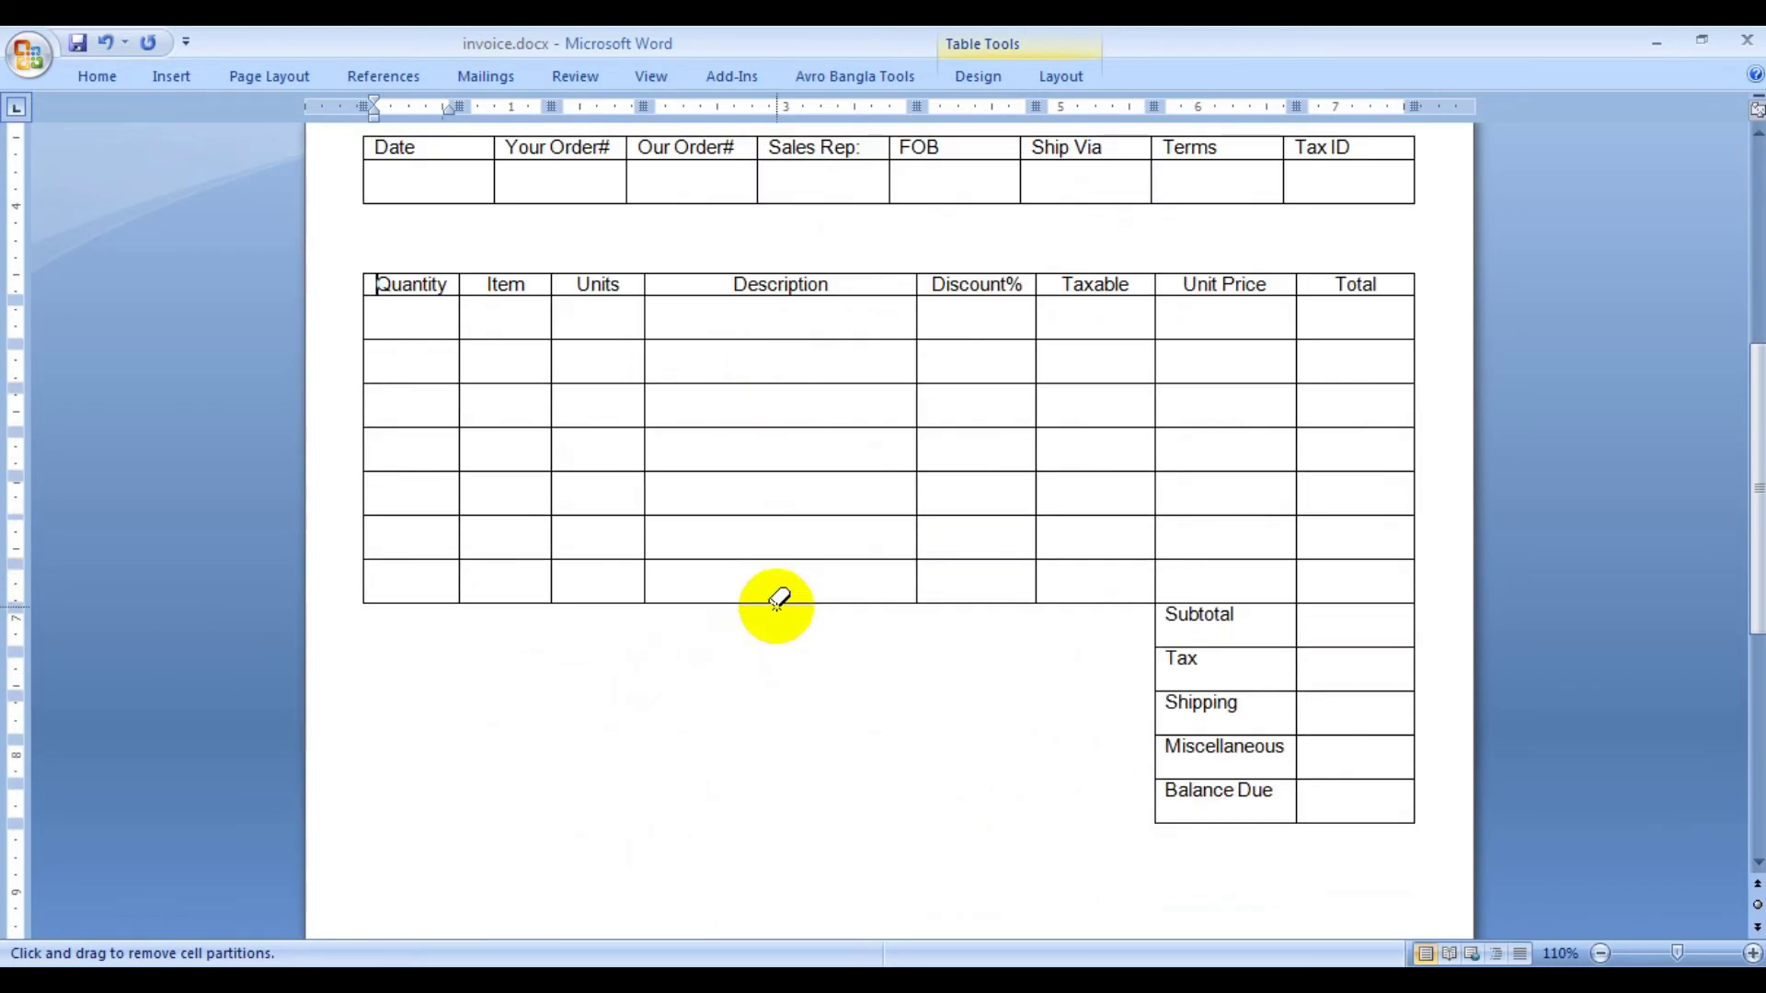
pyautogui.scroll(4, 777, 598)
pyautogui.scroll(2, 782, 551)
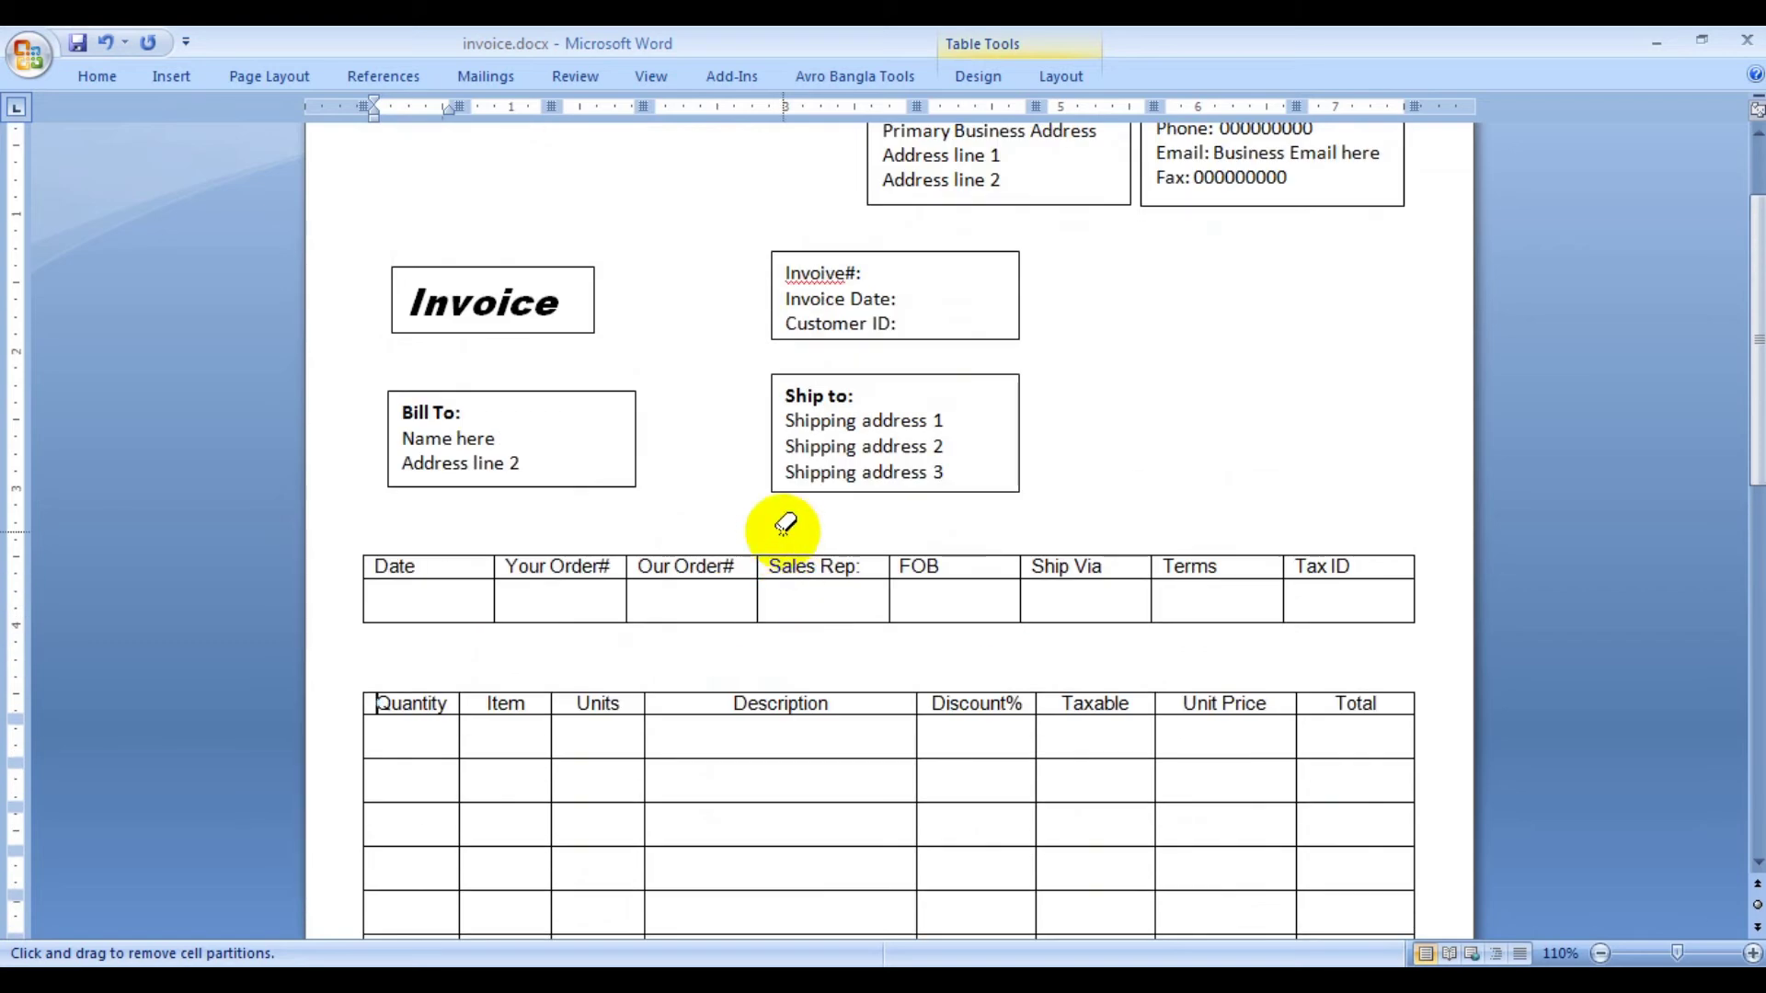
pyautogui.scroll(-1, 784, 516)
pyautogui.scroll(3, 1076, 346)
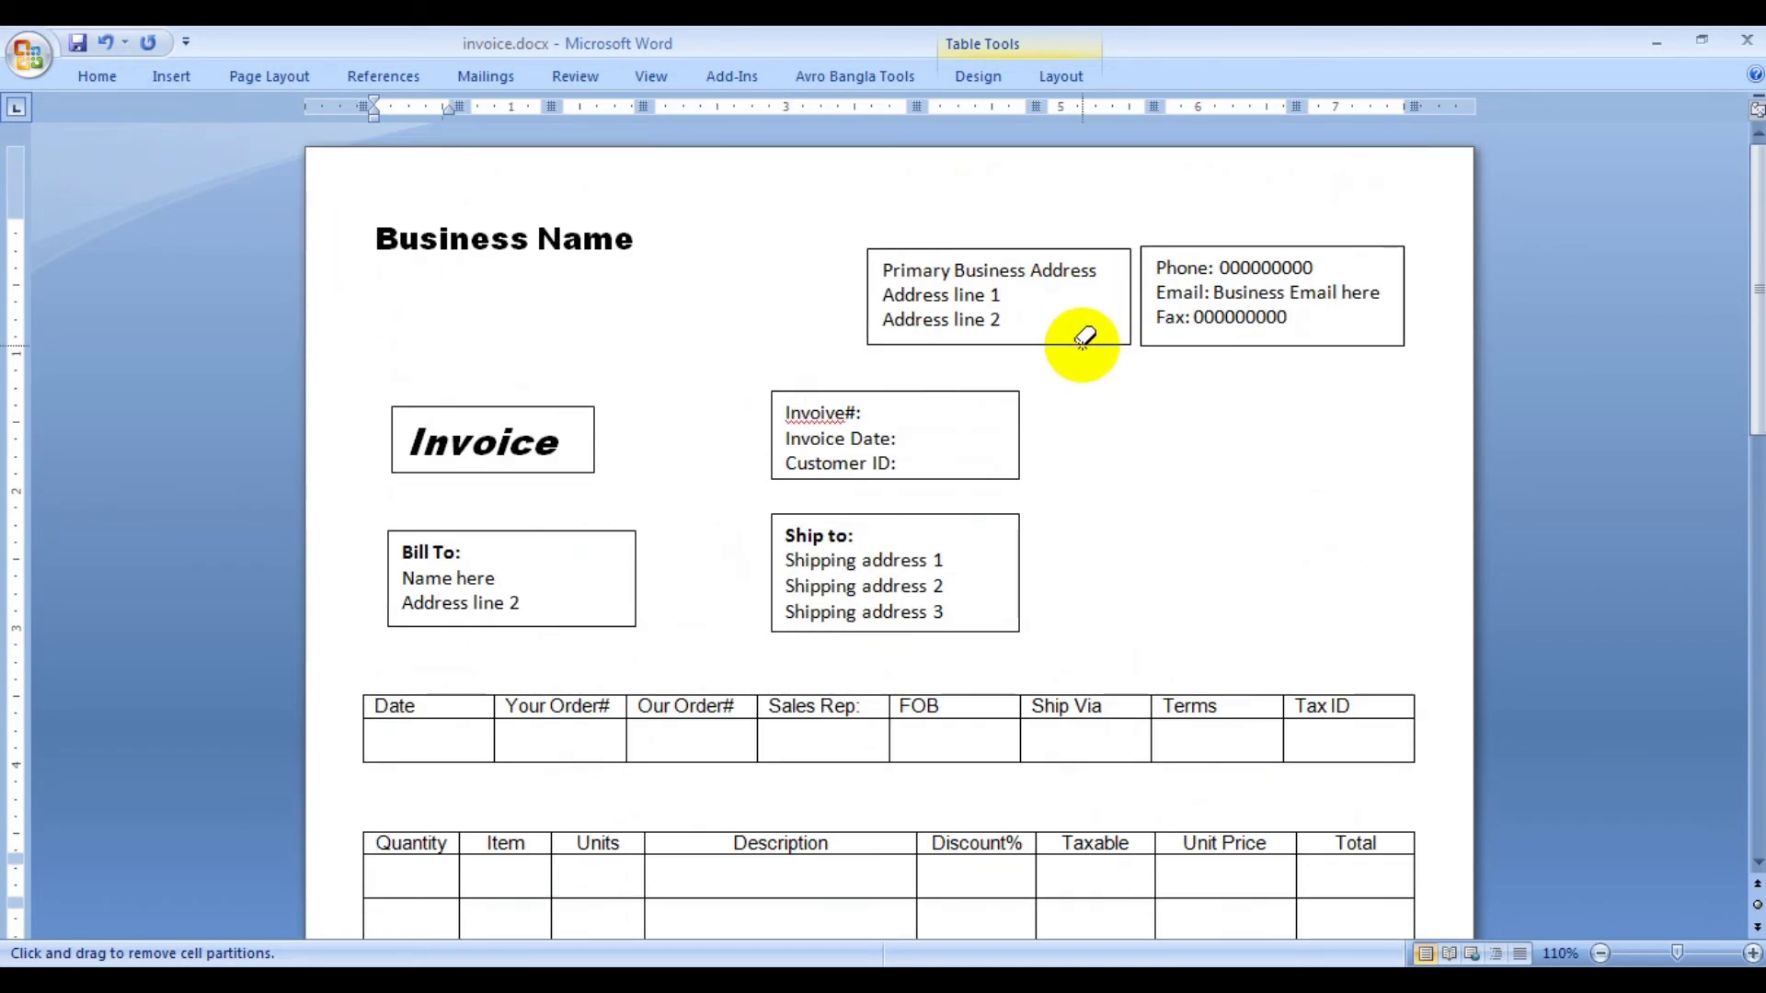
# - Turn off the border eraser and copy the Ship to text box
pyautogui.click(977, 77)
pyautogui.click(1308, 152)
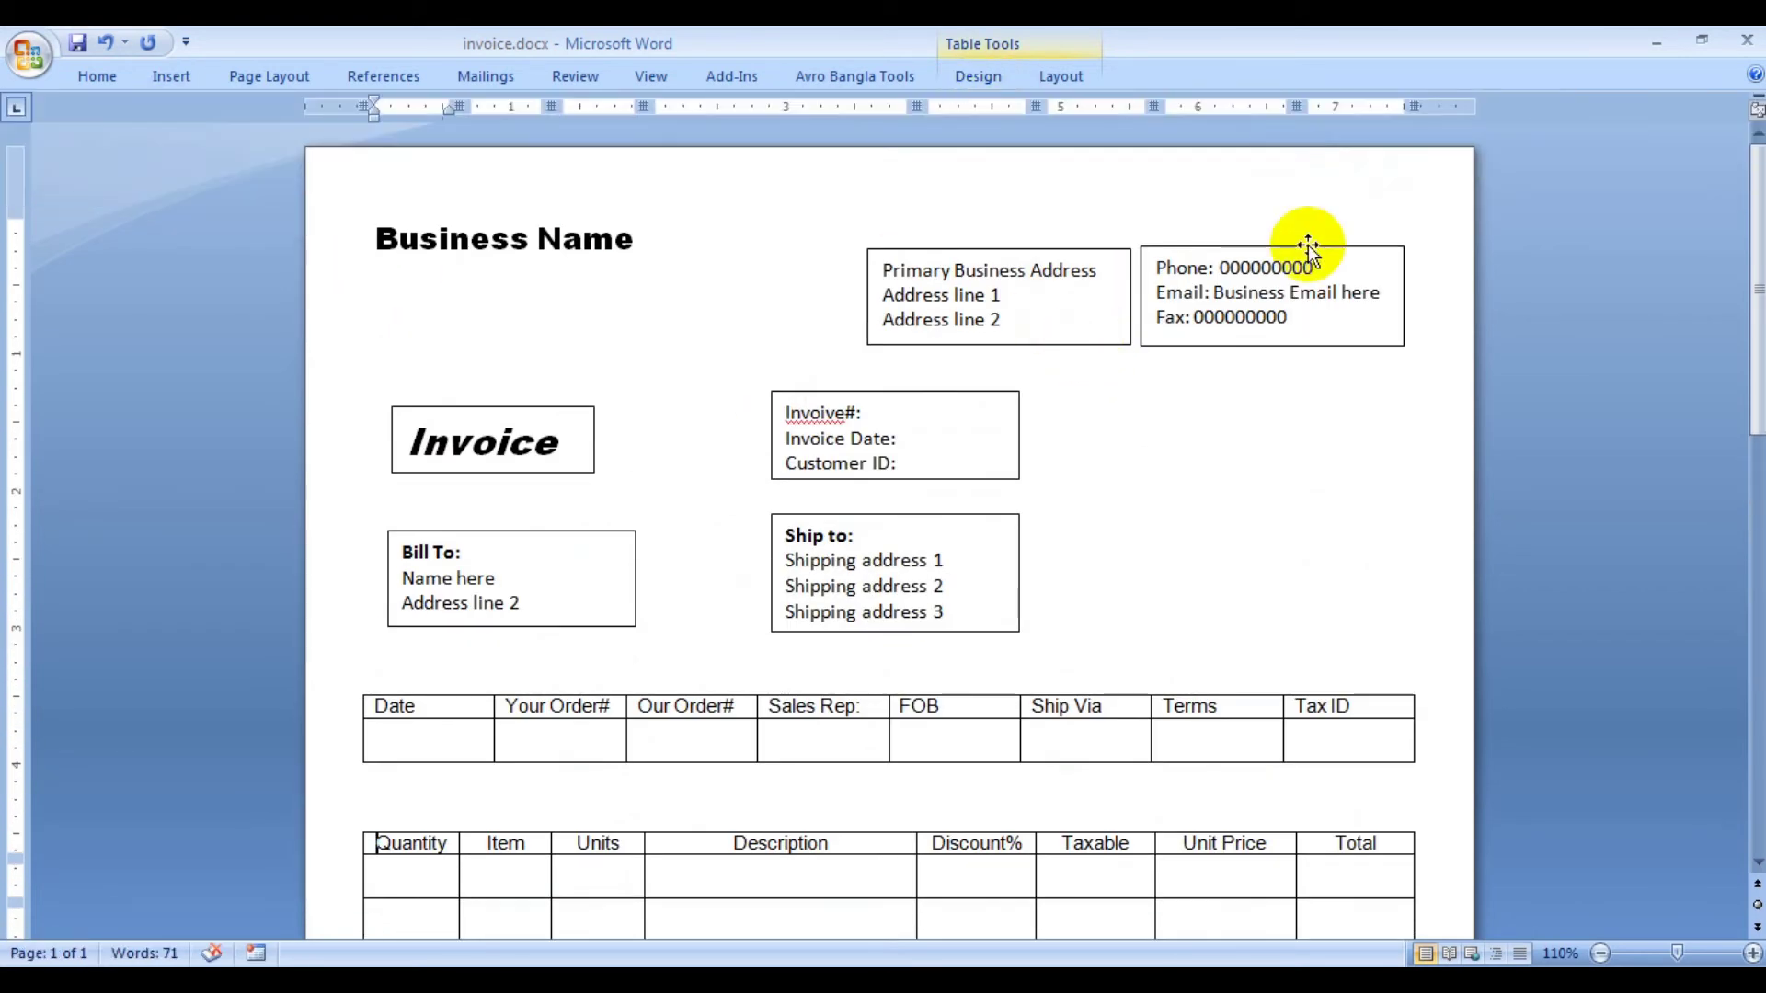
pyautogui.scroll(-2, 876, 581)
pyautogui.click(898, 494)
pyautogui.rightClick(900, 496)
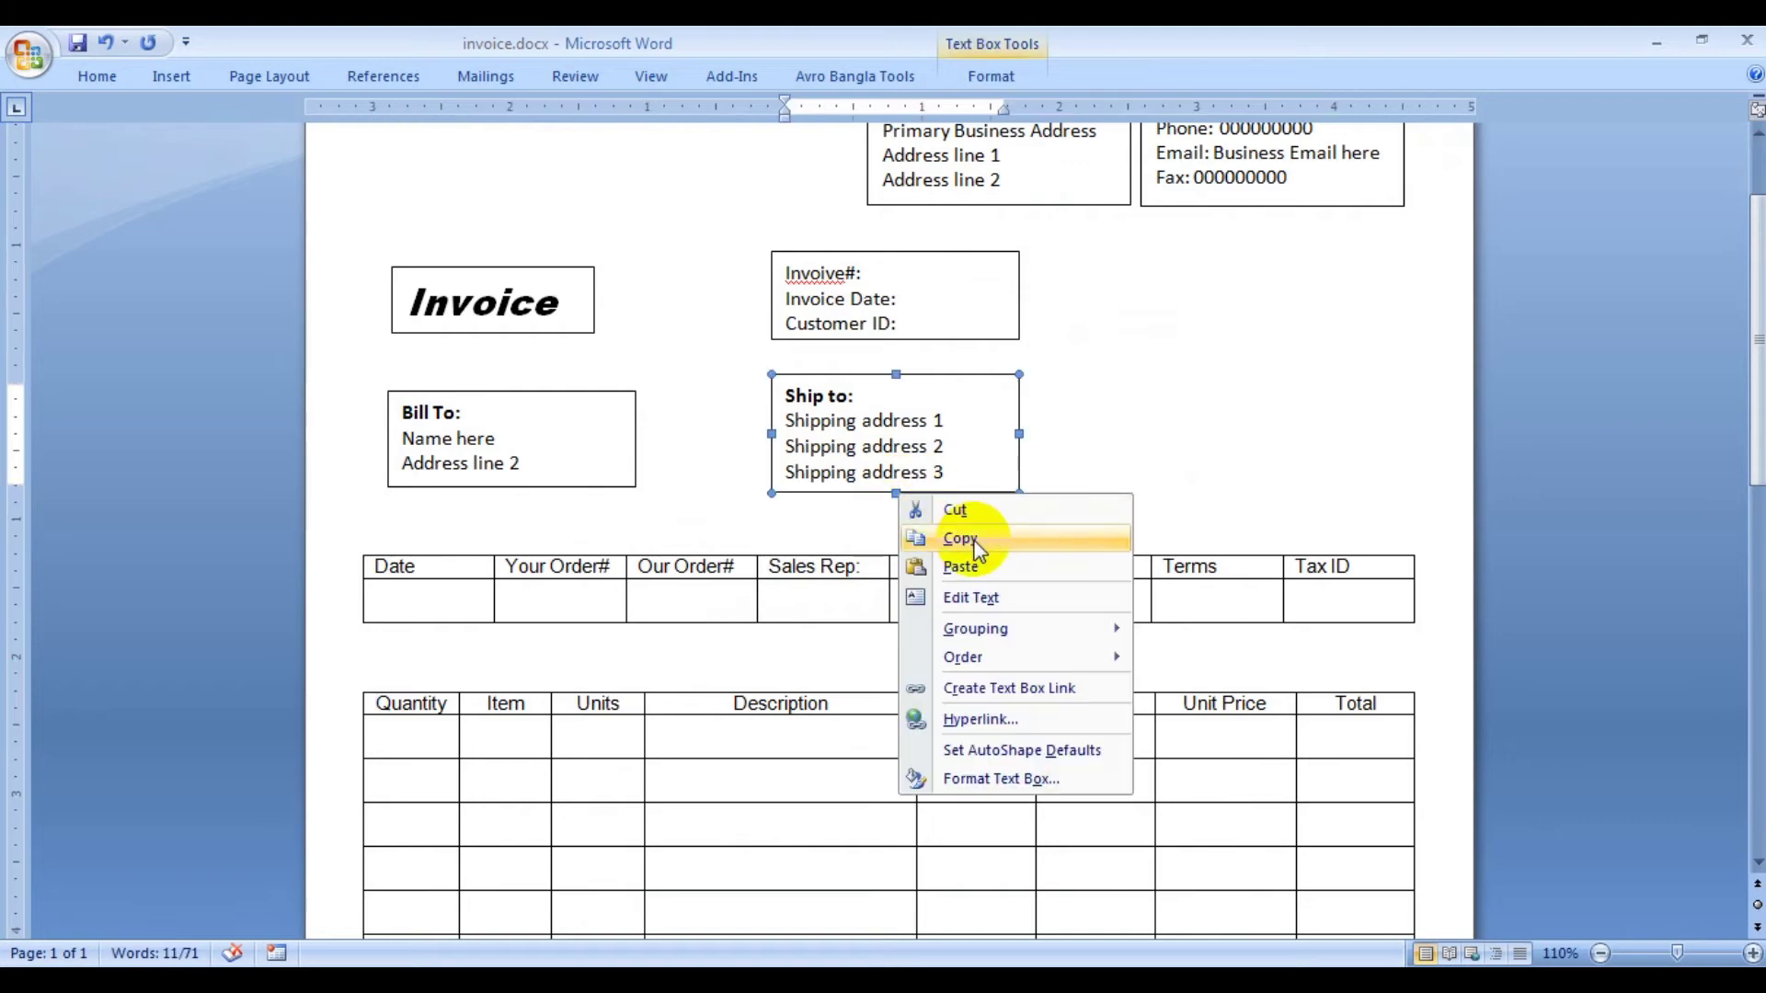
pyautogui.click(964, 540)
# - Paste the copy below the items table and drag it to the lower left
pyautogui.scroll(-10, 721, 689)
pyautogui.scroll(-2, 425, 622)
pyautogui.click(414, 563)
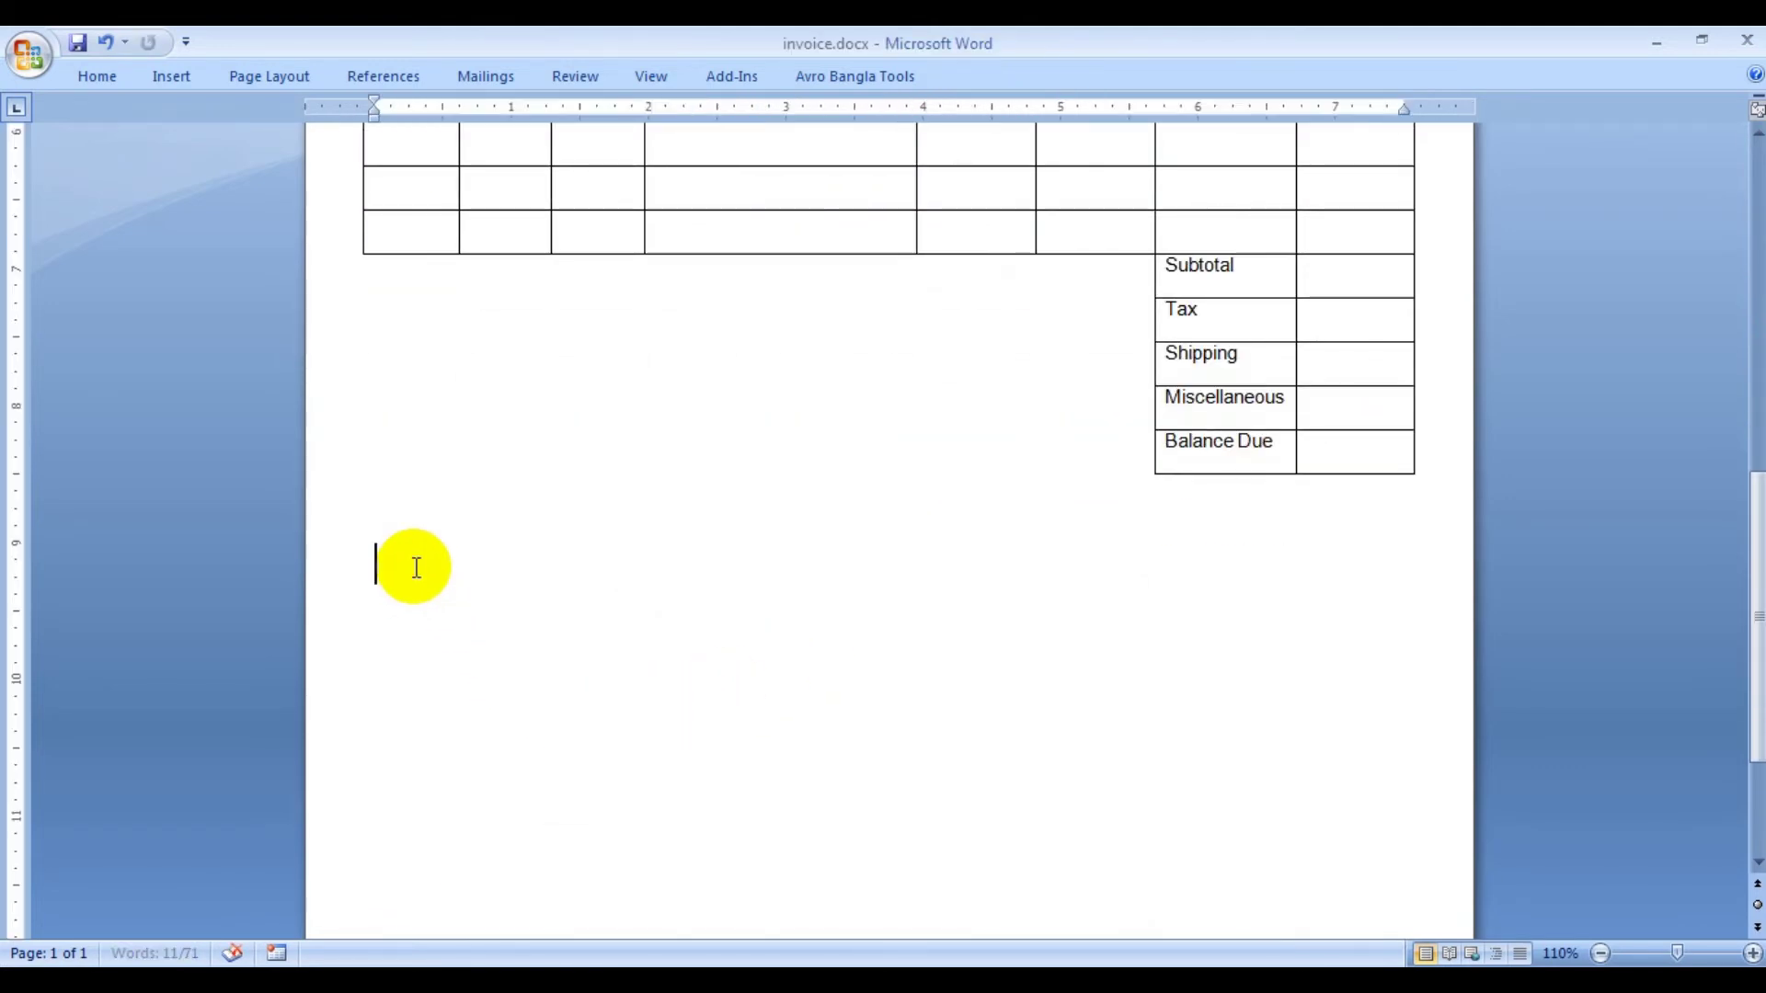
pyautogui.hotkey('ctrl', 'z')
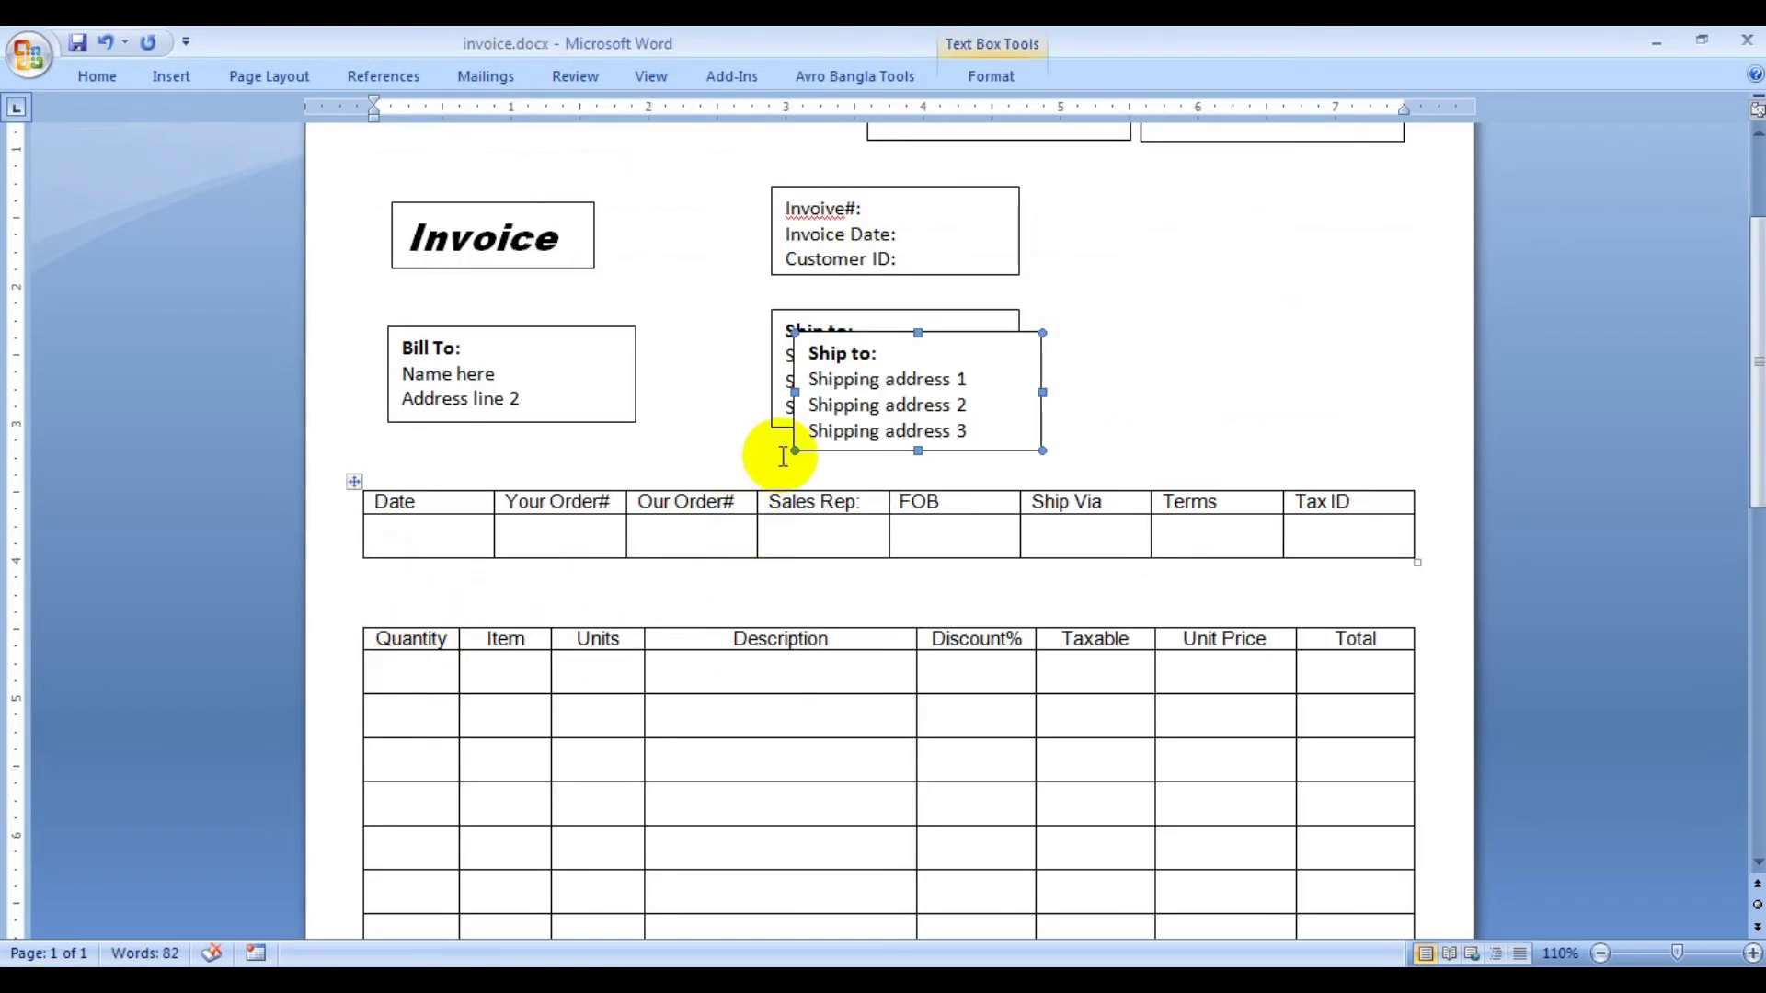
pyautogui.scroll(-1, 808, 437)
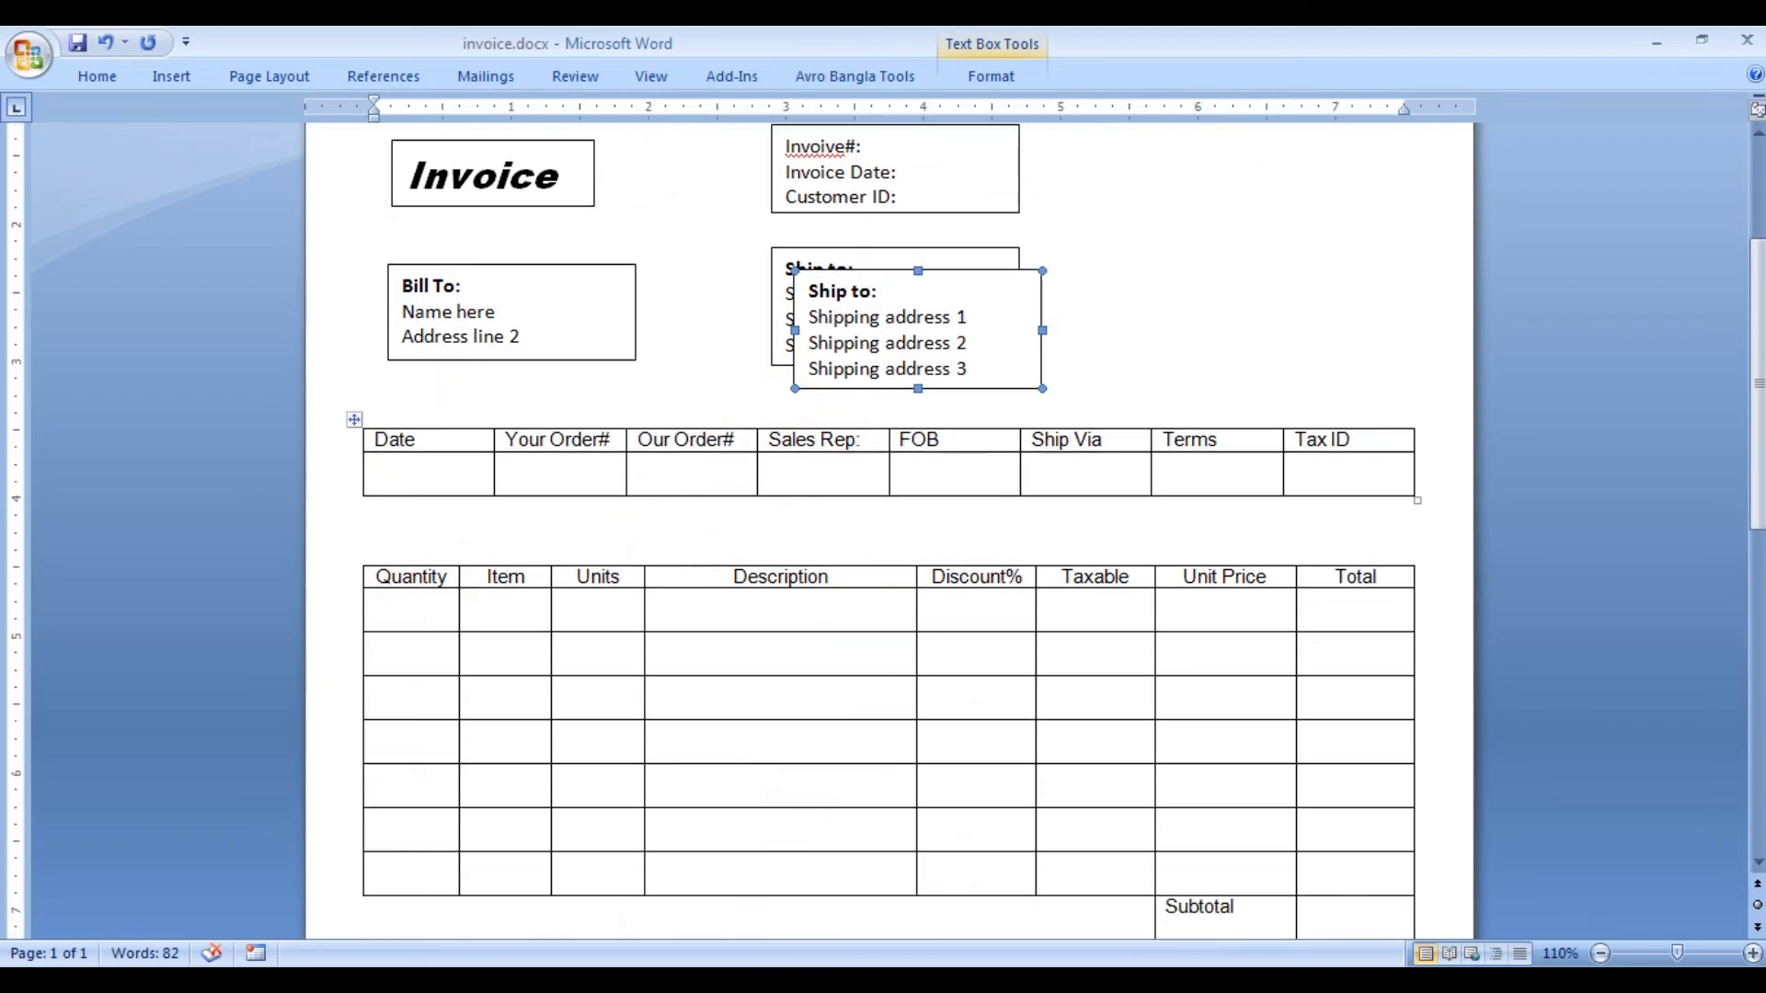
pyautogui.scroll(-2, 883, 531)
pyautogui.moveTo(869, 265); pyautogui.dragTo(771, 892)
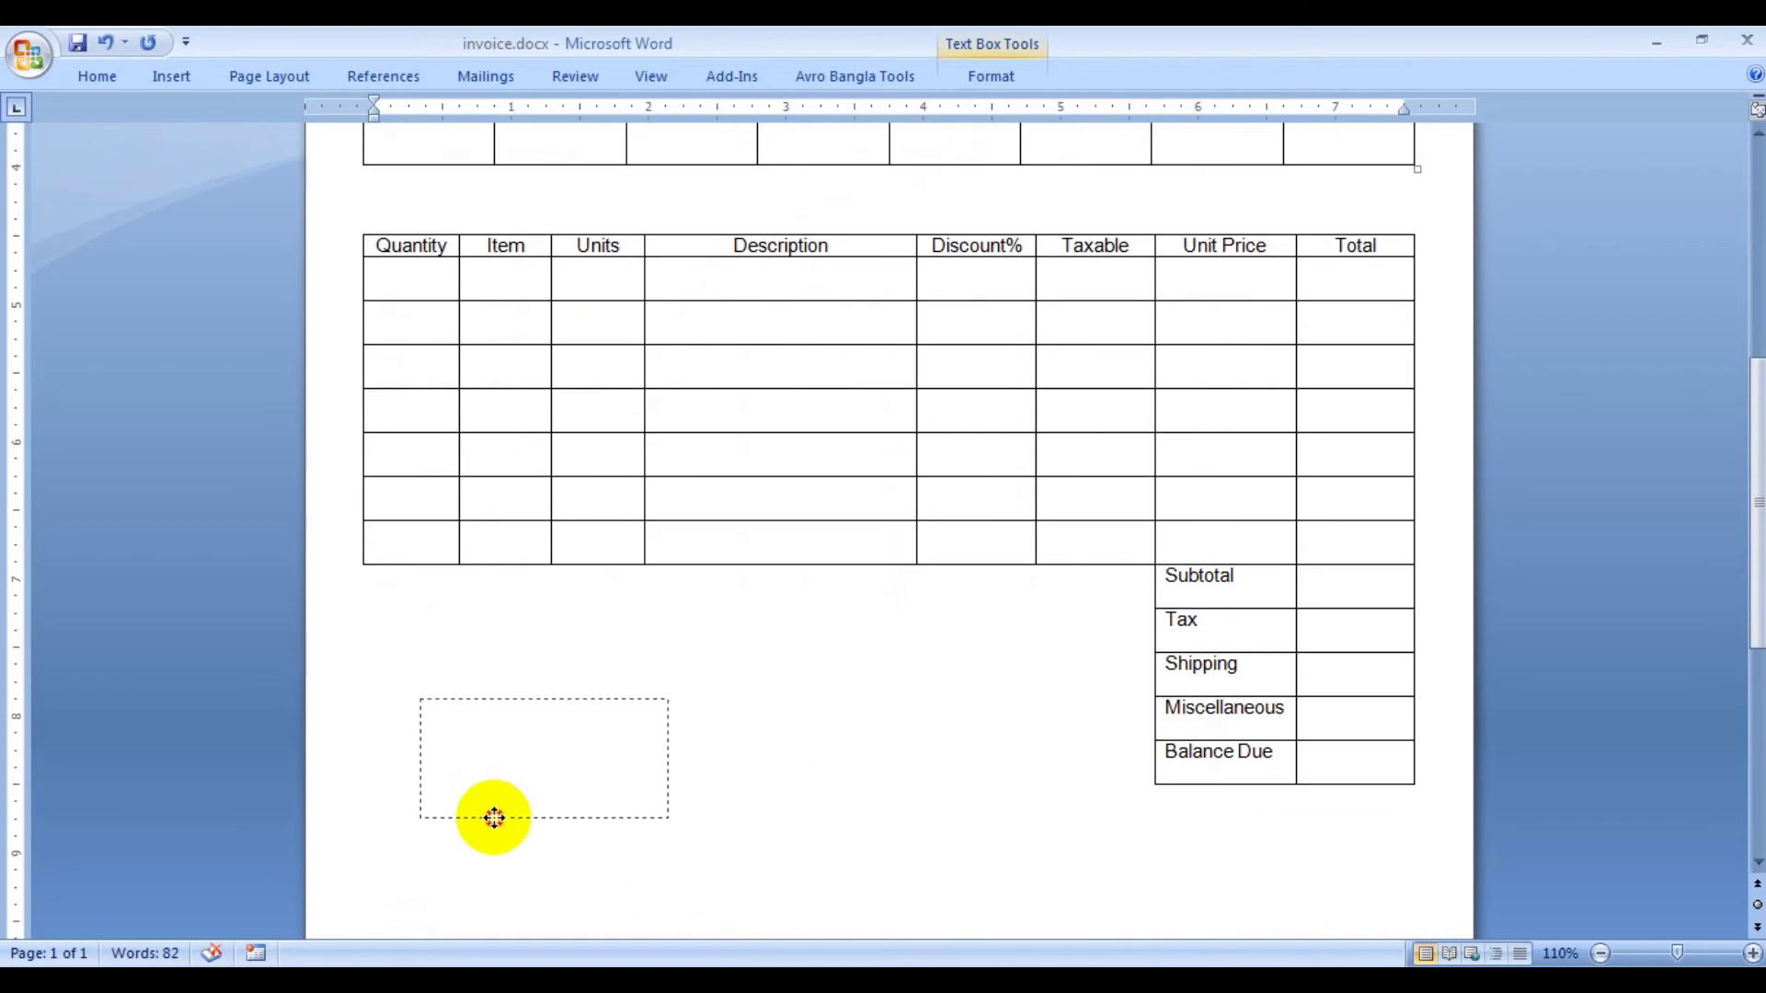
pyautogui.moveTo(745, 874); pyautogui.dragTo(488, 844)
pyautogui.scroll(-5, 570, 808)
pyautogui.scroll(-5, 568, 807)
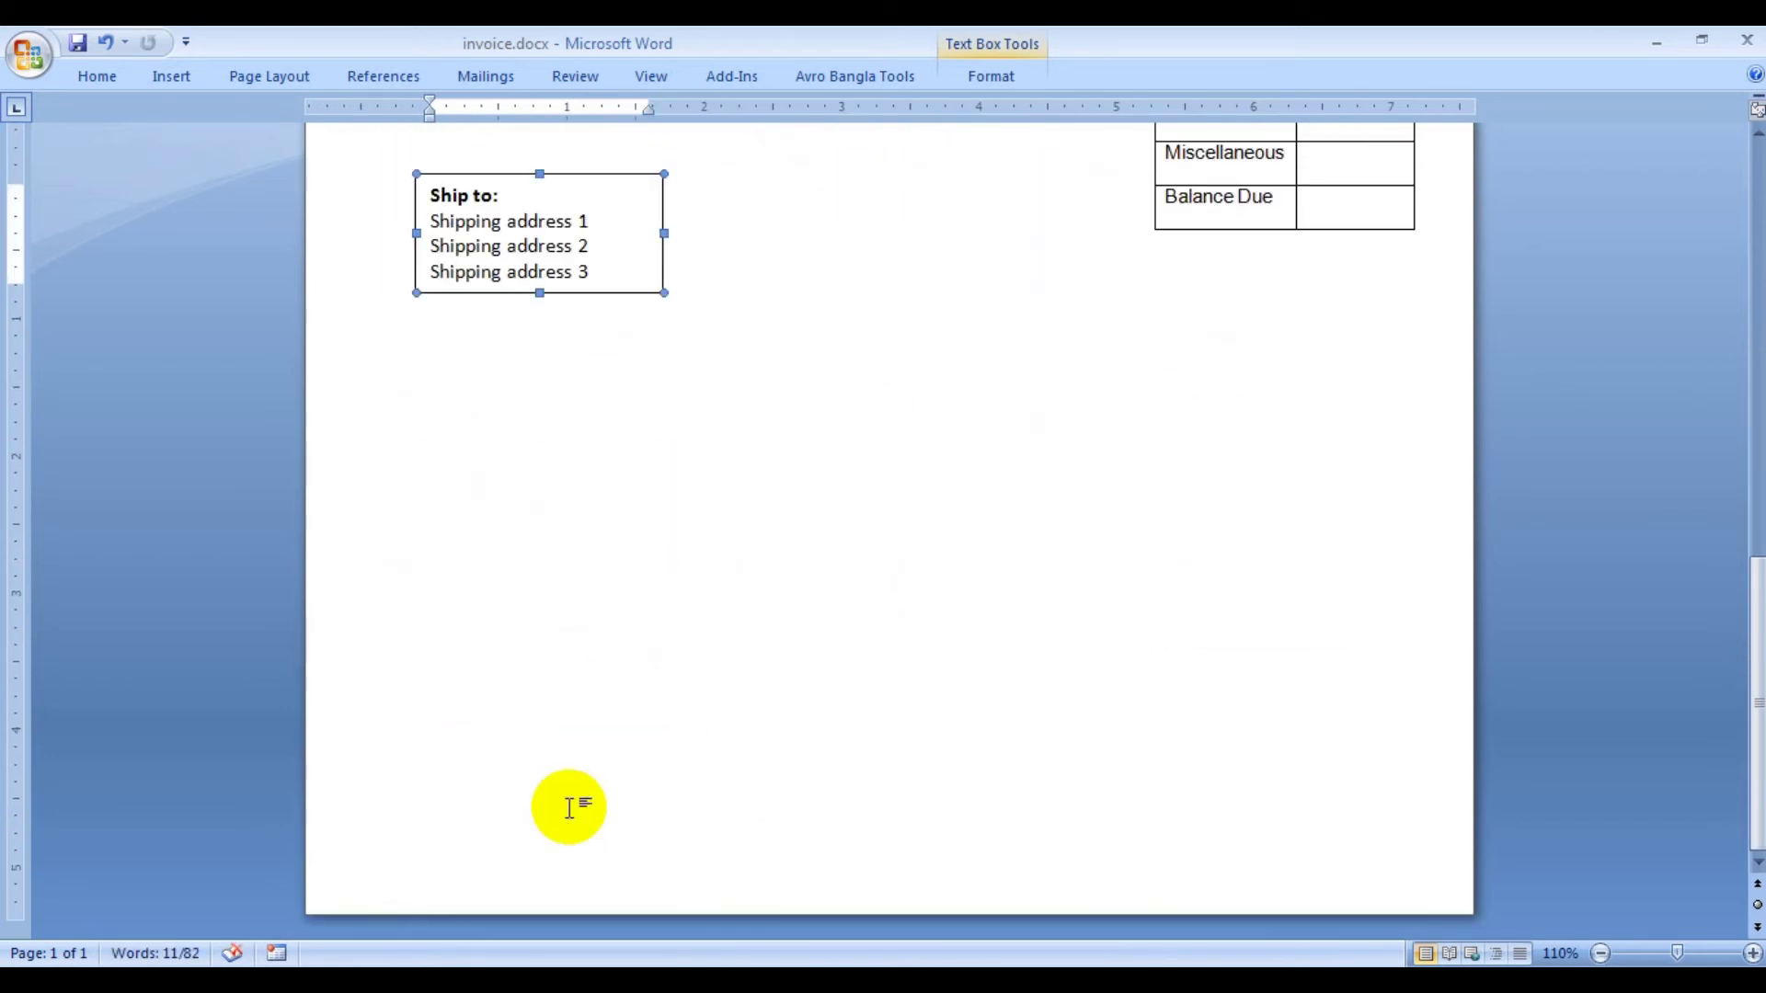
pyautogui.scroll(4, 557, 807)
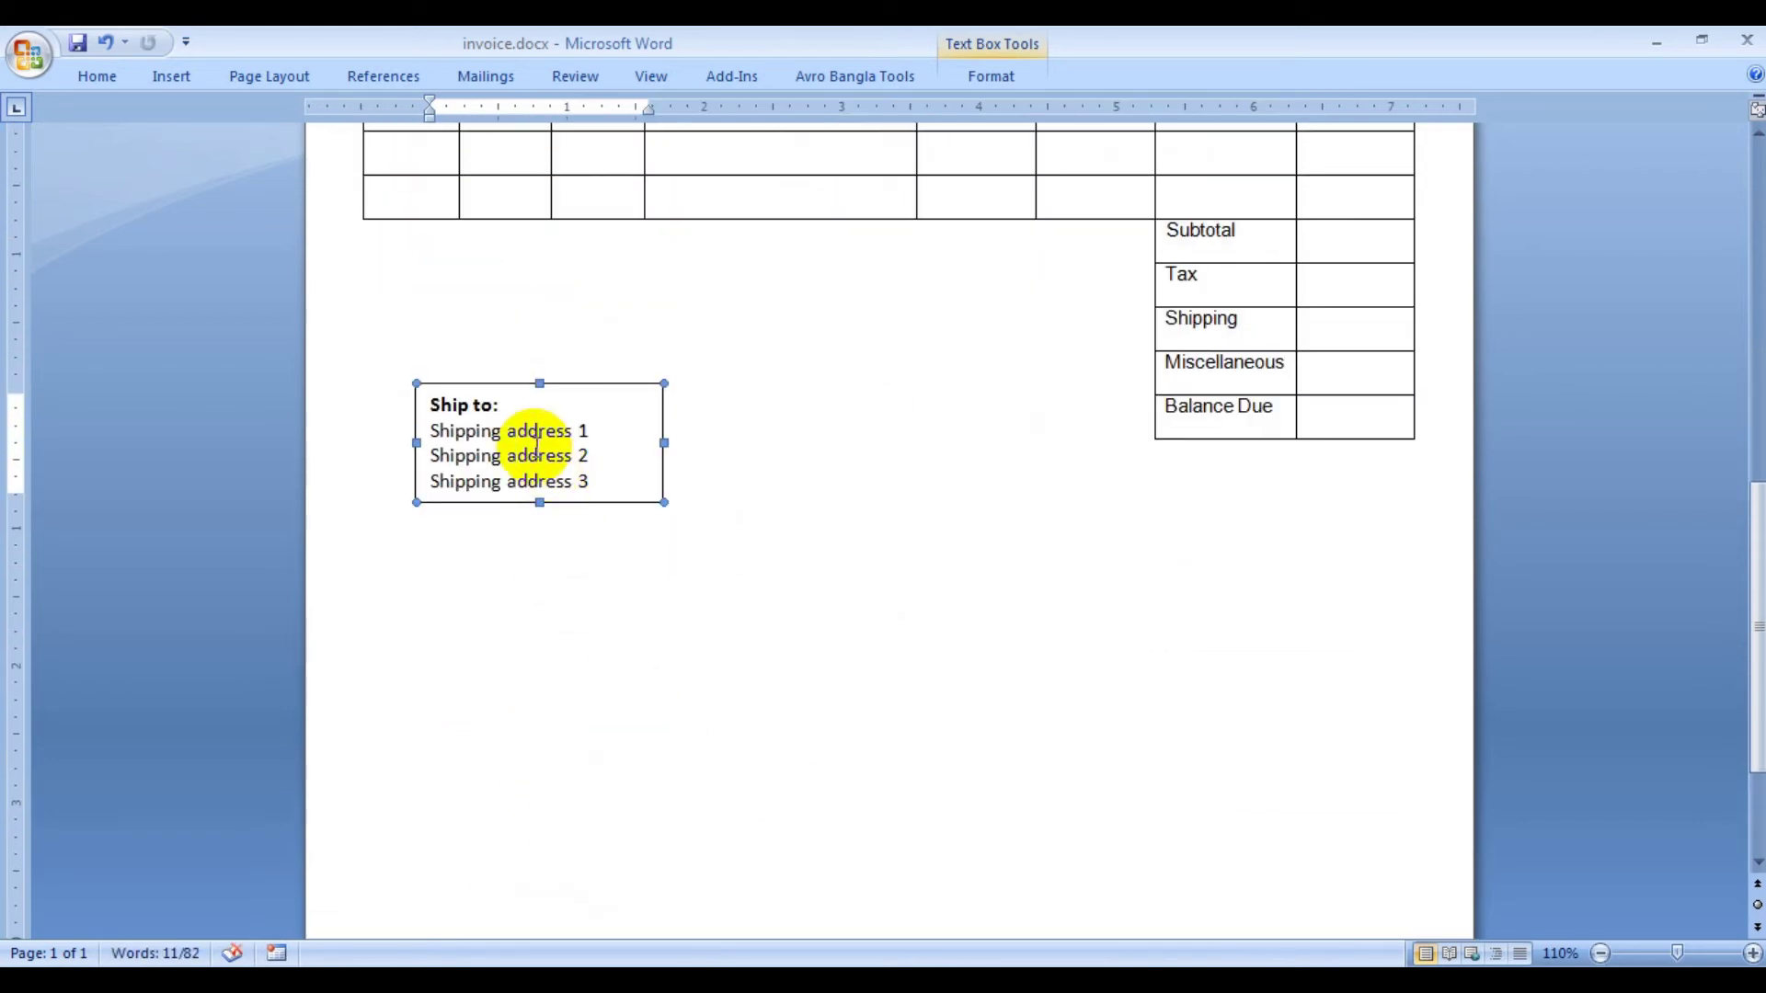
# - Retitle the copied box REMITTANCE, add a Customer Id: line, and delete the shipping address lines
pyautogui.click(565, 434)
pyautogui.write('REMITTA')
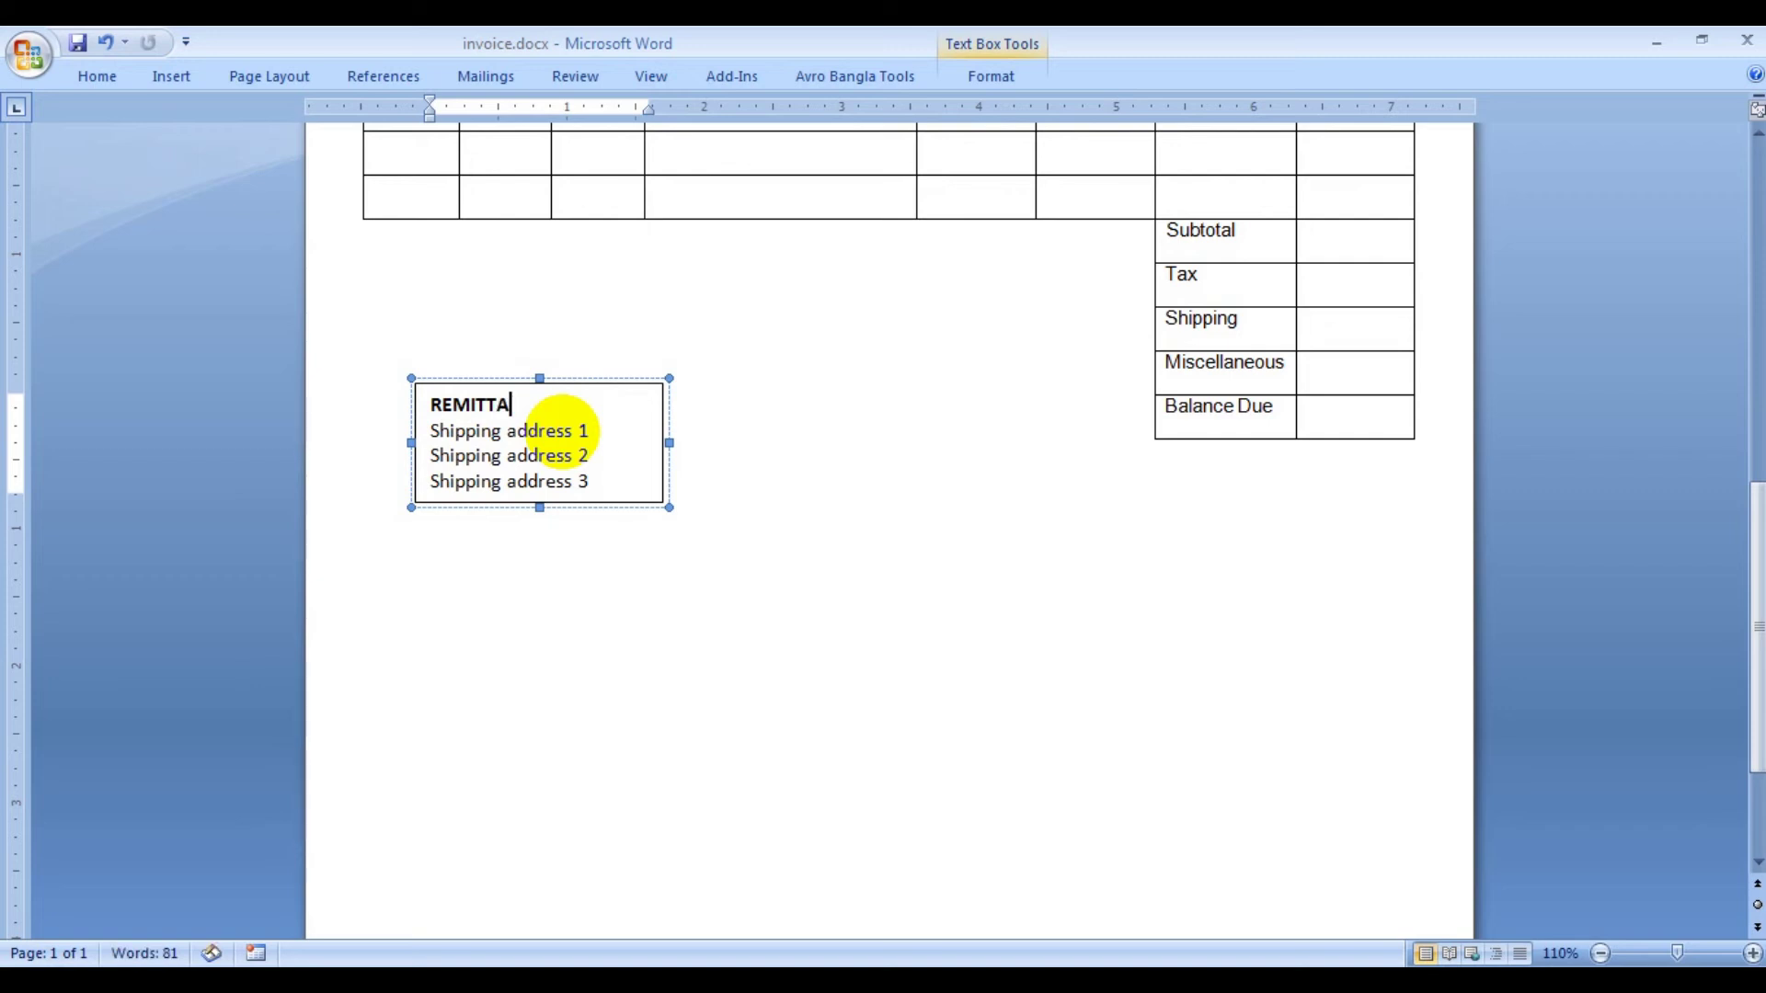
pyautogui.write('NCE')
pyautogui.click(619, 429)
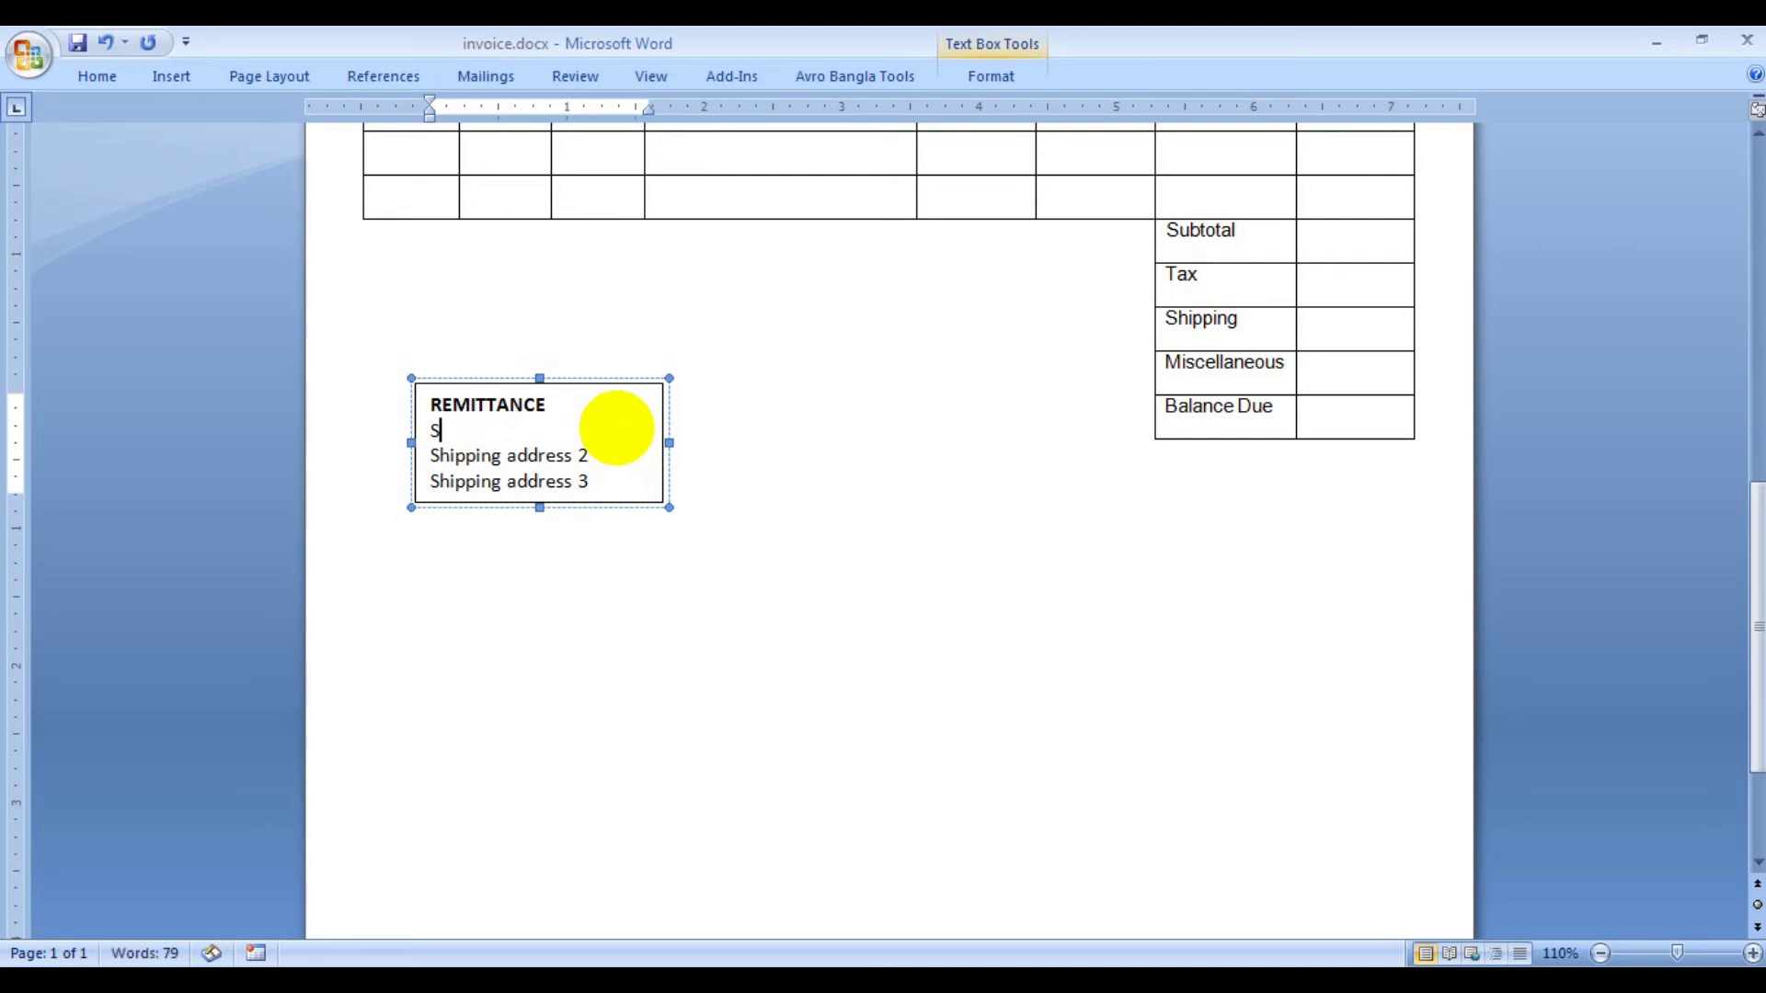
pyautogui.write('ust')
pyautogui.press('BackSpace')
pyautogui.press('BackSpace')
pyautogui.press('BackSpace')
pyautogui.moveTo(590, 482); pyautogui.dragTo(442, 467)
pyautogui.press('Delete')
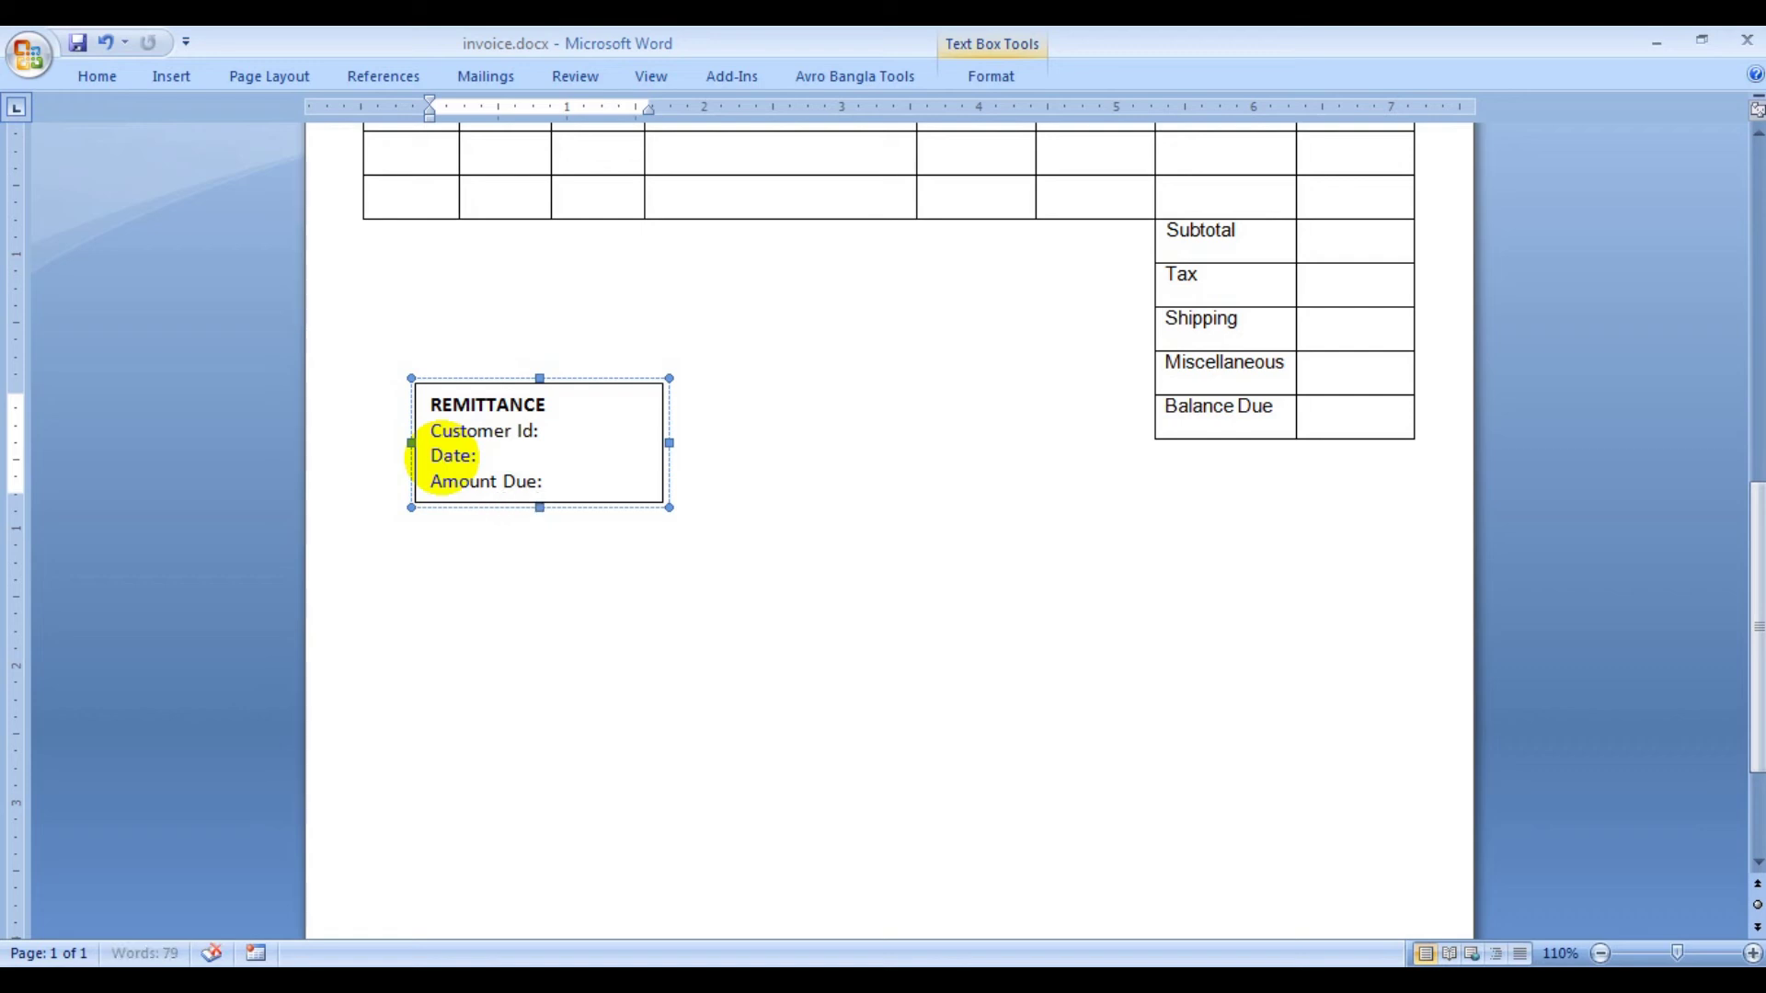
# - Enlarge the REMITTANCE box to show its last line and correct 'Ecclosed' to 'Enclosed'
pyautogui.moveTo(540, 508); pyautogui.dragTo(543, 529)
pyautogui.rightClick(557, 507)
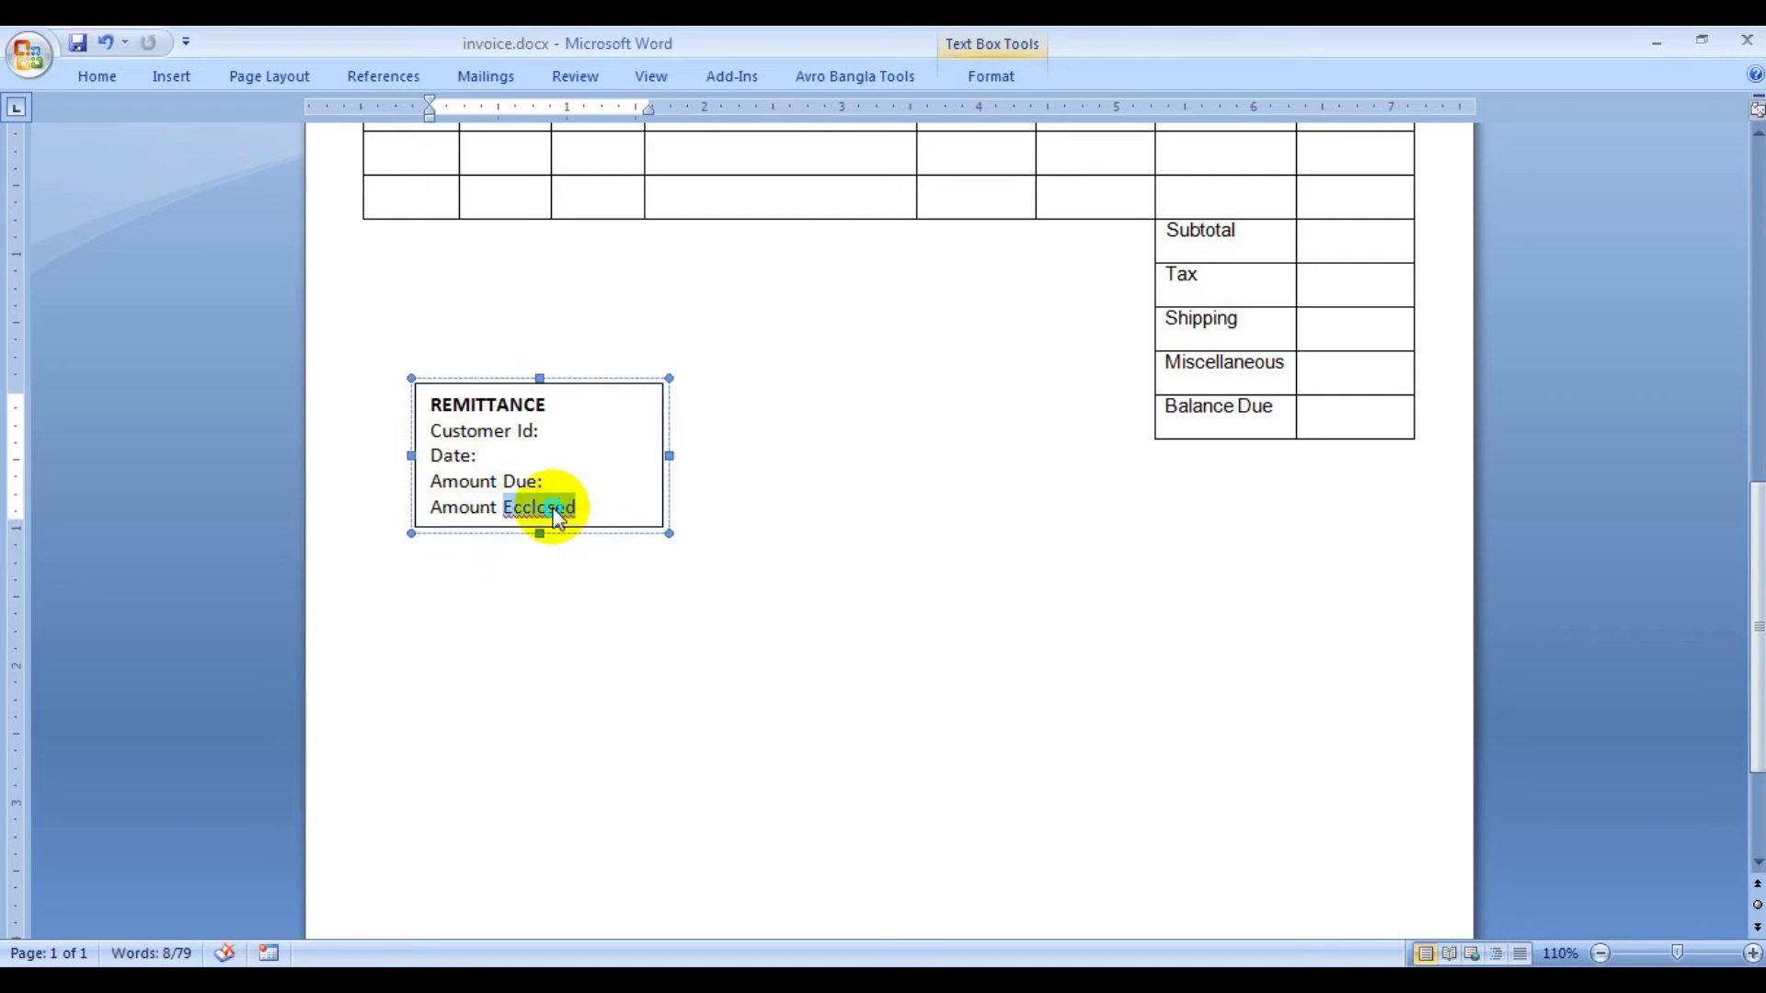
pyautogui.click(618, 528)
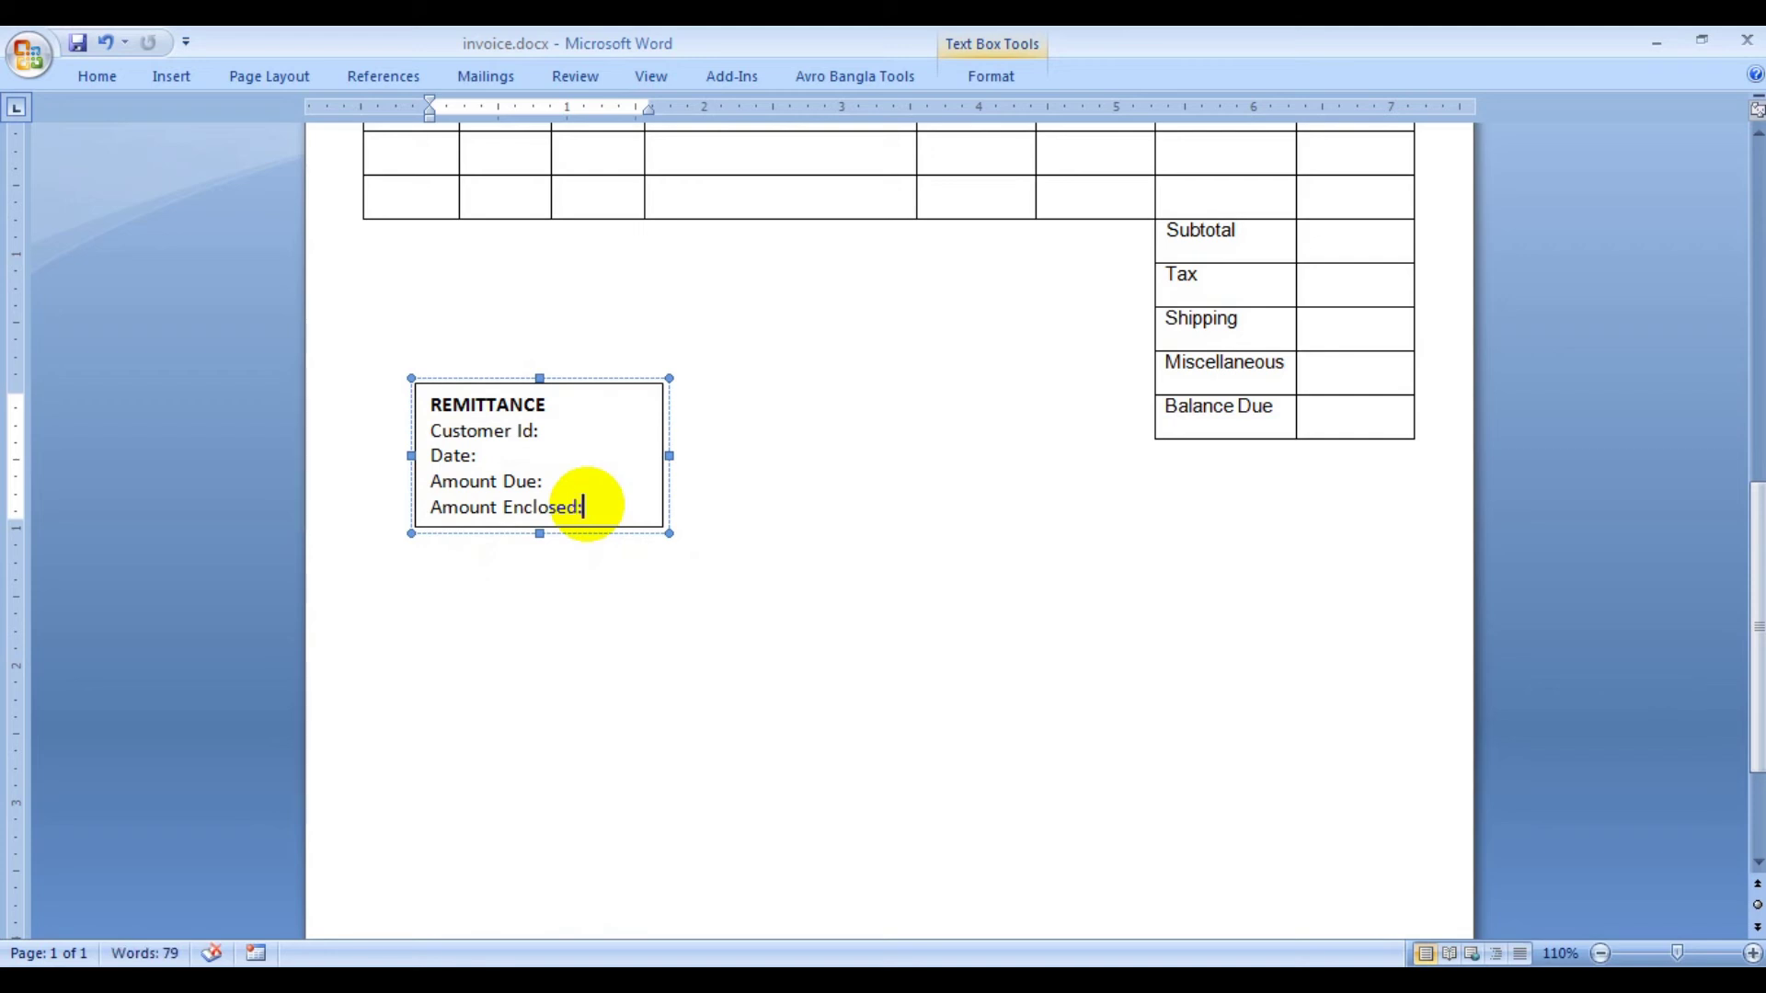
# - Move the REMITTANCE box lower on the page and nudge it slightly left
pyautogui.scroll(15, 589, 504)
pyautogui.scroll(2, 590, 505)
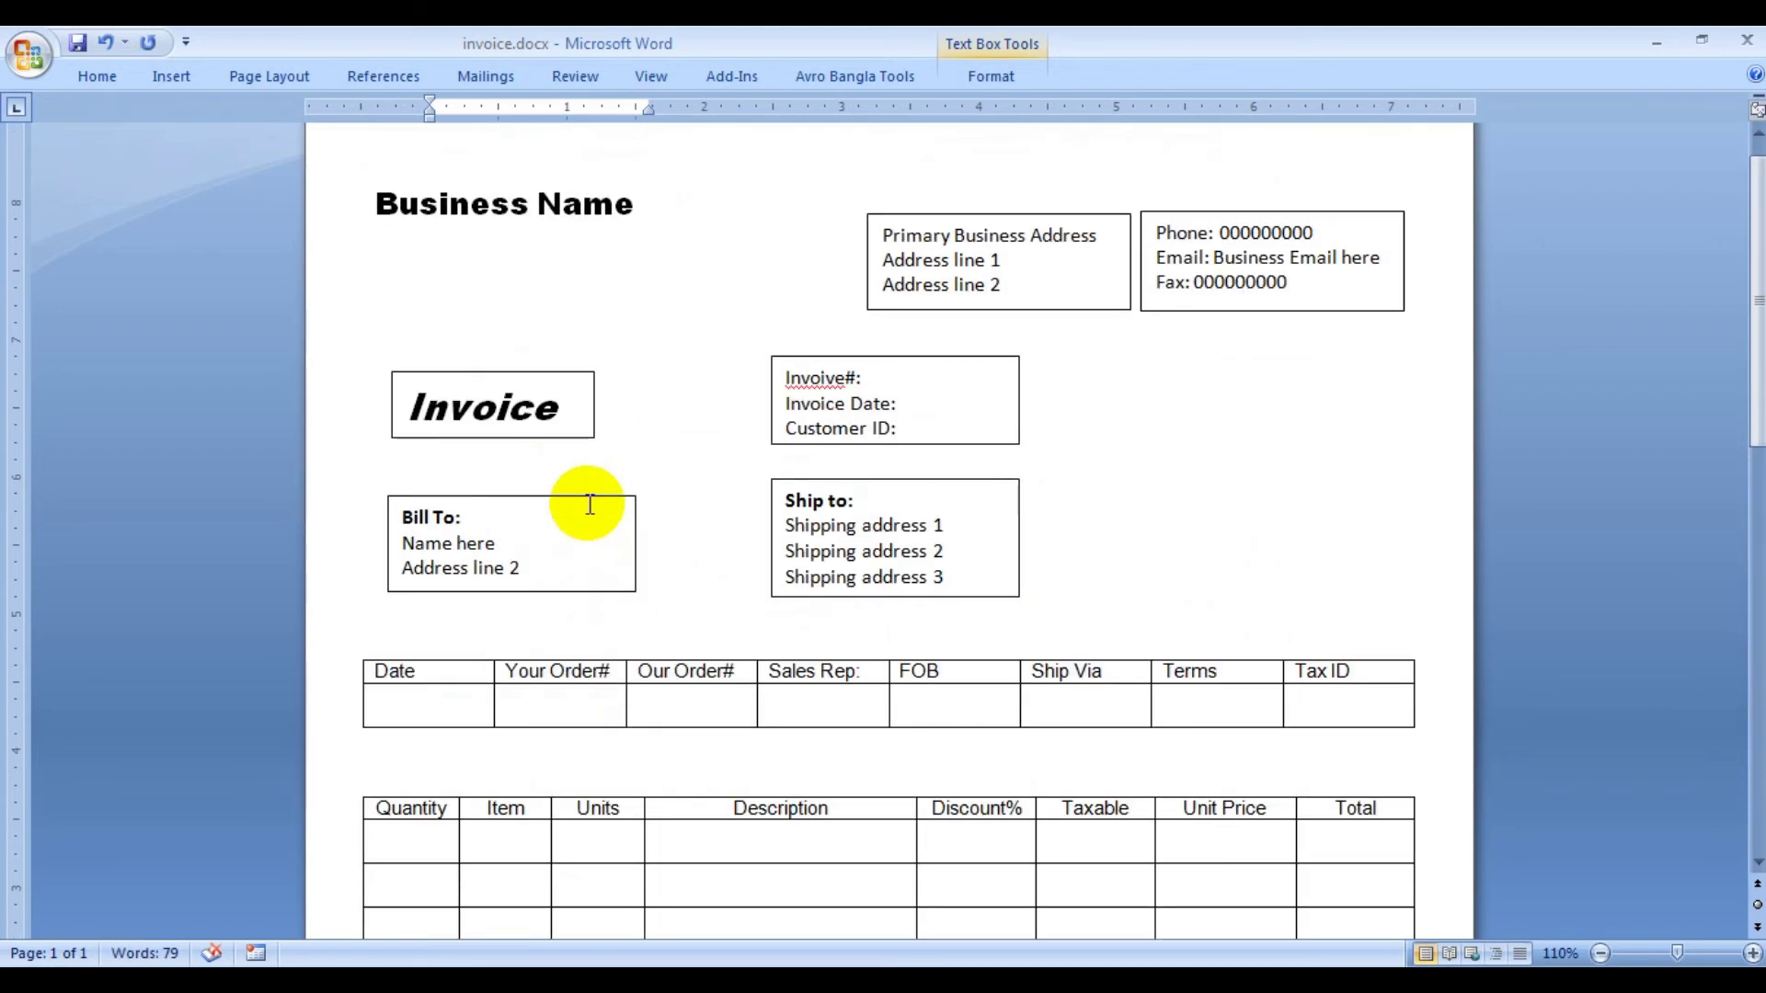
pyautogui.scroll(-8, 590, 505)
pyautogui.scroll(-8, 611, 548)
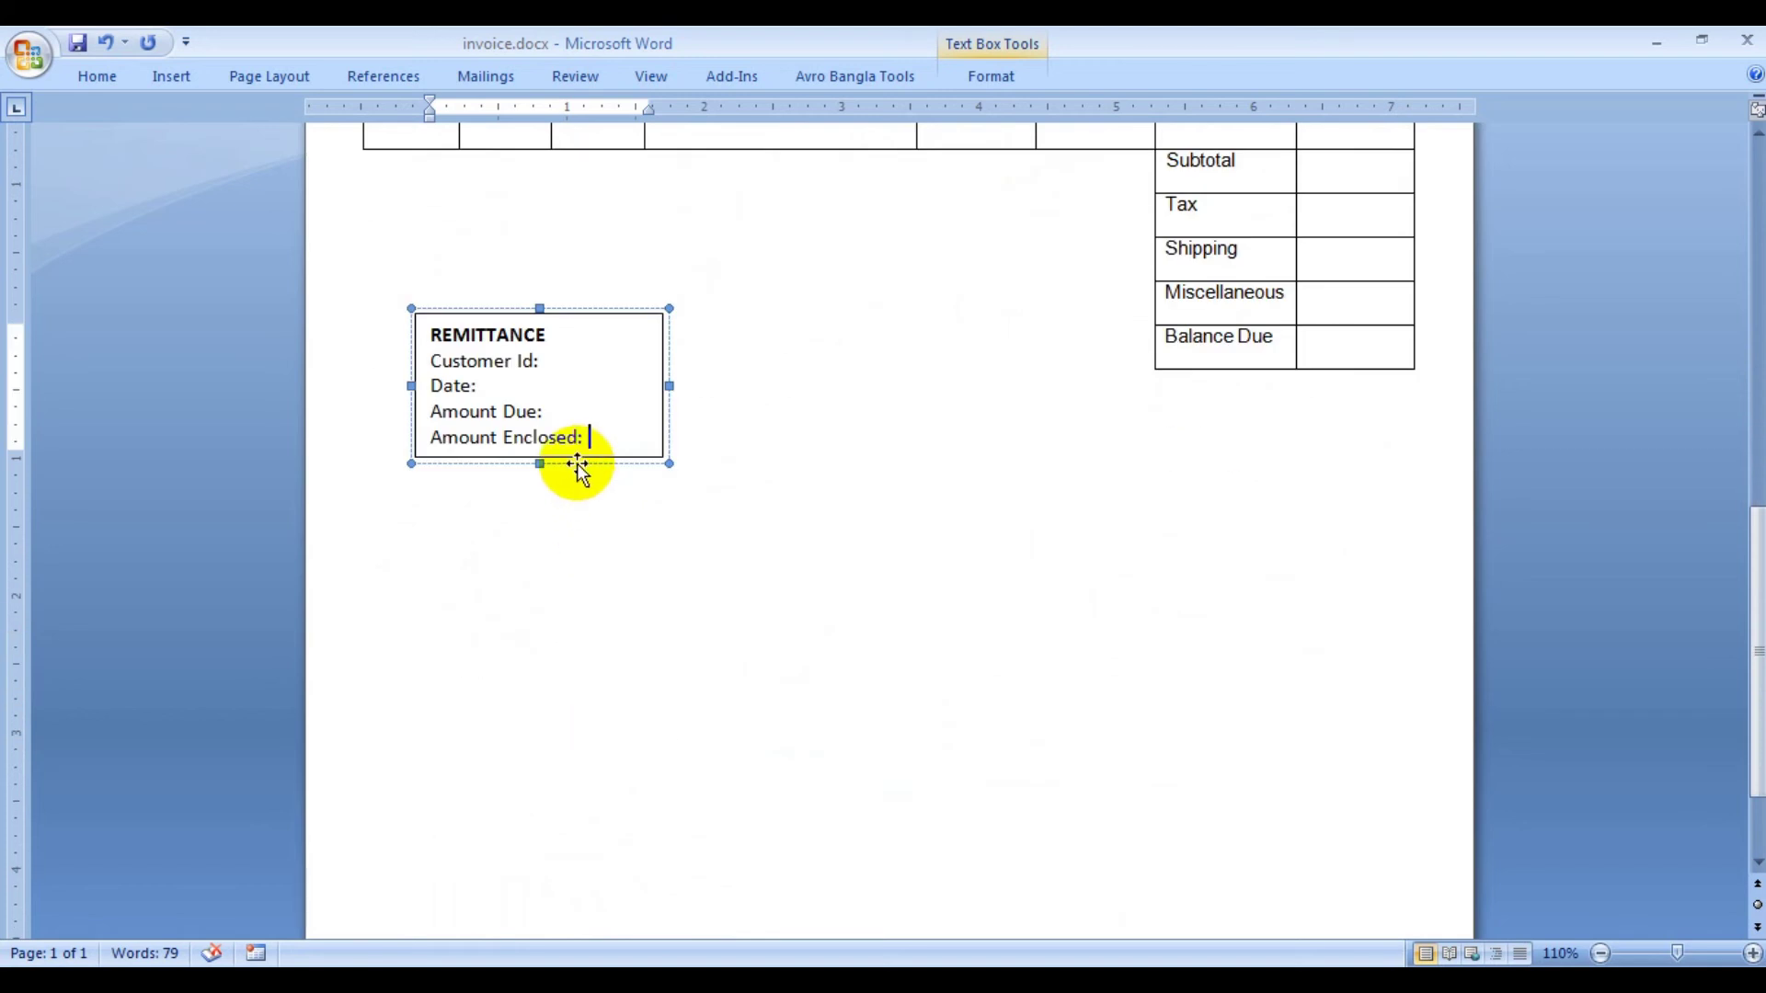
pyautogui.moveTo(578, 463); pyautogui.dragTo(572, 543)
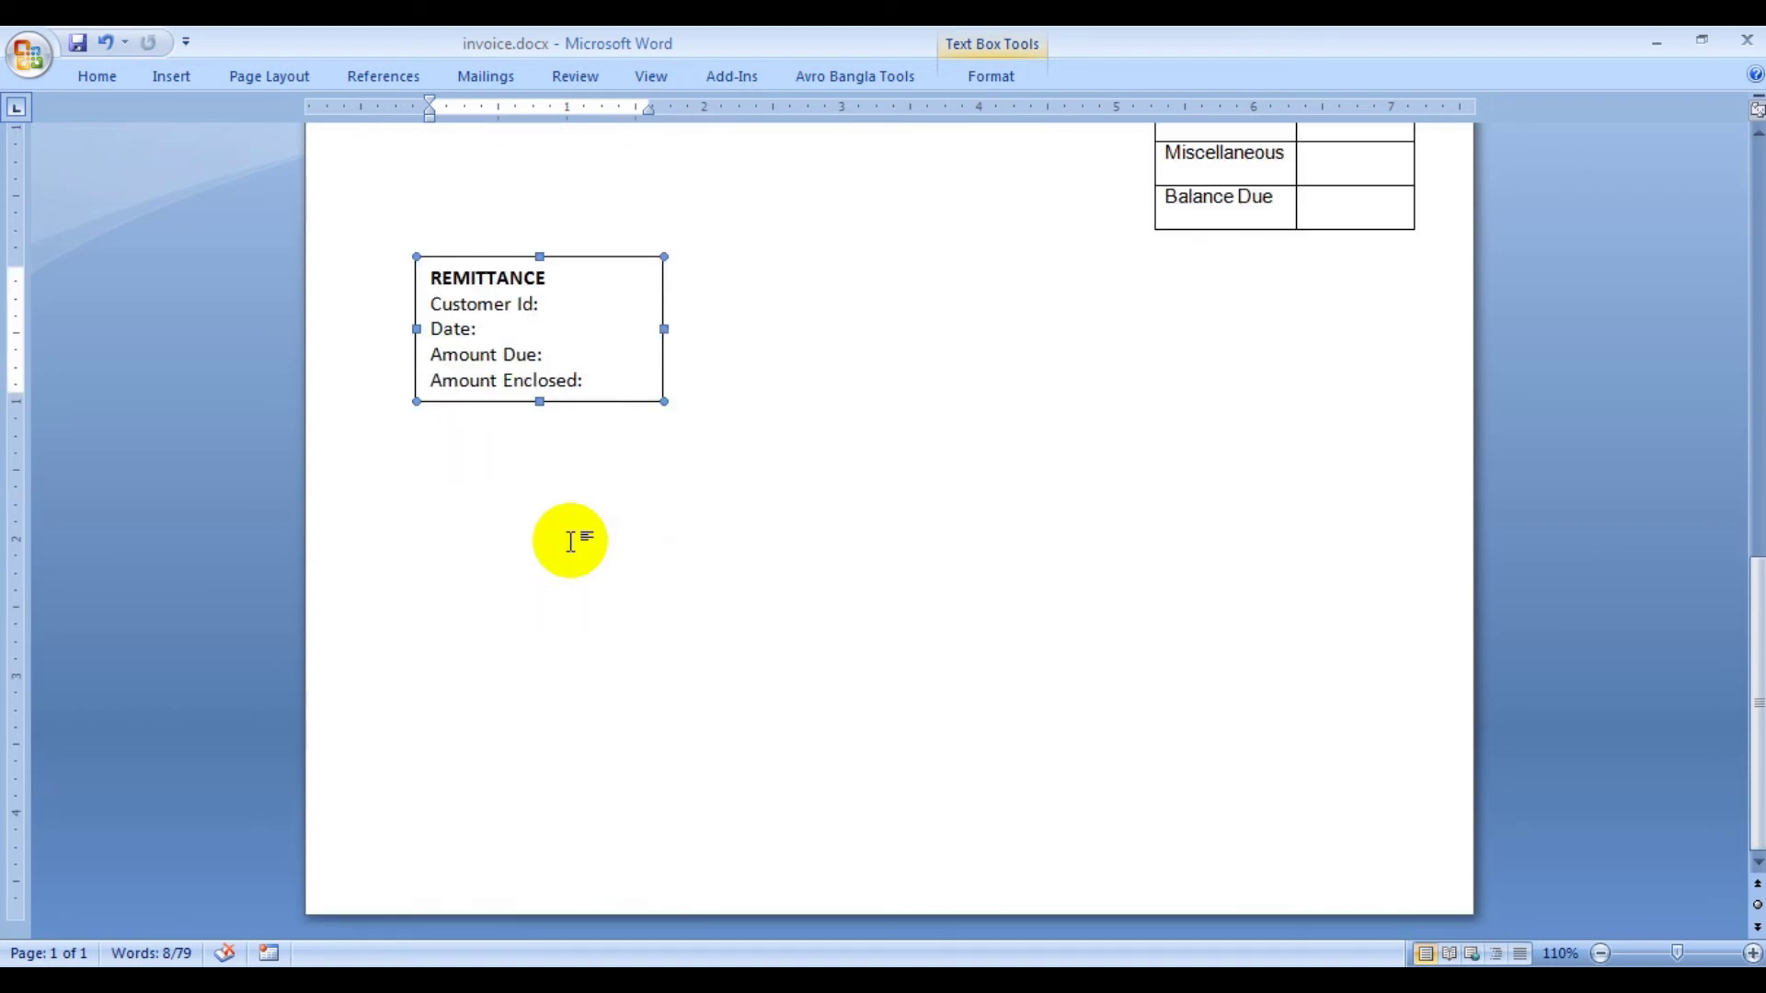
pyautogui.scroll(5, 570, 541)
pyautogui.scroll(1, 575, 524)
pyautogui.scroll(-5, 576, 524)
pyautogui.click(558, 585)
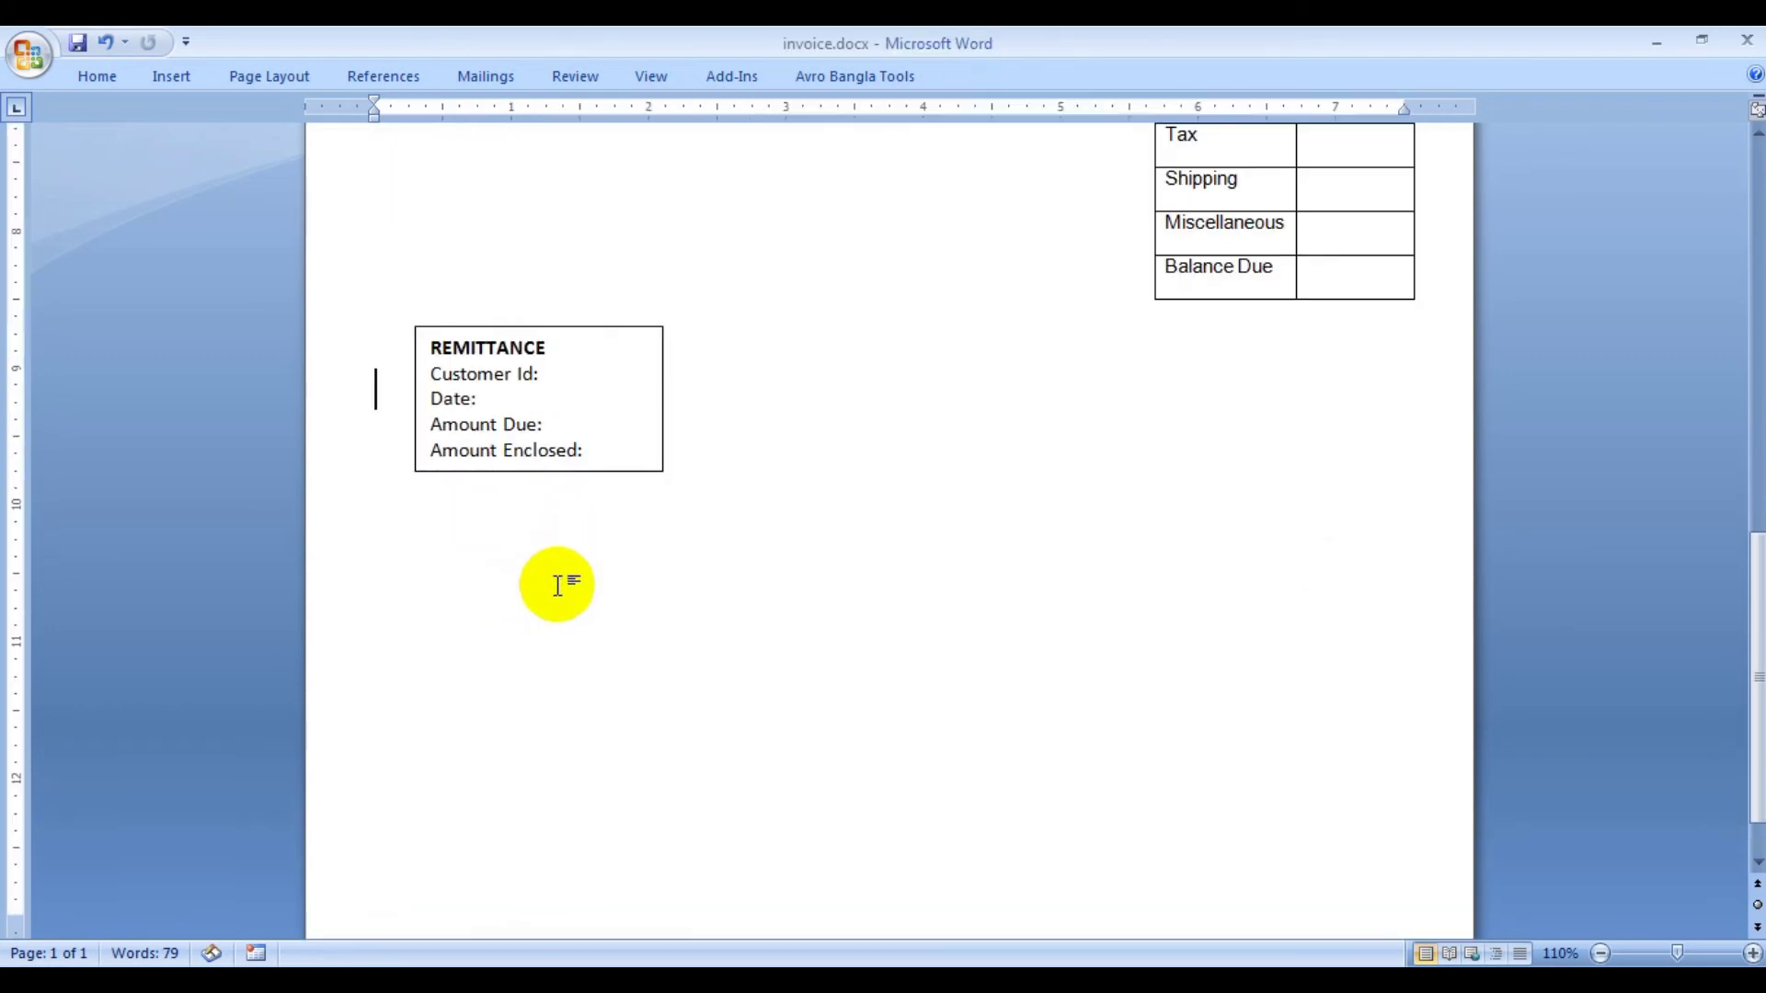
pyautogui.scroll(3, 552, 616)
pyautogui.scroll(9, 556, 612)
pyautogui.scroll(-10, 540, 602)
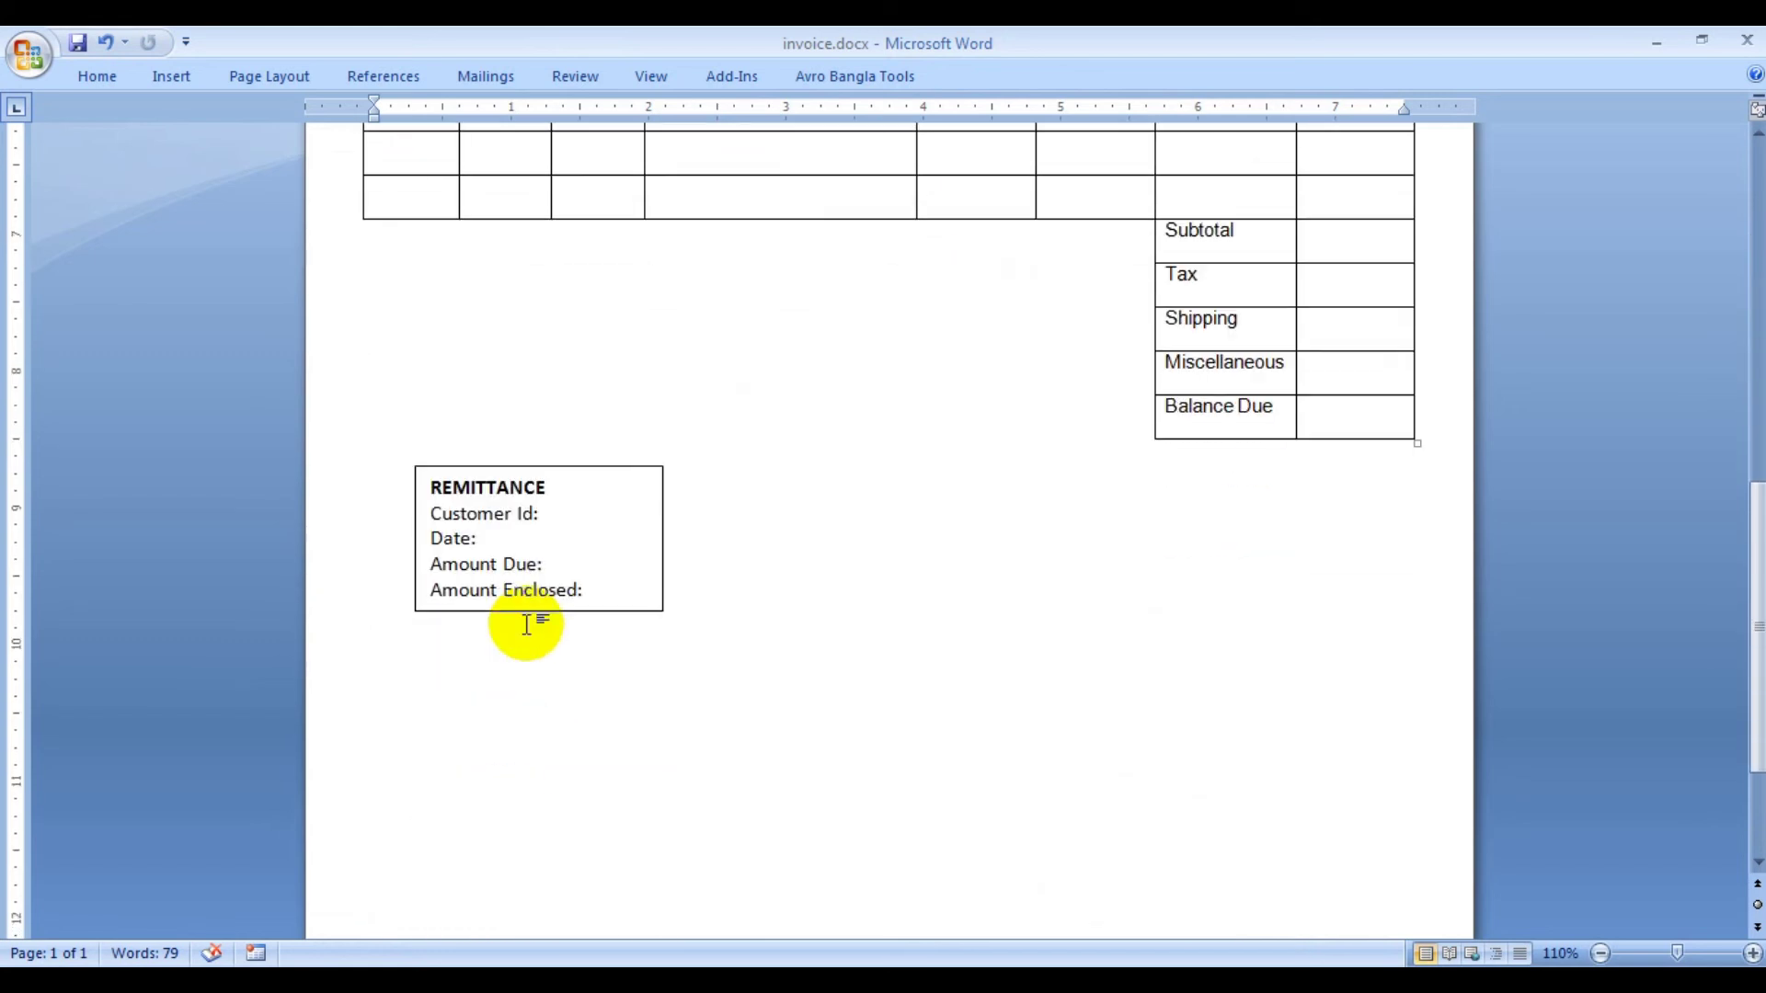
pyautogui.moveTo(550, 470); pyautogui.dragTo(527, 471)
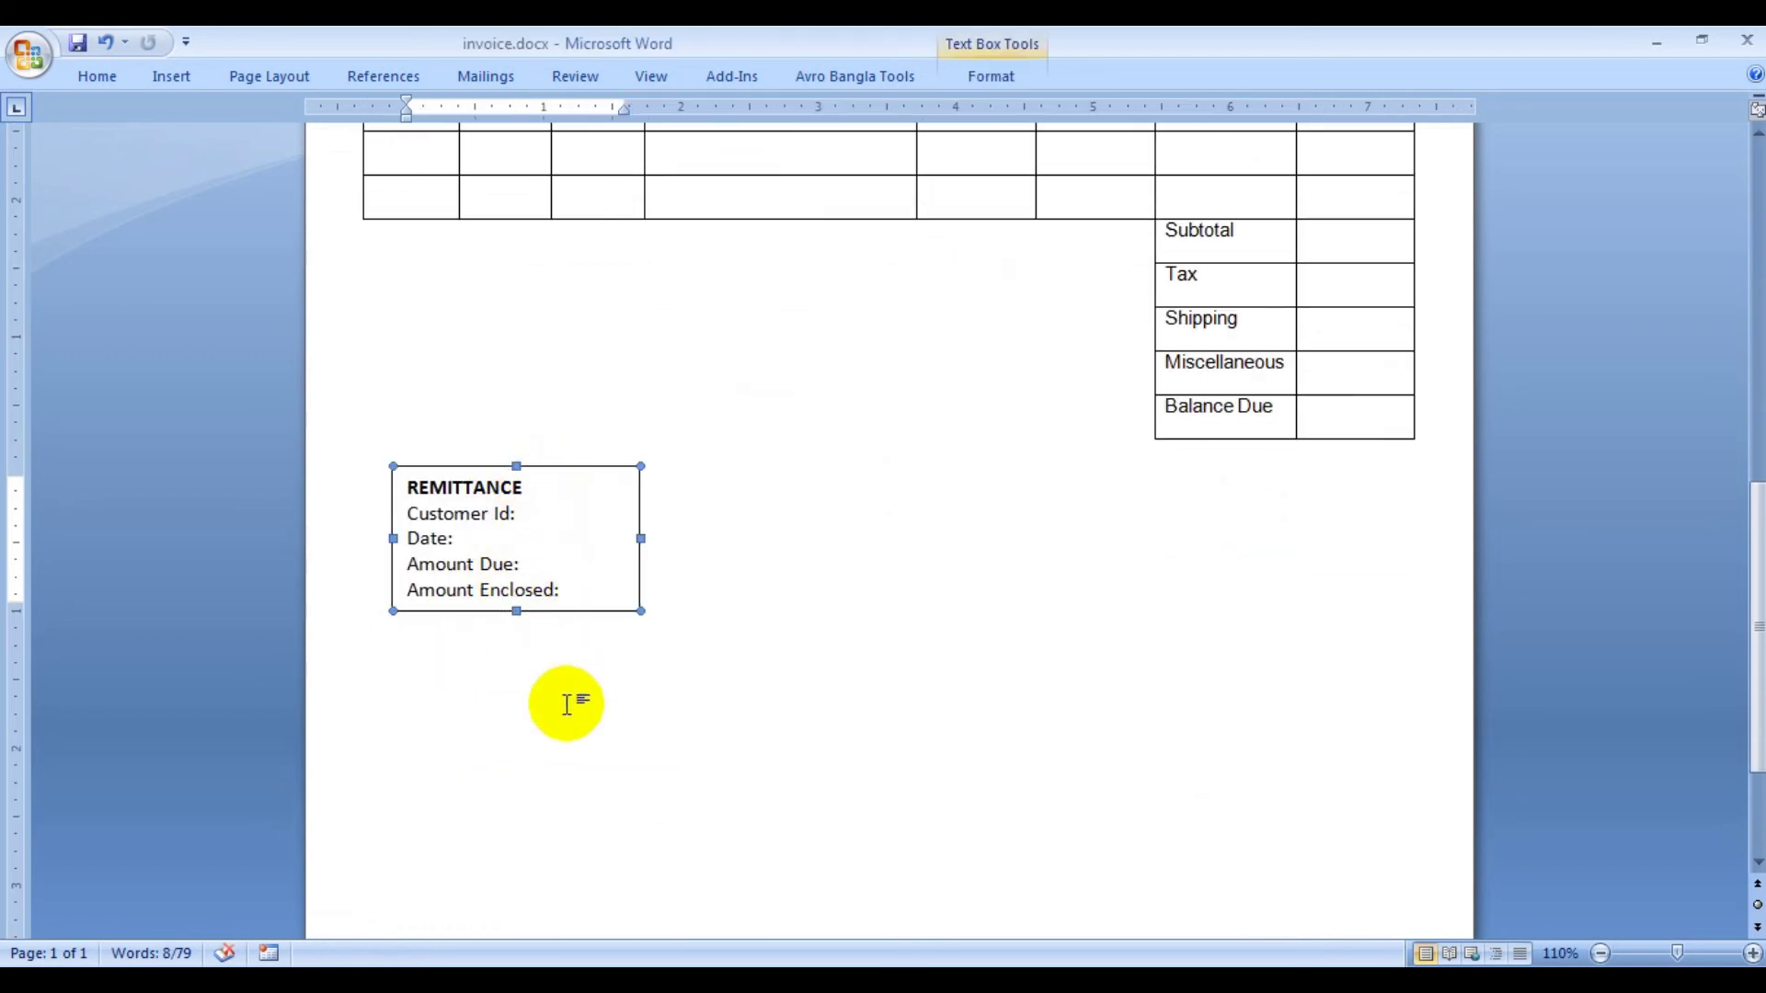
pyautogui.scroll(-3, 567, 705)
# - Draw a diamond shape below the REMITTANCE box, then reposition and shrink it
pyautogui.click(173, 78)
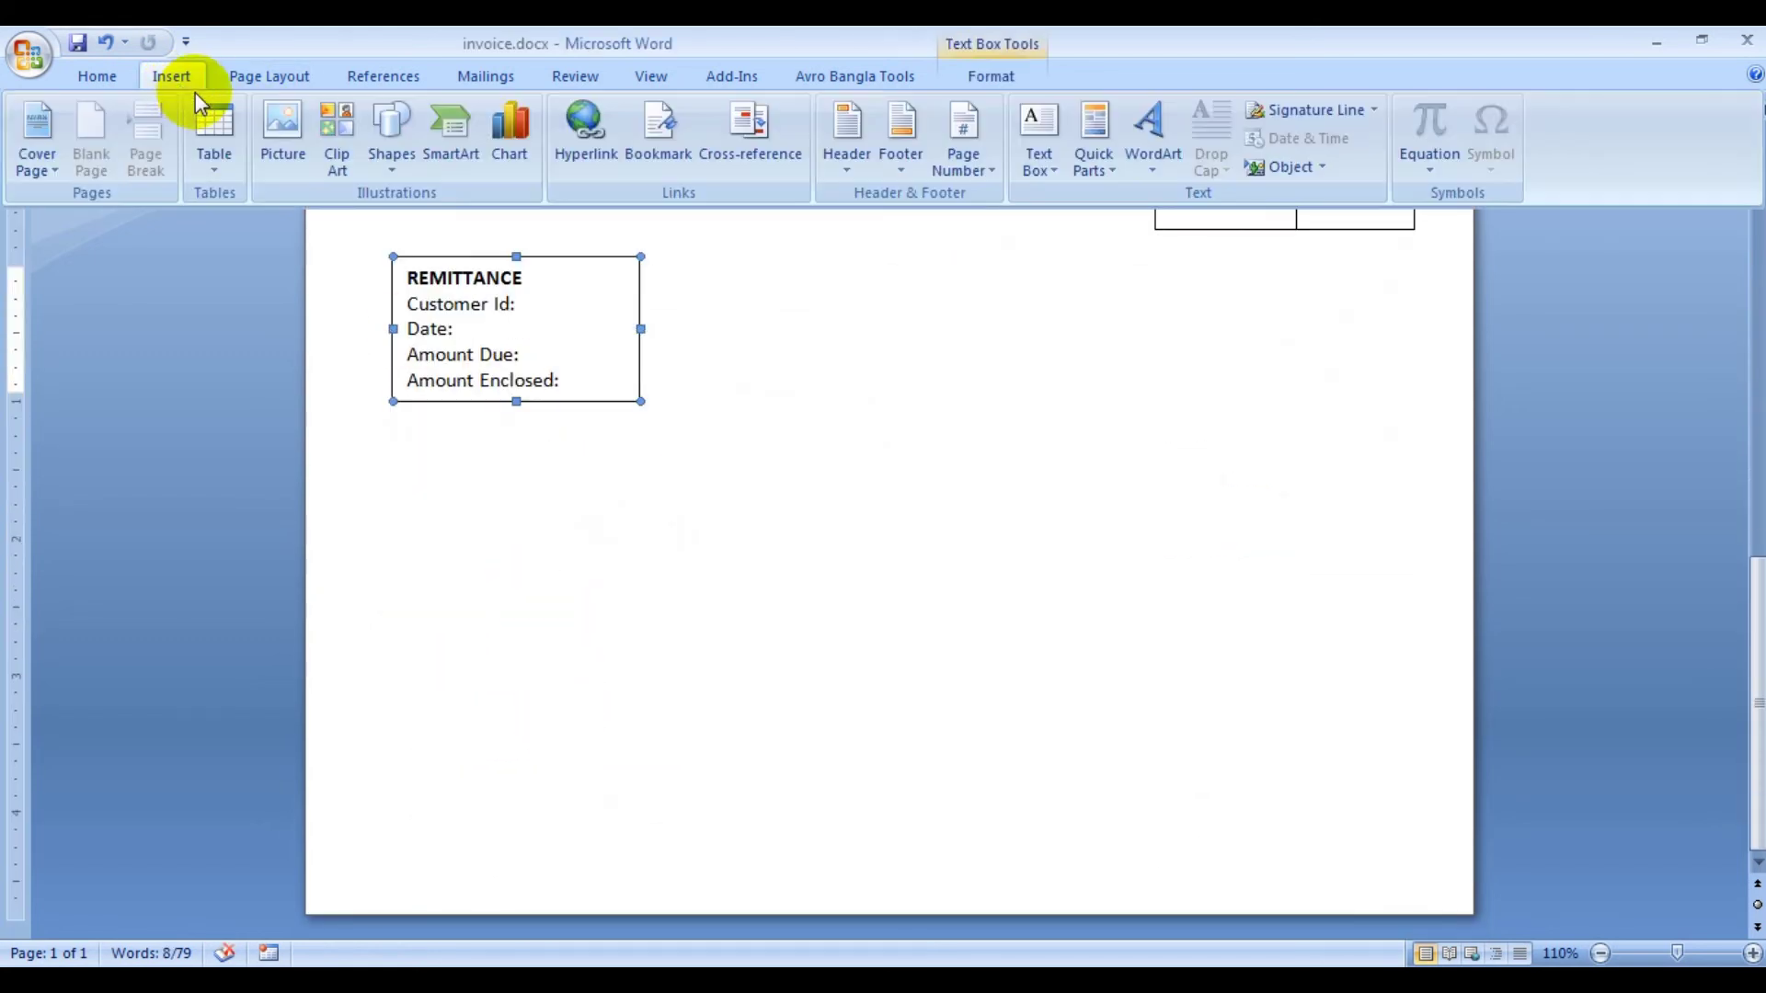
pyautogui.click(394, 148)
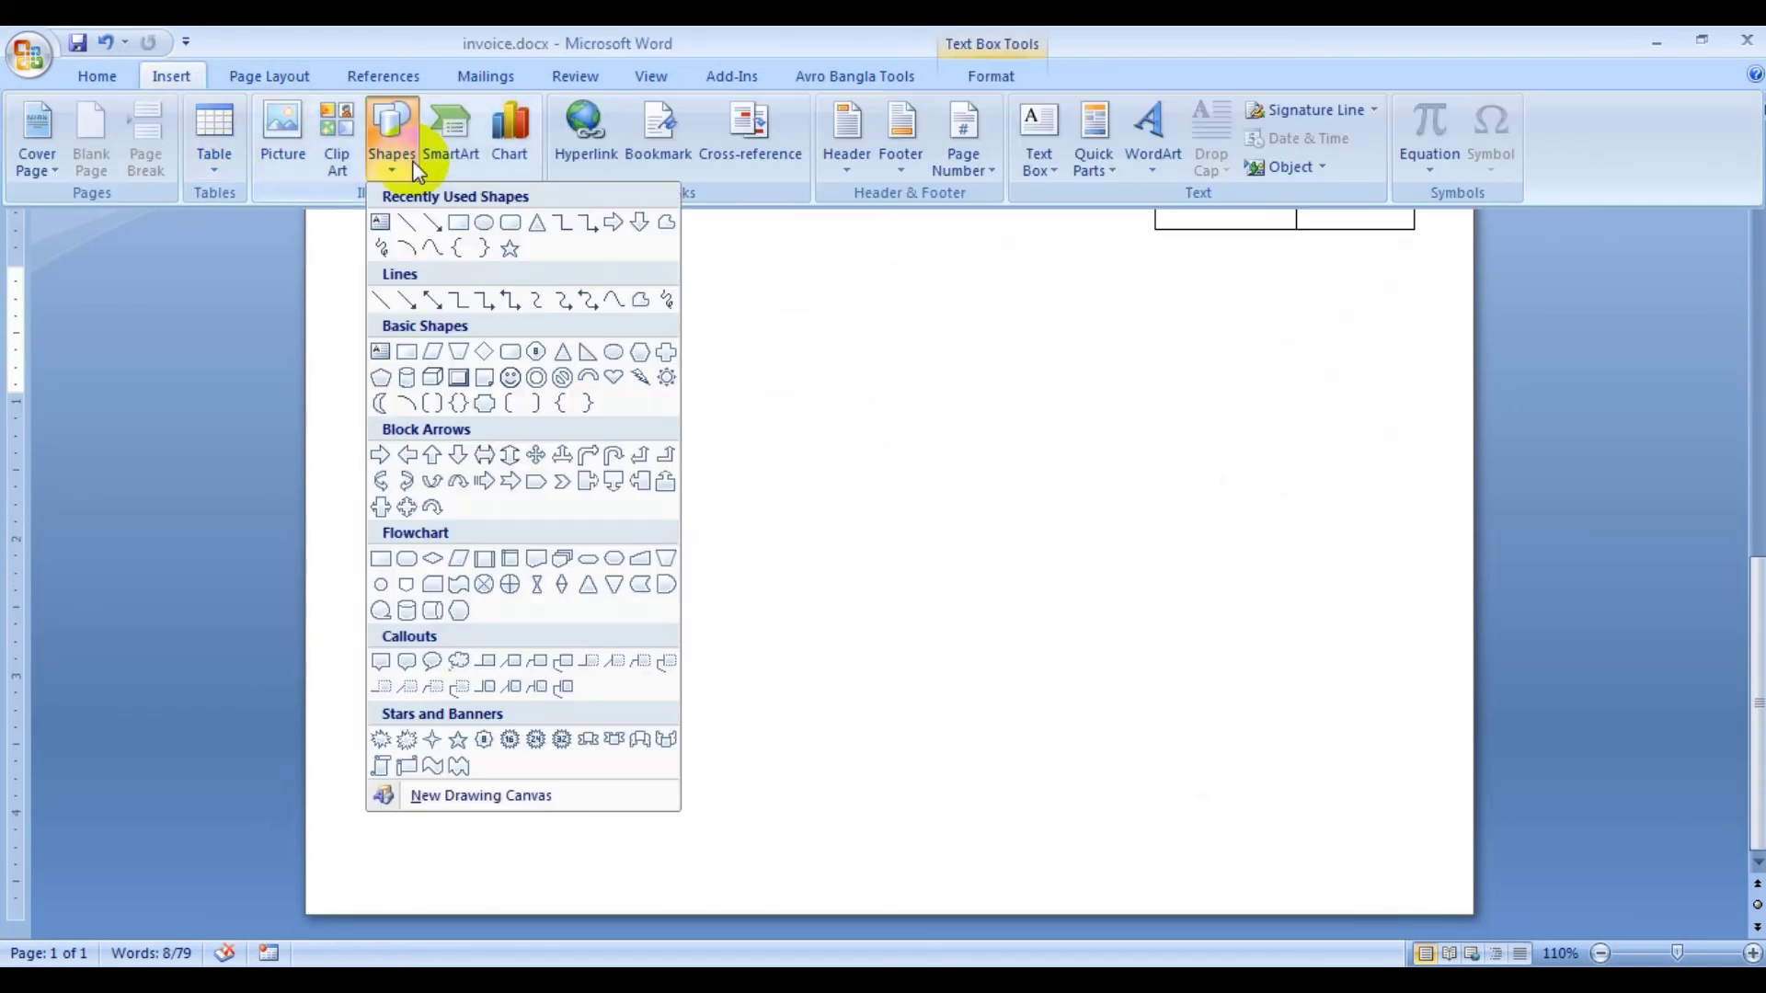
pyautogui.click(482, 351)
pyautogui.moveTo(444, 596); pyautogui.dragTo(629, 780)
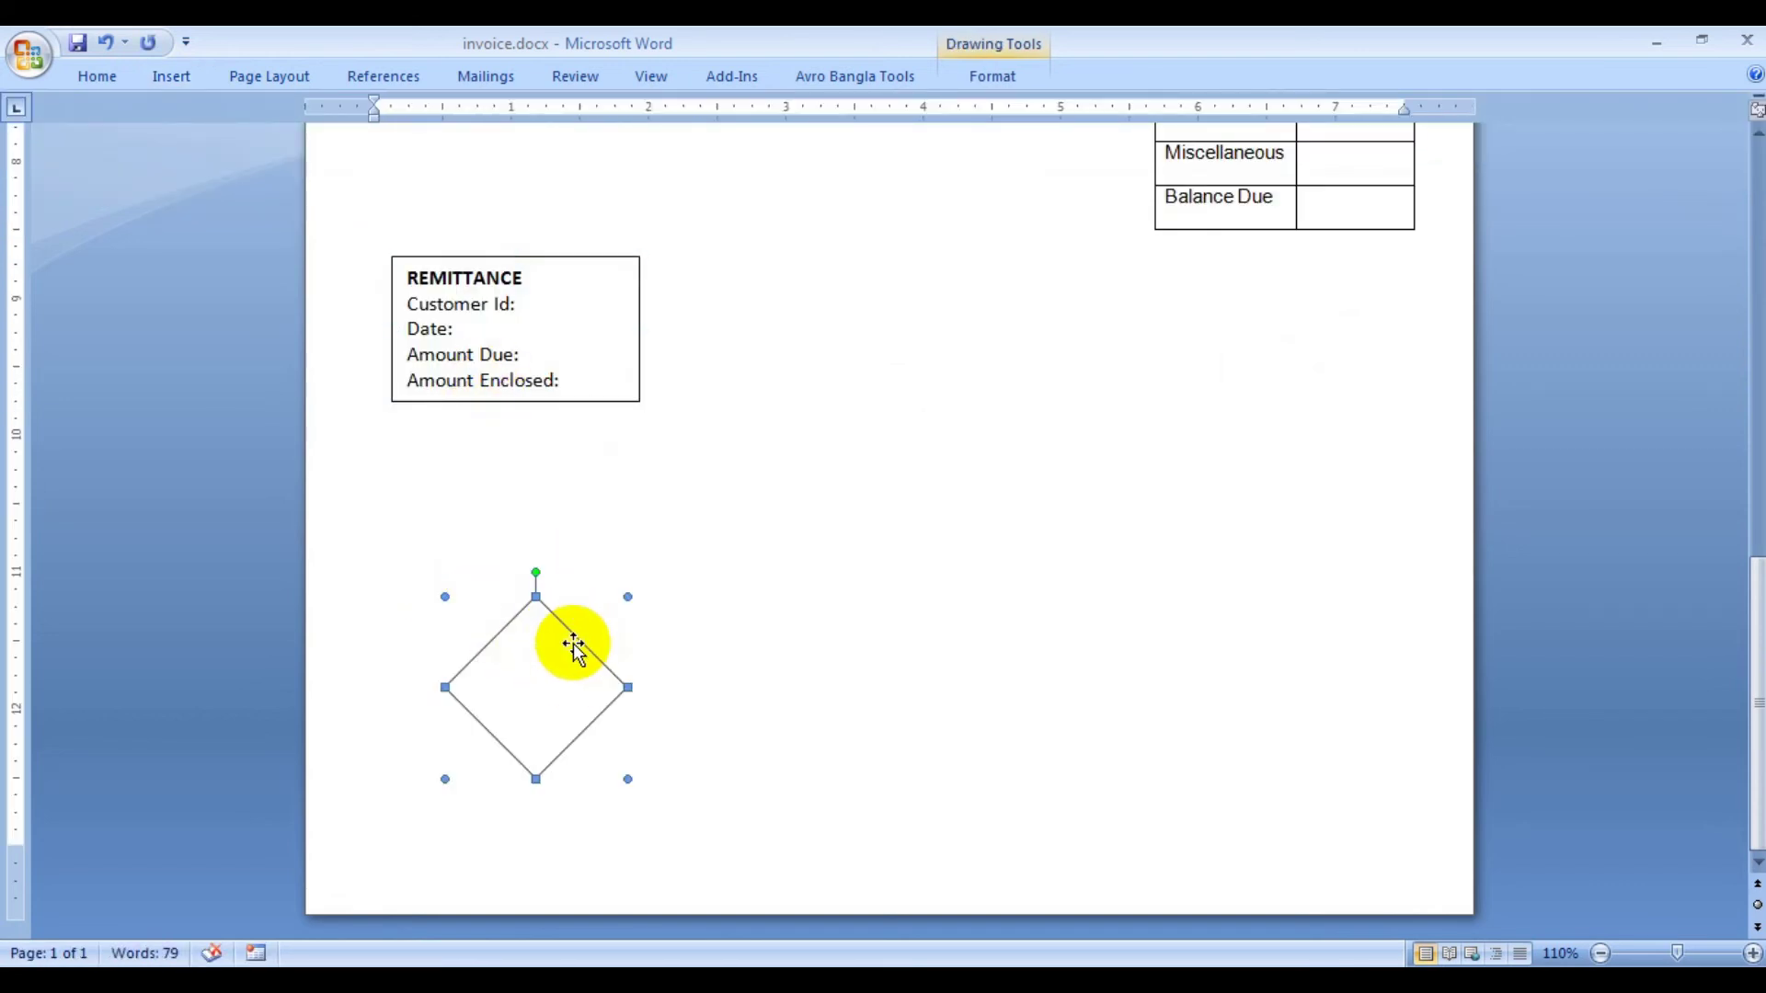
pyautogui.moveTo(575, 644); pyautogui.dragTo(575, 586)
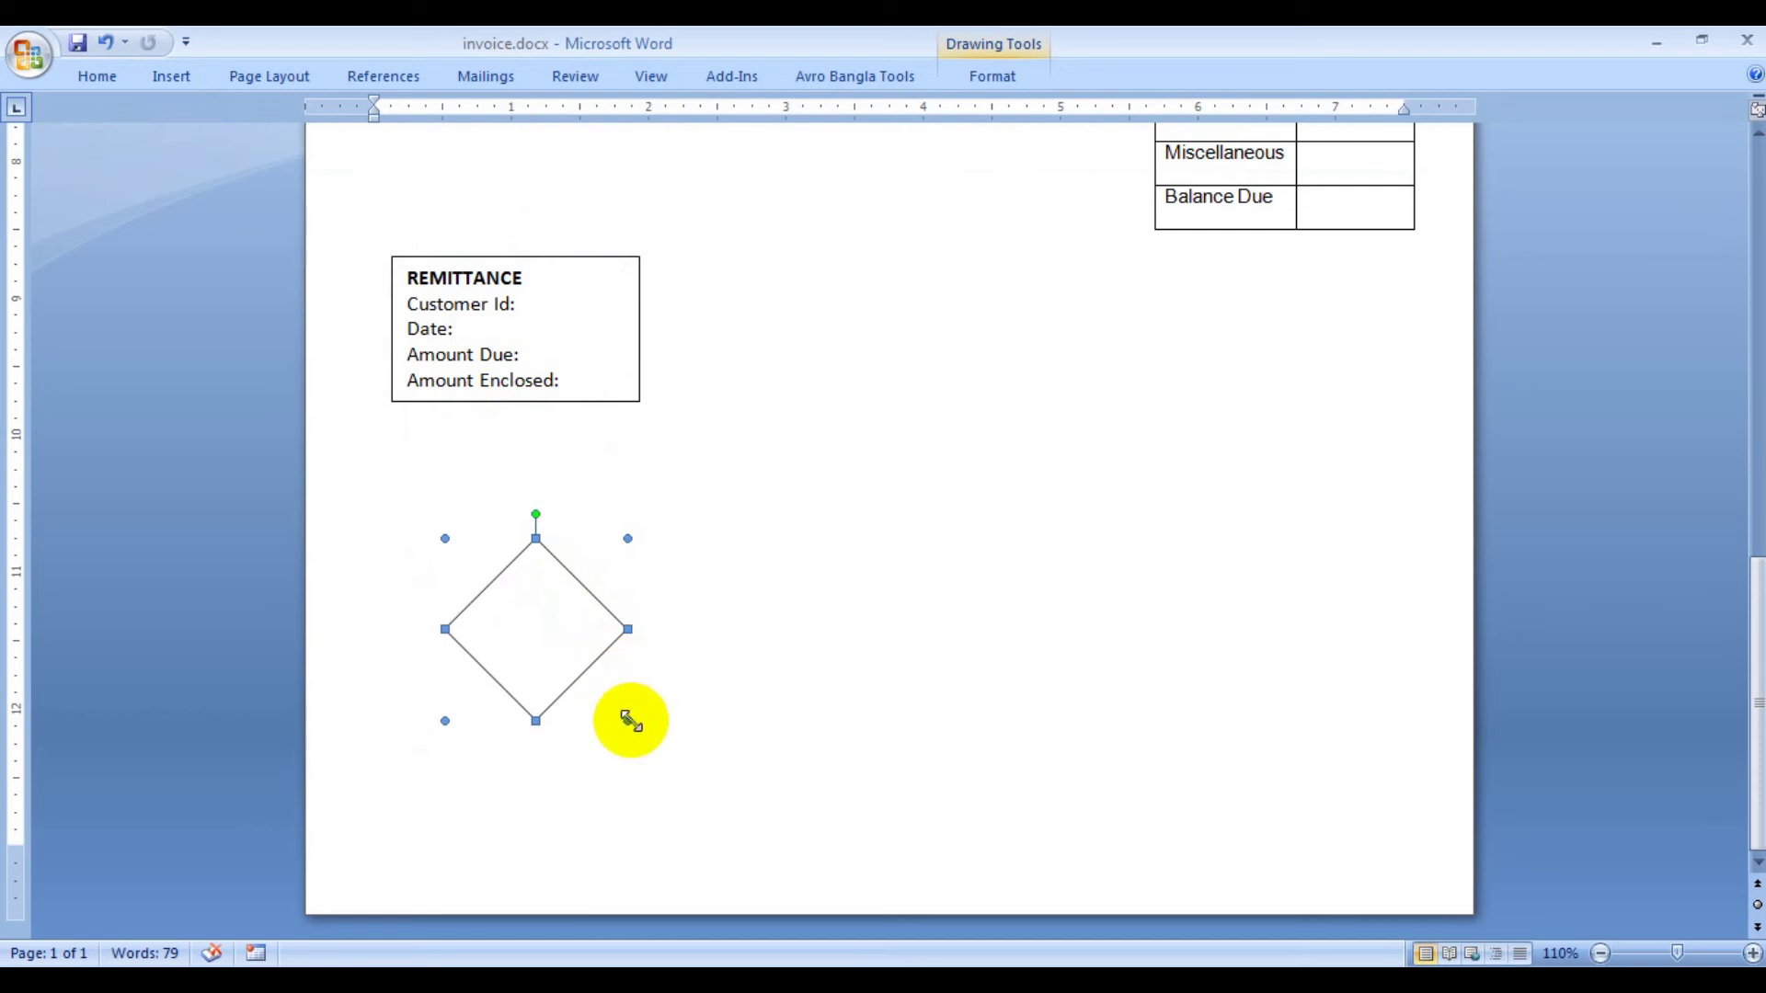
pyautogui.moveTo(631, 722); pyautogui.dragTo(602, 682)
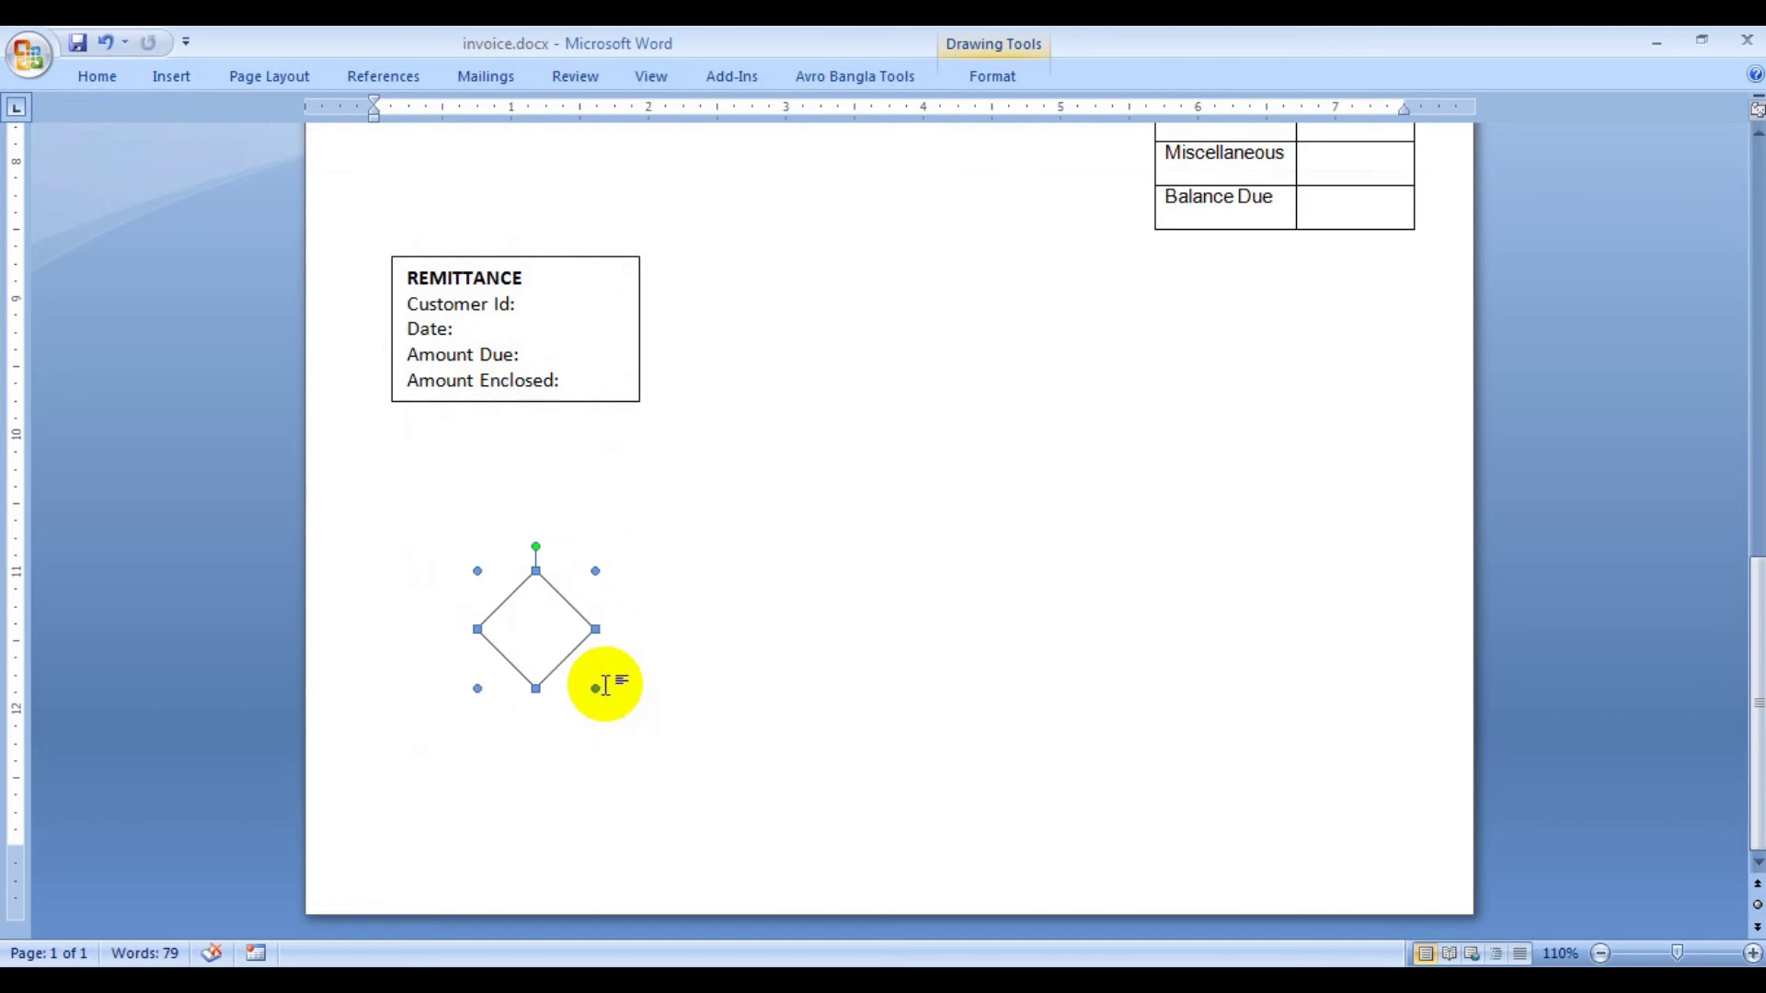
# - Fill the diamond with red and set its outline to No Outline
pyautogui.click(94, 74)
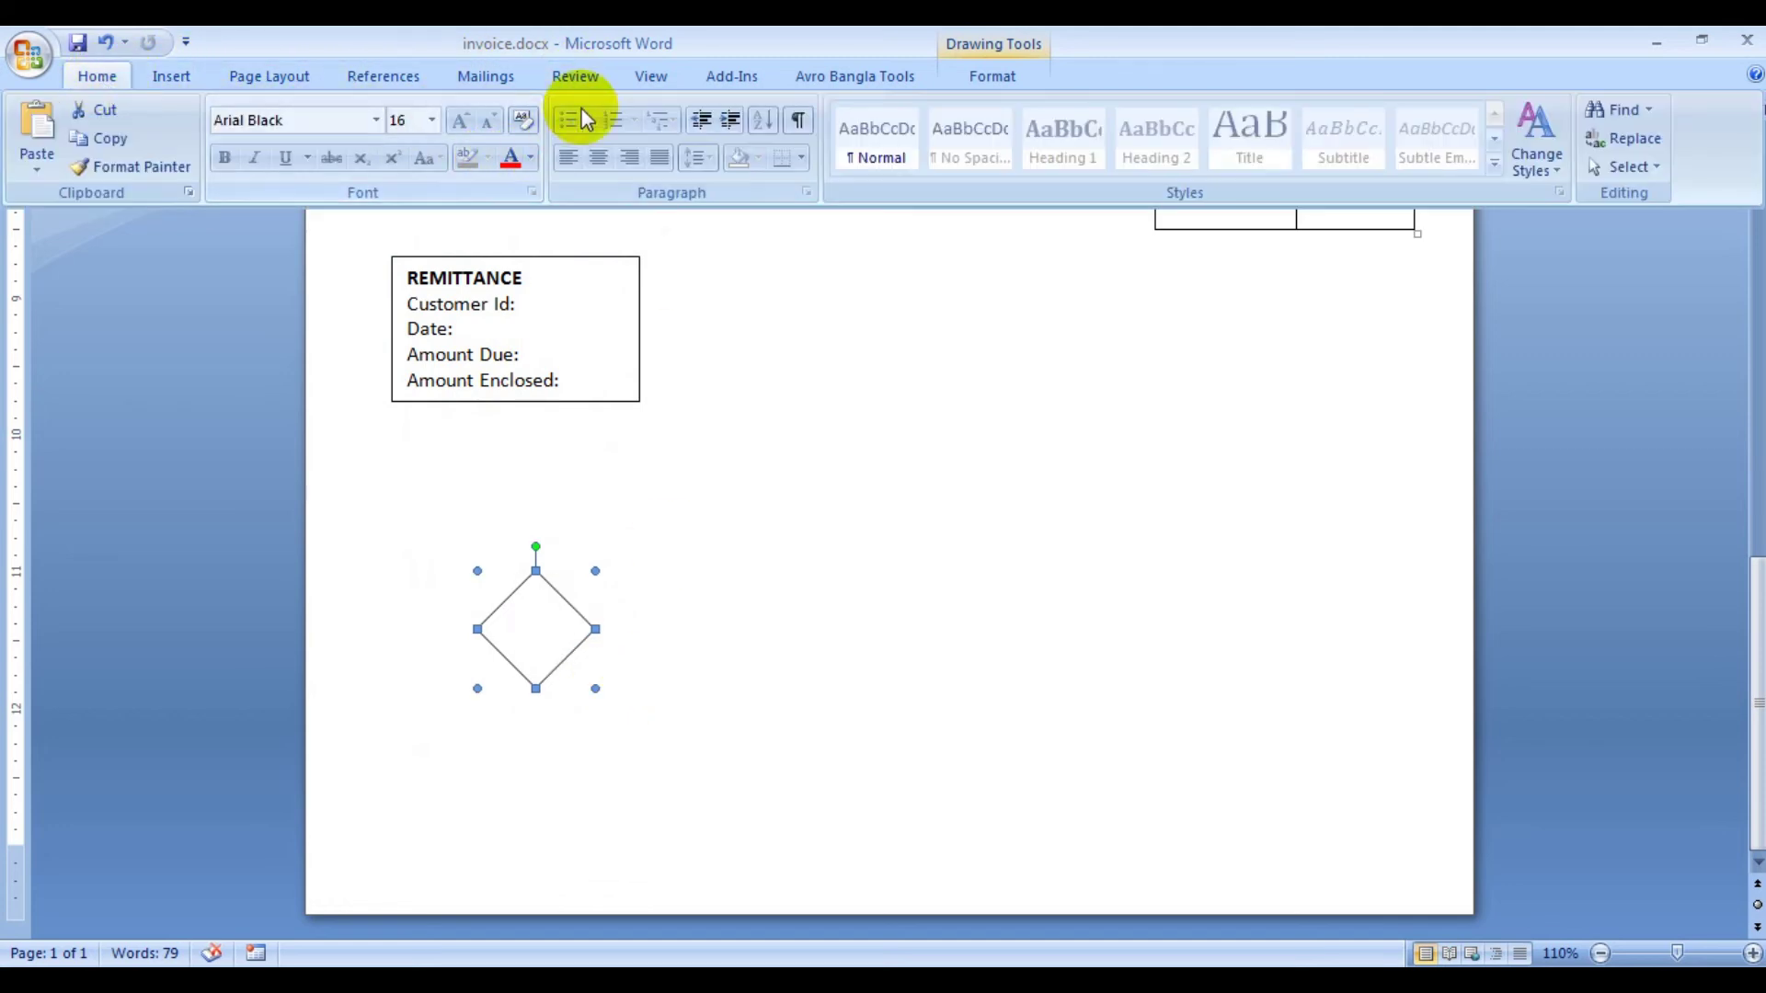
pyautogui.click(991, 77)
pyautogui.click(840, 109)
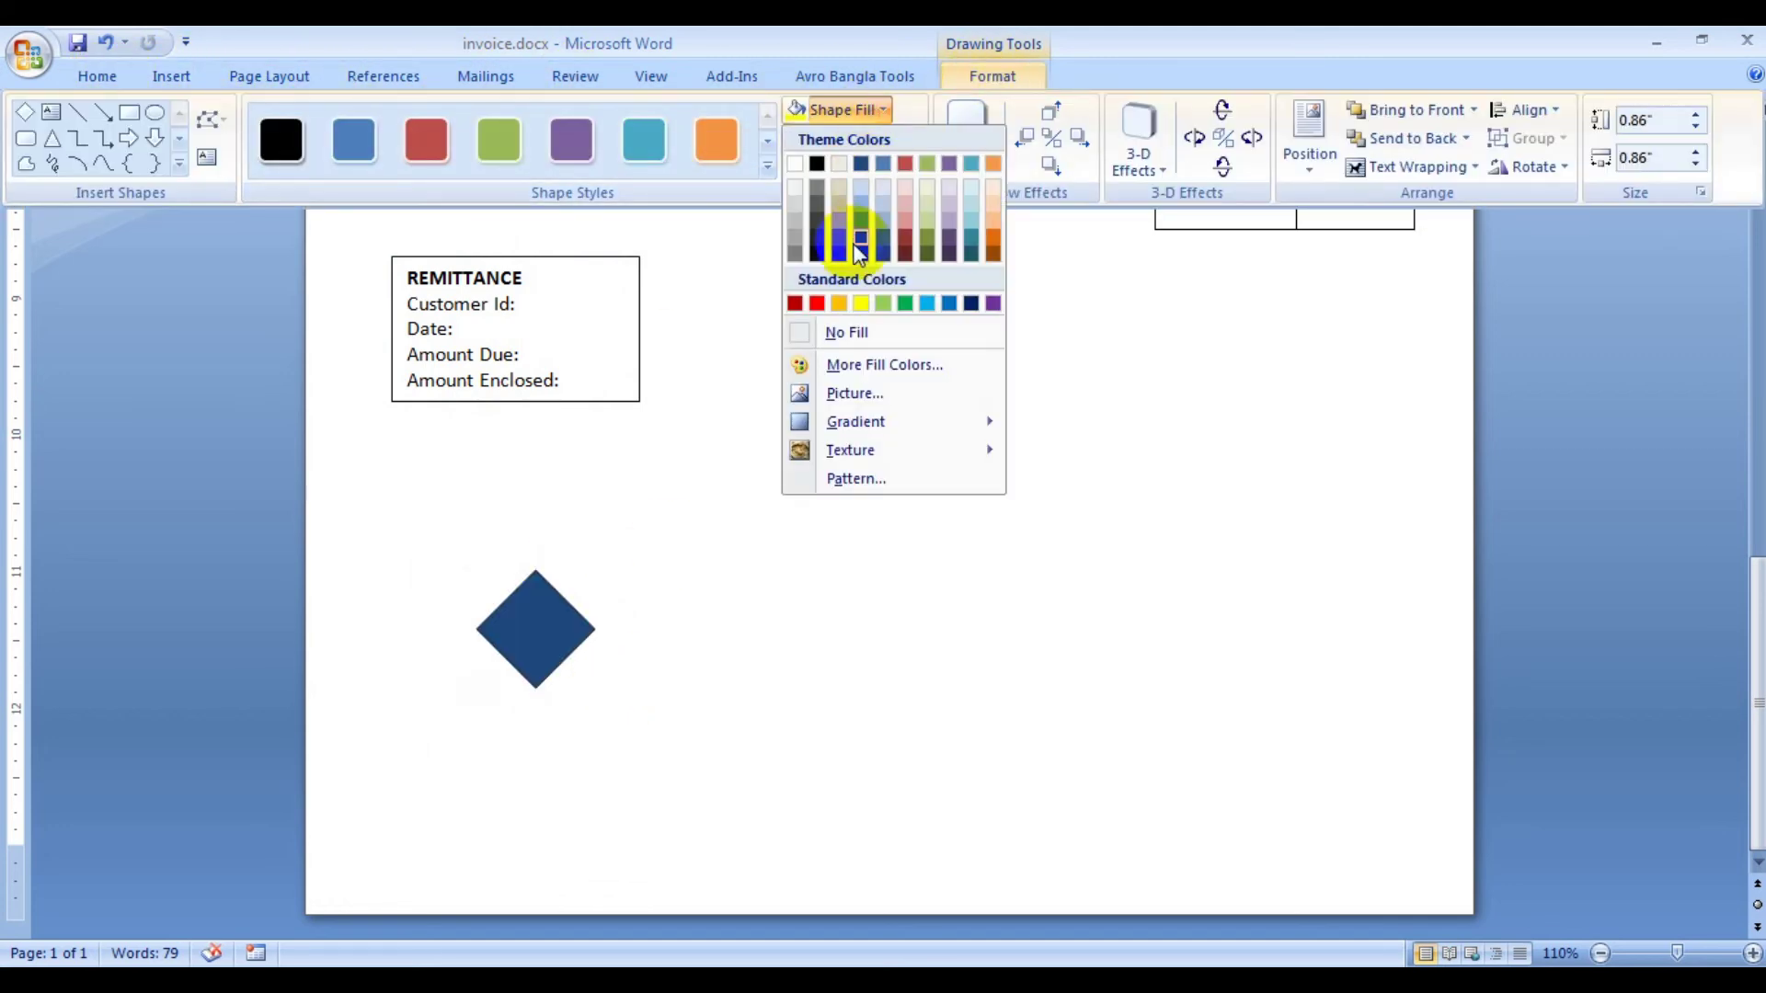
pyautogui.click(815, 311)
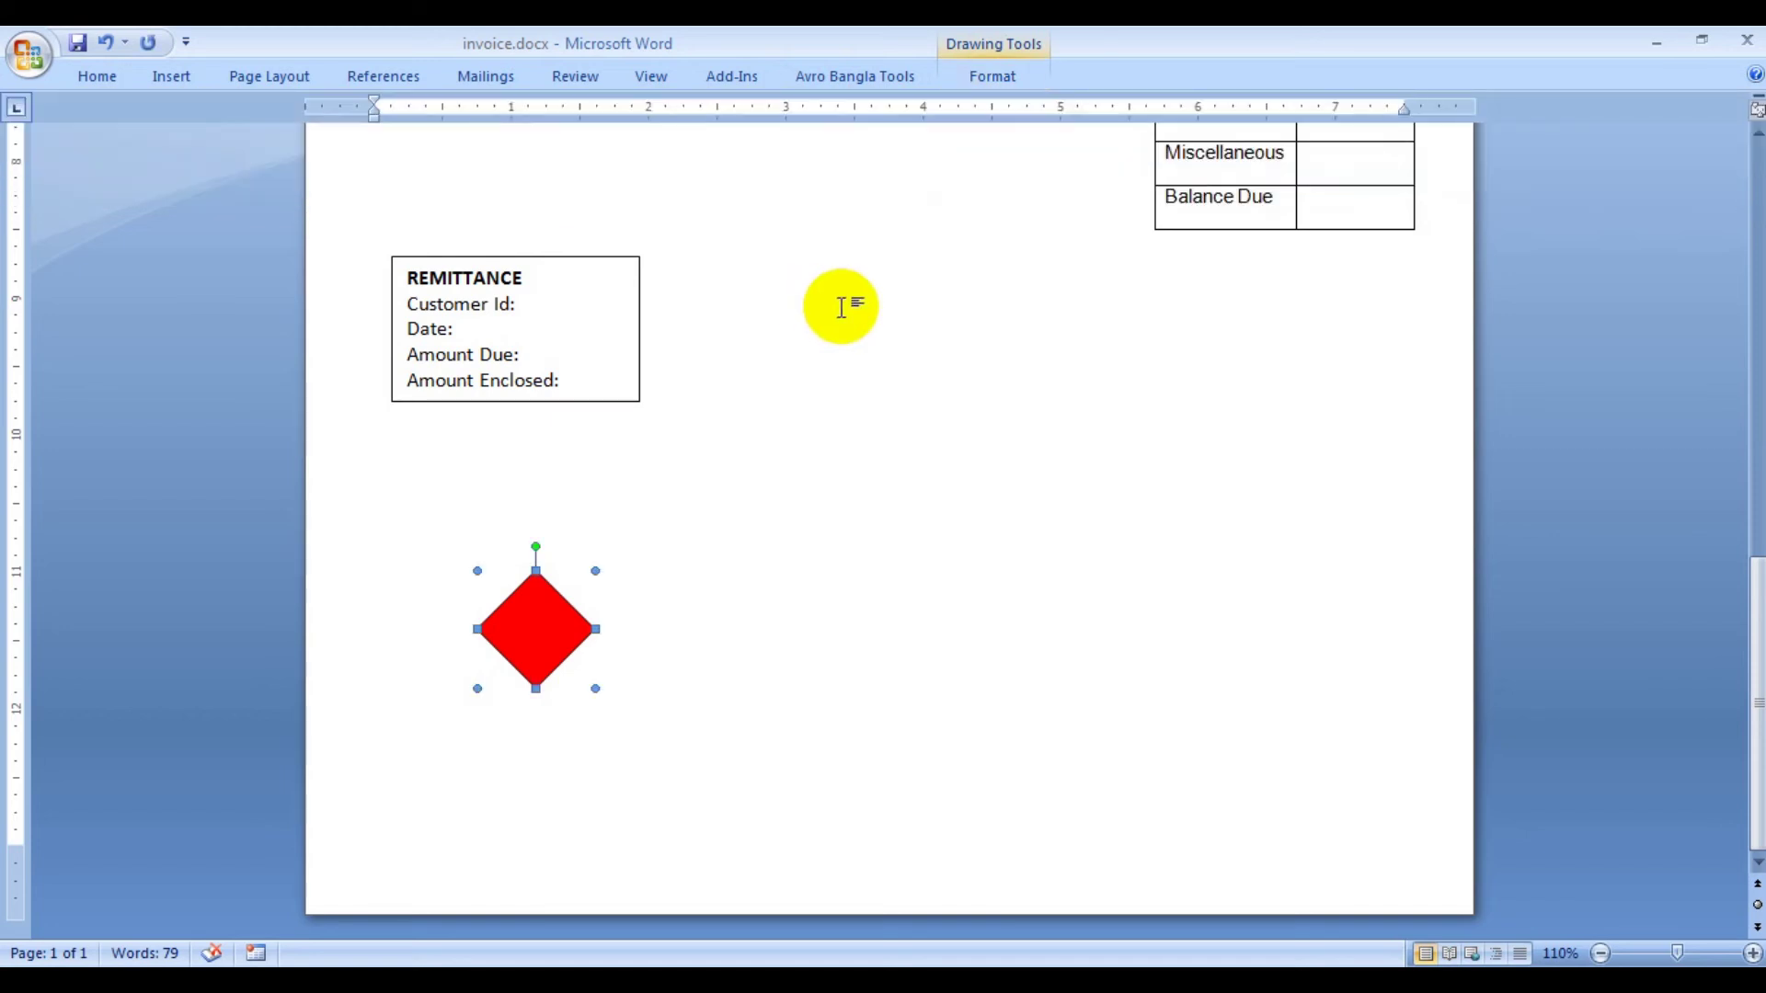
pyautogui.click(993, 78)
pyautogui.click(855, 137)
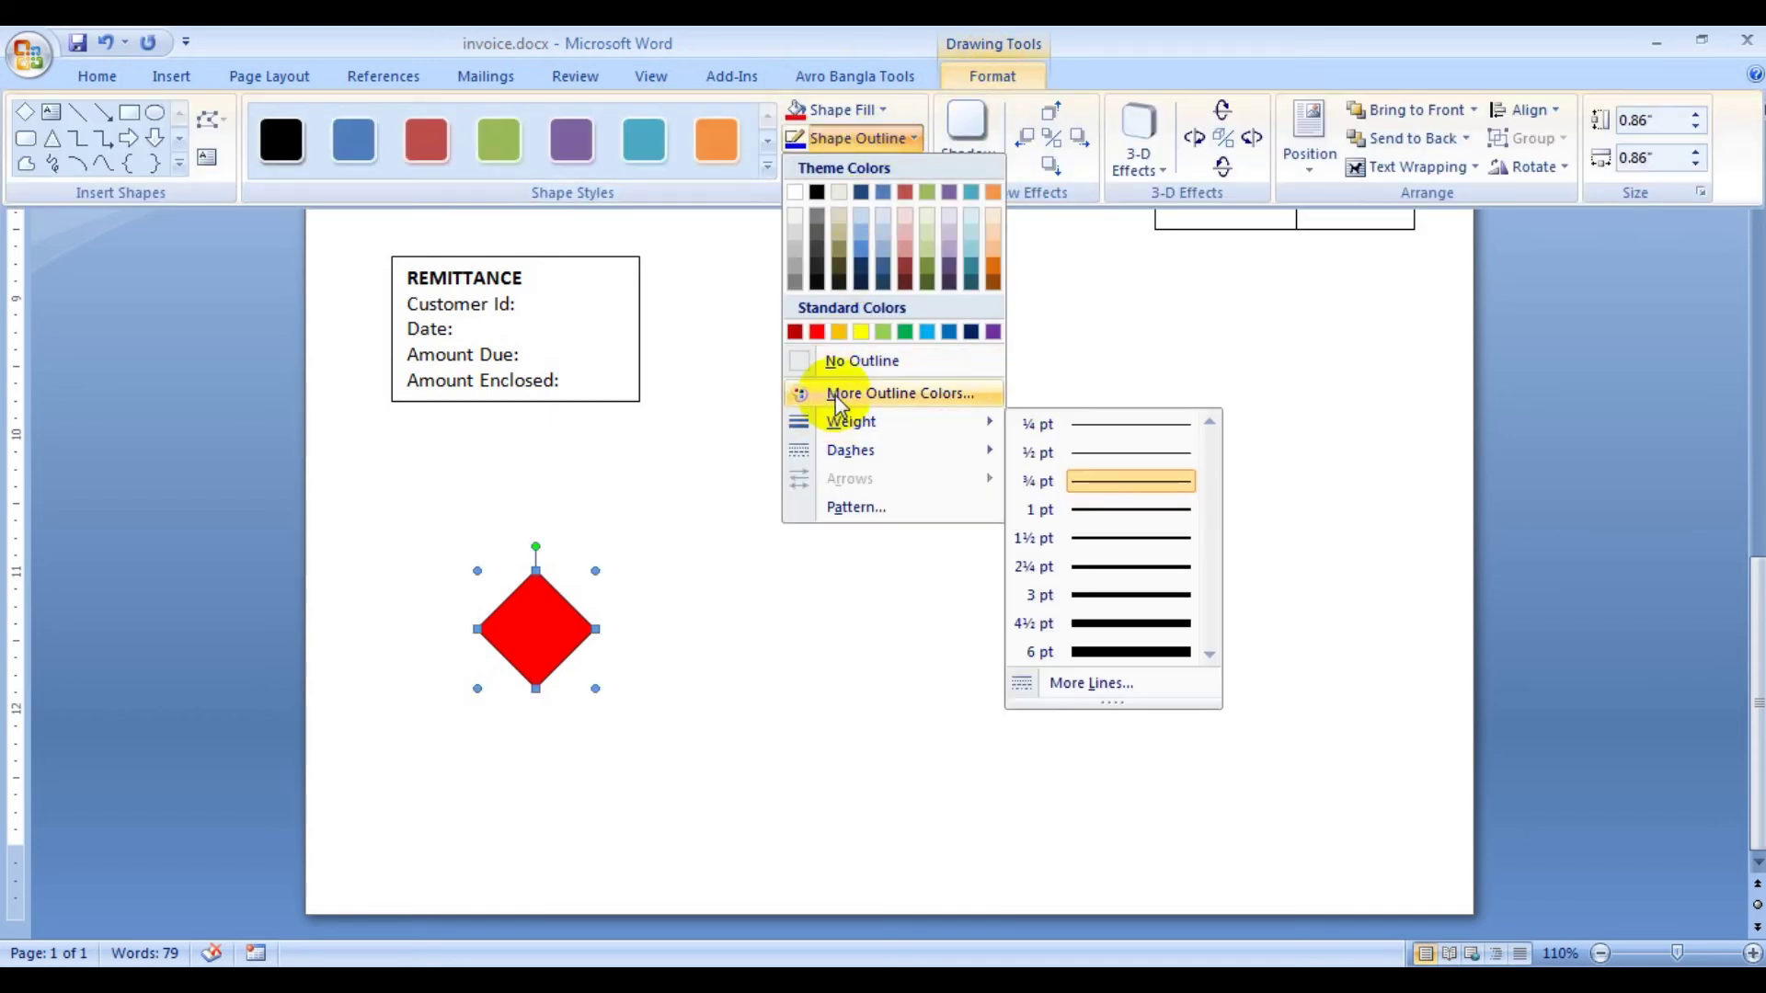
pyautogui.click(838, 358)
# - Shrink the red diamond a little further
pyautogui.click(643, 626)
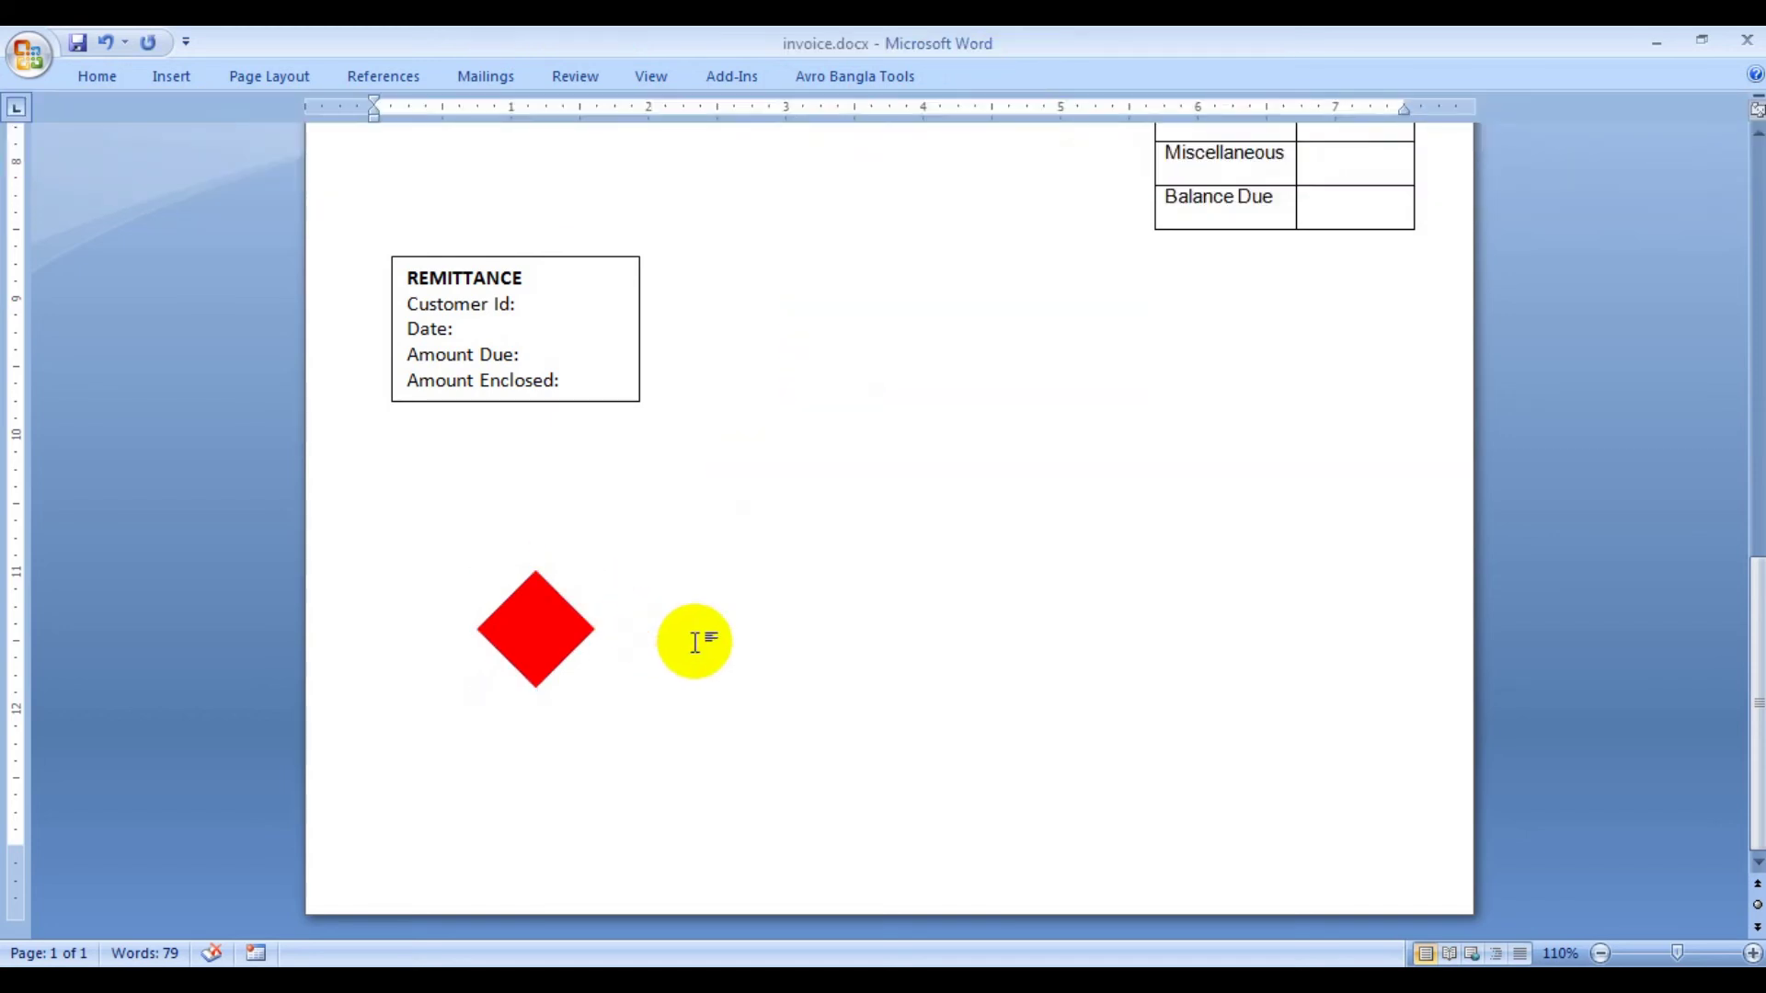
pyautogui.click(571, 655)
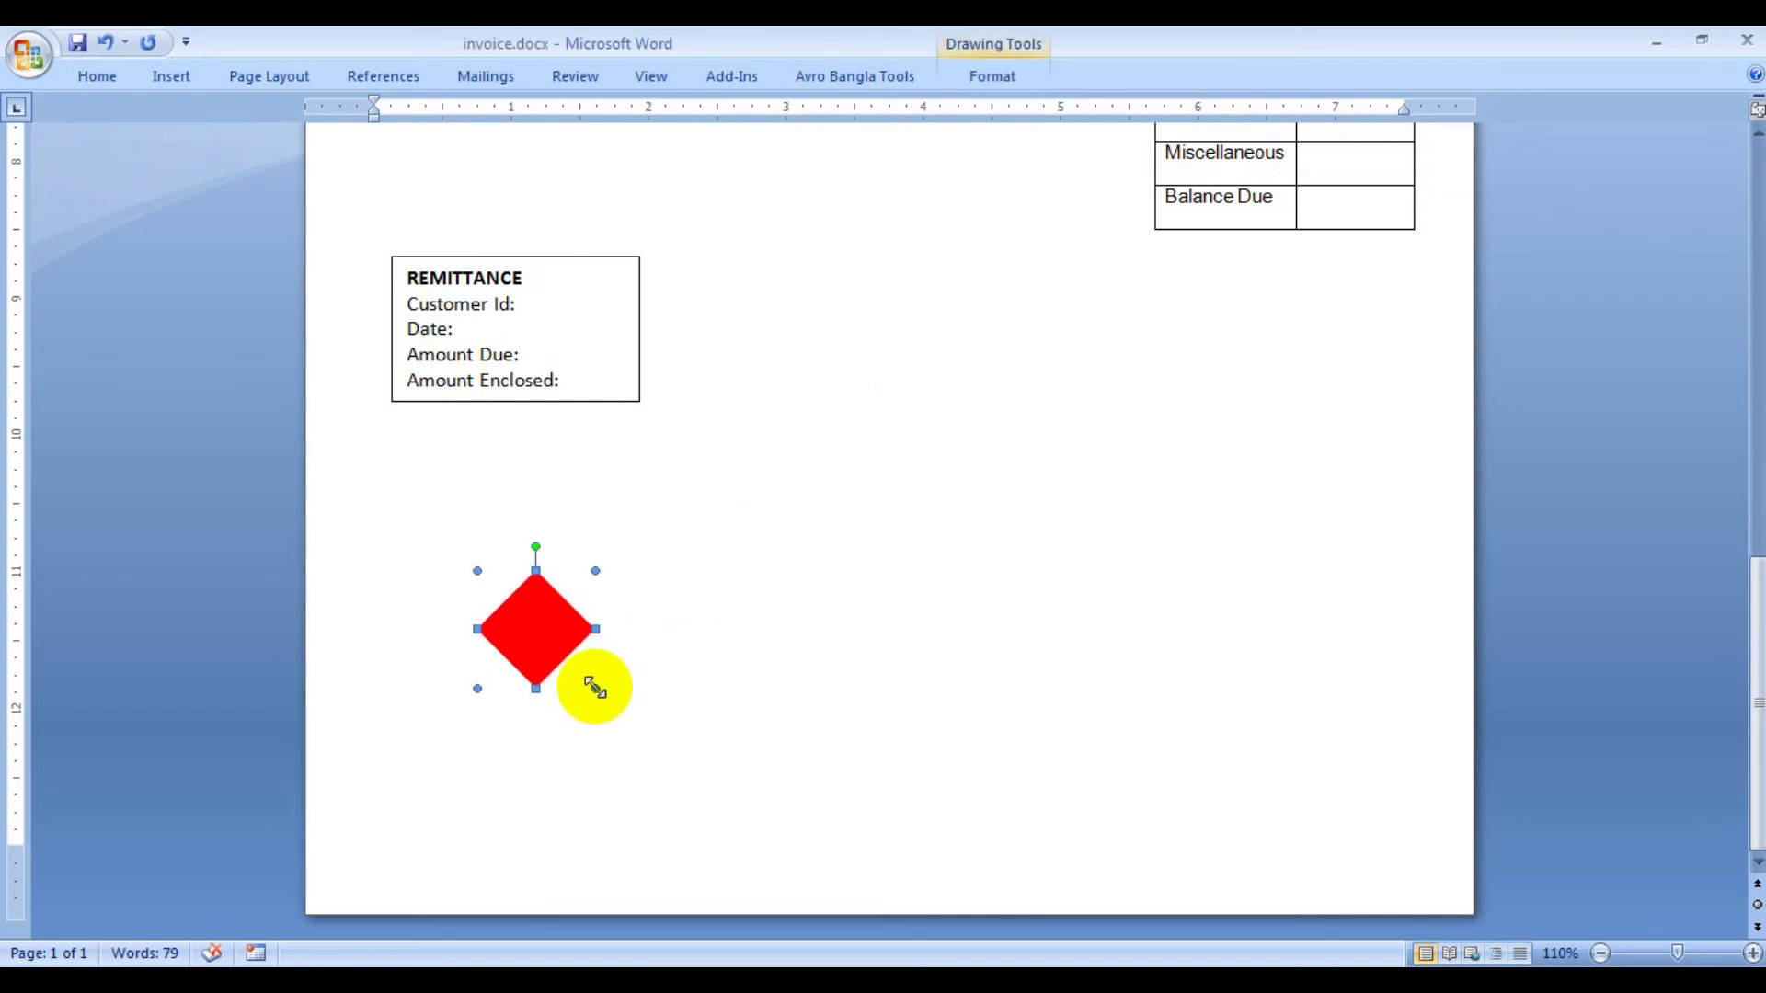
pyautogui.moveTo(594, 687); pyautogui.dragTo(575, 670)
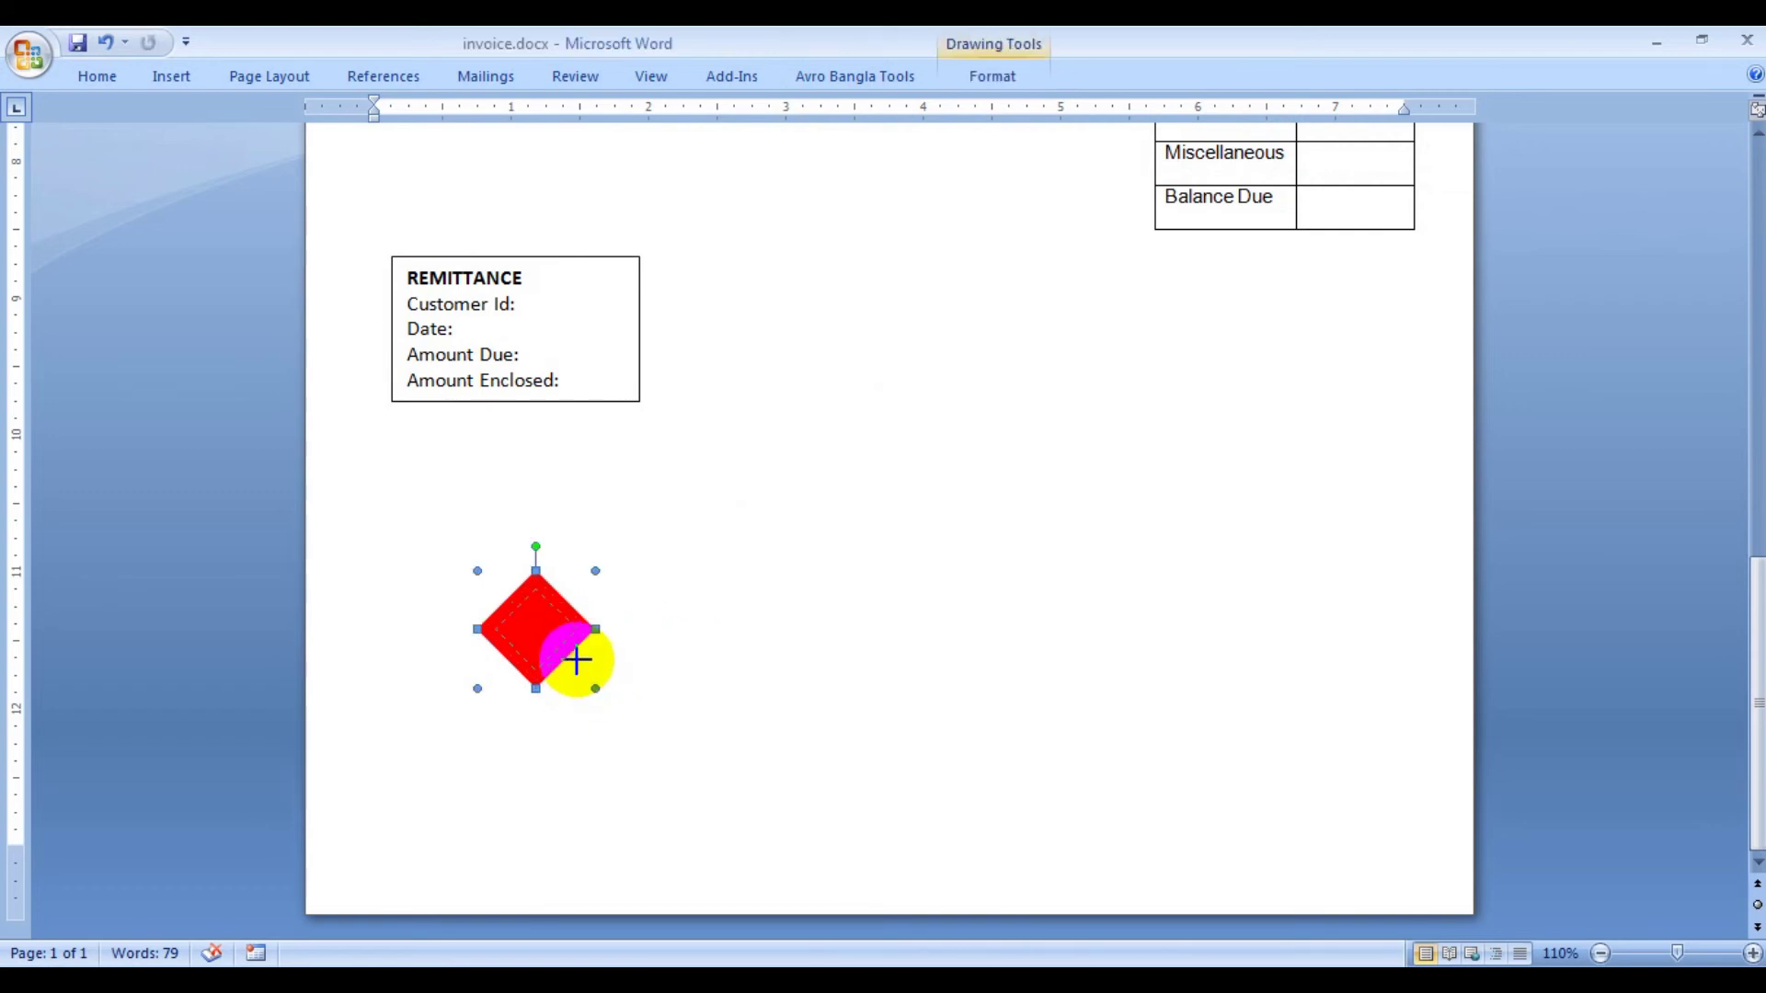
pyautogui.click(619, 631)
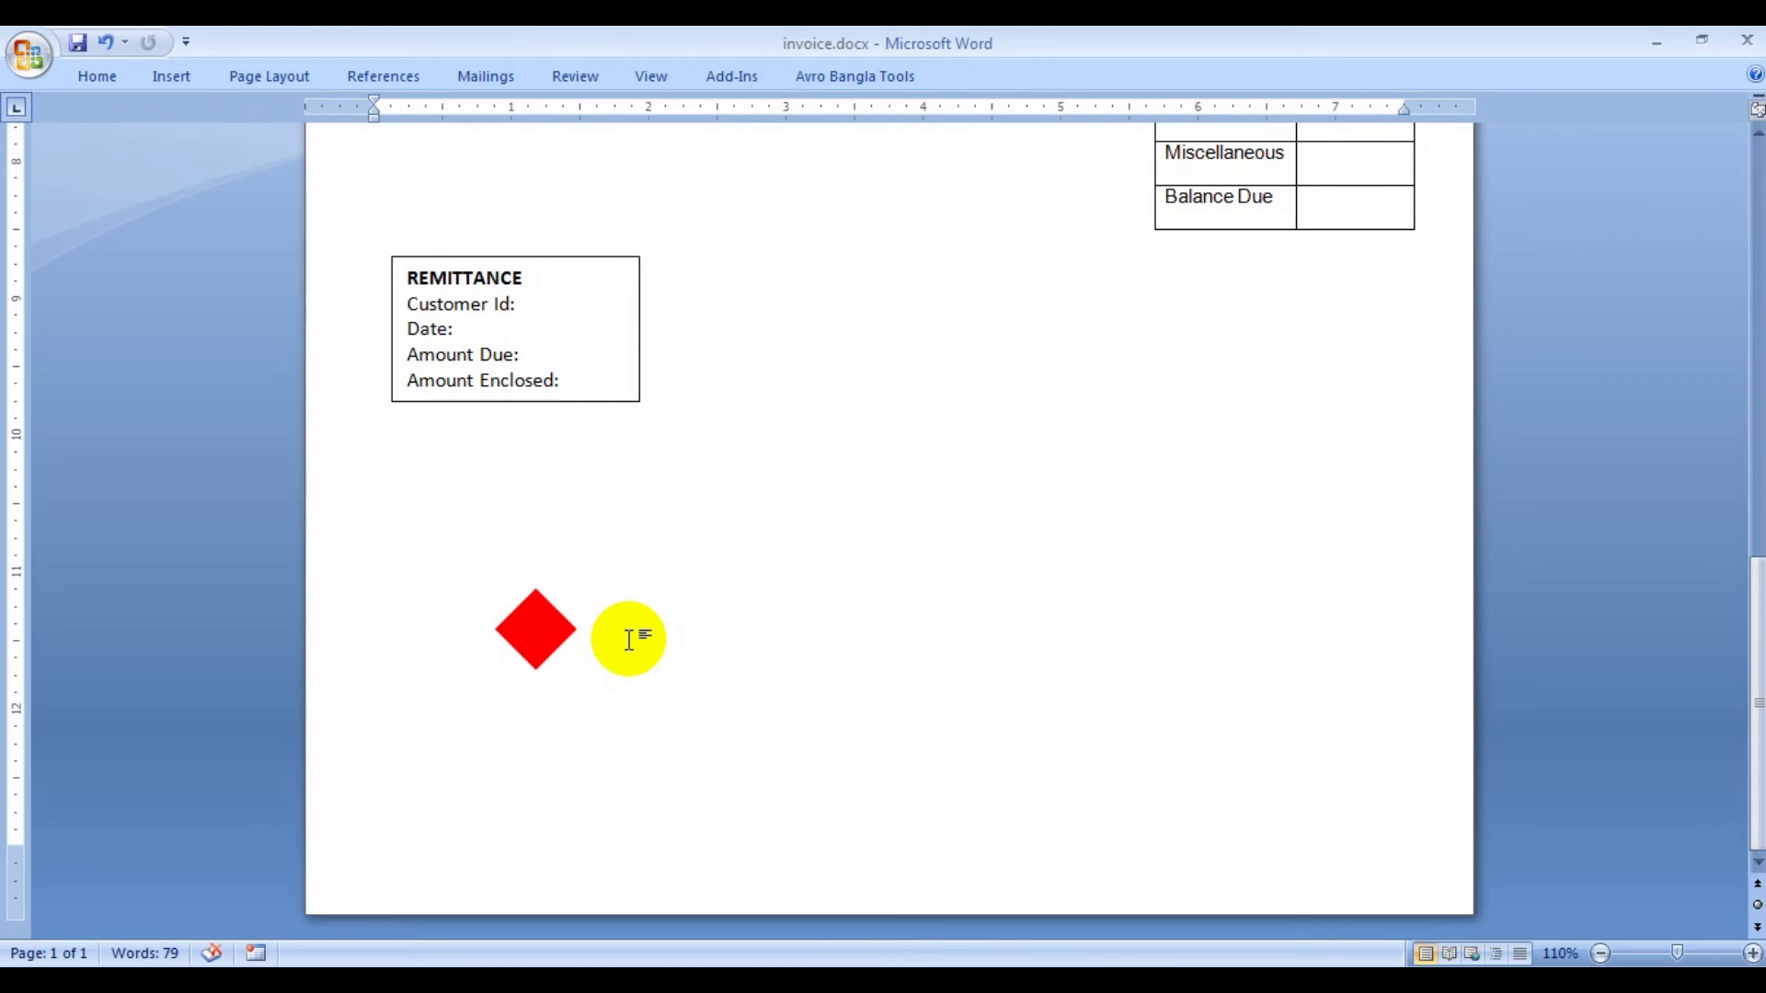
# - Draw a wide text box right of the red diamond and type 'Orgranization' in it
pyautogui.click(175, 76)
pyautogui.click(392, 137)
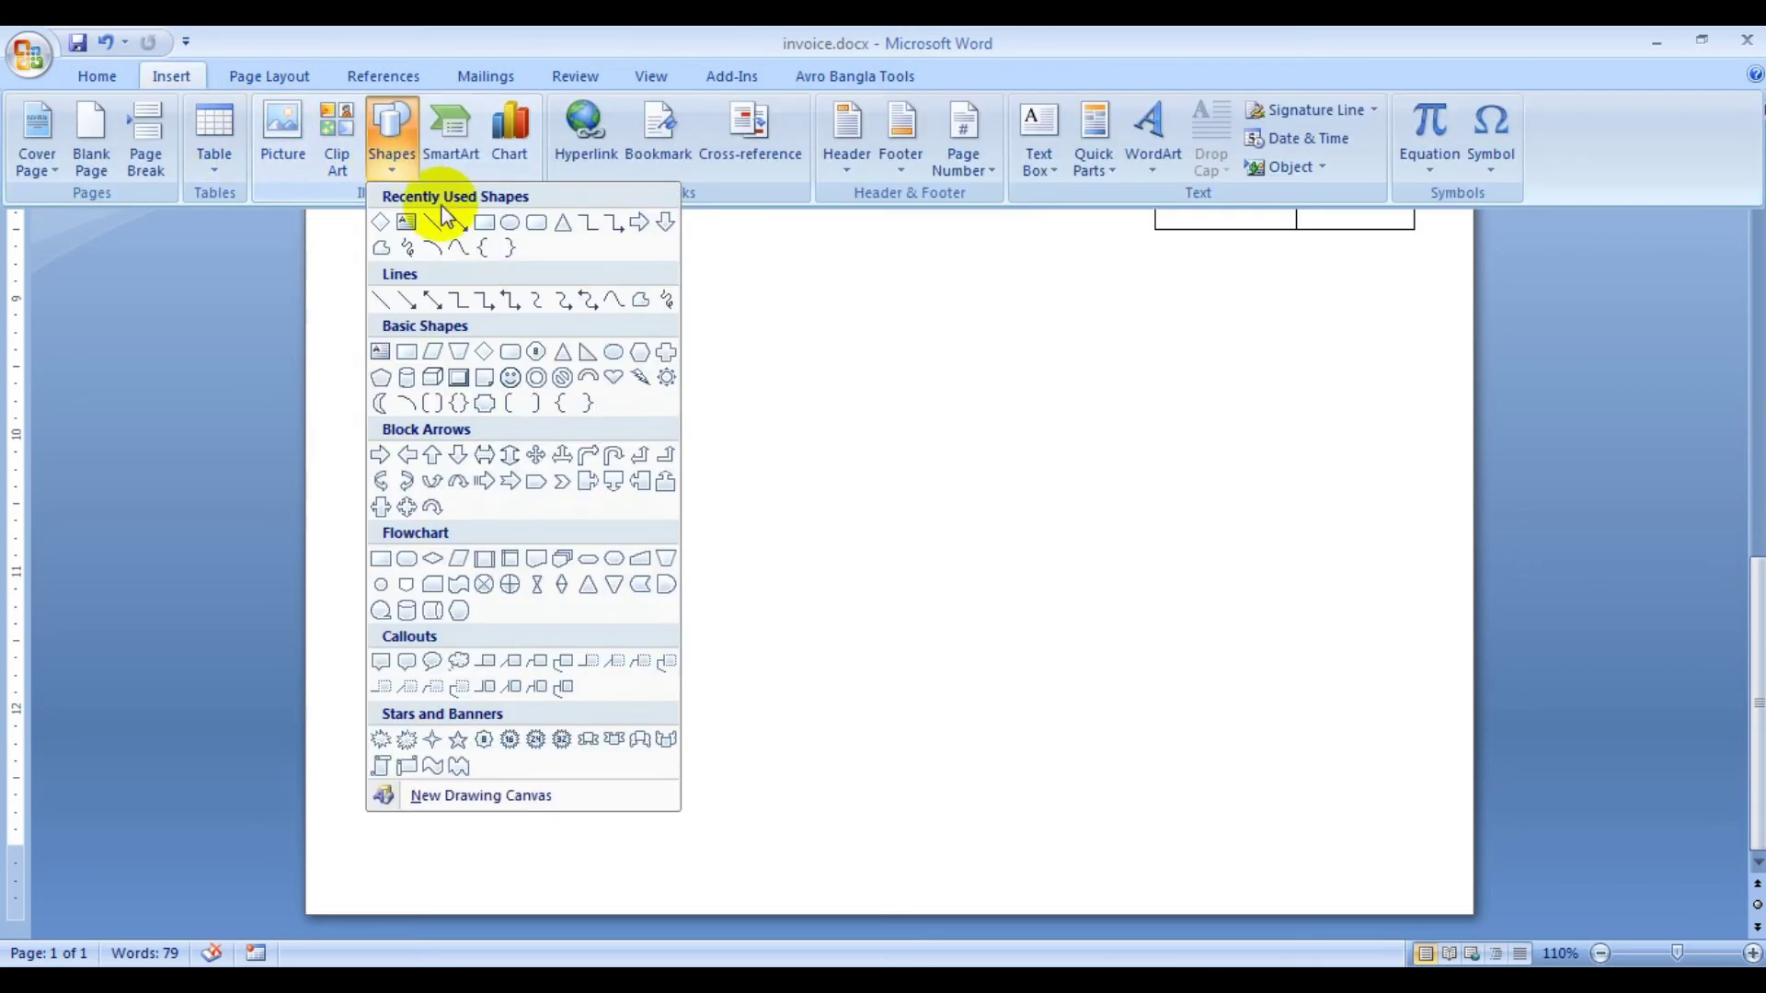
pyautogui.click(386, 221)
pyautogui.moveTo(631, 619); pyautogui.dragTo(778, 765)
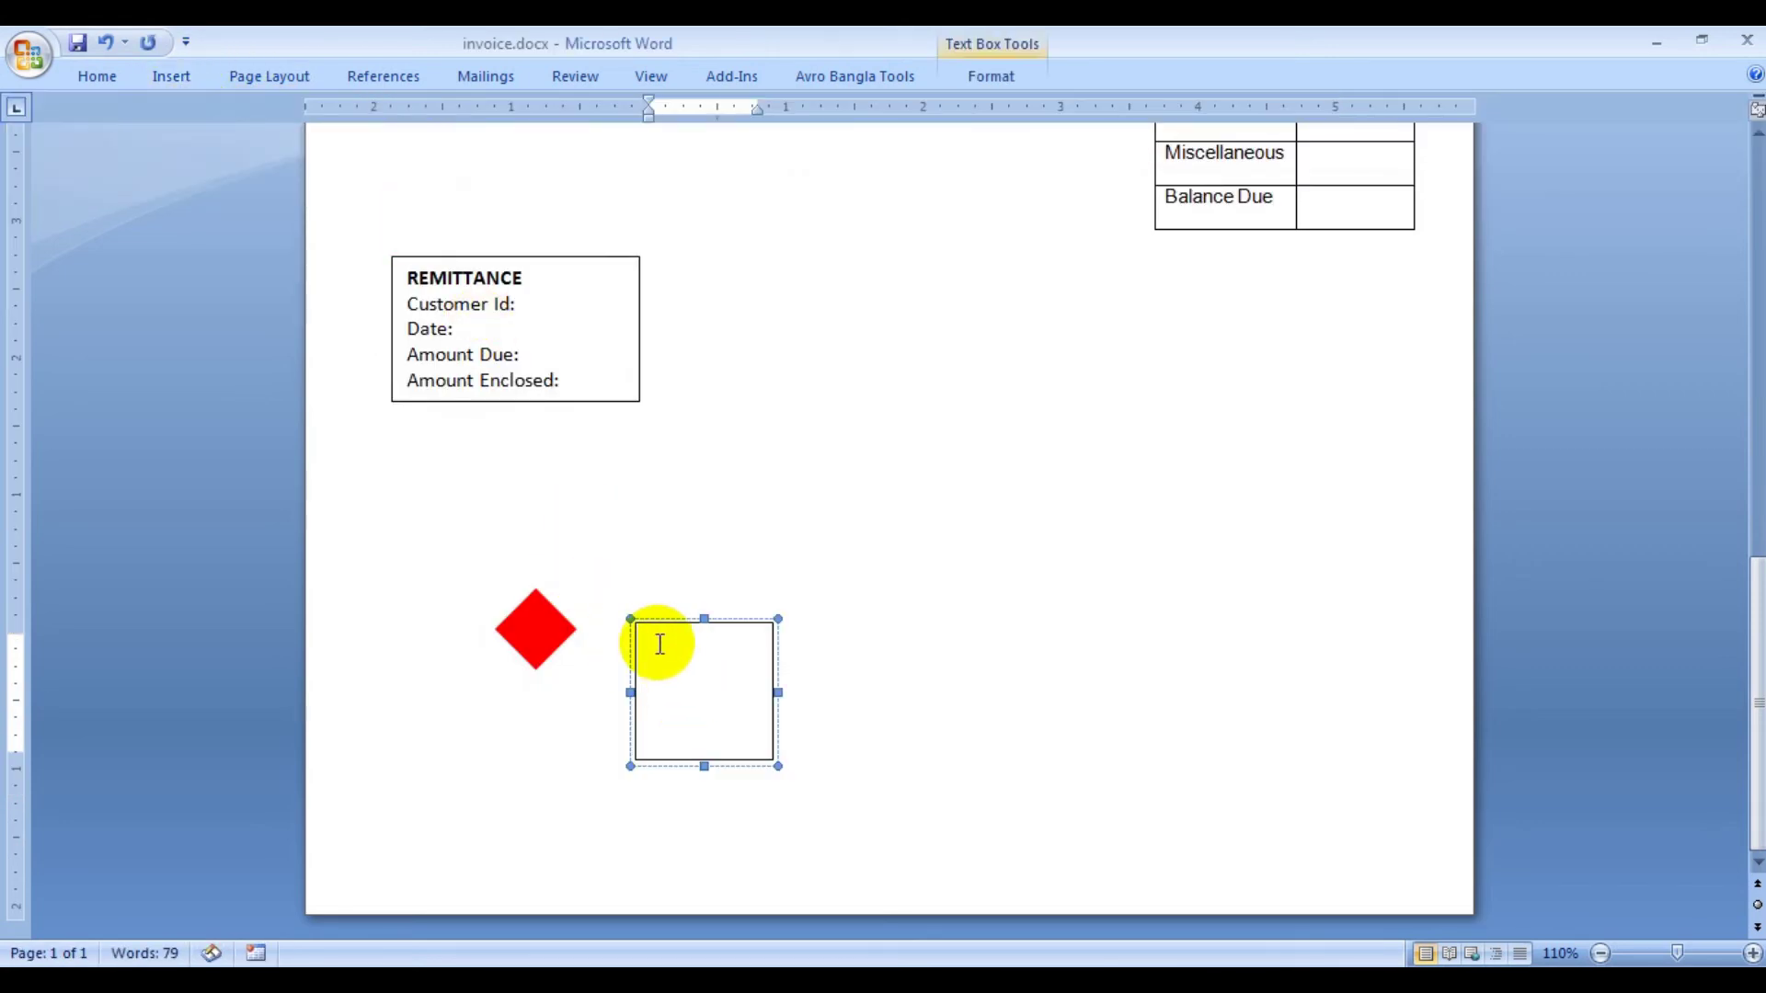
pyautogui.moveTo(780, 693); pyautogui.dragTo(1098, 693)
pyautogui.write('Or')
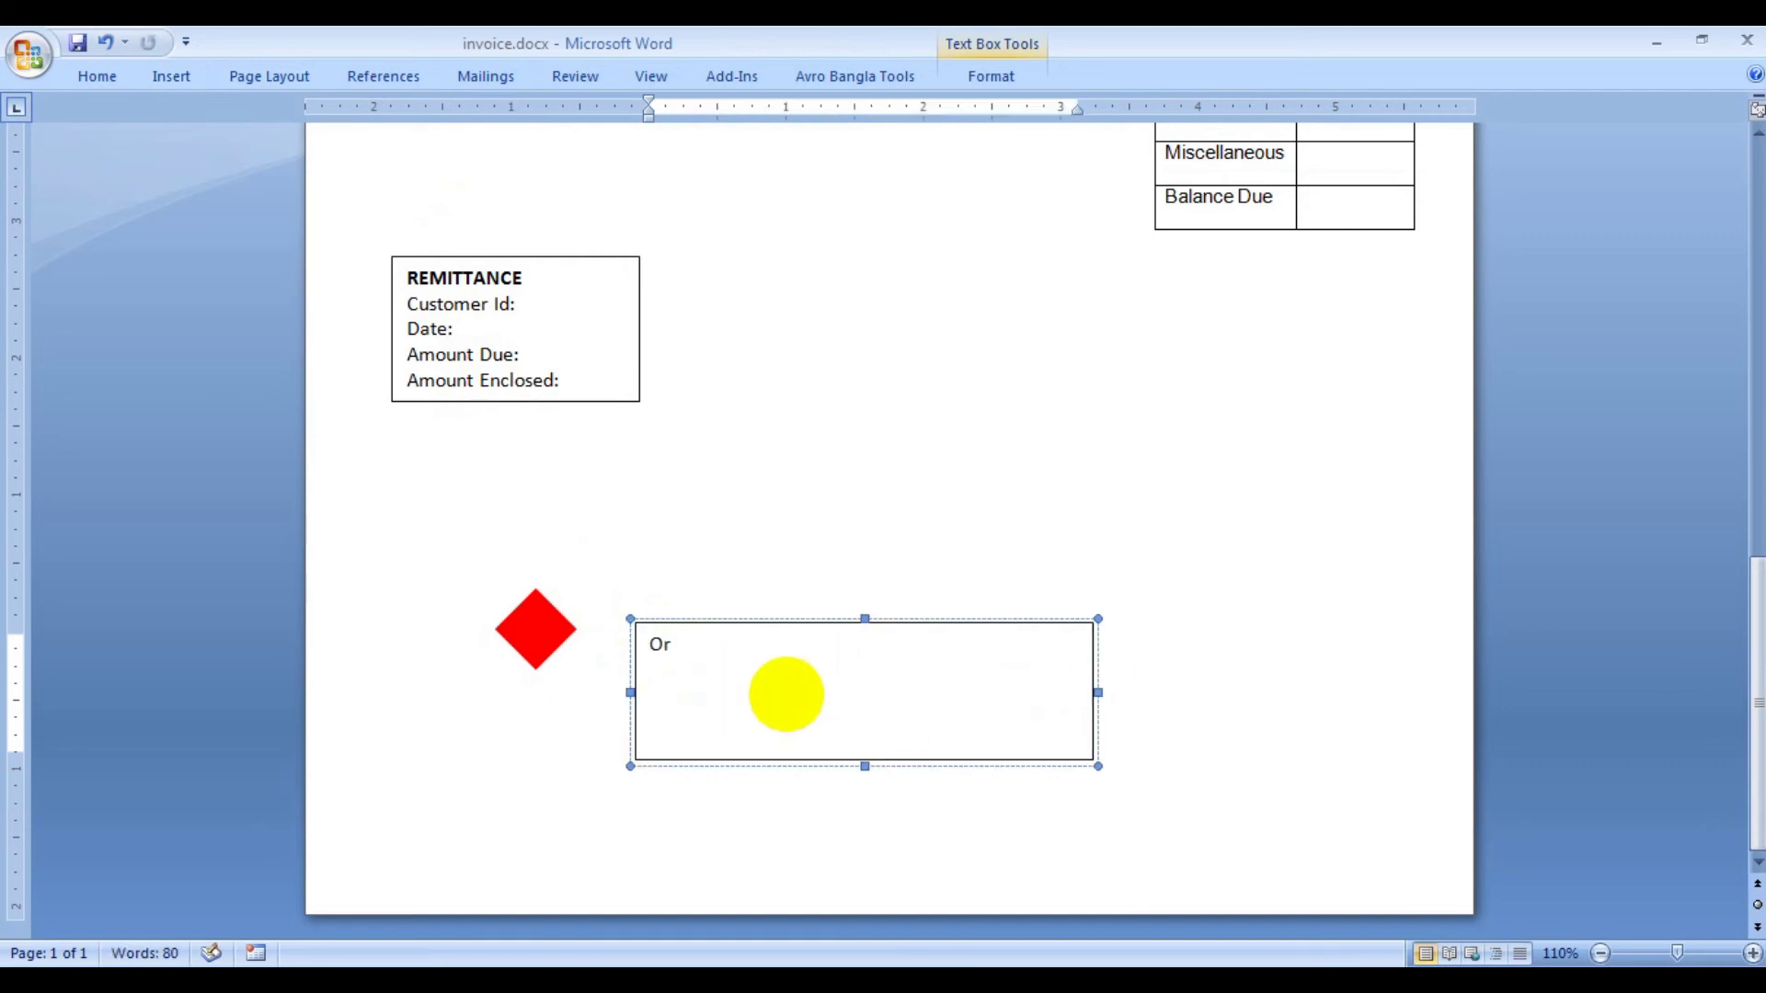
pyautogui.write('graniza')
pyautogui.write('tion')
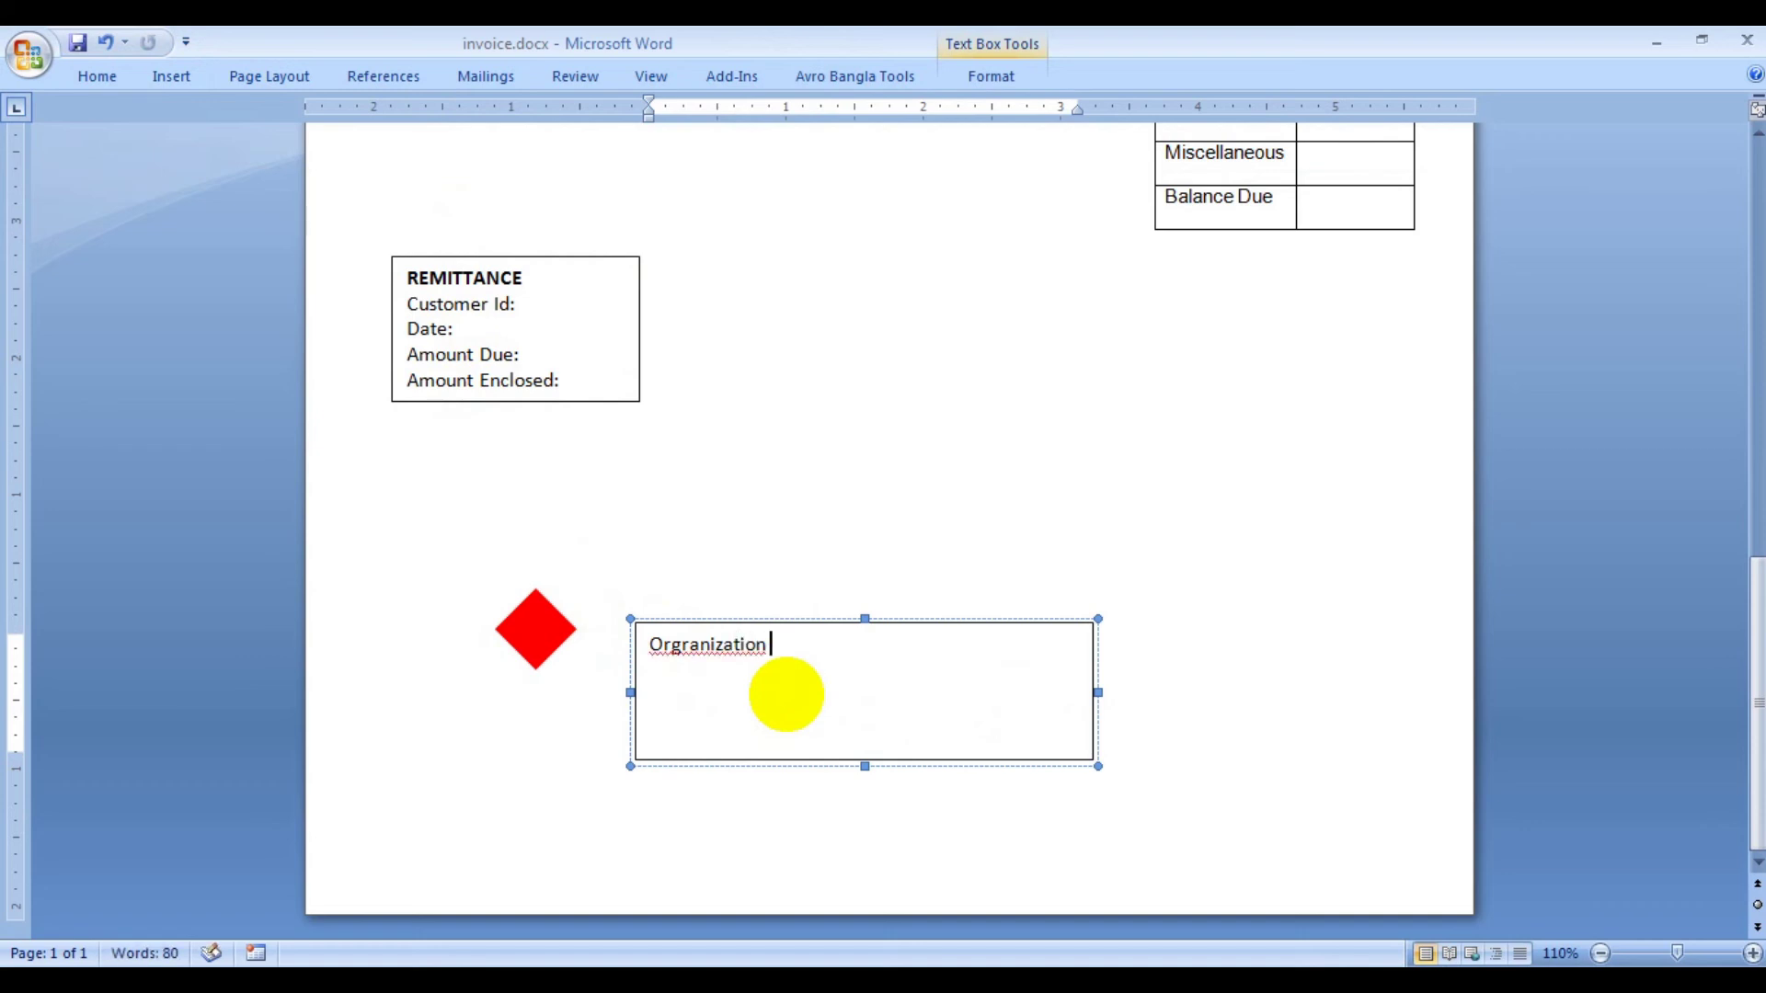
# - Delete the extra 'r' so the word reads Organization
pyautogui.doubleClick(733, 640)
pyautogui.rightClick(738, 642)
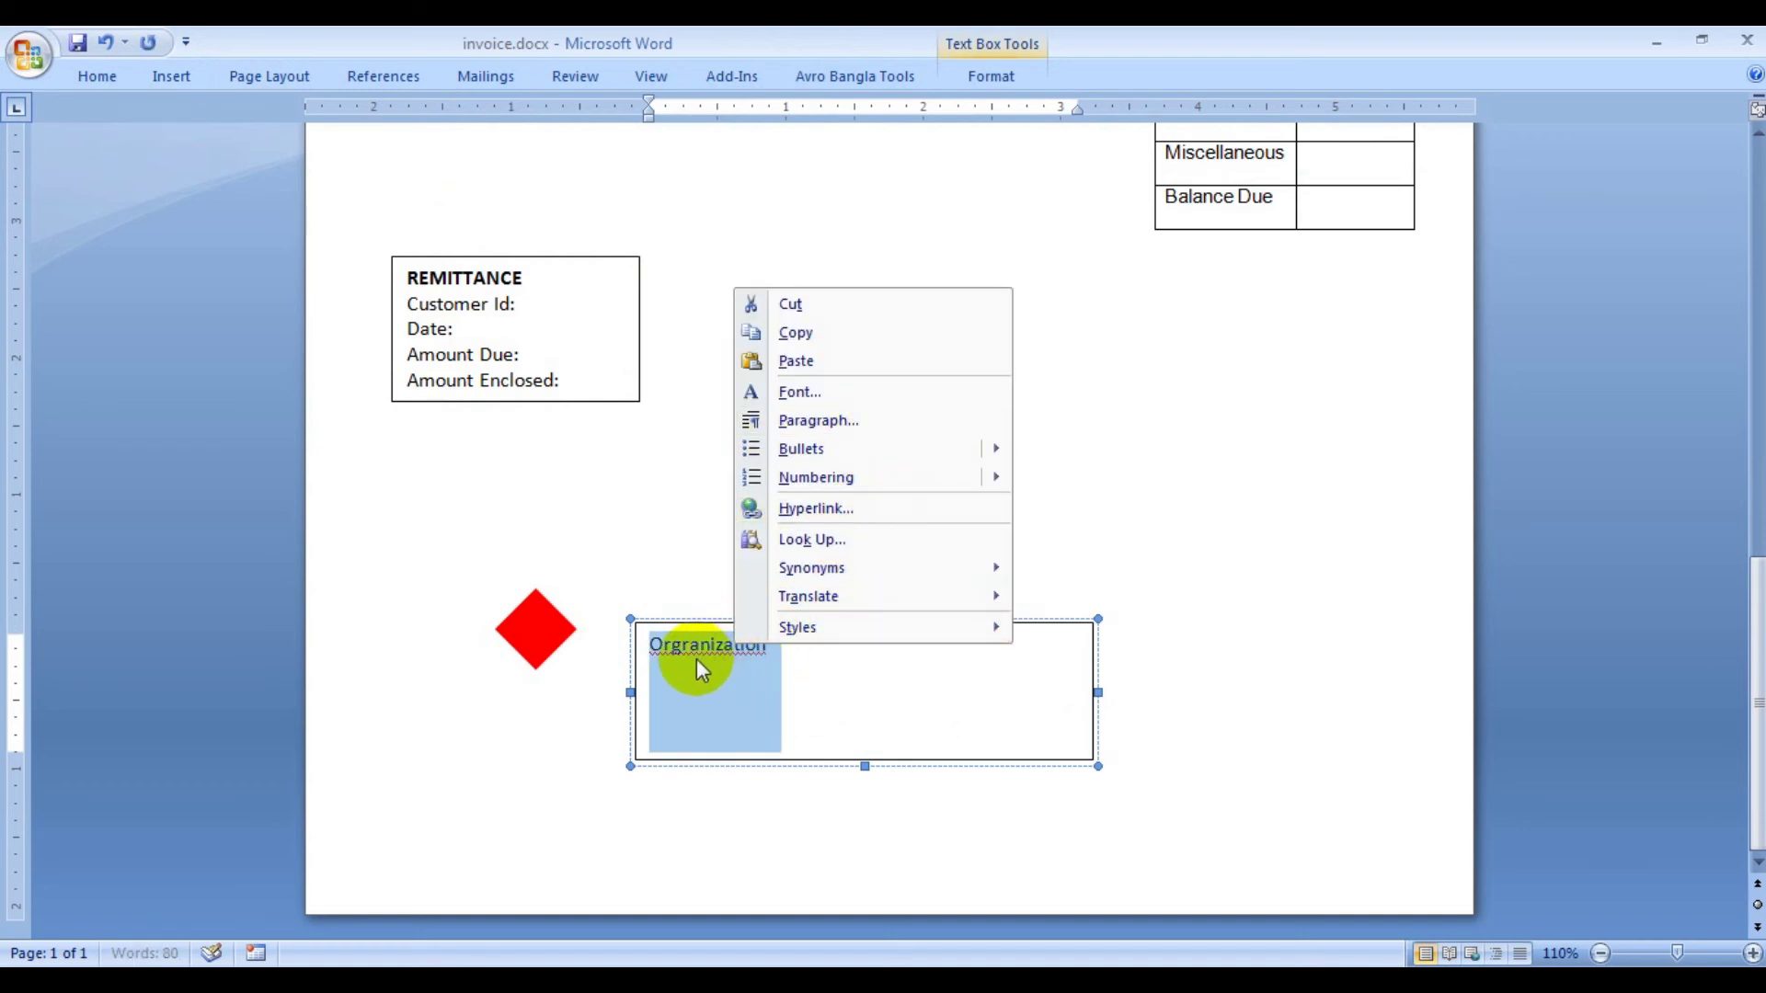
pyautogui.click(697, 659)
pyautogui.rightClick(697, 658)
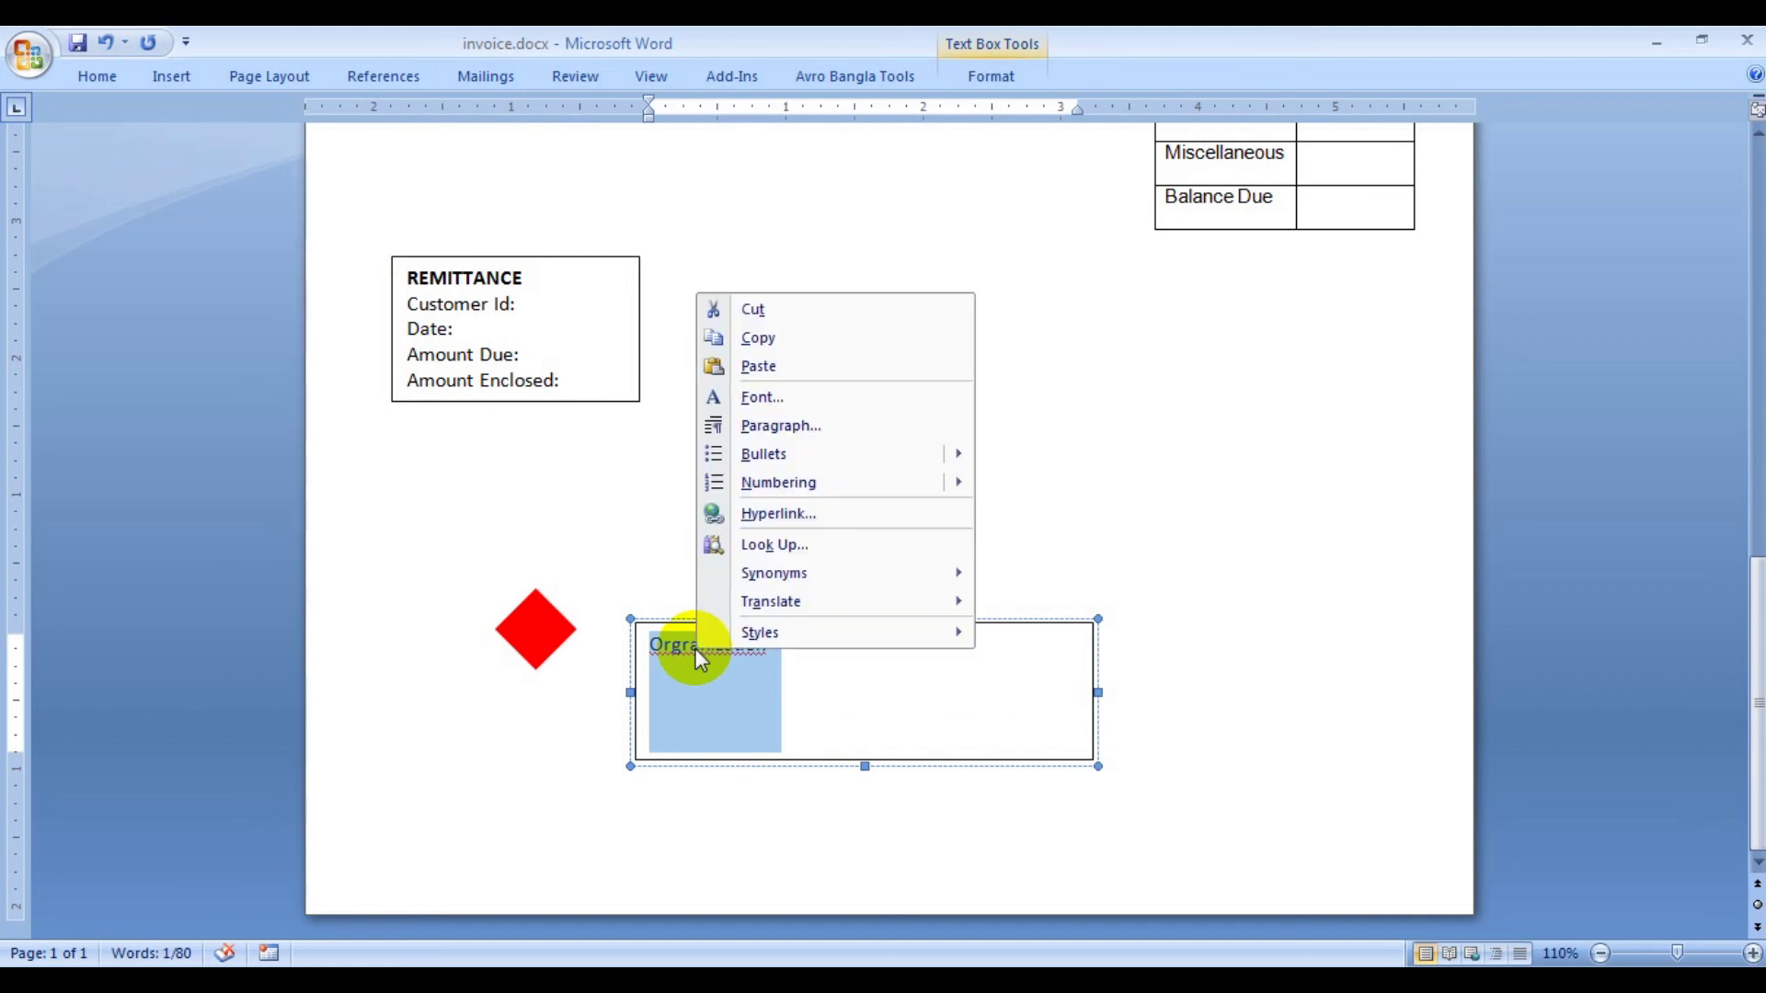
pyautogui.click(697, 658)
pyautogui.click(818, 663)
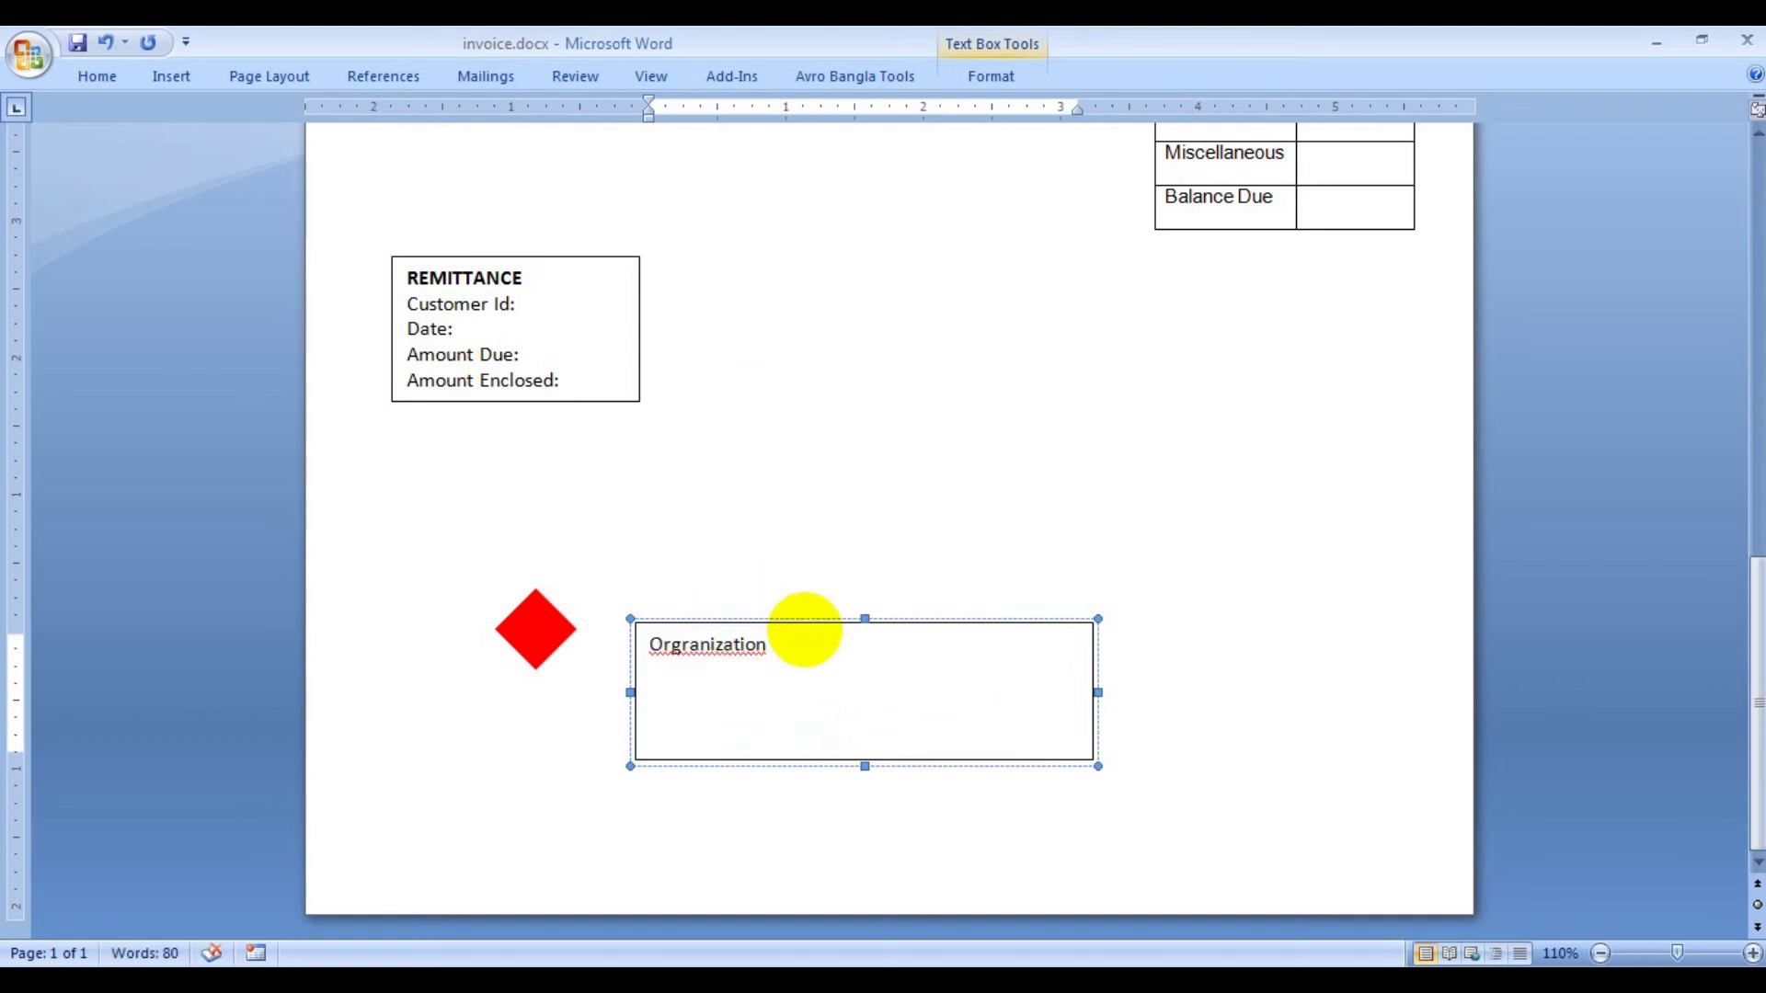
pyautogui.click(691, 644)
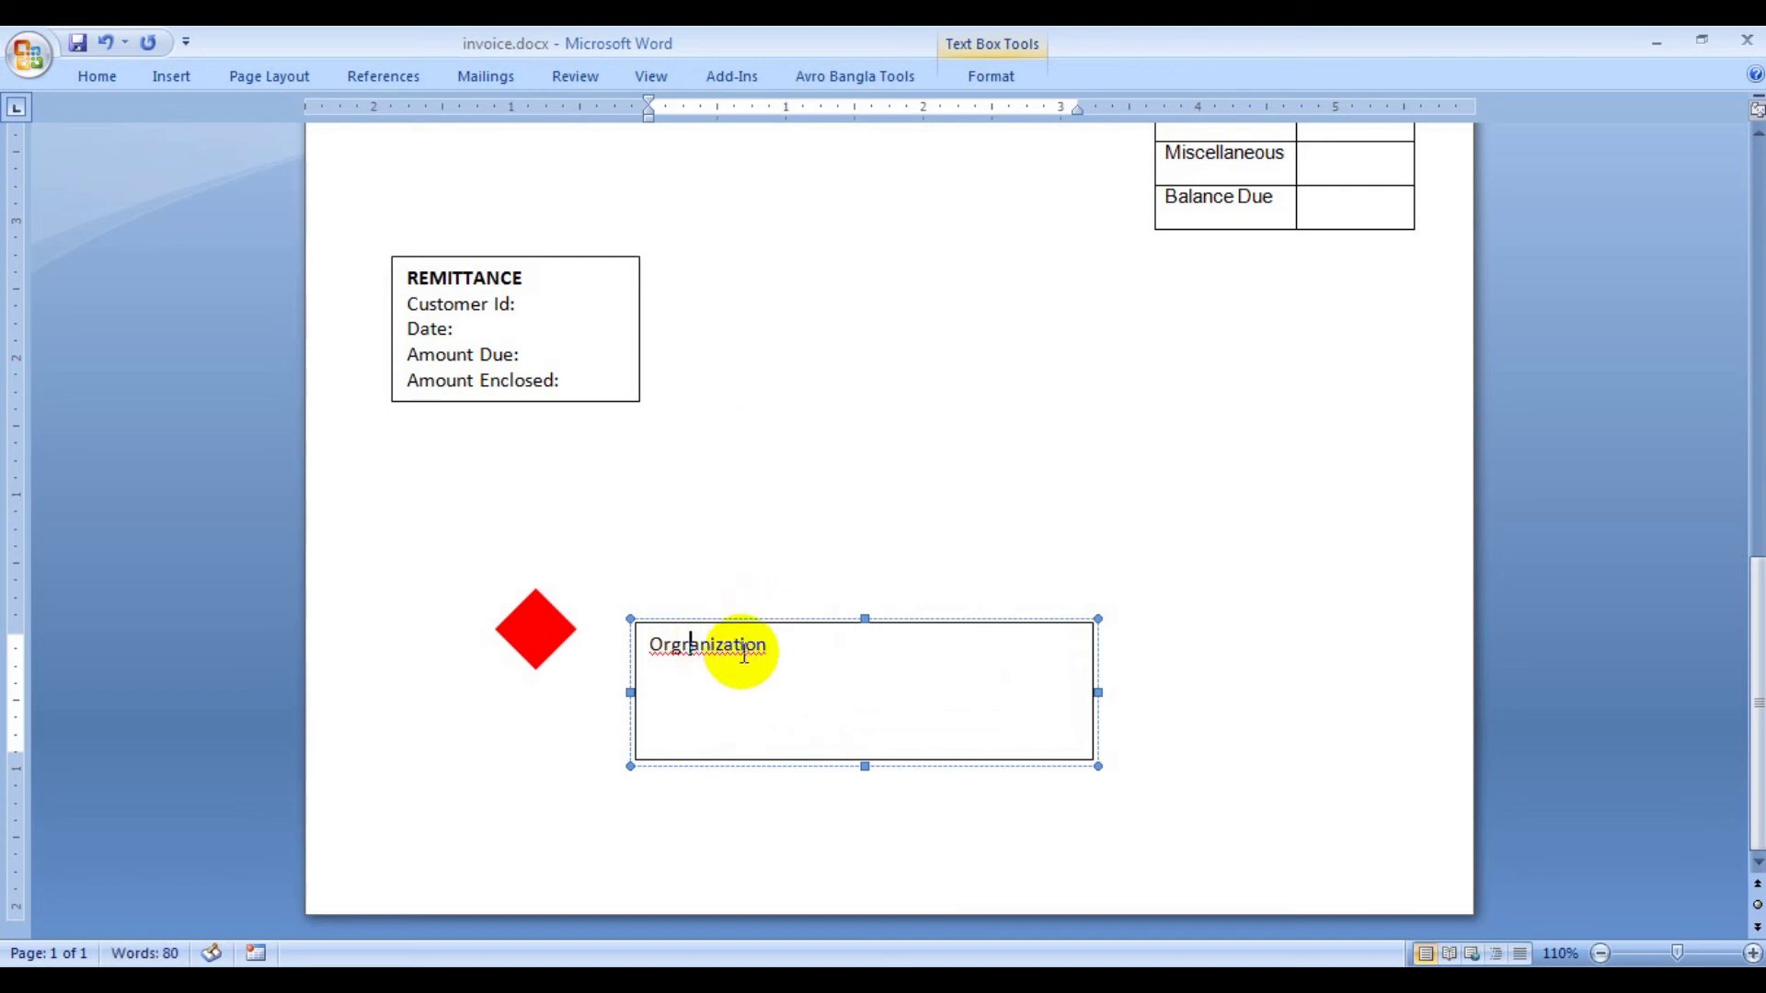
pyautogui.press('BackSpace')
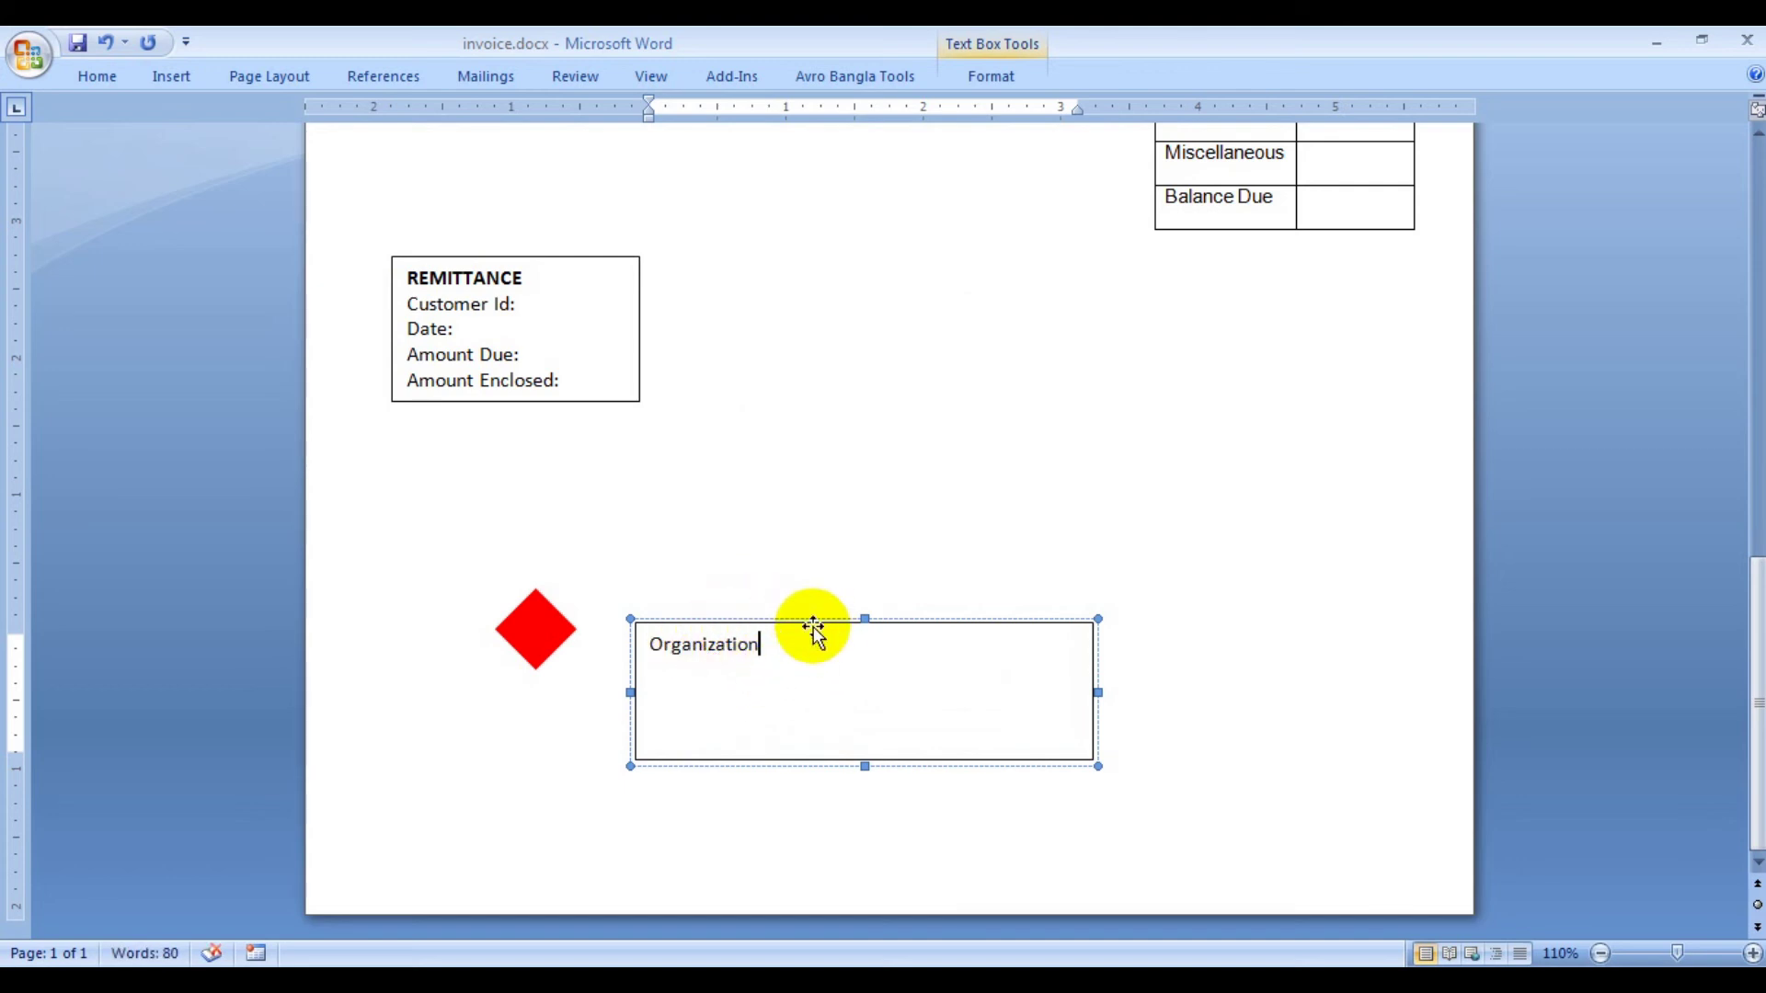
pyautogui.click(713, 647)
# - Set the word Organization to 16 pt Arial Black
pyautogui.doubleClick(713, 646)
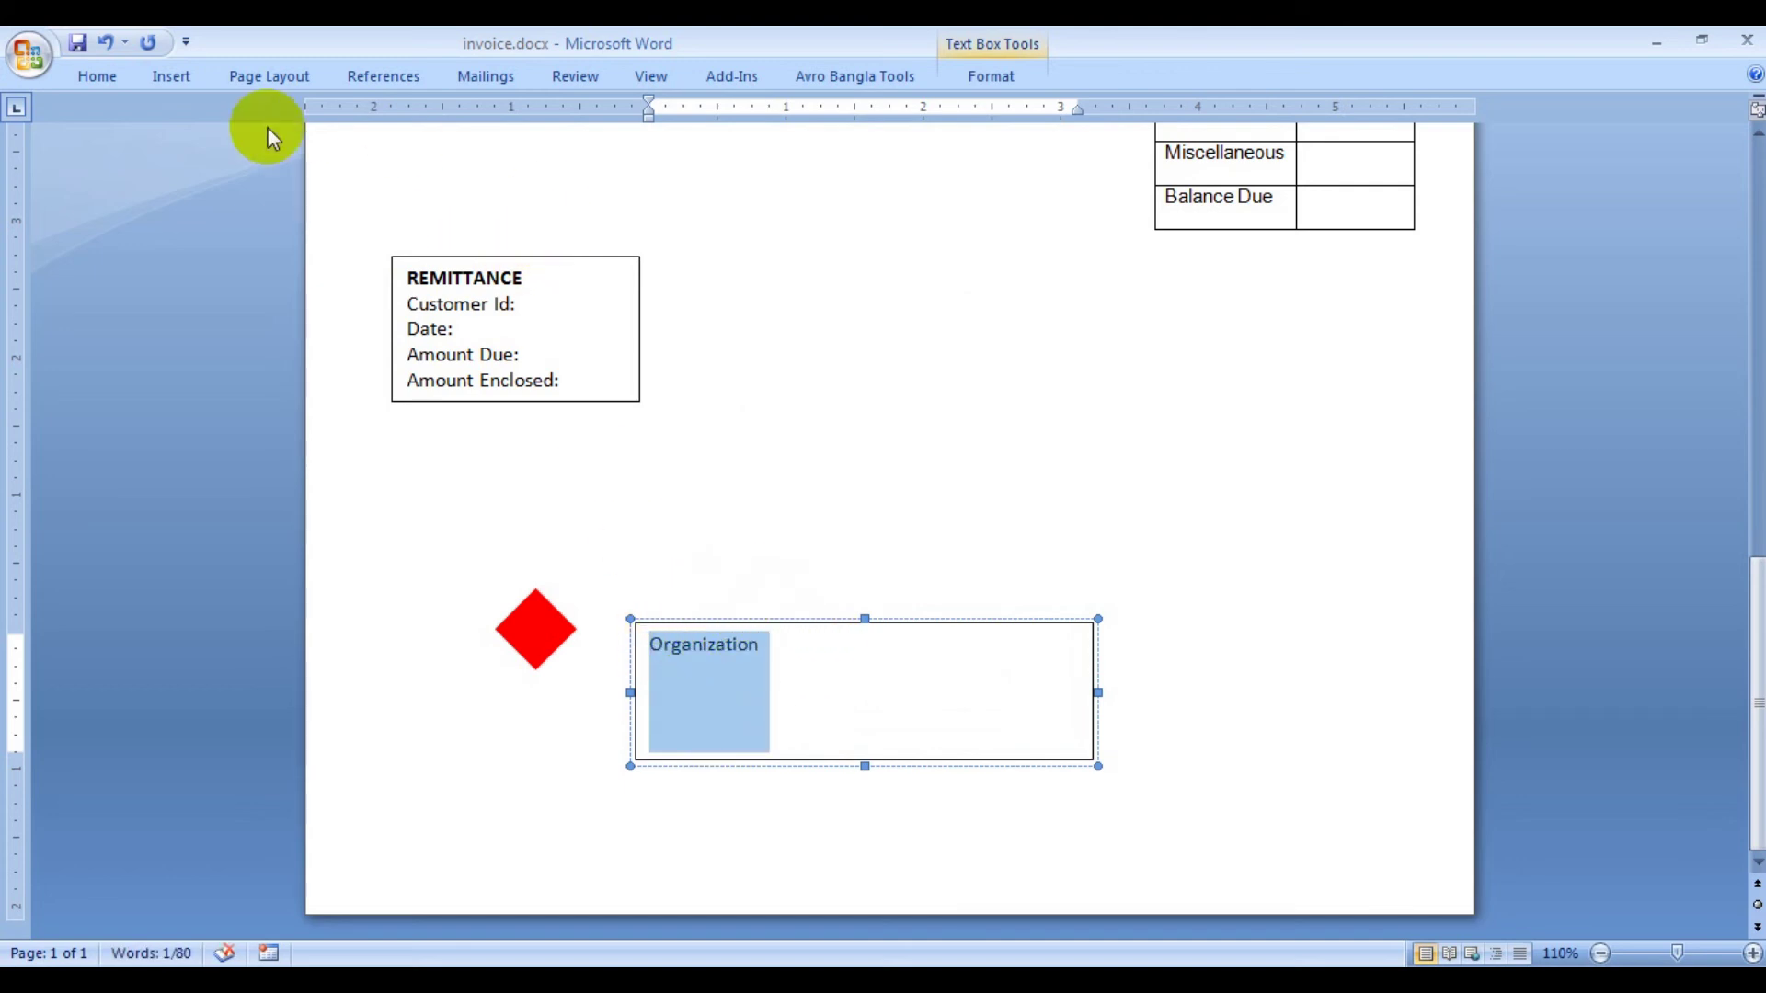
pyautogui.click(96, 76)
pyautogui.click(431, 120)
pyautogui.click(400, 276)
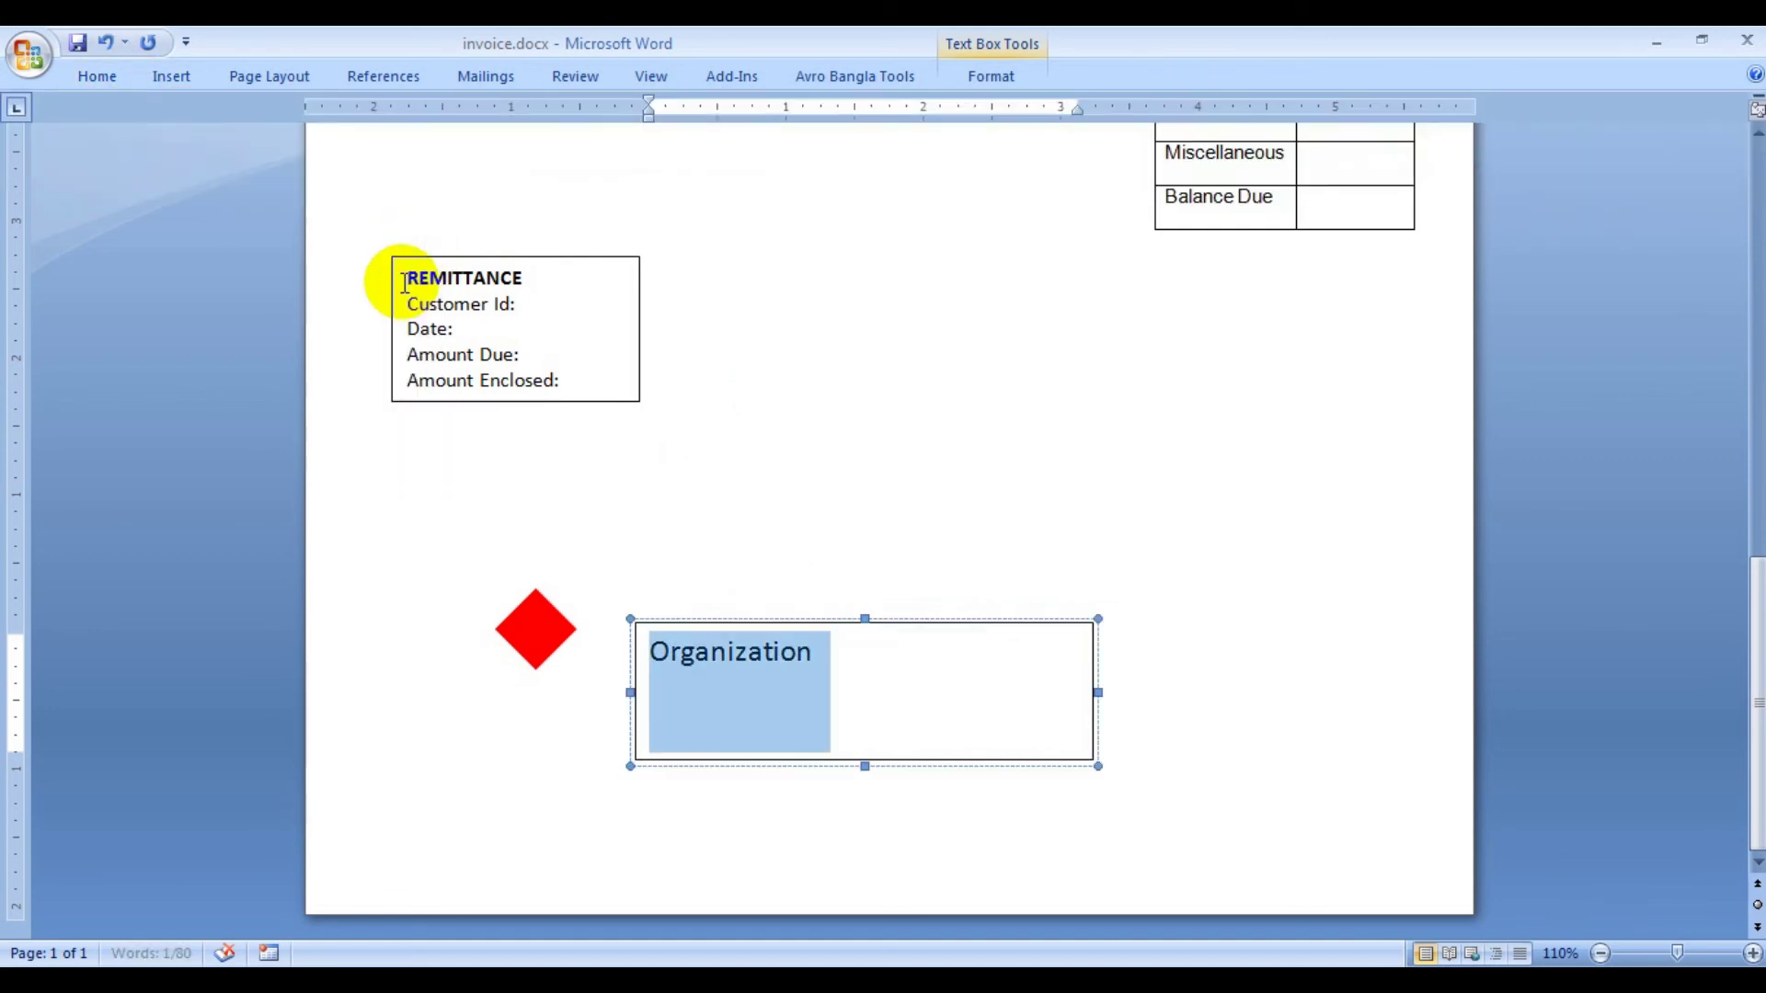
pyautogui.click(96, 75)
pyautogui.click(376, 120)
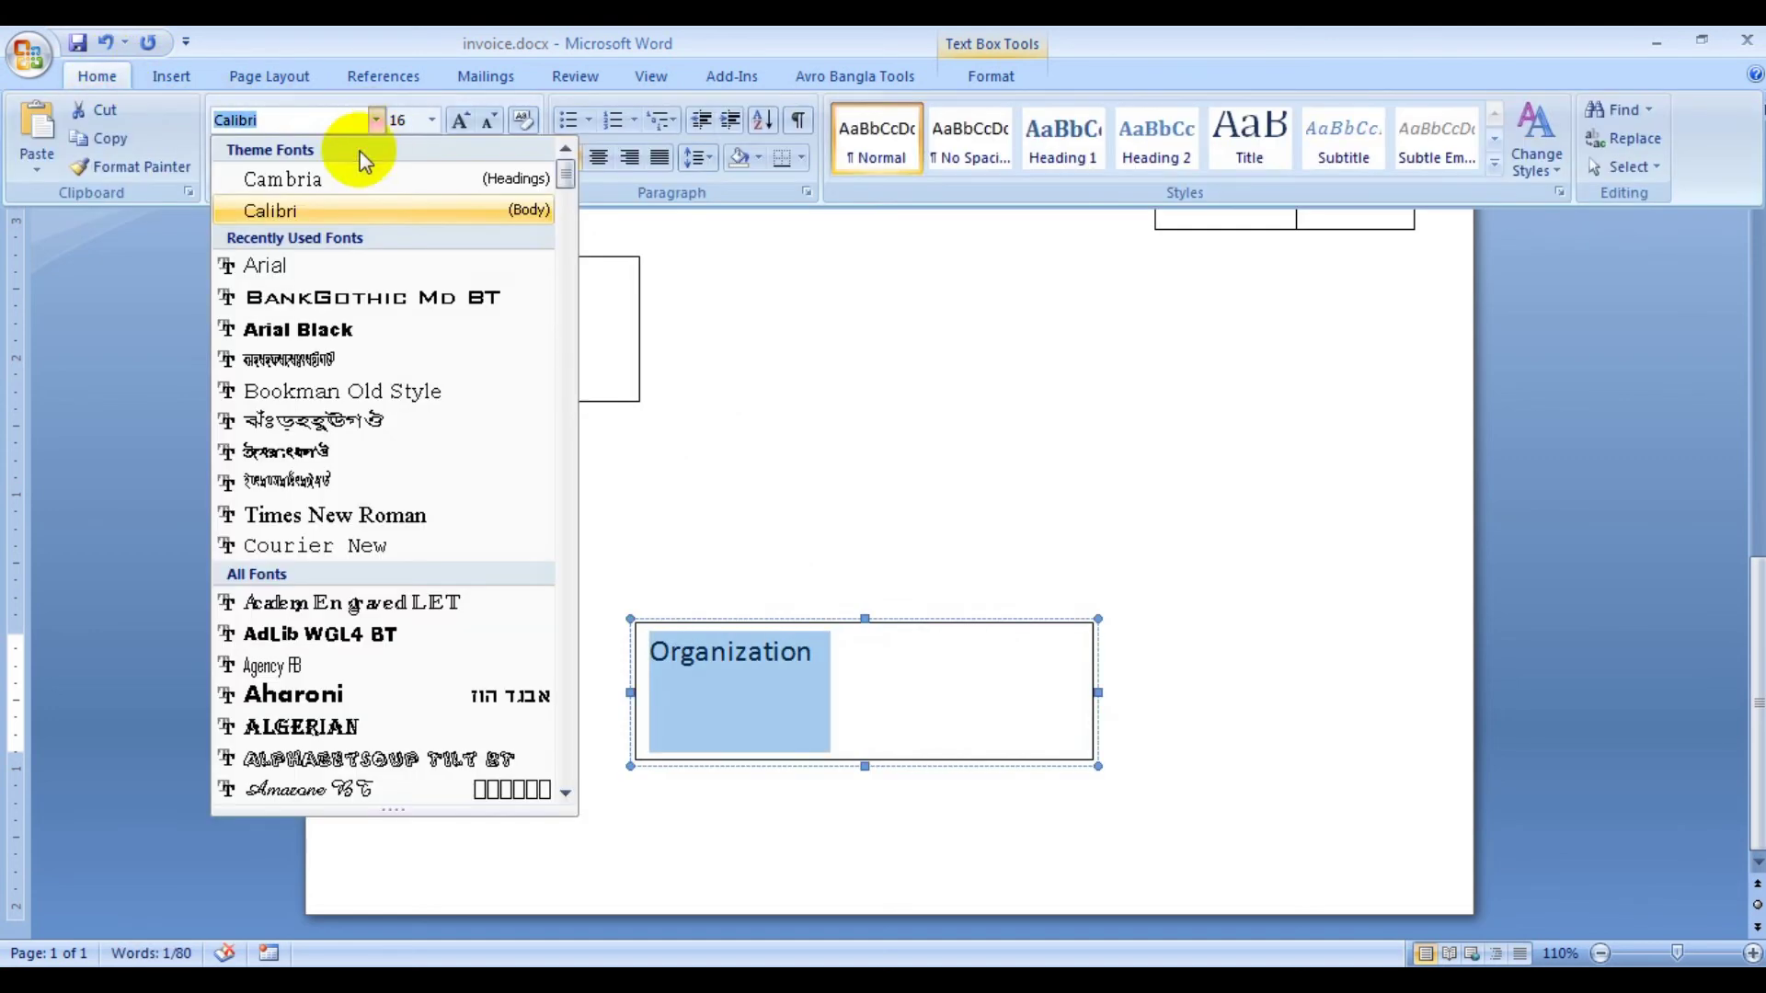
pyautogui.click(296, 329)
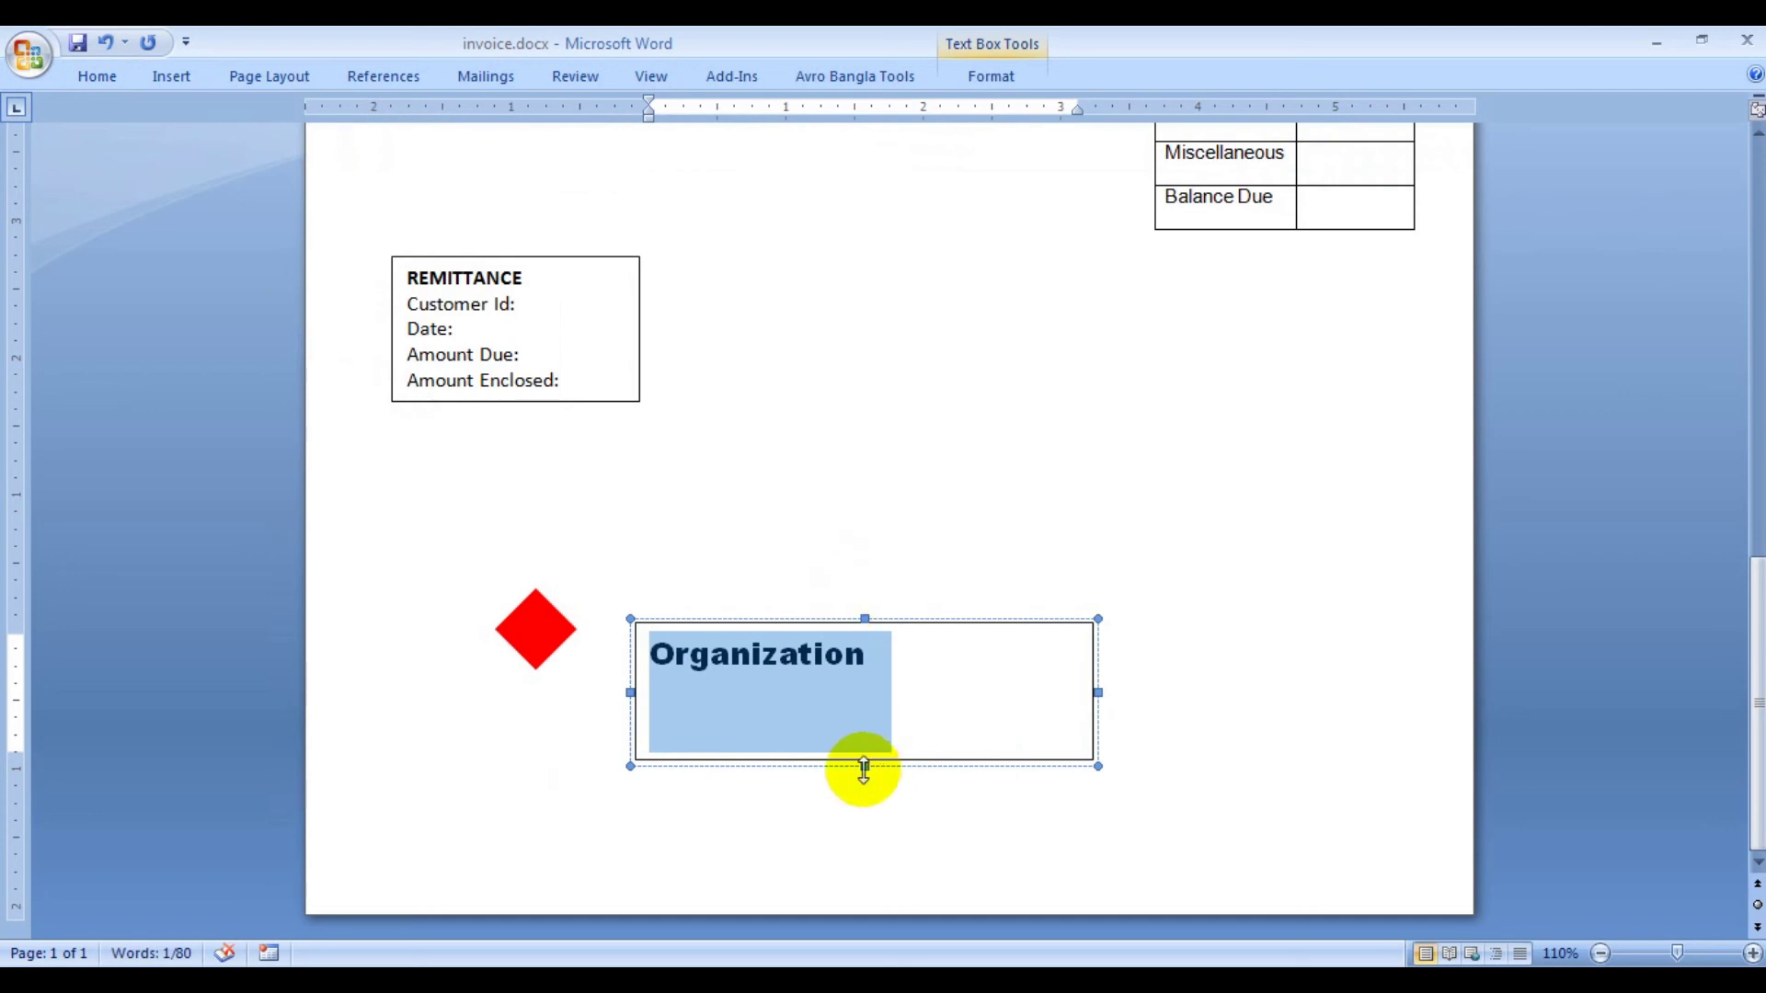
# - Shrink the Organization text box to fit the word and move it beside the diamond
pyautogui.moveTo(845, 724); pyautogui.dragTo(839, 691)
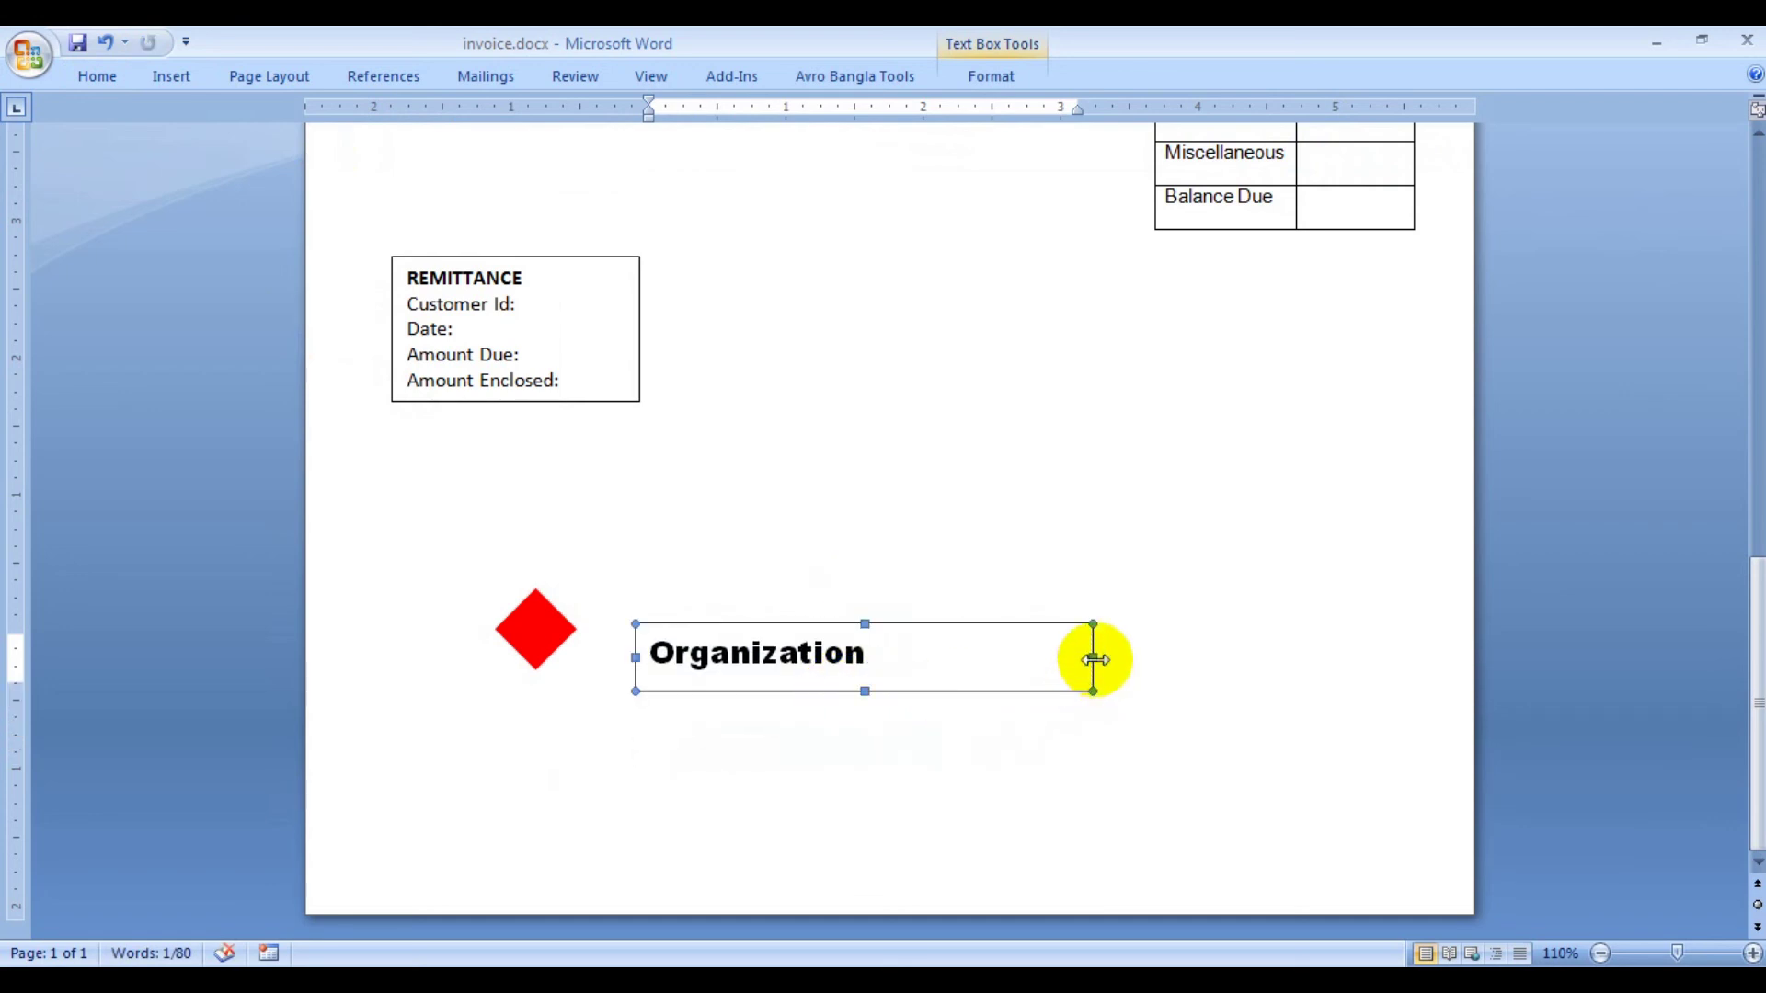
pyautogui.moveTo(1093, 657); pyautogui.dragTo(897, 674)
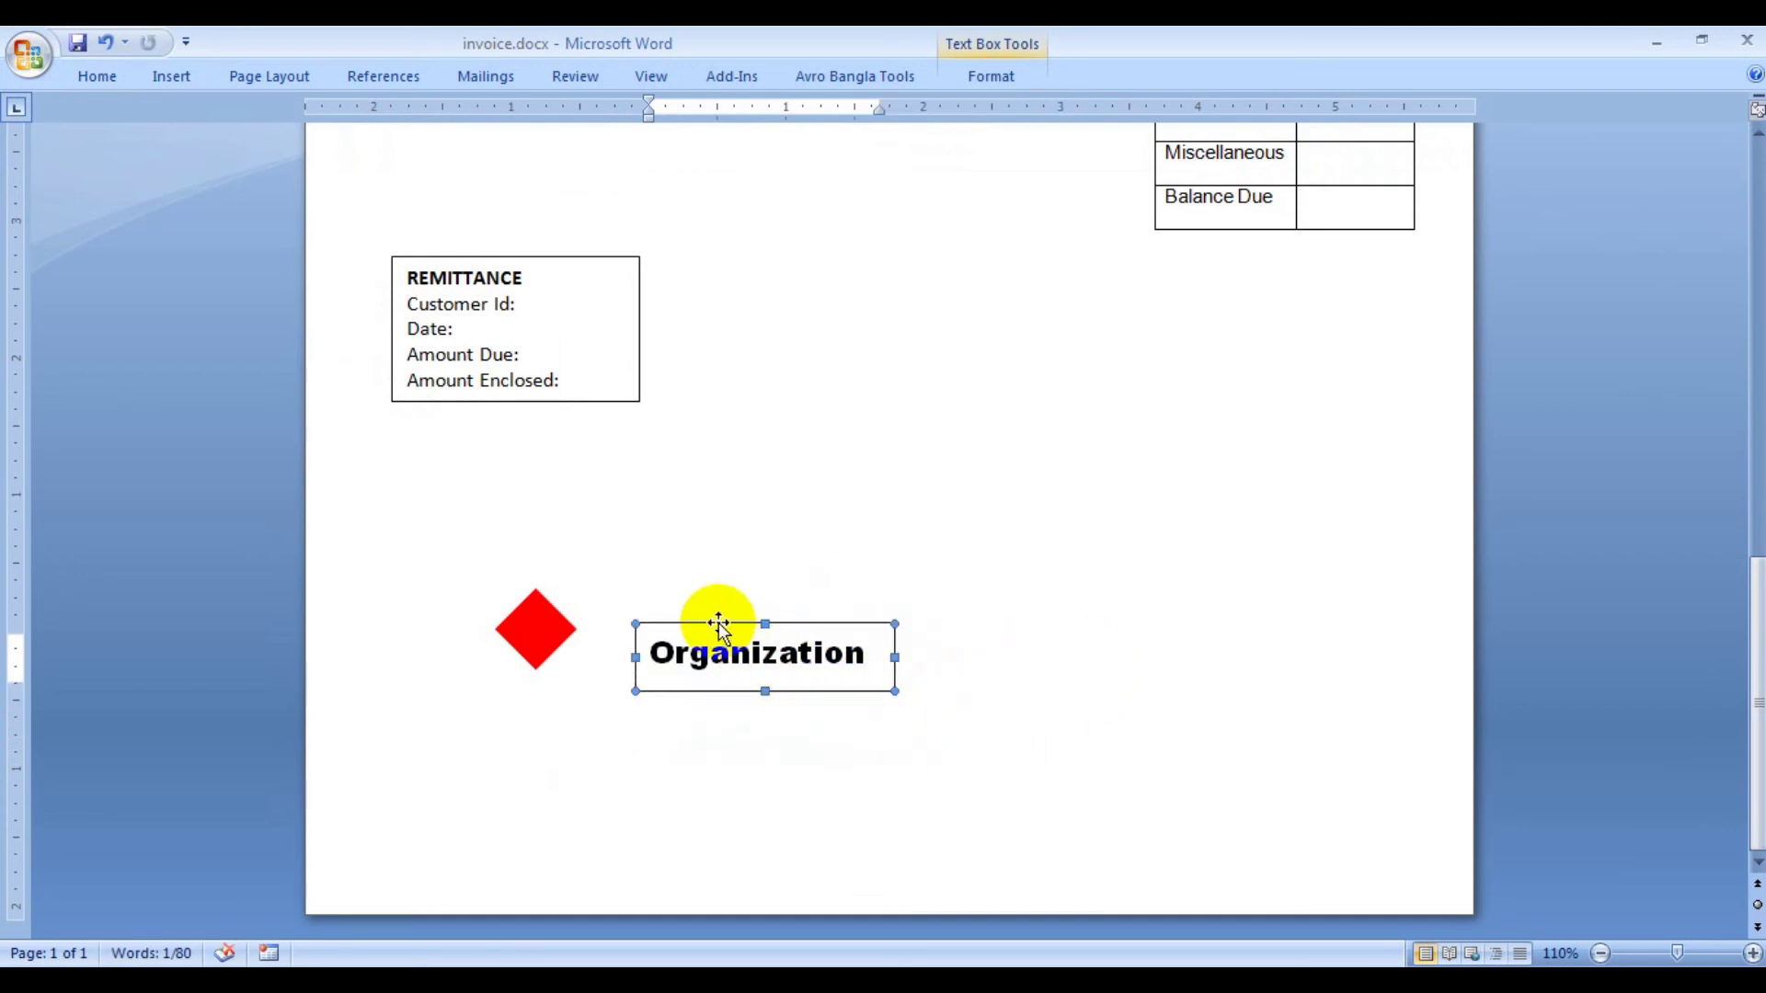
pyautogui.moveTo(720, 621); pyautogui.dragTo(680, 600)
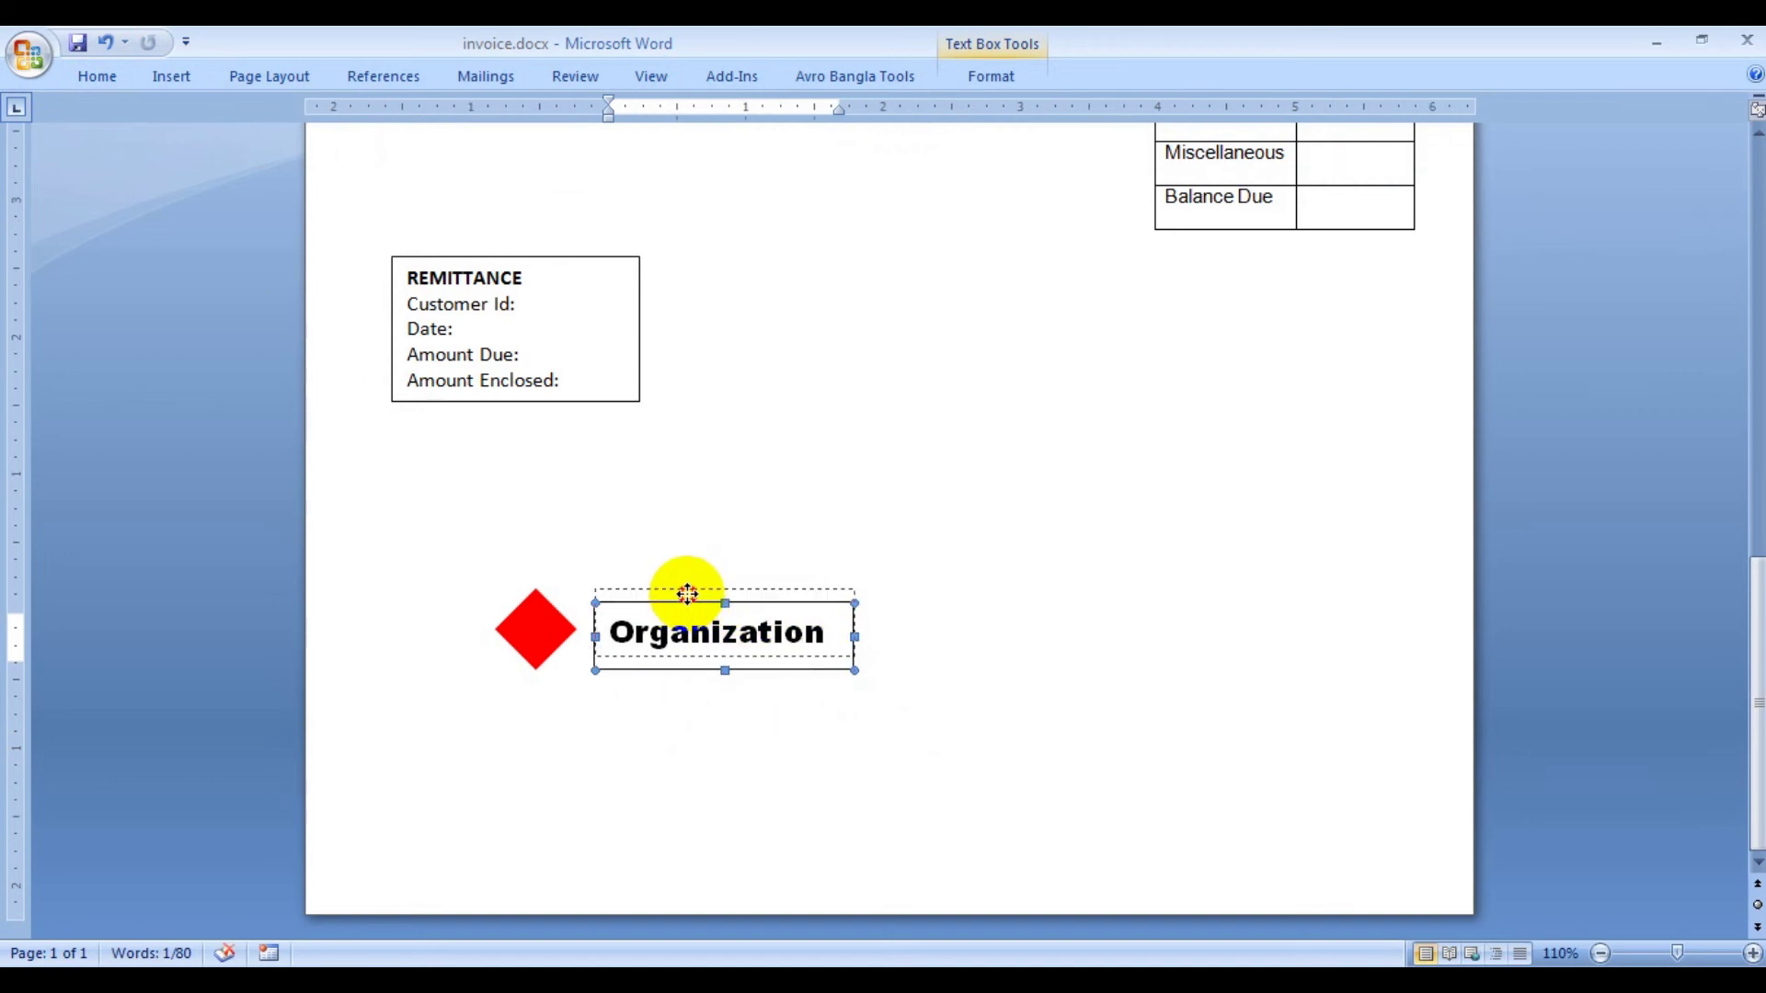
# - Nudge the Organization box up, then Align Middle it with the red diamond
pyautogui.moveTo(690, 603); pyautogui.dragTo(690, 589)
pyautogui.click(731, 699)
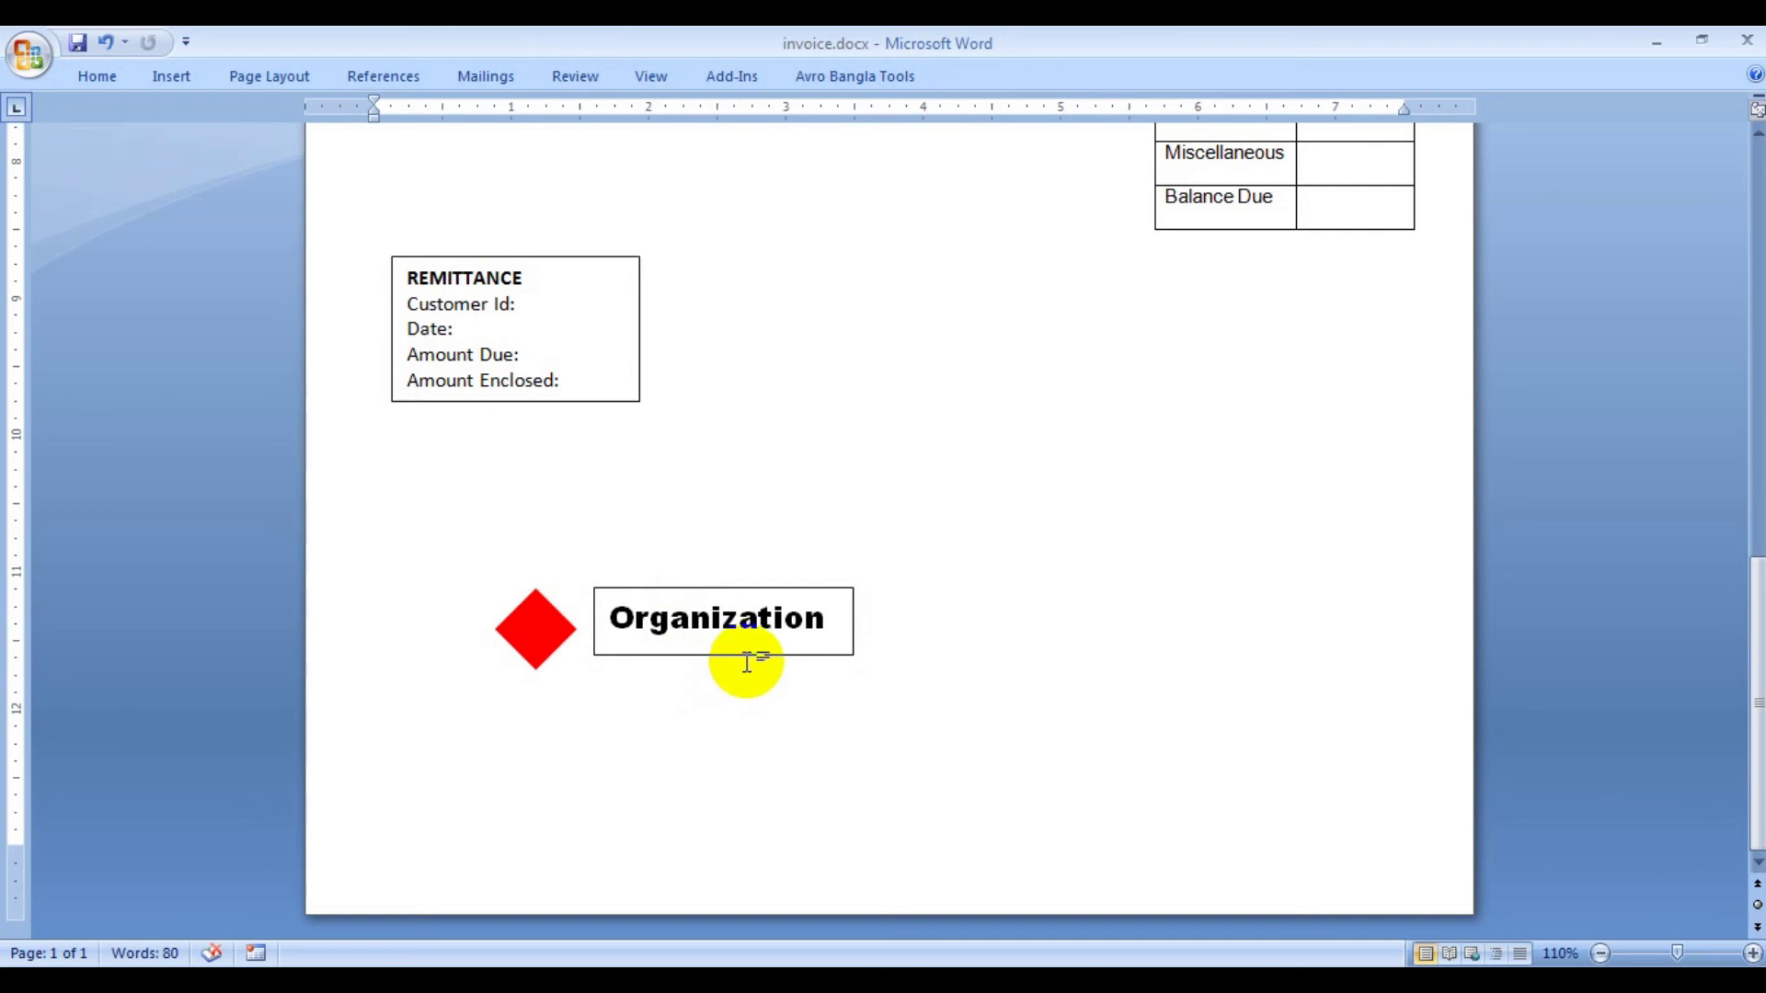
pyautogui.click(552, 614)
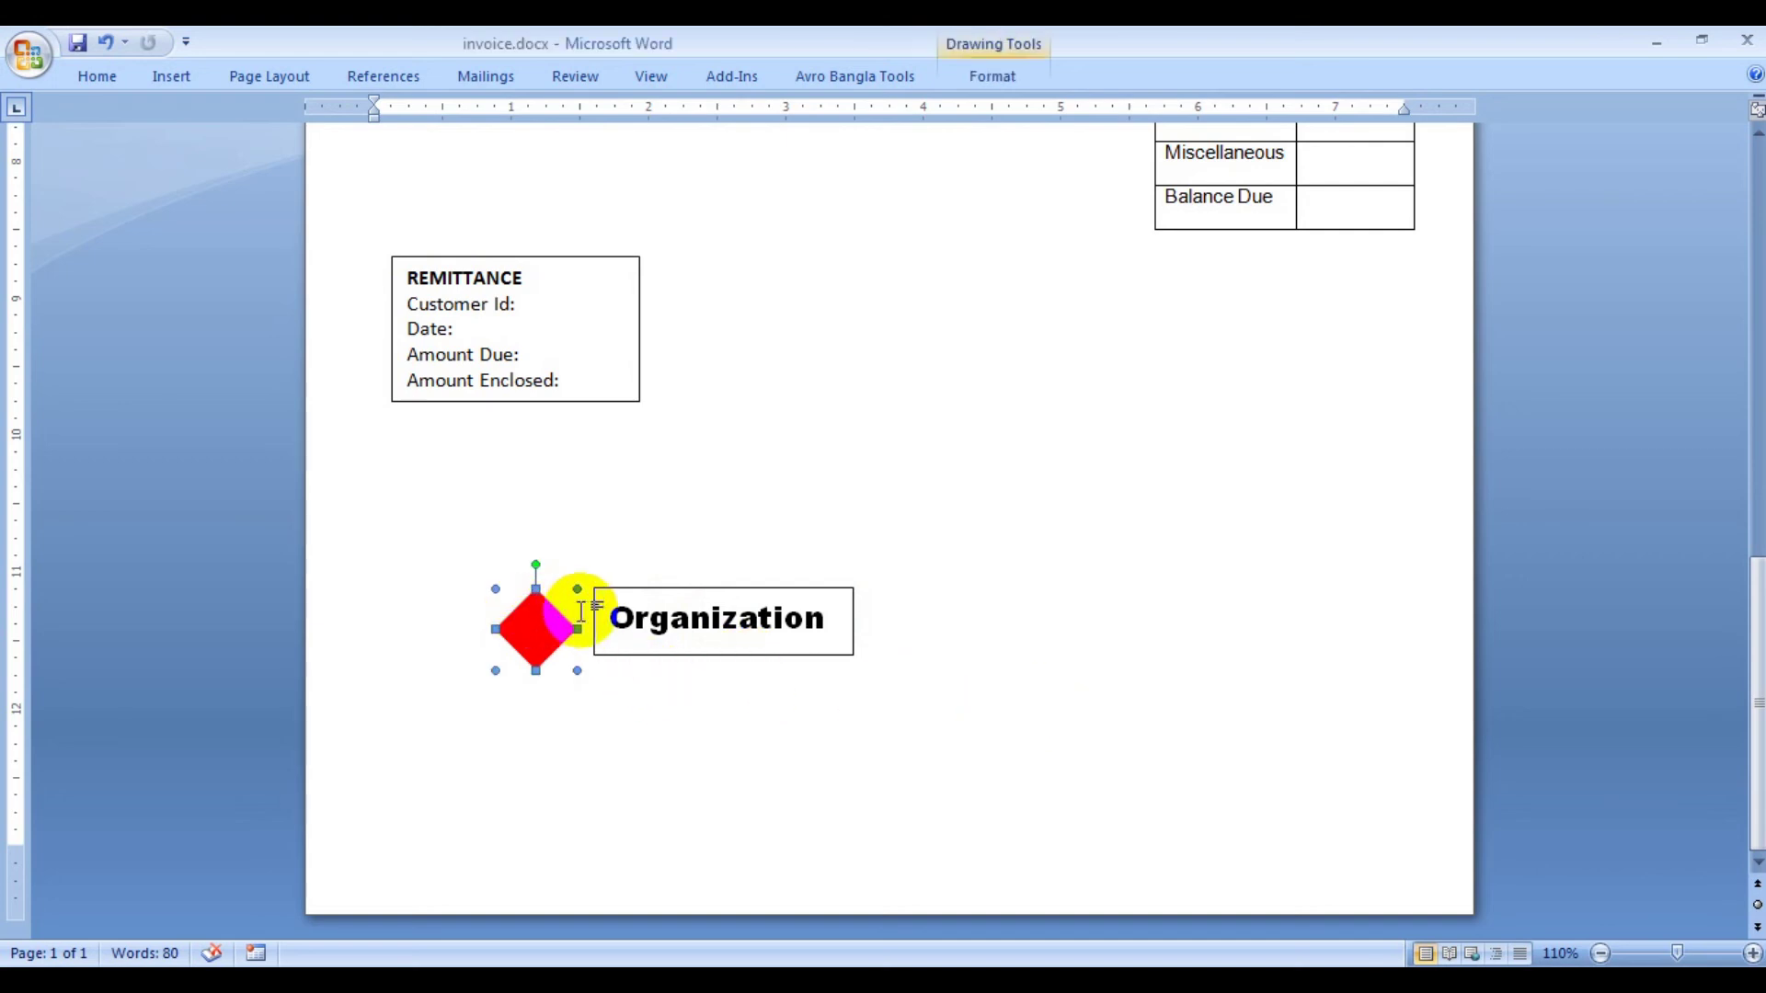
pyautogui.keyDown('shift'); pyautogui.click(632, 590); pyautogui.keyUp('shift')
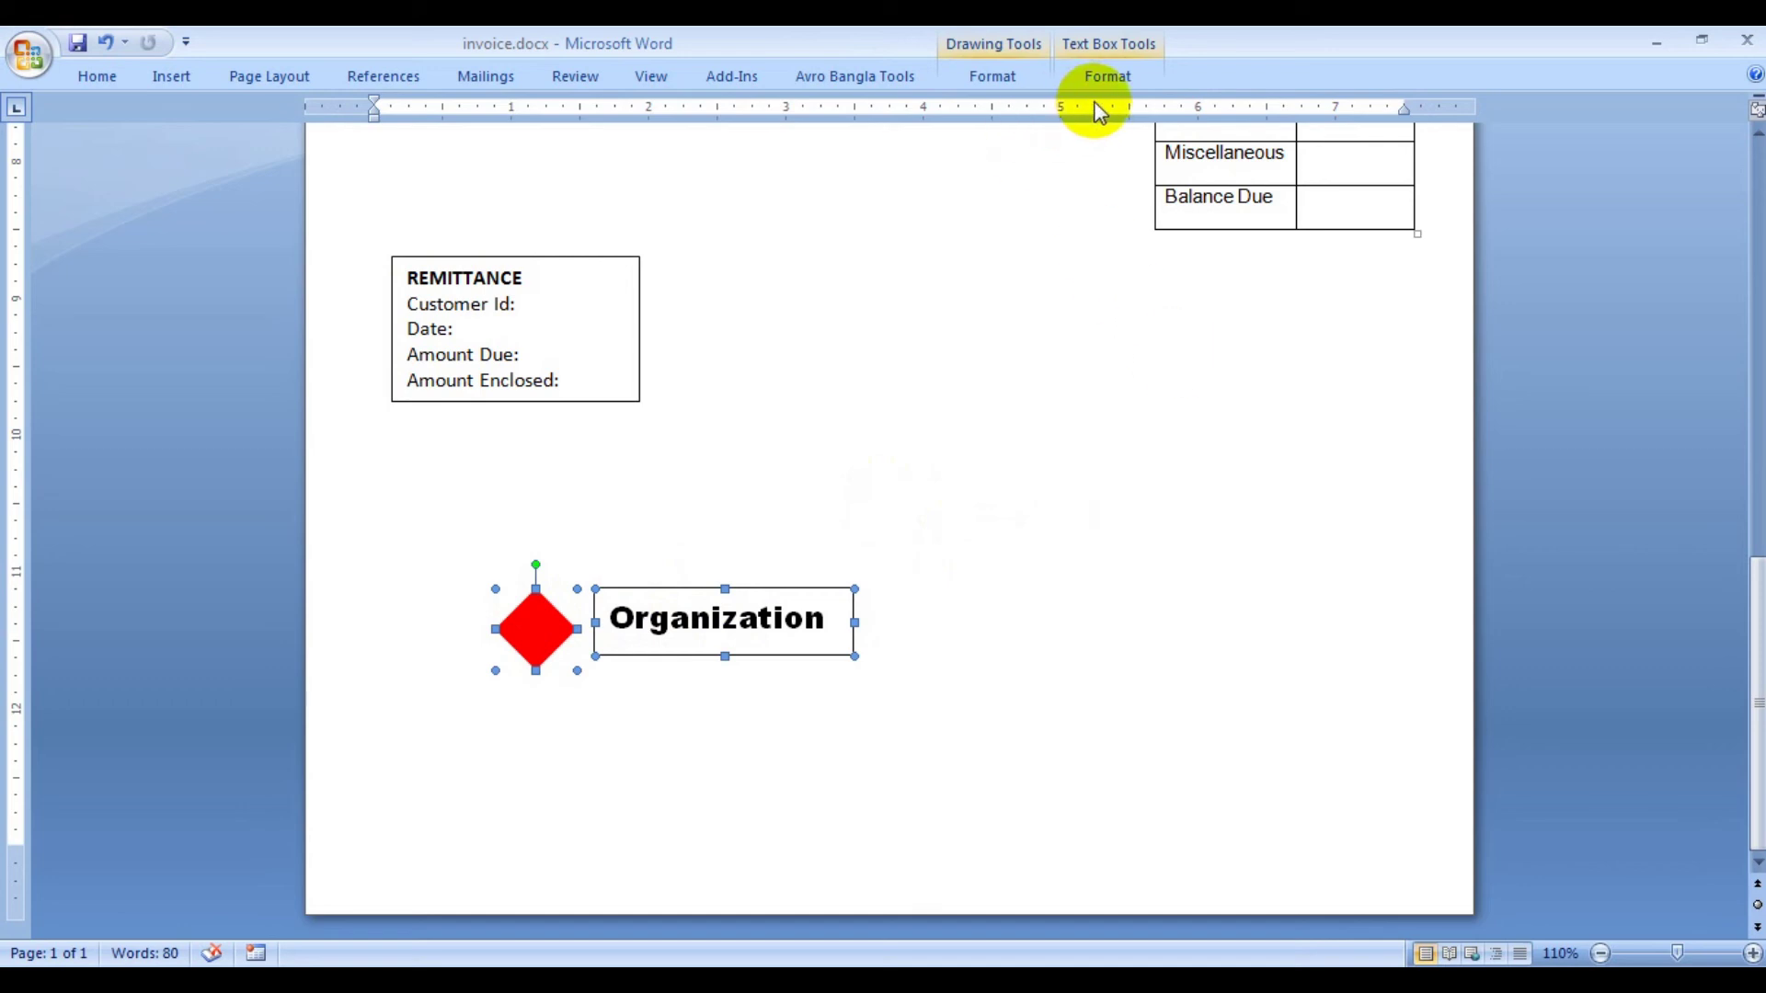
pyautogui.click(1107, 76)
pyautogui.click(1519, 111)
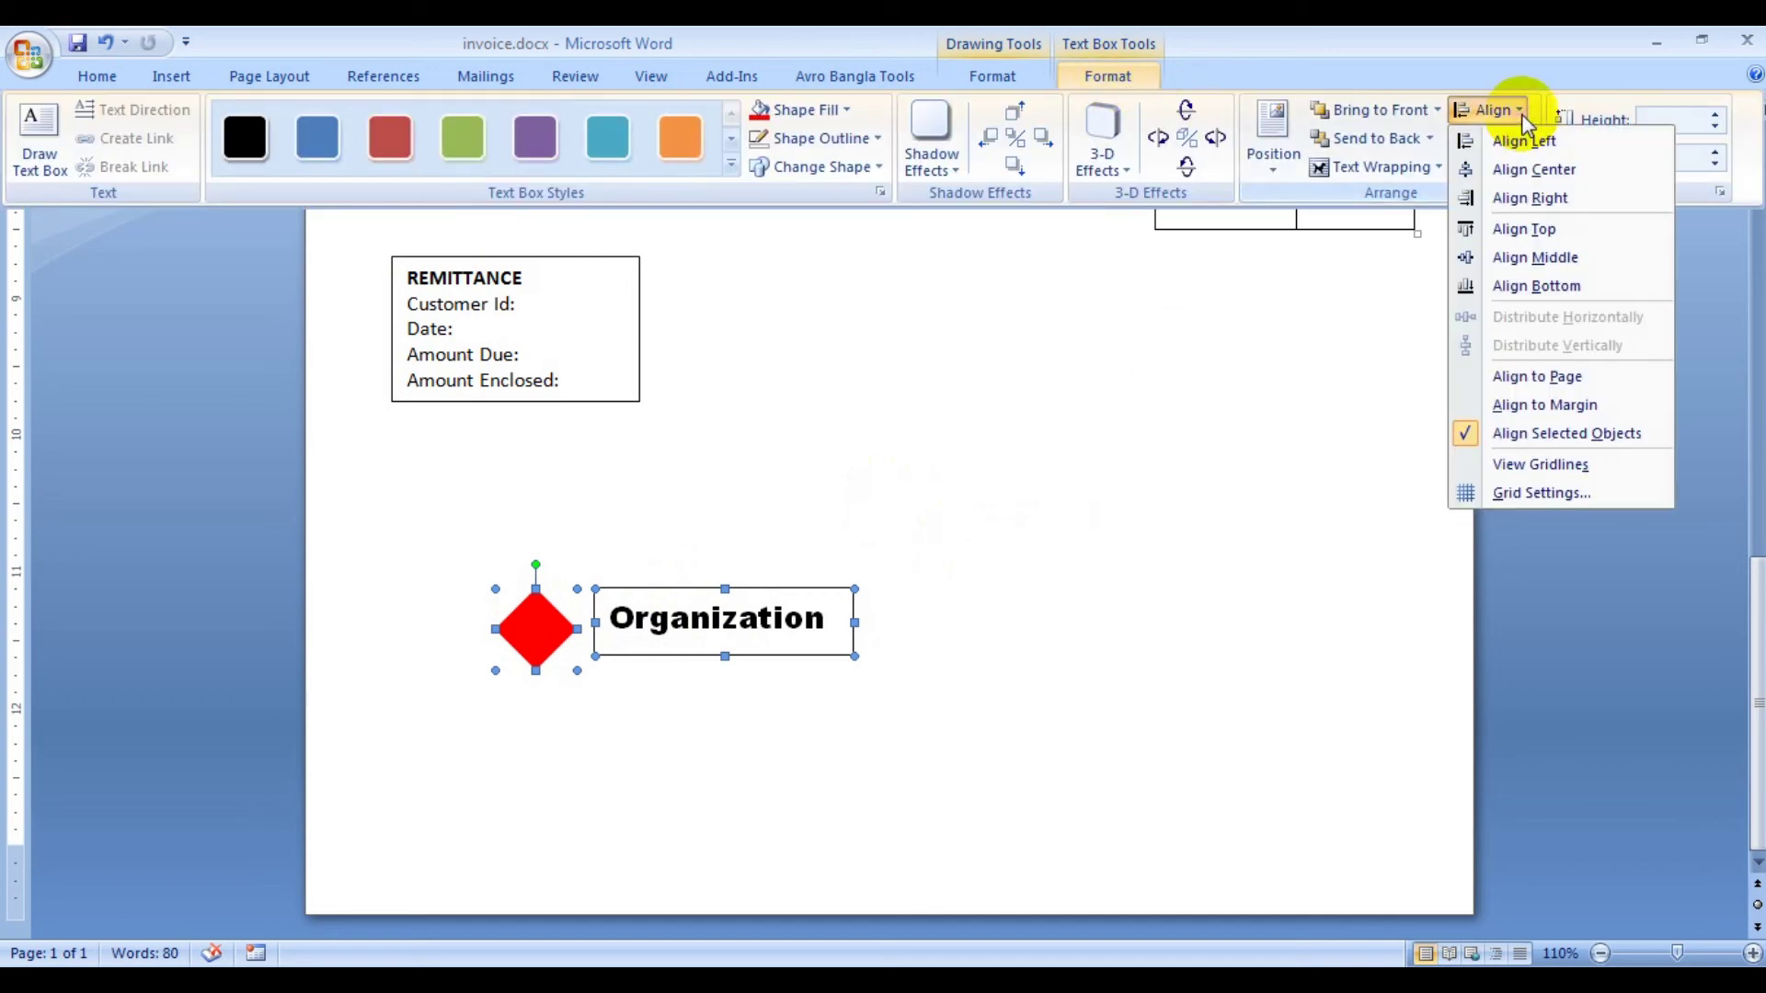
pyautogui.click(1535, 257)
pyautogui.click(884, 704)
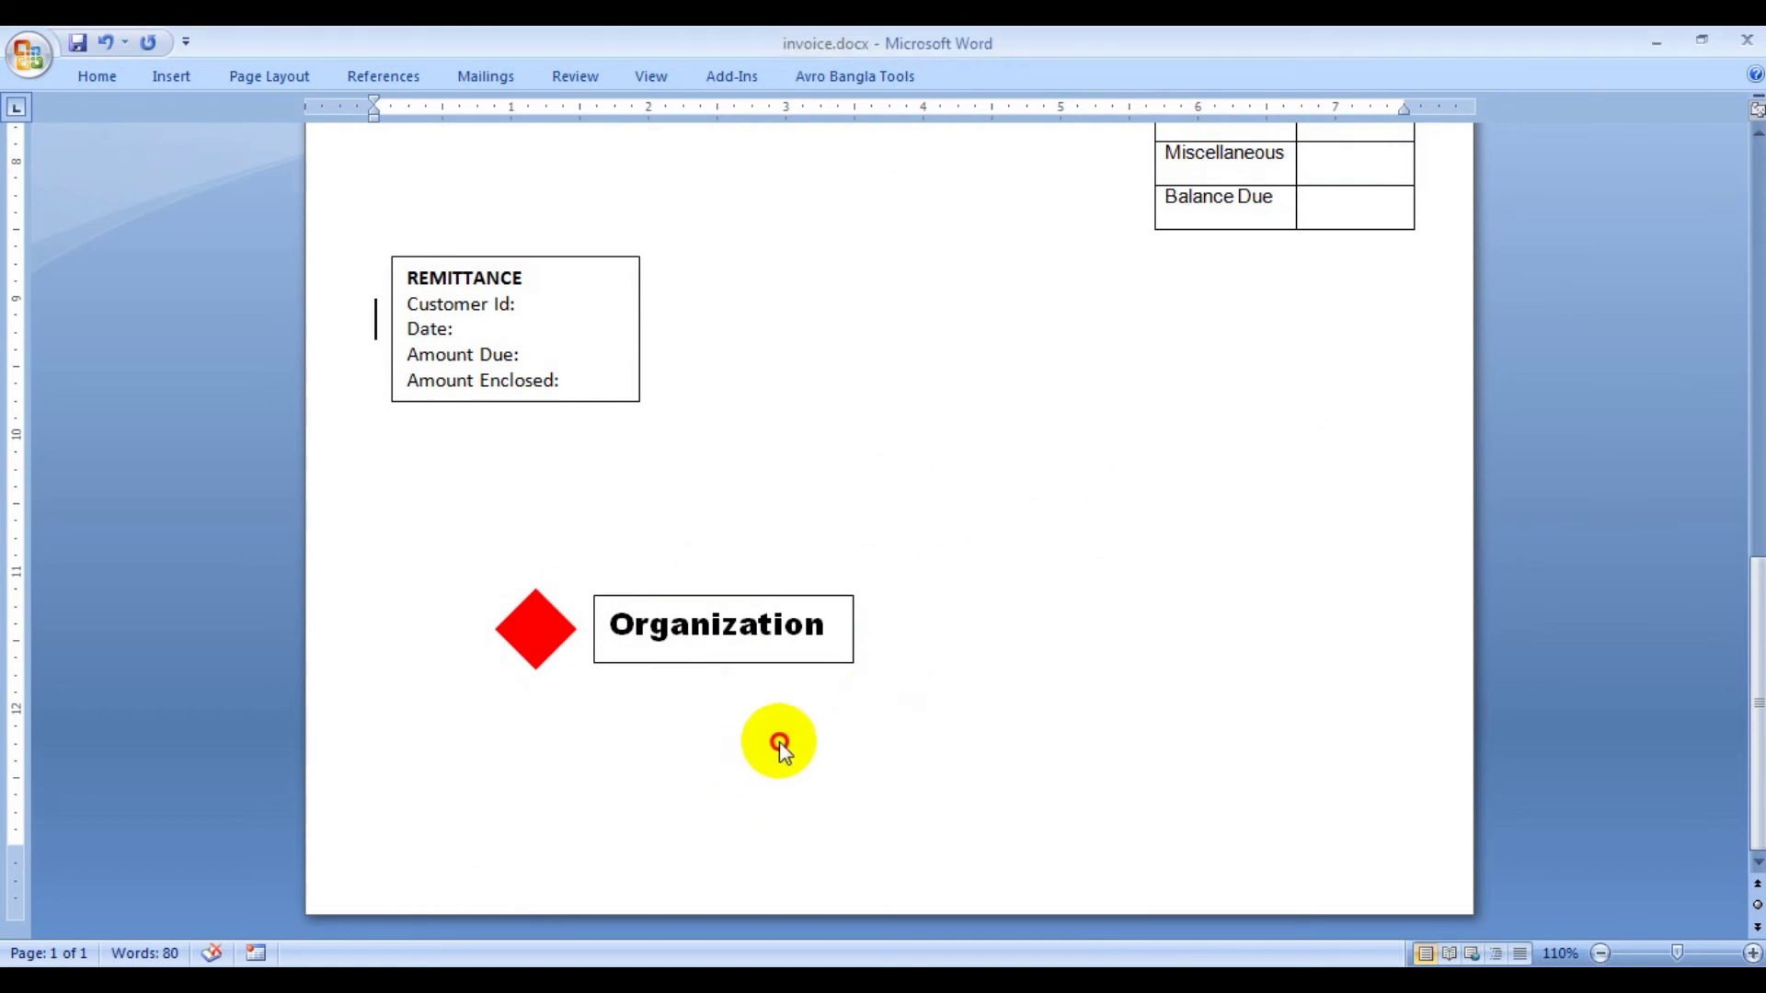
# - Set the REMITTANCE text box's Shape Outline to No Outline
pyautogui.scroll(3, 958, 670)
pyautogui.click(540, 538)
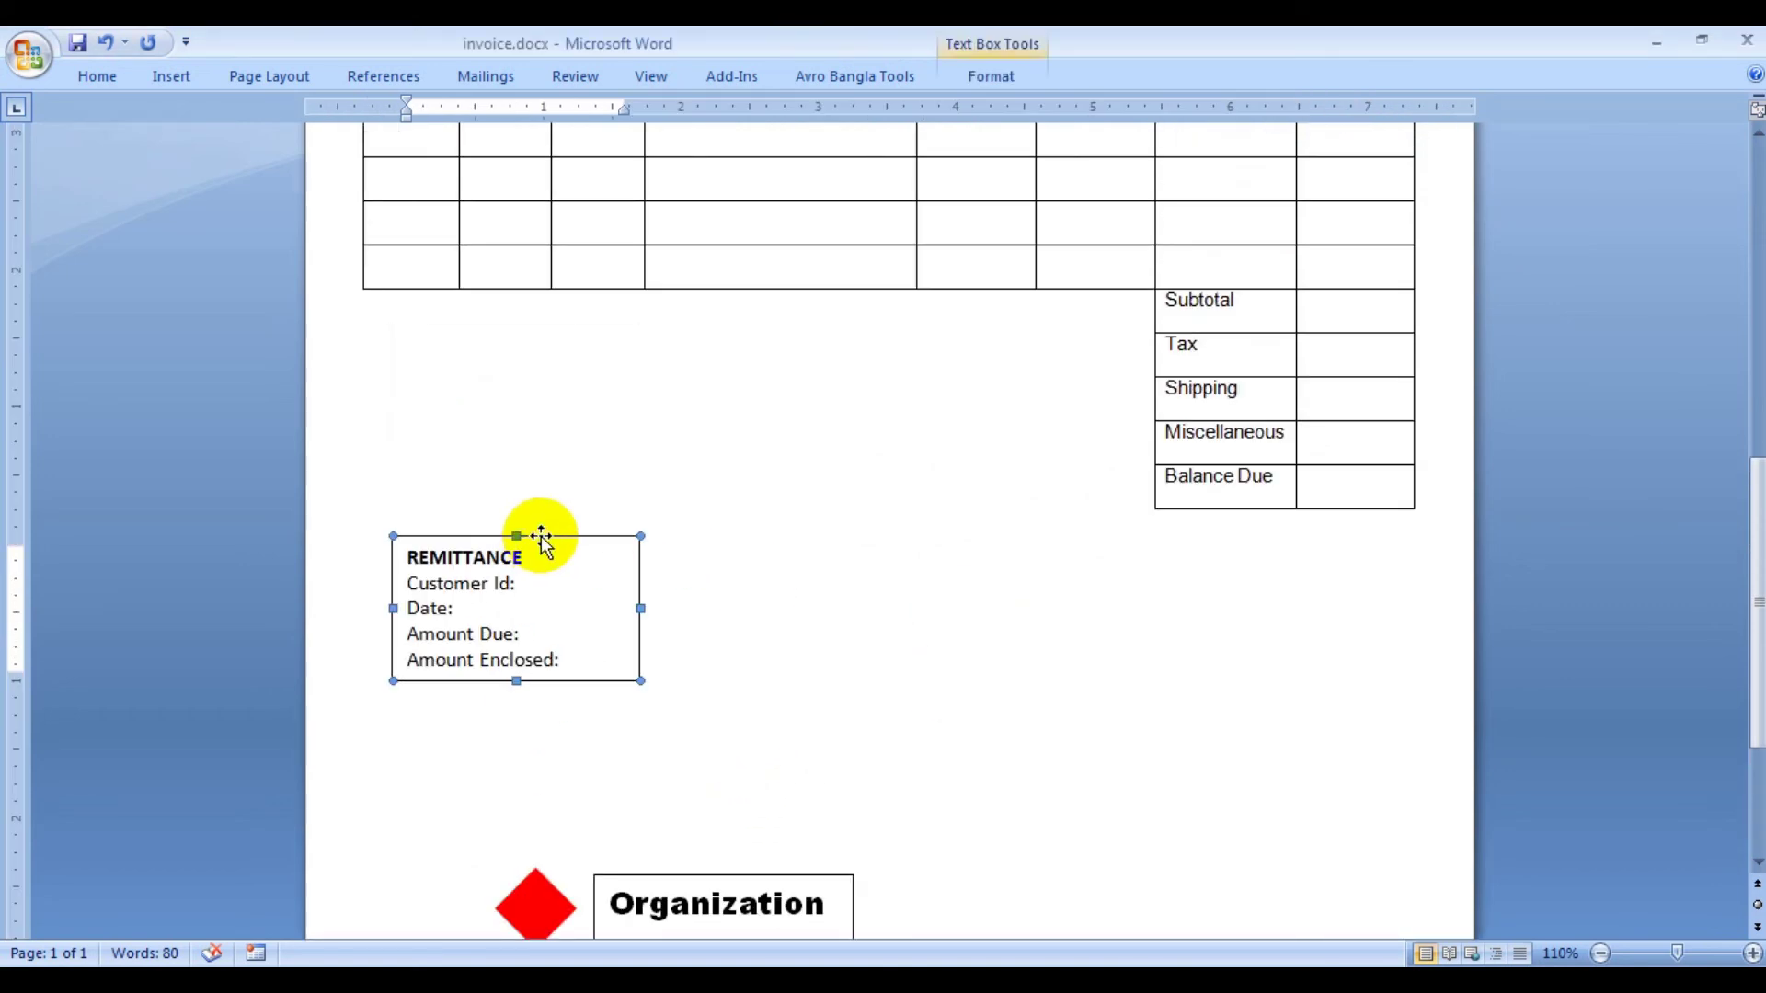
pyautogui.click(981, 81)
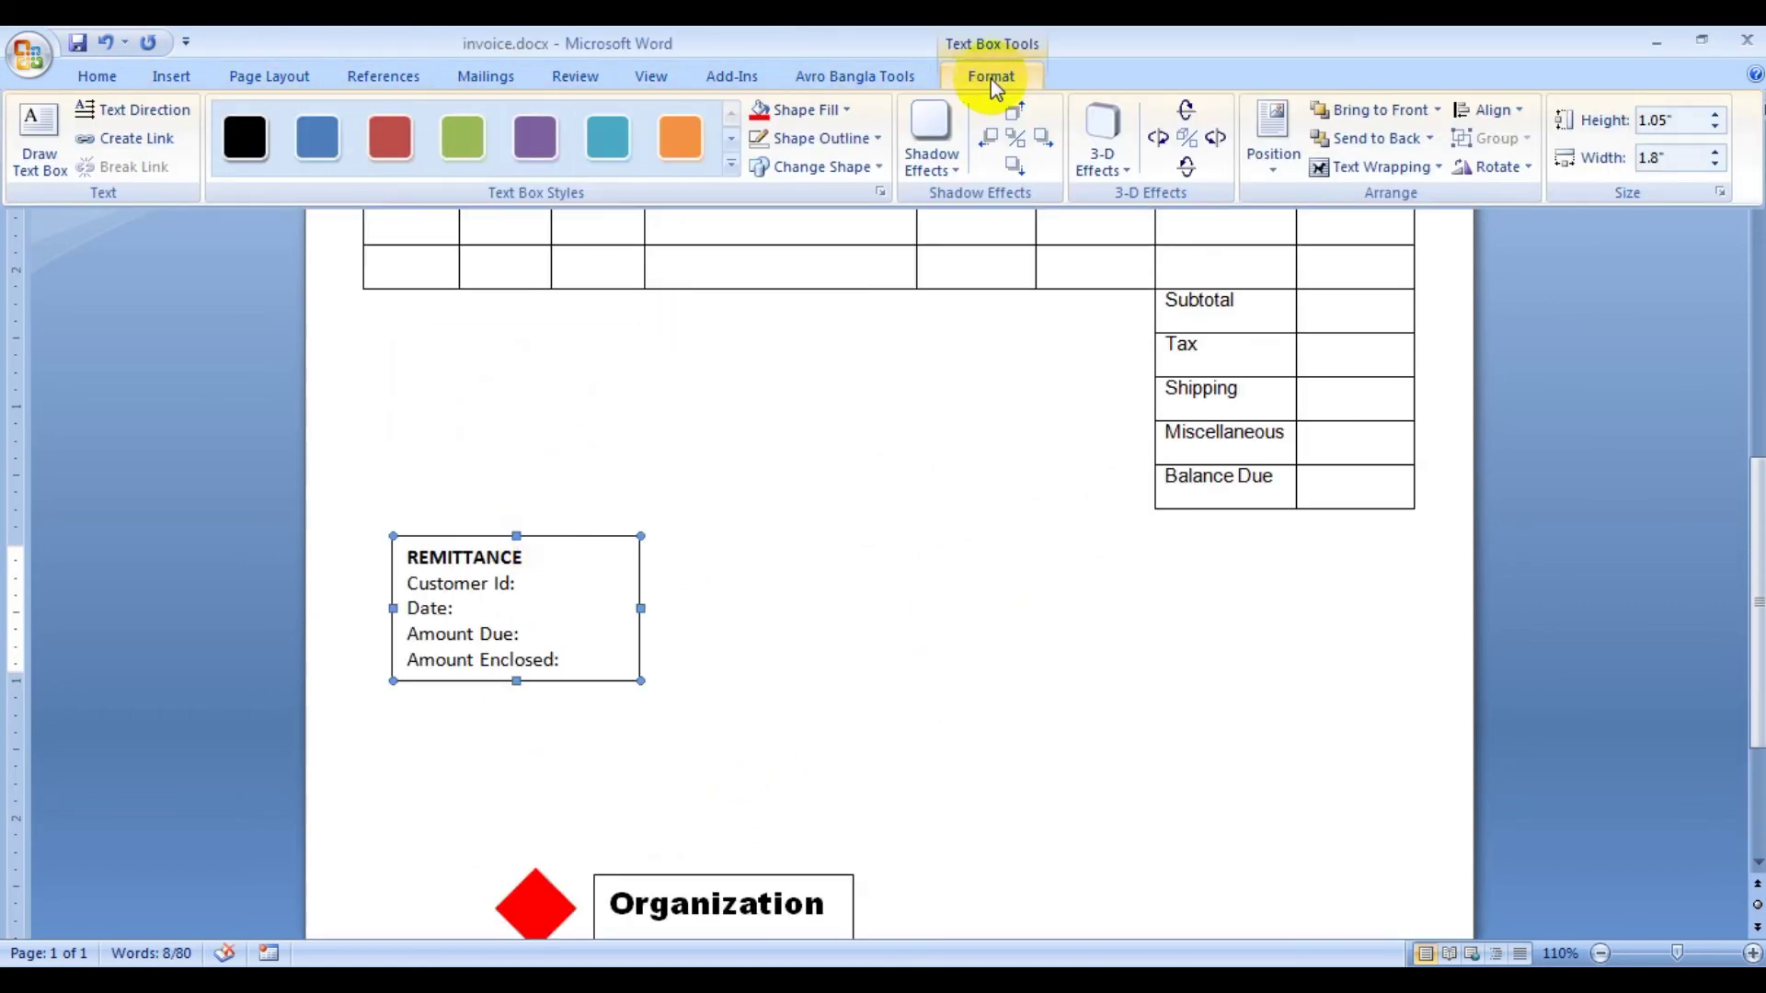
pyautogui.click(807, 111)
pyautogui.click(808, 110)
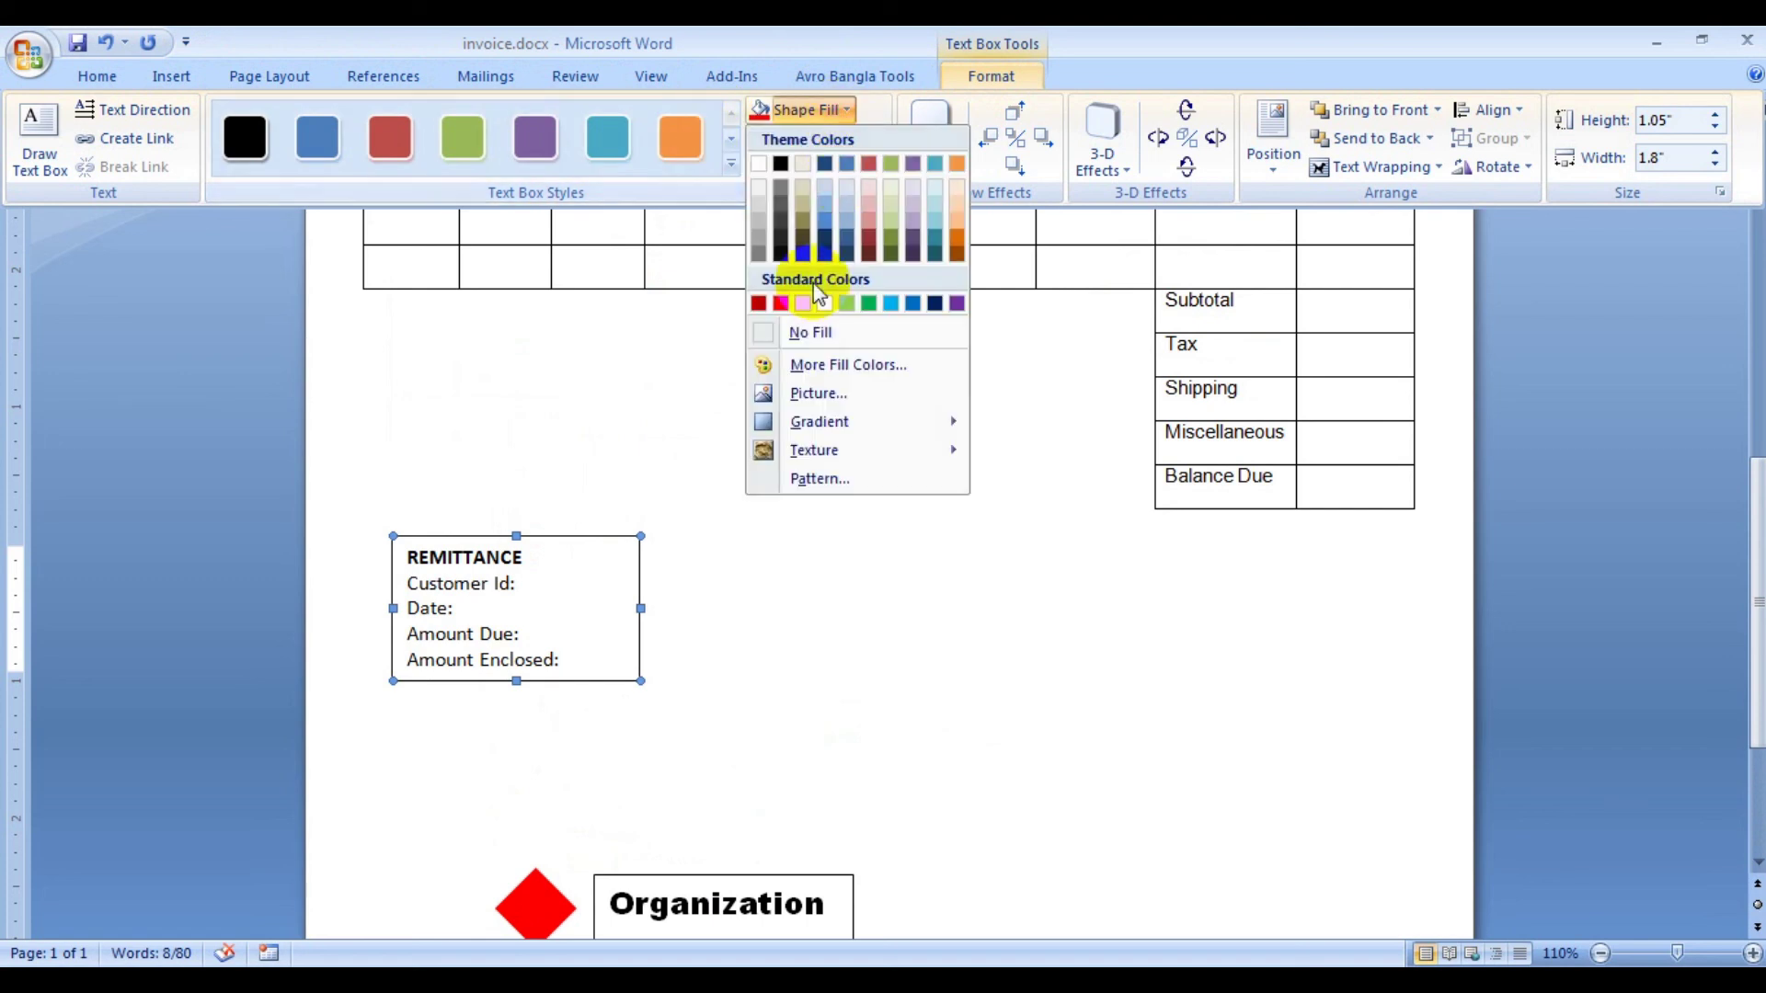
pyautogui.doubleClick(819, 92)
pyautogui.click(967, 76)
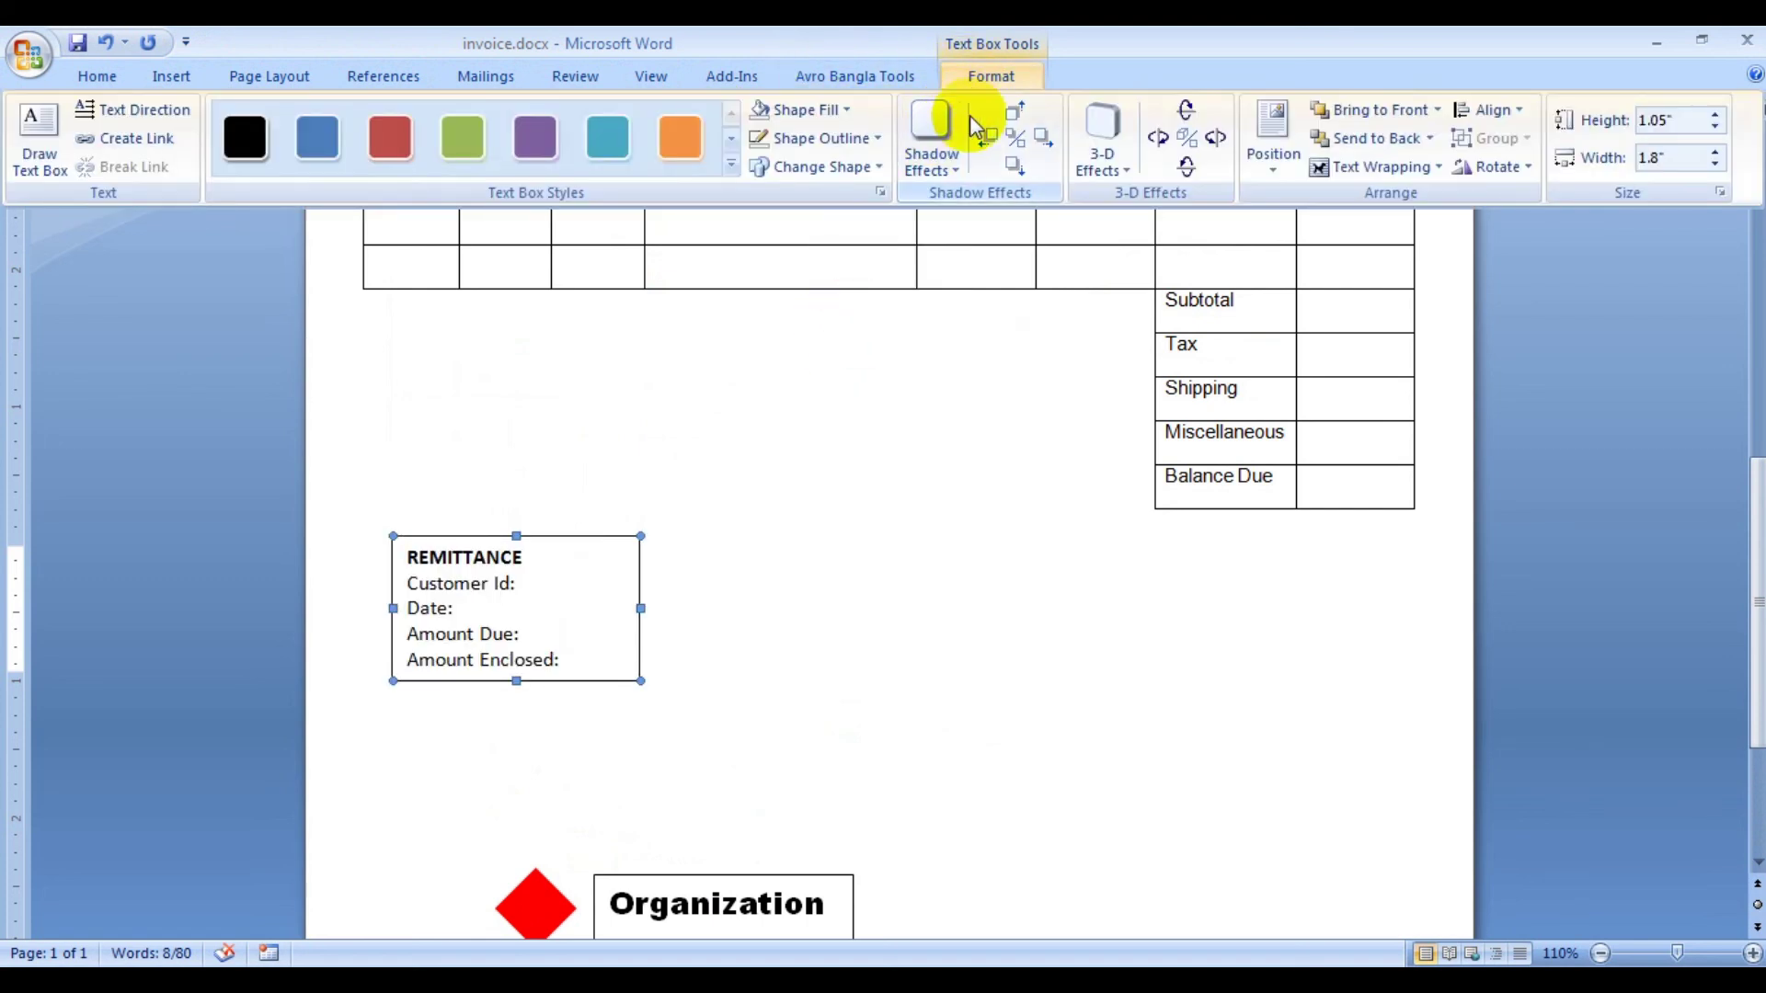
pyautogui.doubleClick(991, 79)
pyautogui.click(869, 143)
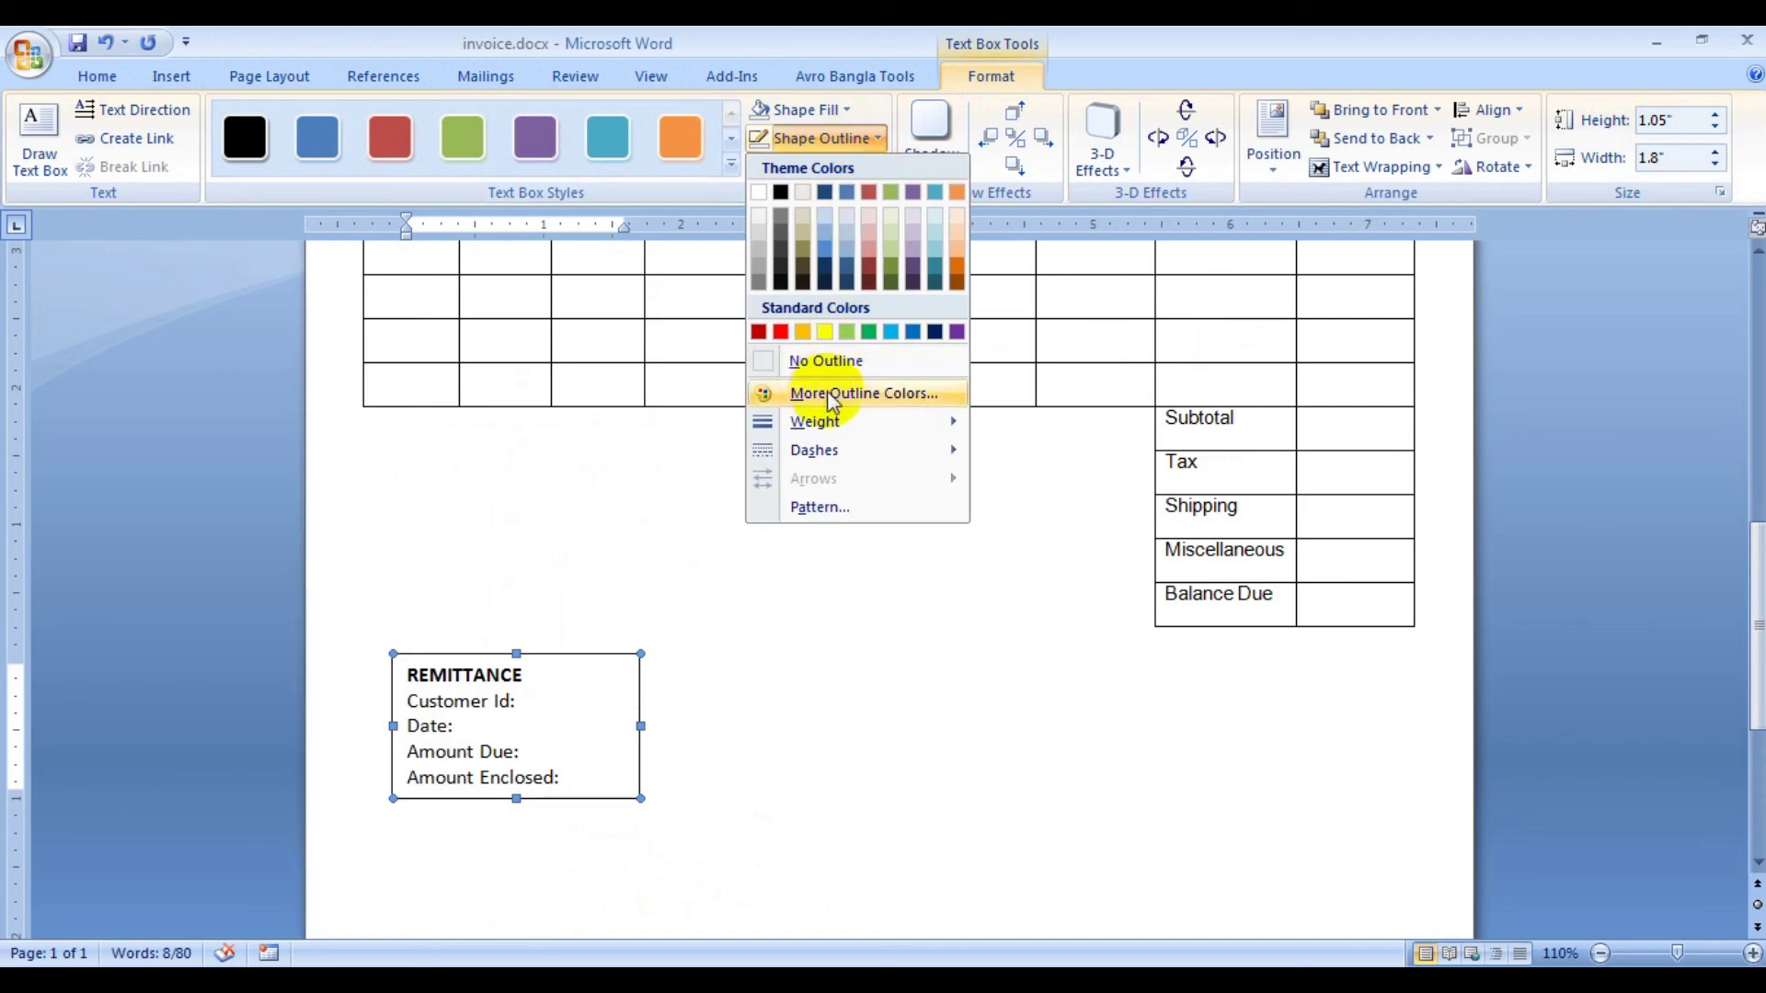
pyautogui.click(800, 359)
pyautogui.click(828, 695)
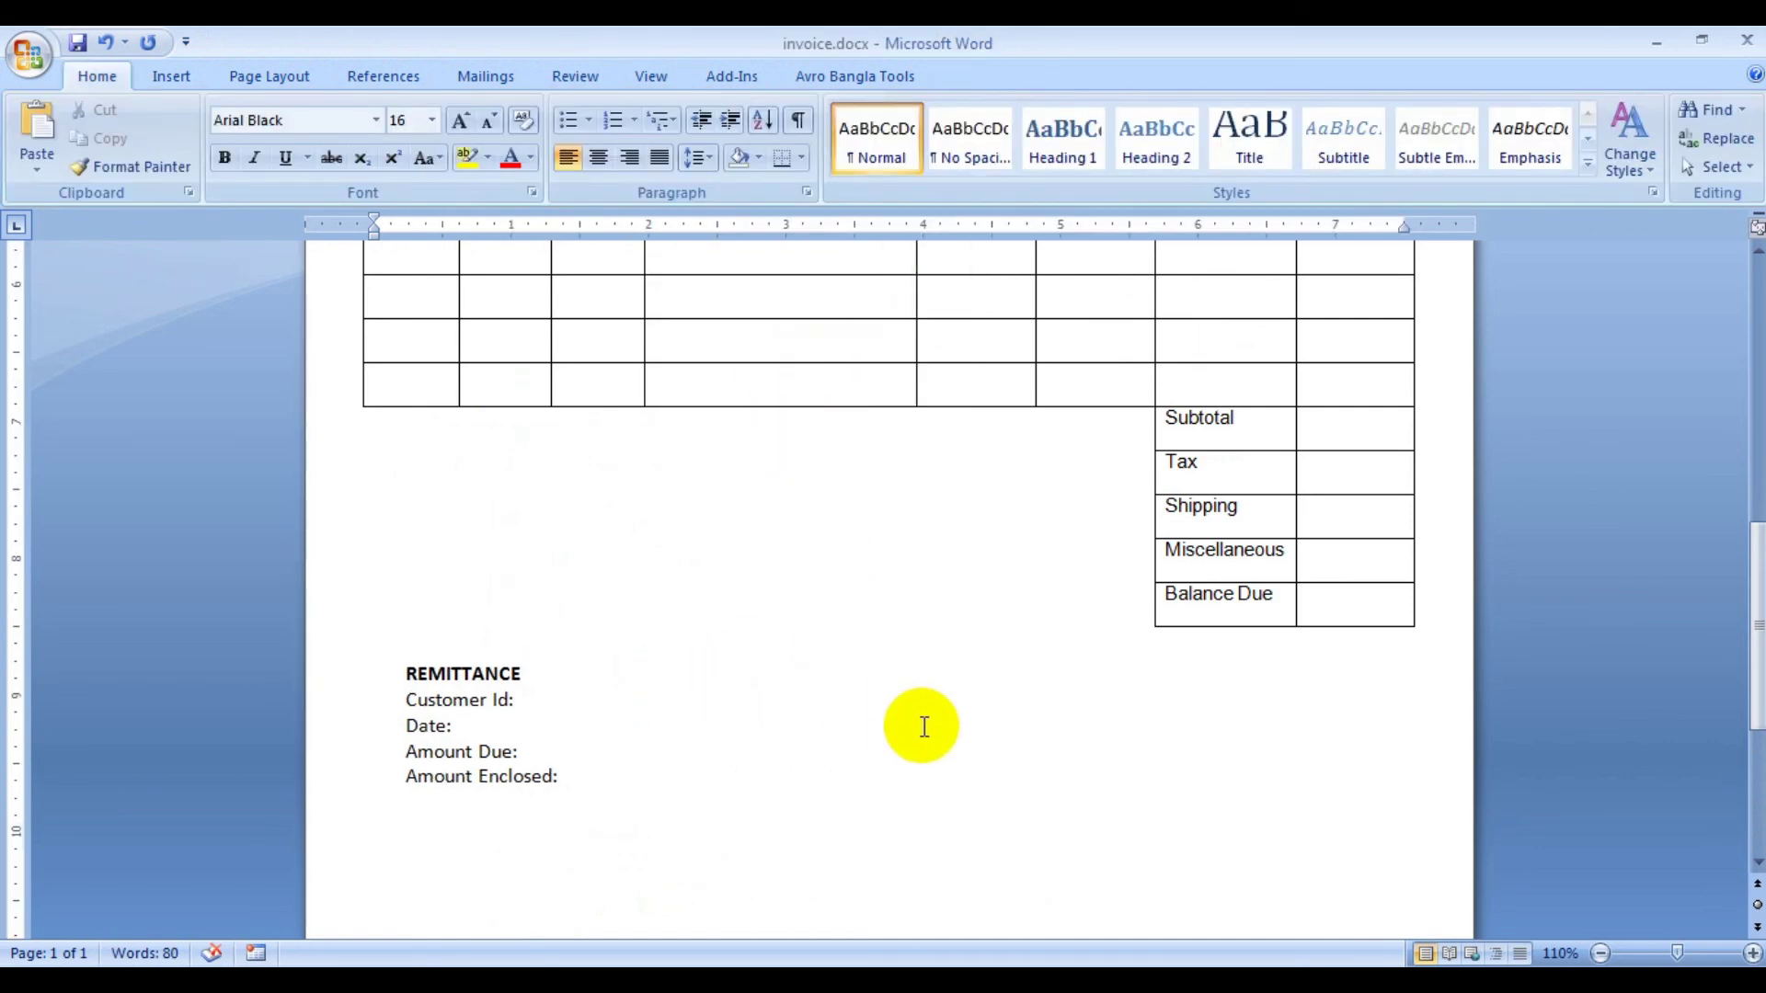
pyautogui.scroll(5, 919, 722)
pyautogui.scroll(5, 947, 683)
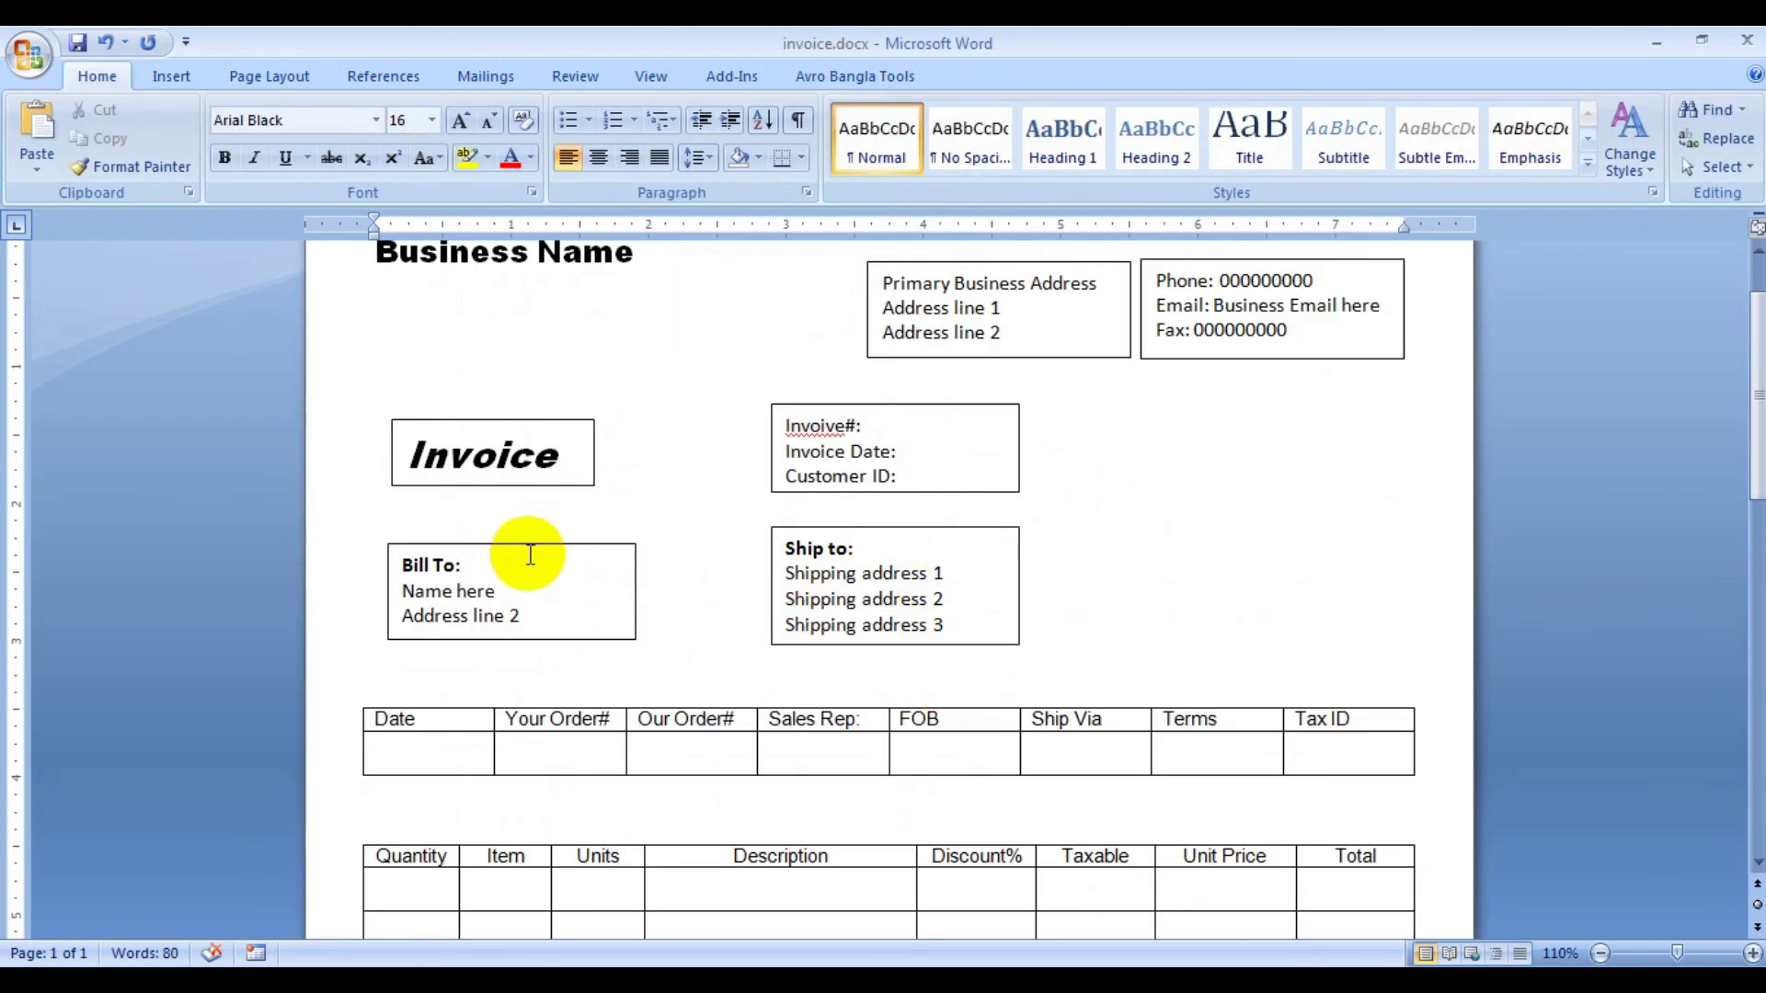
# - Align the Bill To and Ship to boxes at their middles and make them fill-less and borderless
pyautogui.click(523, 548)
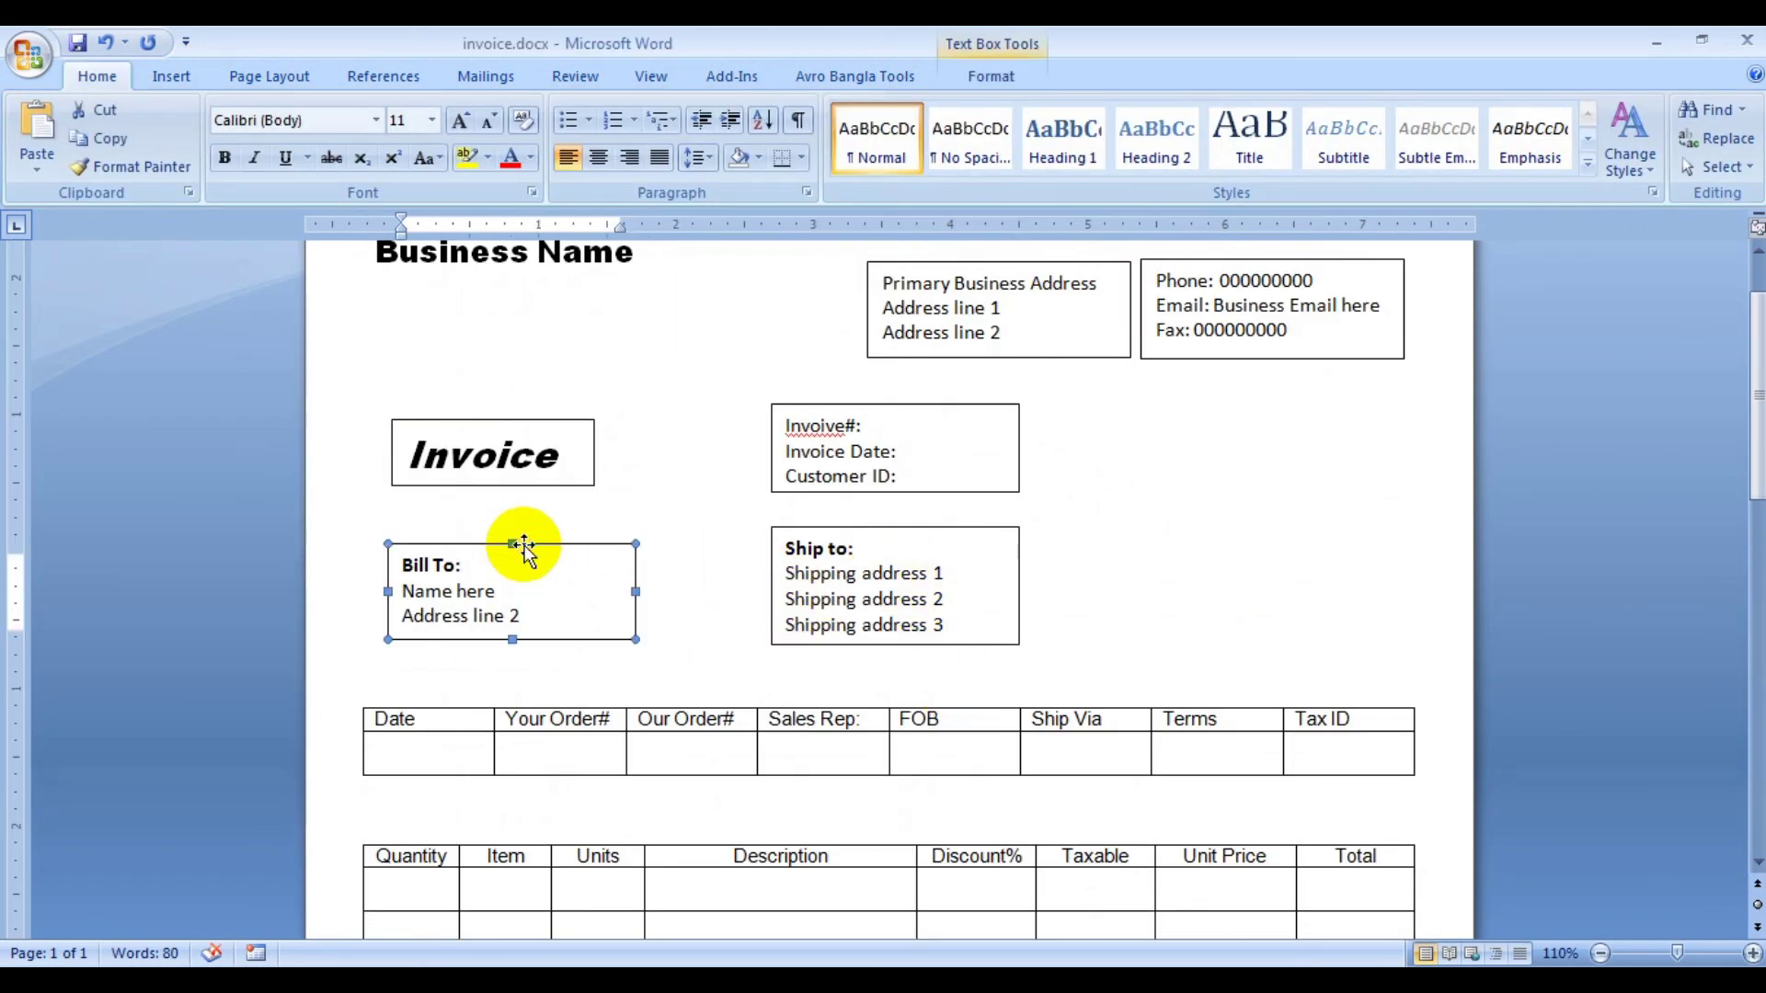
pyautogui.keyDown('shift'); pyautogui.click(852, 528); pyautogui.keyUp('shift')
pyautogui.click(991, 77)
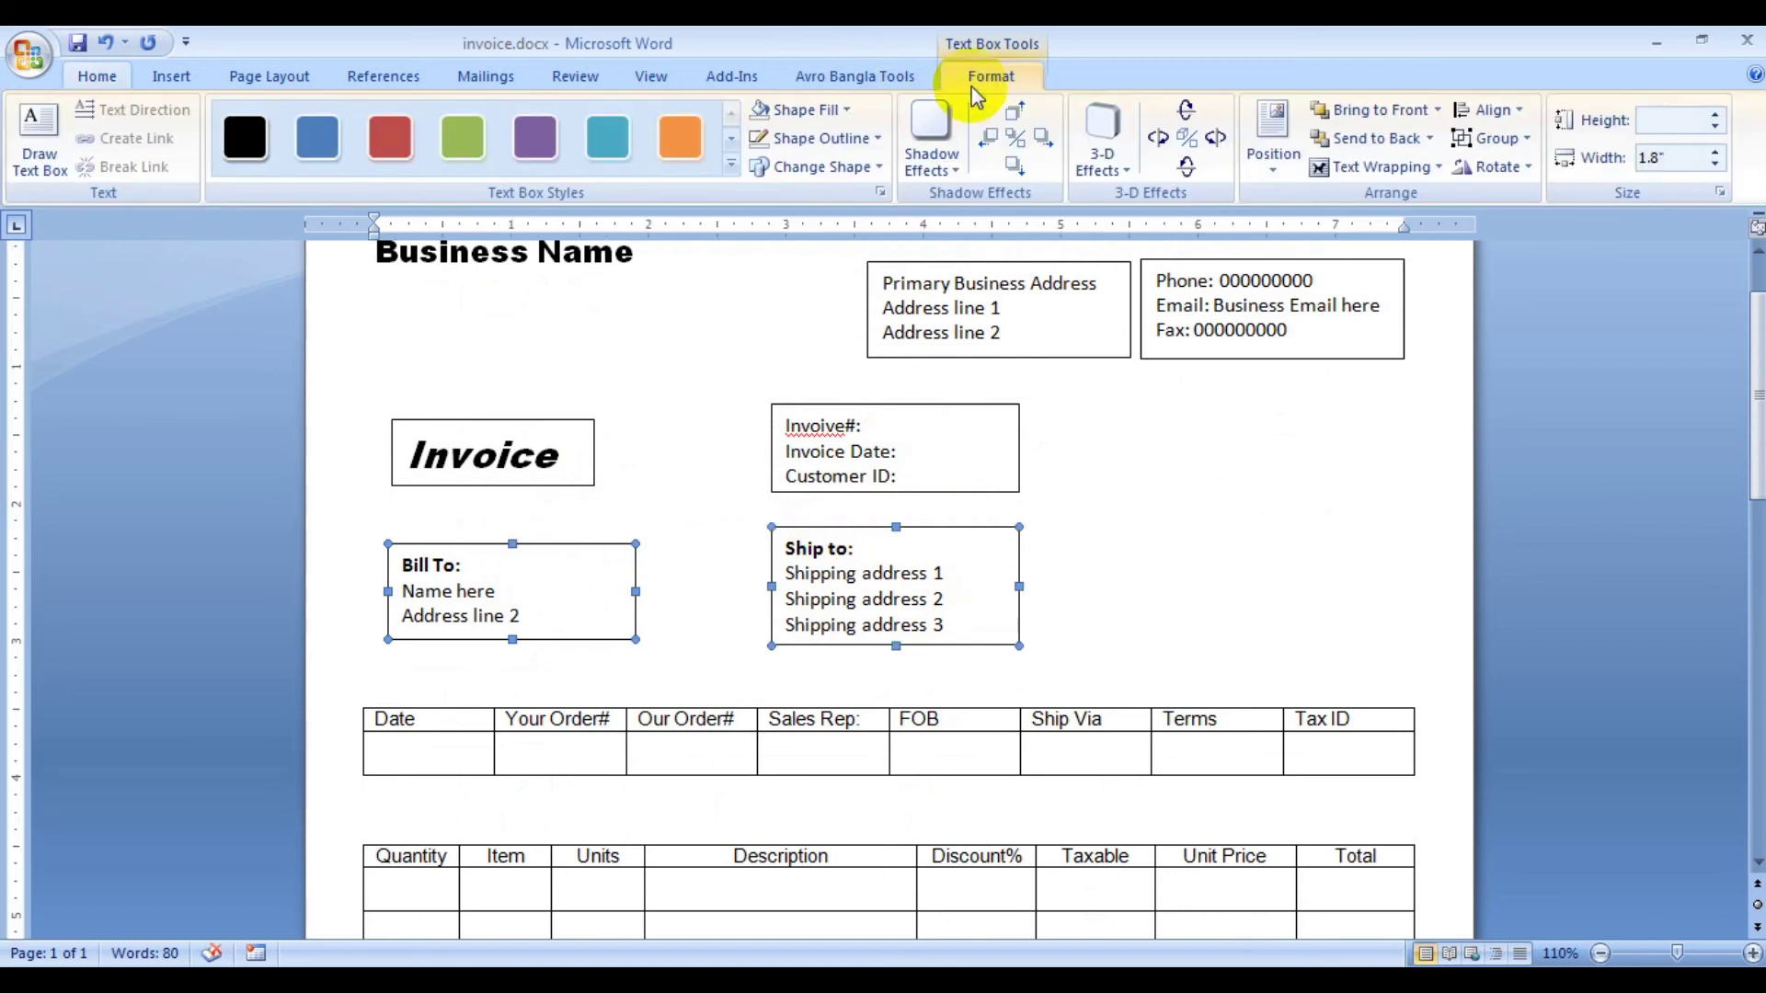
pyautogui.click(1488, 109)
pyautogui.click(1556, 258)
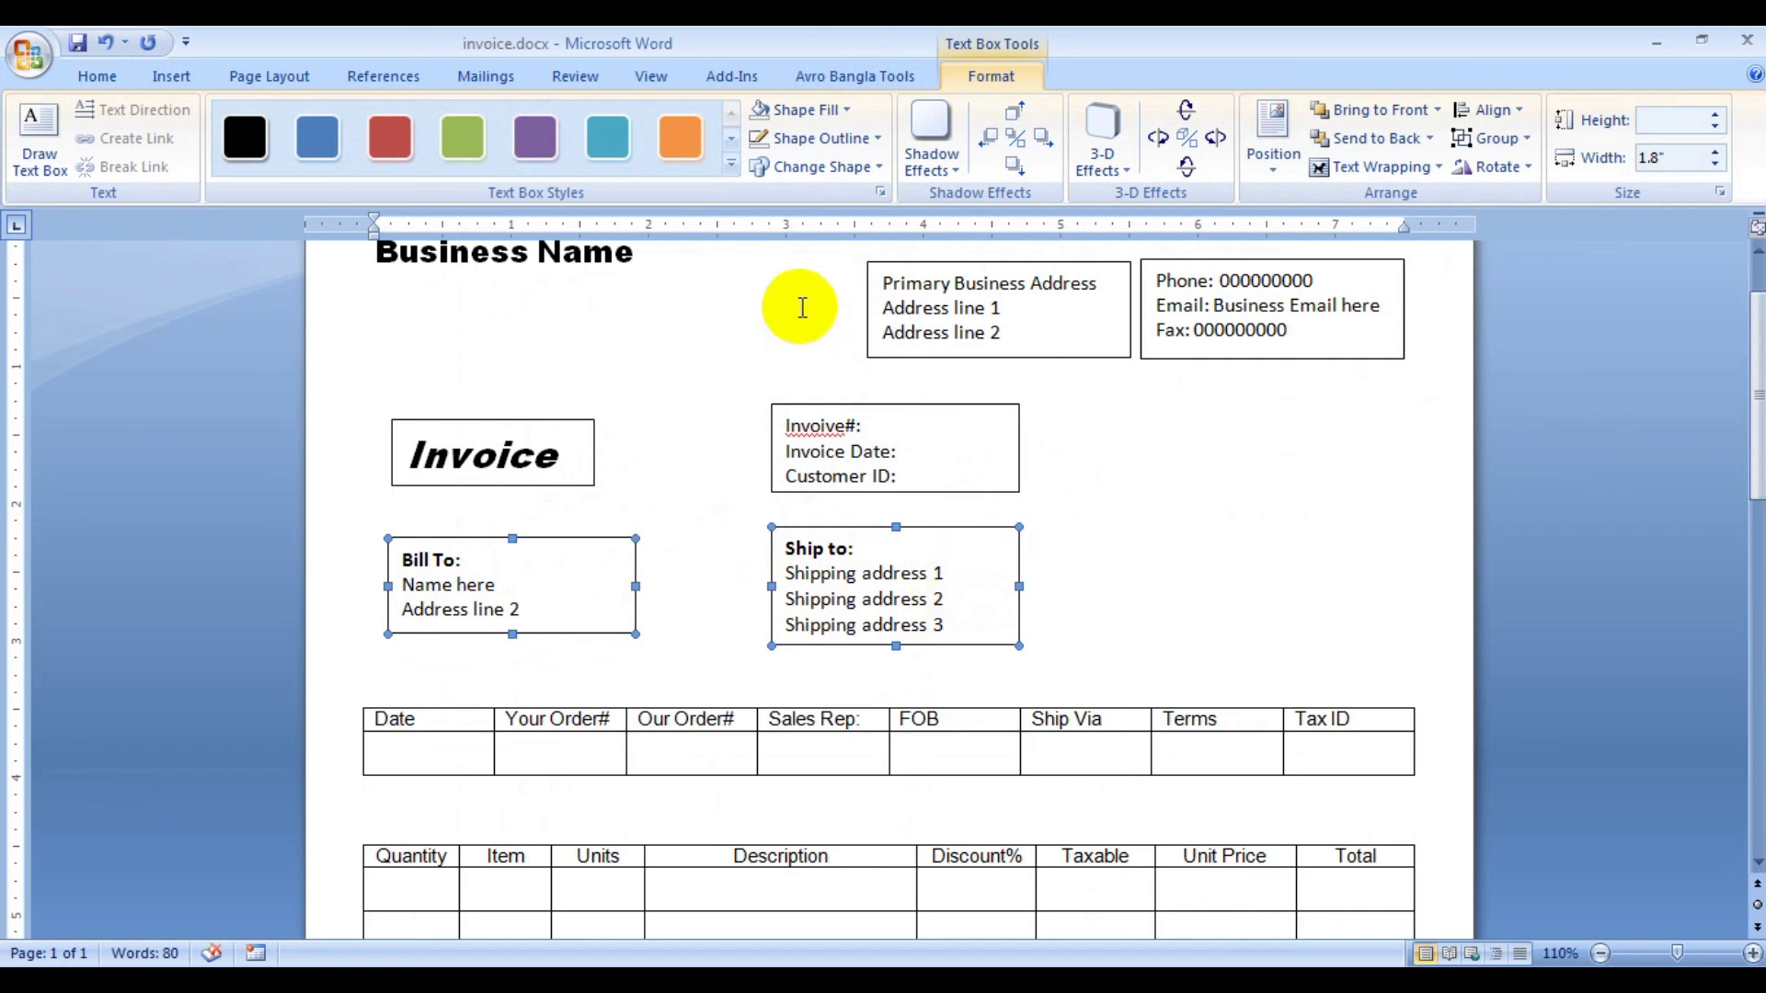
pyautogui.click(843, 108)
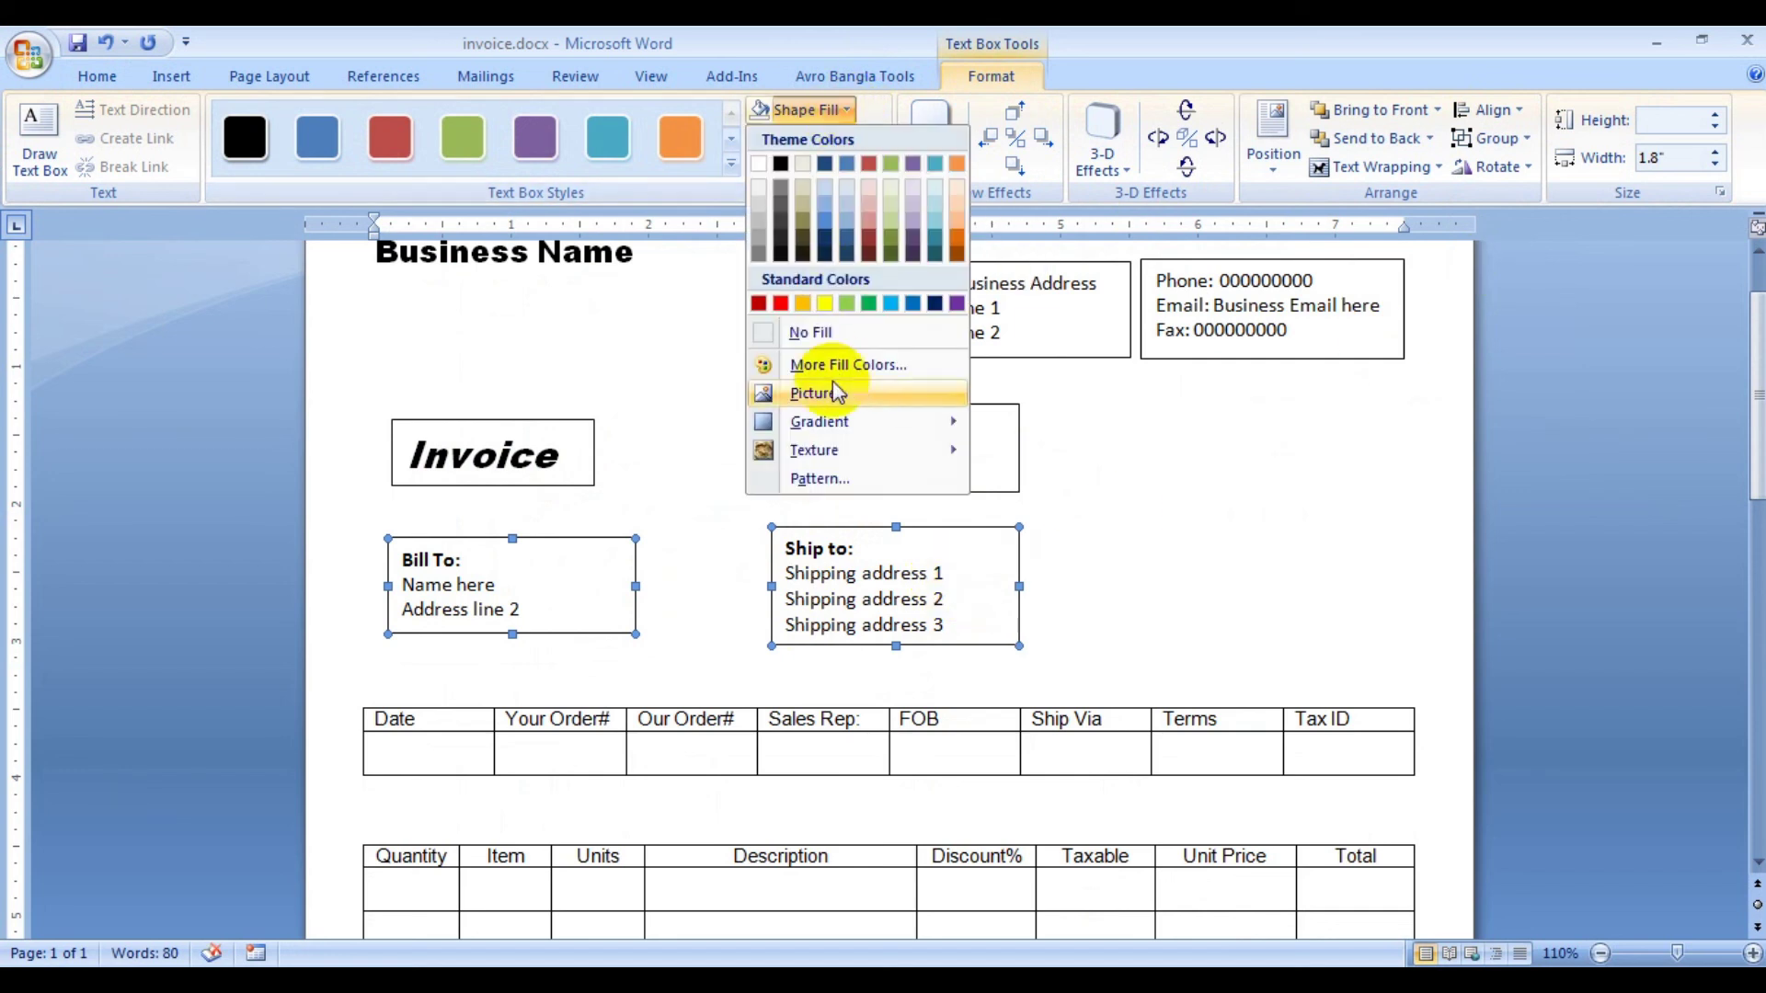
pyautogui.click(816, 331)
pyautogui.click(858, 138)
pyautogui.click(810, 360)
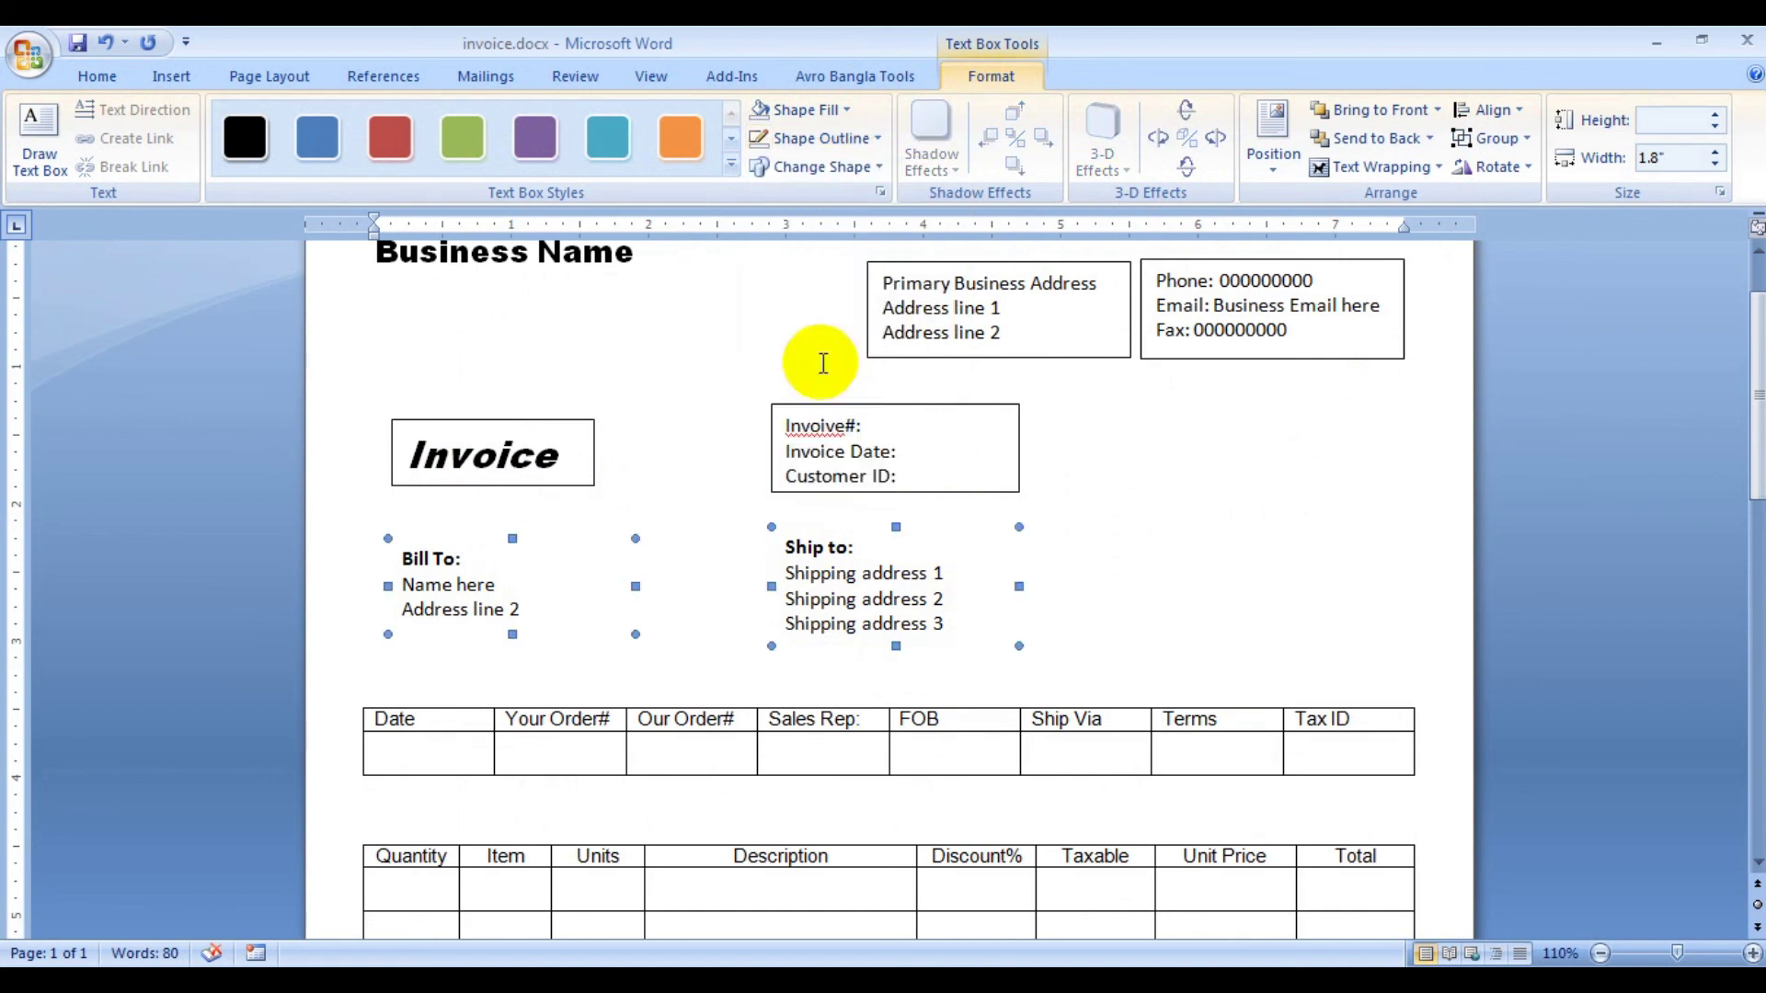
# - Level the Invoice box with Invoice# and remove both boxes' fill and borders
pyautogui.click(492, 421)
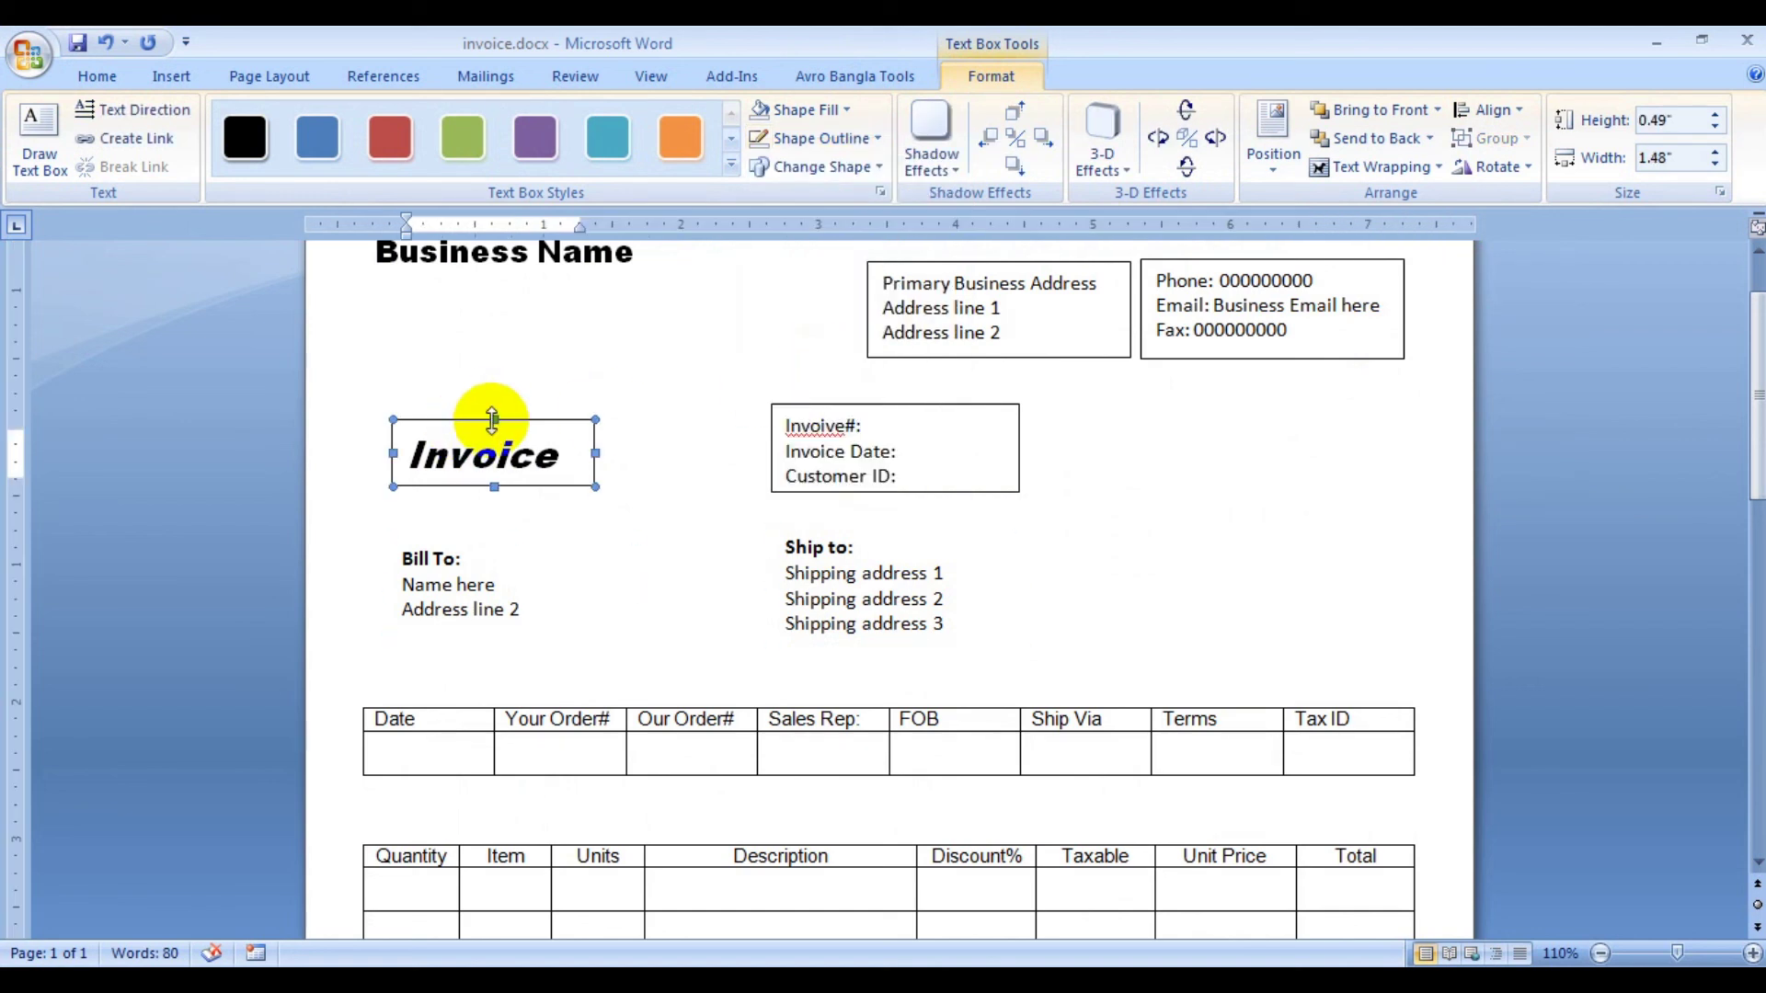
pyautogui.keyDown('shift'); pyautogui.click(839, 404); pyautogui.keyUp('shift')
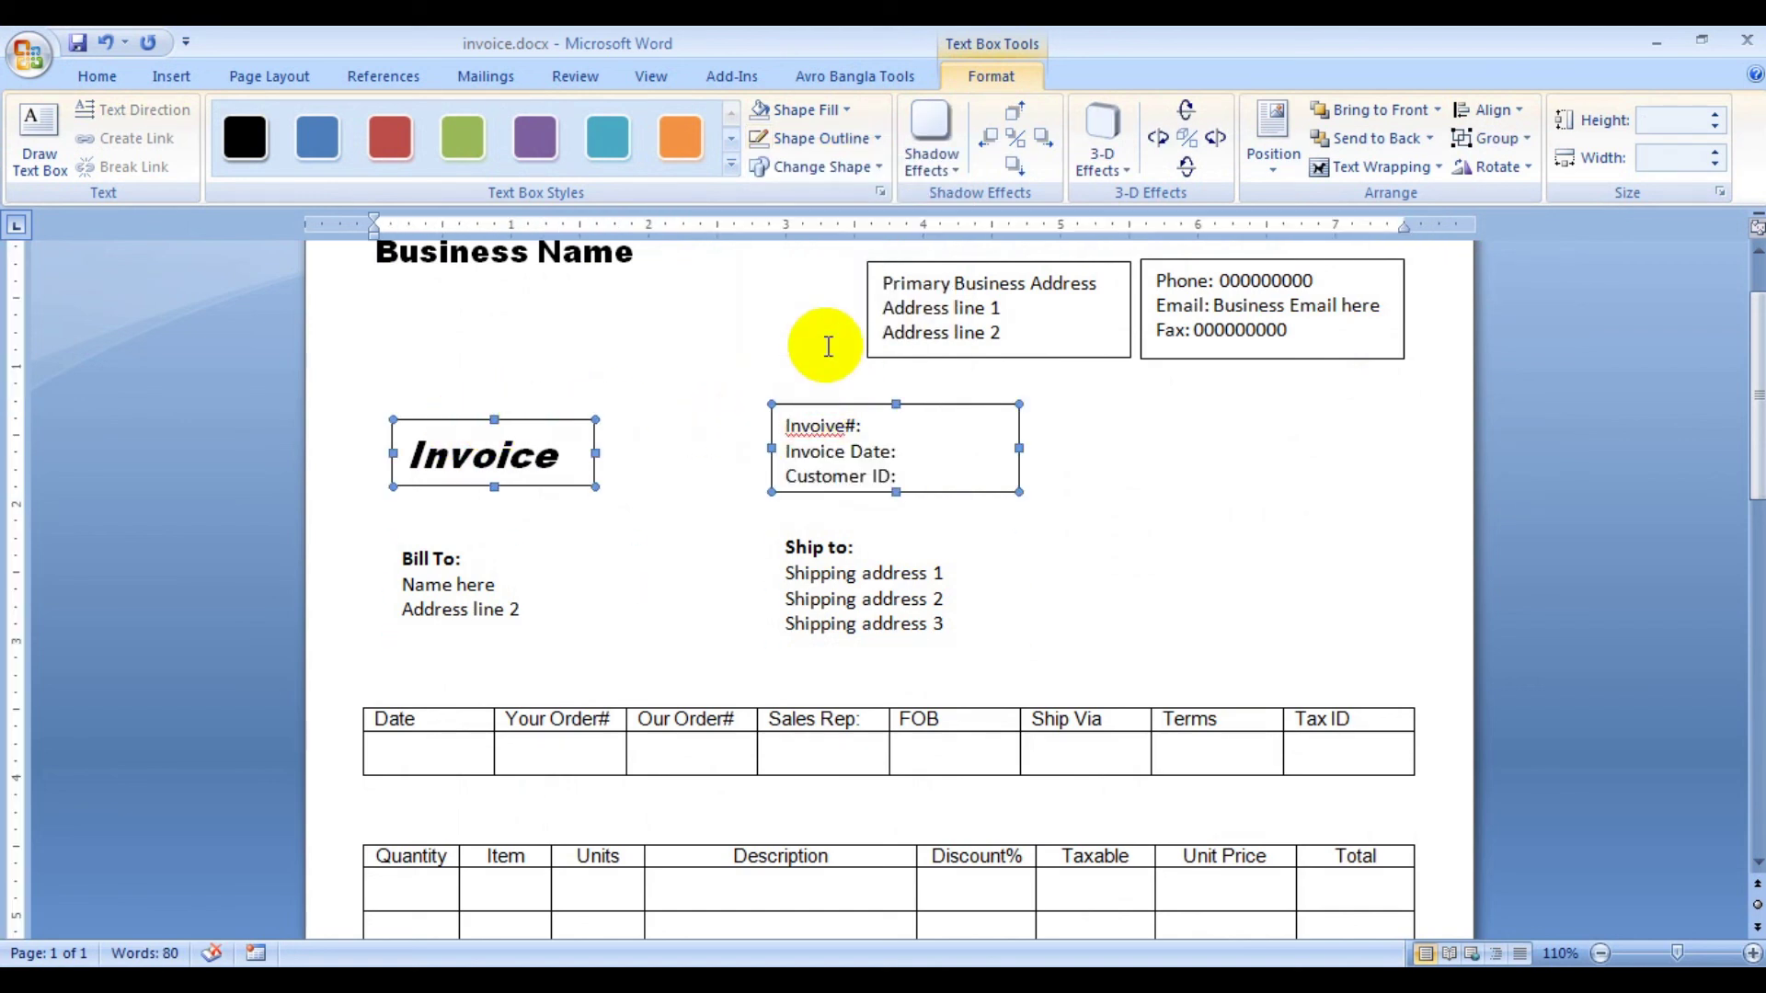
pyautogui.click(1494, 111)
pyautogui.click(1555, 265)
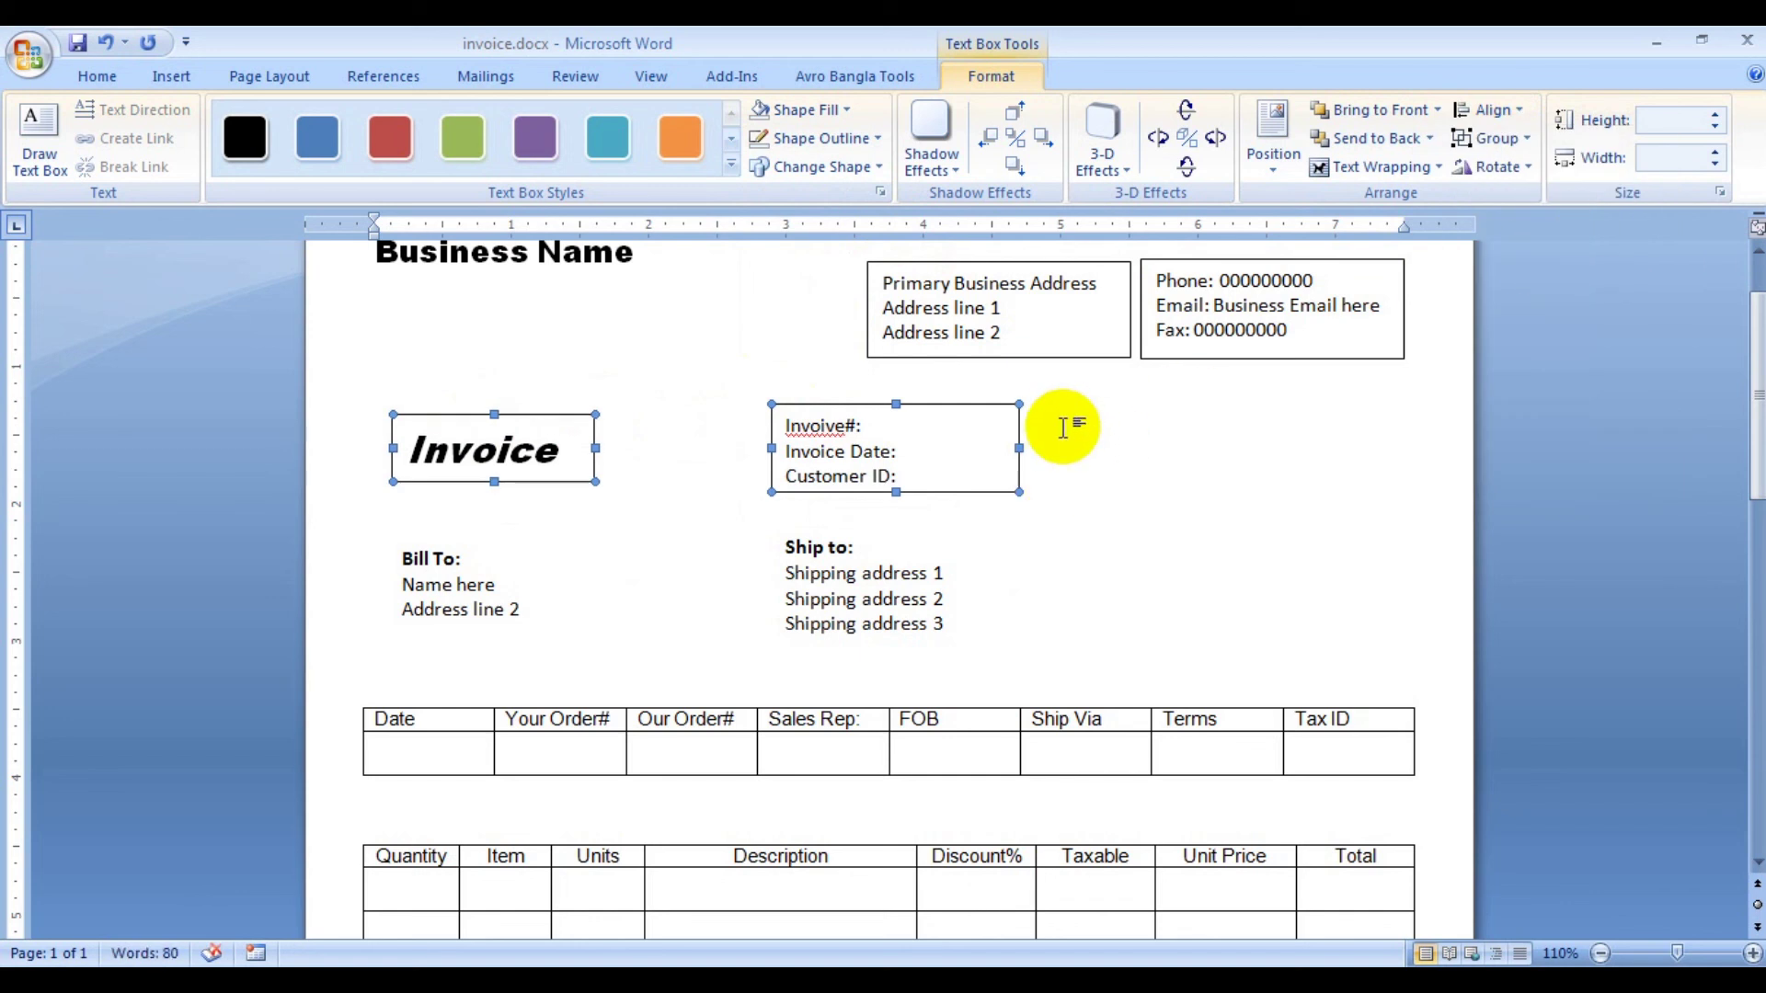
pyautogui.click(844, 109)
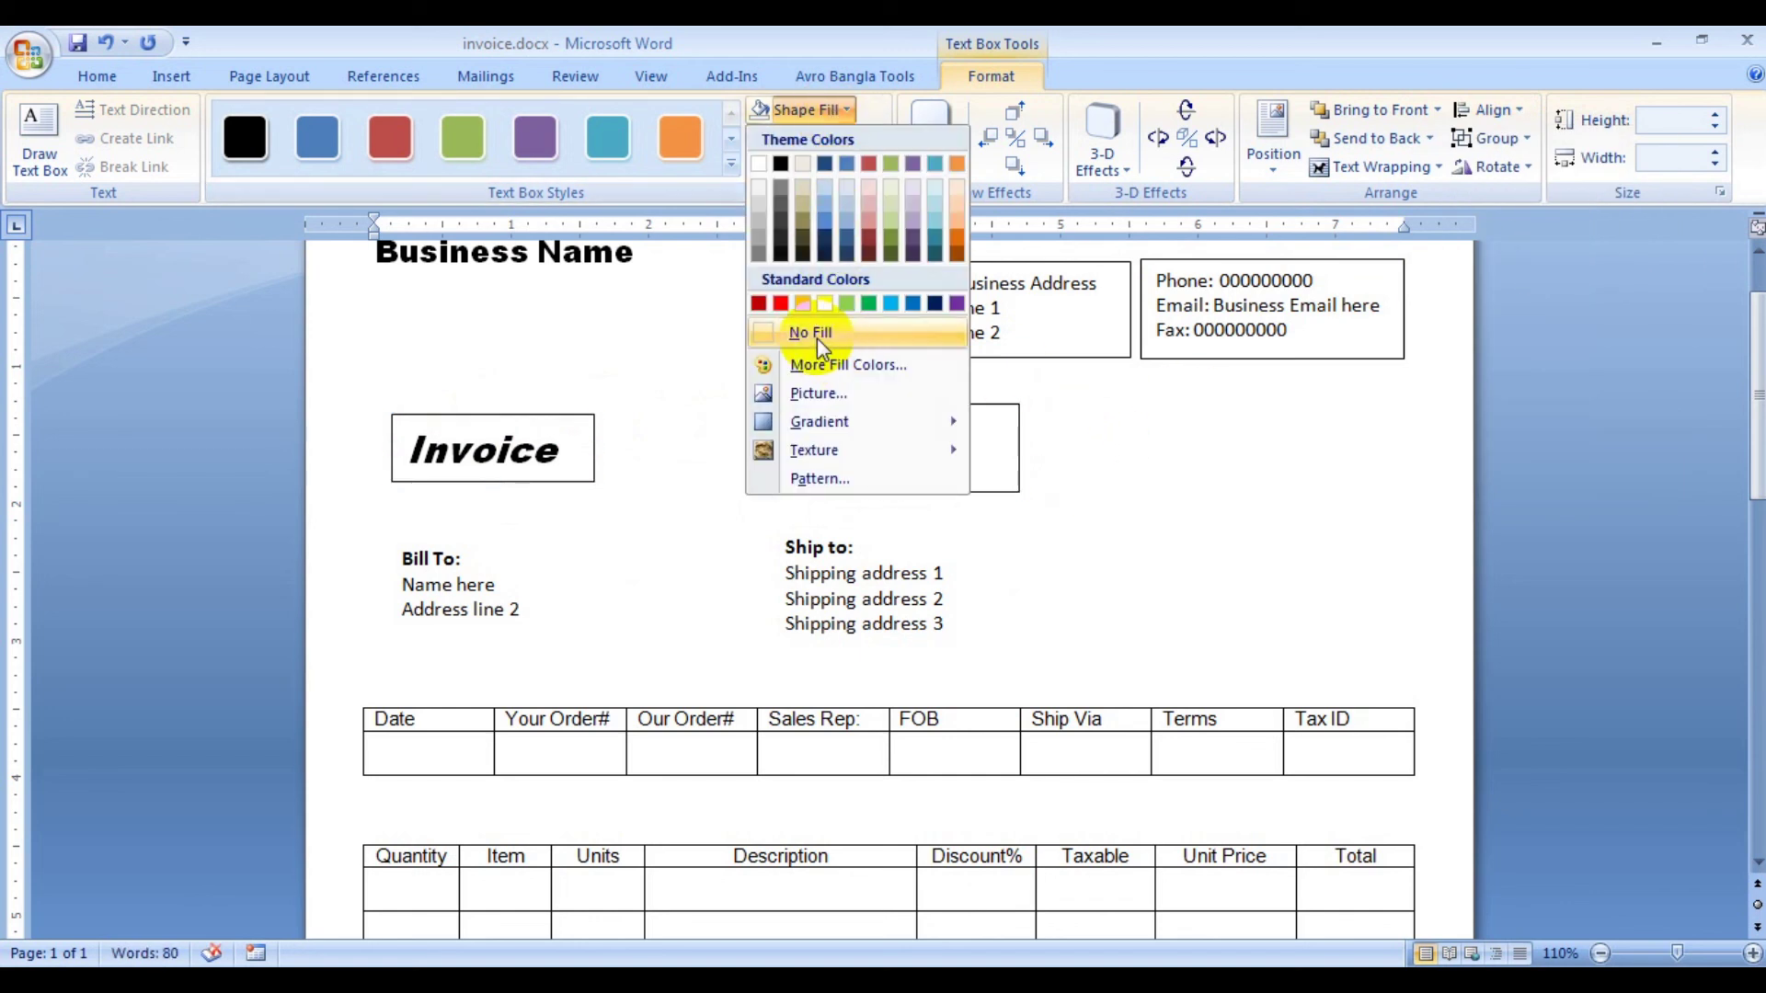
pyautogui.click(802, 335)
pyautogui.click(880, 143)
pyautogui.click(805, 359)
pyautogui.click(1044, 536)
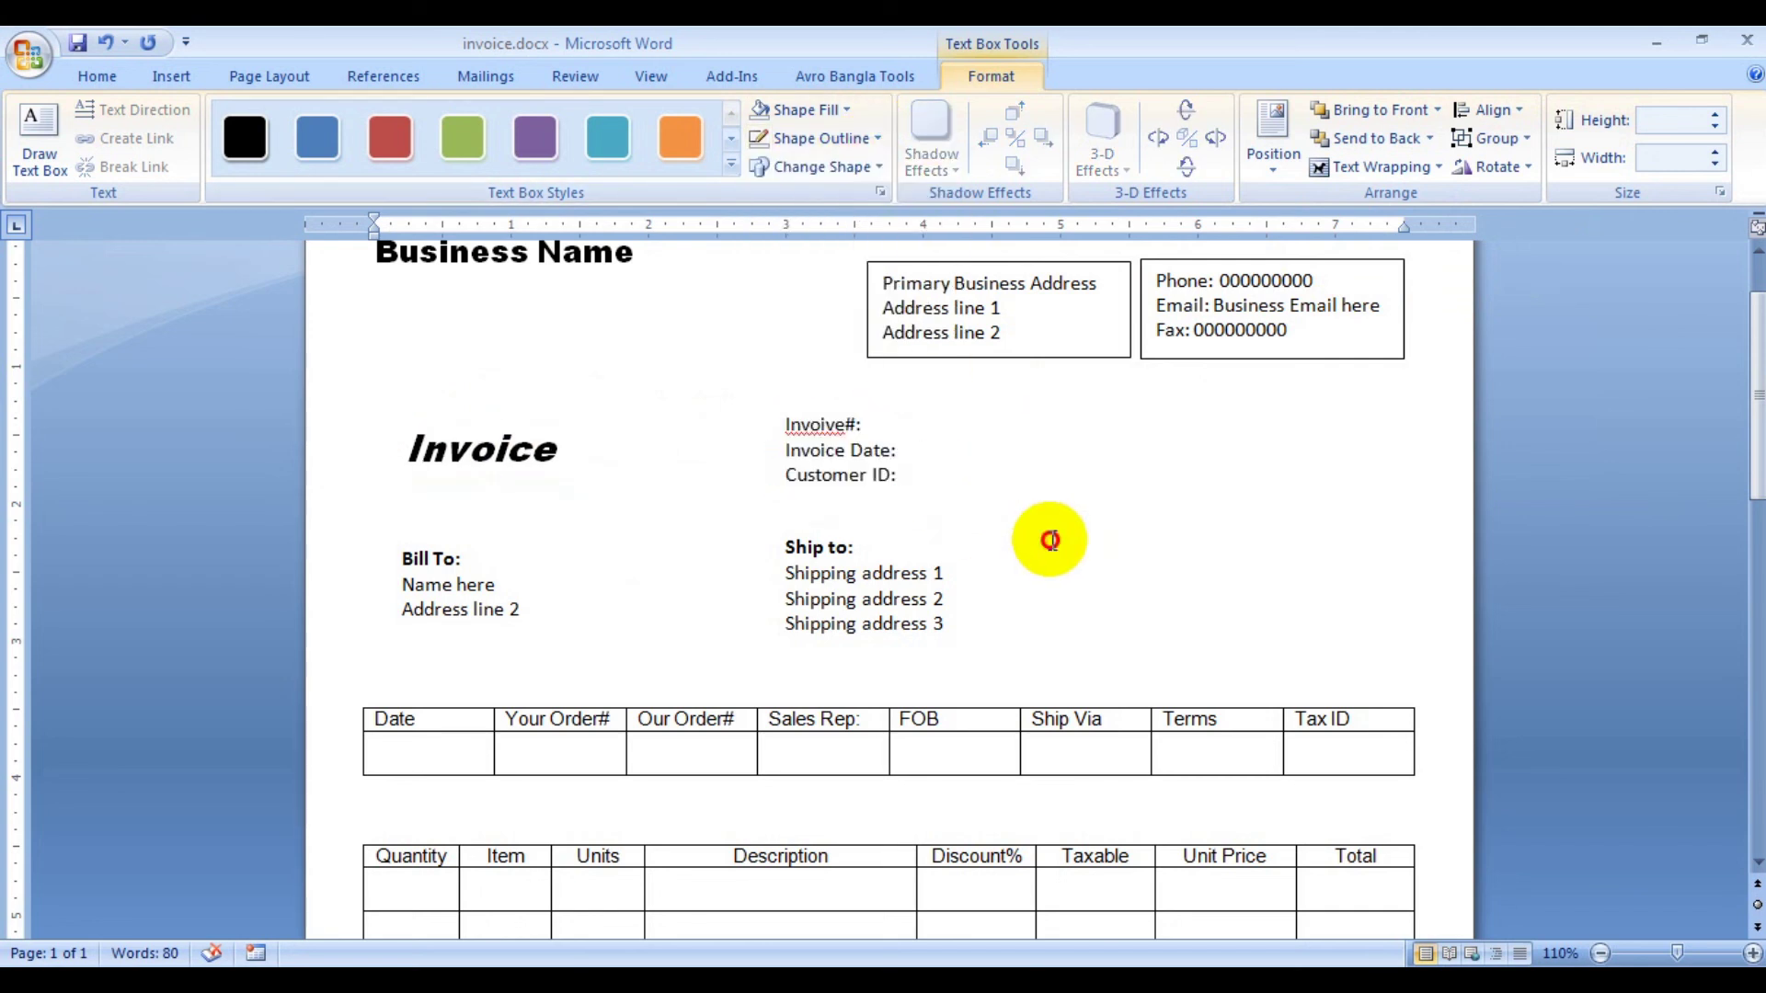
# - Center-align the Invoice# box with the Ship to box
pyautogui.click(803, 405)
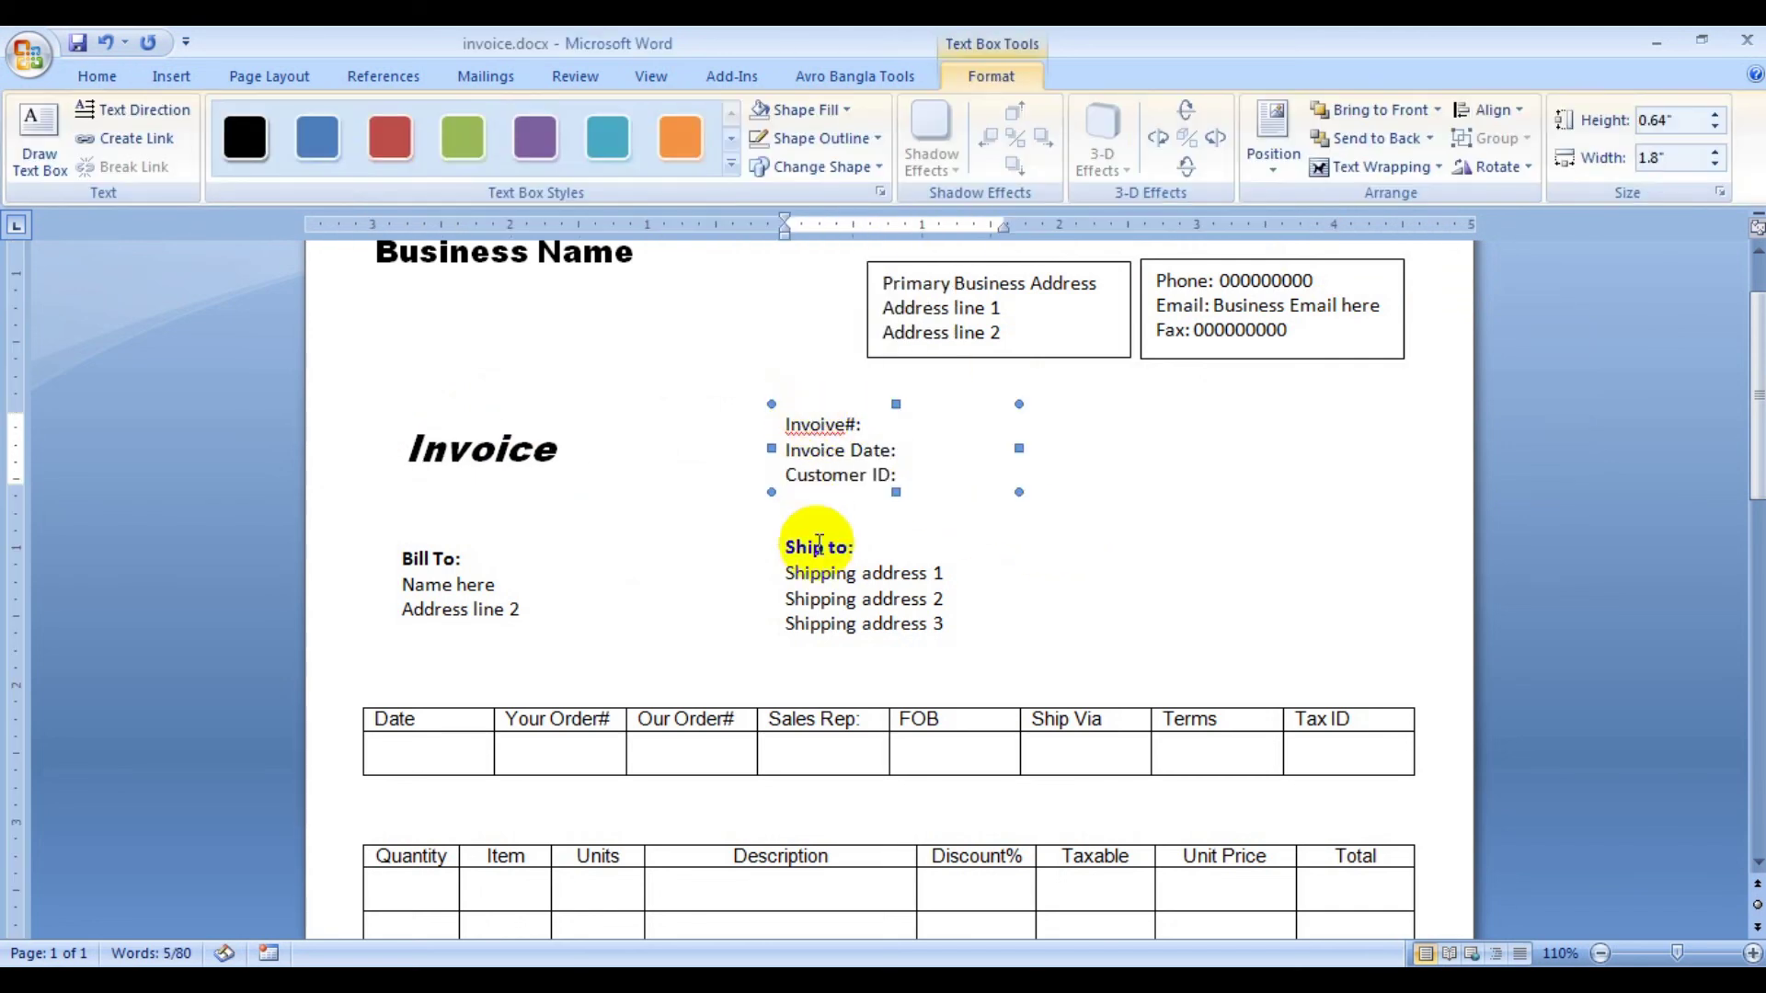
pyautogui.keyDown('shift'); pyautogui.click(829, 637); pyautogui.keyUp('shift')
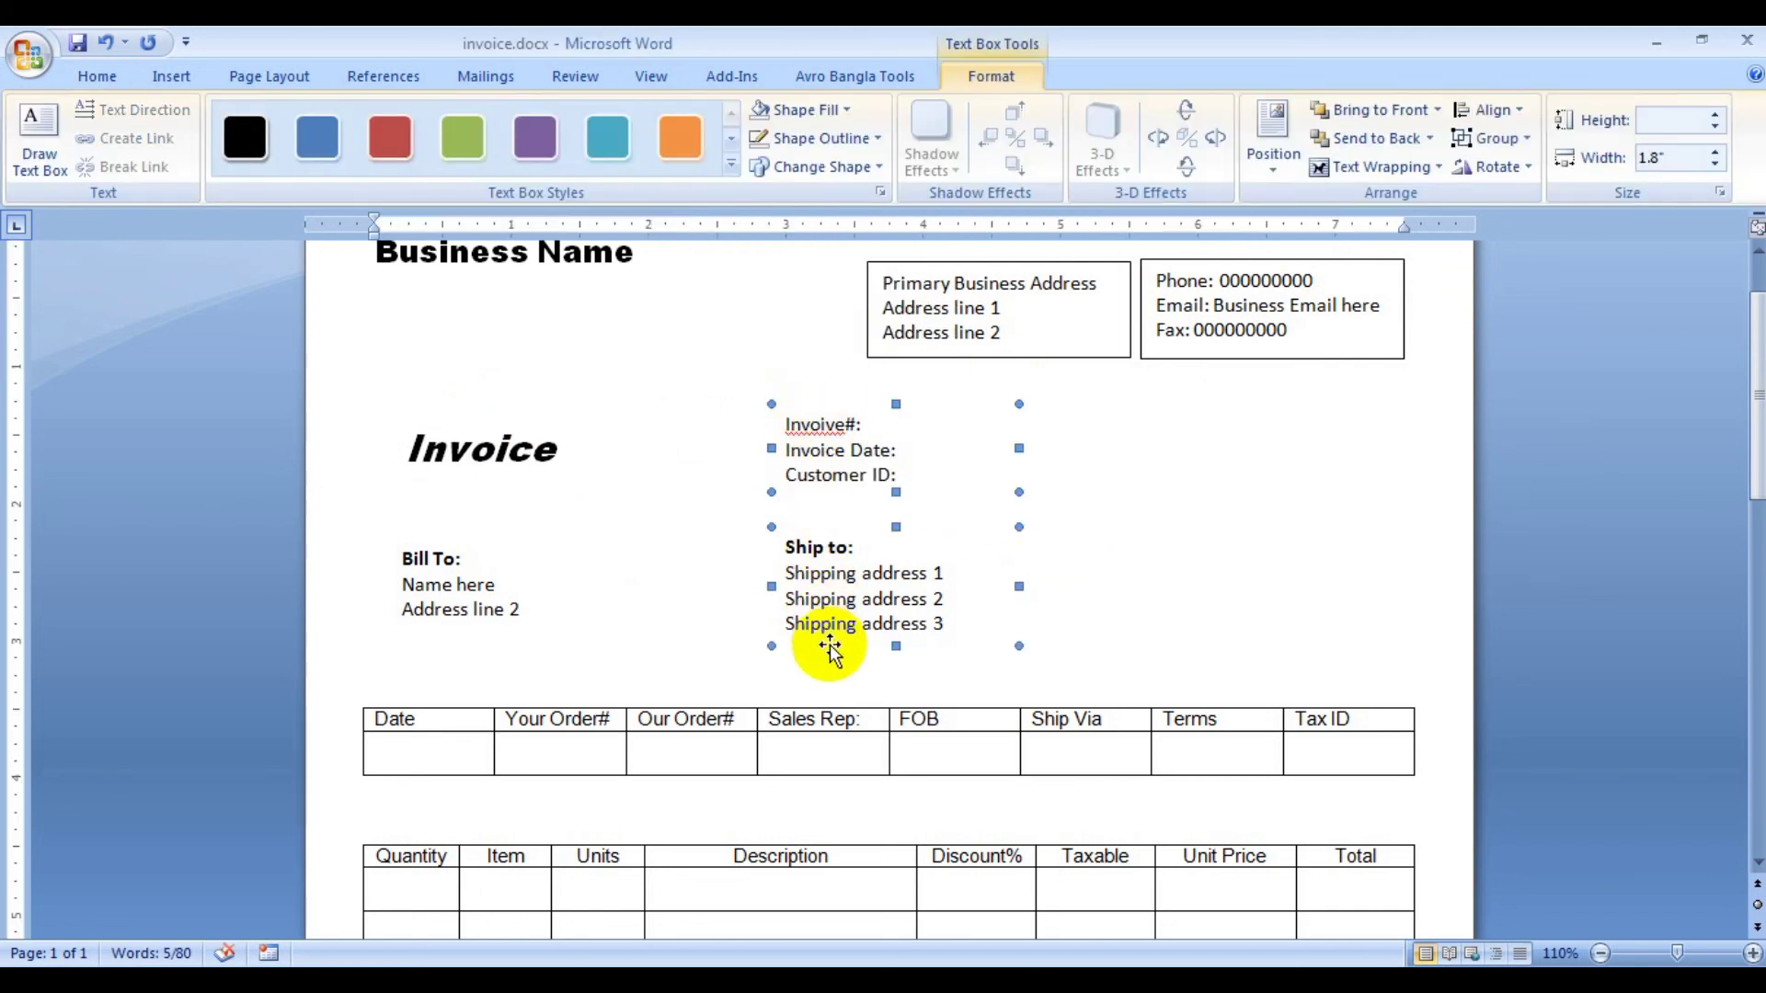
pyautogui.click(1487, 109)
pyautogui.click(1527, 169)
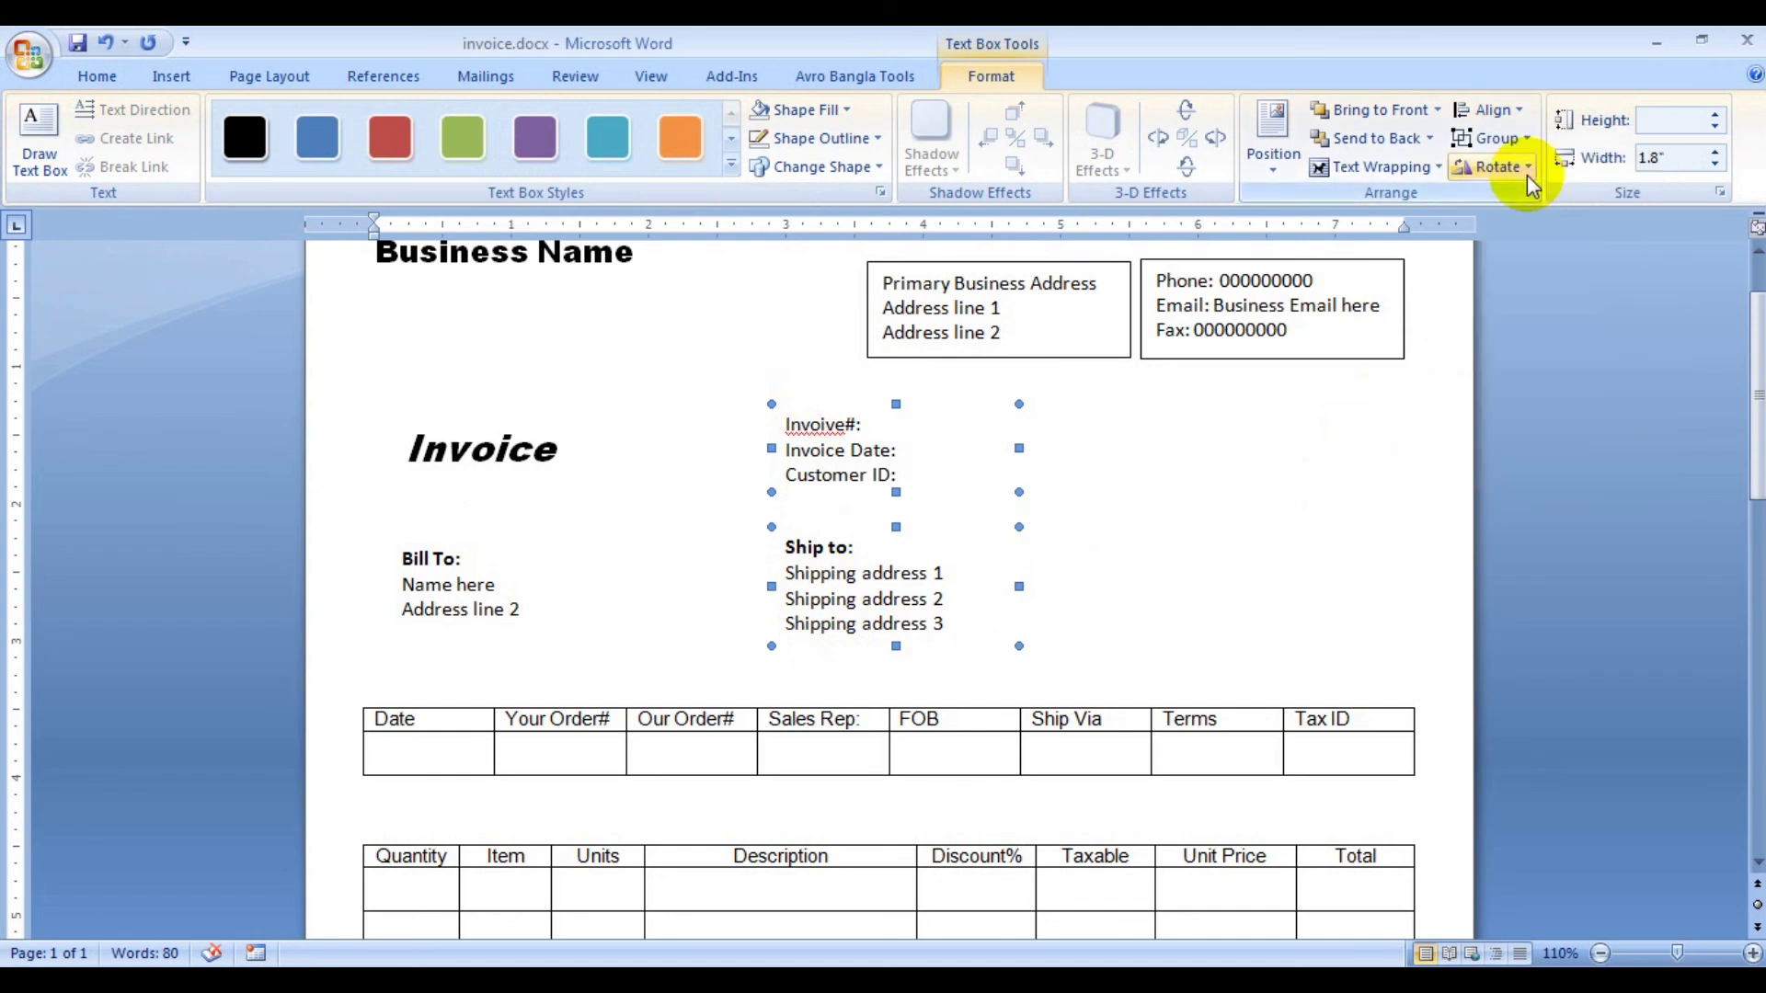
# - Left-align the Invoice title box with the Bill To box
pyautogui.click(472, 437)
pyautogui.click(469, 413)
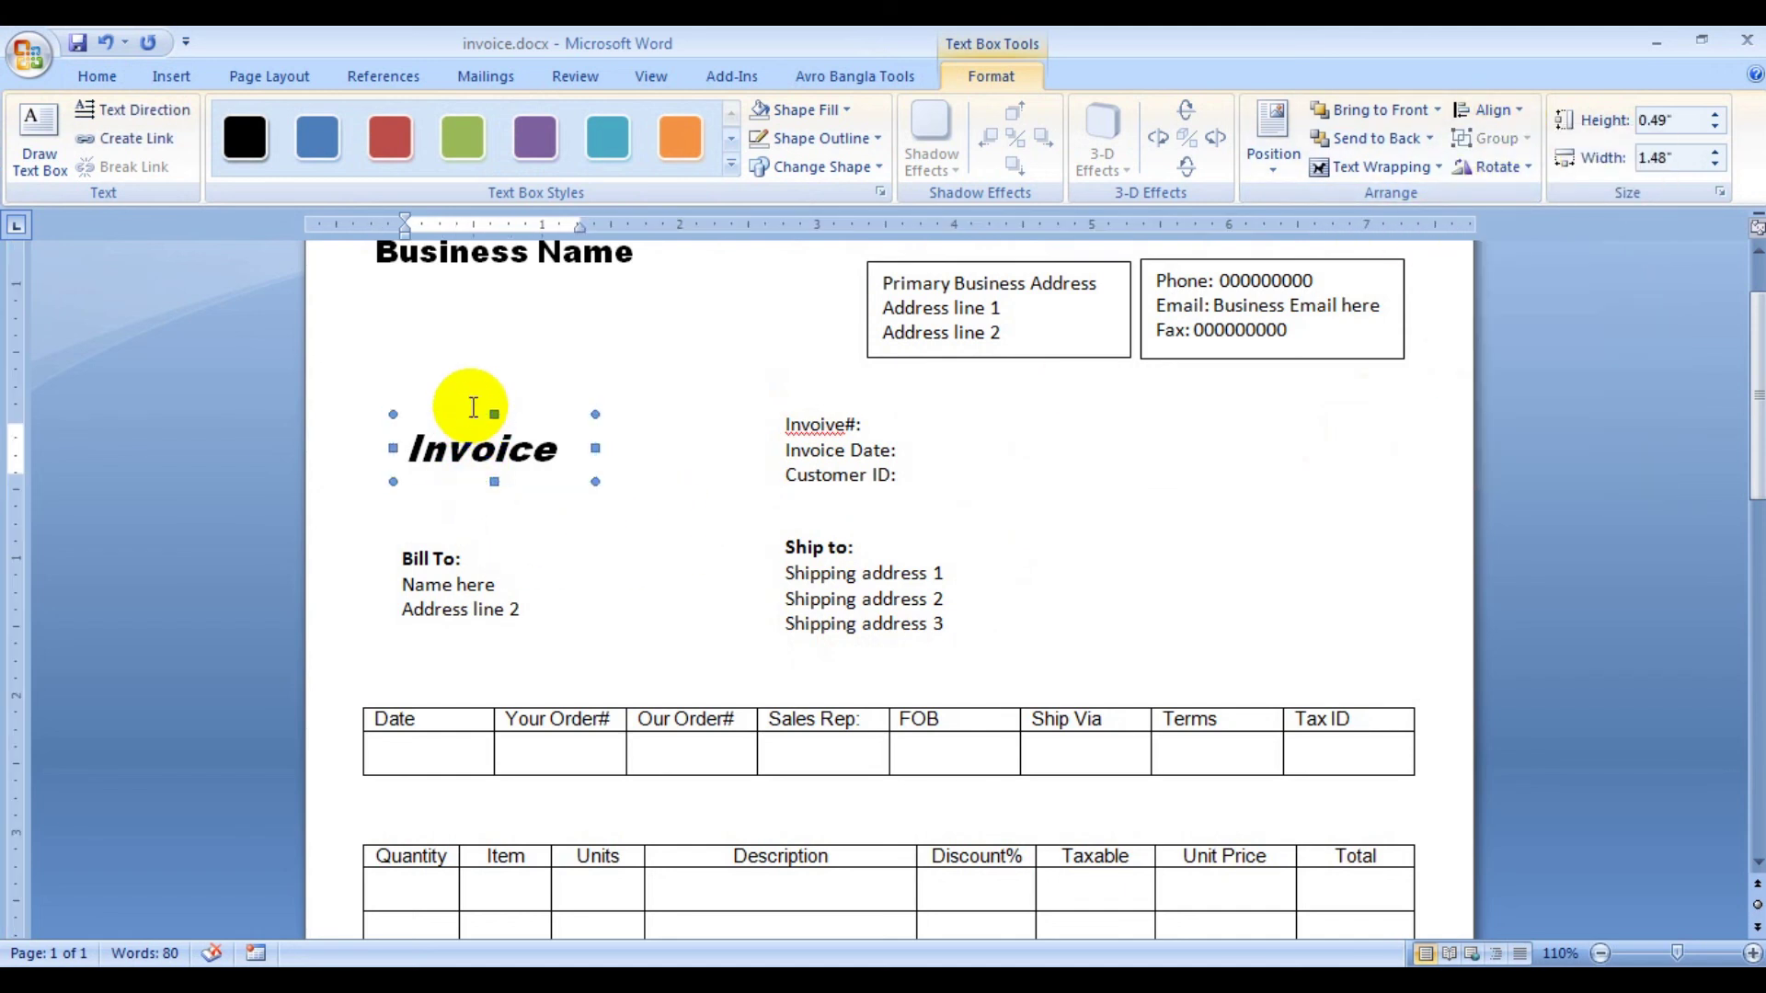
pyautogui.keyDown('shift'); pyautogui.click(460, 633); pyautogui.keyUp('shift')
pyautogui.click(1487, 109)
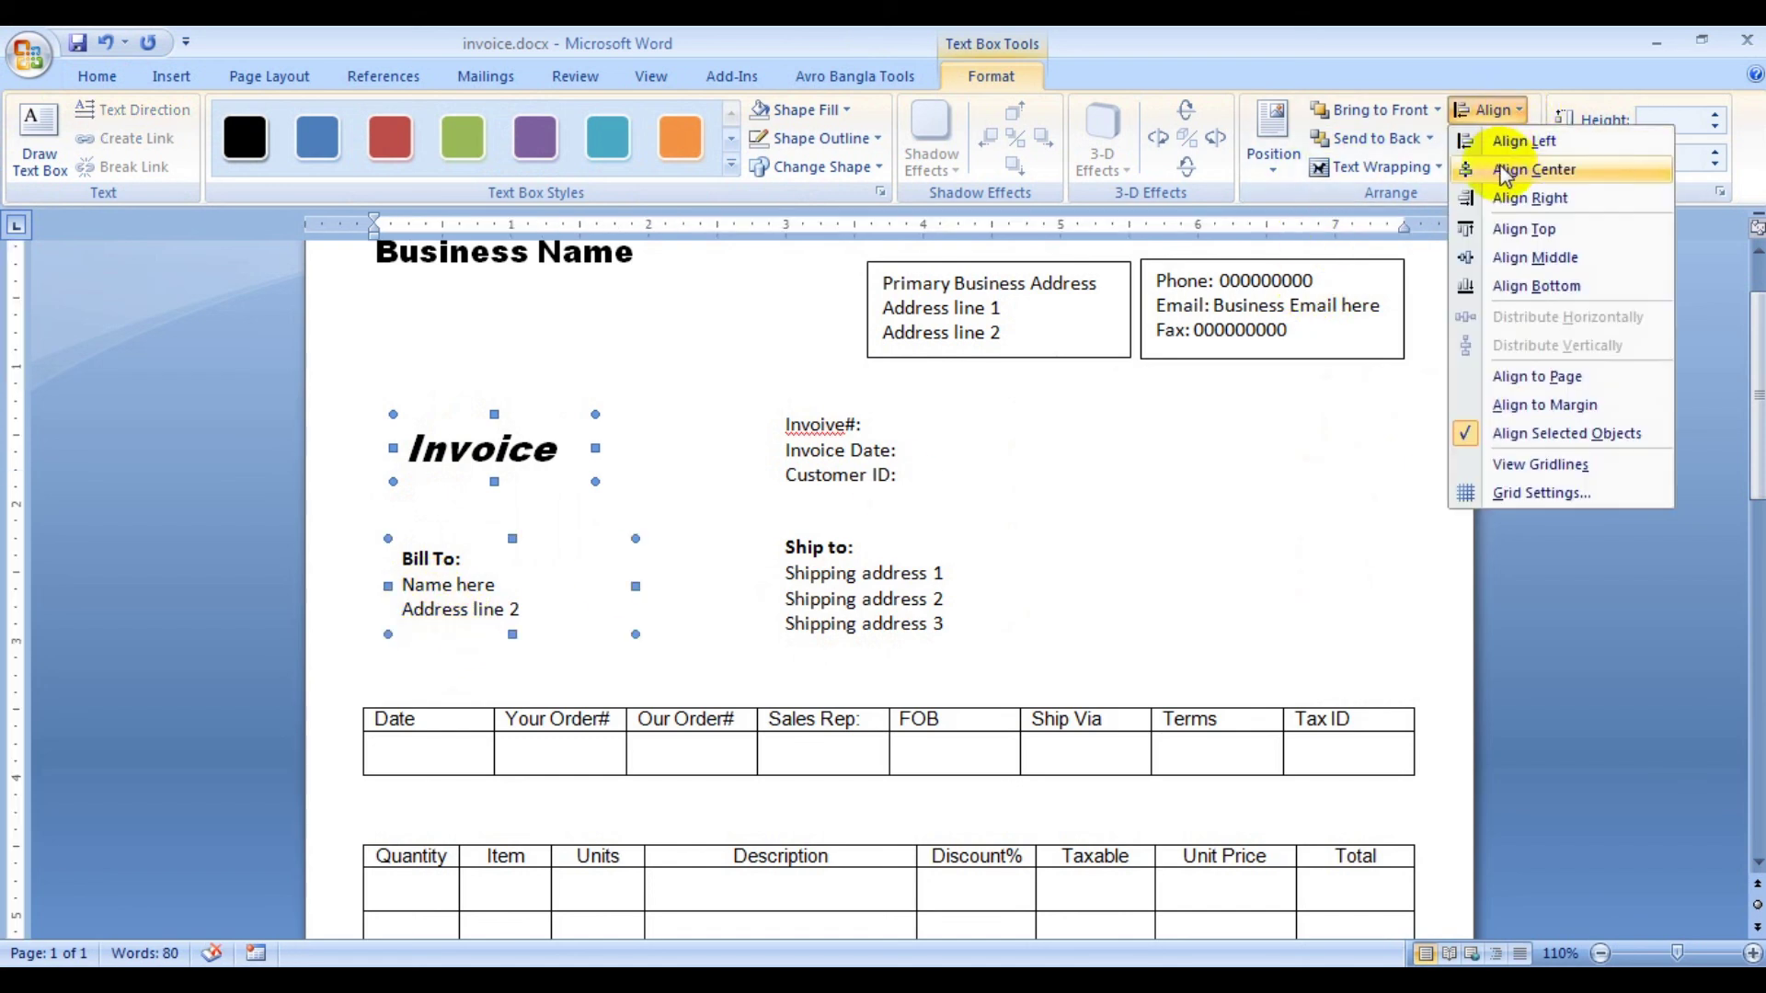
pyautogui.click(1508, 171)
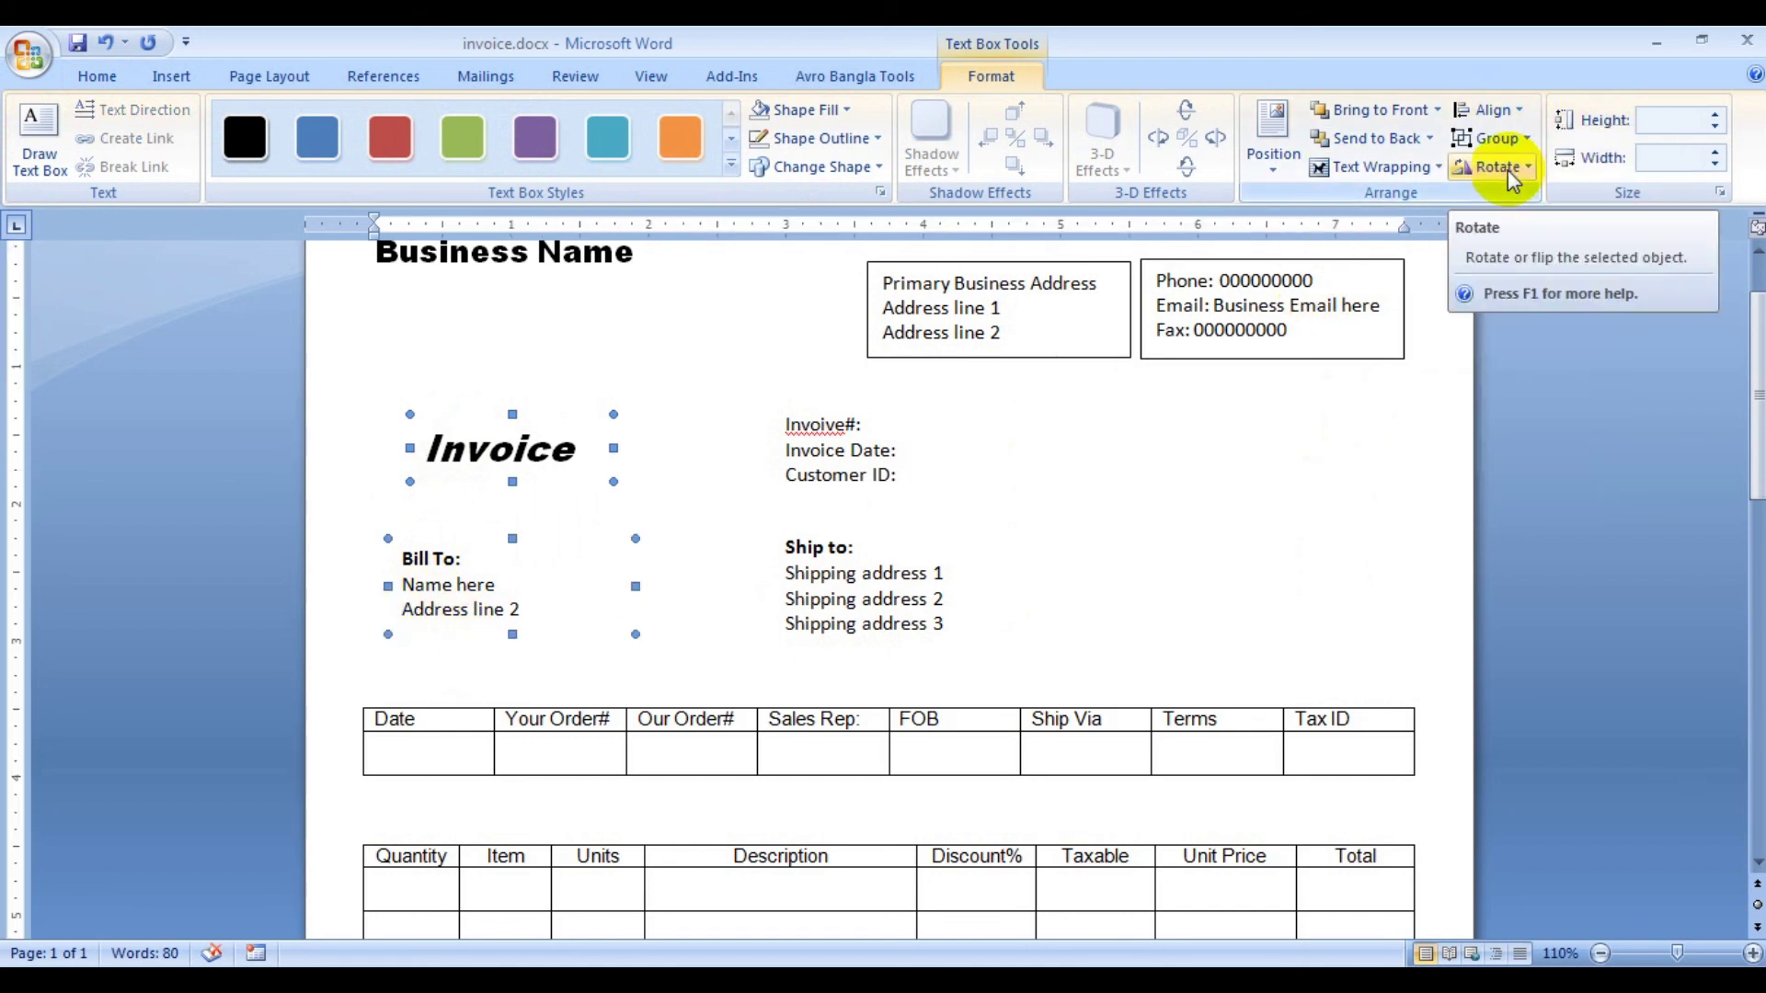
pyautogui.click(1518, 117)
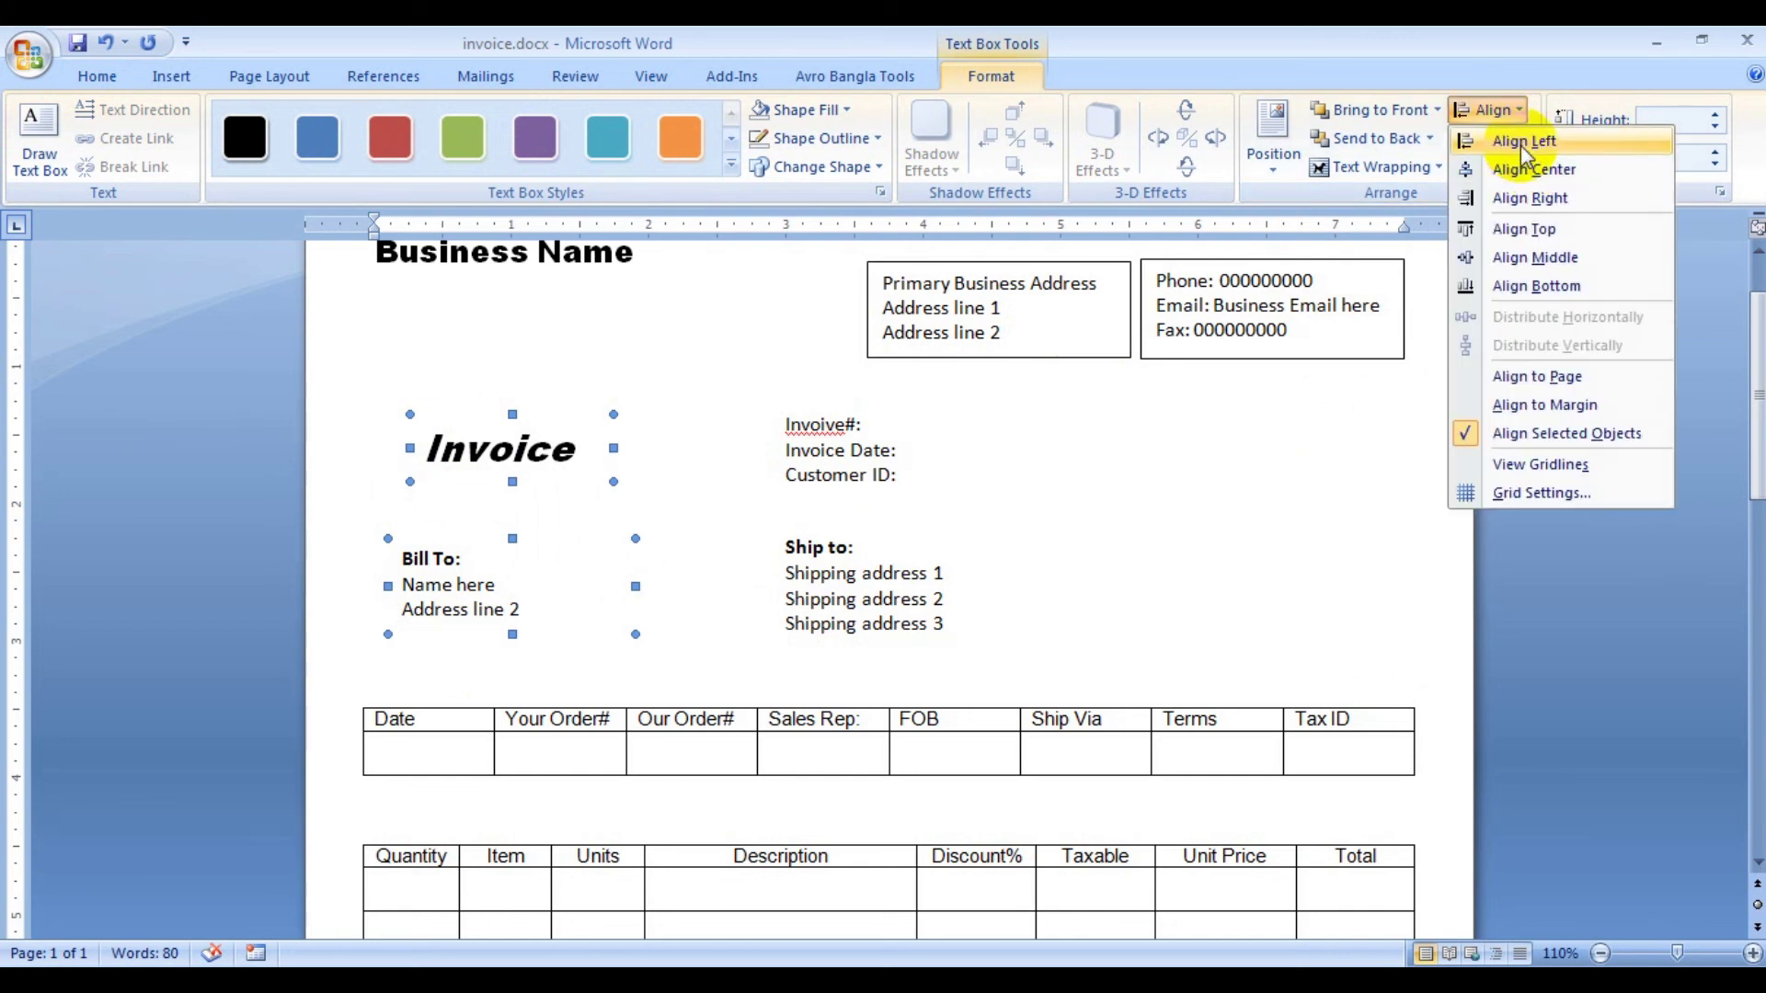
pyautogui.click(1521, 143)
pyautogui.click(1619, 429)
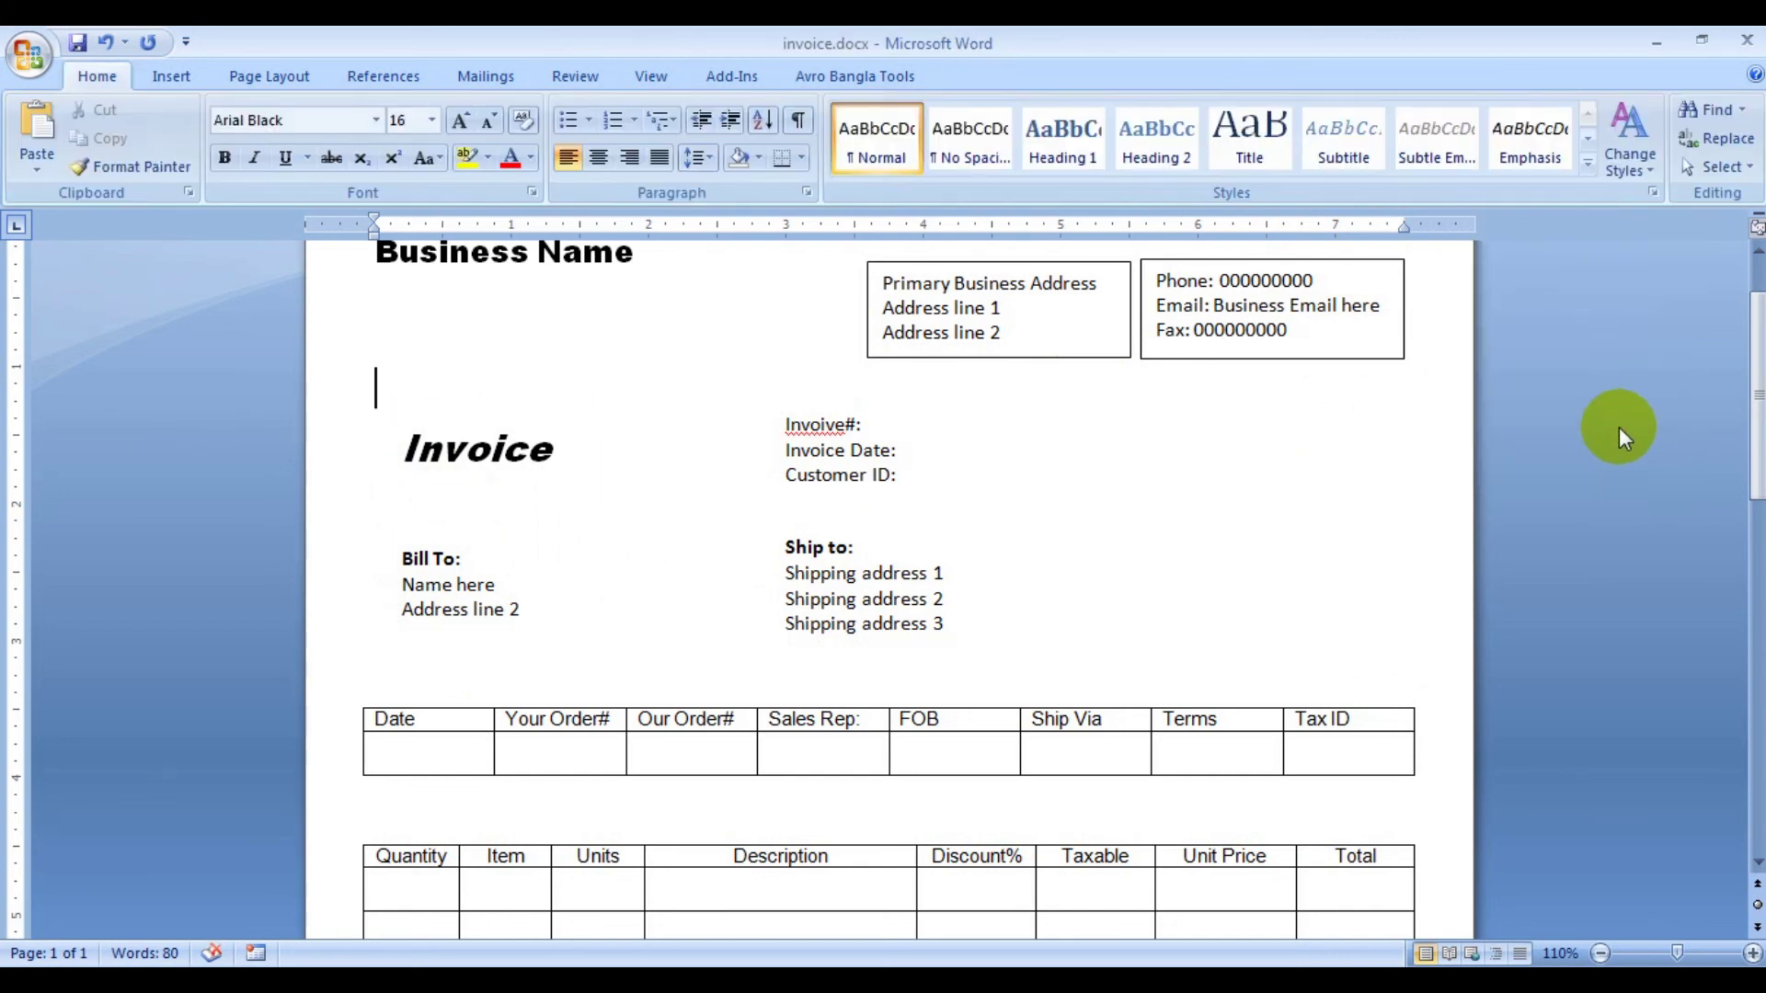
# - Remove fill and borders from the business address and phone/email boxes and Align Middle them
pyautogui.scroll(-1, 1623, 451)
pyautogui.scroll(2, 1620, 465)
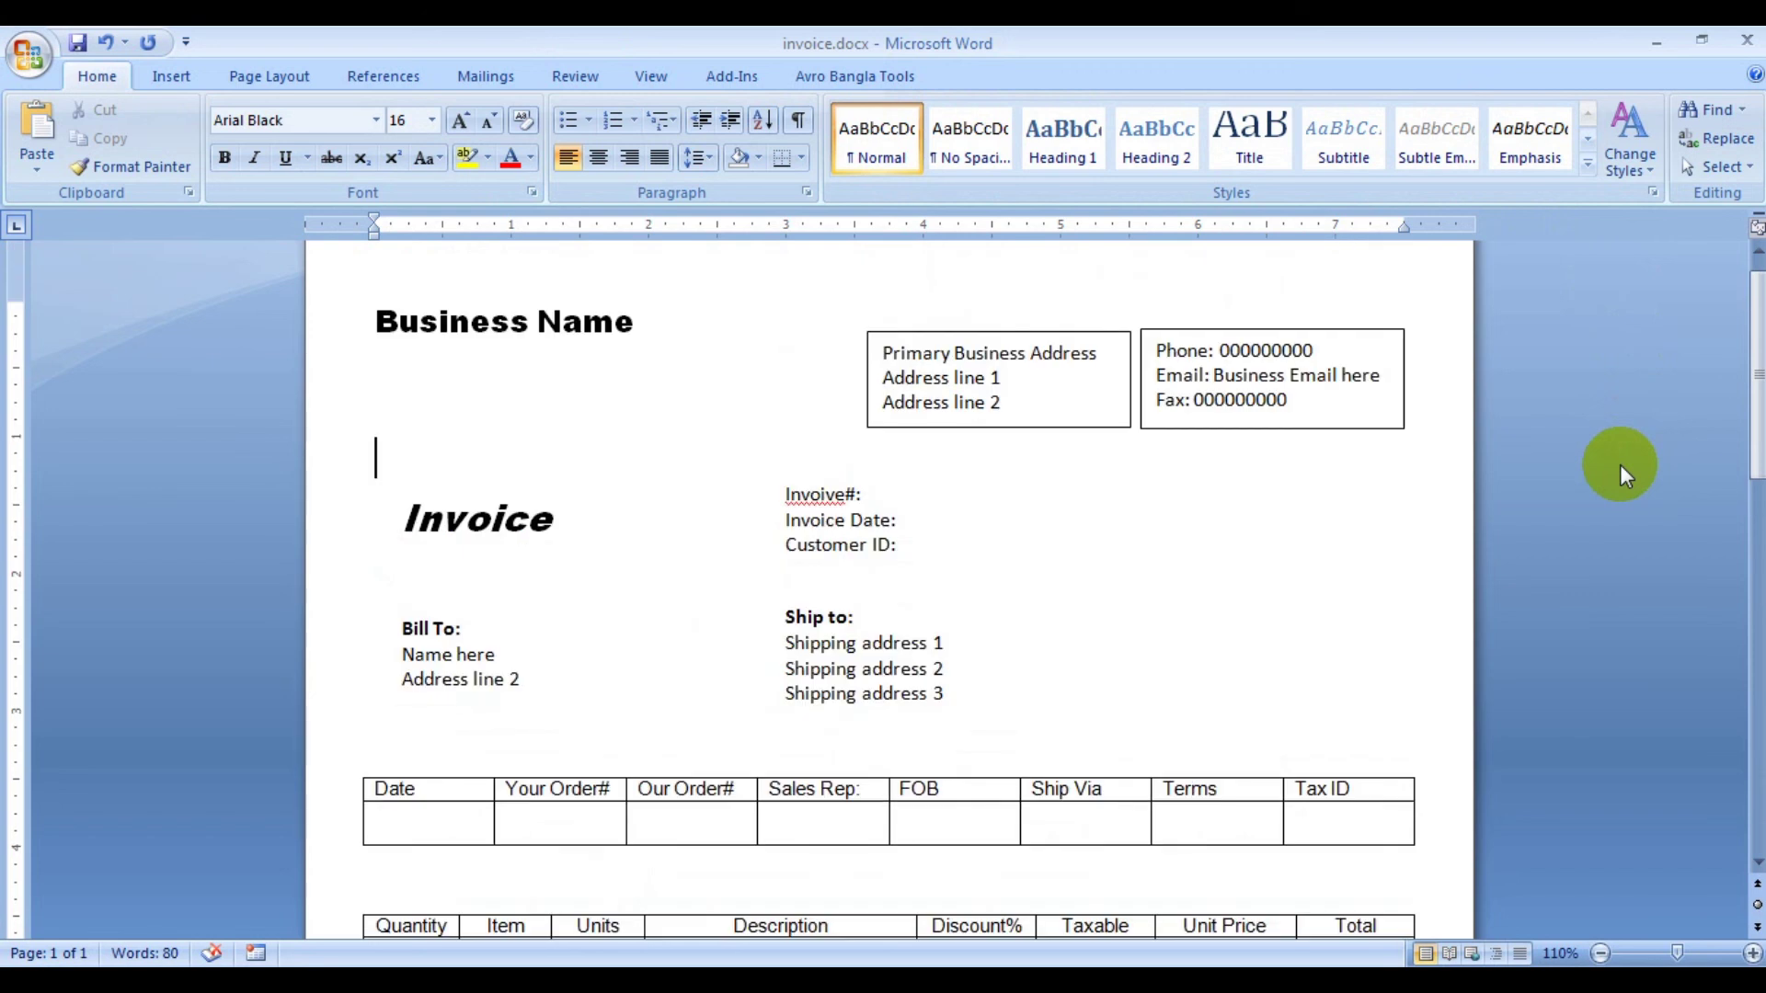
pyautogui.scroll(1, 1619, 465)
pyautogui.click(966, 366)
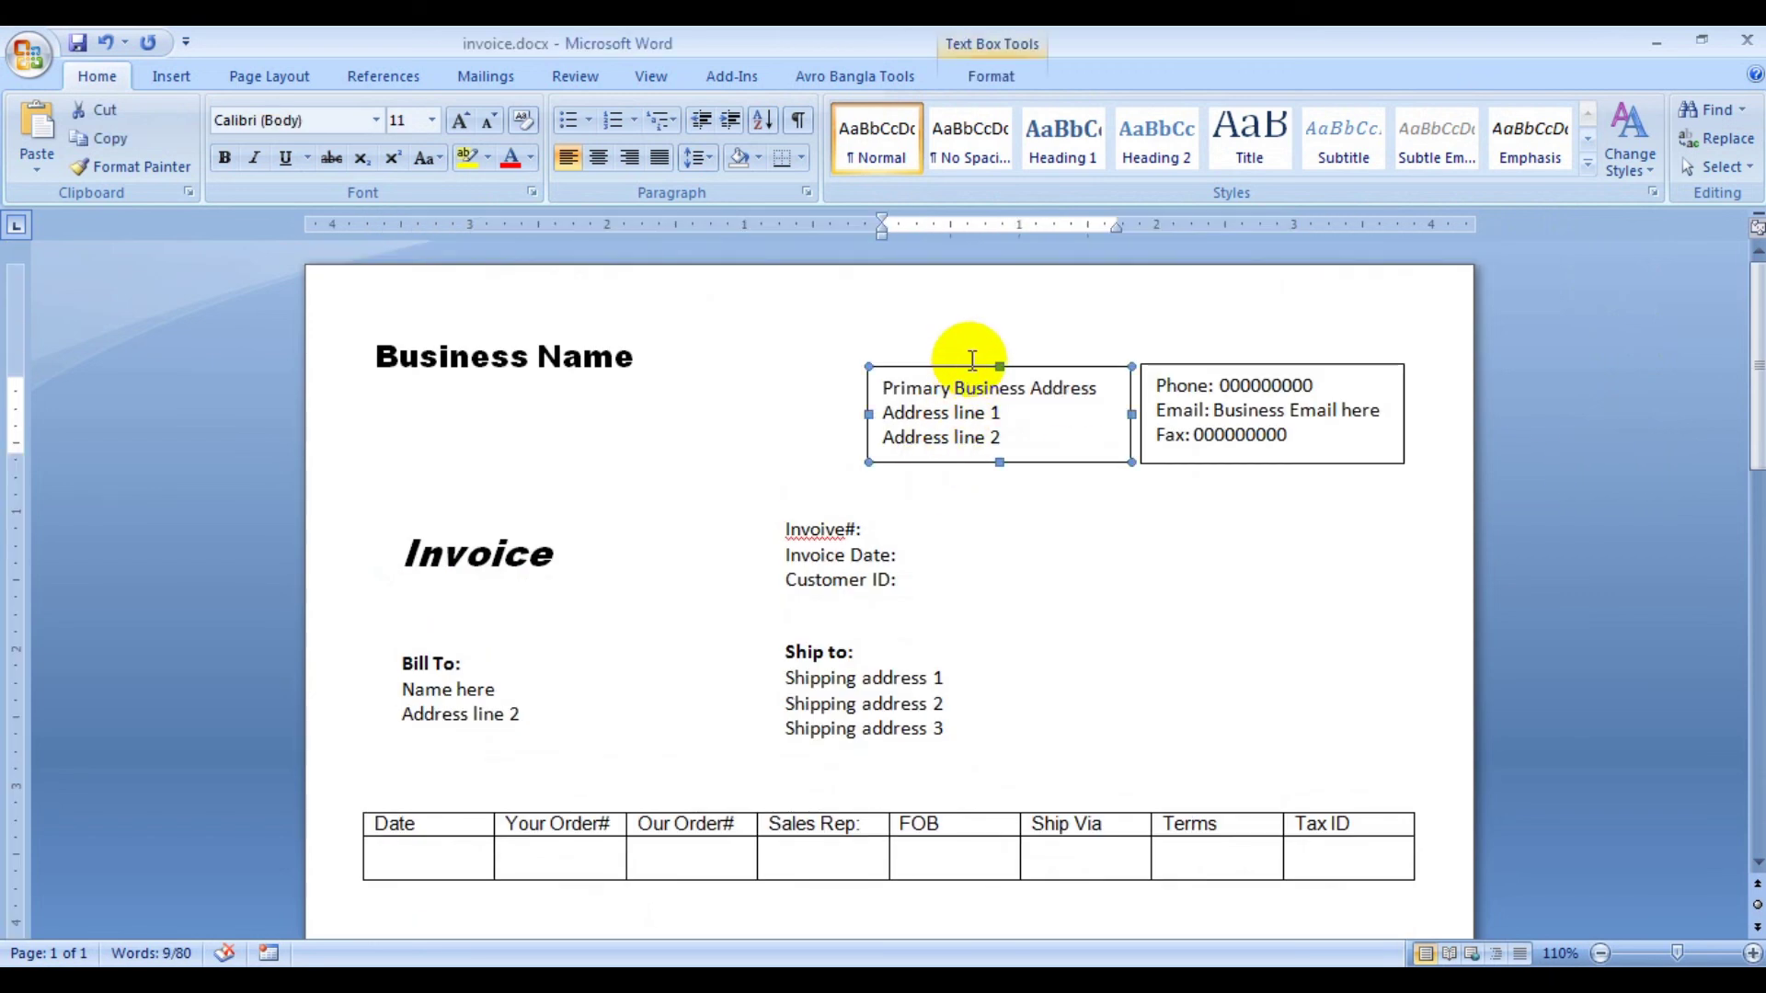
pyautogui.keyDown('shift'); pyautogui.click(1148, 364); pyautogui.keyUp('shift')
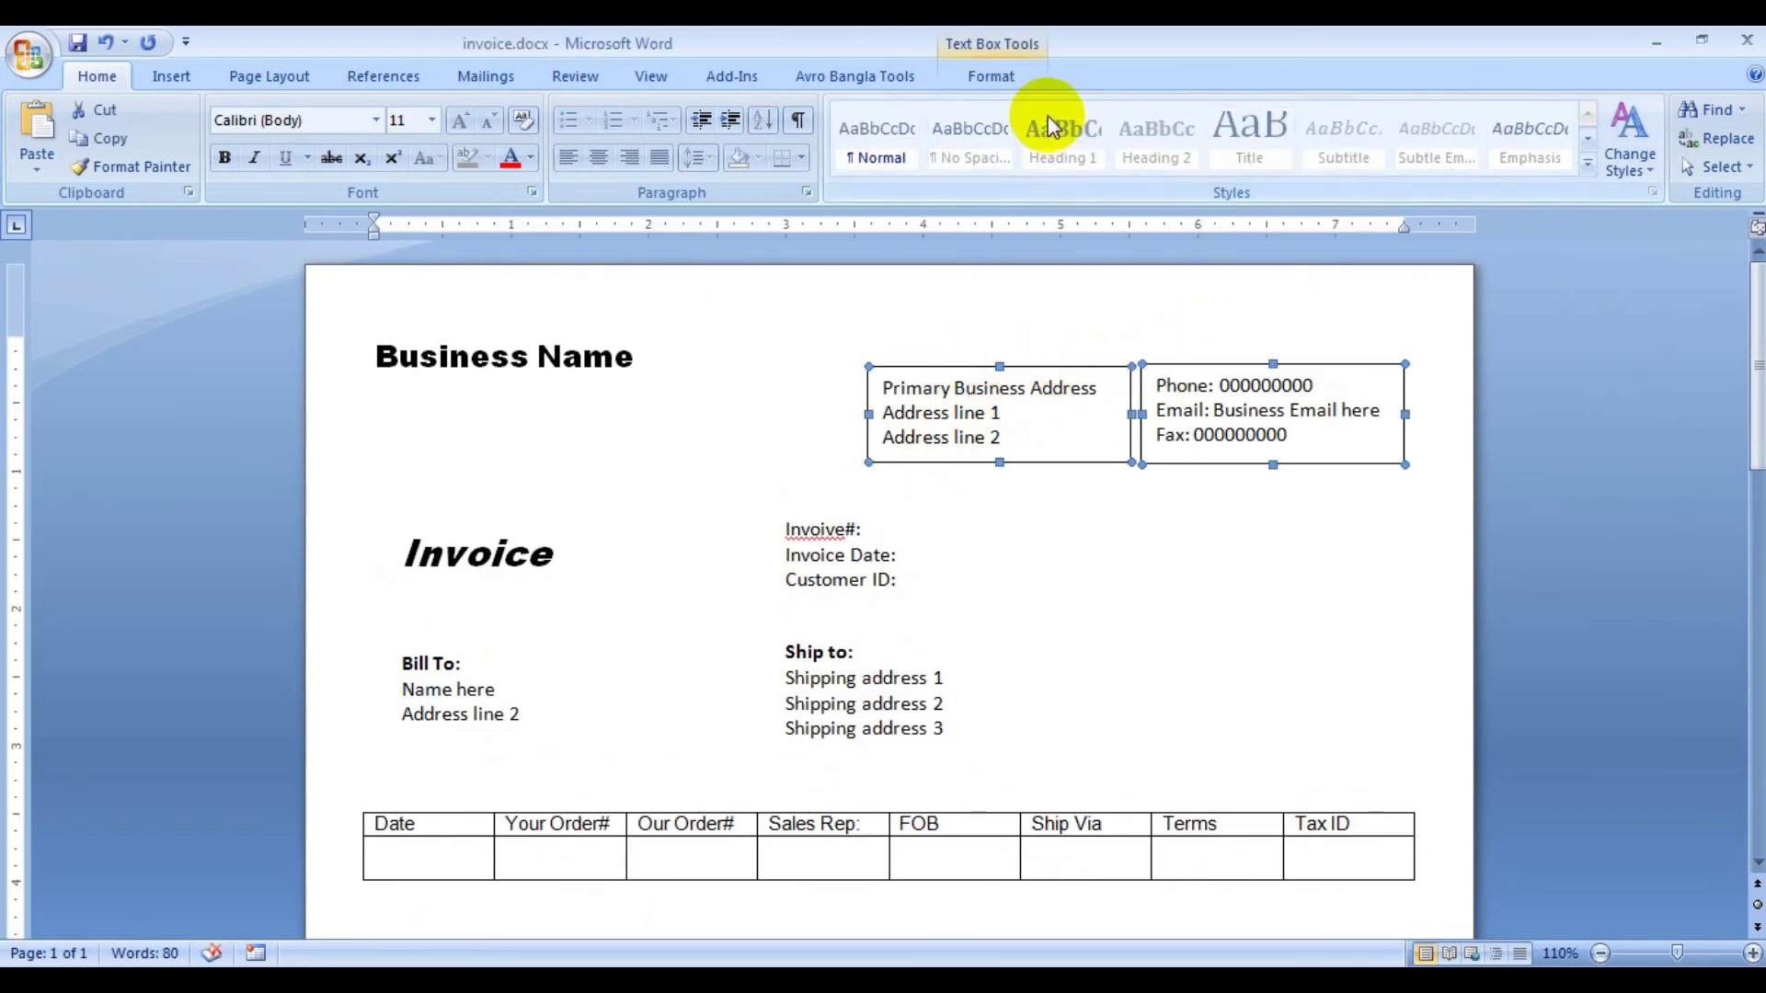
pyautogui.click(1011, 83)
pyautogui.click(799, 109)
pyautogui.click(816, 341)
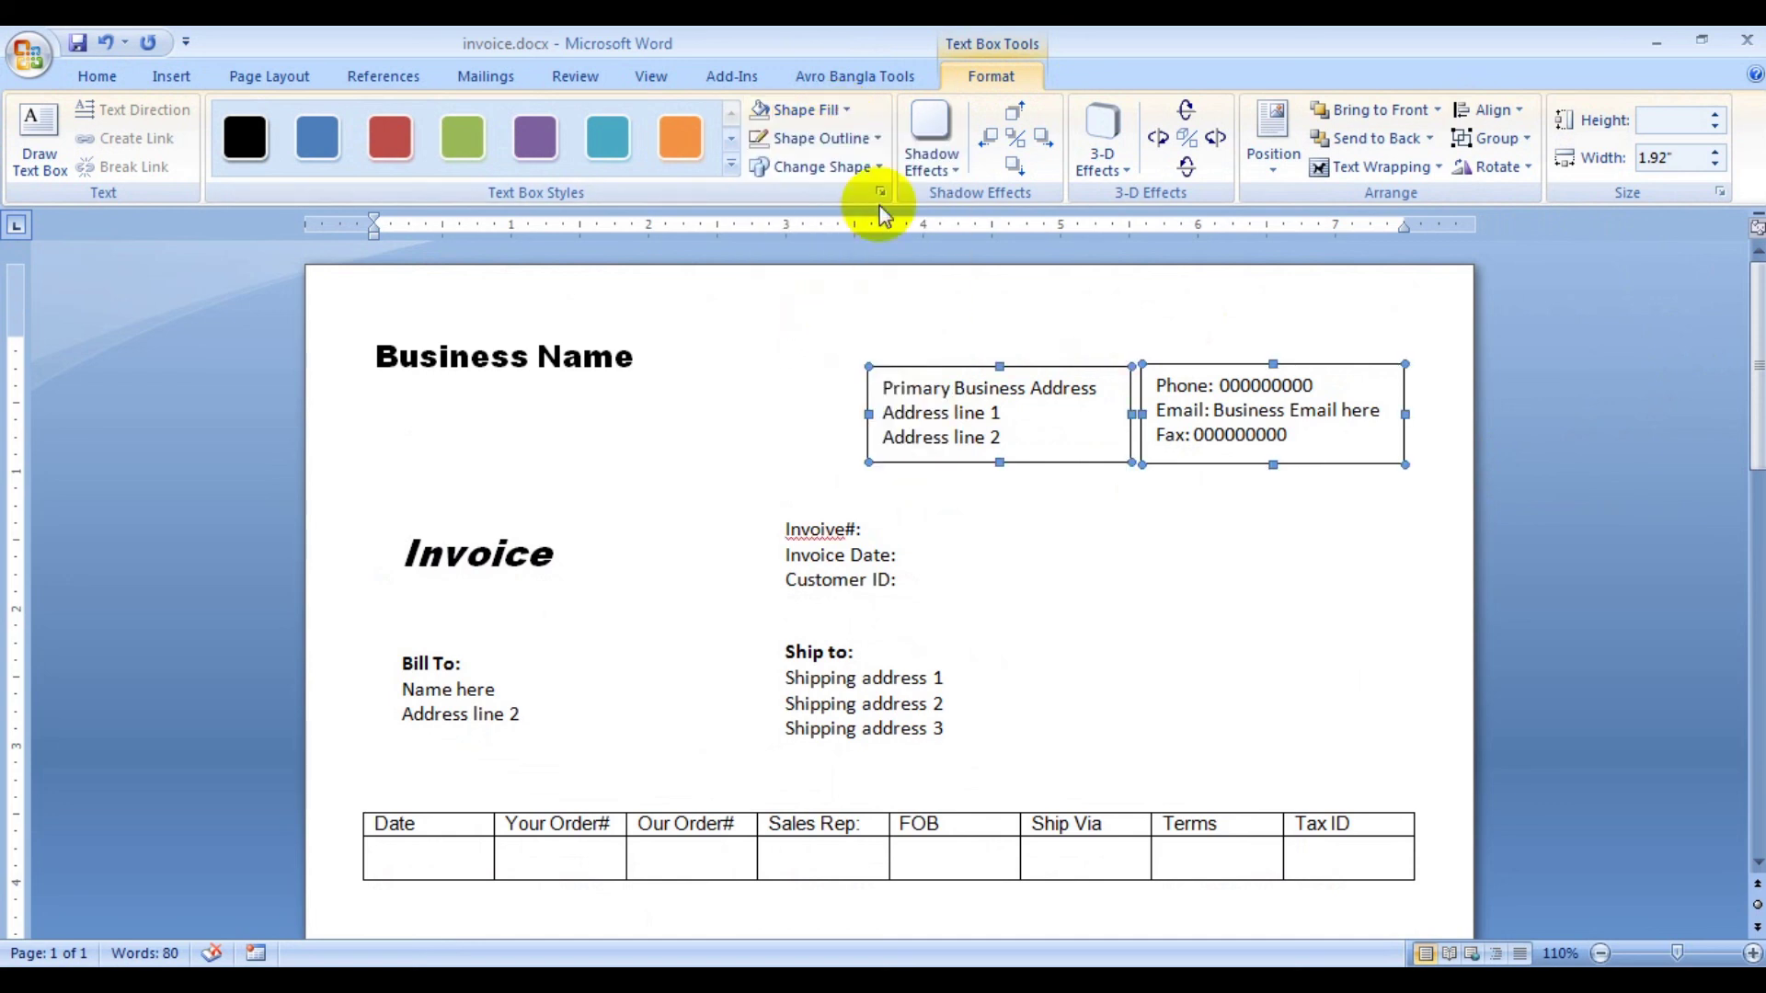
pyautogui.click(874, 140)
pyautogui.click(834, 358)
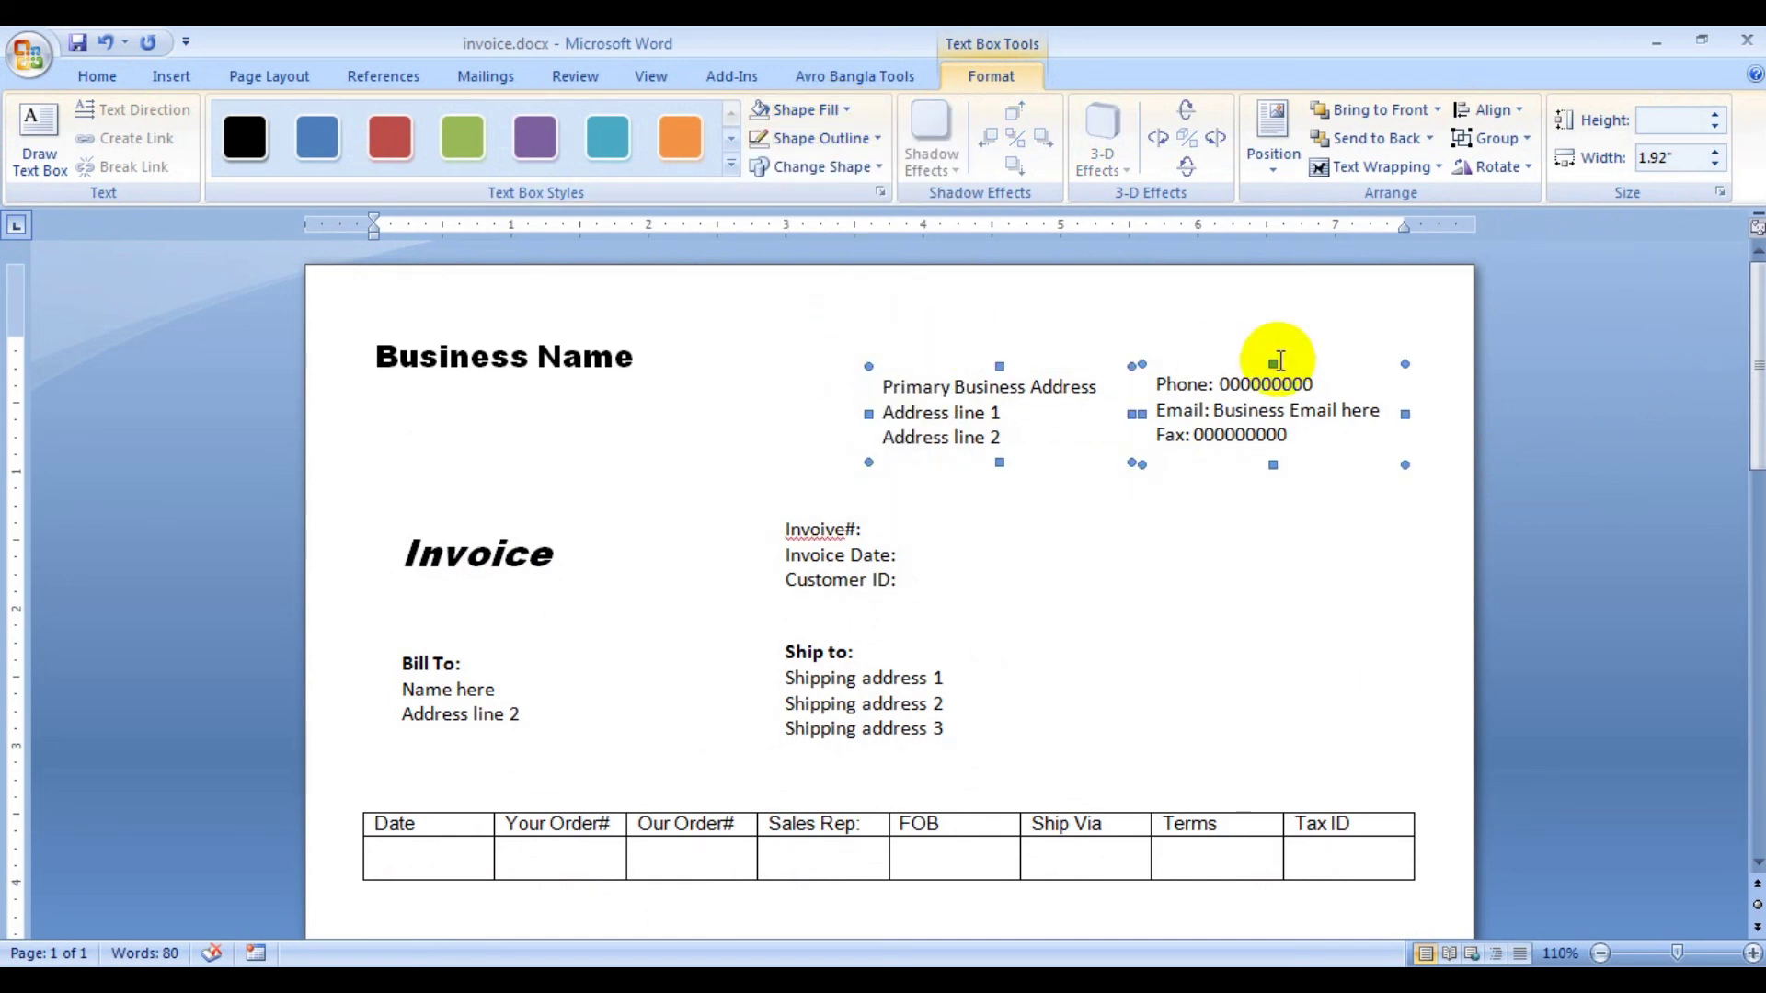
pyautogui.click(1523, 120)
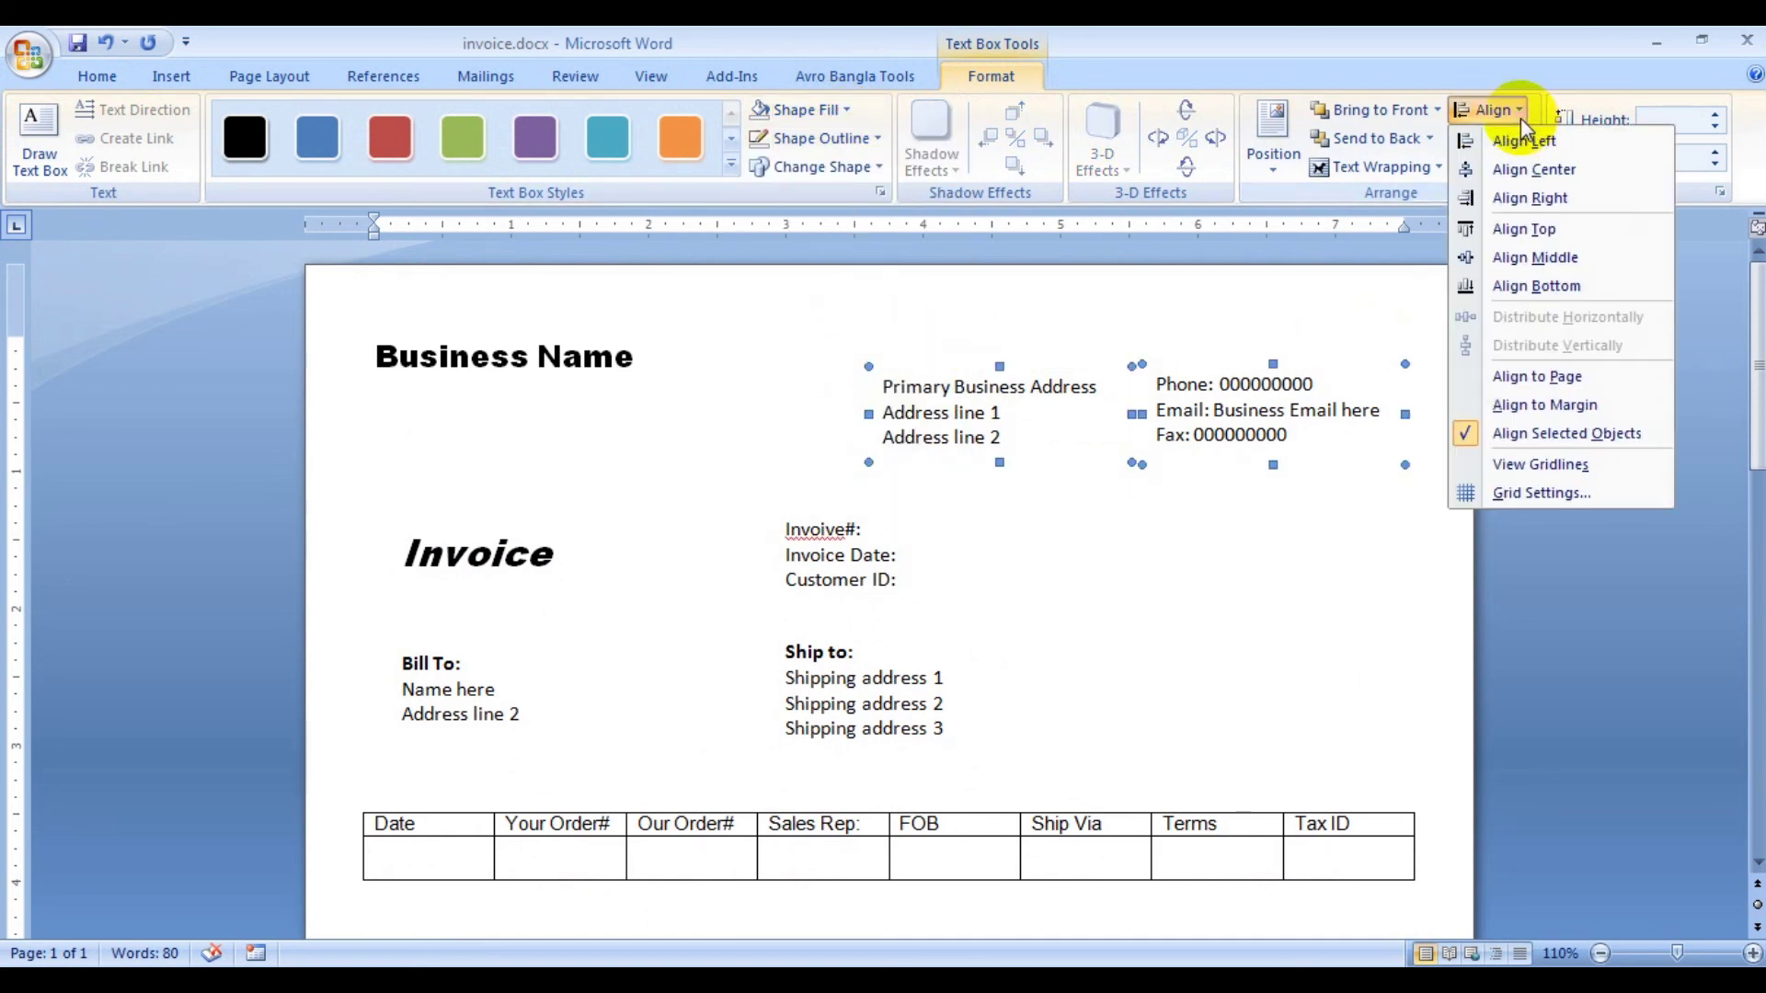
pyautogui.click(1540, 261)
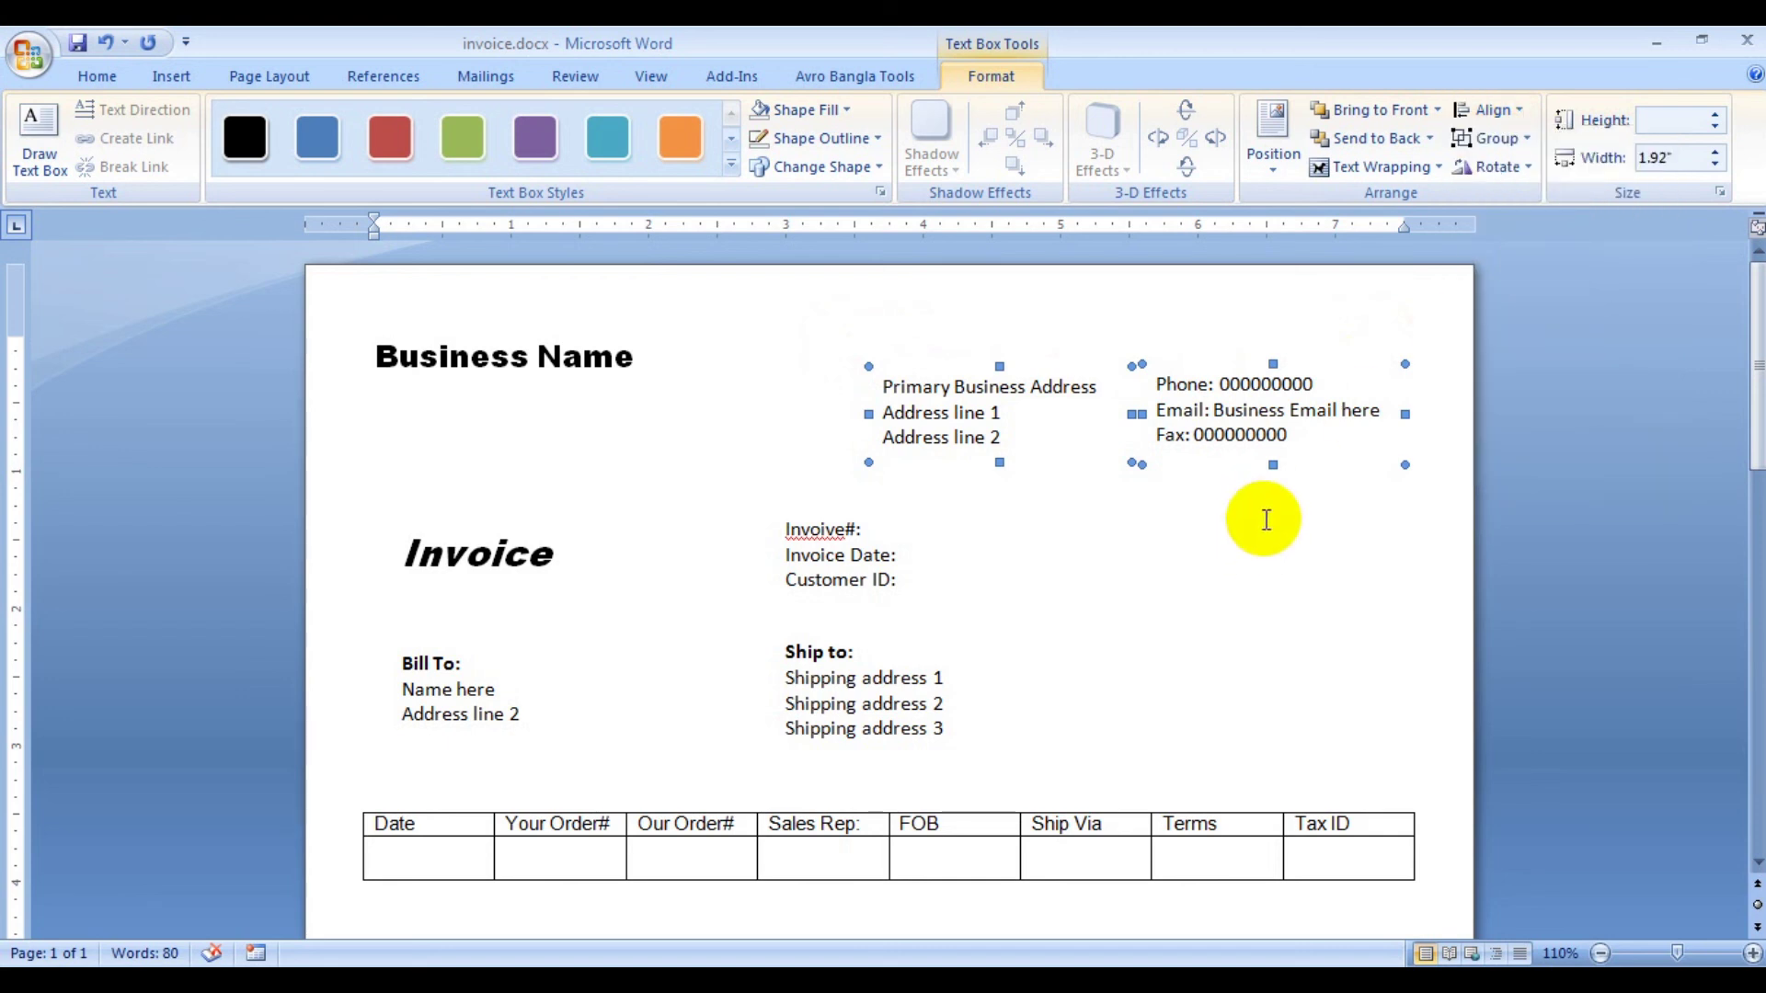
# - Select the Business Name title text and apply a yellow text highlight
pyautogui.click(1315, 551)
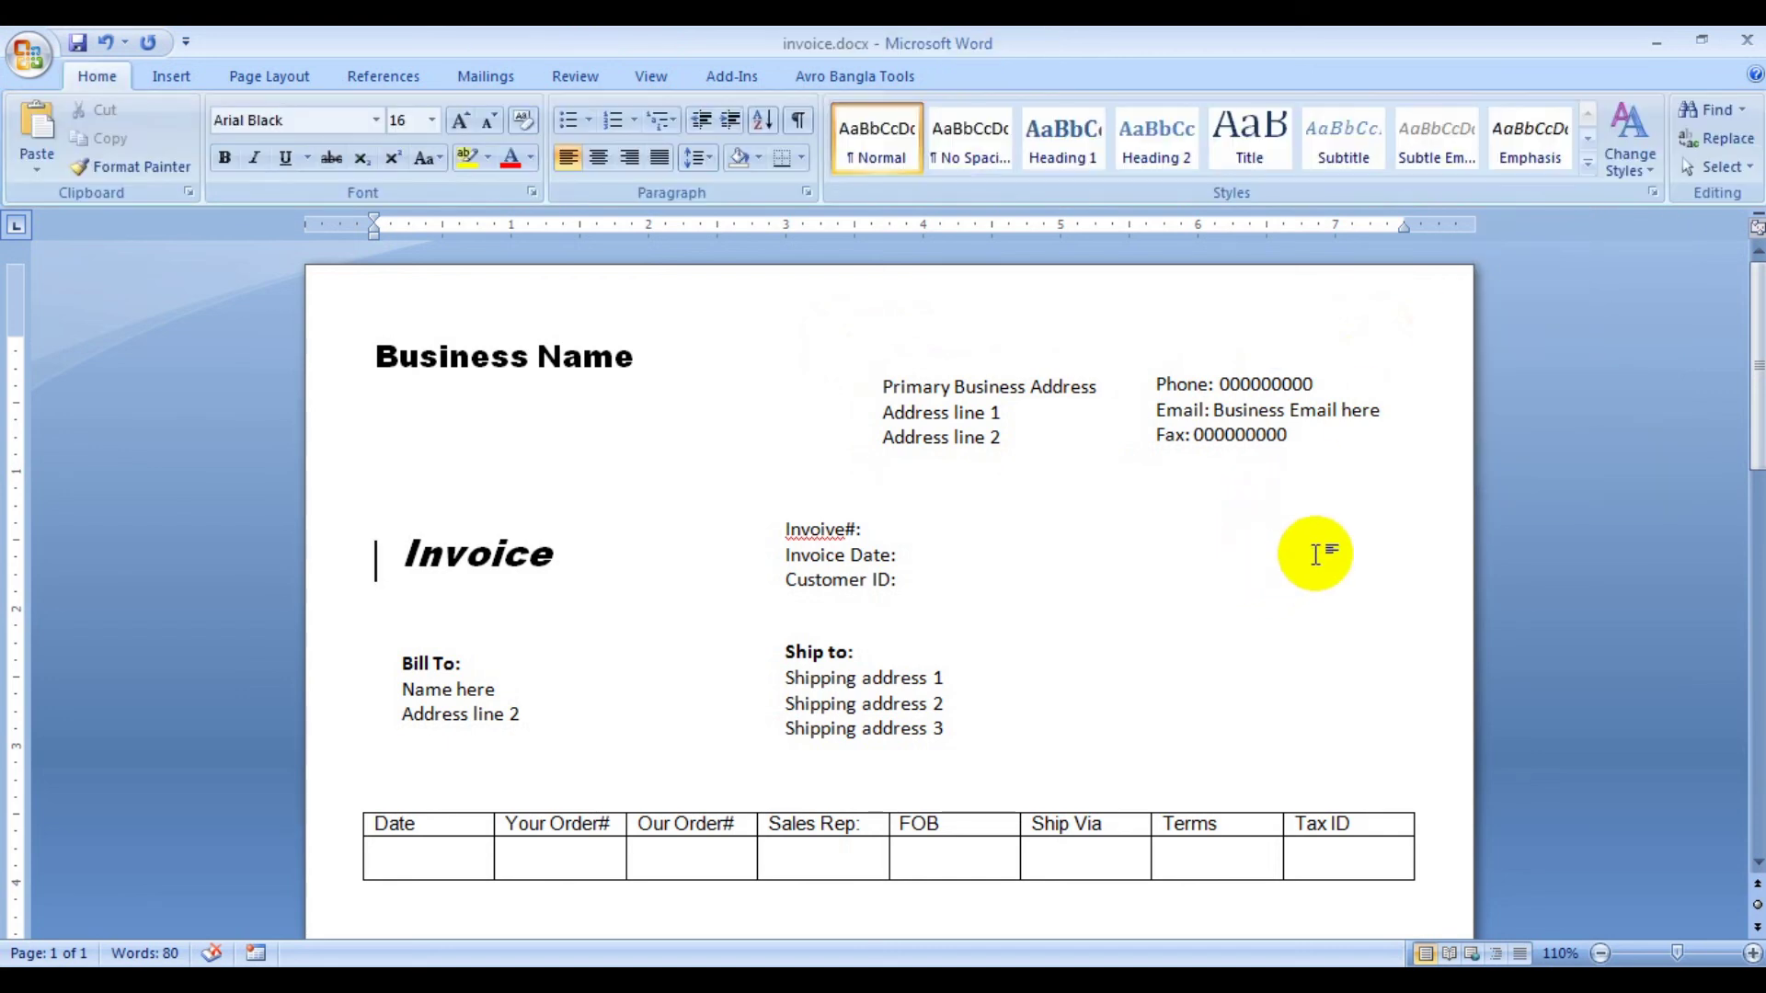
pyautogui.moveTo(907, 554); pyautogui.dragTo(1407, 663)
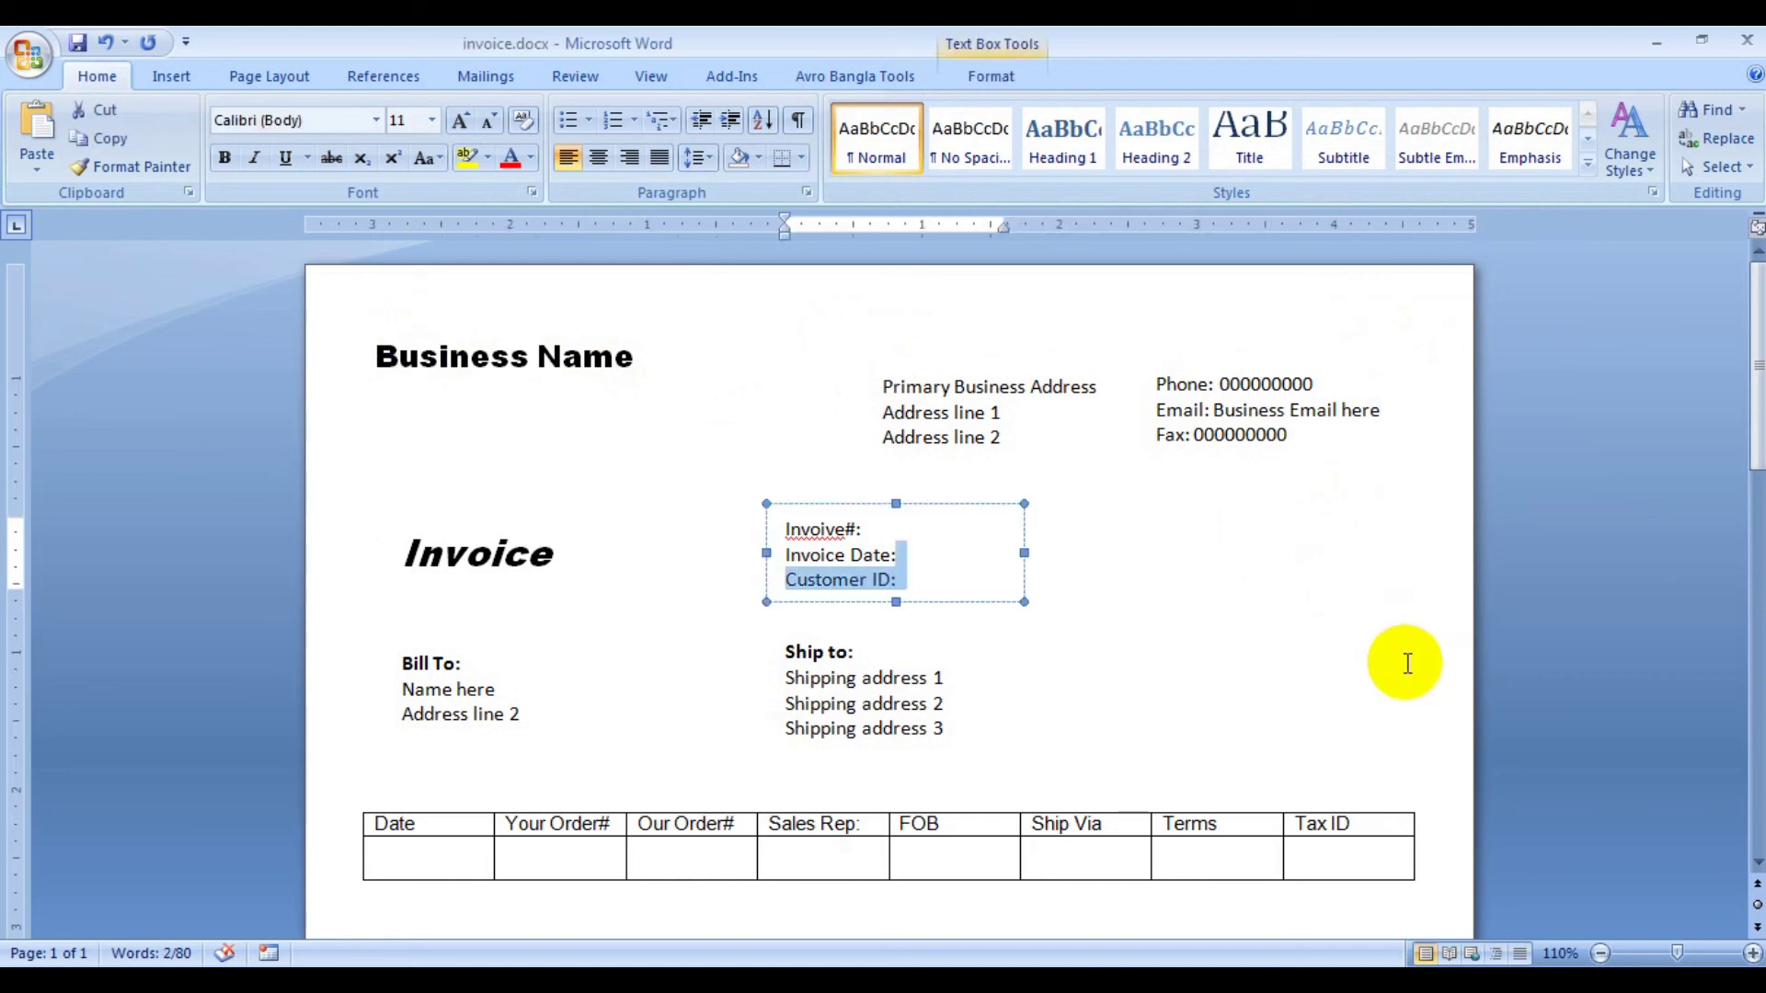
pyautogui.click(1407, 663)
pyautogui.moveTo(372, 357); pyautogui.dragTo(654, 370)
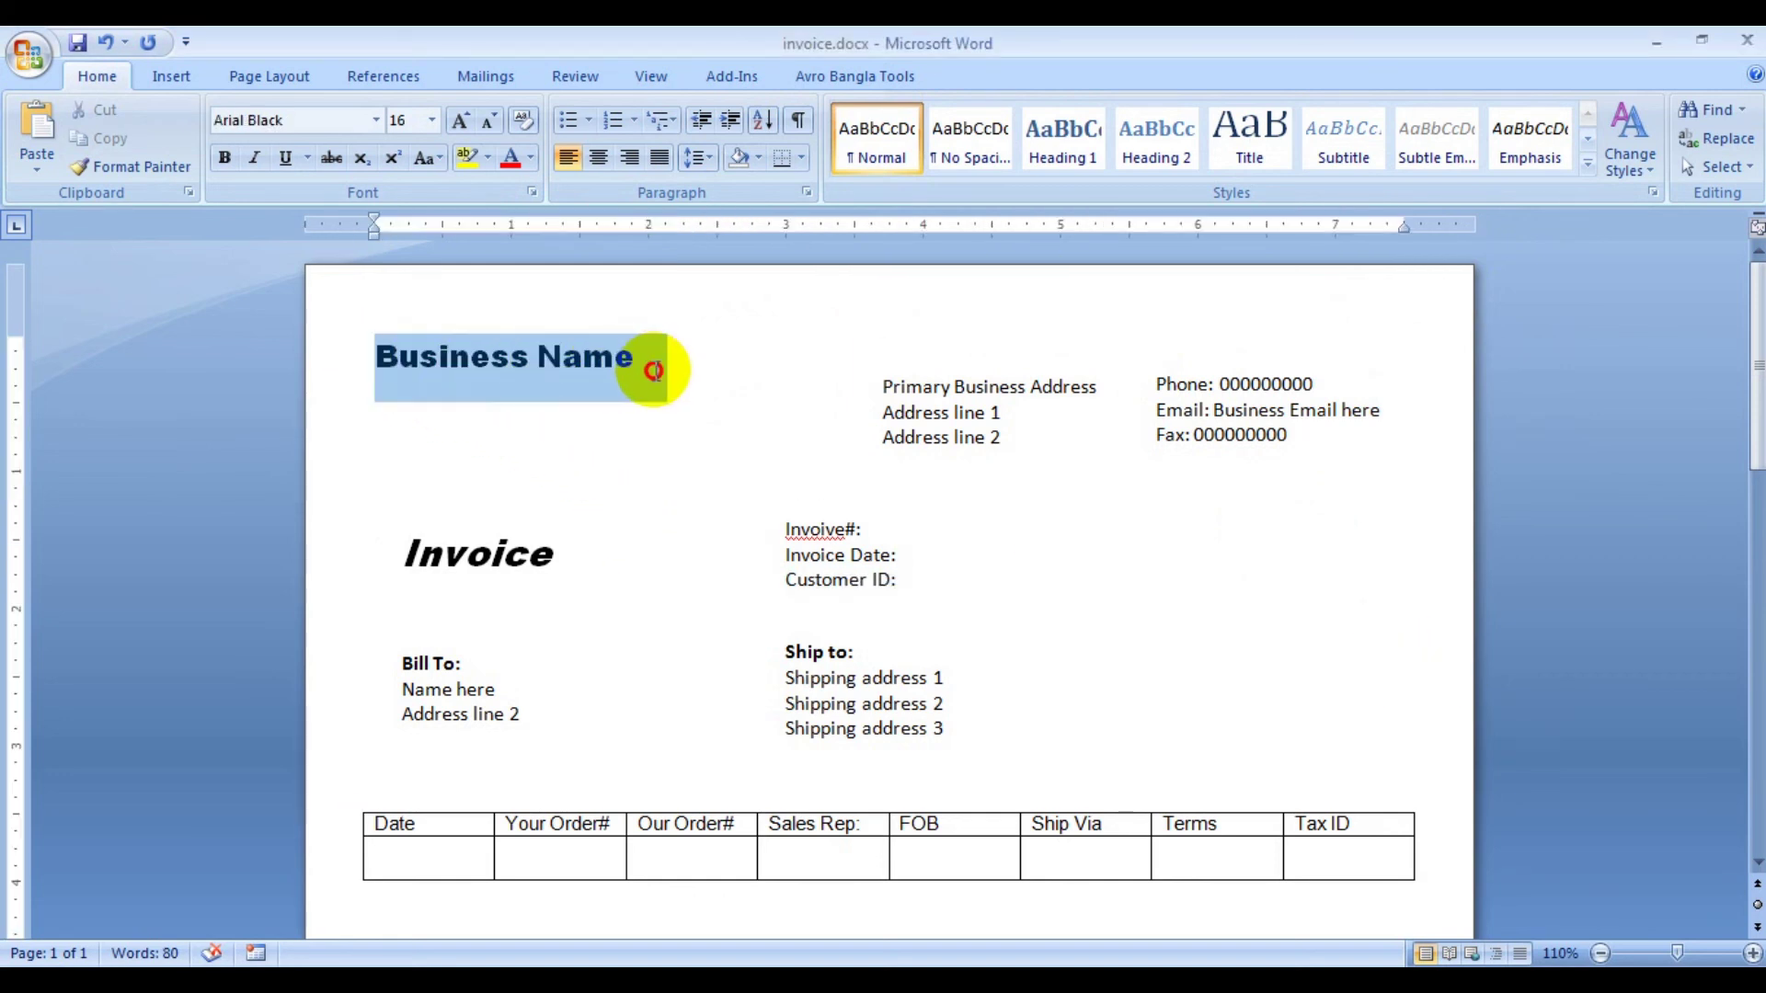
pyautogui.click(490, 162)
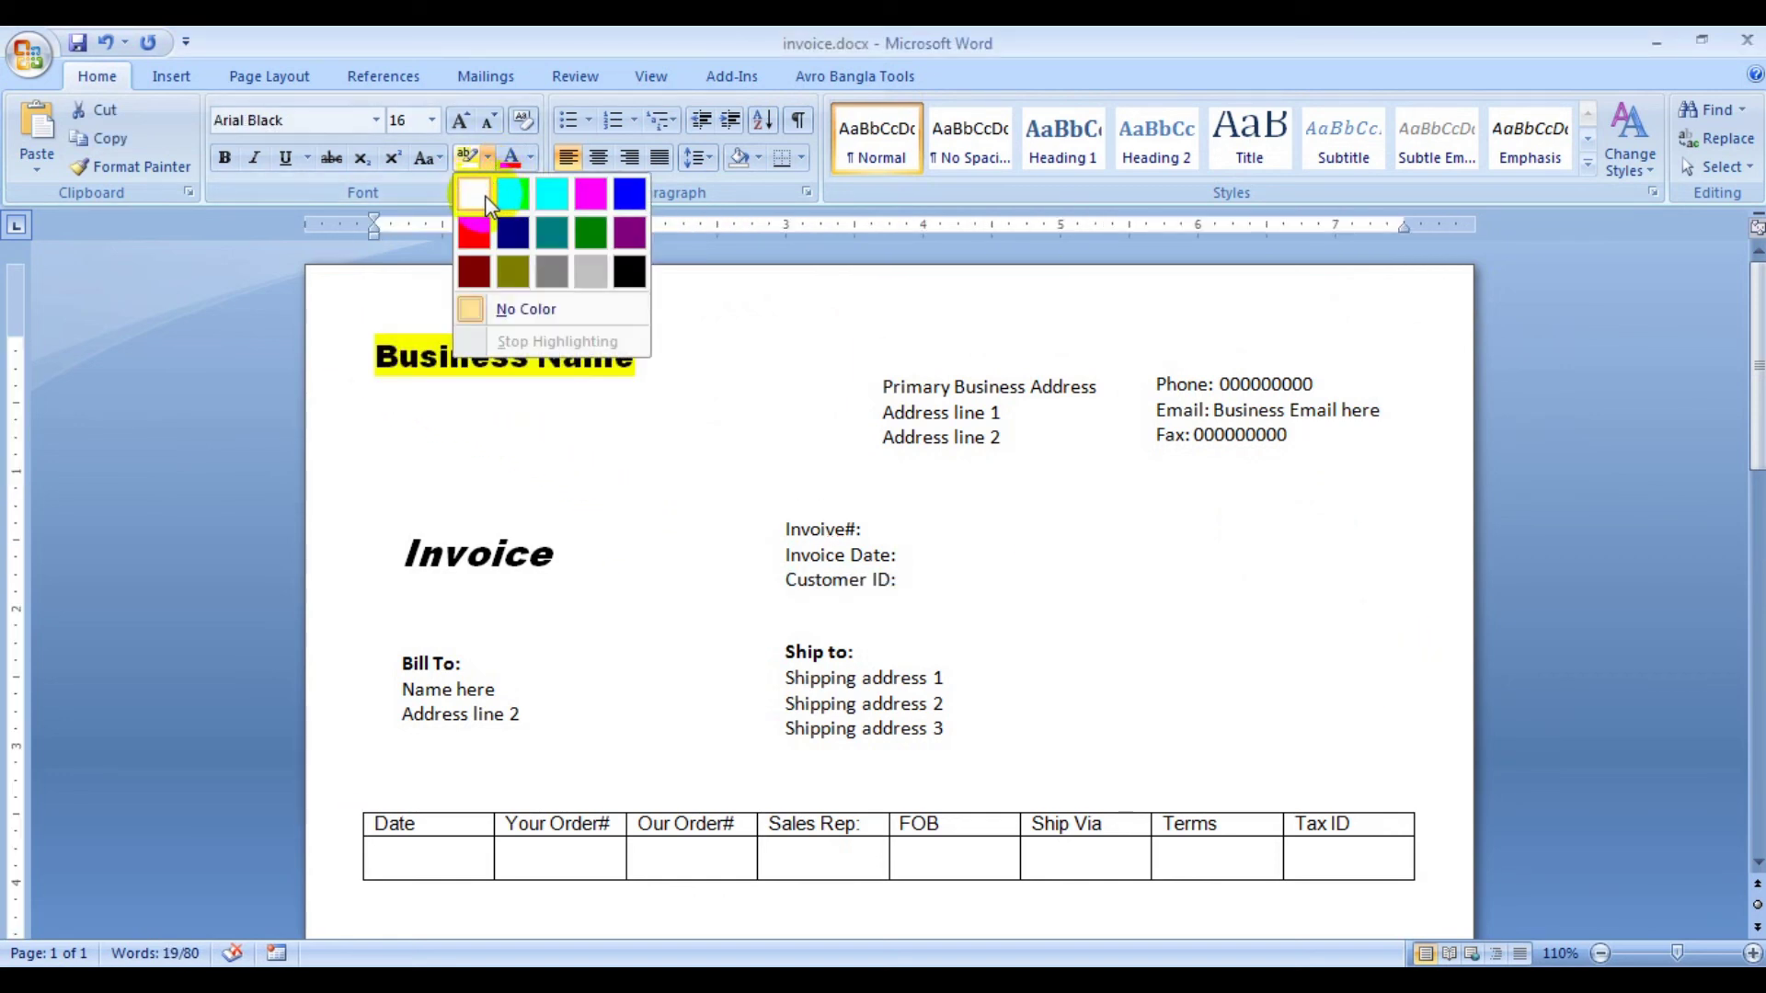
pyautogui.click(473, 189)
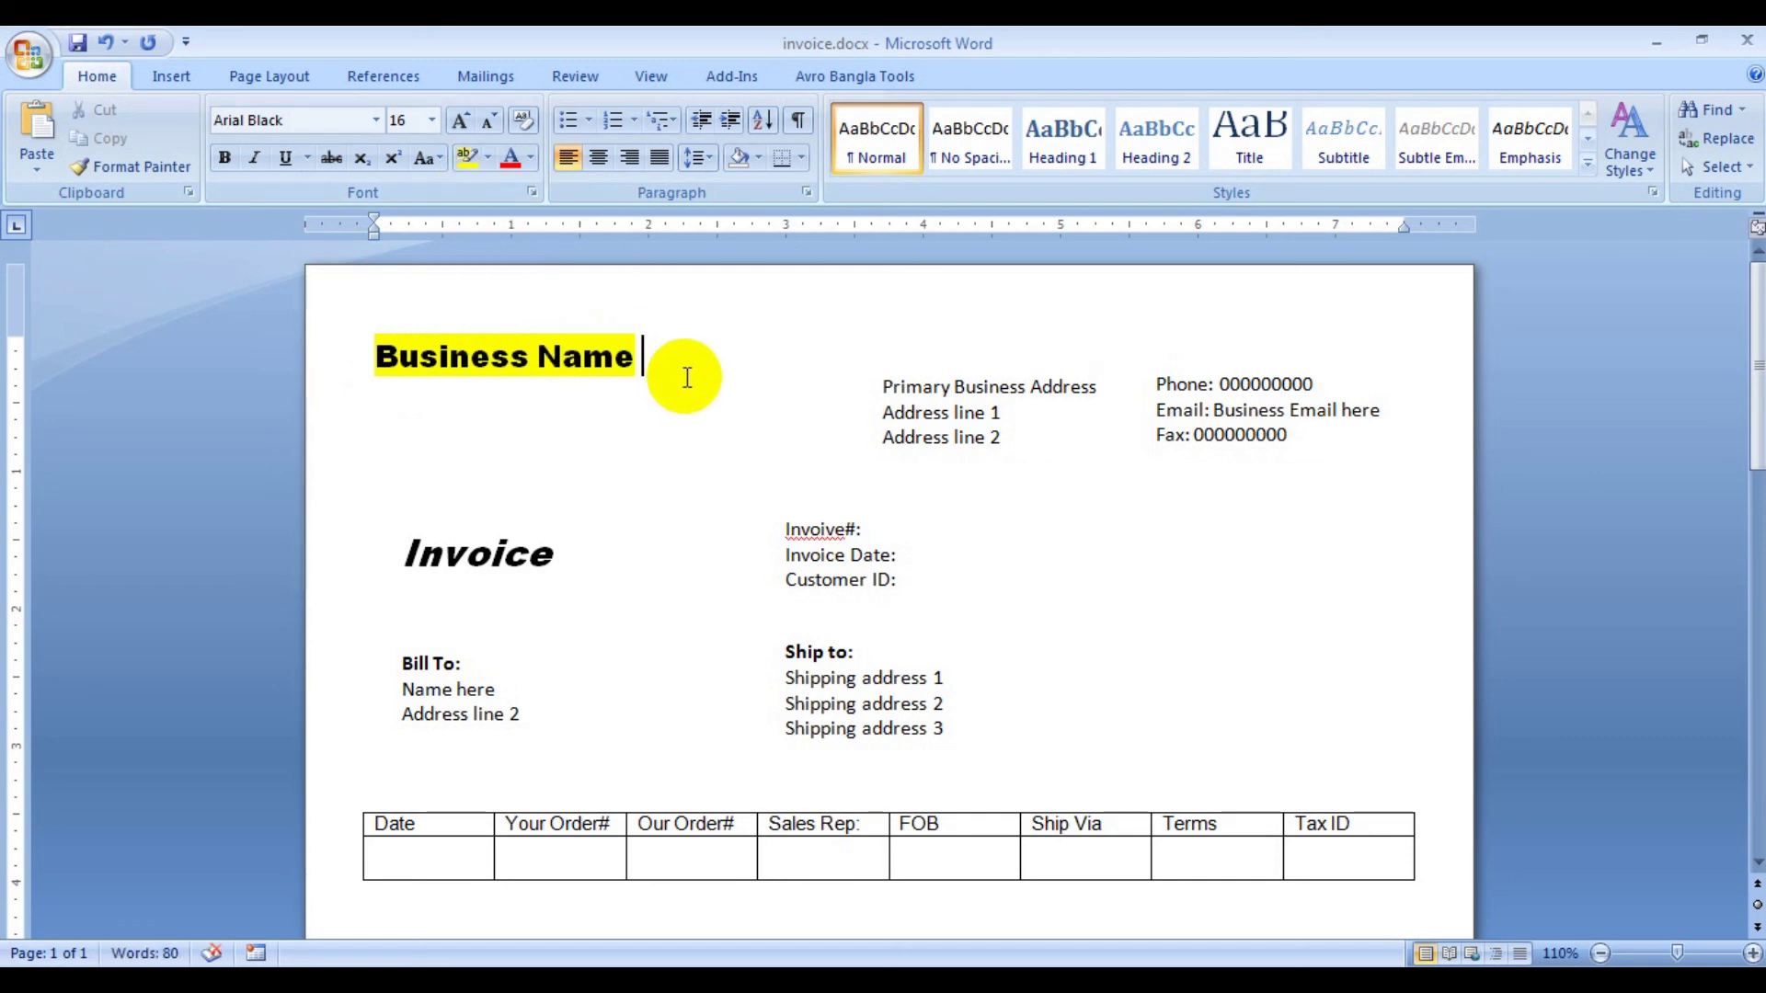
# - Change the invoice page size from Legal to A4 and save the document
pyautogui.scroll(-4, 667, 471)
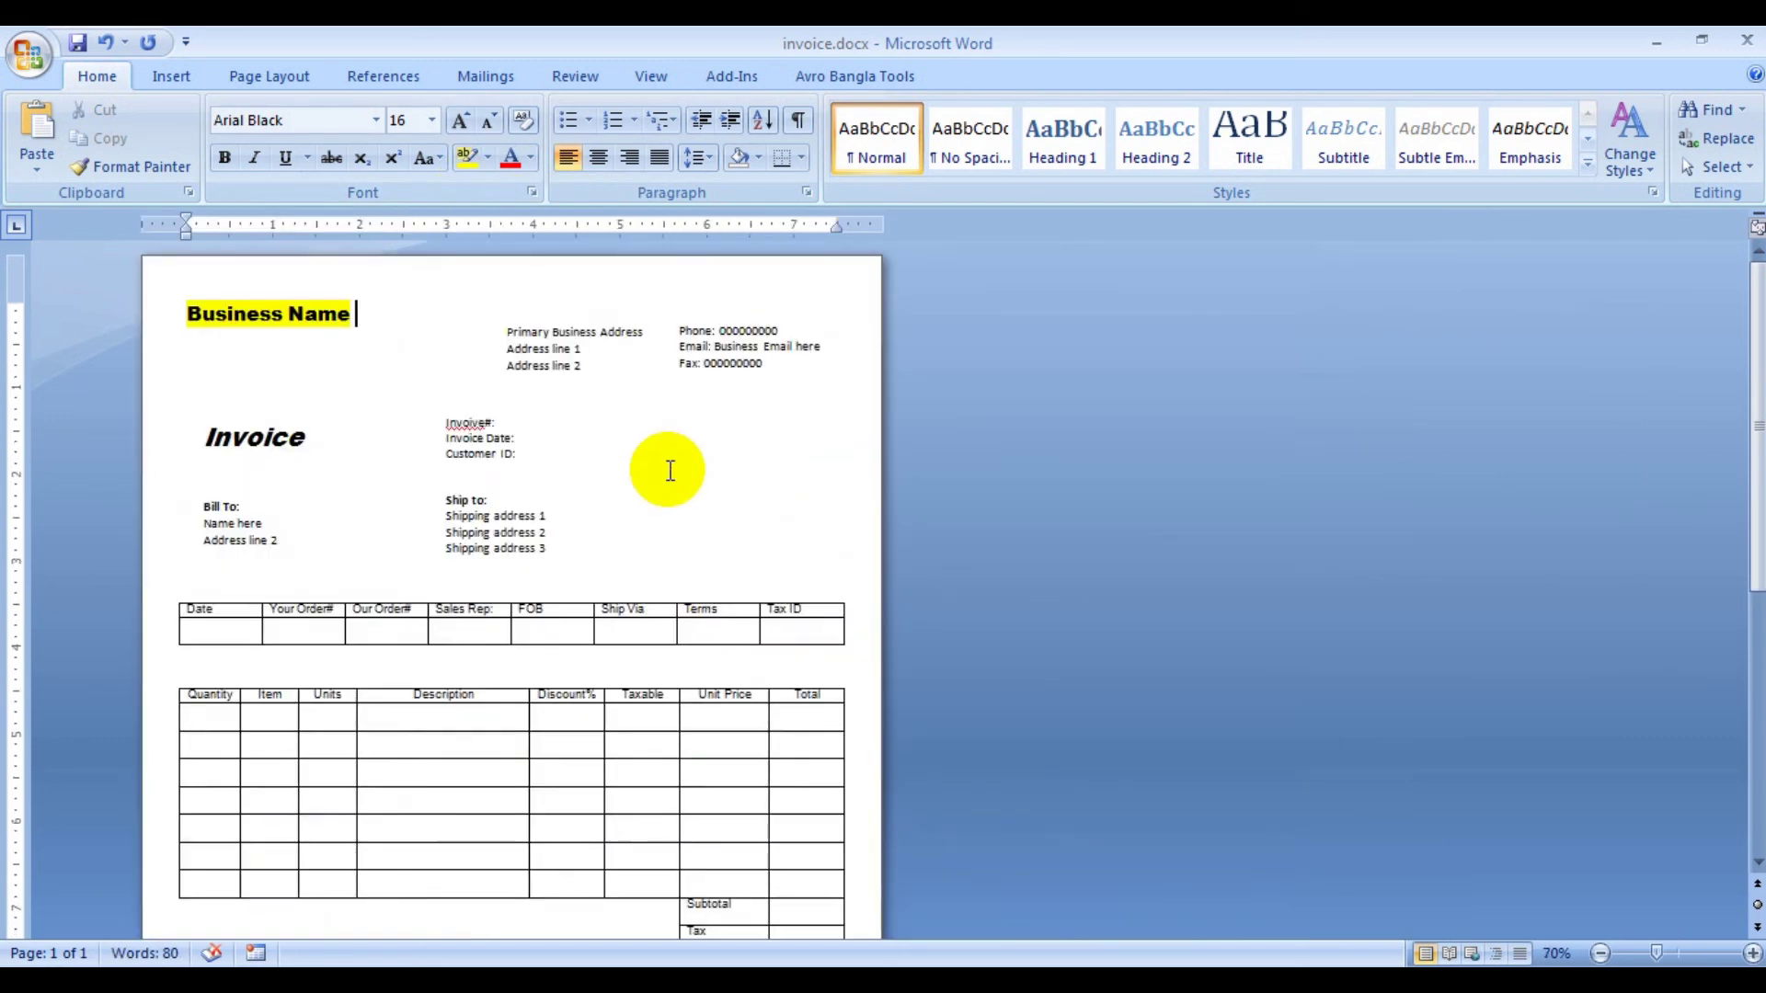
pyautogui.scroll(-2, 667, 471)
pyautogui.scroll(-1, 668, 471)
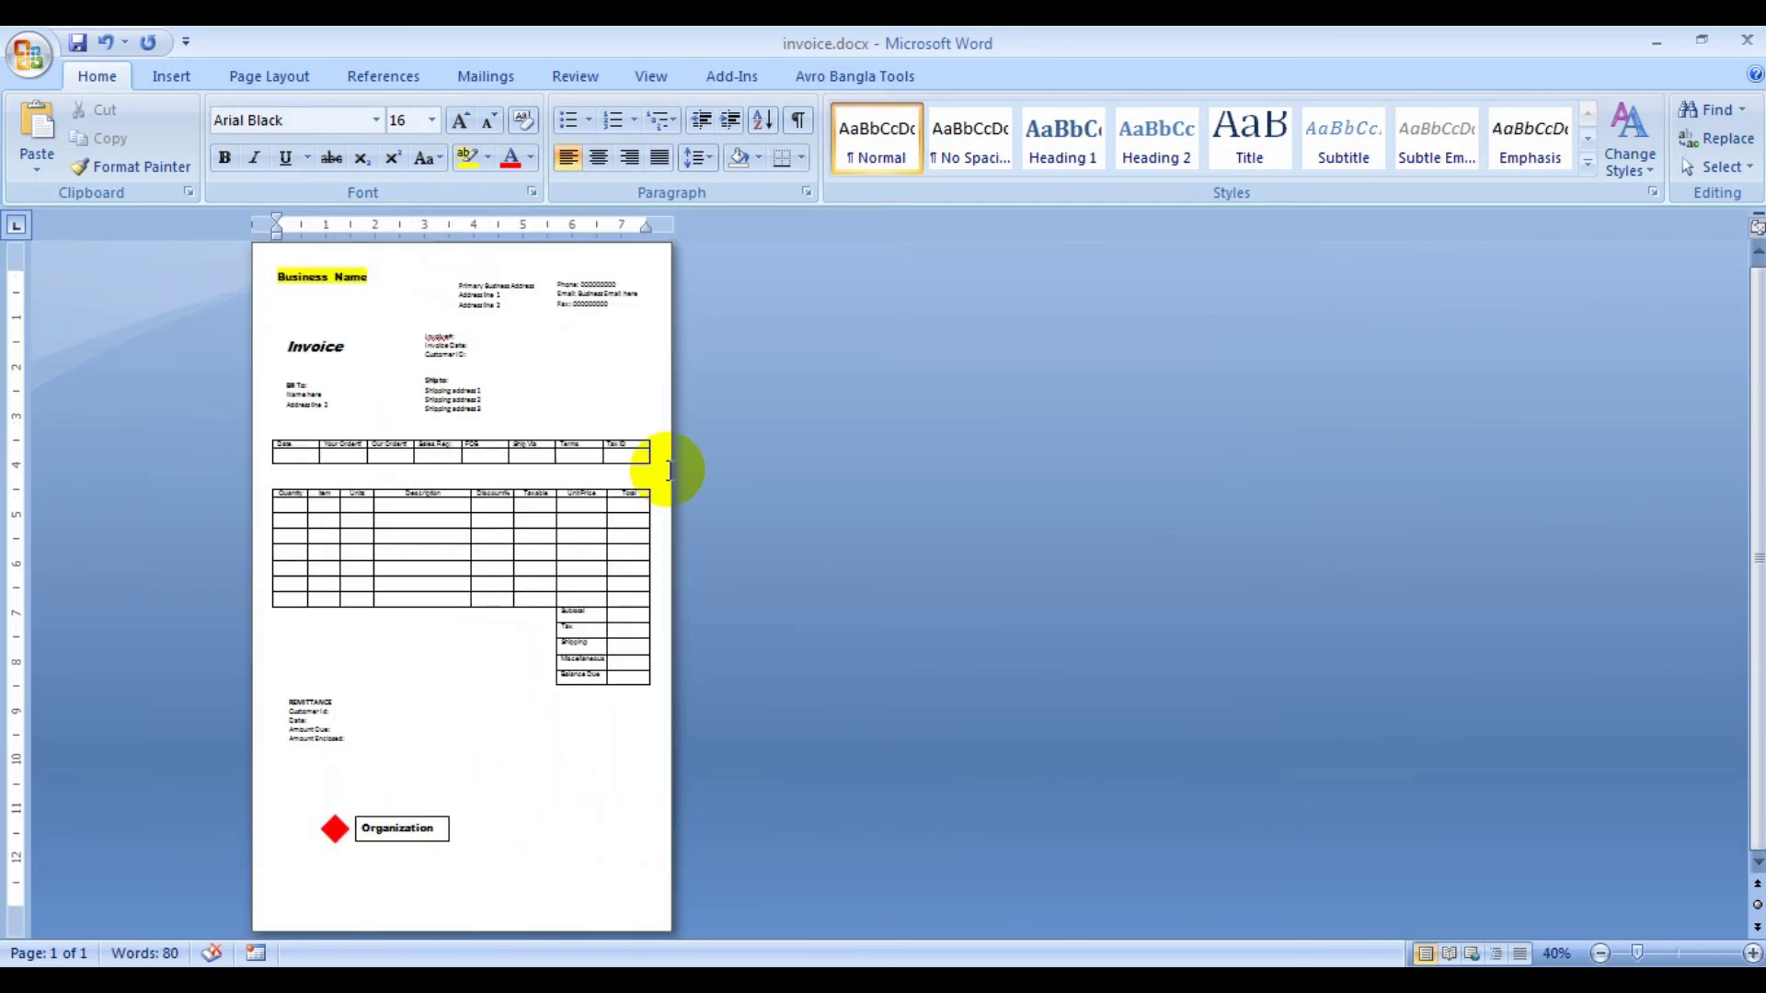
pyautogui.scroll(-1, 668, 471)
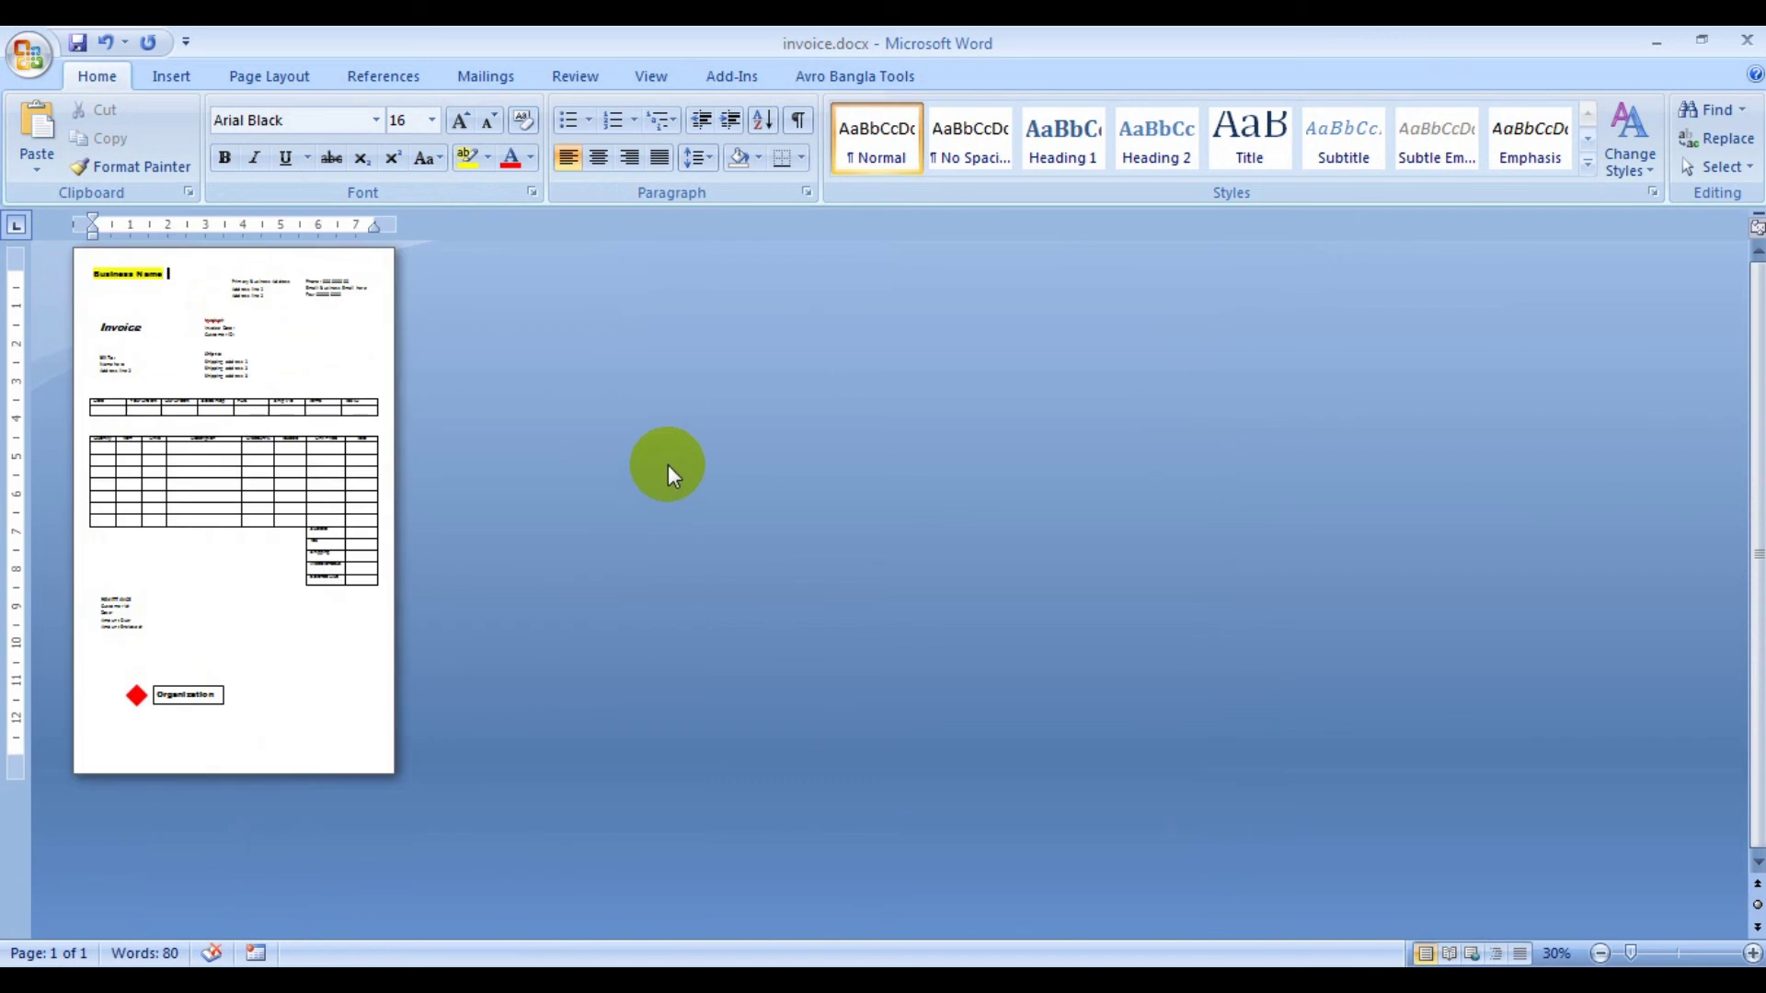
pyautogui.scroll(1, 668, 471)
pyautogui.click(267, 76)
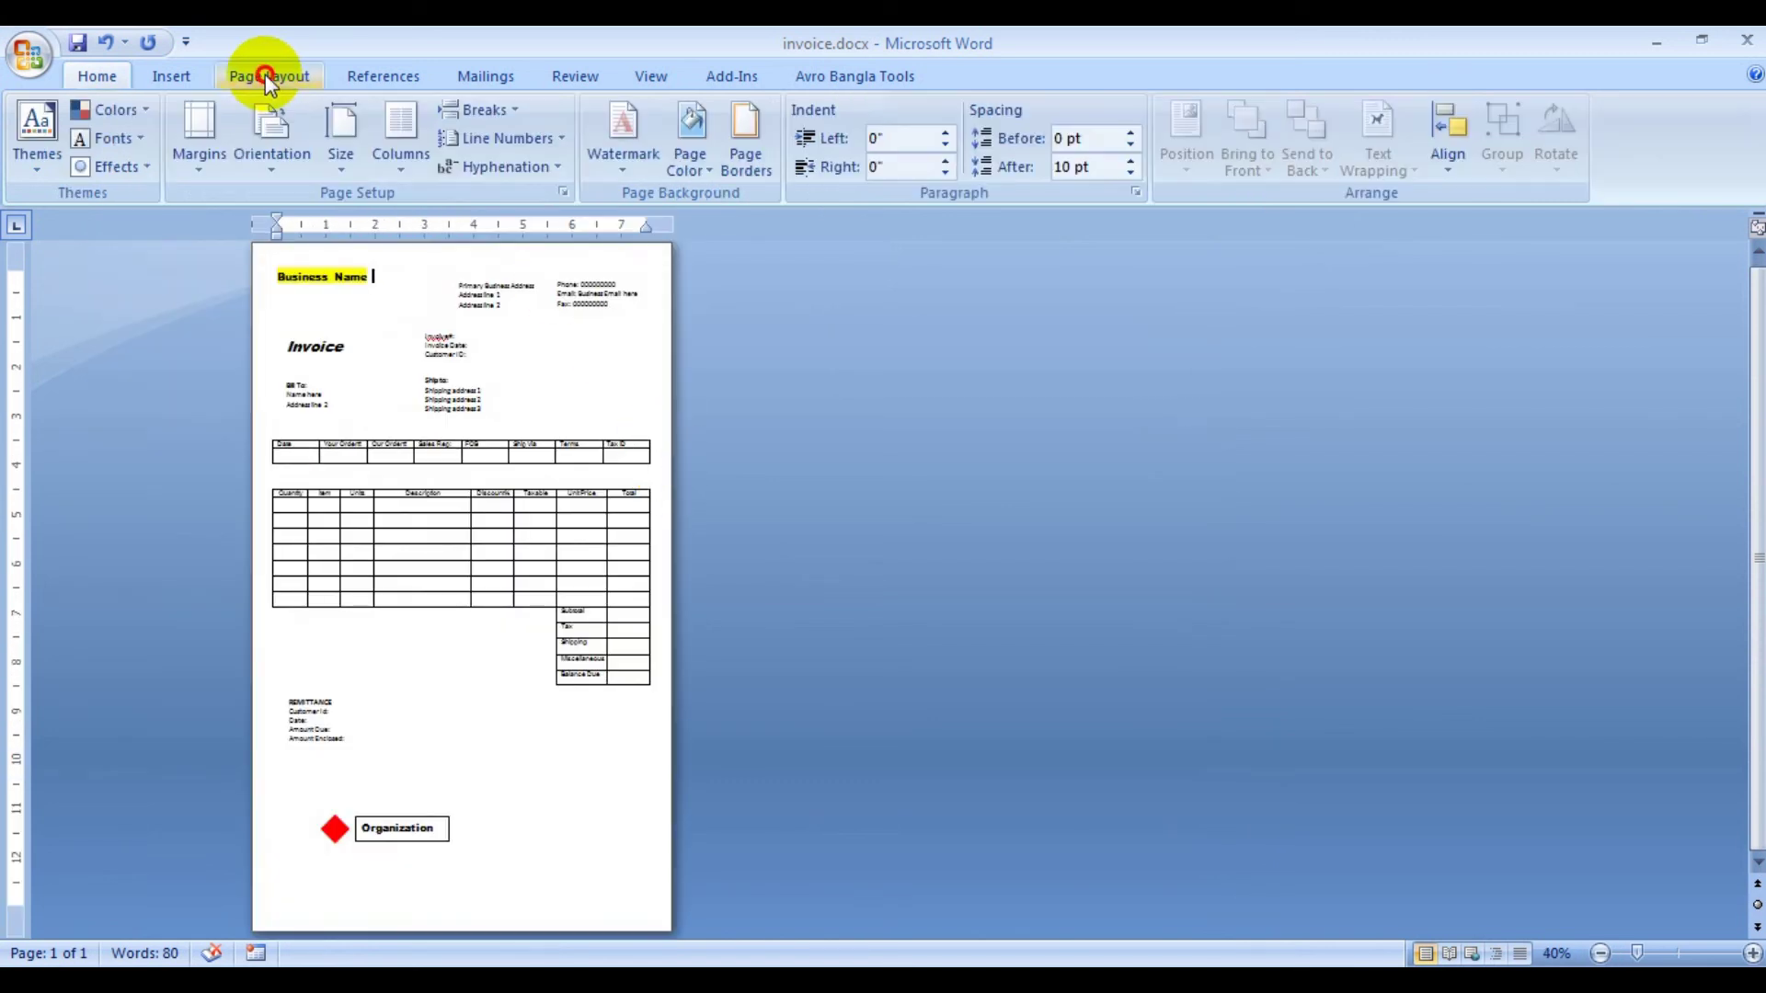
pyautogui.click(361, 163)
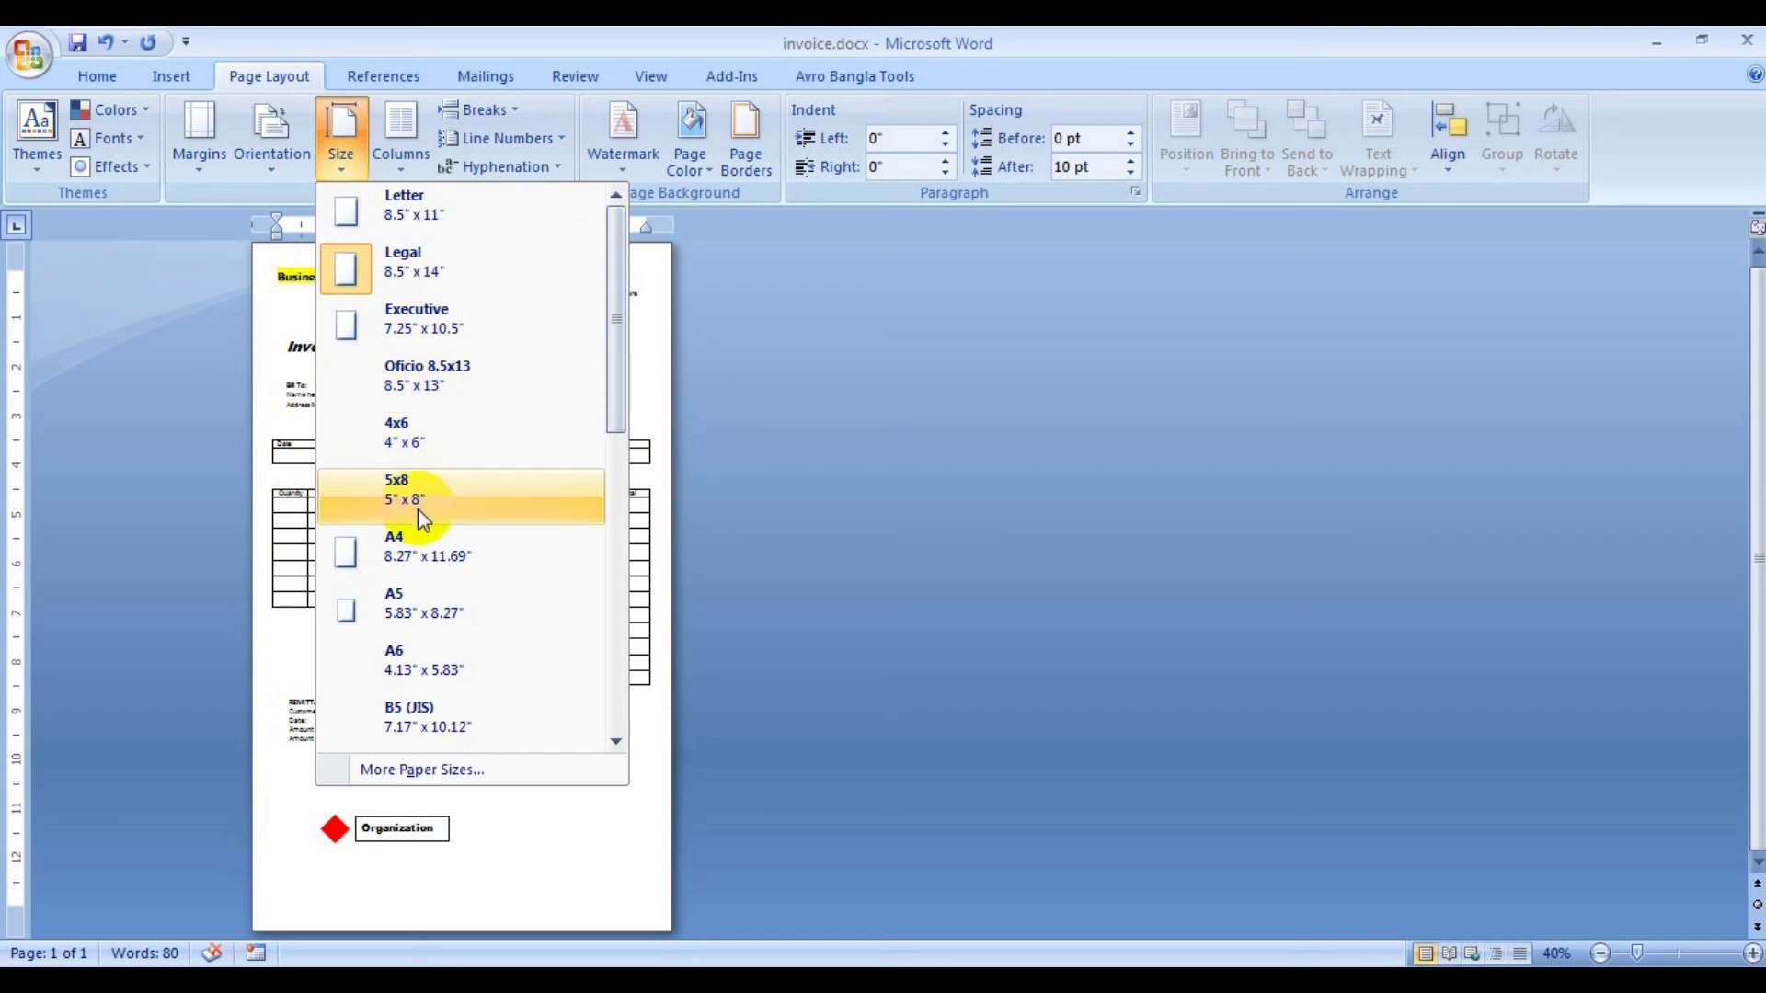
pyautogui.click(420, 543)
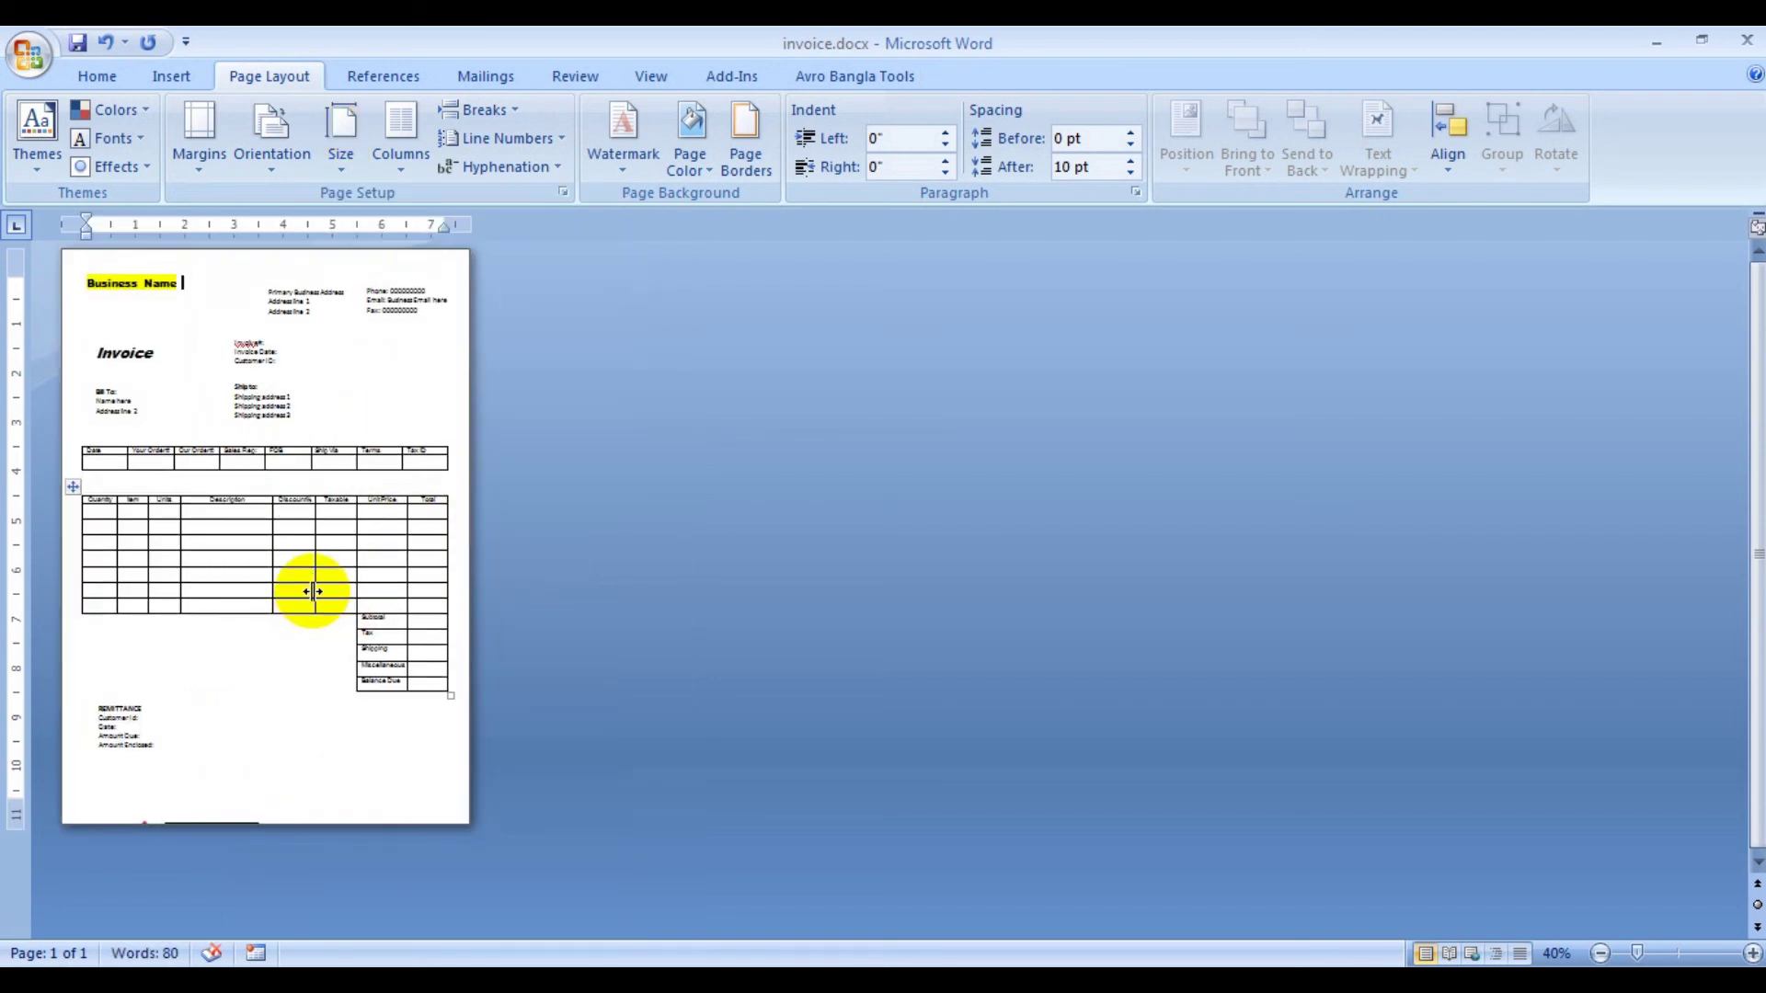
pyautogui.click(79, 43)
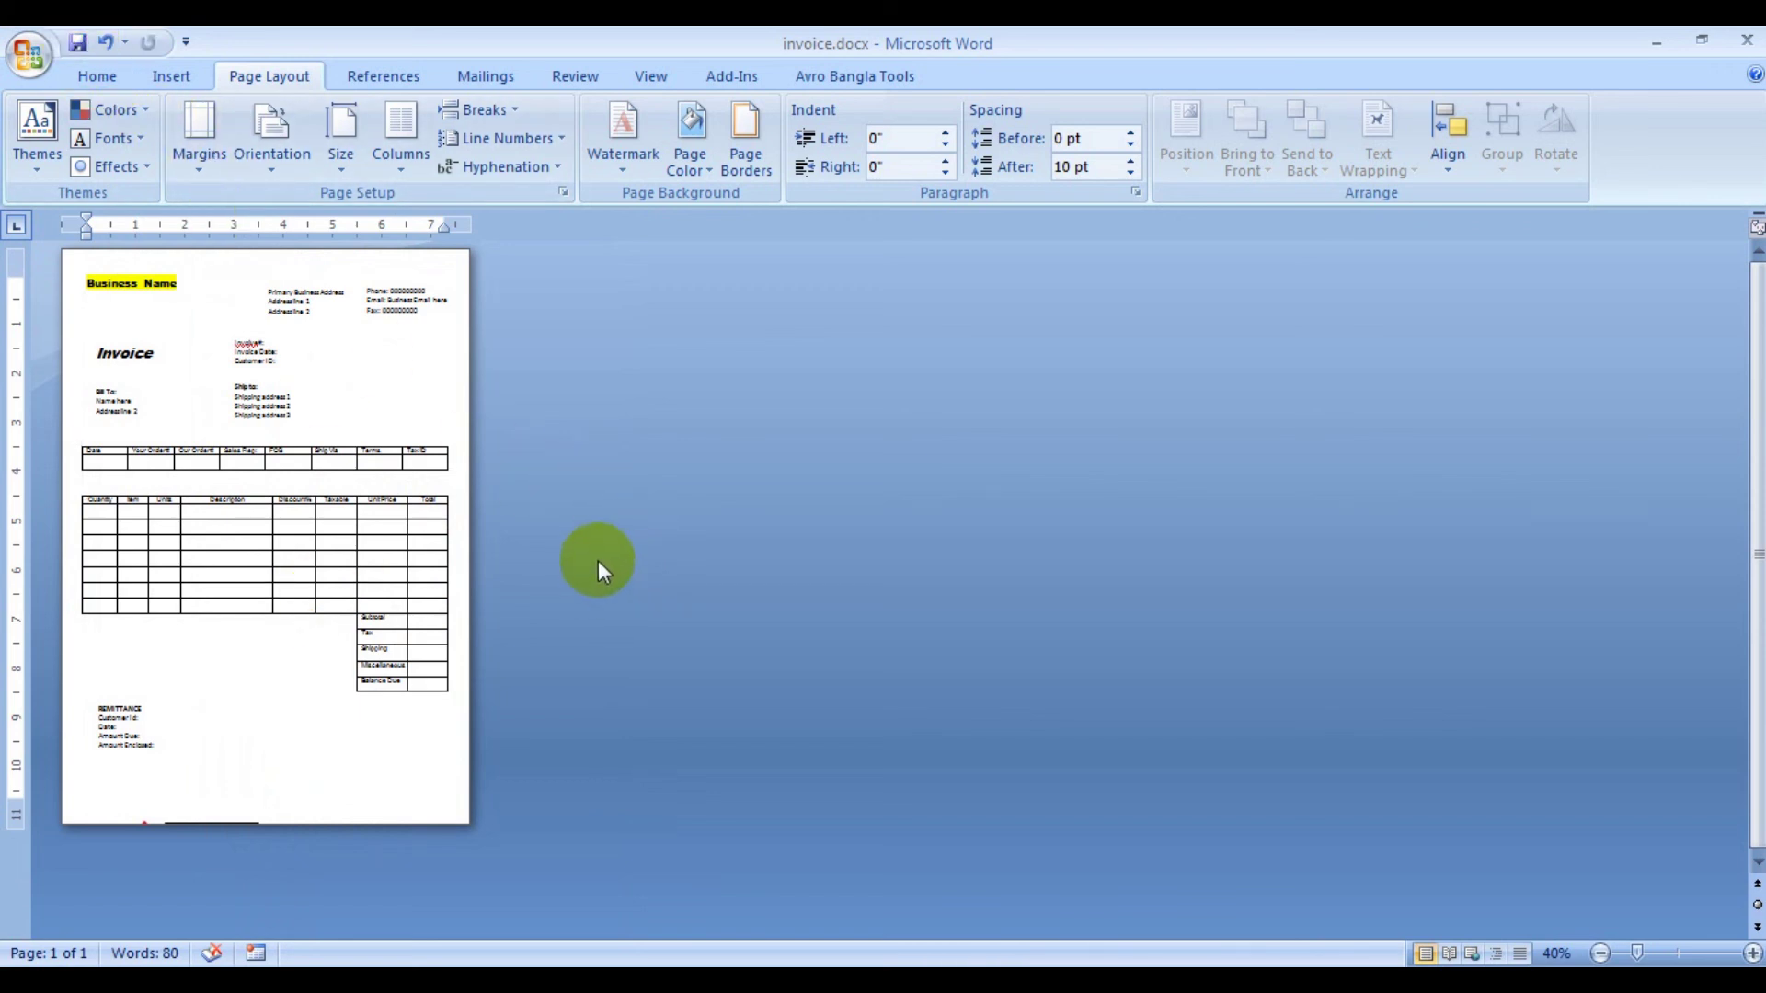
pyautogui.keyDown('ctrl'); pyautogui.scroll(5, 236, 457); pyautogui.keyUp('ctrl')
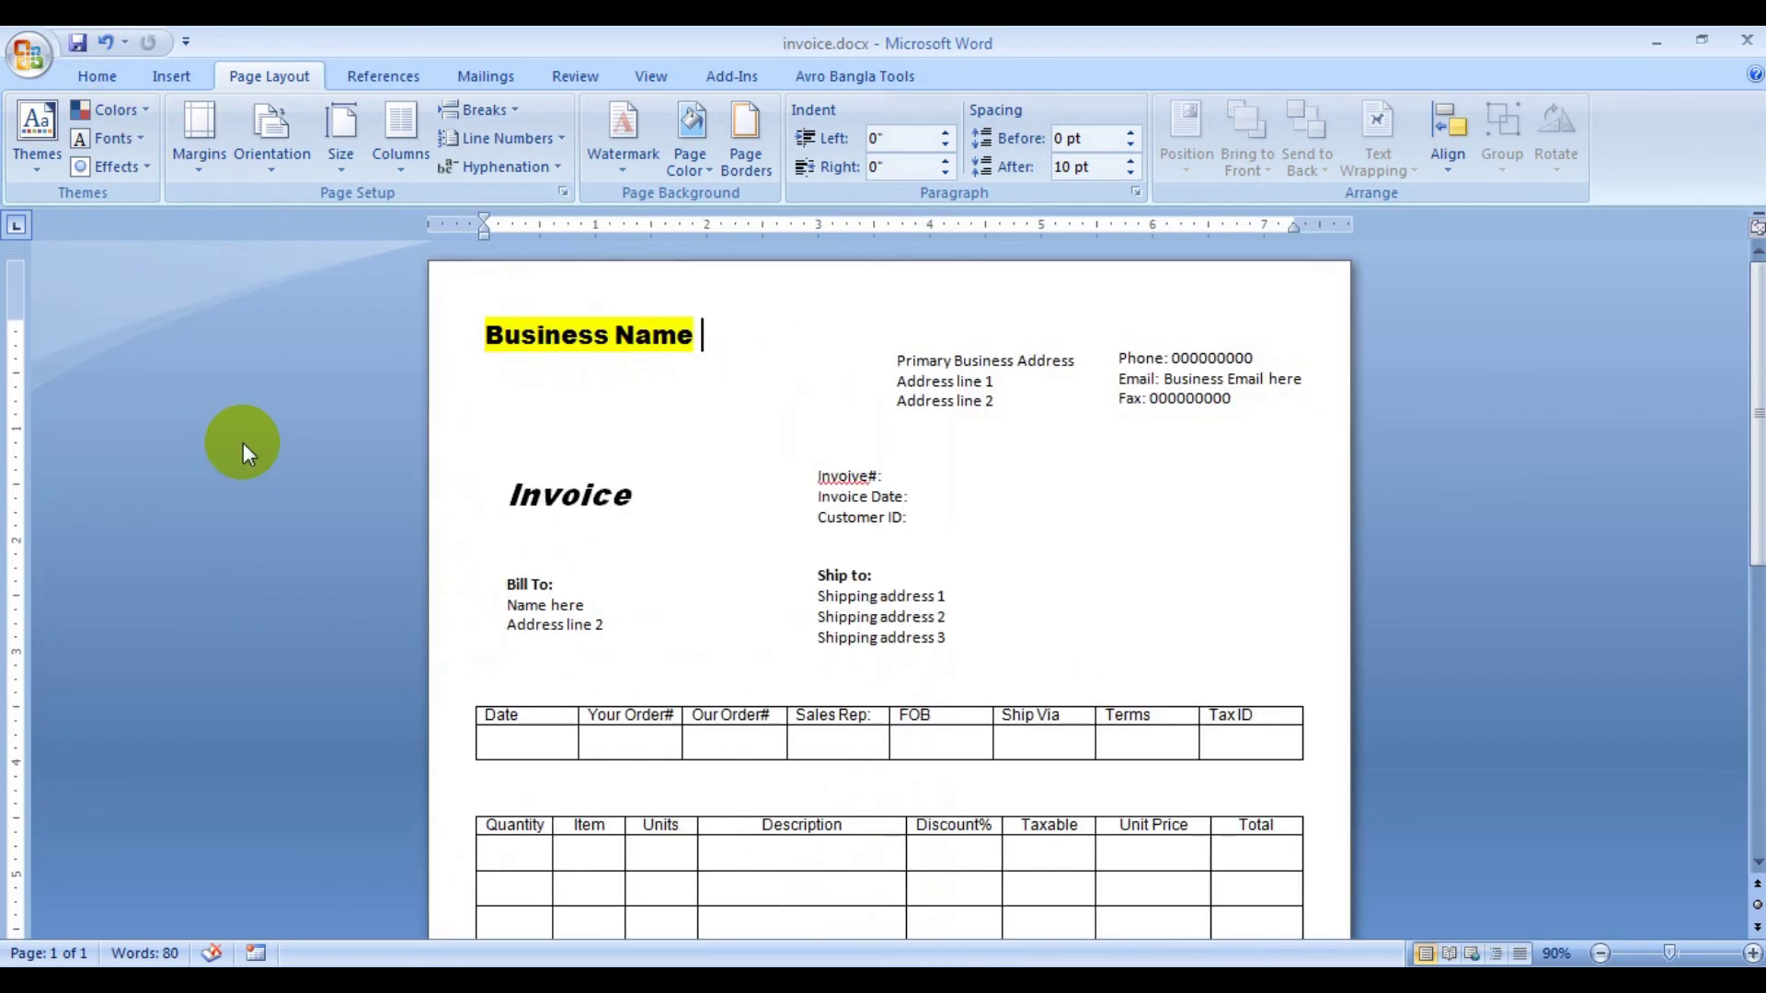
pyautogui.keyDown('ctrl'); pyautogui.scroll(1, 243, 443); pyautogui.keyUp('ctrl')
pyautogui.keyDown('ctrl'); pyautogui.scroll(1, 245, 440); pyautogui.keyUp('ctrl')
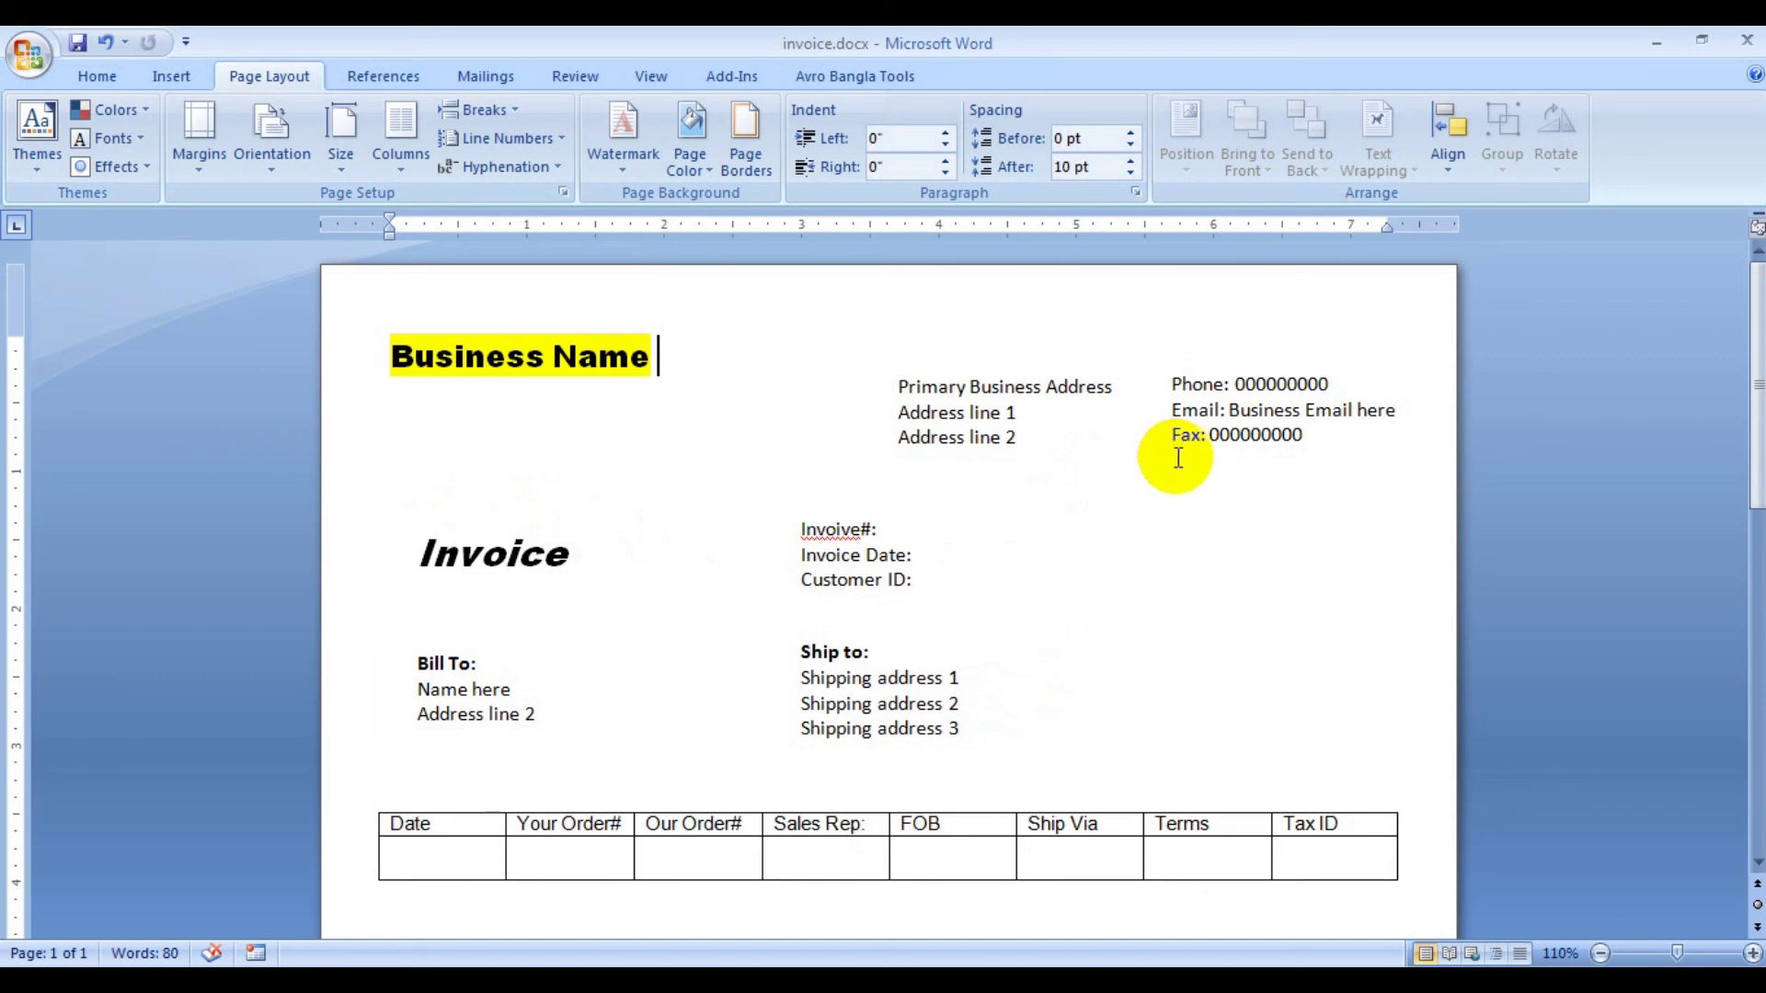
pyautogui.scroll(-2, 1104, 488)
pyautogui.scroll(-2, 1039, 552)
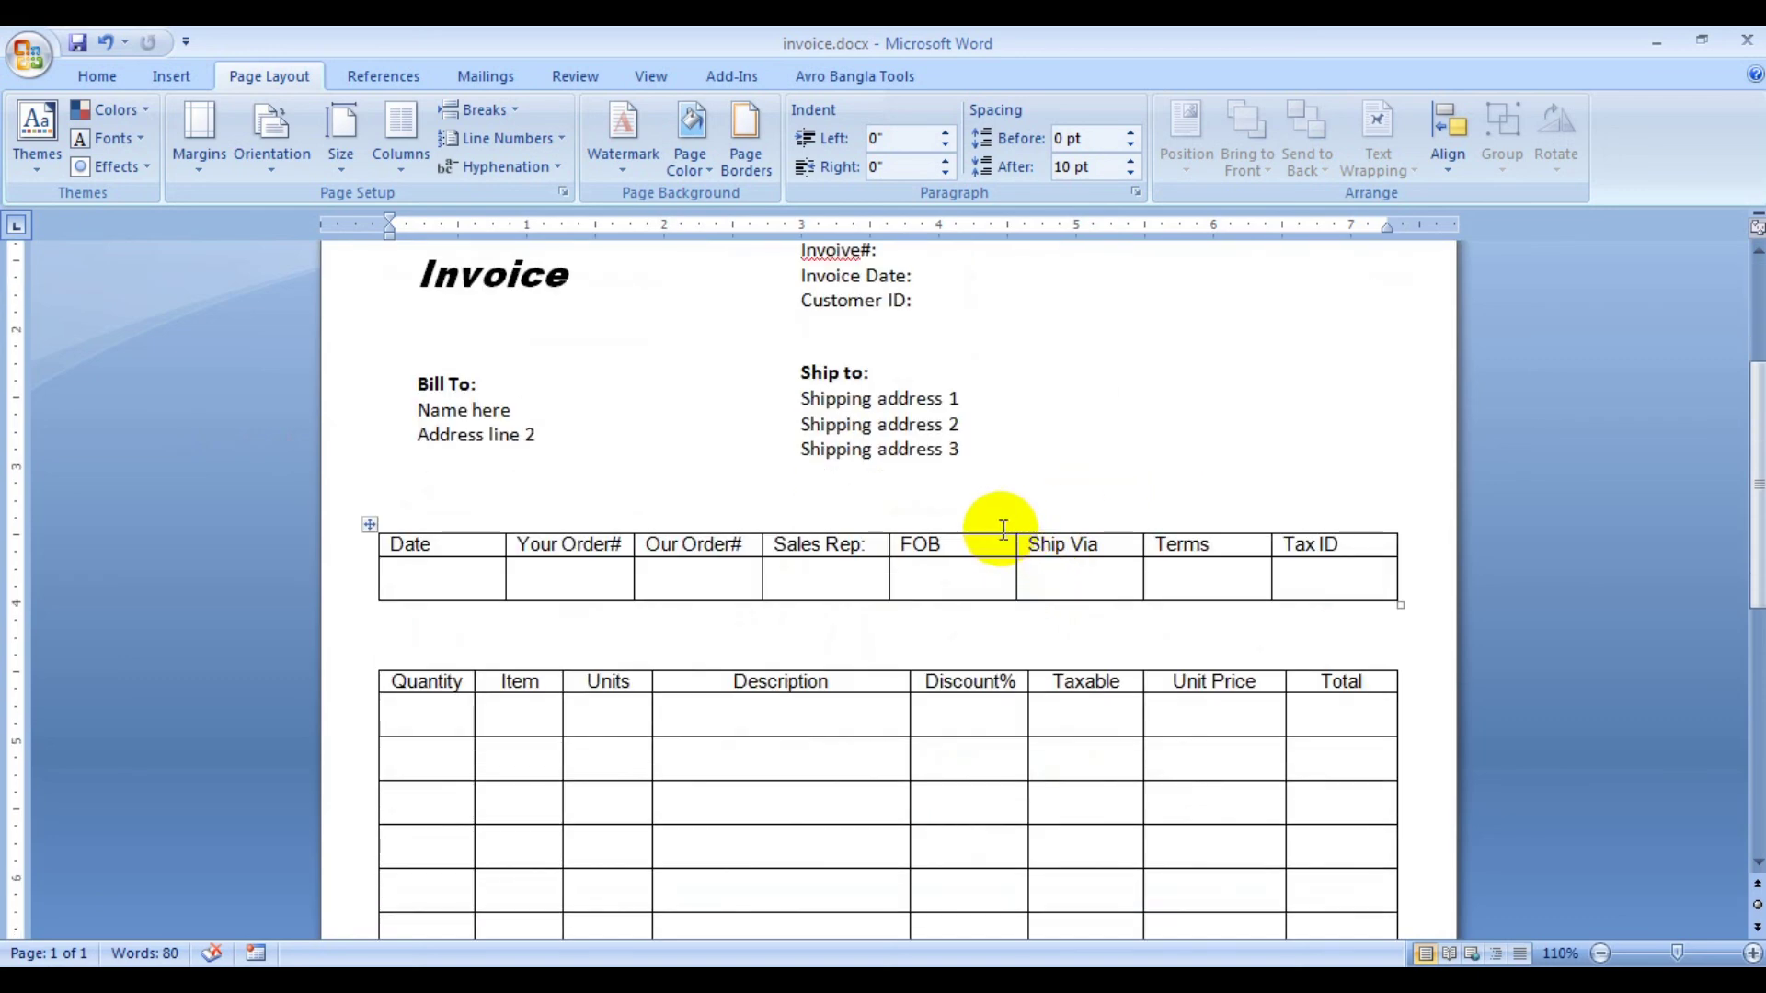
pyautogui.scroll(-1, 994, 526)
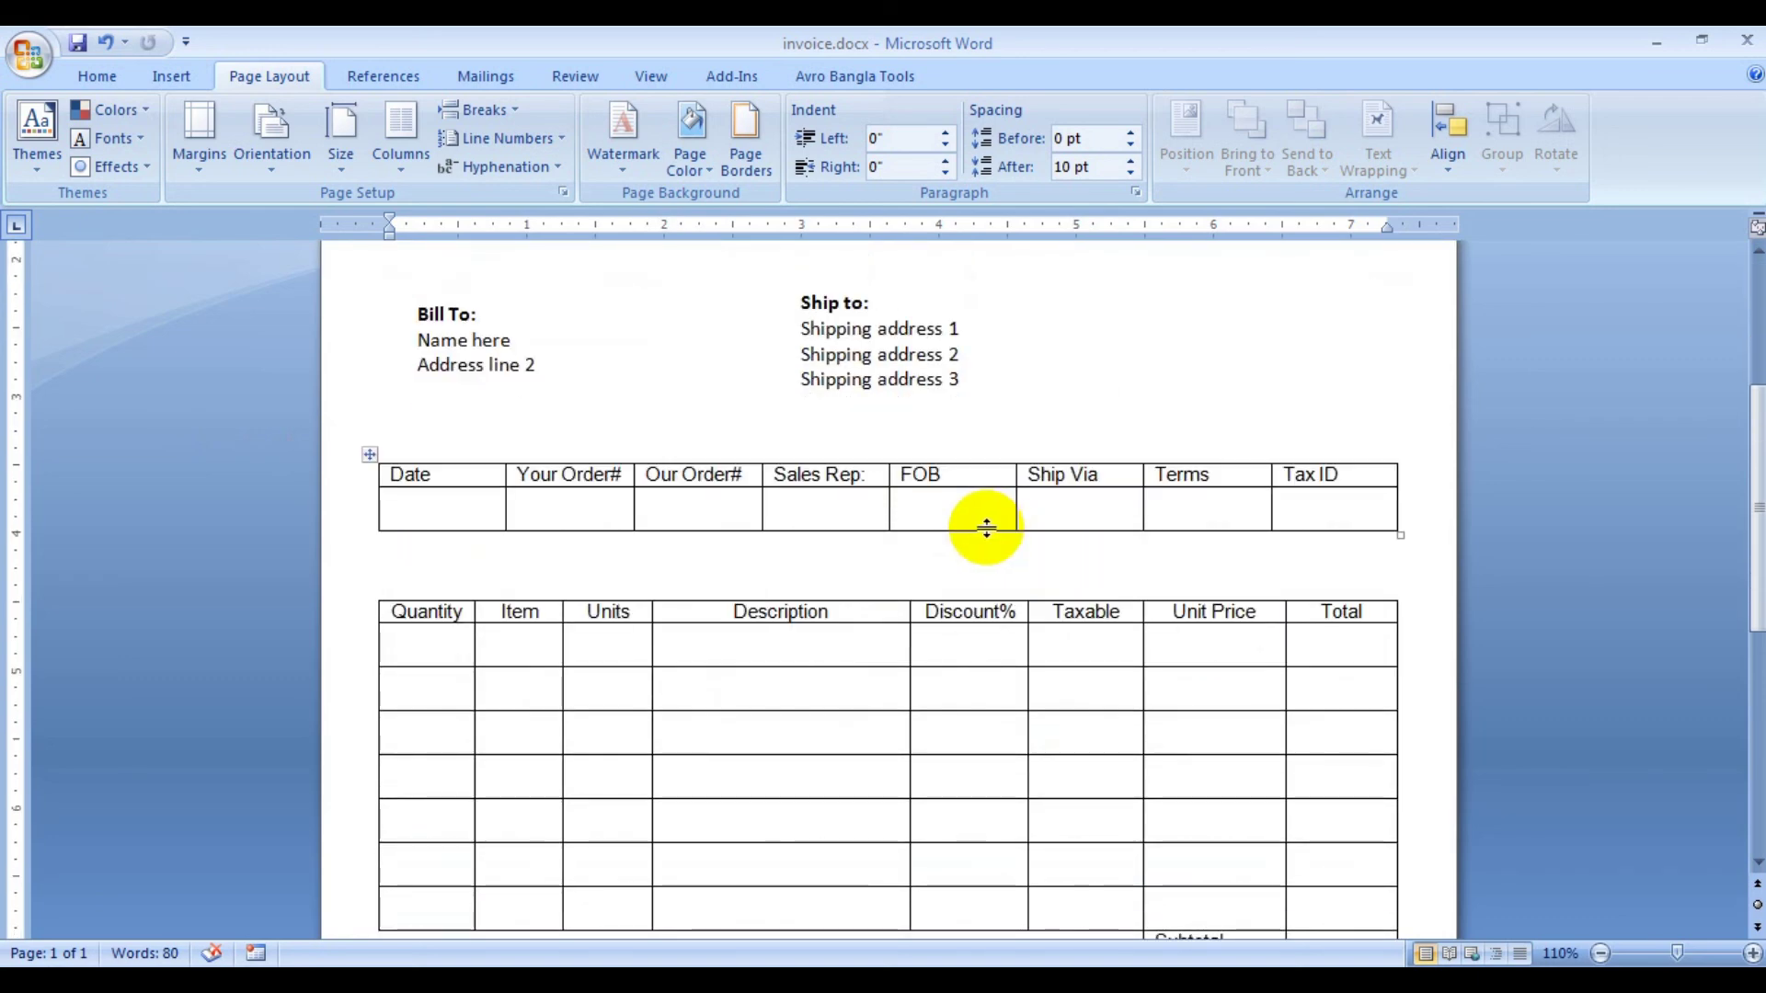
pyautogui.scroll(-5, 986, 527)
pyautogui.scroll(-2, 986, 527)
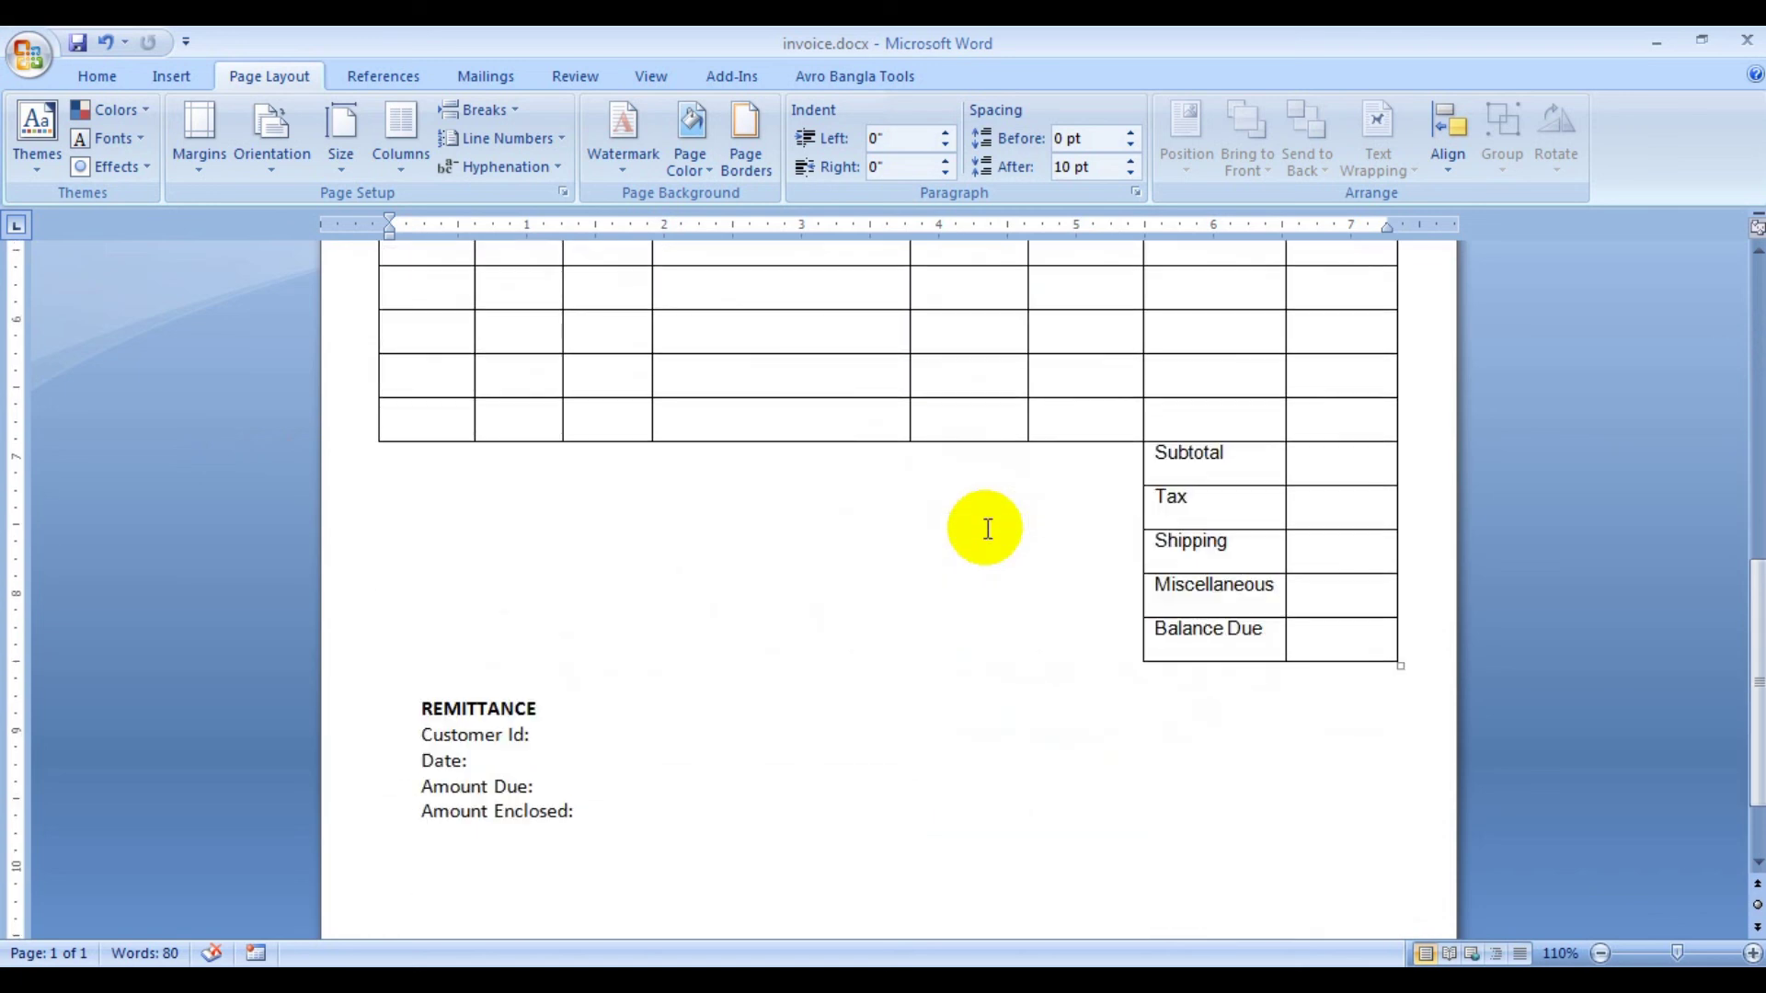
pyautogui.scroll(-2, 986, 527)
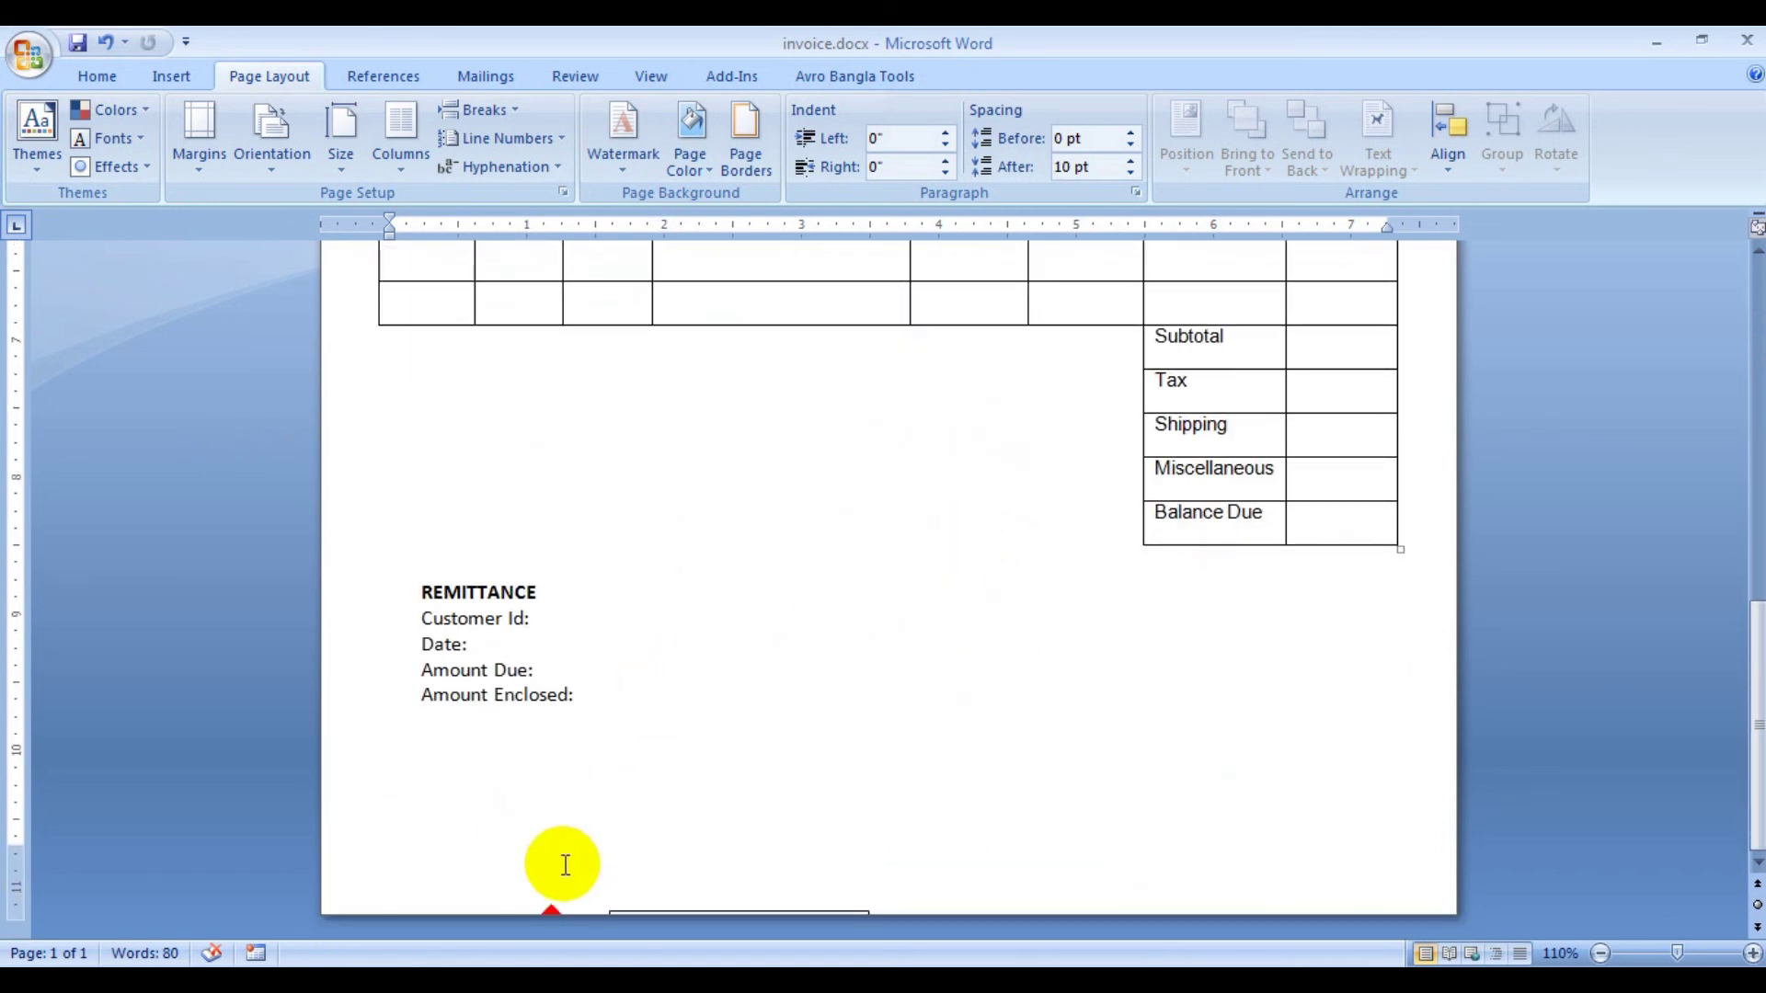
# - Move the red diamond and Organization box together up and right, beneath the REMITTANCE lines
pyautogui.click(552, 911)
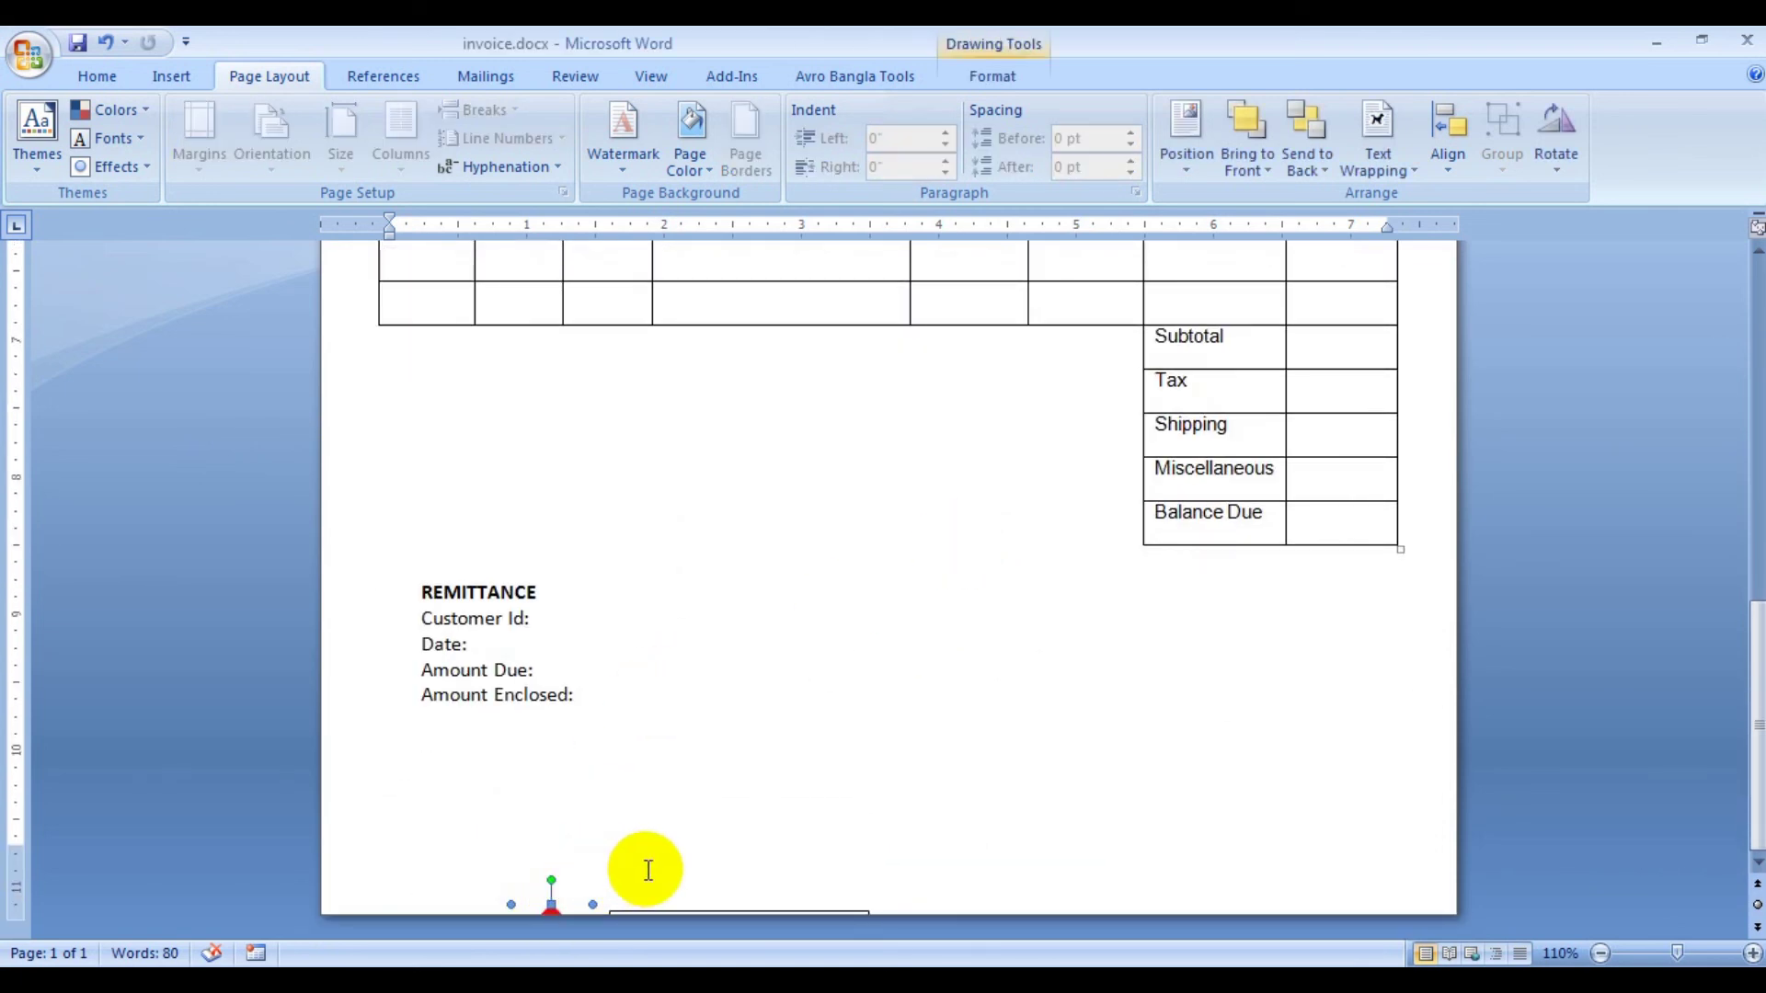
pyautogui.keyDown('shift'); pyautogui.click(670, 908); pyautogui.keyUp('shift')
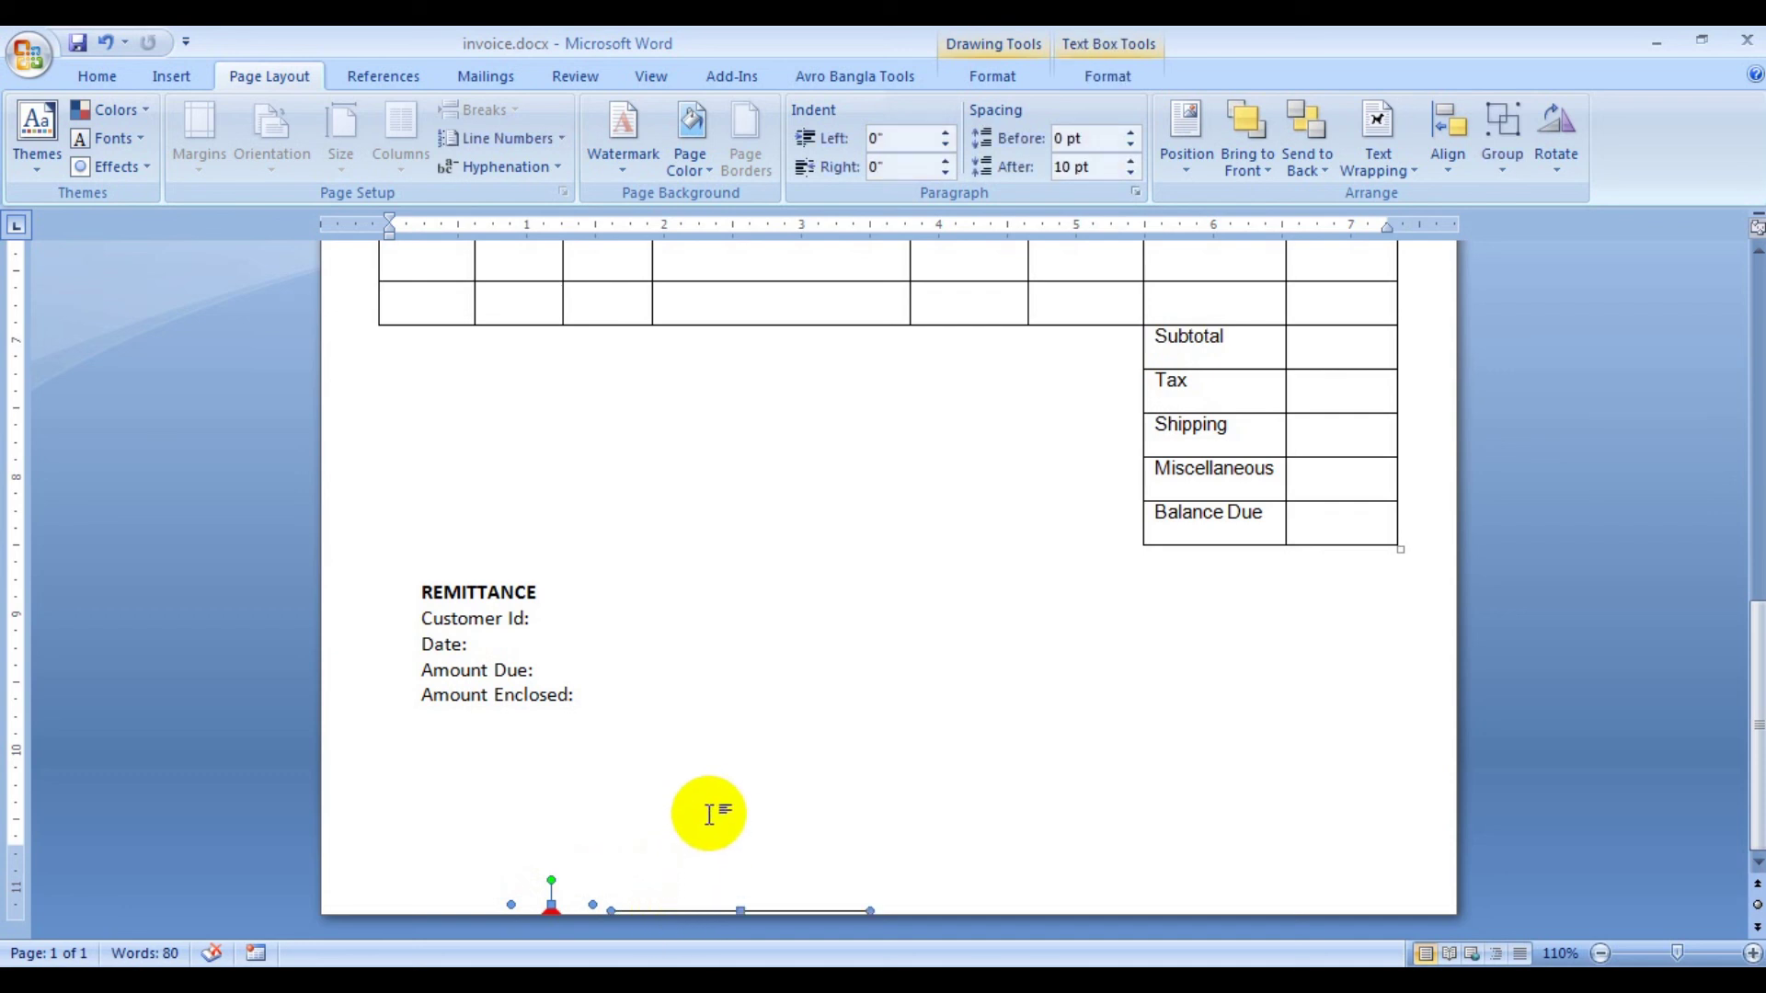
pyautogui.press('Up')
pyautogui.press('Up')
pyautogui.press('Up')
pyautogui.press('Up')
pyautogui.press('Up')
pyautogui.press('Up')
pyautogui.press('Up')
pyautogui.press('Up')
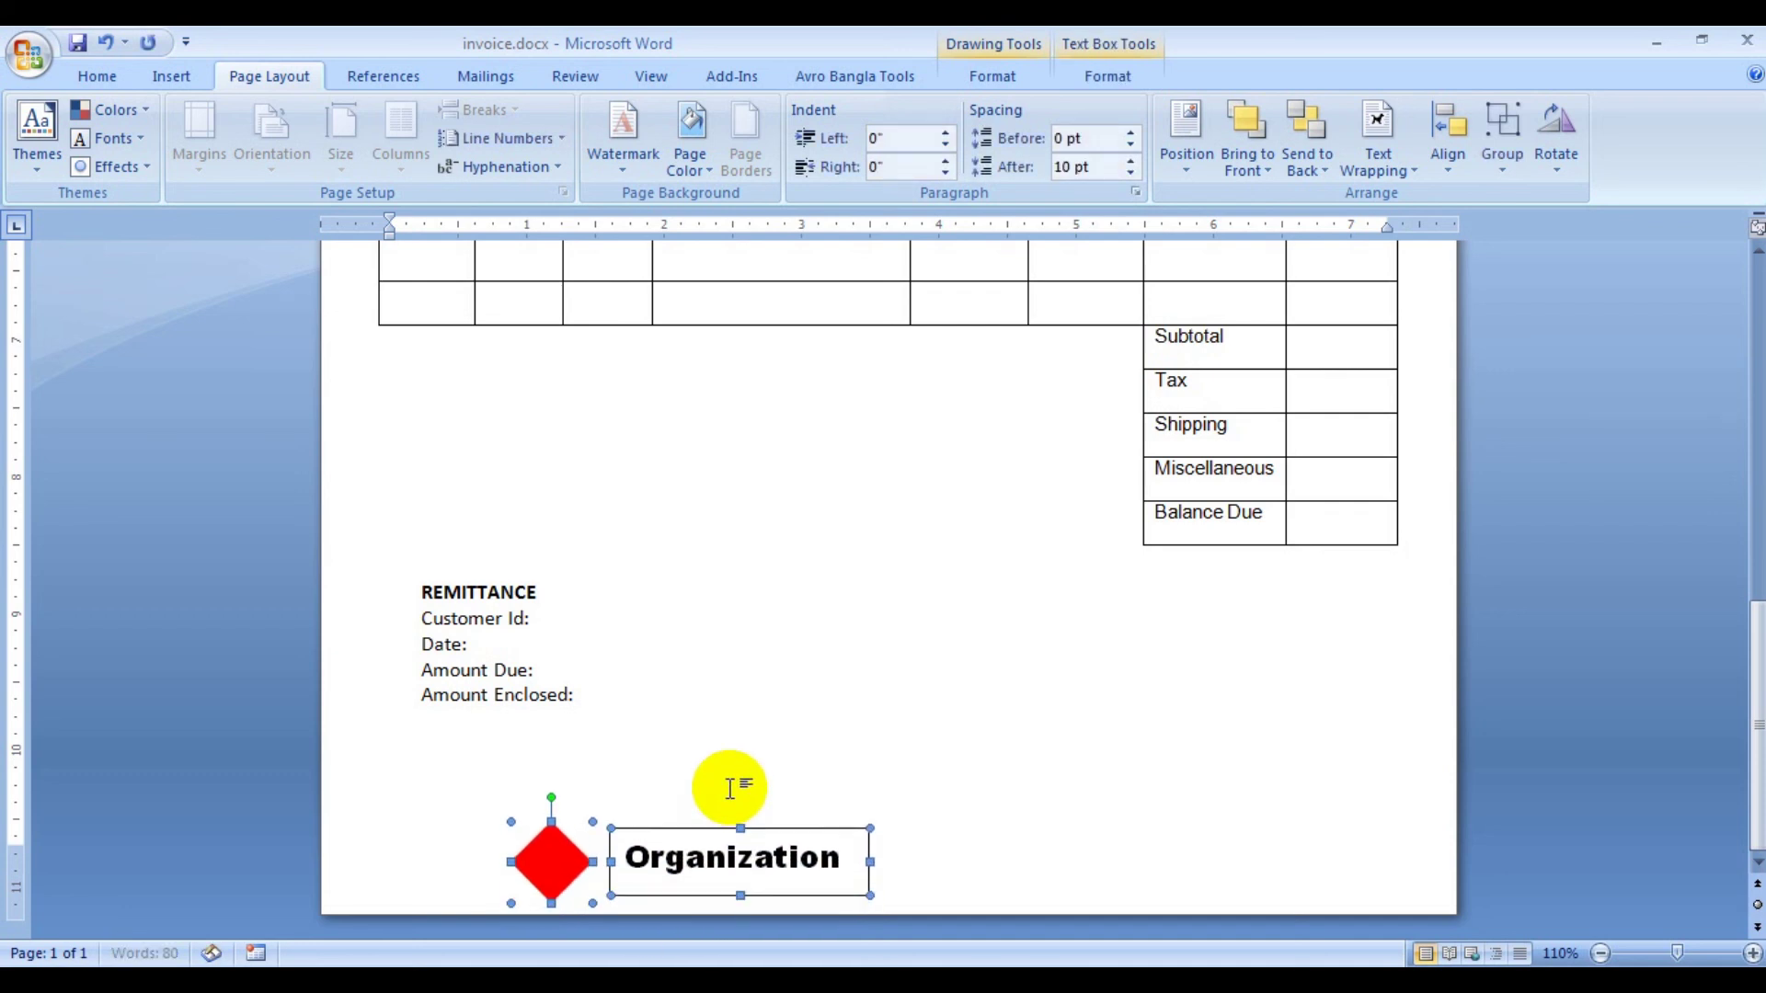
pyautogui.press('Up')
pyautogui.press('Up')
pyautogui.press('Up')
pyautogui.press('Up')
pyautogui.press('Up')
pyautogui.press('Up')
pyautogui.press('Up')
pyautogui.press('Up')
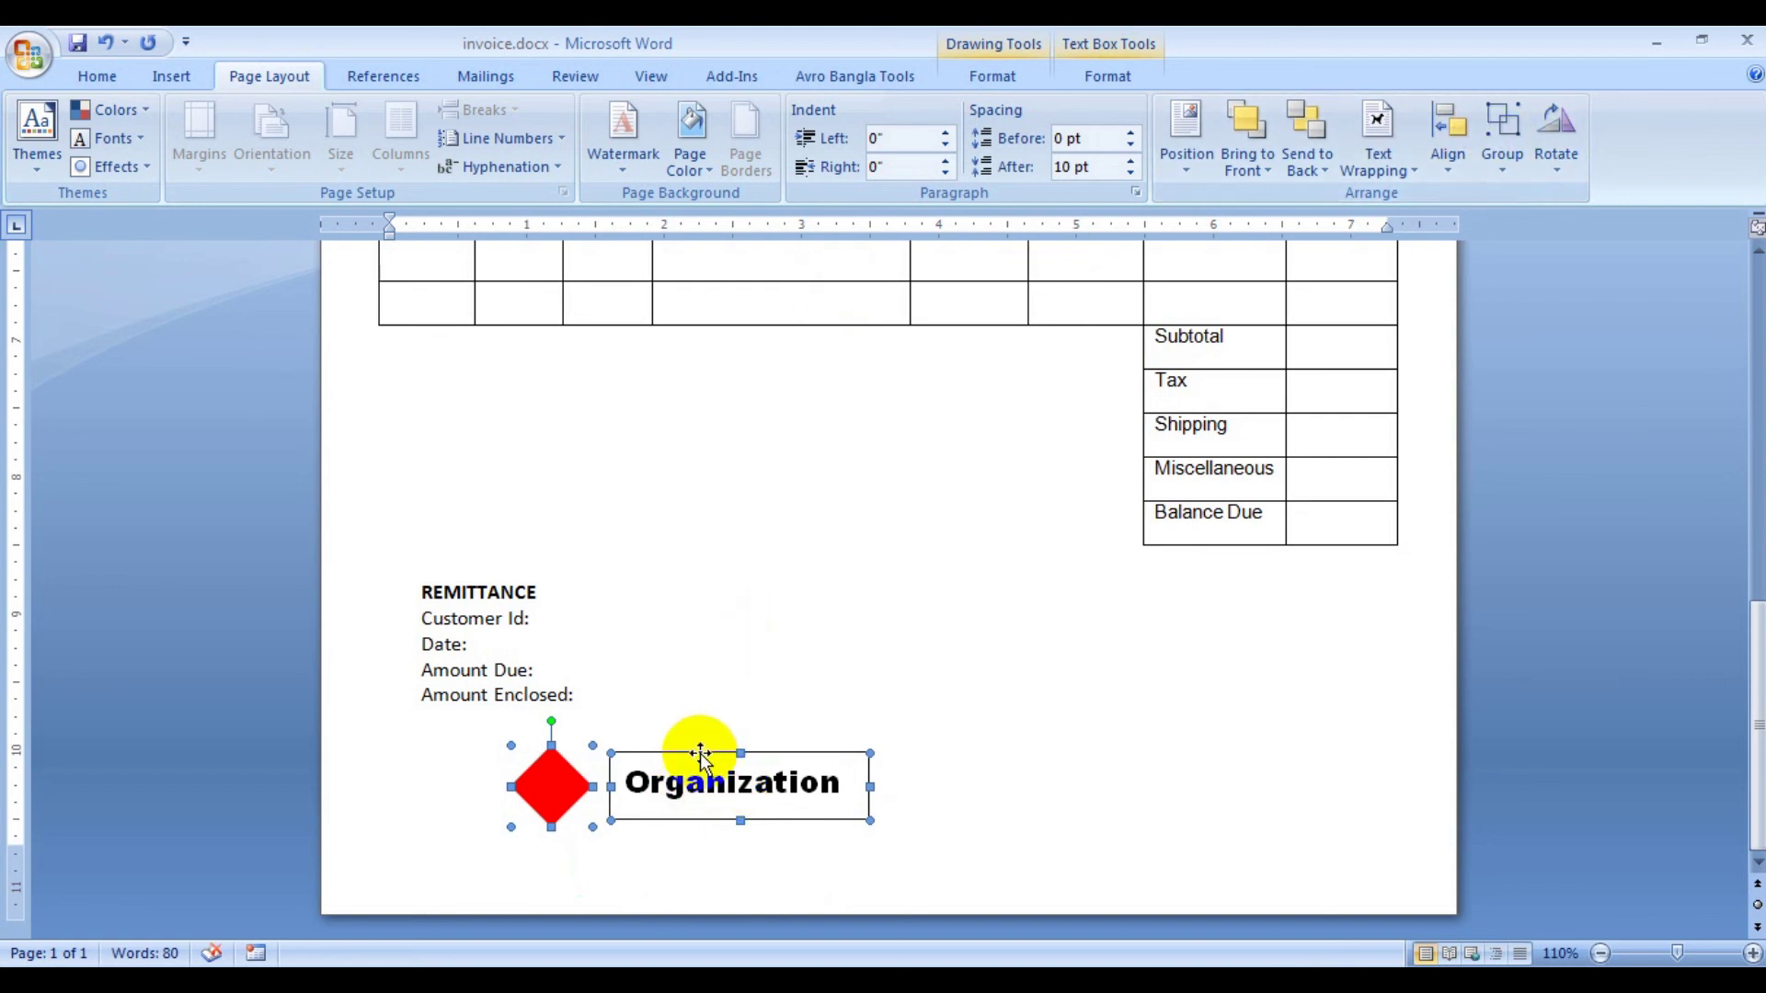
pyautogui.moveTo(701, 754); pyautogui.dragTo(896, 739)
pyautogui.click(886, 678)
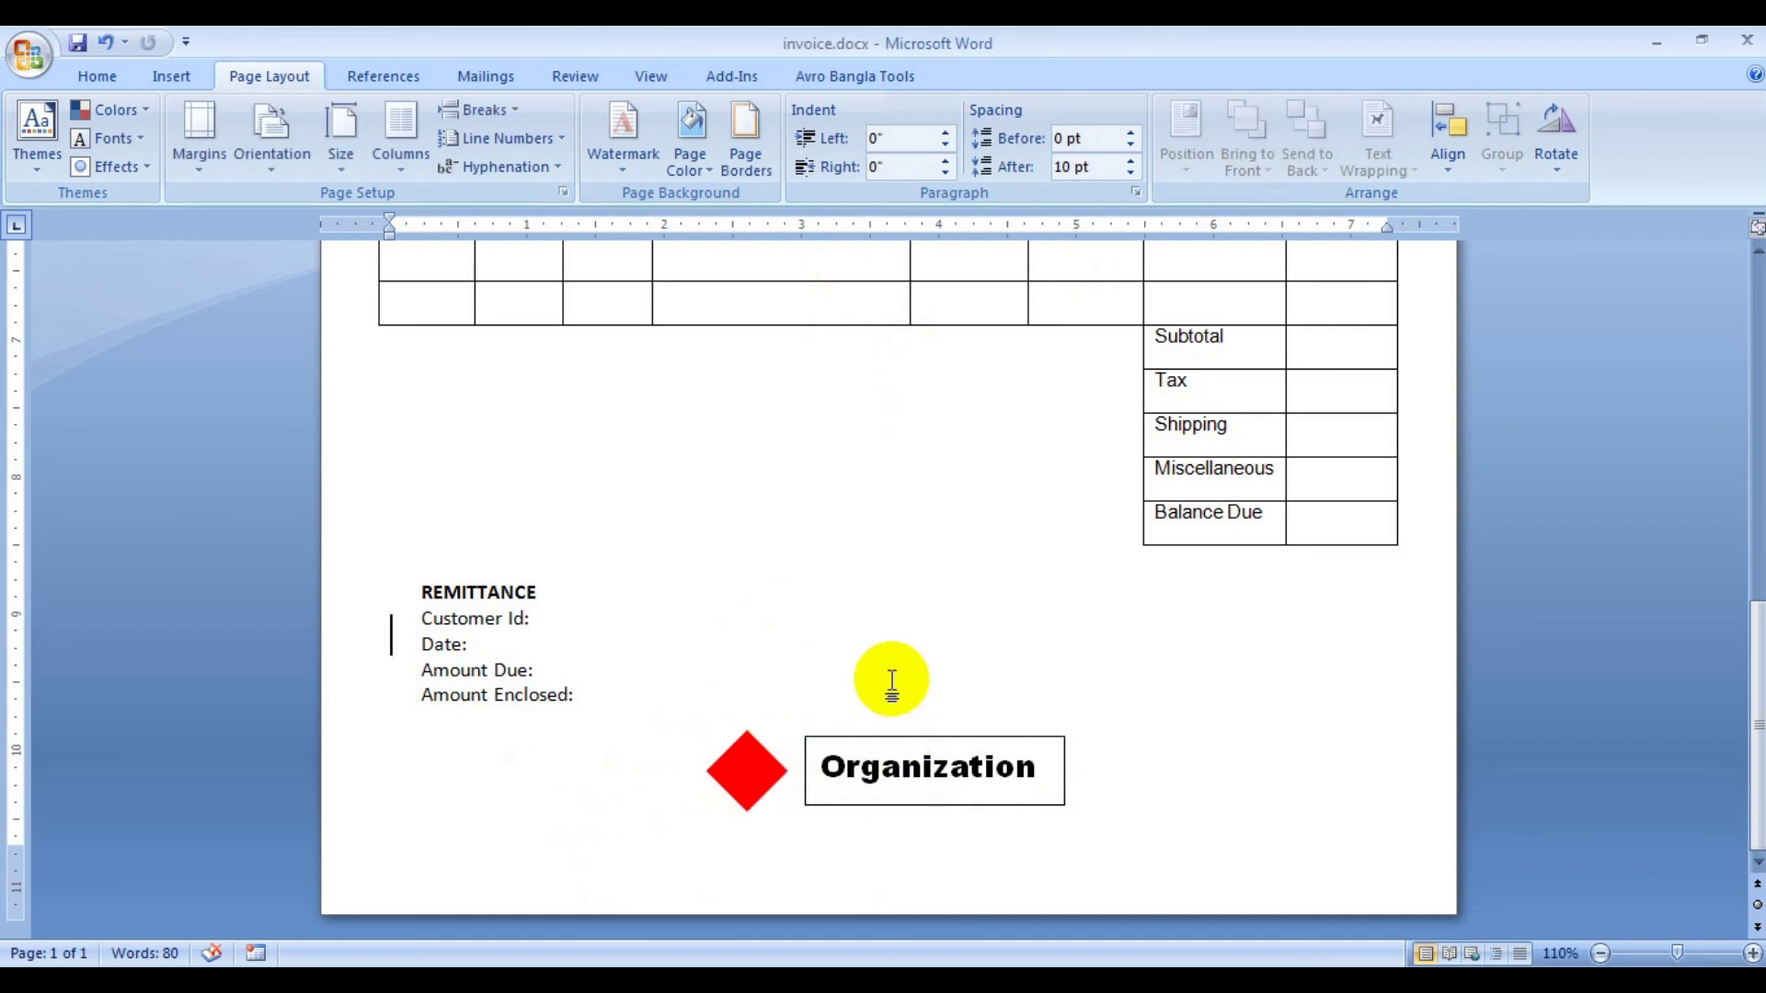
pyautogui.keyDown('ctrl'); pyautogui.scroll(-2, 961, 618); pyautogui.keyUp('ctrl')
pyautogui.keyDown('ctrl'); pyautogui.scroll(-3, 953, 618); pyautogui.keyUp('ctrl')
pyautogui.keyDown('ctrl'); pyautogui.scroll(-2, 950, 620); pyautogui.keyUp('ctrl')
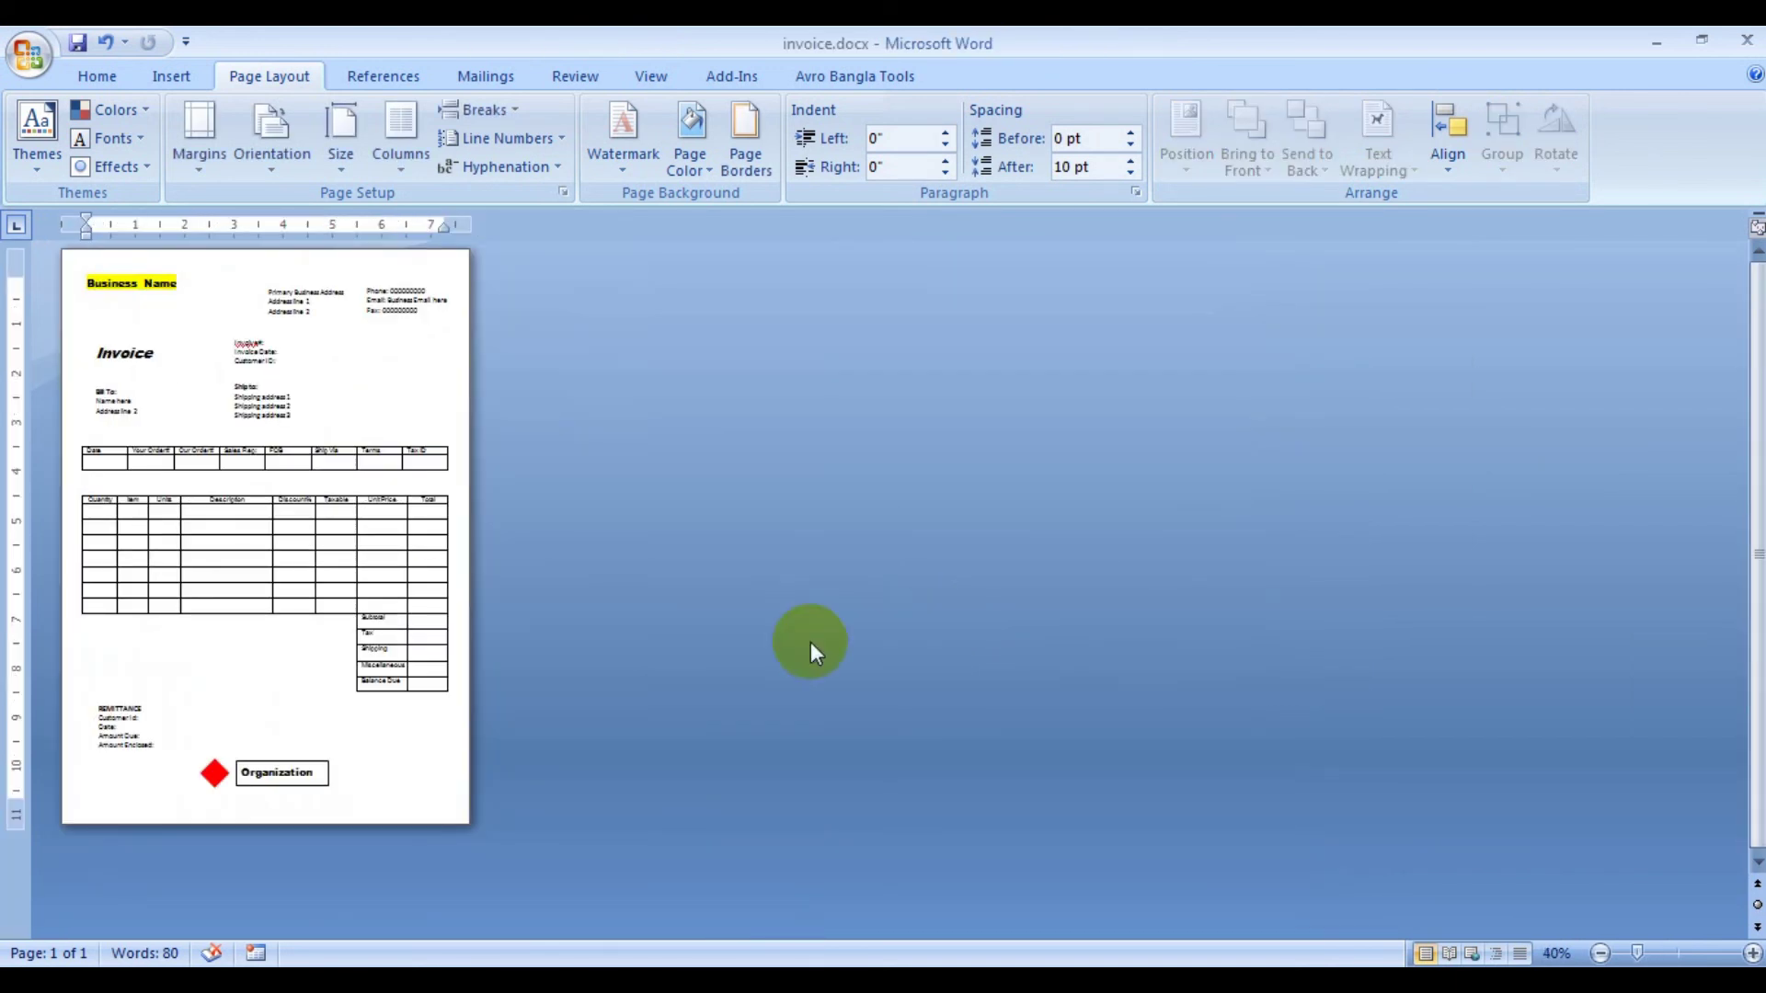
# - Apply a light peach page colour and set the Organization text box to No Fill
pyautogui.click(703, 161)
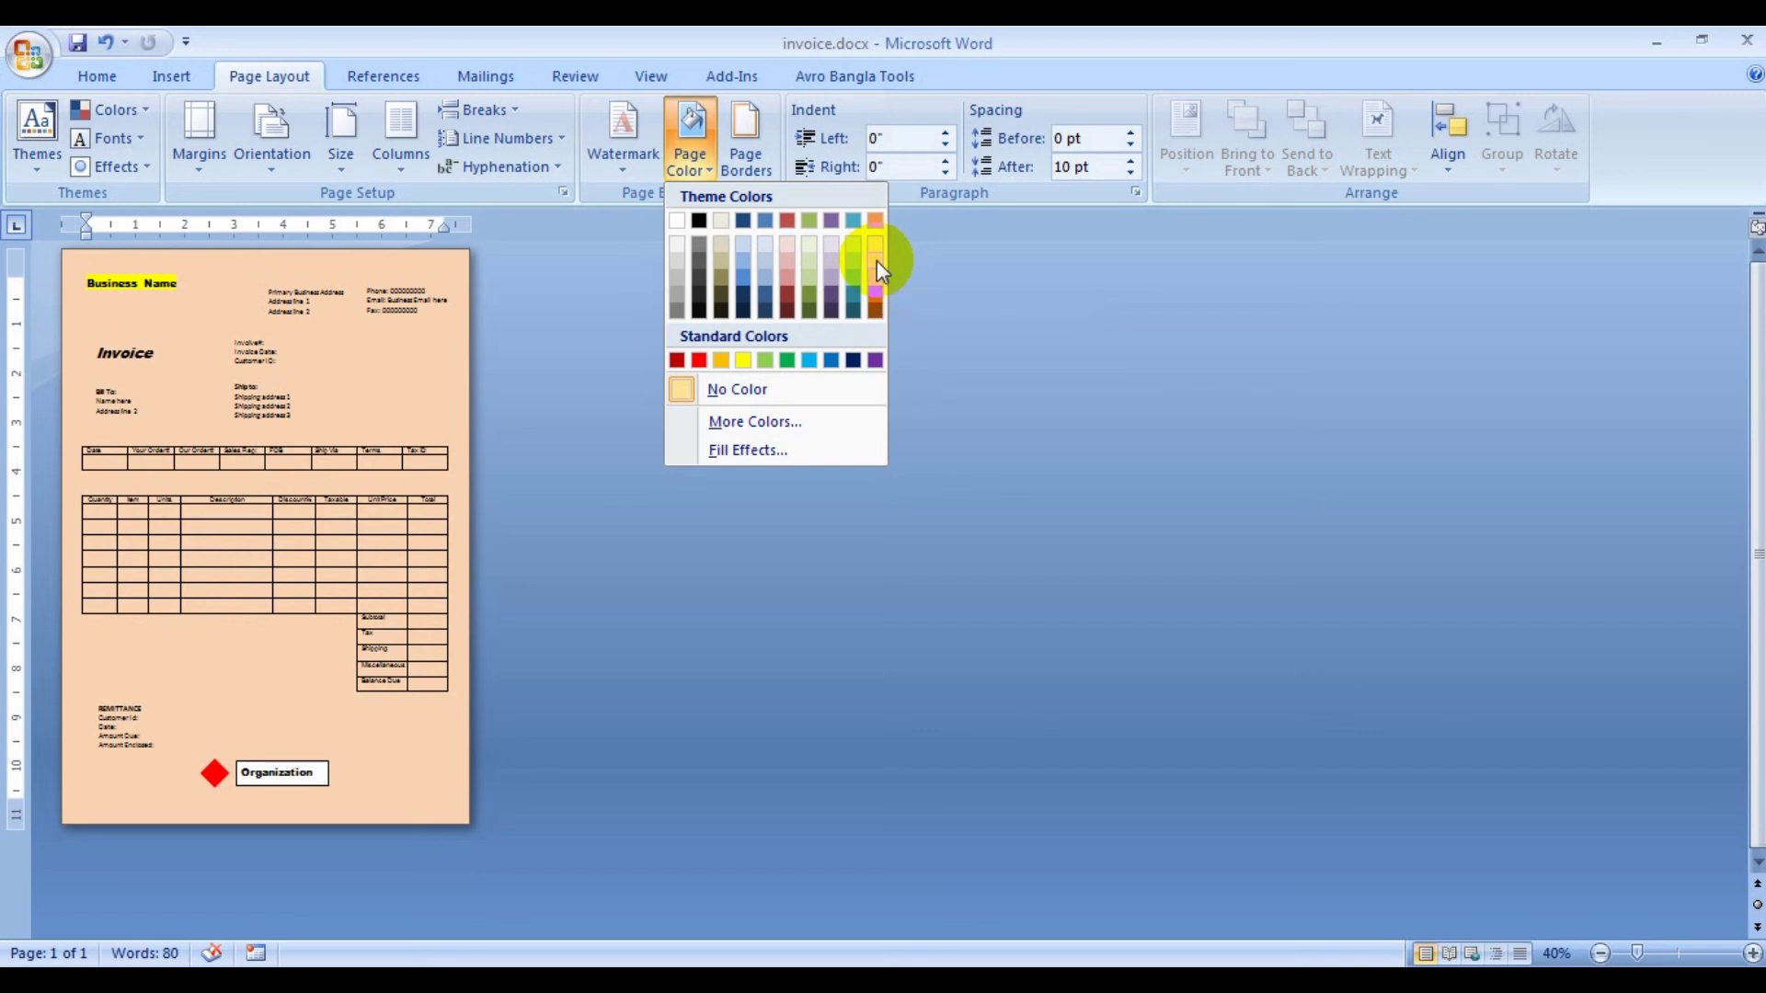
pyautogui.click(870, 250)
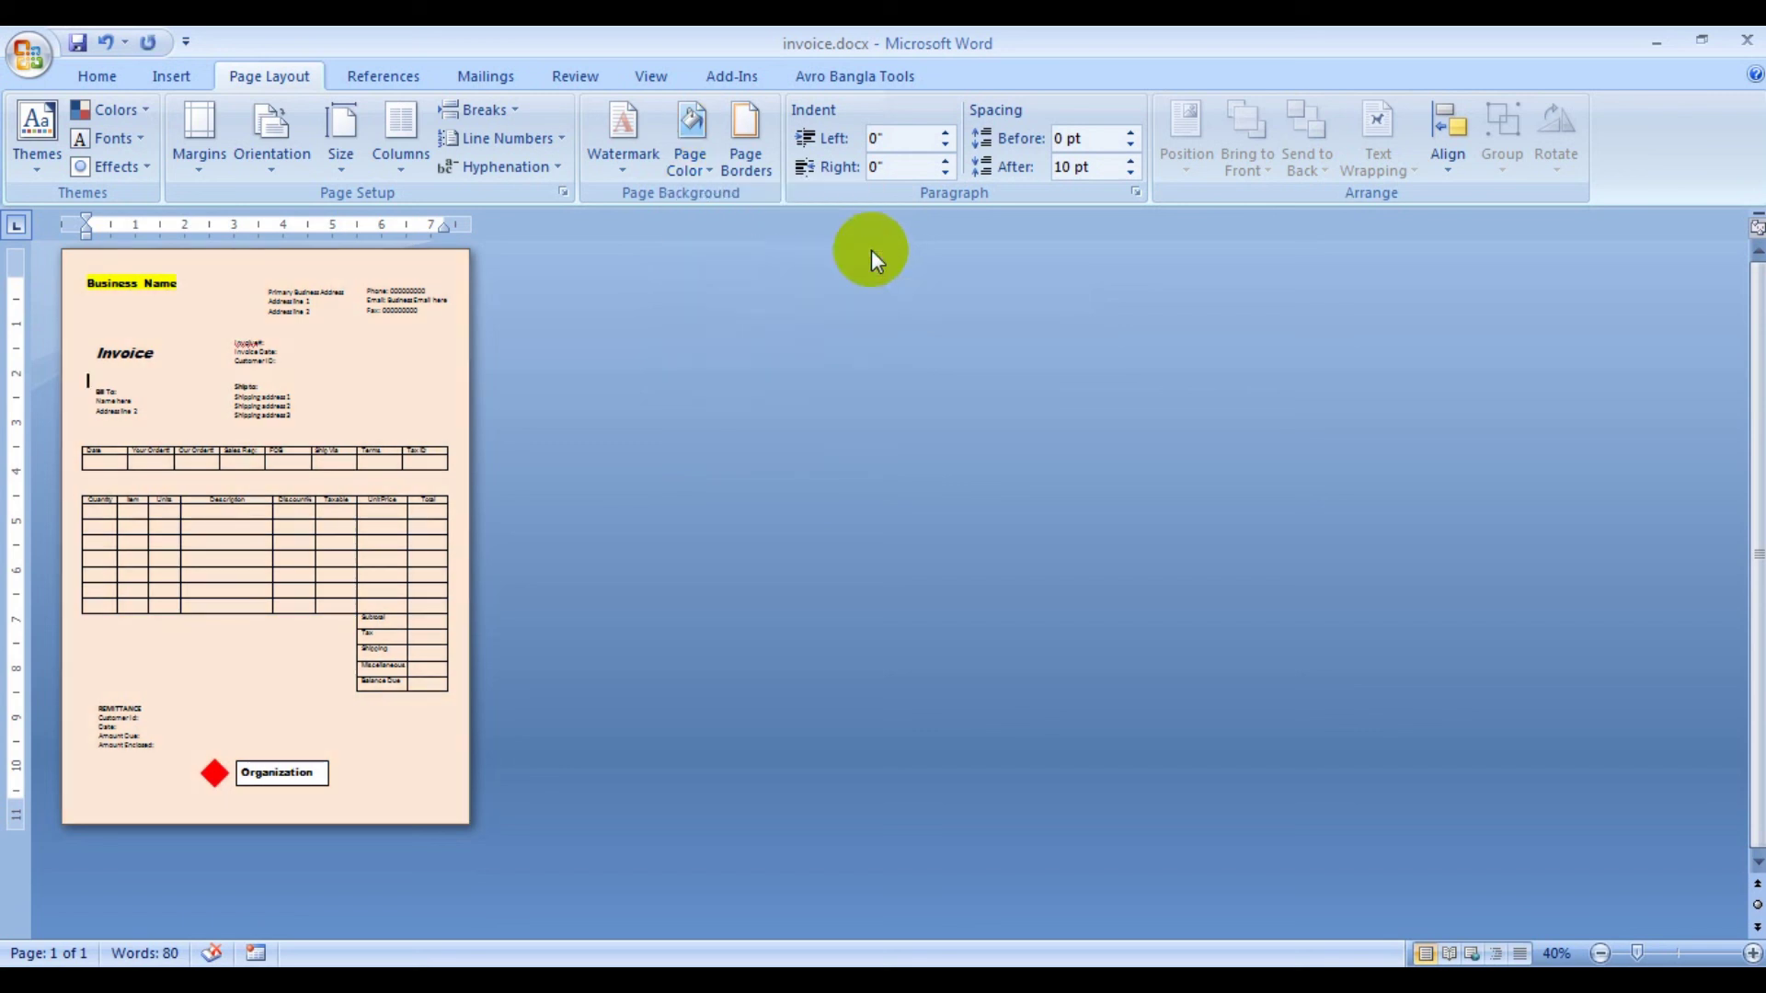
pyautogui.click(302, 767)
pyautogui.click(991, 75)
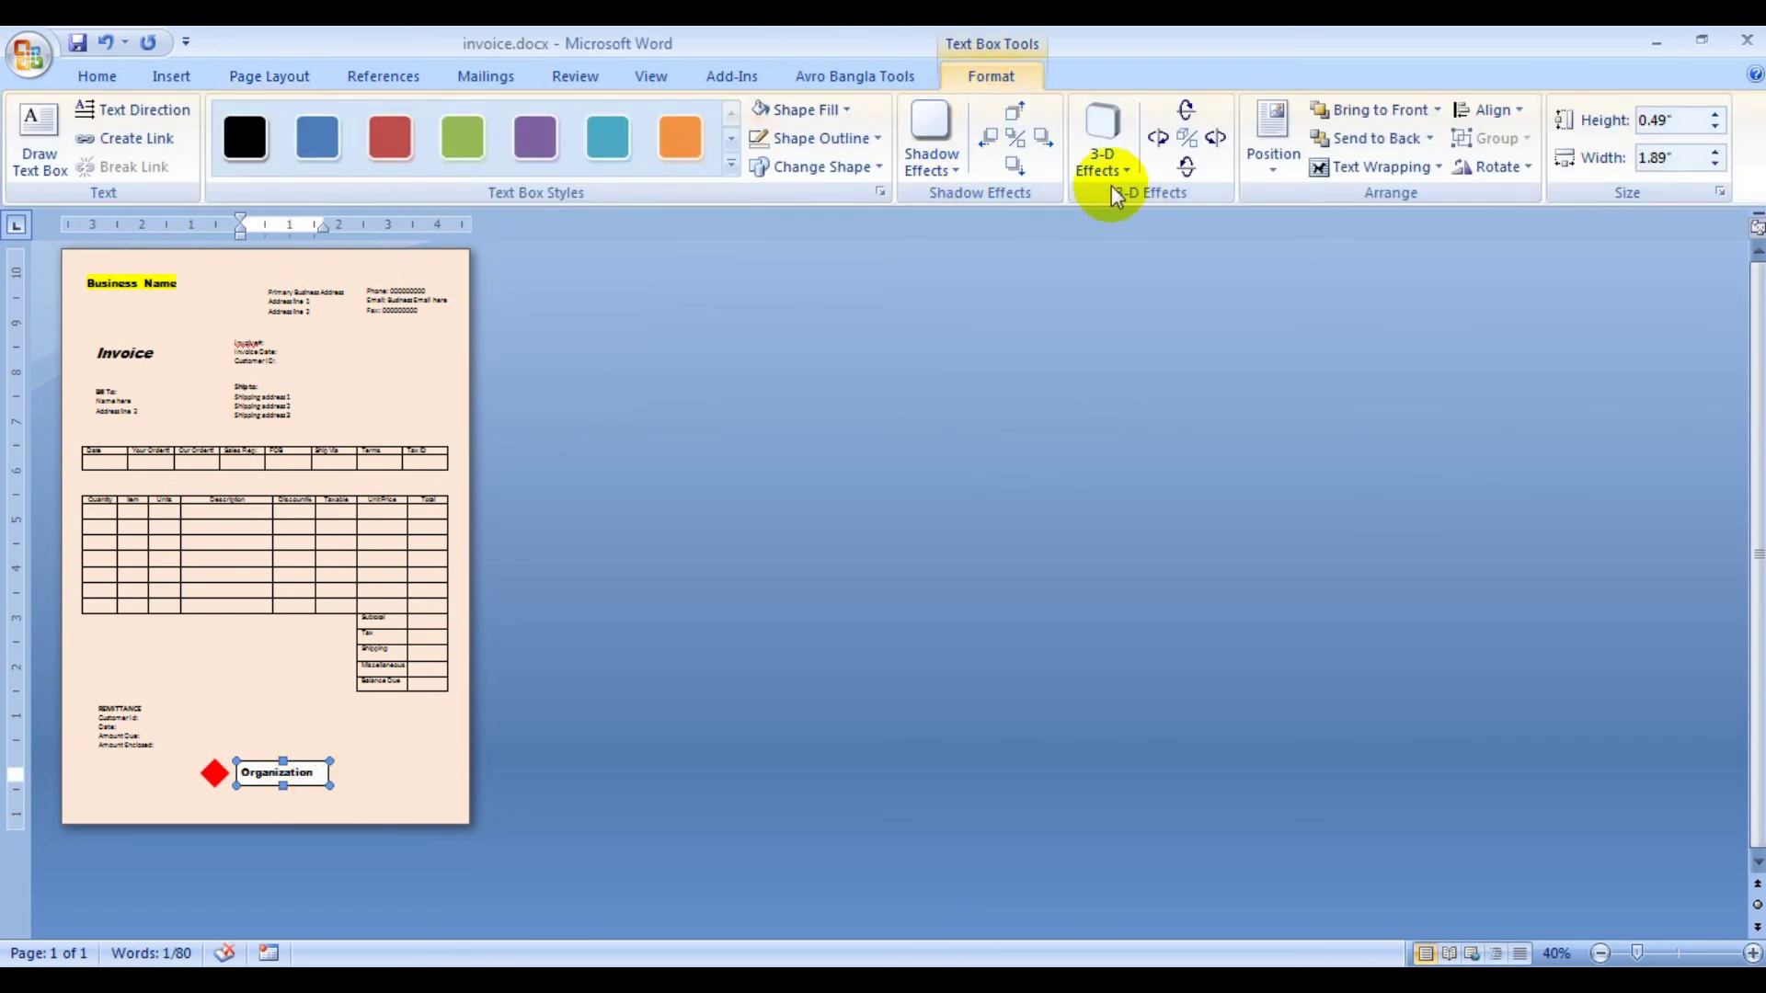
pyautogui.click(806, 110)
pyautogui.click(817, 333)
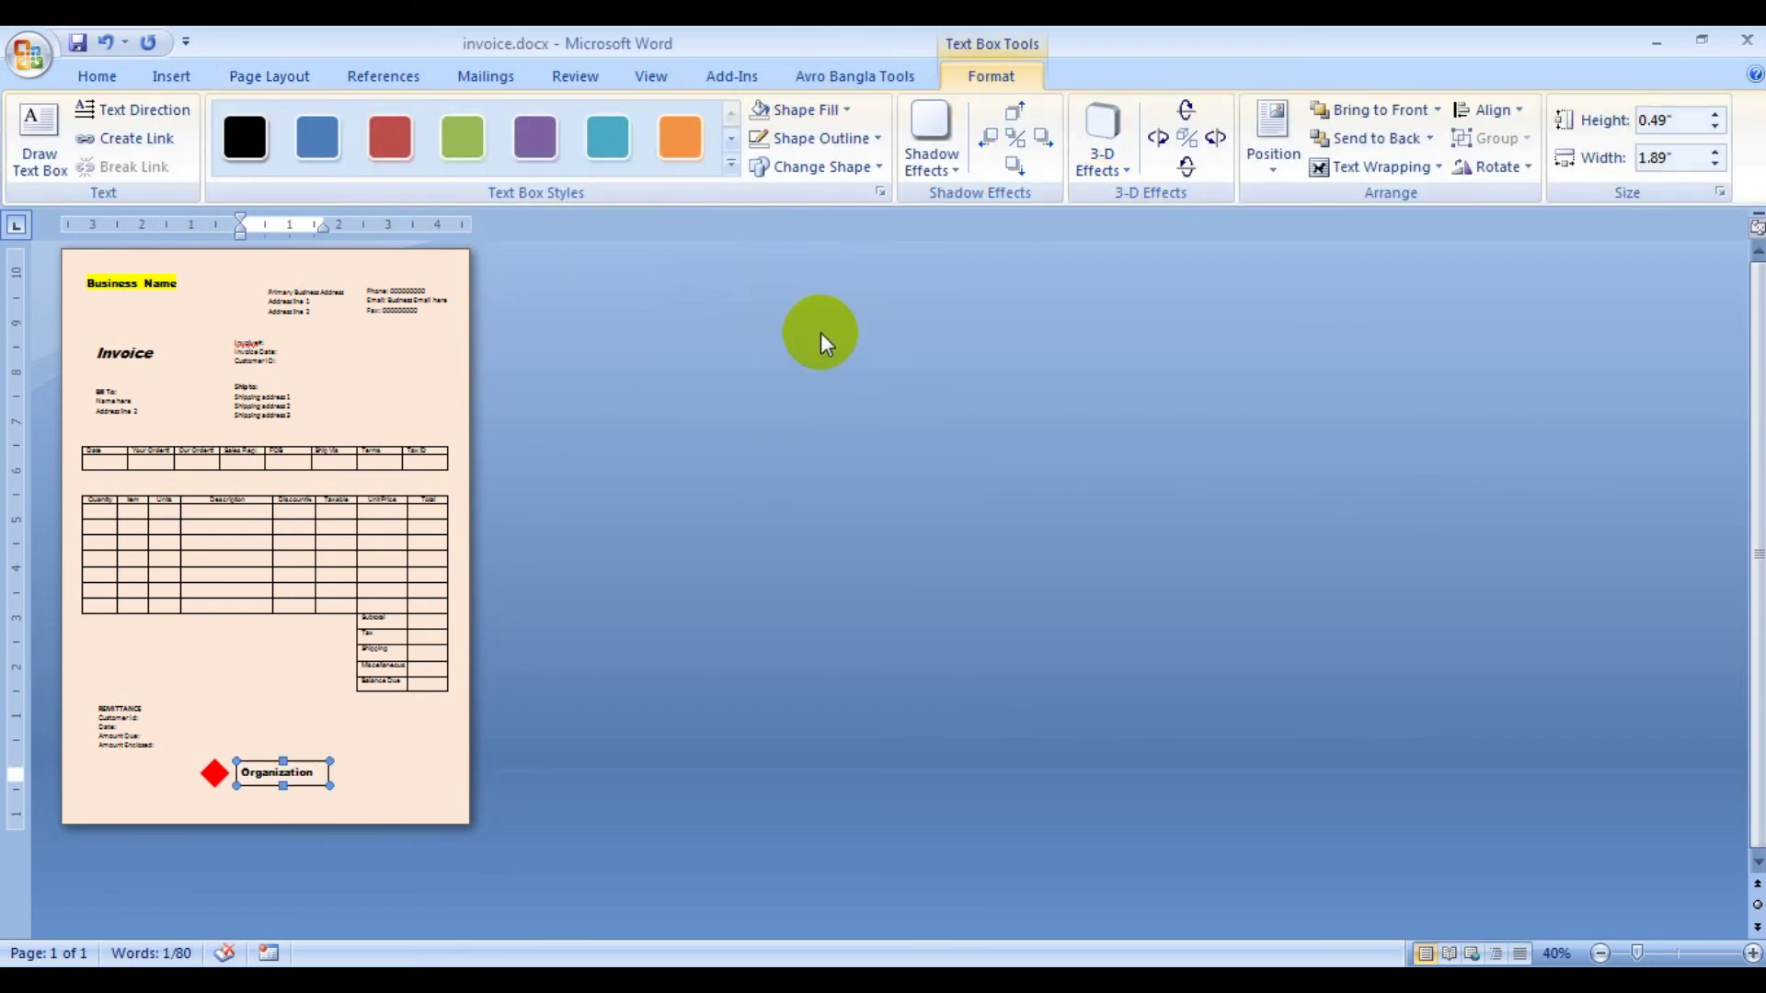
pyautogui.click(644, 653)
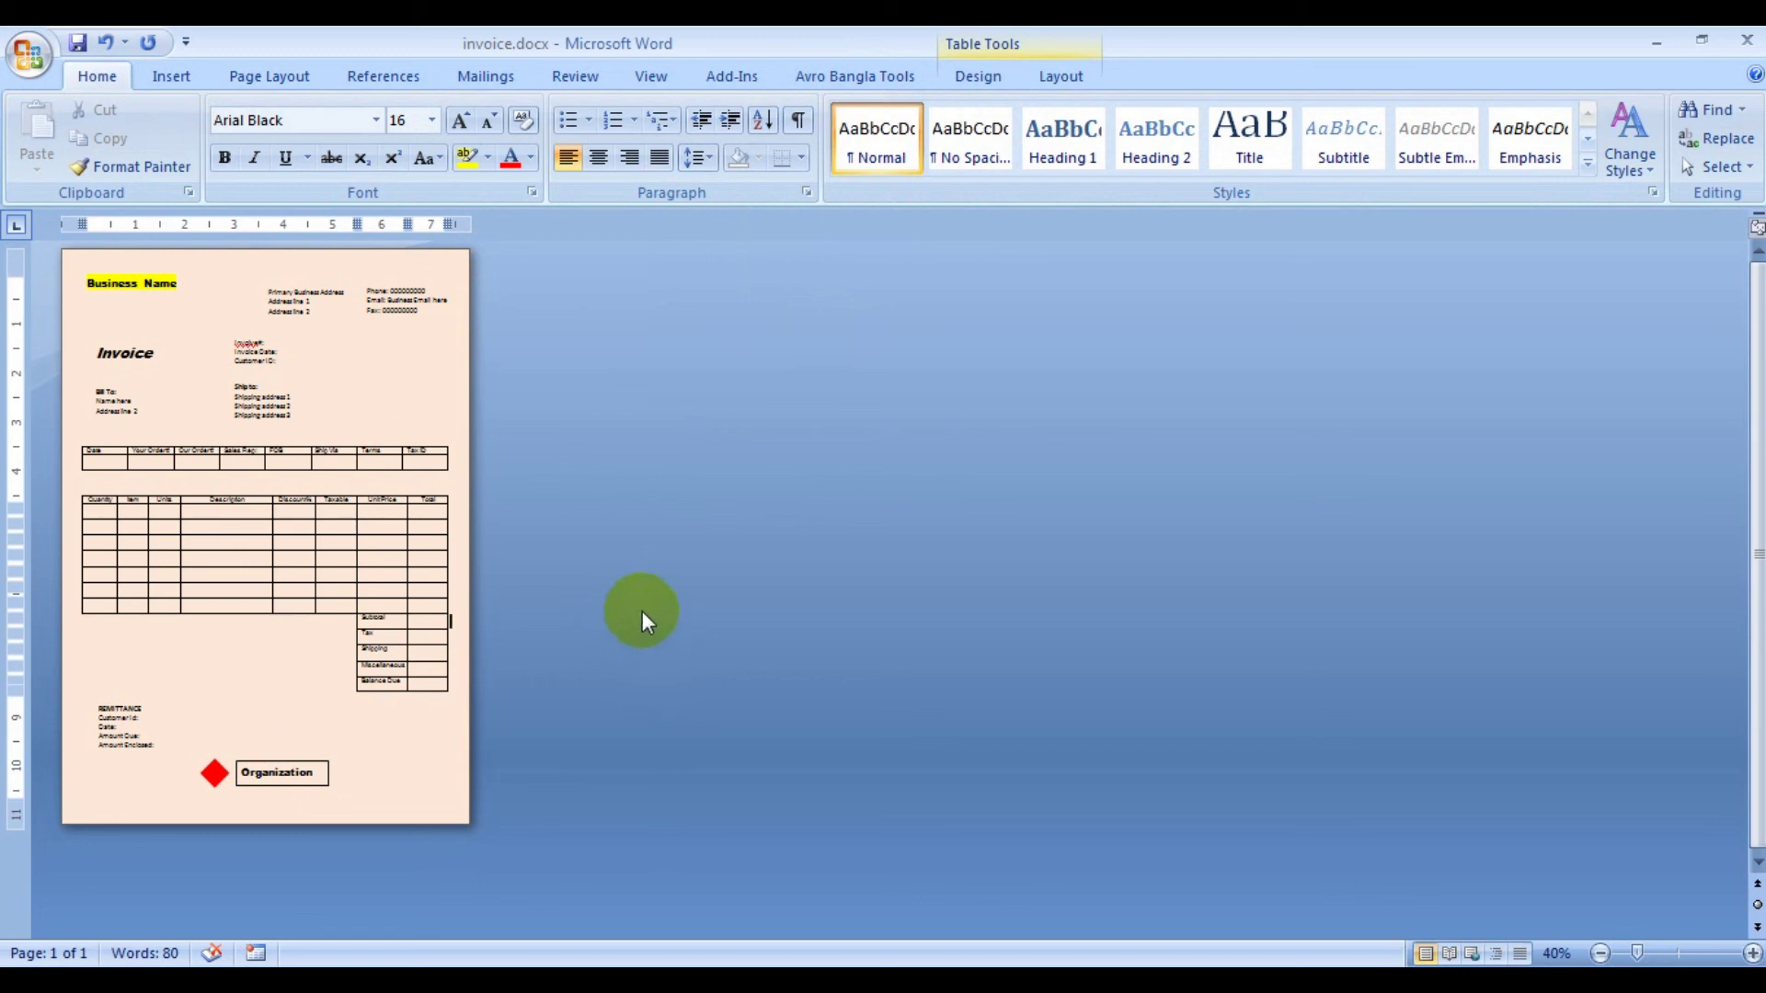
# - Save the invoice, review the one-page peach layout, then save it once more
pyautogui.click(77, 43)
pyautogui.scroll(6, 404, 513)
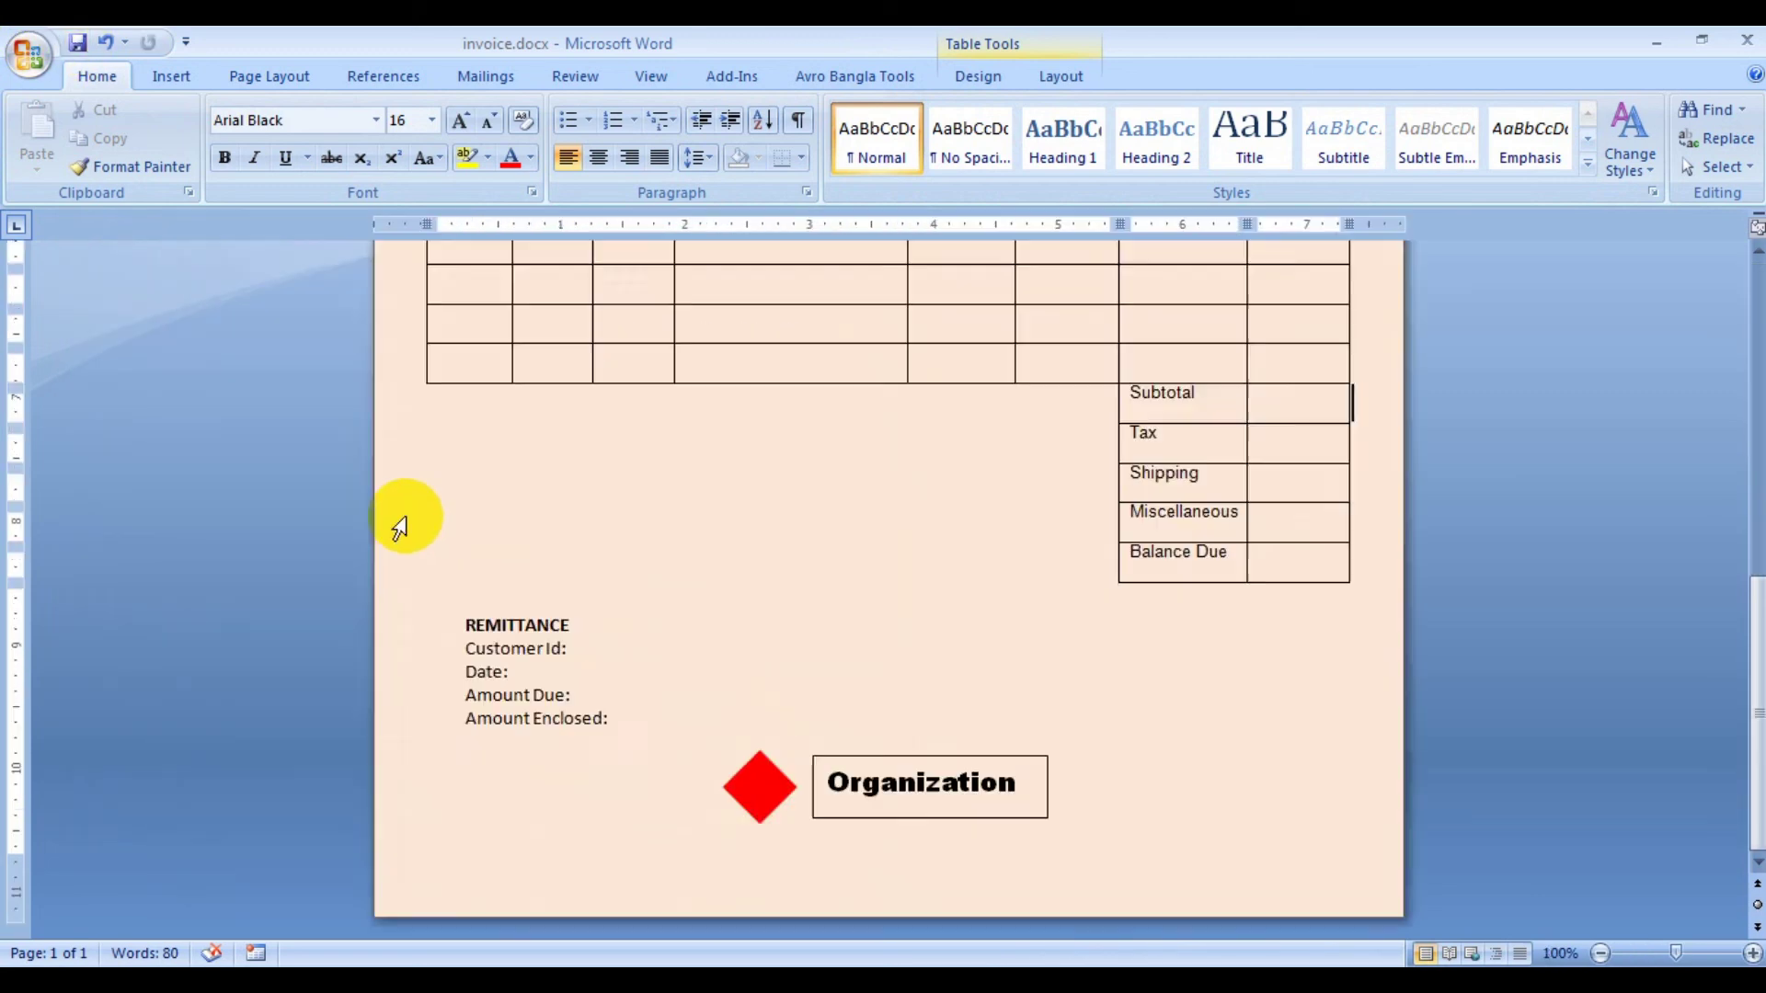
pyautogui.scroll(1, 405, 512)
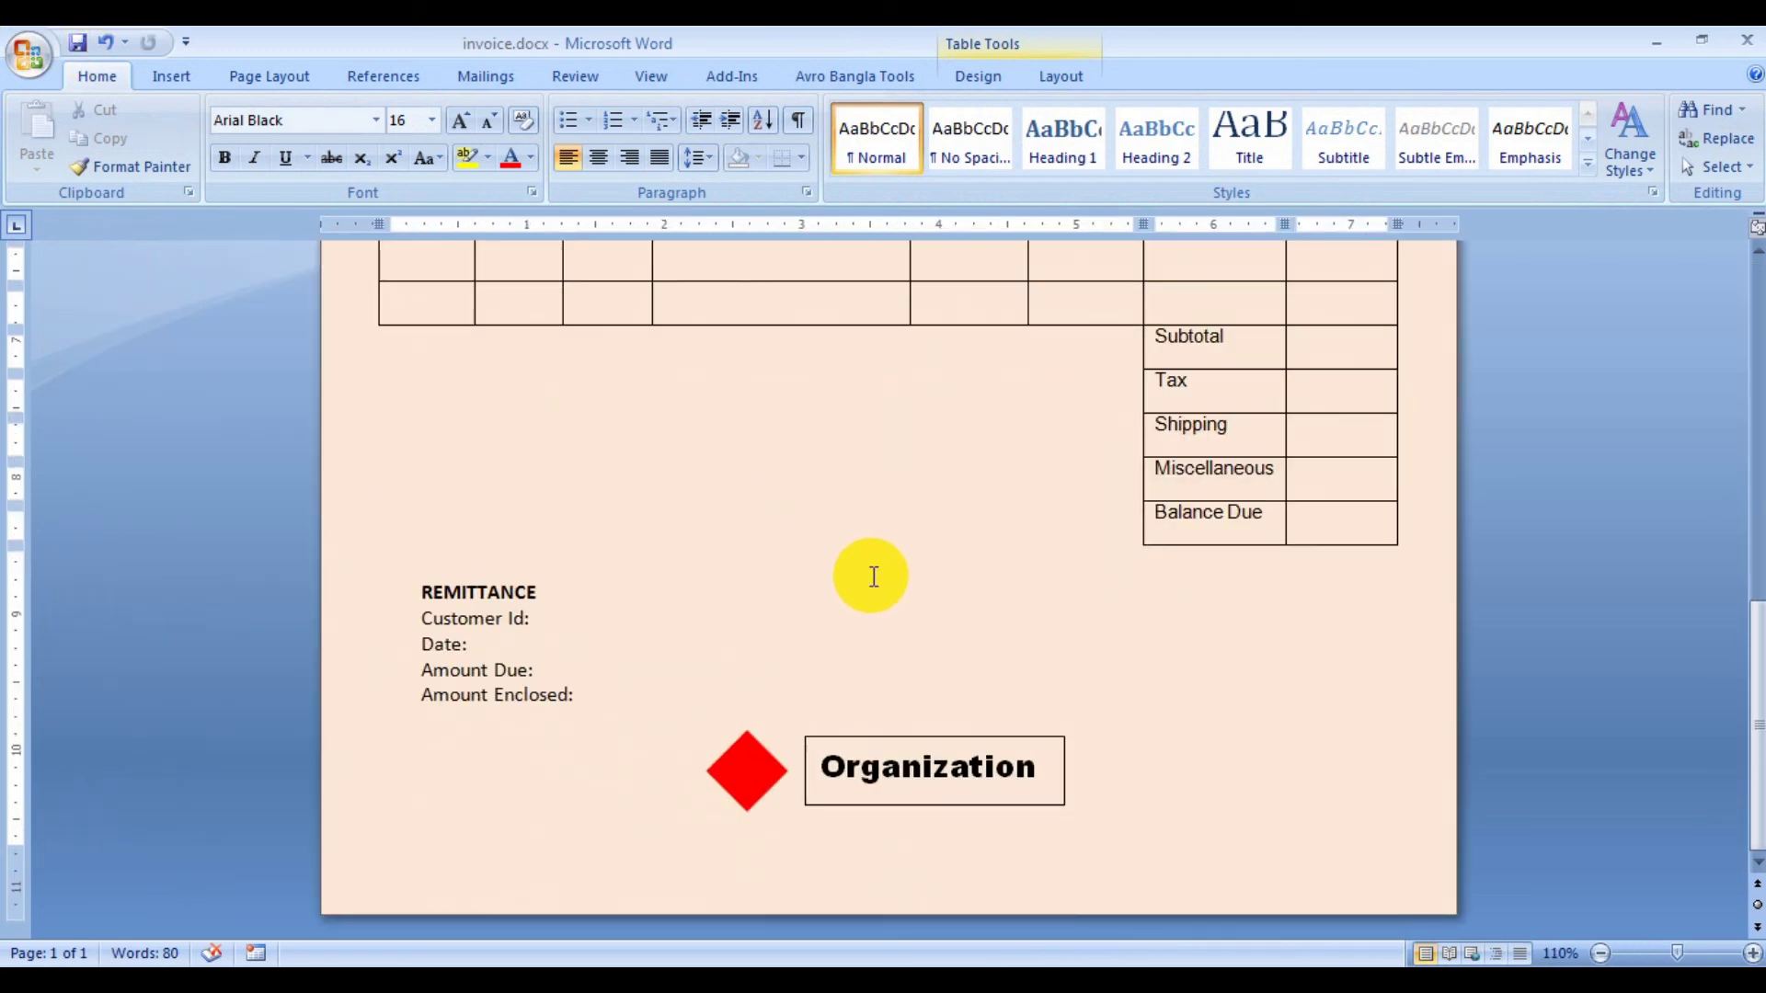
pyautogui.scroll(7, 873, 577)
pyautogui.scroll(3, 874, 544)
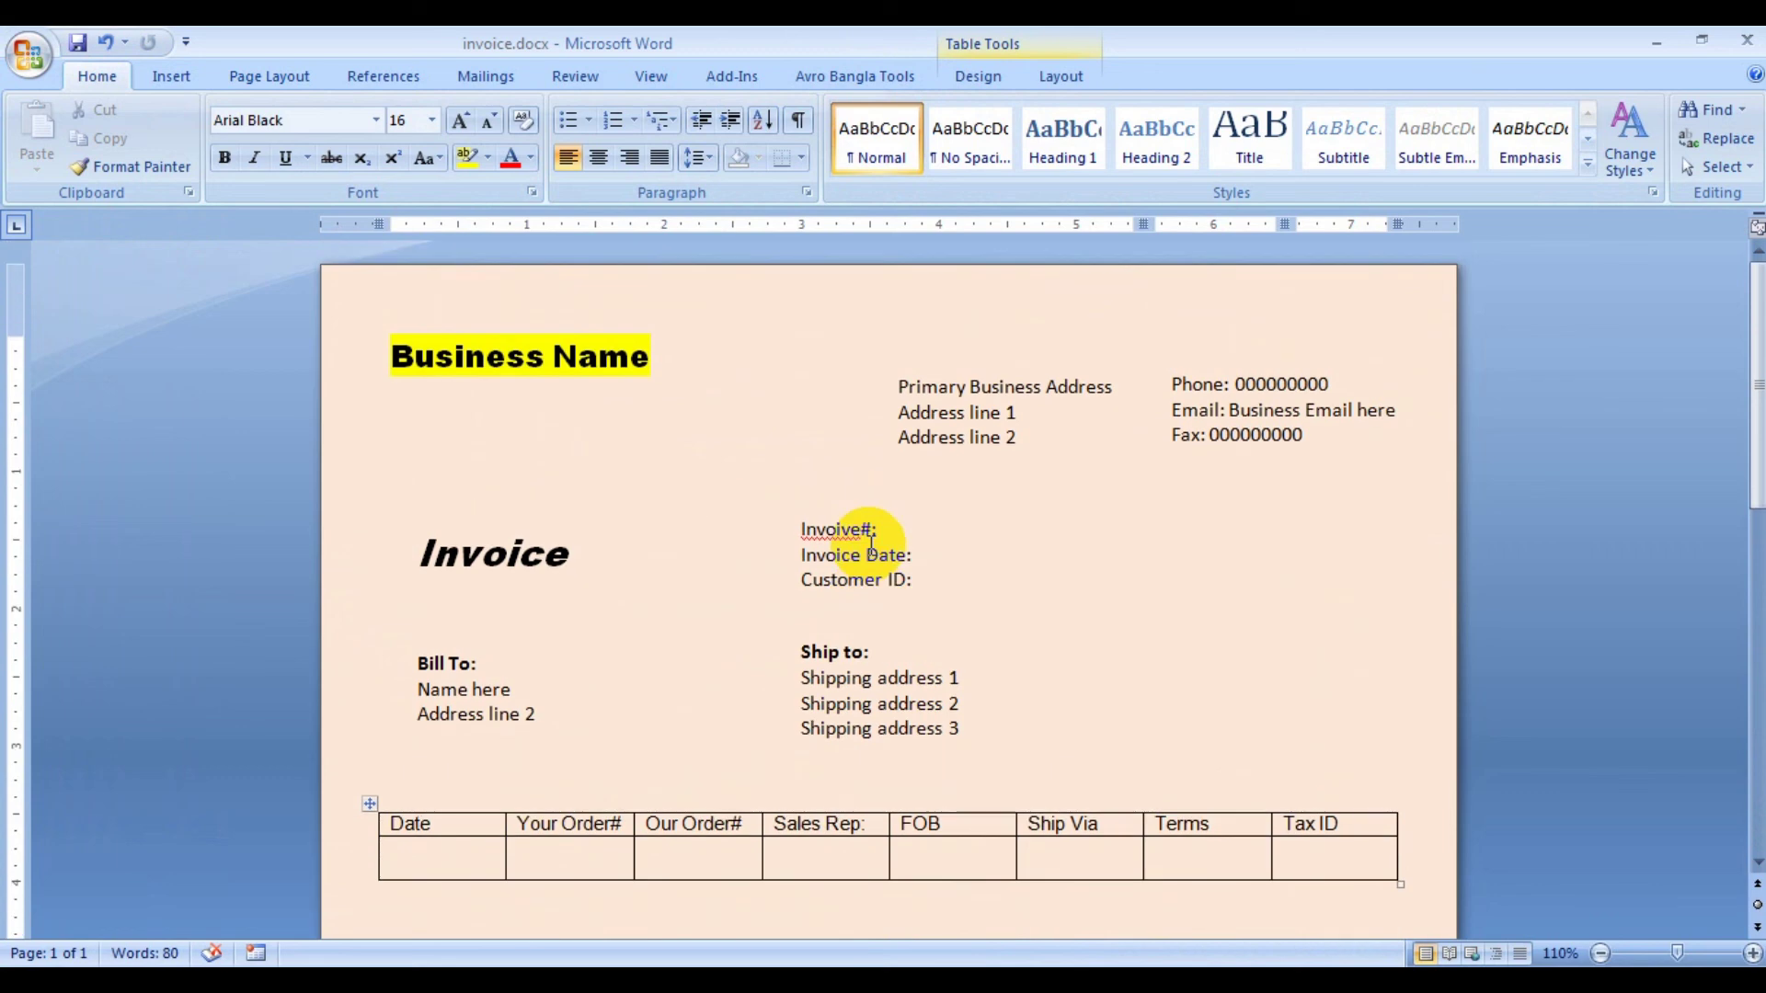
pyautogui.scroll(-8, 873, 542)
pyautogui.scroll(-1, 898, 559)
pyautogui.scroll(-3, 898, 558)
pyautogui.scroll(-2, 898, 558)
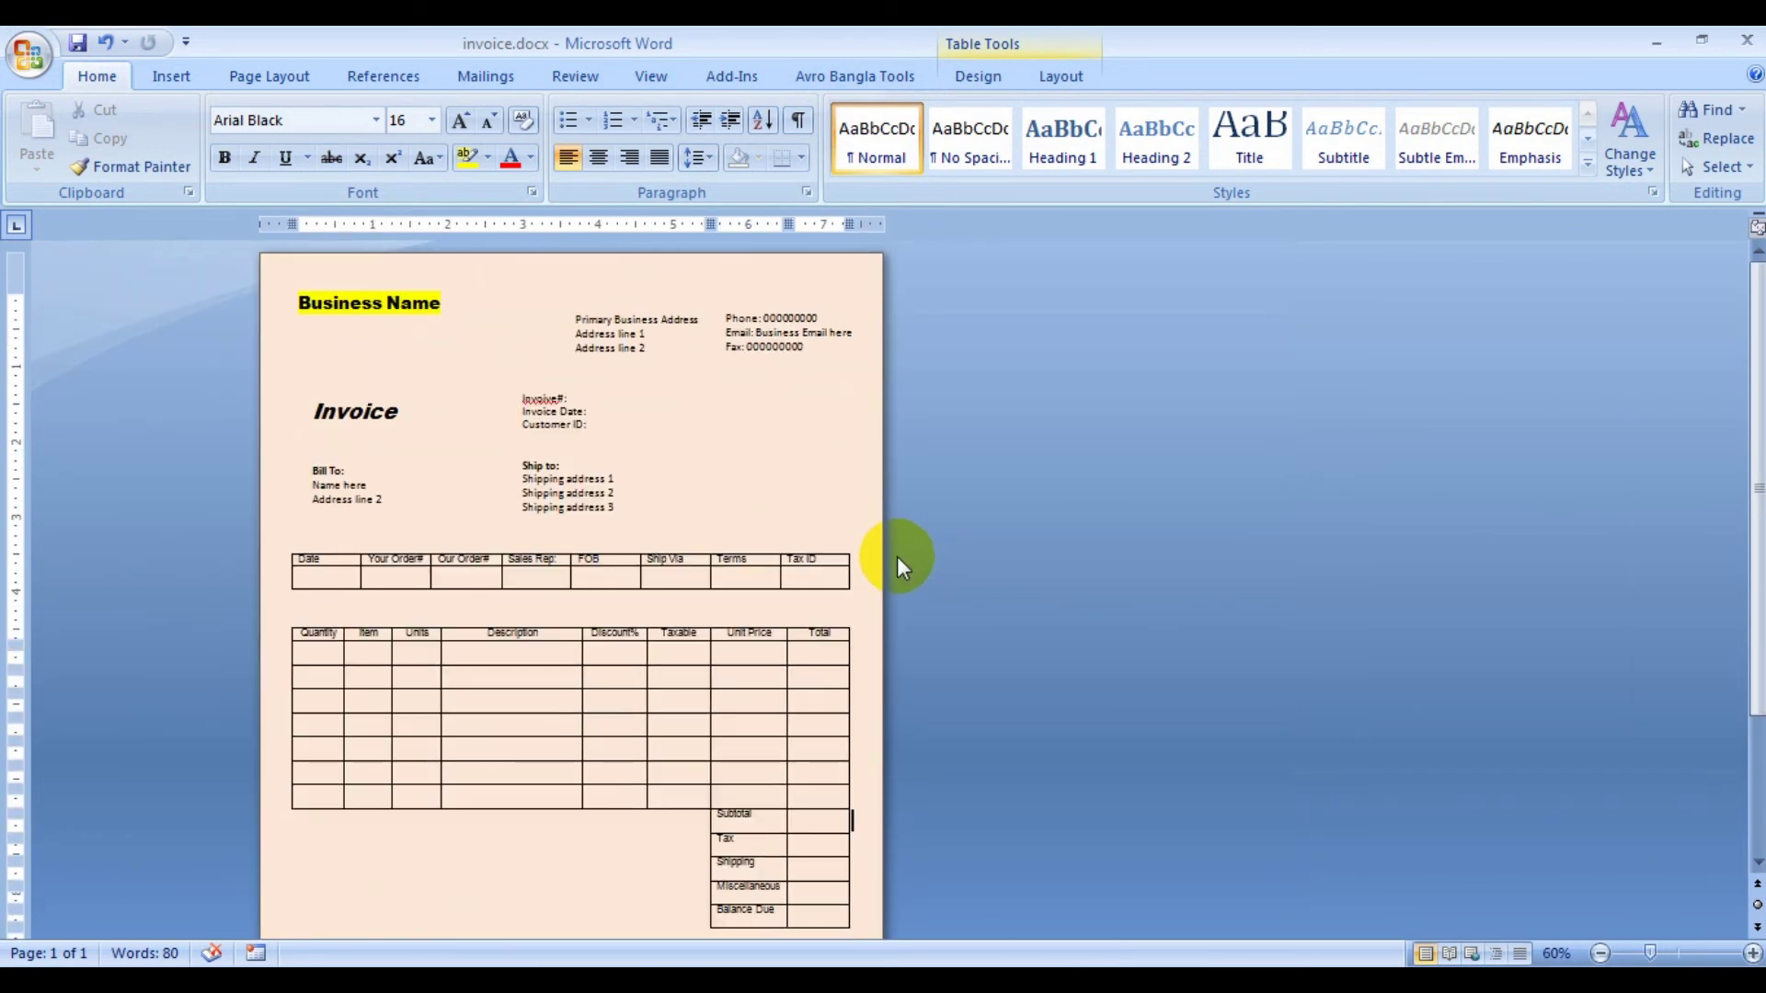
pyautogui.scroll(-2, 897, 555)
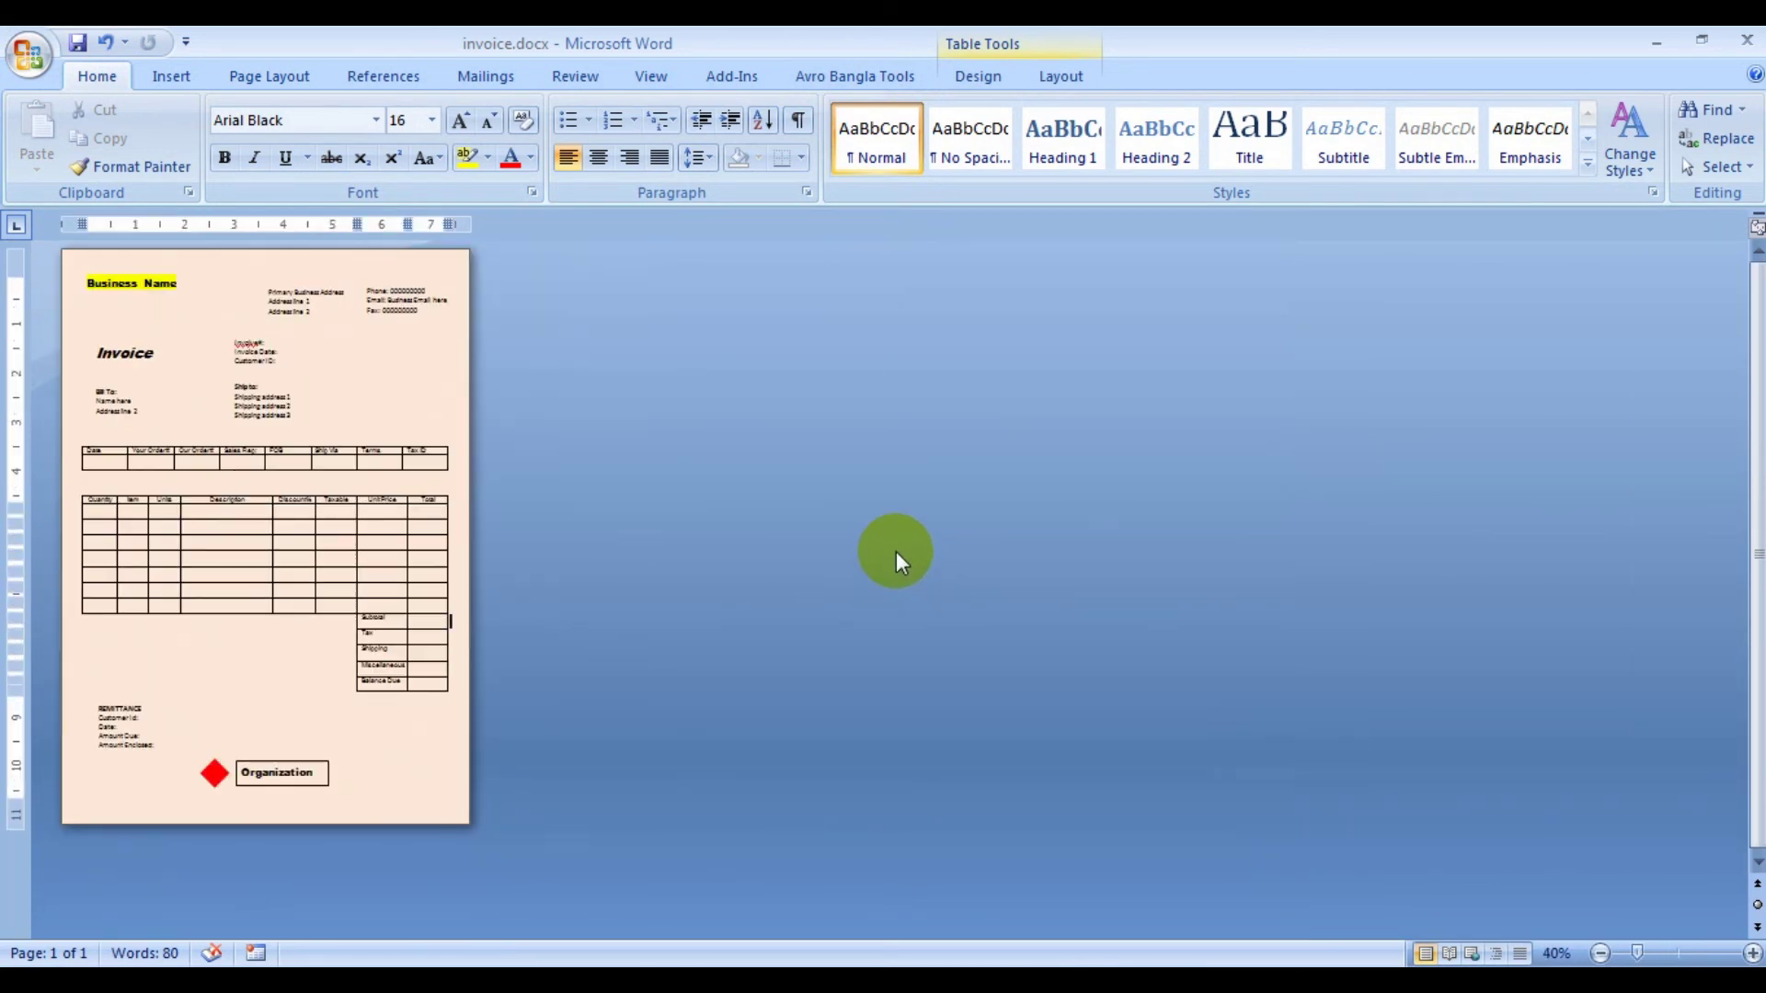
pyautogui.click(81, 43)
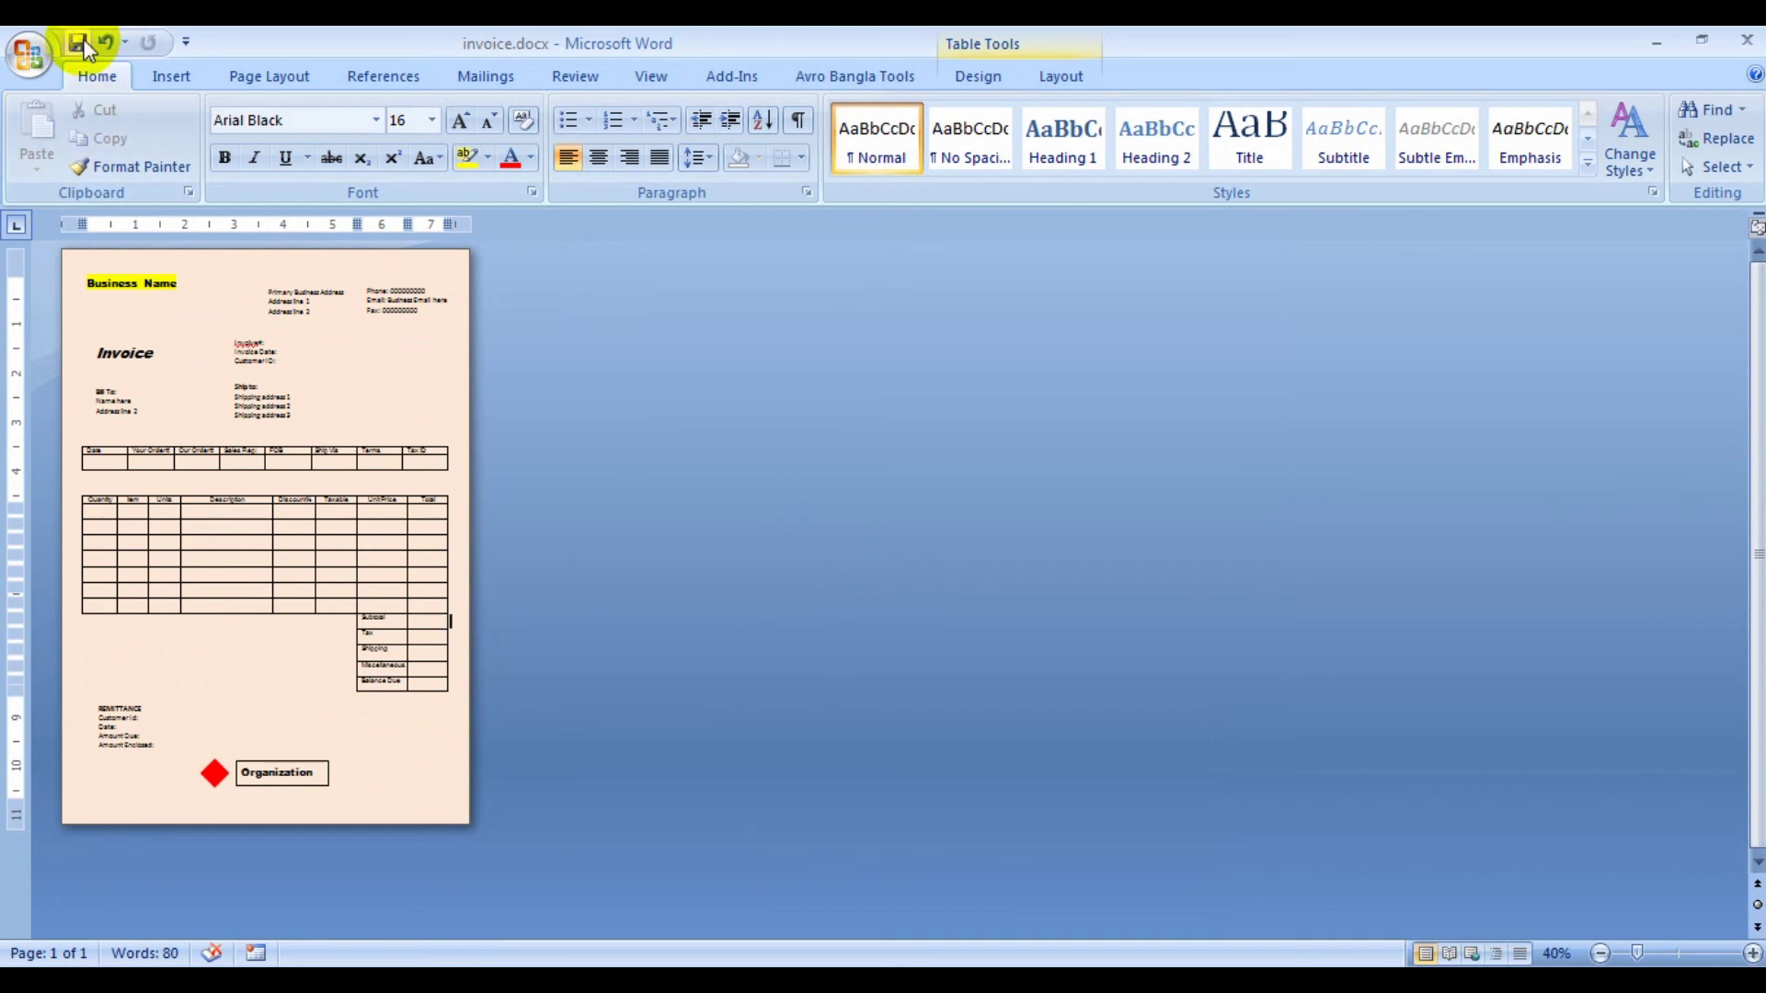